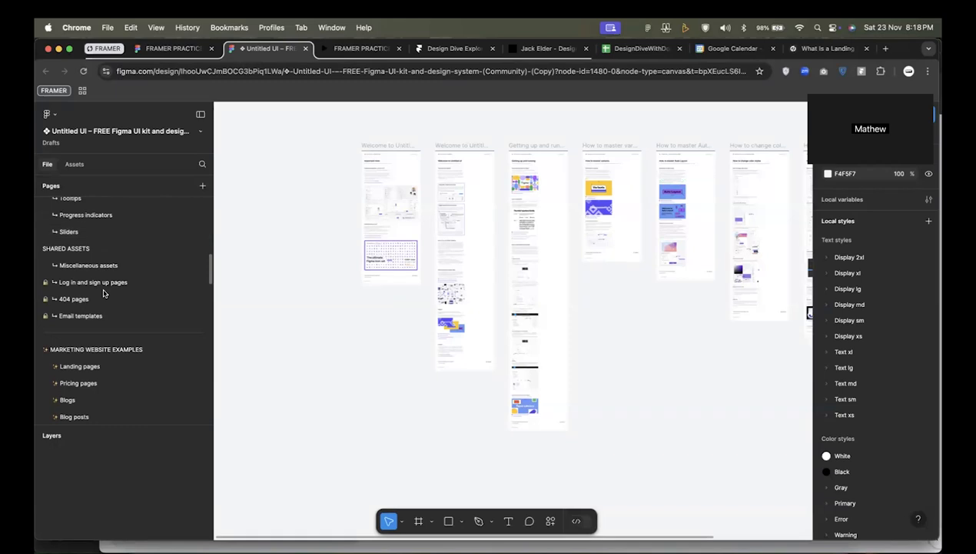
Open the Landing pages page under the marketing website examples and bring the first desktop landing page's hero area into close view.
click(99, 251)
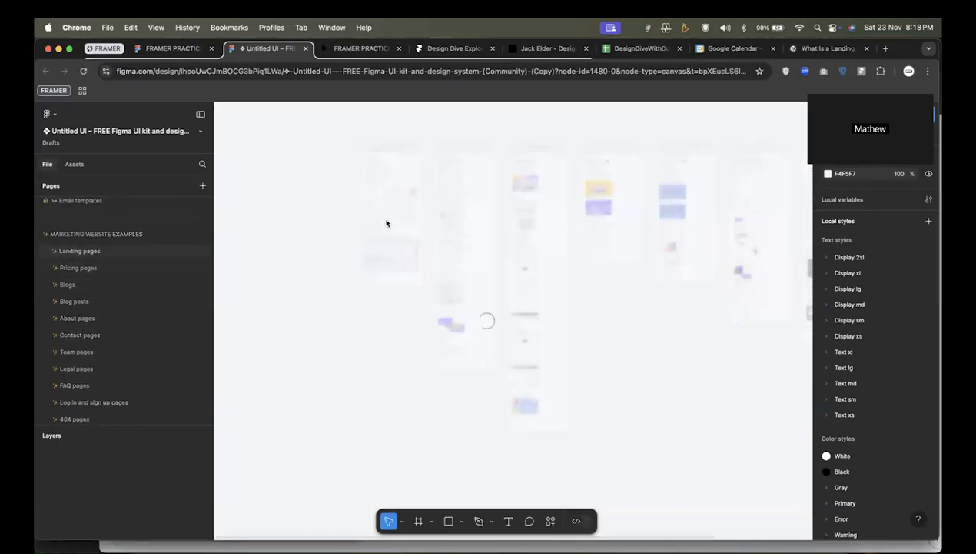
drag(308, 191, 525, 171)
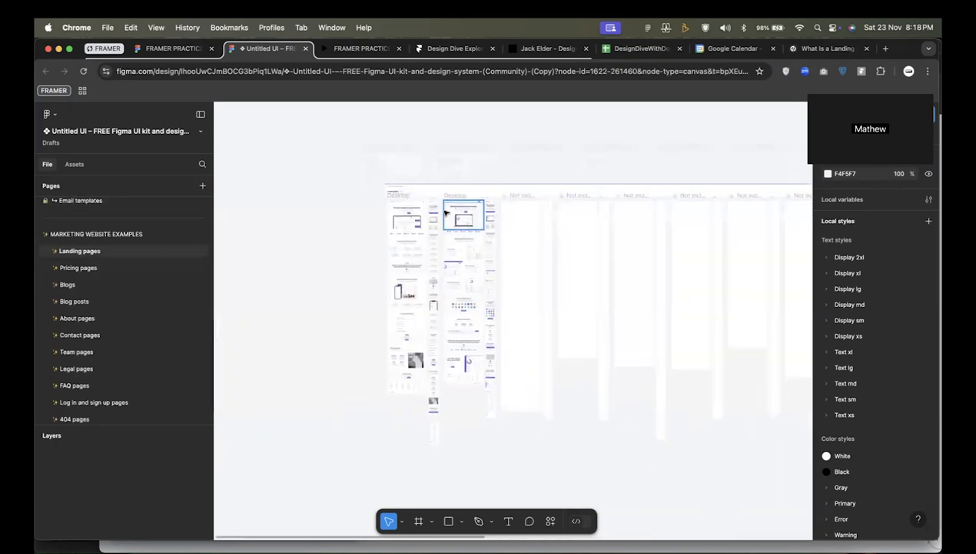
scroll(358, 229, up, 3)
scroll(407, 237, down, 2)
scroll(409, 240, up, 5)
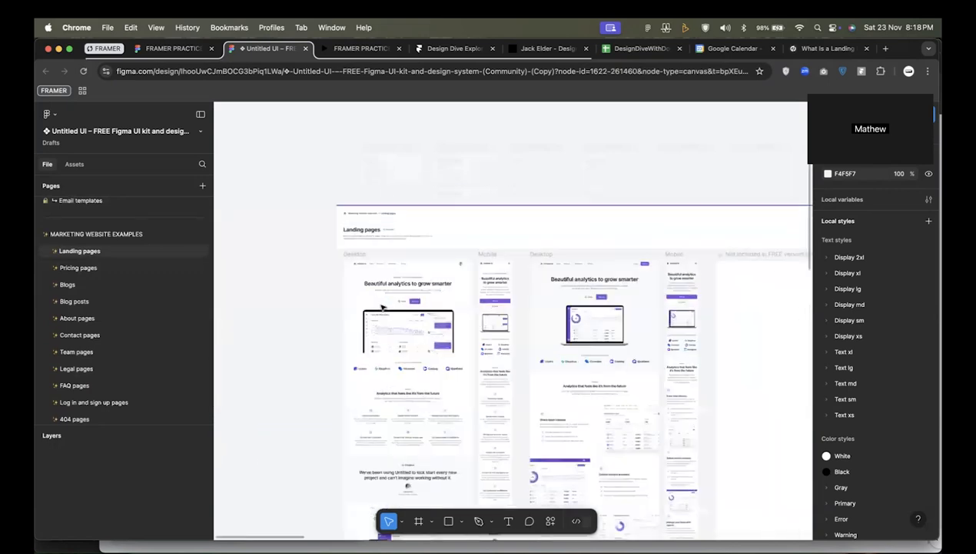
scroll(442, 240, down, 1)
scroll(446, 240, up, 2)
scroll(462, 262, up, 6)
scroll(520, 331, left, 2)
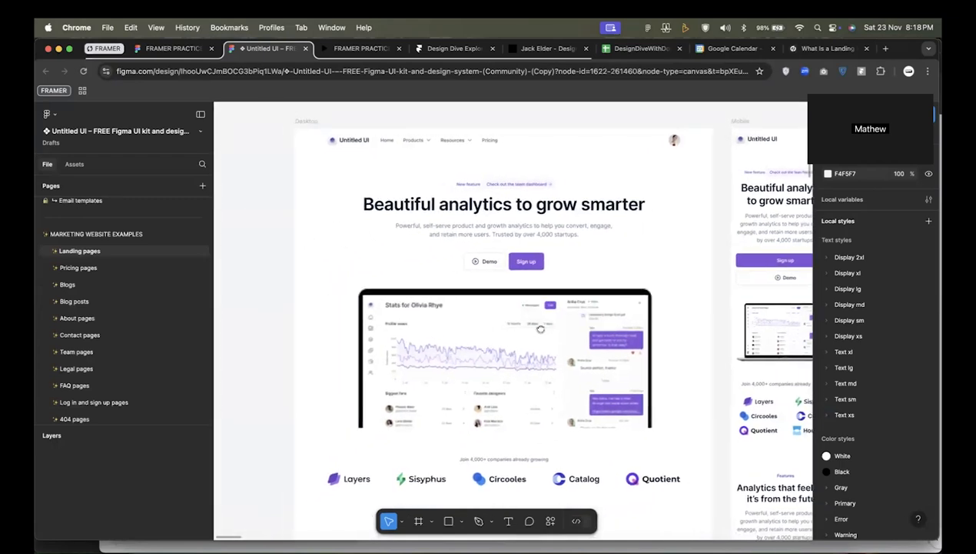
scroll(511, 331, down, 2)
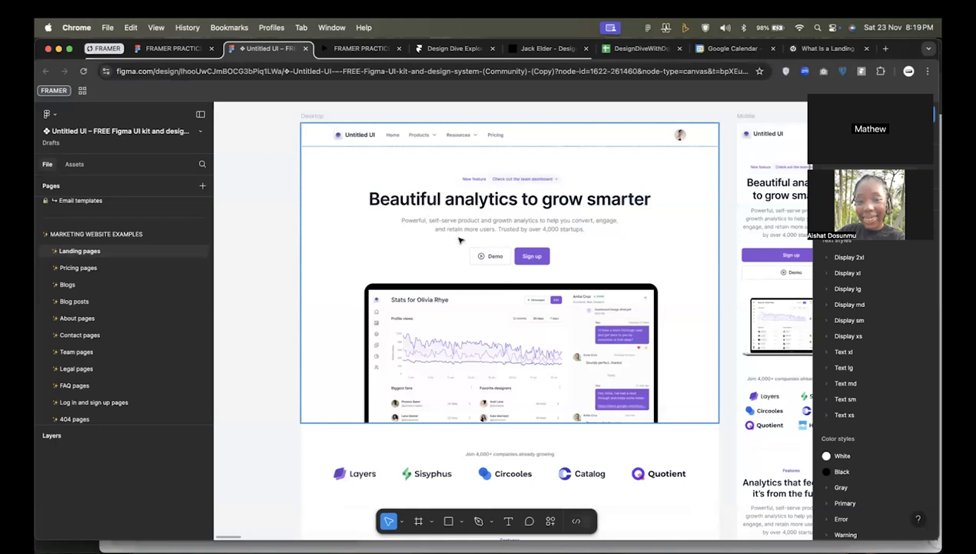
Hide the editor interface and enlarge the desktop landing page's hero area on the canvas.
key(super+backslash)
scroll(459, 240, up, 3)
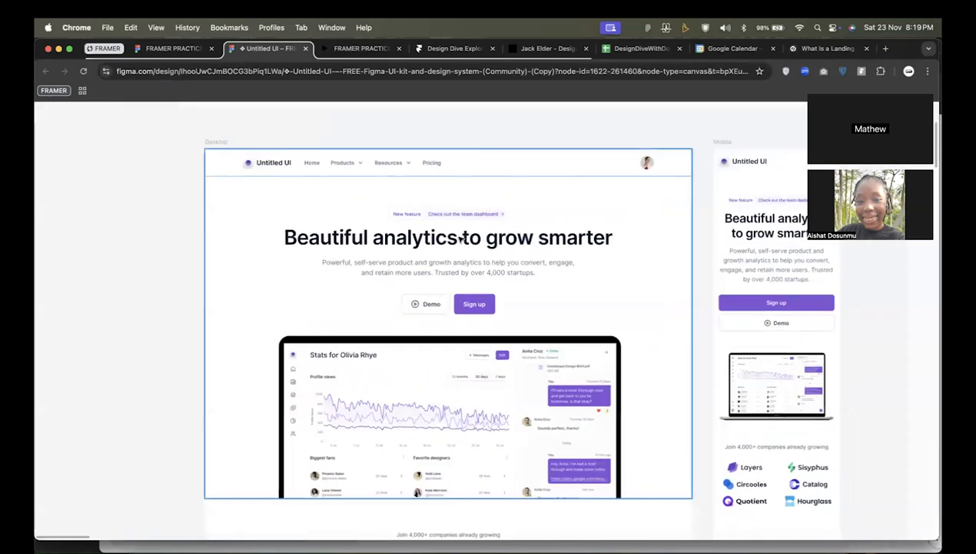
scroll(461, 240, up, 2)
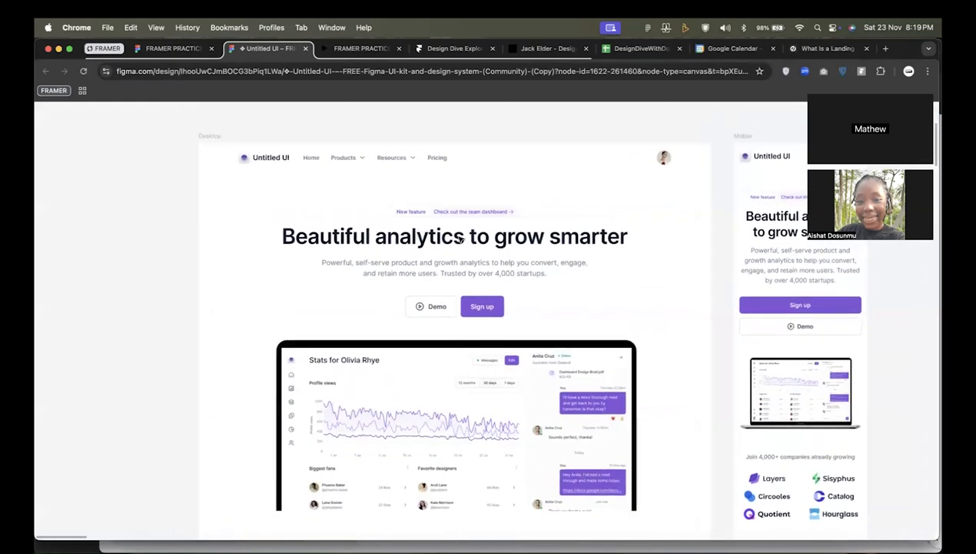
Select the desktop page's navigation header and the hero section beneath it to examine where each one begins and ends.
click(447, 164)
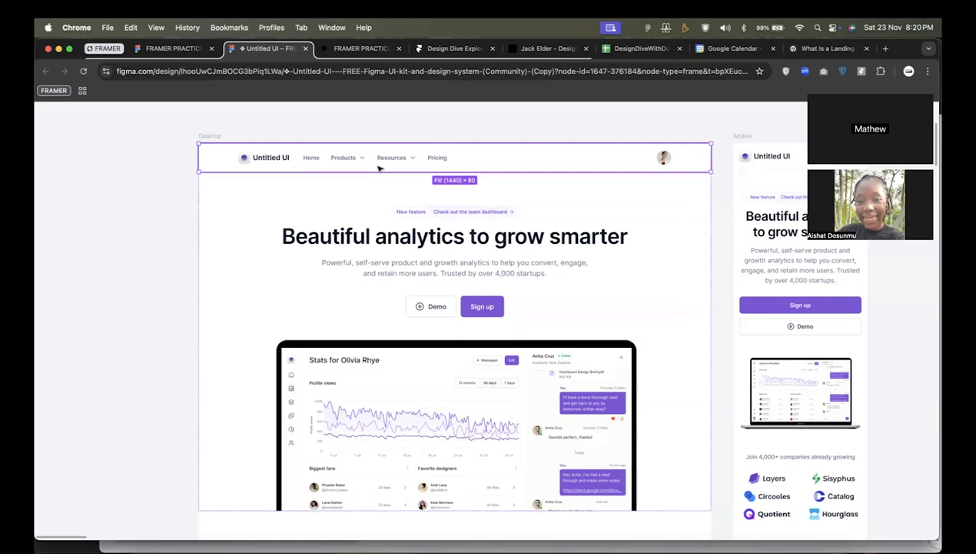
scroll(365, 181, down, 3)
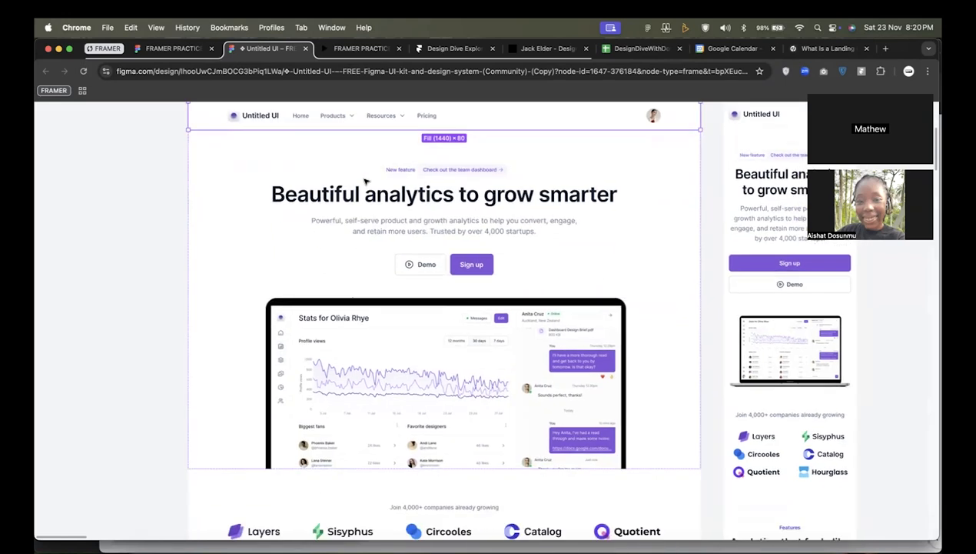
scroll(369, 178, up, 1)
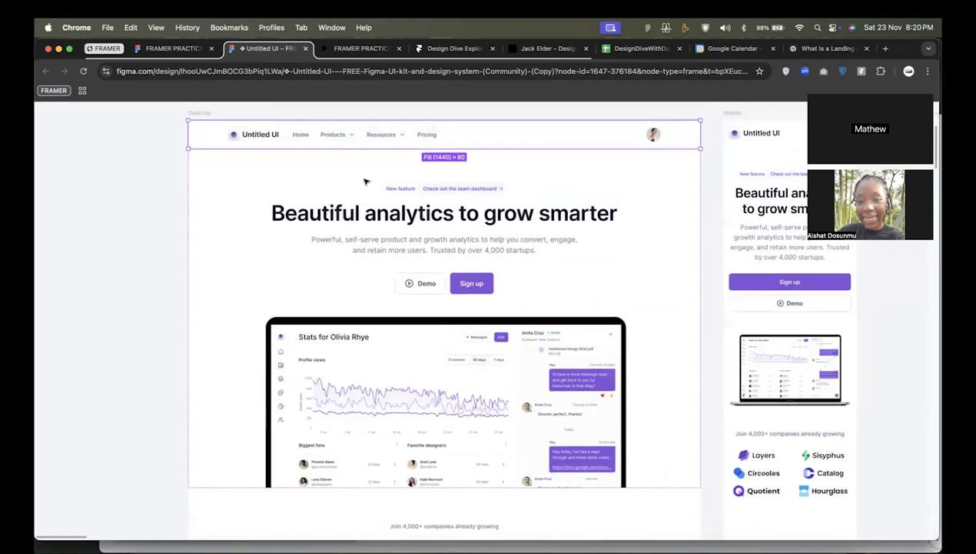
click(295, 202)
scroll(294, 202, right, 3)
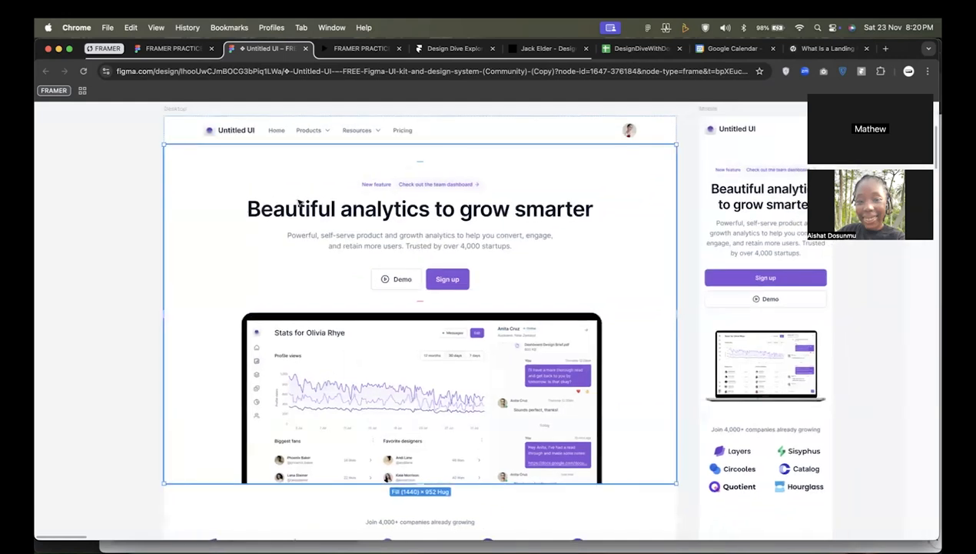
scroll(290, 212, up, 3)
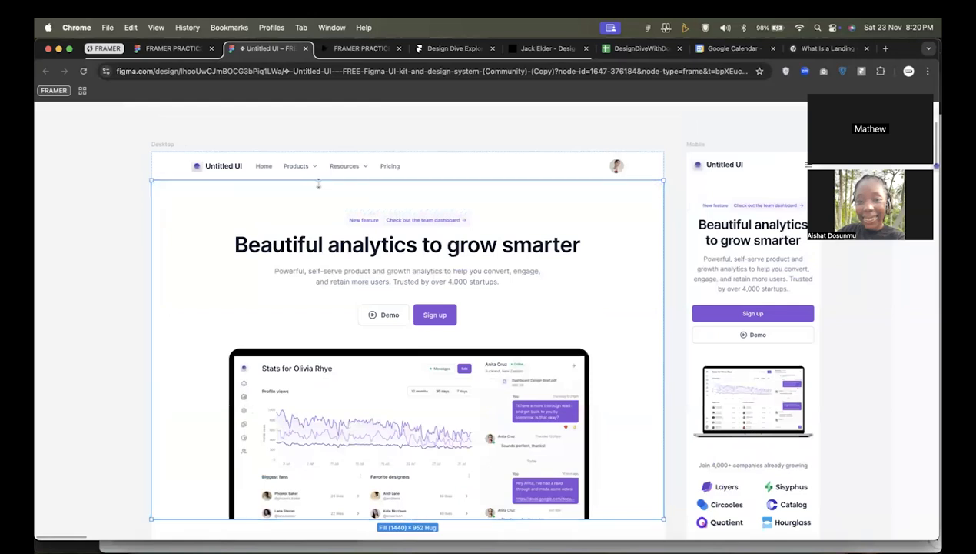
scroll(311, 201, down, 3)
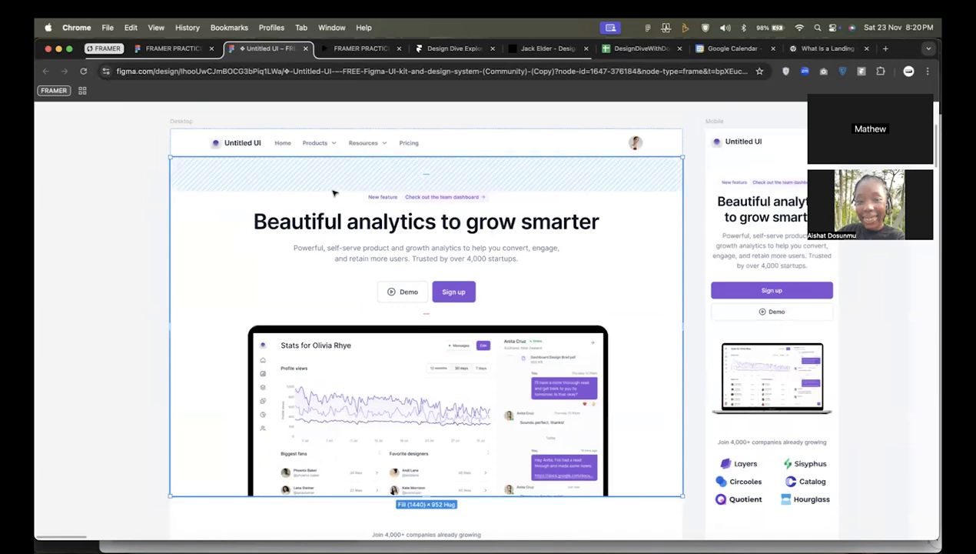
Draw a narrow rectangle about 131 × 955 in the empty canvas area beside the desktop landing page's hero section.
key(f)
mouse_move(107, 156)
mouse_down()
mouse_move(148, 316)
mouse_move(156, 495)
mouse_up()
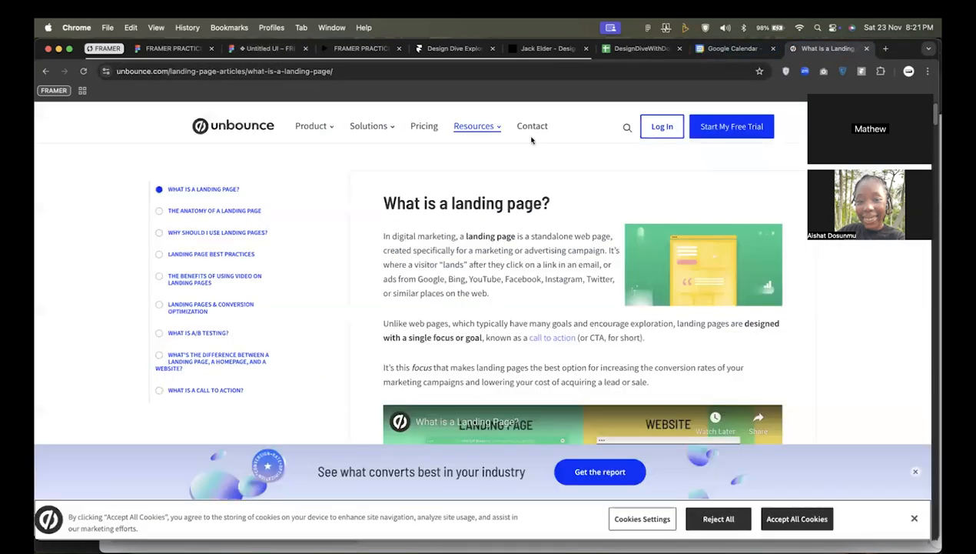
Check the Unbounce article explaining what a landing page is, and return to the Untitled UI design file.
click(824, 48)
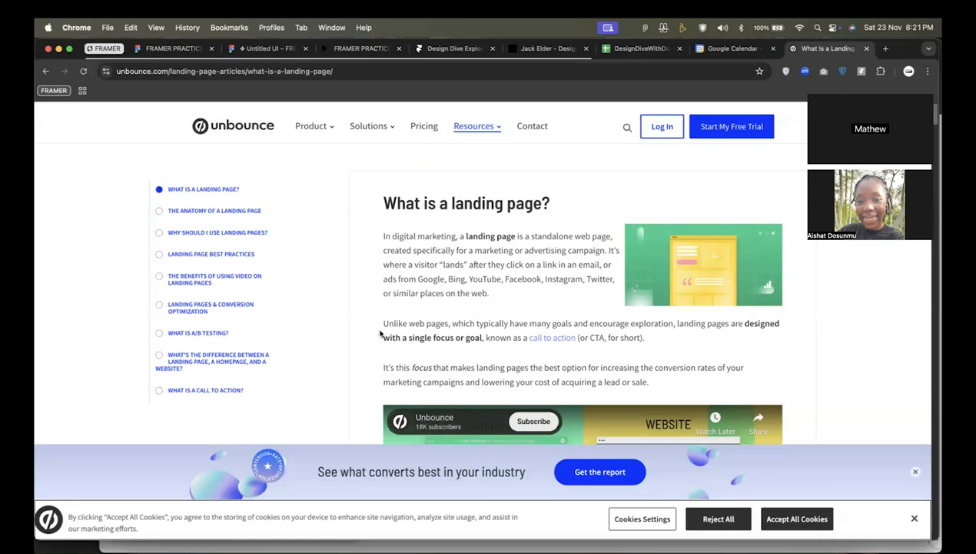
click(235, 51)
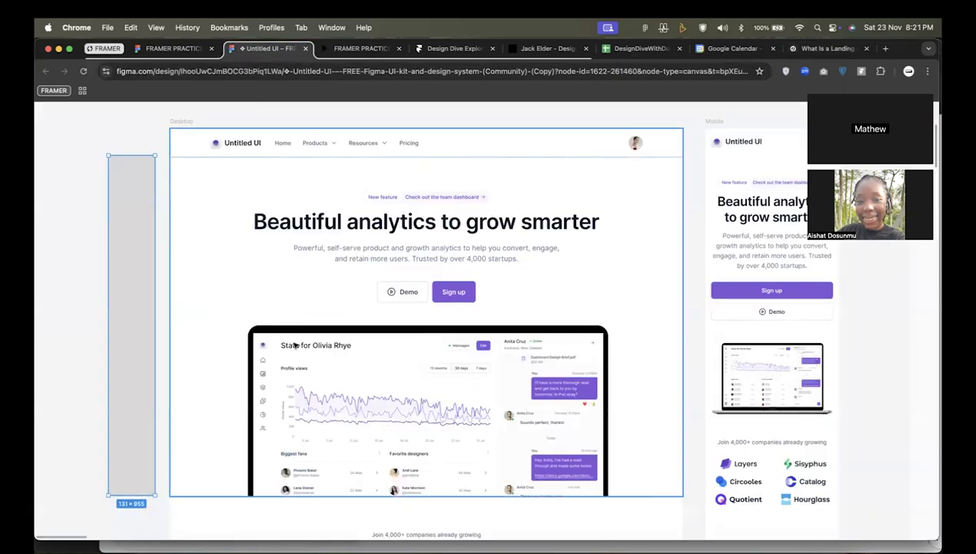
Widen the grey rectangle beside the desktop landing page to about 1484 × 955.
scroll(334, 346, left, 8)
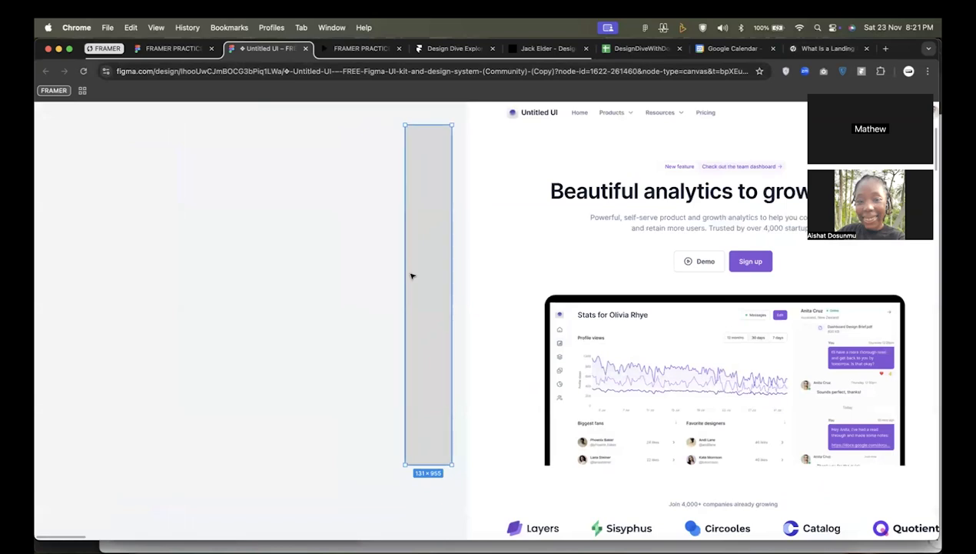
drag(404, 277, 47, 280)
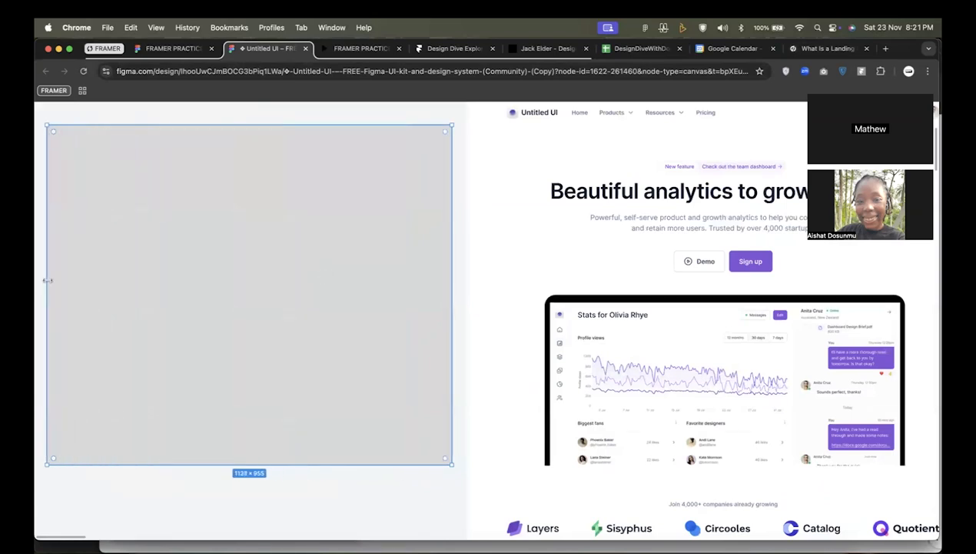
scroll(346, 335, left, 4)
drag(183, 277, 69, 281)
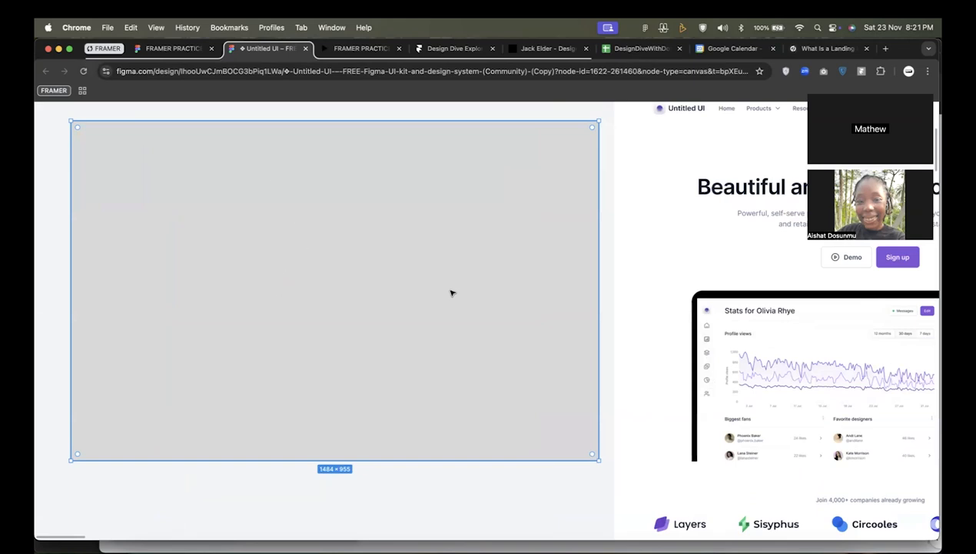
Examine the desktop hero section's headline, call-to-action buttons and dashboard mockup, continuing down to the company logos strip.
scroll(577, 298, right, 10)
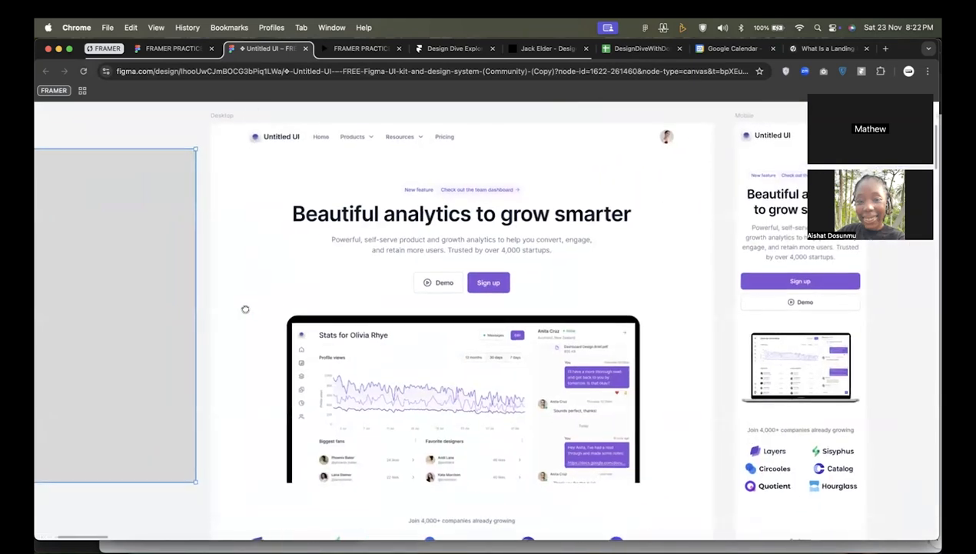
scroll(261, 300, down, 1)
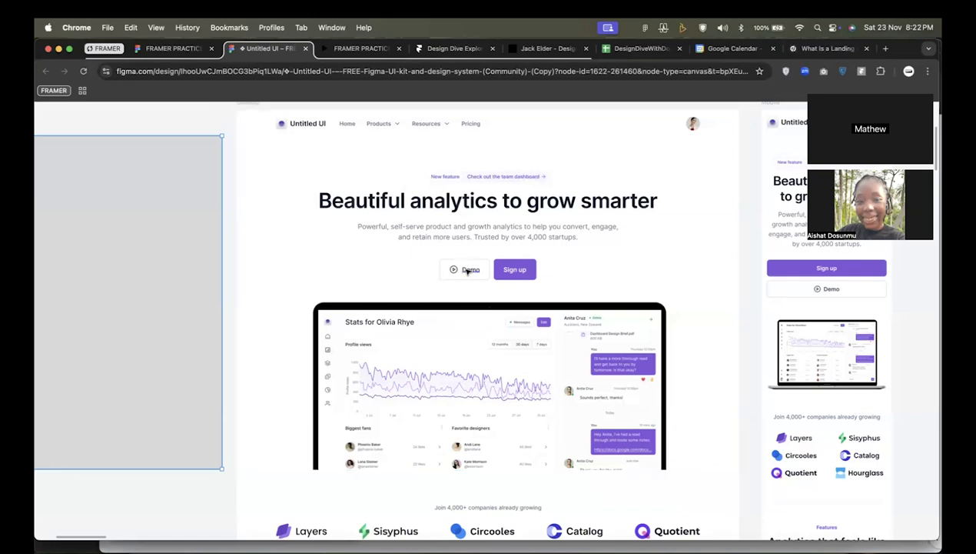
scroll(469, 269, up, 2)
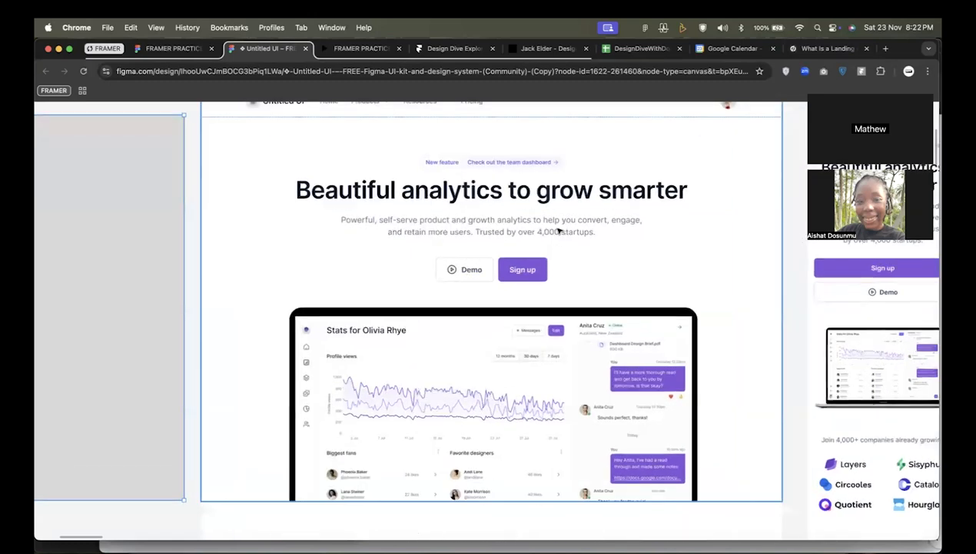
drag(555, 230, 547, 245)
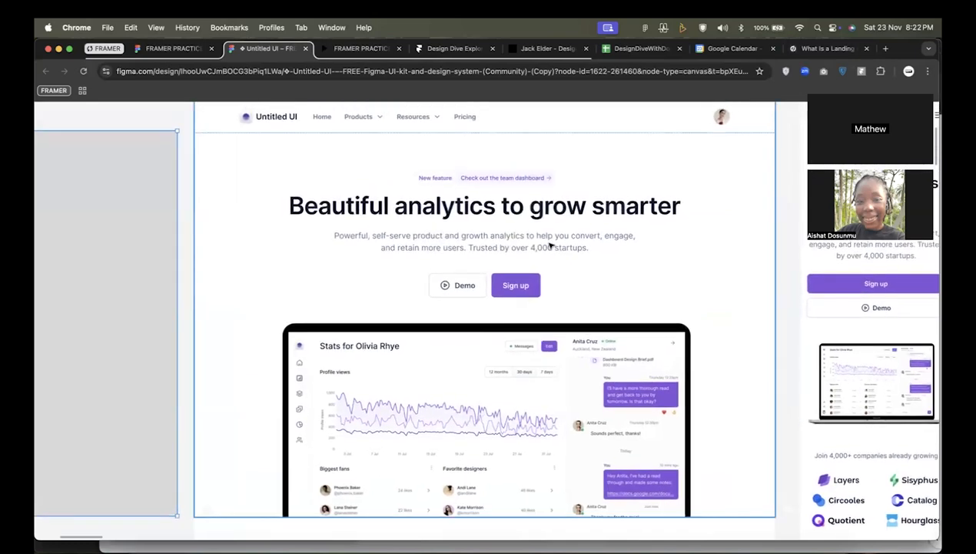
scroll(555, 321, down, 2)
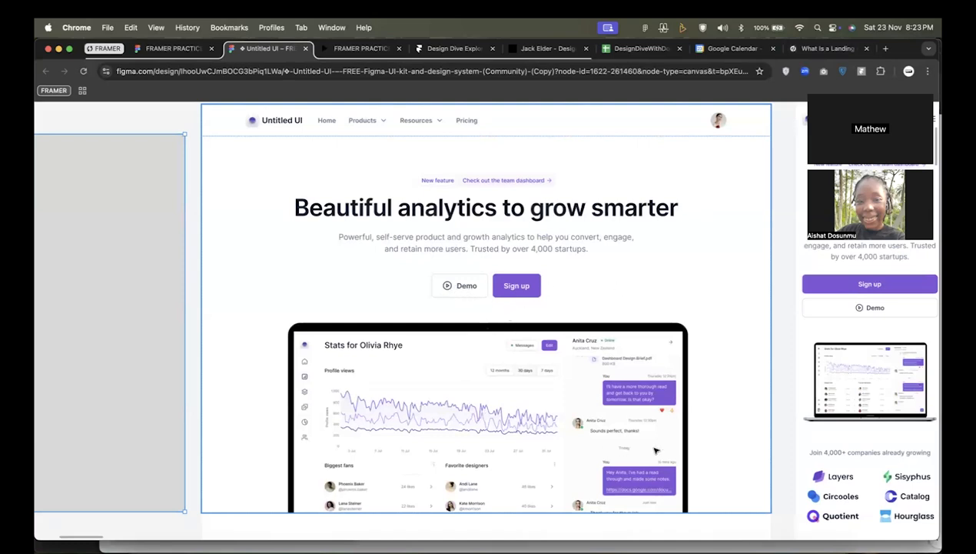
scroll(618, 381, down, 5)
scroll(618, 440, down, 3)
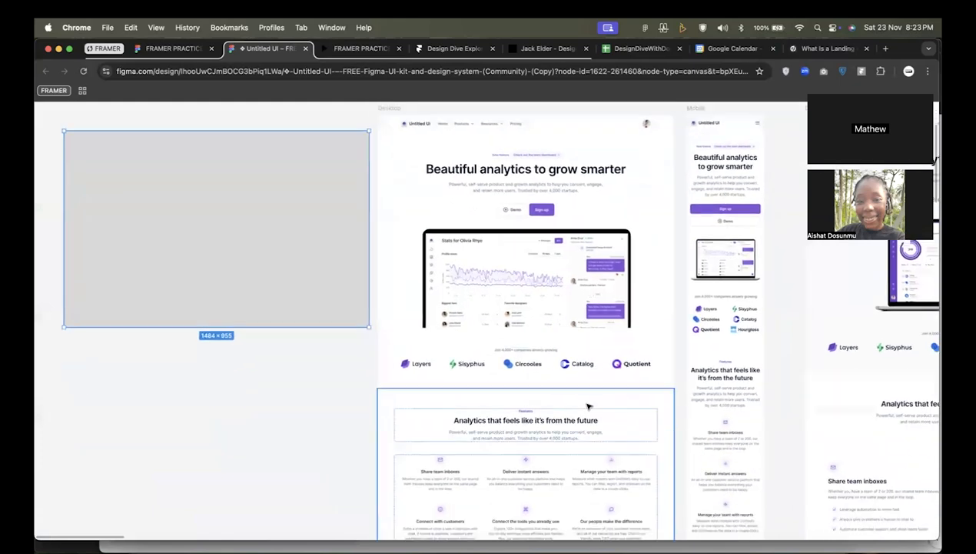
scroll(592, 389, up, 5)
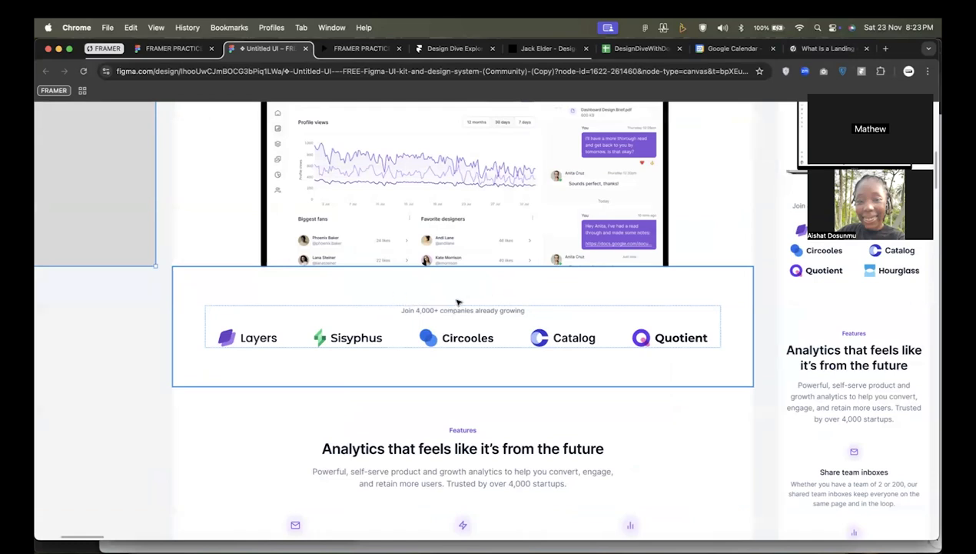
Select the company logos section of the desktop page and examine it against the hero and features sections around it.
click(357, 308)
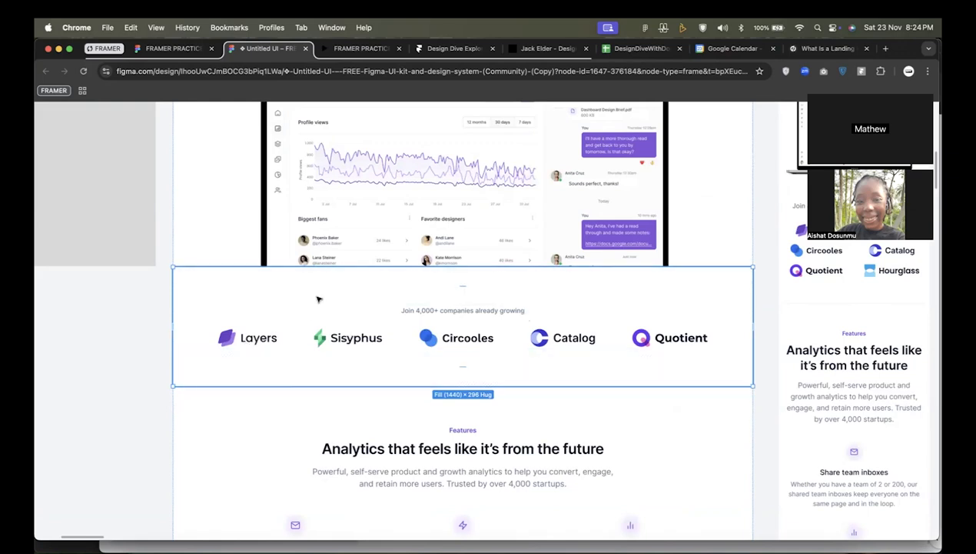
scroll(431, 262, up, 3)
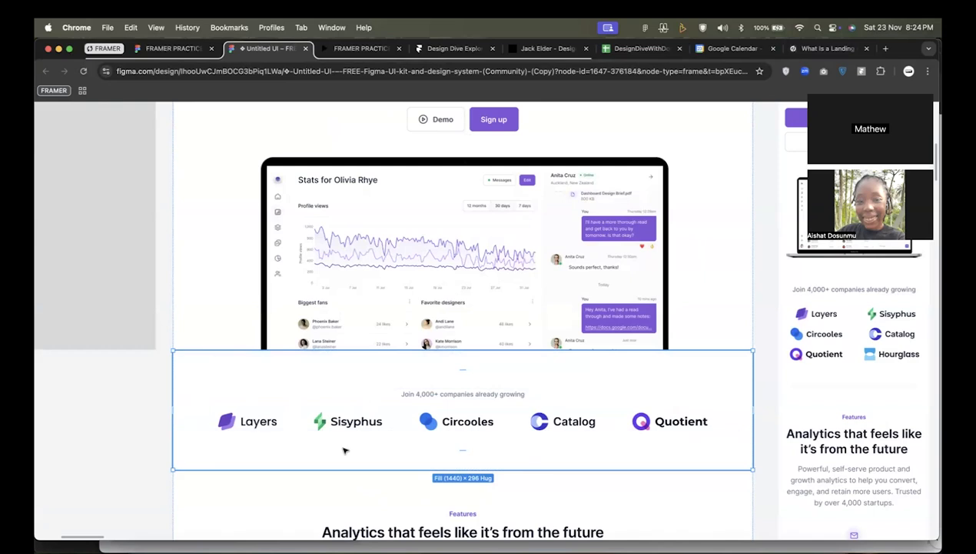
scroll(358, 382, down, 5)
scroll(358, 382, down, 2)
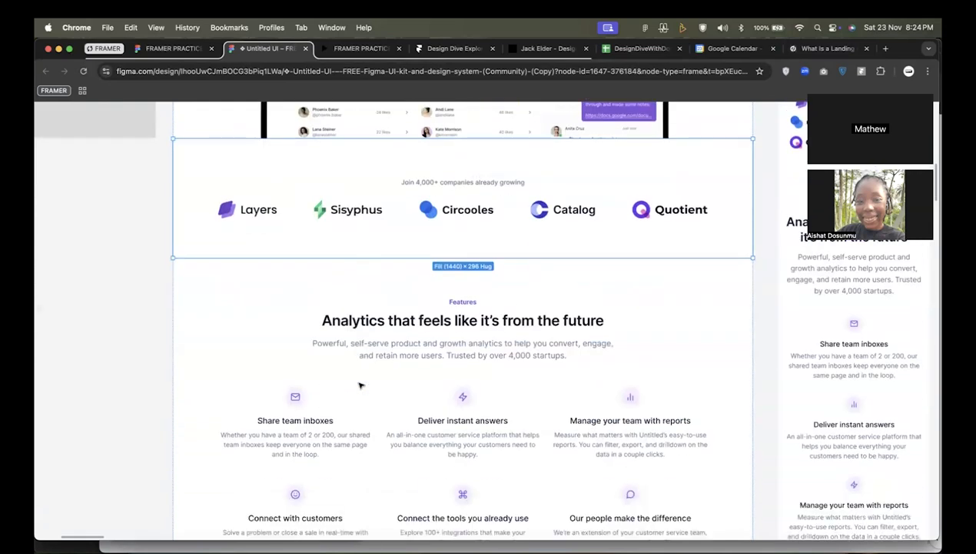
scroll(374, 404, down, 2)
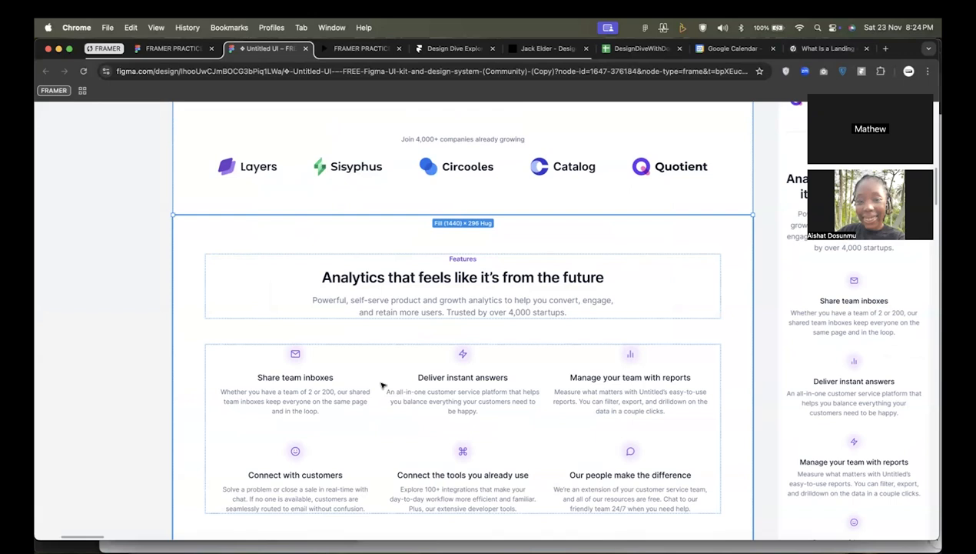
scroll(384, 388, up, 2)
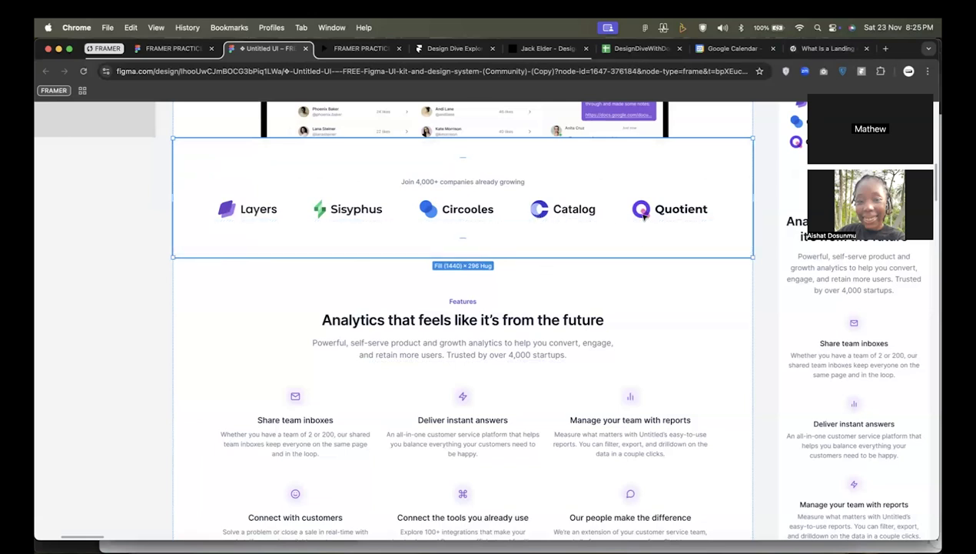
Select the features section headed "Analytics that feels like it's from the future" and examine its heading and six feature items.
scroll(608, 219, down, 2)
click(560, 255)
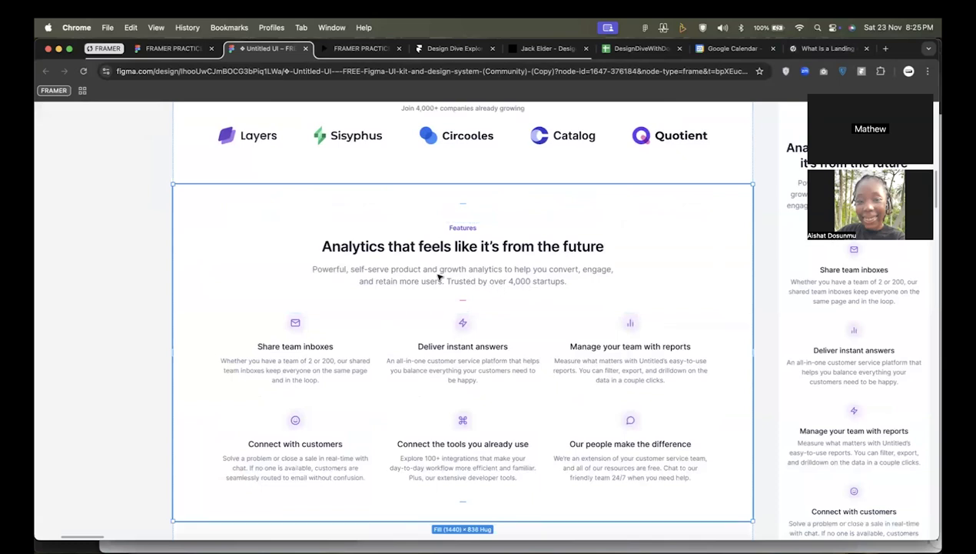
scroll(440, 277, down, 1)
scroll(442, 276, up, 1)
scroll(343, 359, down, 1)
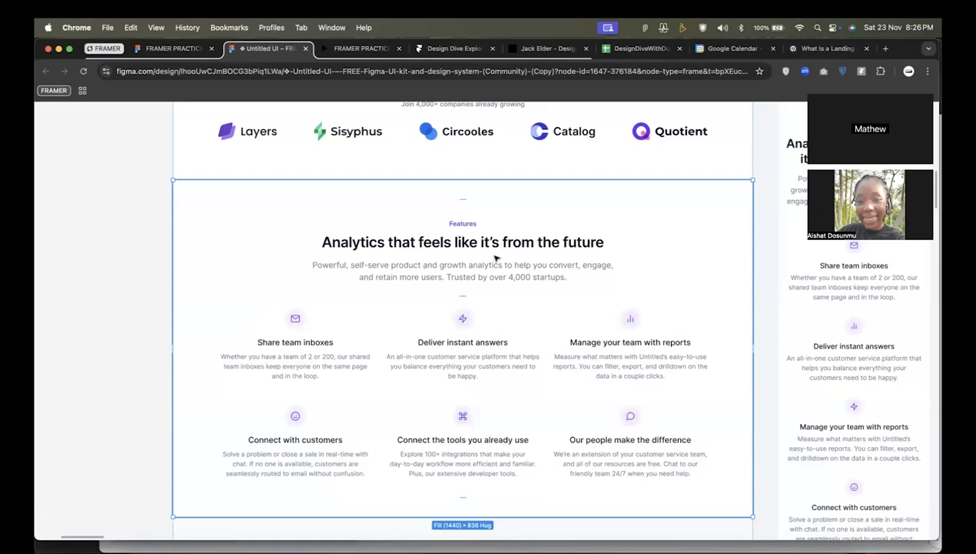
Examine the Sisyphus customer testimonial section below the features section.
ctrl+scroll(495, 258, down, 5)
scroll(515, 339, down, 3)
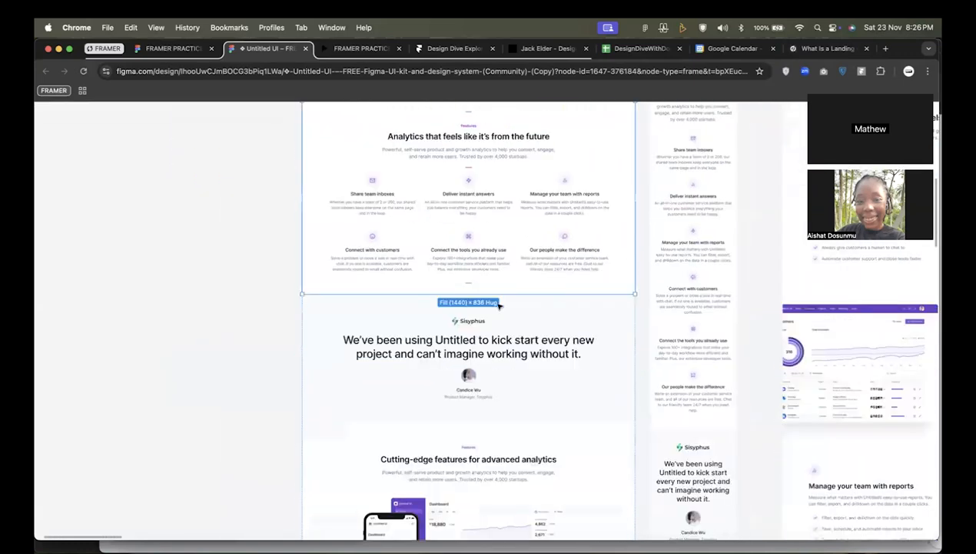
ctrl+scroll(457, 355, up, 5)
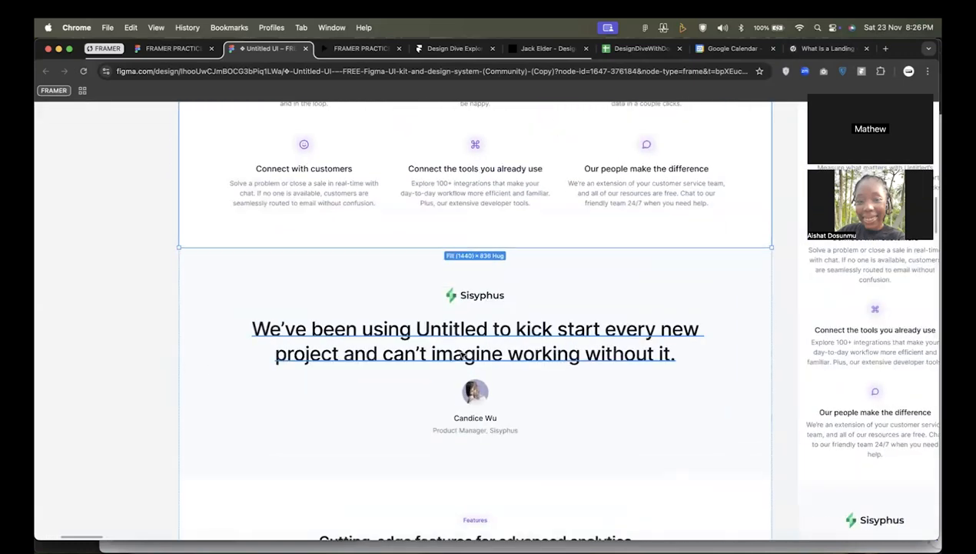
Examine the Sisyphus testimonial section against the company logos strip and the features section above it.
ctrl+scroll(461, 355, up, 2)
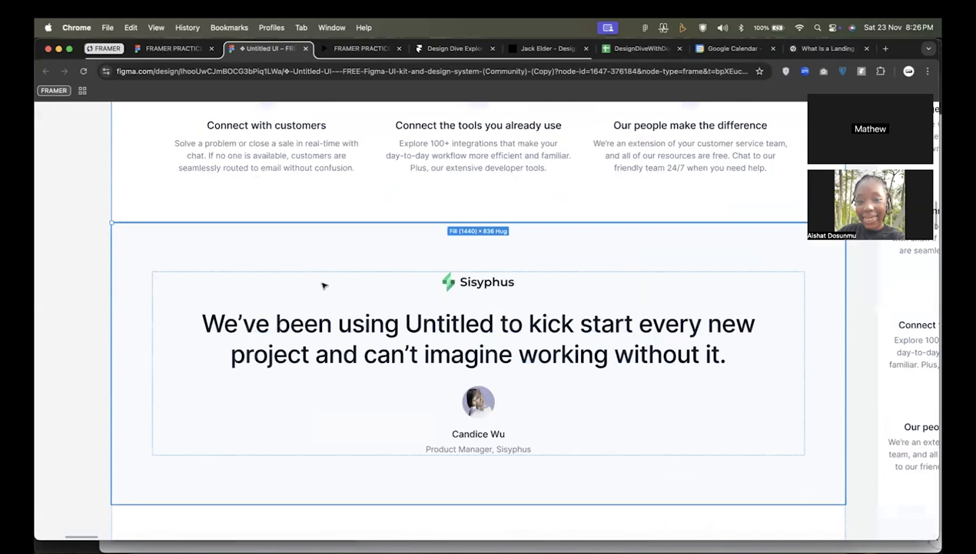
scroll(368, 304, up, 10)
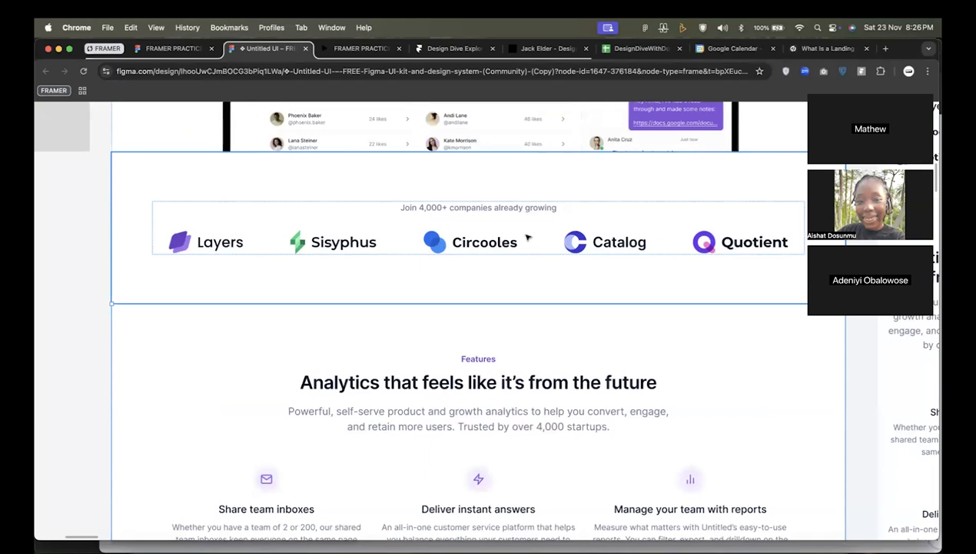
scroll(527, 238, down, 10)
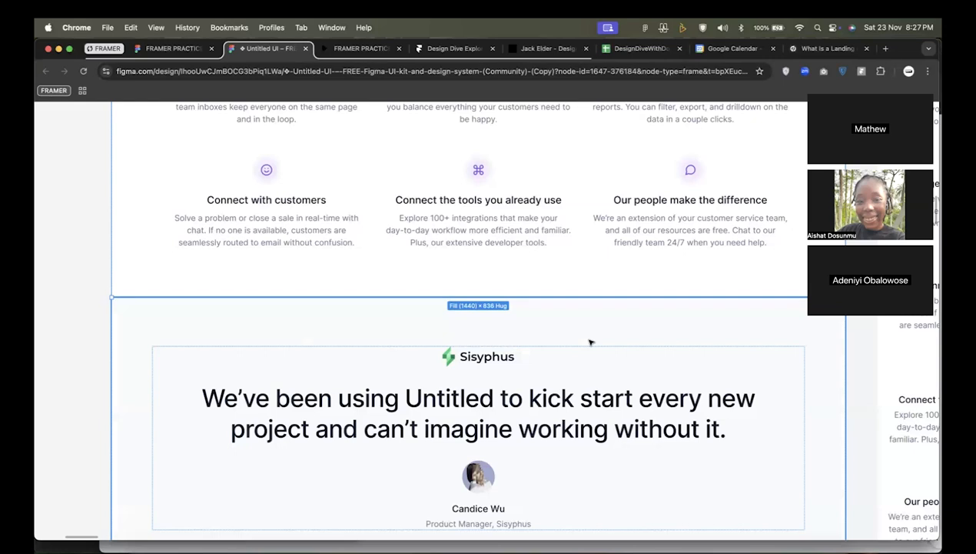
scroll(509, 332, down, 2)
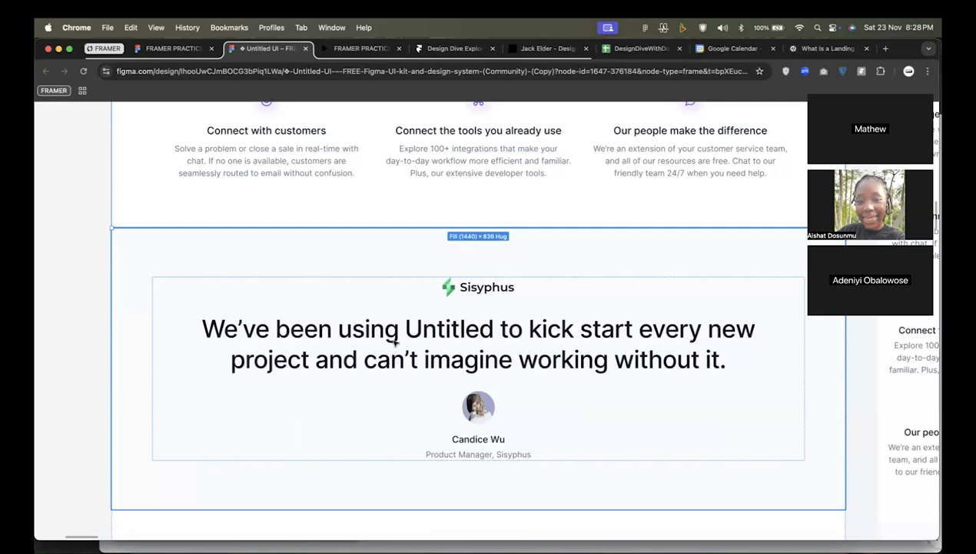
Examine the "Cutting-edge features for advanced analytics" section, covering its heading, dashboard and phone mockups, and three feature items.
scroll(400, 368, down, 2)
scroll(400, 368, down, 15)
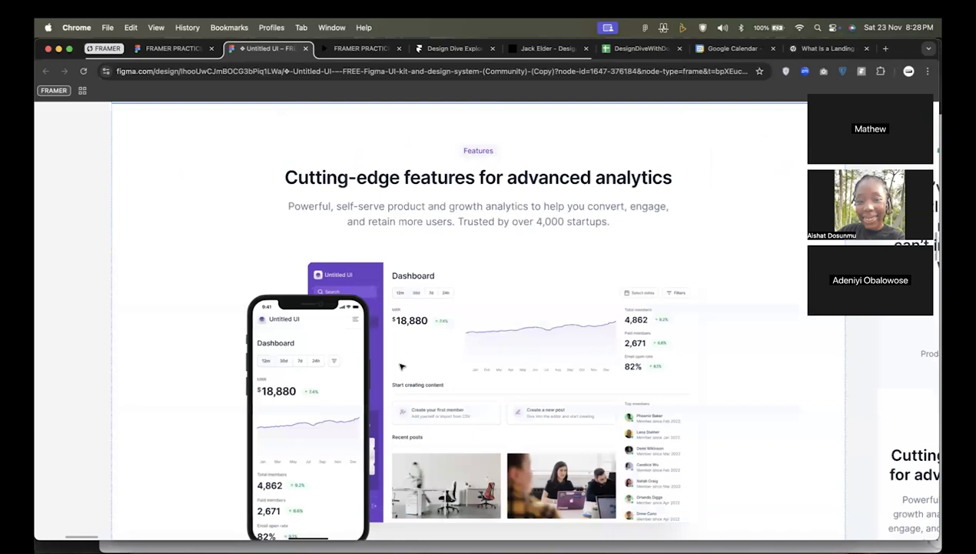
scroll(399, 368, down, 2)
scroll(399, 368, down, 3)
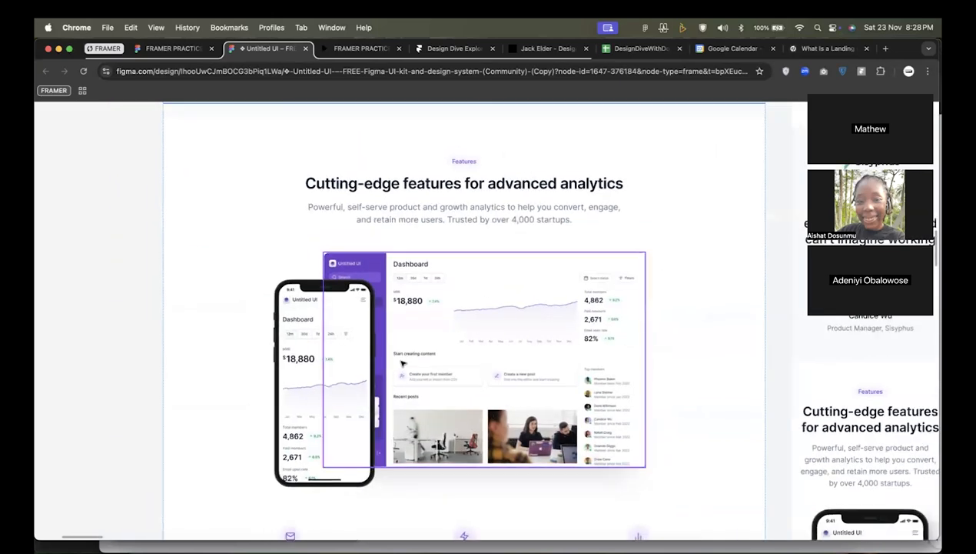
scroll(401, 363, down, 3)
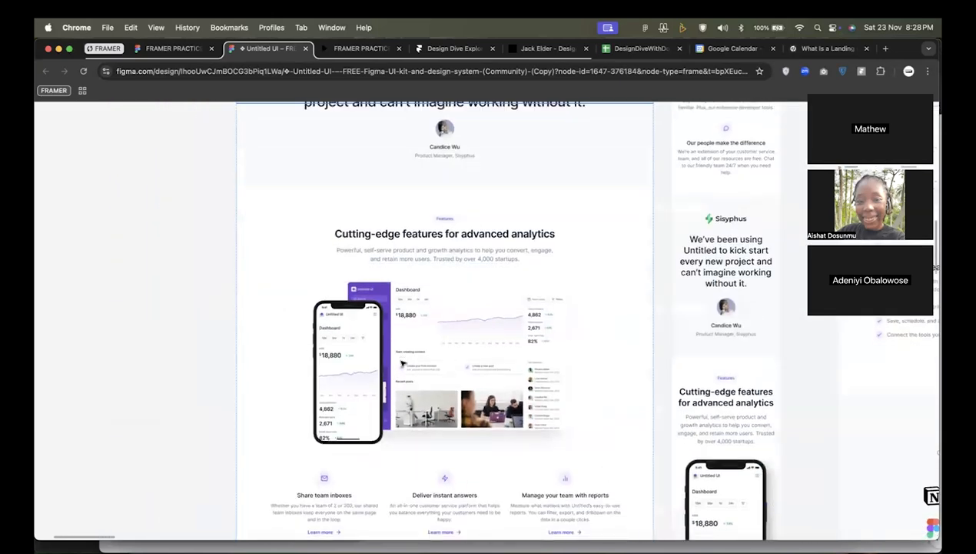
scroll(401, 364, down, 1)
scroll(400, 364, down, 1)
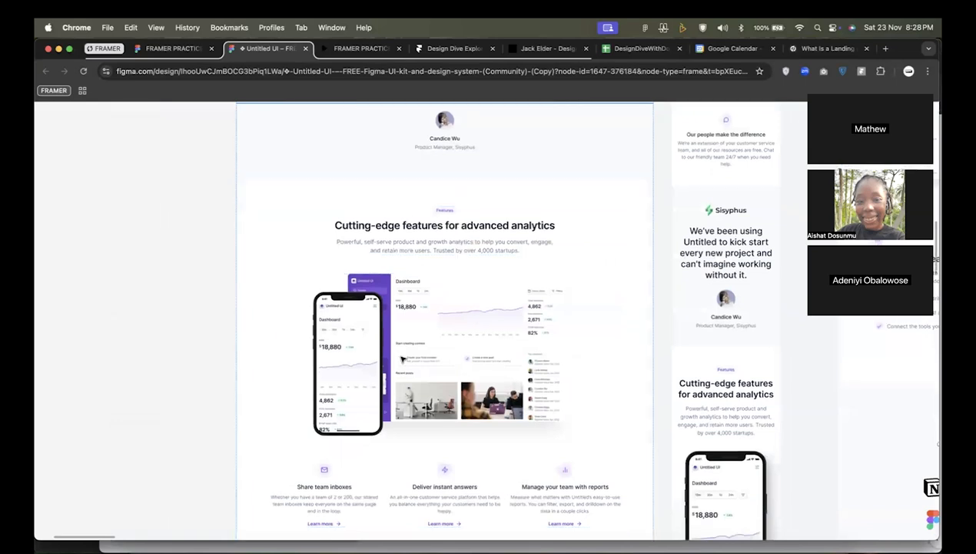
scroll(401, 358, down, 3)
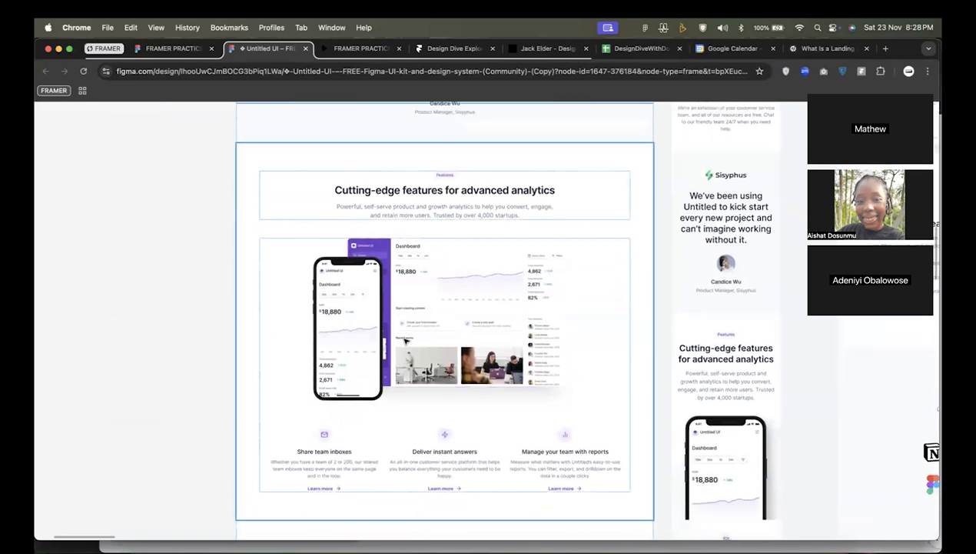
scroll(419, 346, up, 1)
scroll(426, 340, up, 2)
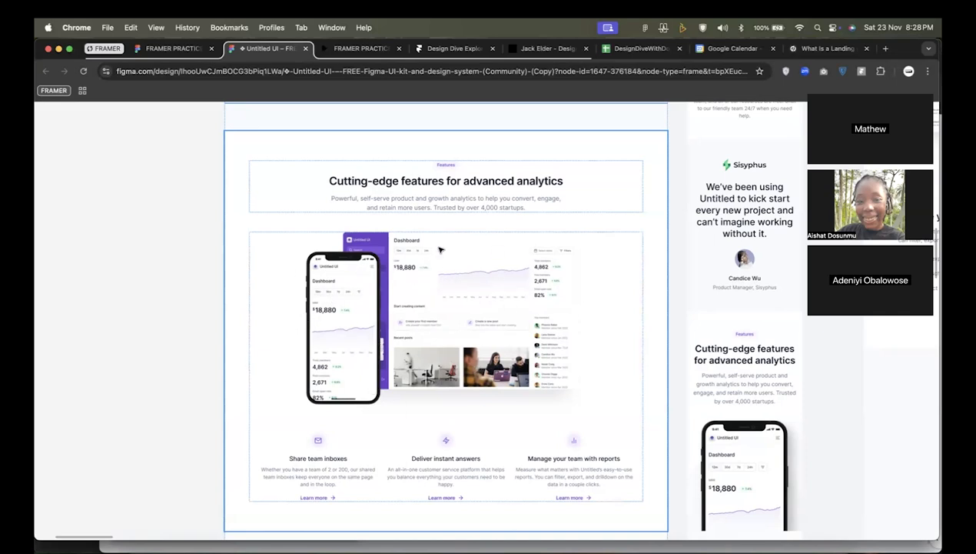
scroll(482, 201, up, 2)
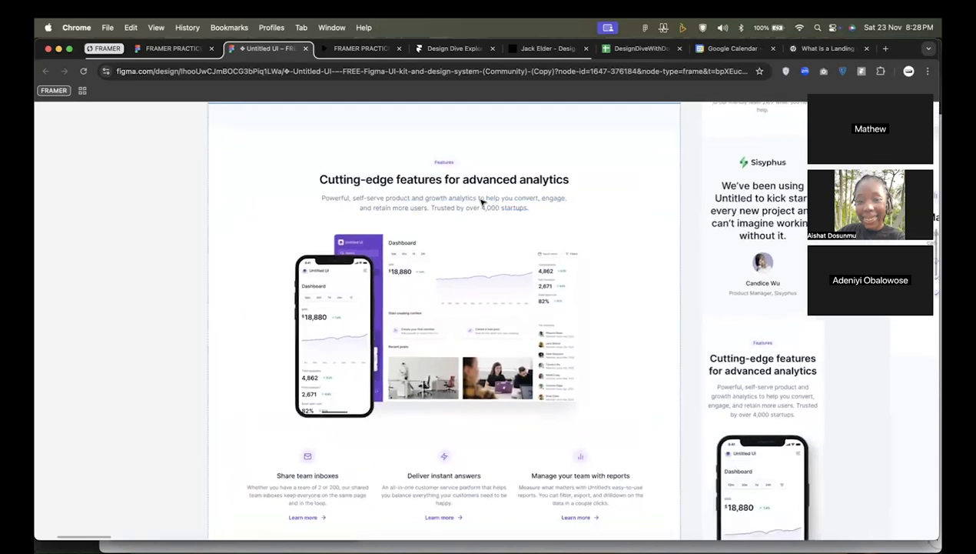
scroll(451, 178, up, 3)
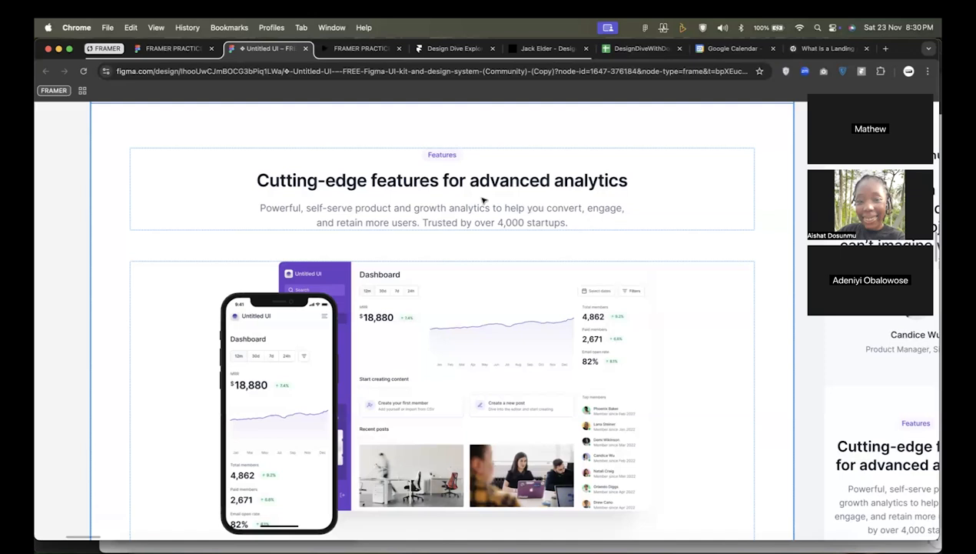
scroll(452, 231, down, 1)
scroll(452, 230, down, 1)
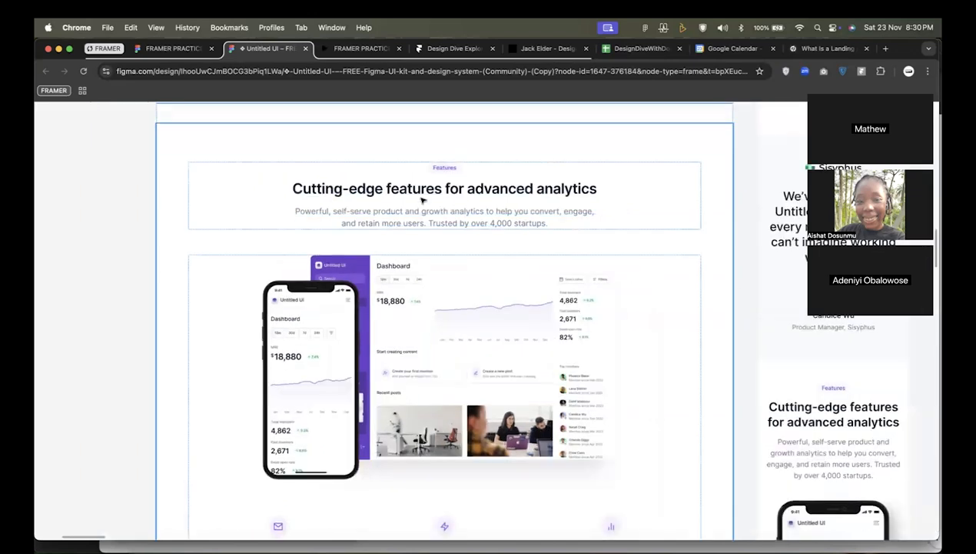
scroll(471, 245, down, 1)
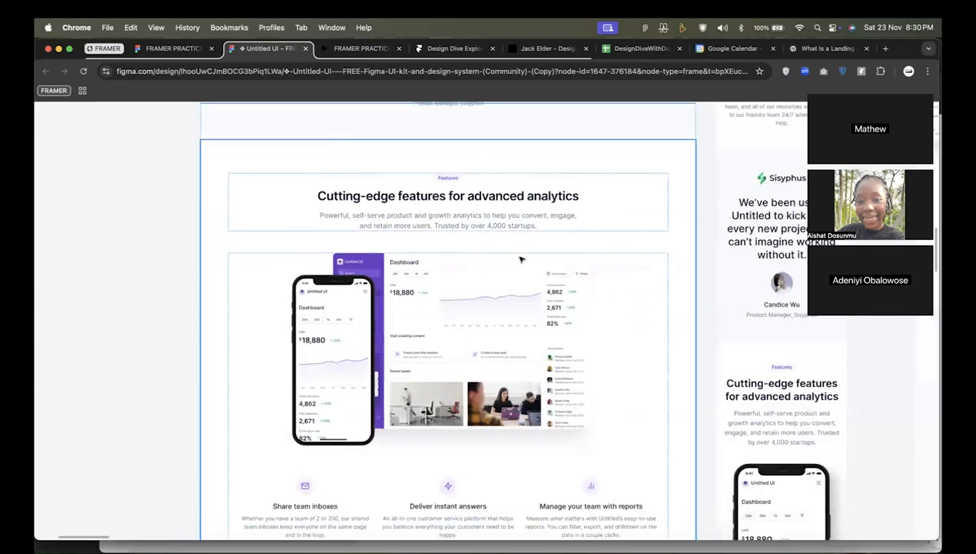
Examine the "Frequently asked questions" section's heading and its list of expandable questions.
scroll(531, 304, down, 5)
scroll(542, 256, down, 3)
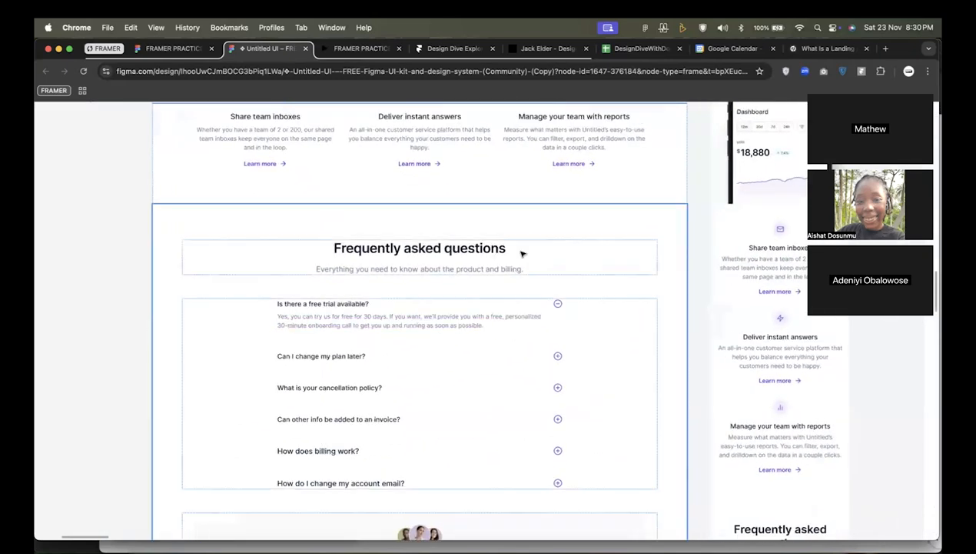
scroll(510, 253, up, 2)
scroll(510, 256, down, 1)
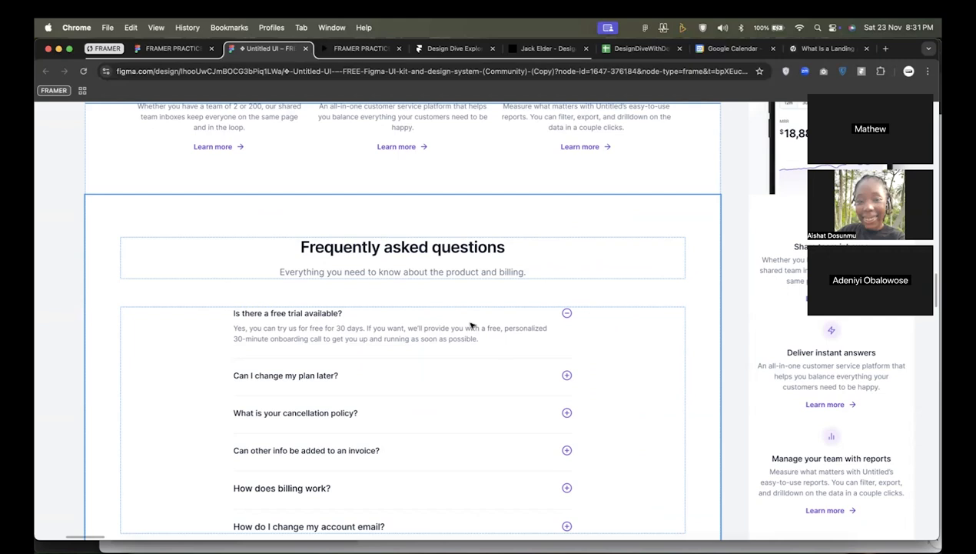
scroll(465, 319, down, 1)
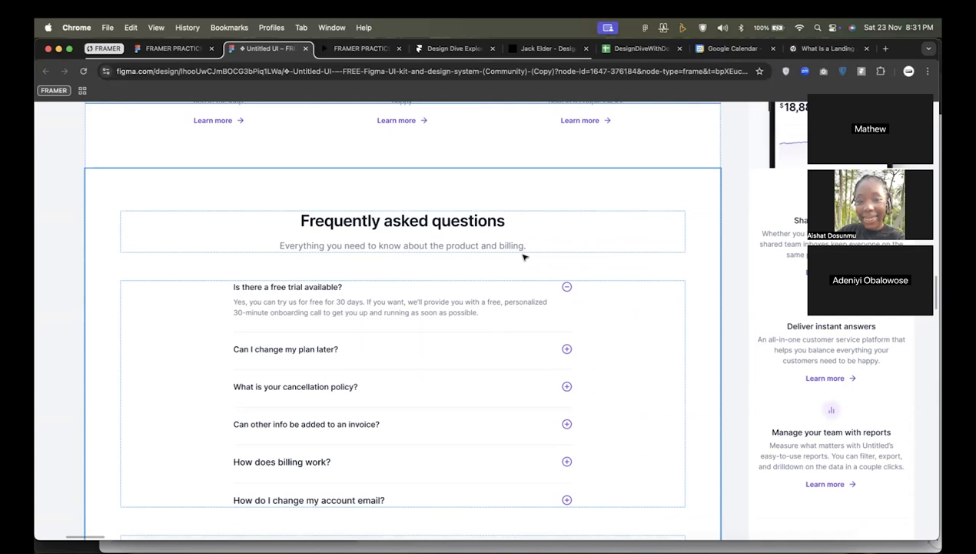
scroll(523, 257, down, 3)
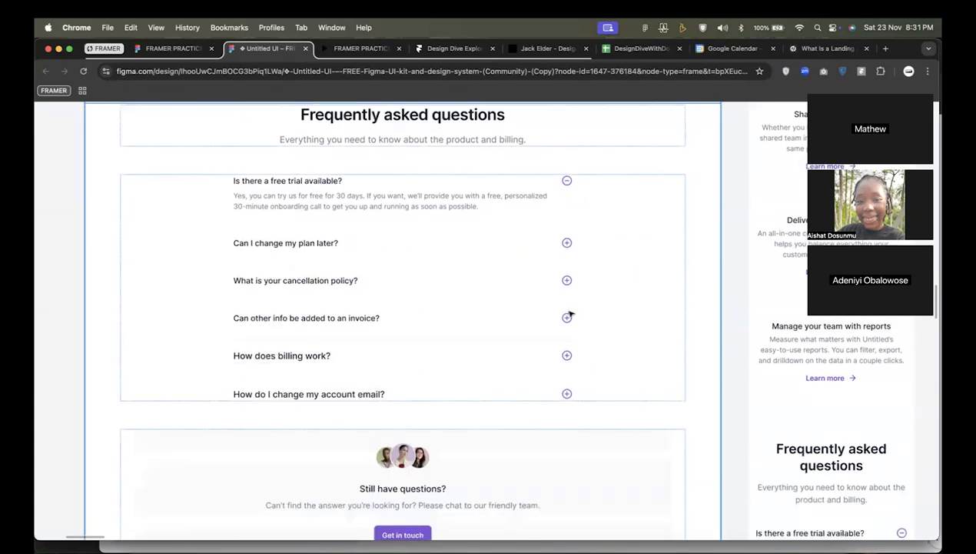
scroll(443, 261, up, 1)
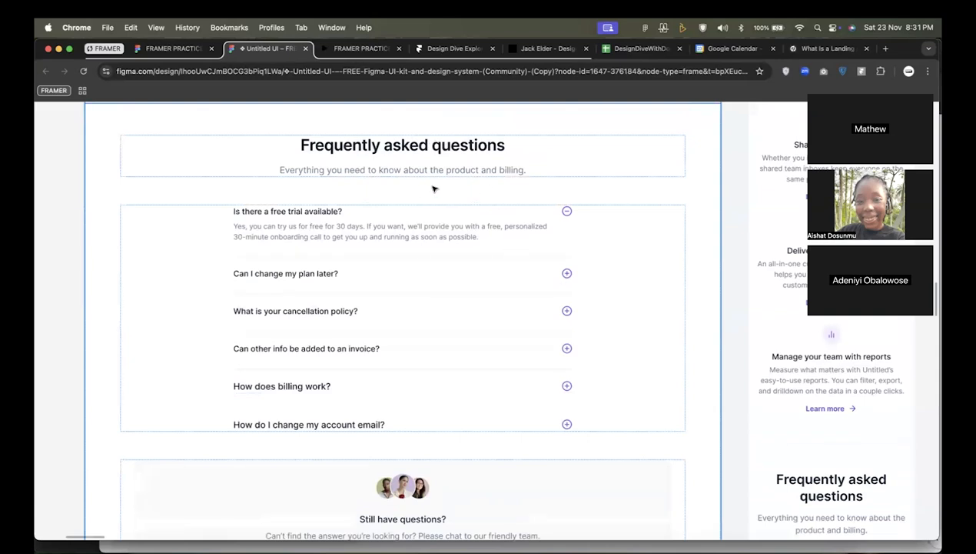
Examine the "Still have questions?" contact block beneath the FAQ list, comparing it with the questions above.
scroll(432, 258, down, 5)
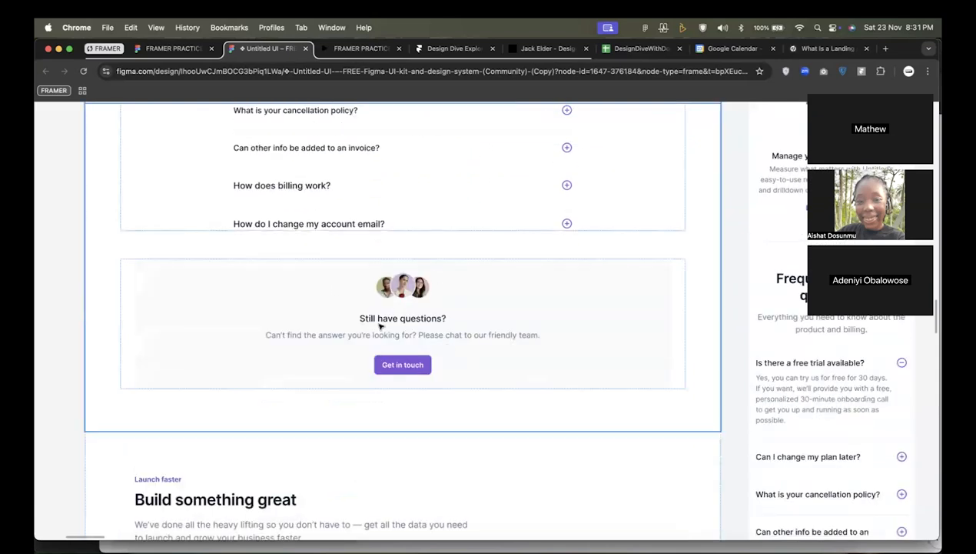
scroll(445, 299, up, 1)
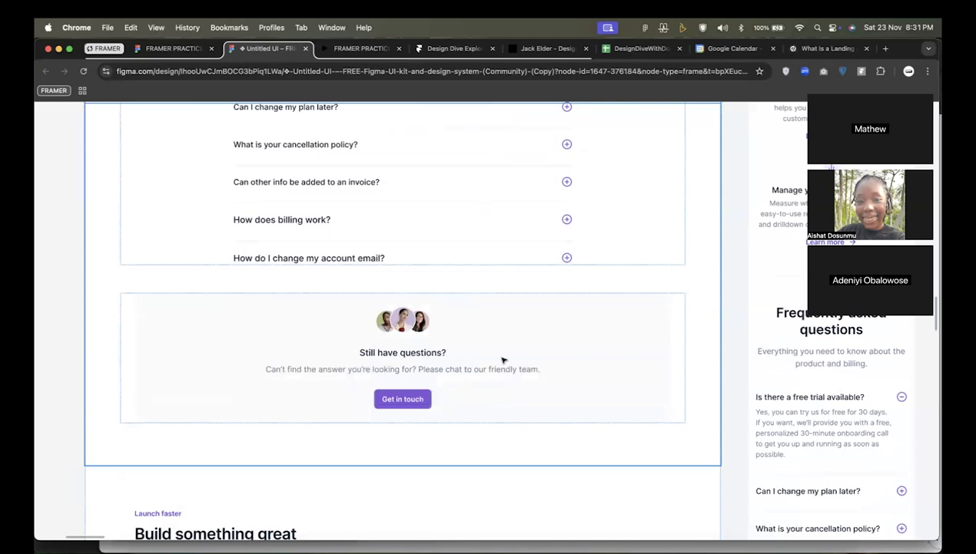
scroll(500, 246, up, 1)
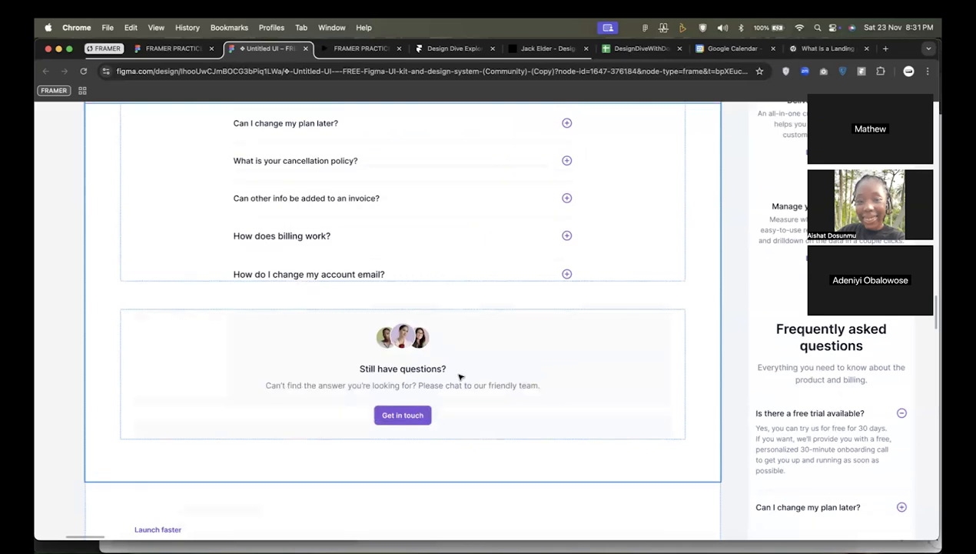
scroll(460, 375, up, 3)
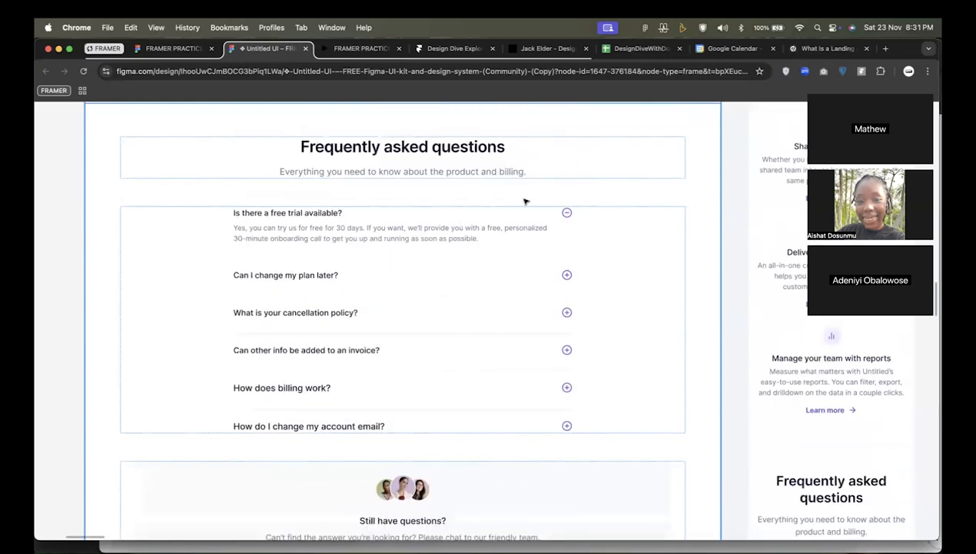
scroll(455, 469, down, 2)
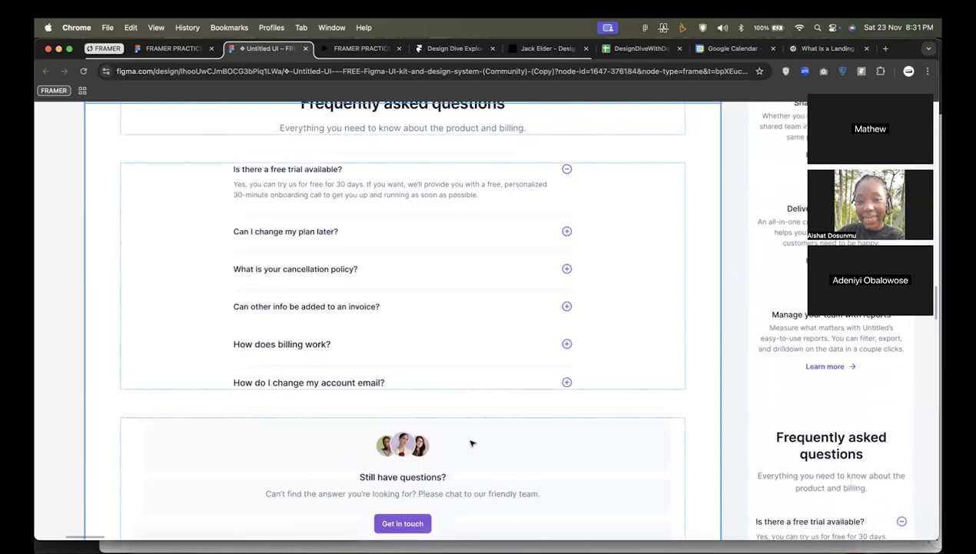
scroll(496, 436, down, 1)
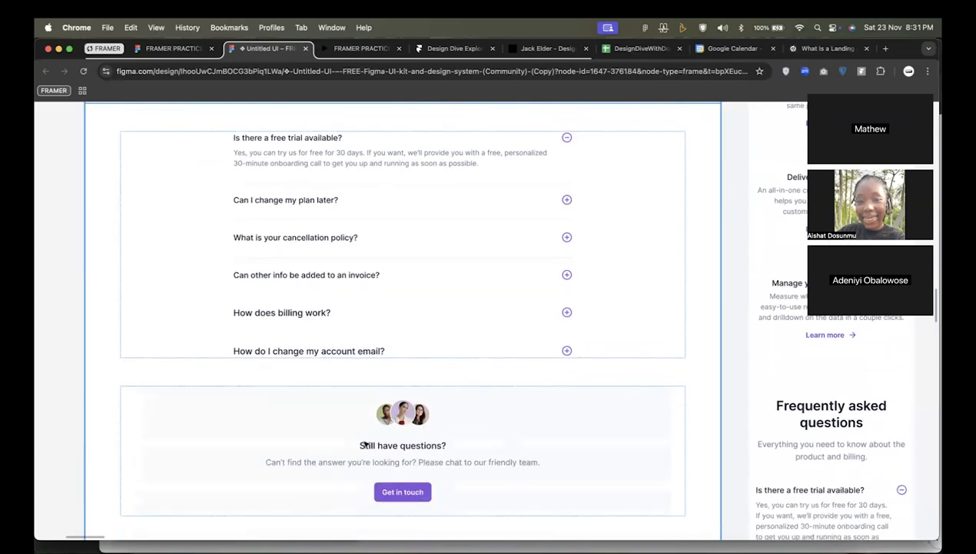
scroll(436, 452, down, 1)
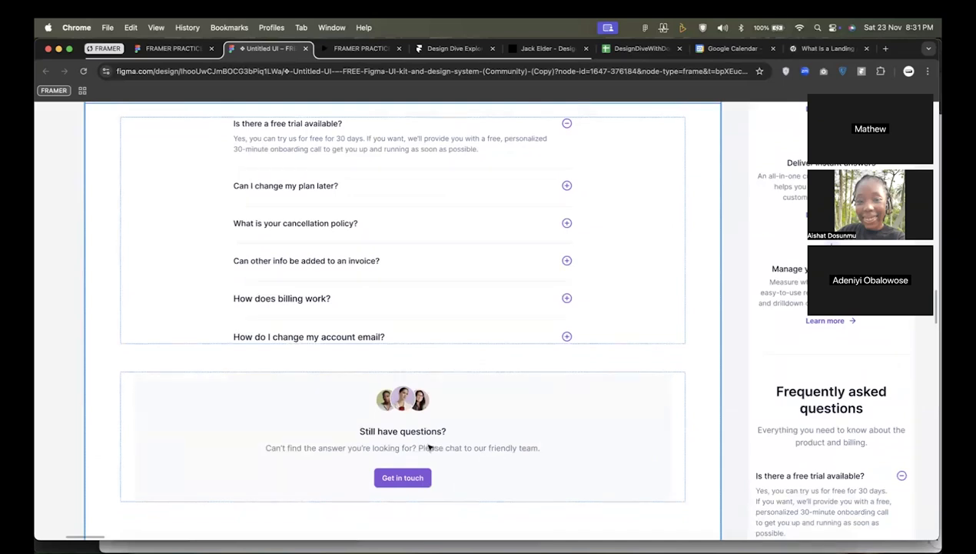
Select the "Build something great" section and examine its heading, four metrics and accompanying image.
scroll(430, 447, down, 2)
scroll(432, 446, down, 10)
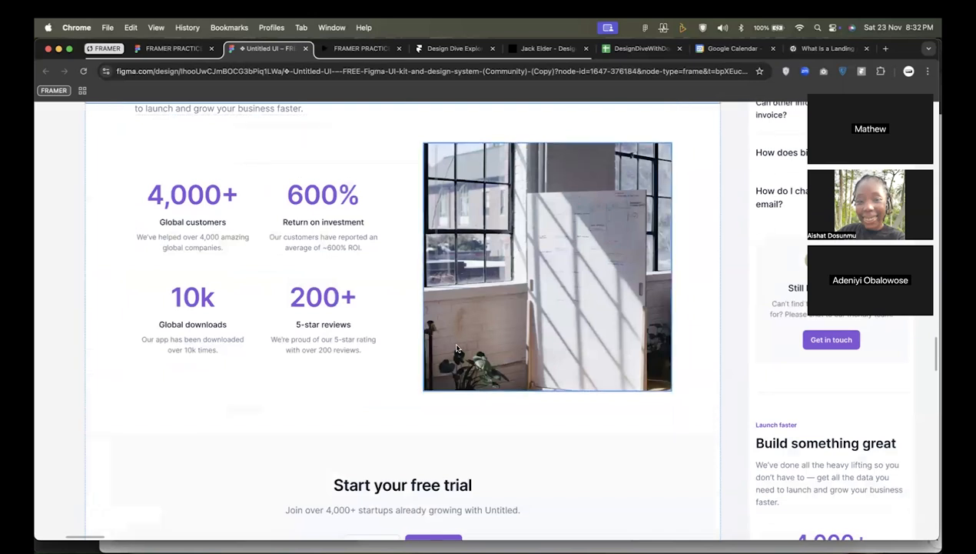
scroll(459, 349, down, 3)
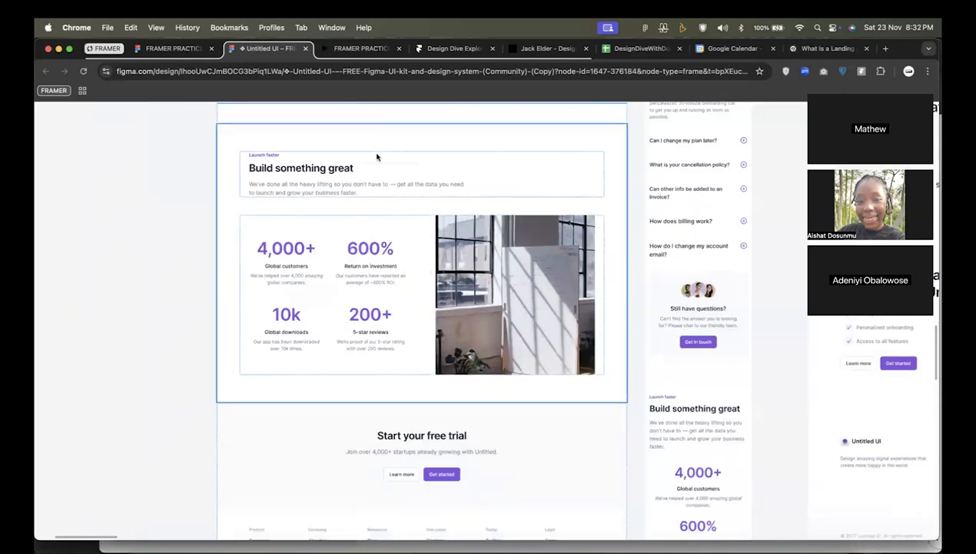
click(346, 175)
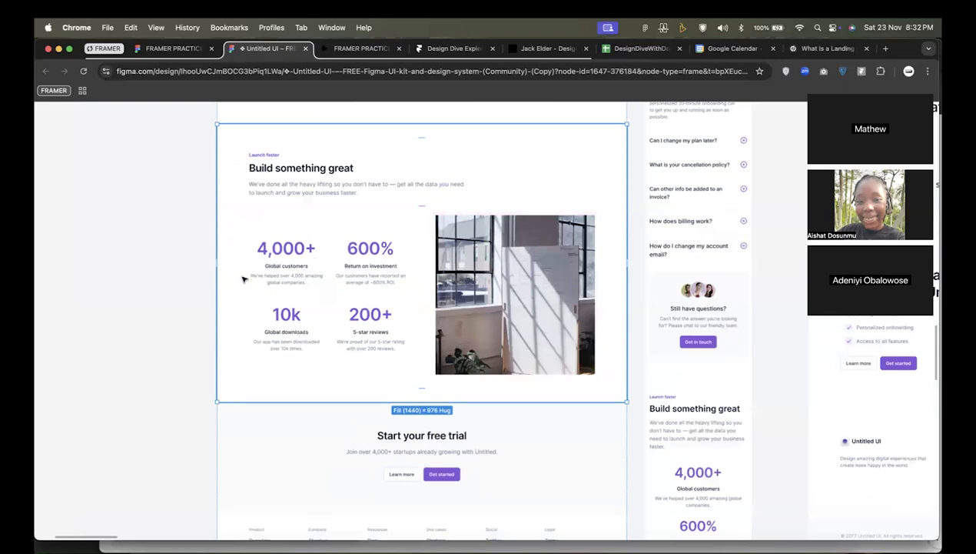
scroll(277, 239, up, 1)
scroll(279, 239, up, 1)
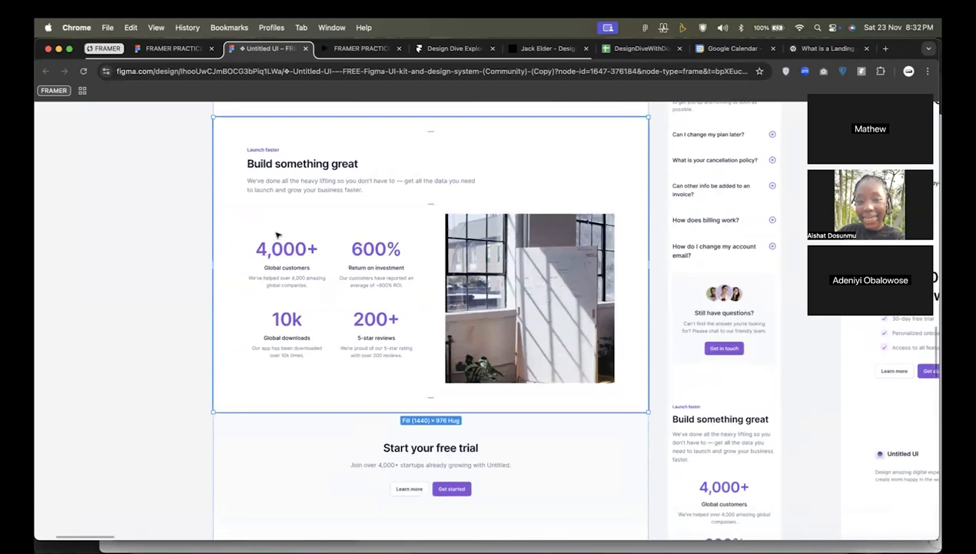
scroll(283, 213, up, 2)
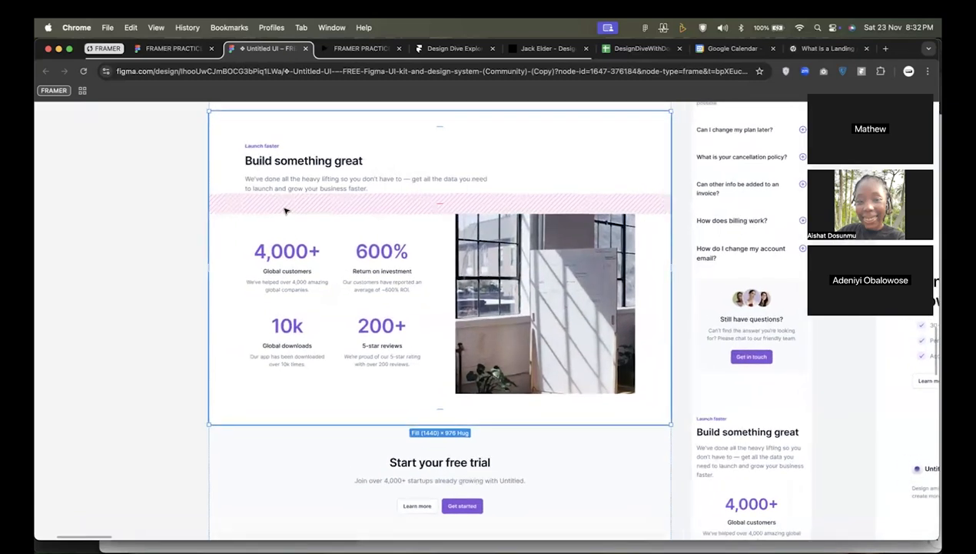
scroll(285, 211, up, 1)
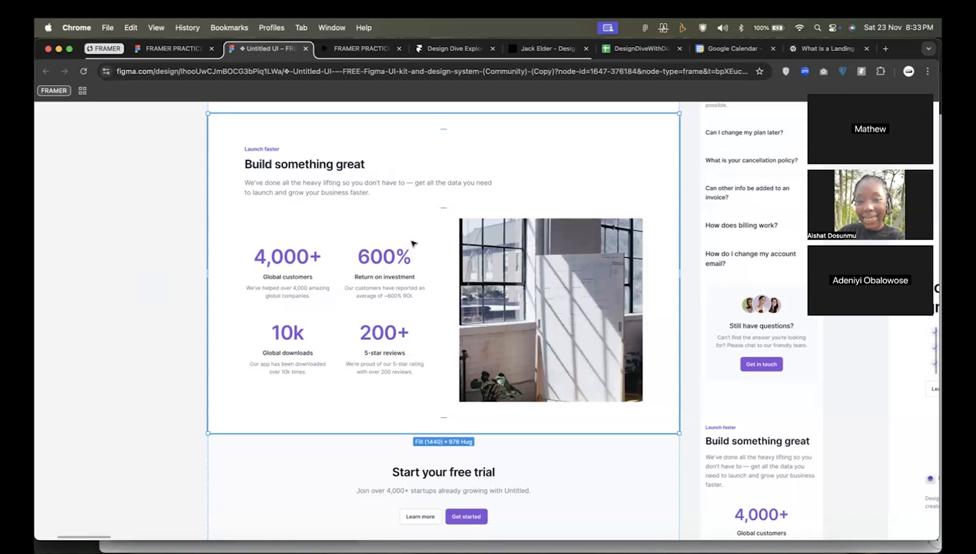
Examine the "Start your free trial" call-to-action section and the footer's link columns at the end of the desktop page.
scroll(530, 232, down, 1)
scroll(530, 232, down, 5)
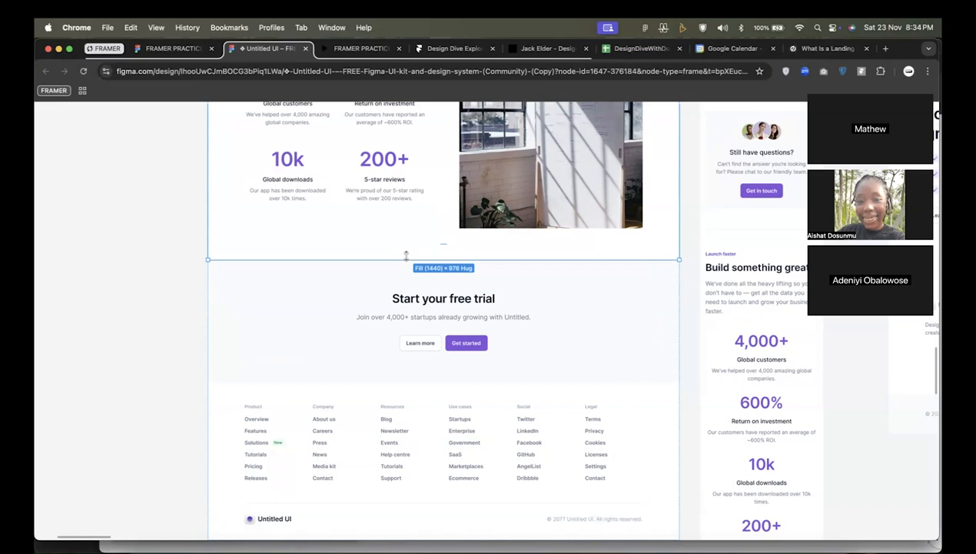
scroll(422, 288, down, 3)
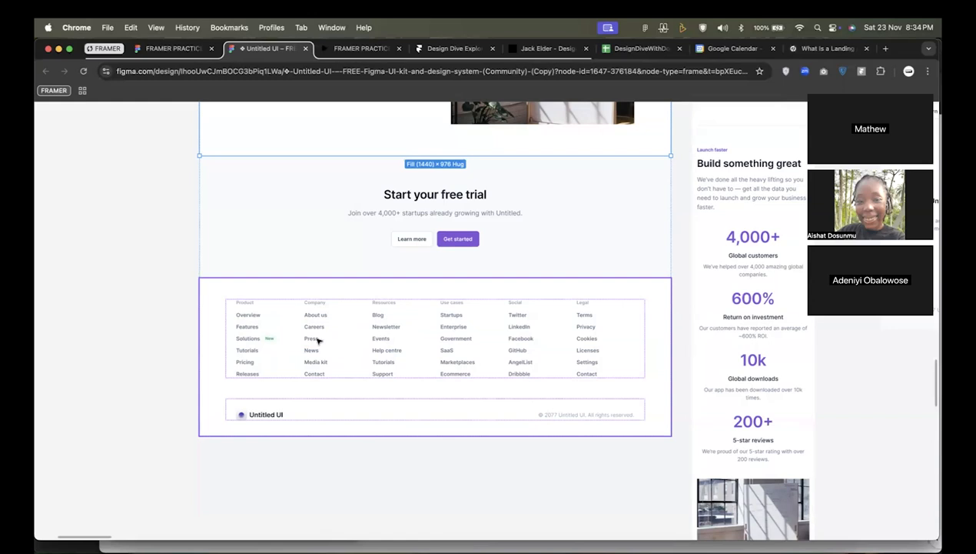
scroll(317, 339, up, 6)
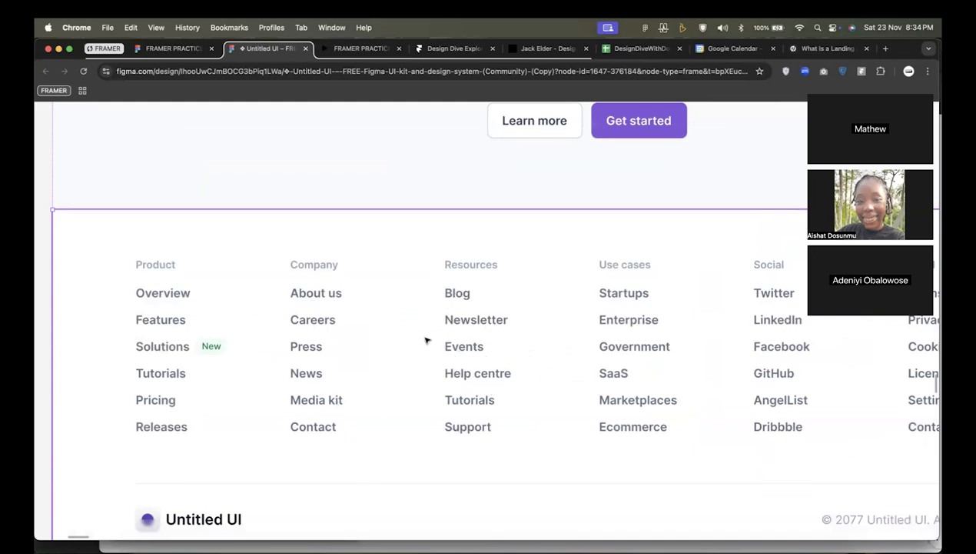
Examine the footer's link columns, logo and copyright line at the end of the first desktop page.
scroll(398, 339, down, 3)
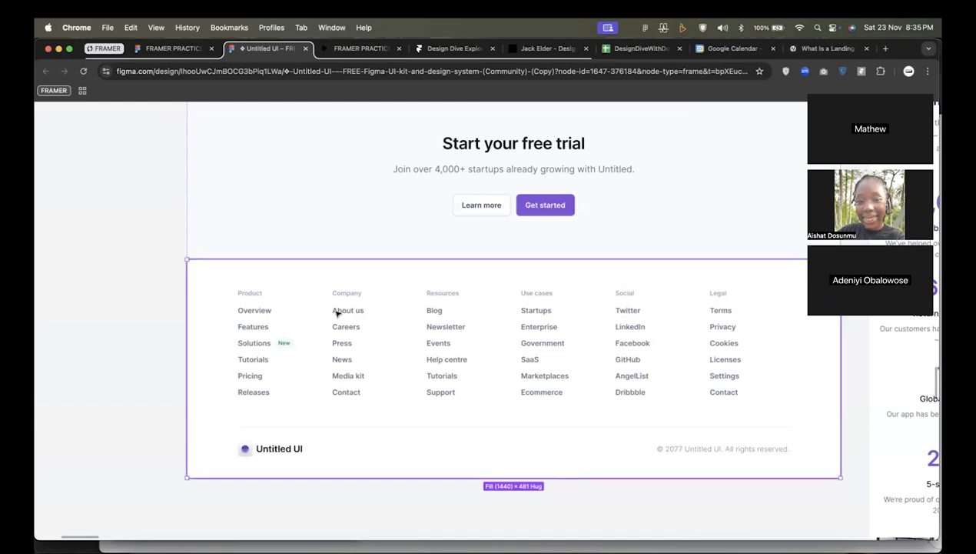
scroll(338, 312, up, 3)
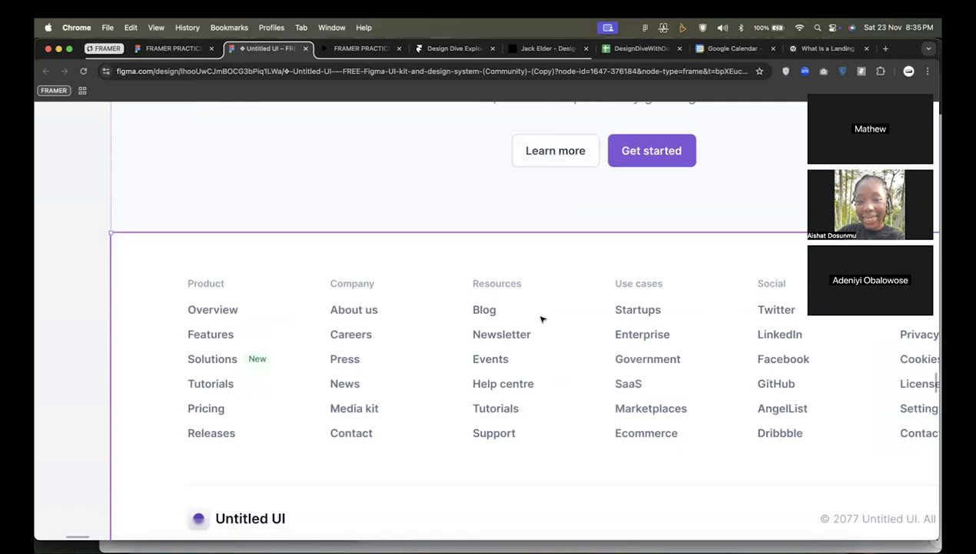
scroll(542, 318, down, 5)
Review the first desktop page again from its hero through the customer logo strip and the features grid.
scroll(534, 230, up, 10)
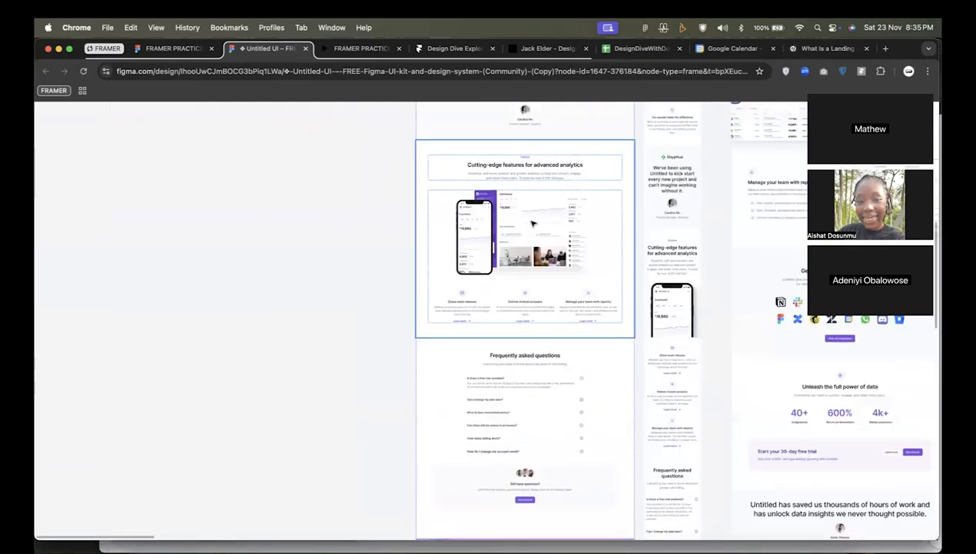
scroll(532, 220, up, 3)
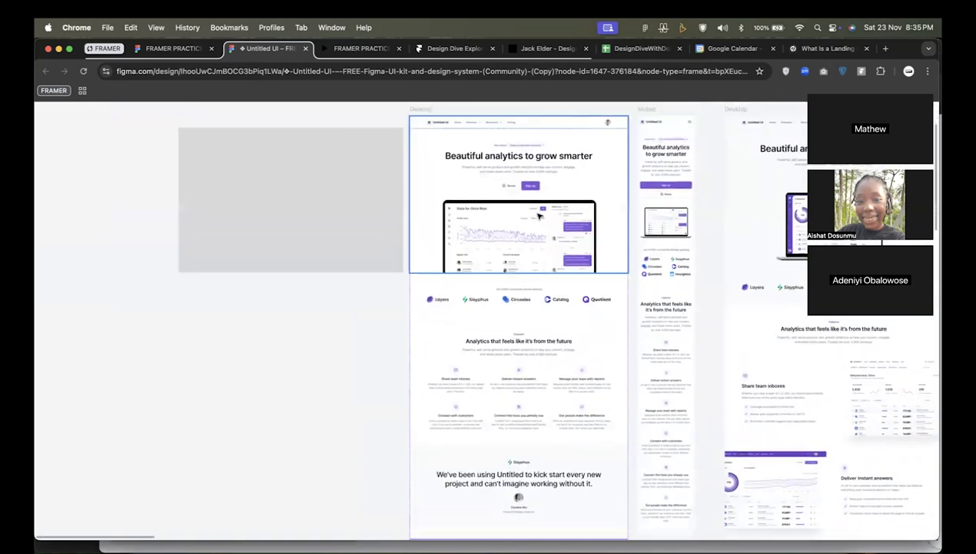
scroll(540, 216, up, 3)
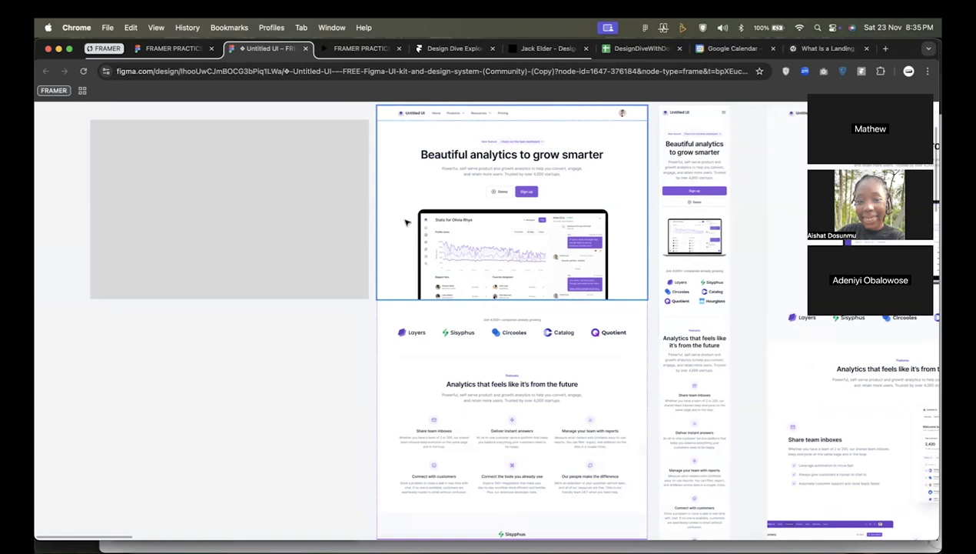
scroll(418, 265, down, 3)
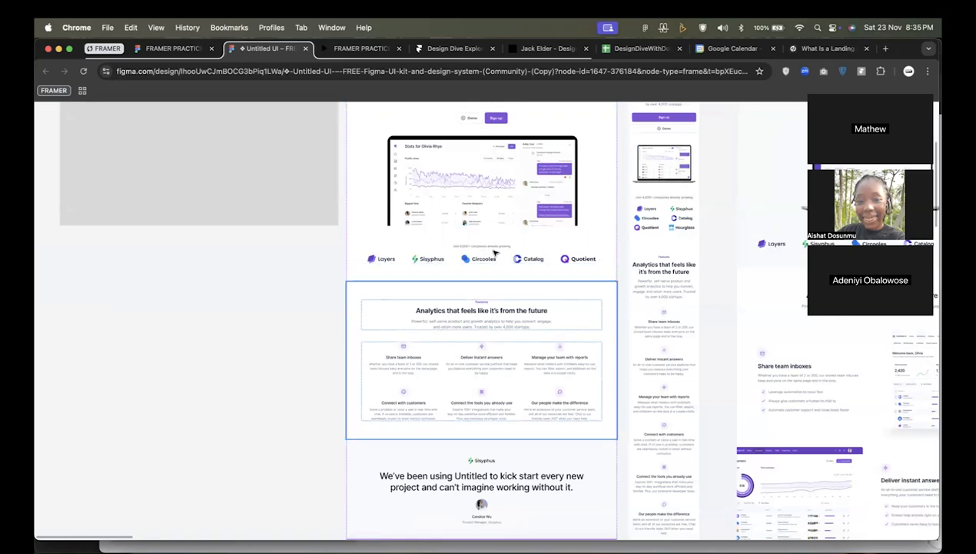
scroll(477, 285, down, 2)
scroll(487, 293, up, 5)
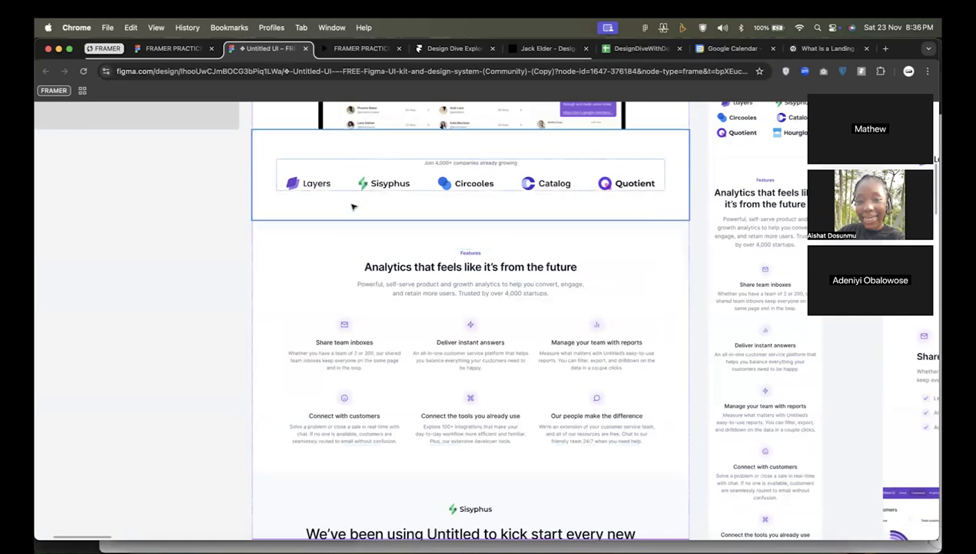
scroll(216, 283, down, 3)
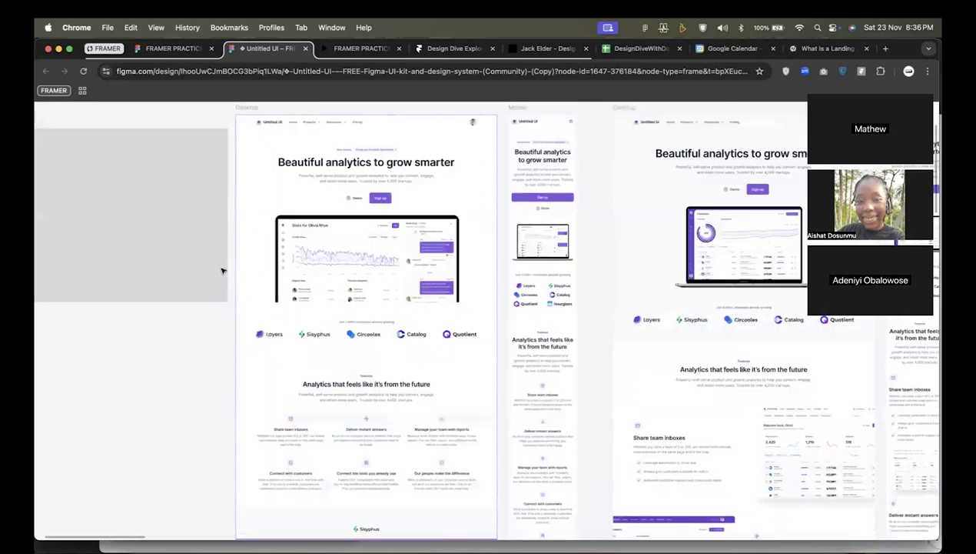
scroll(222, 270, up, 3)
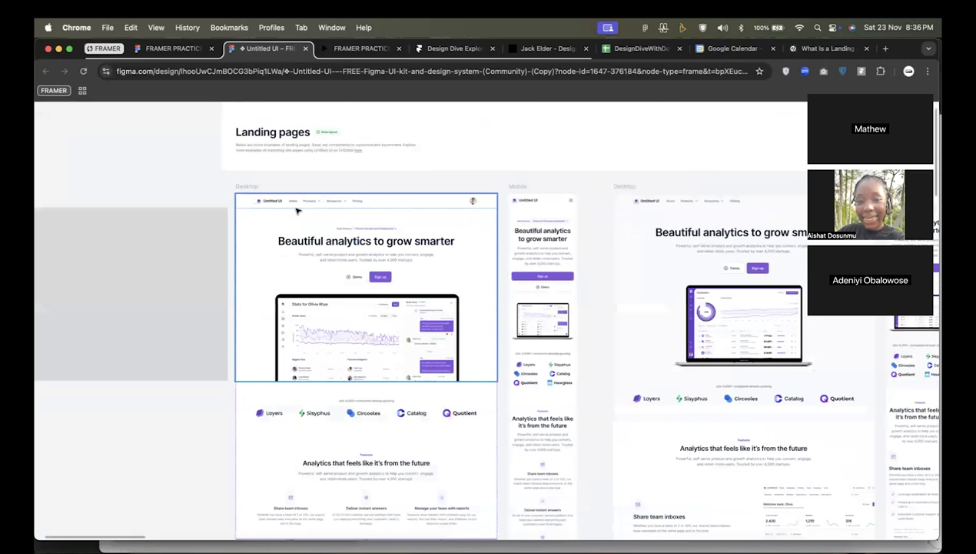
Survey the desktop and mobile landing page examples side by side, down to the second example's integrations and metrics.
scroll(296, 210, down, 3)
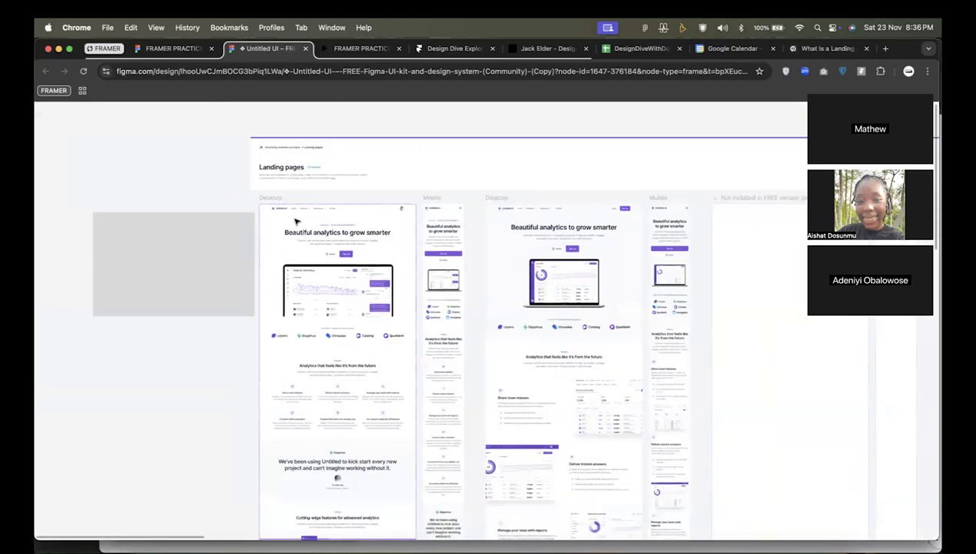
scroll(296, 221, down, 5)
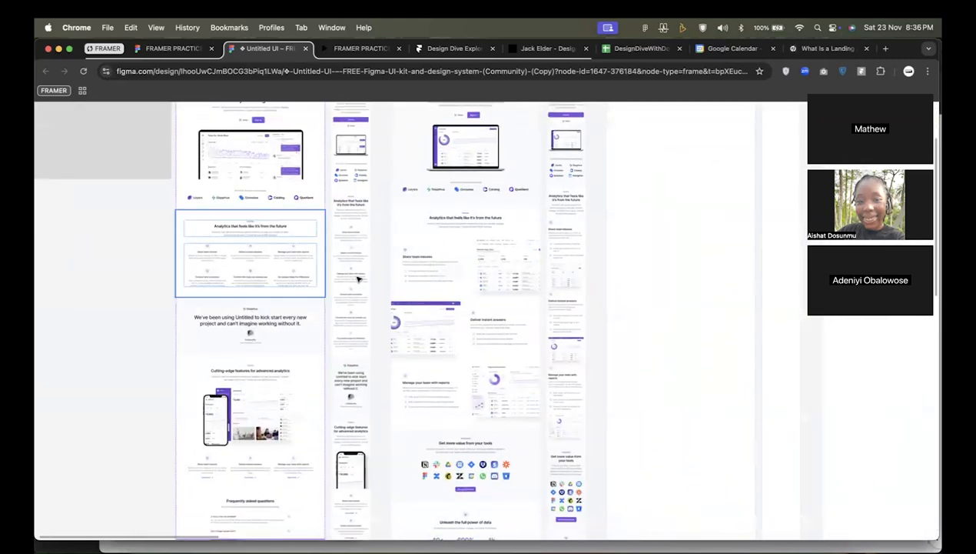
scroll(366, 287, down, 5)
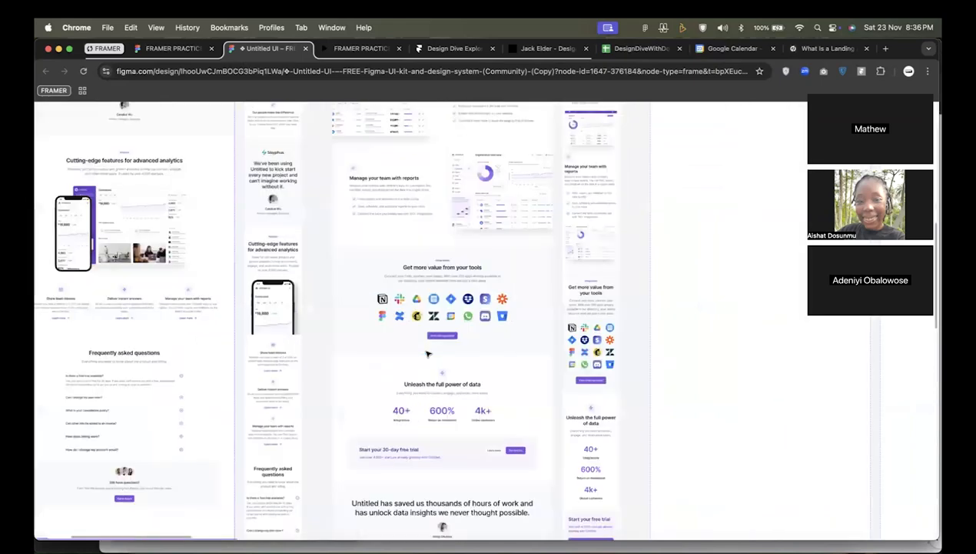
Examine the second desktop example's hero with its laptop mockup and the customer logo strip beneath it.
scroll(435, 328, up, 5)
scroll(436, 327, down, 5)
scroll(434, 308, up, 10)
scroll(432, 274, up, 5)
scroll(432, 274, up, 2)
scroll(412, 392, up, 3)
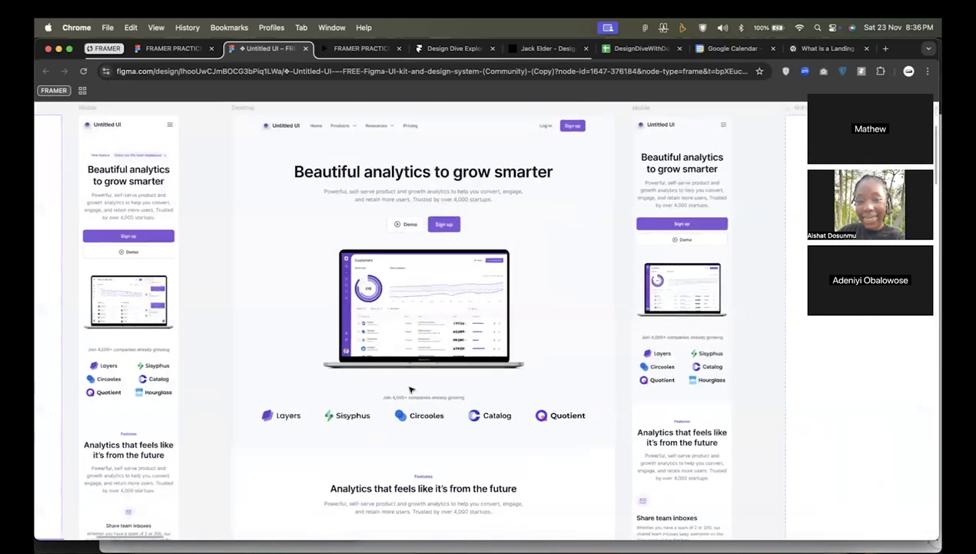
scroll(411, 390, up, 2)
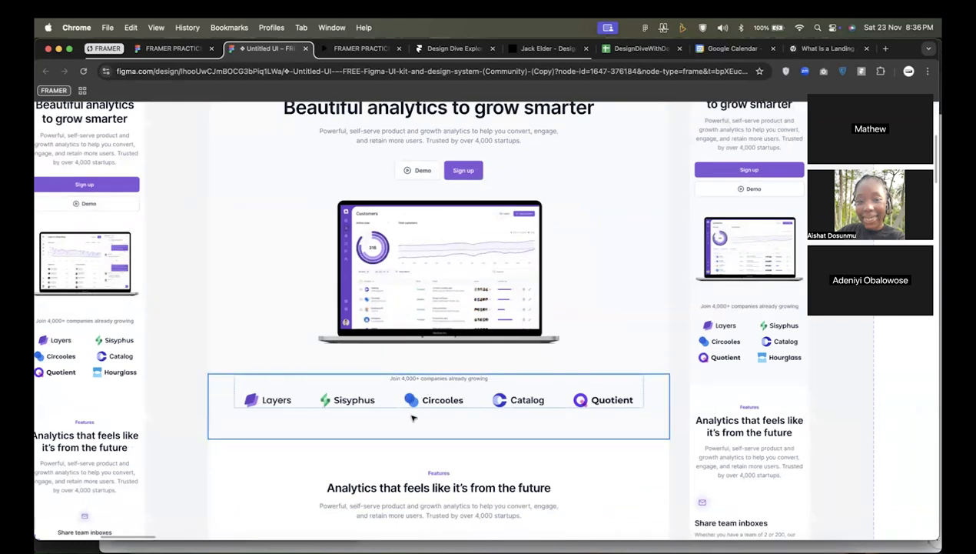
Examine the second desktop example's "Analytics that feels like it's from the future" section and its alternating text and image rows.
scroll(411, 411, down, 5)
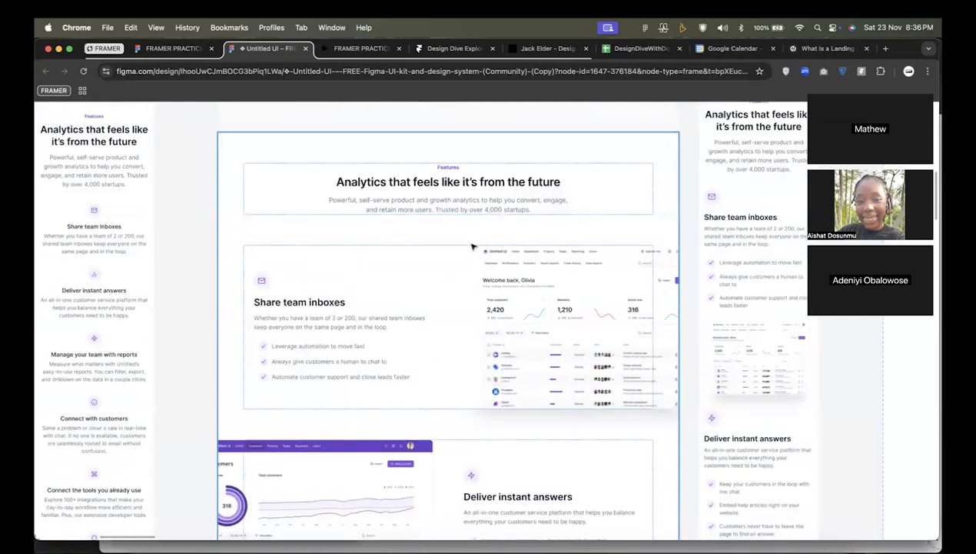
scroll(451, 316, down, 1)
scroll(451, 315, down, 1)
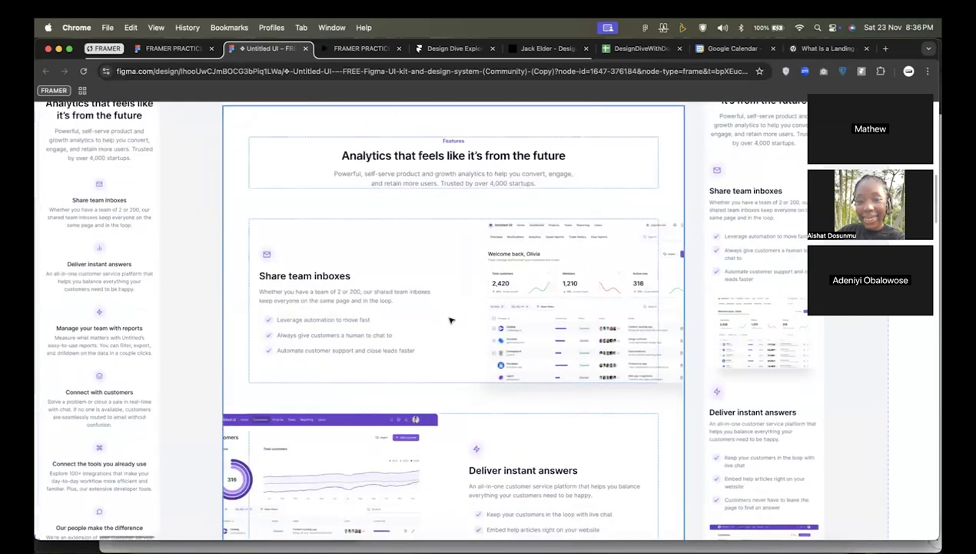
scroll(513, 290, down, 1)
scroll(512, 290, up, 2)
scroll(513, 290, down, 2)
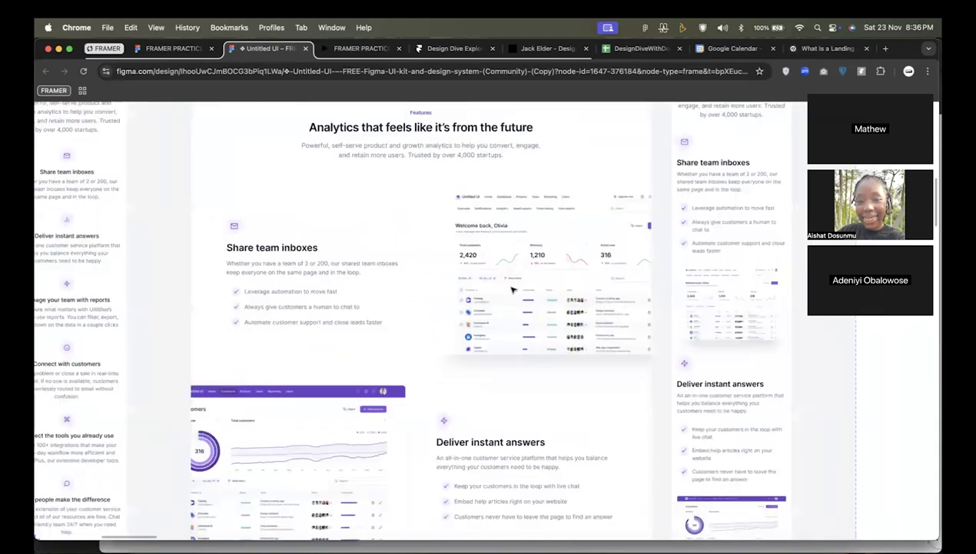
Examine the "Get more value from your tools" integrations, the "Unleash the full power of data" metrics and the 30-day trial banner.
scroll(513, 290, down, 10)
scroll(513, 289, down, 2)
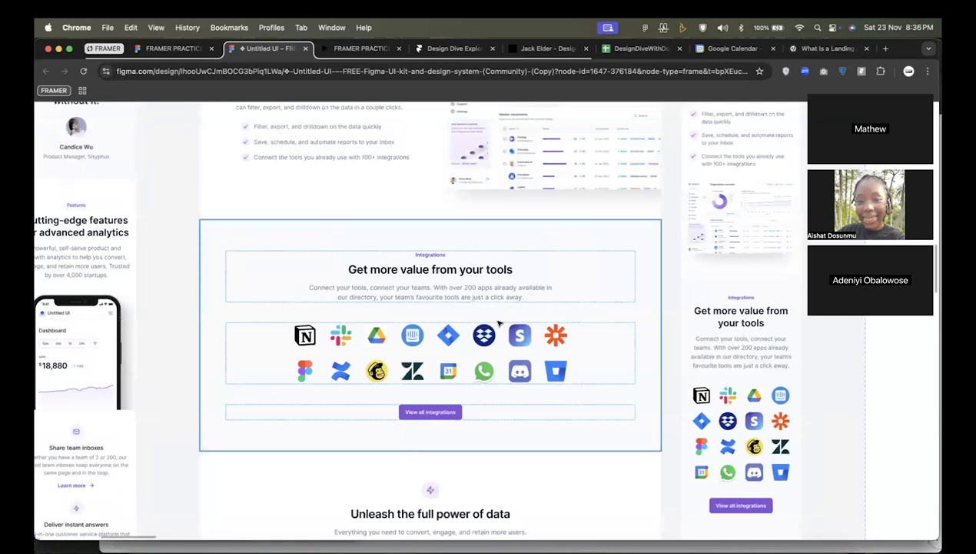
scroll(498, 323, down, 5)
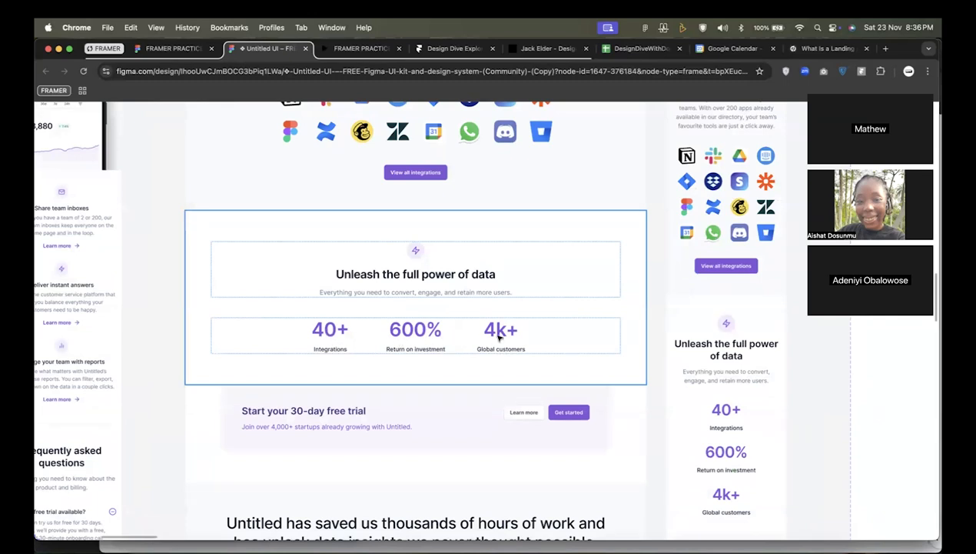
scroll(498, 336, down, 3)
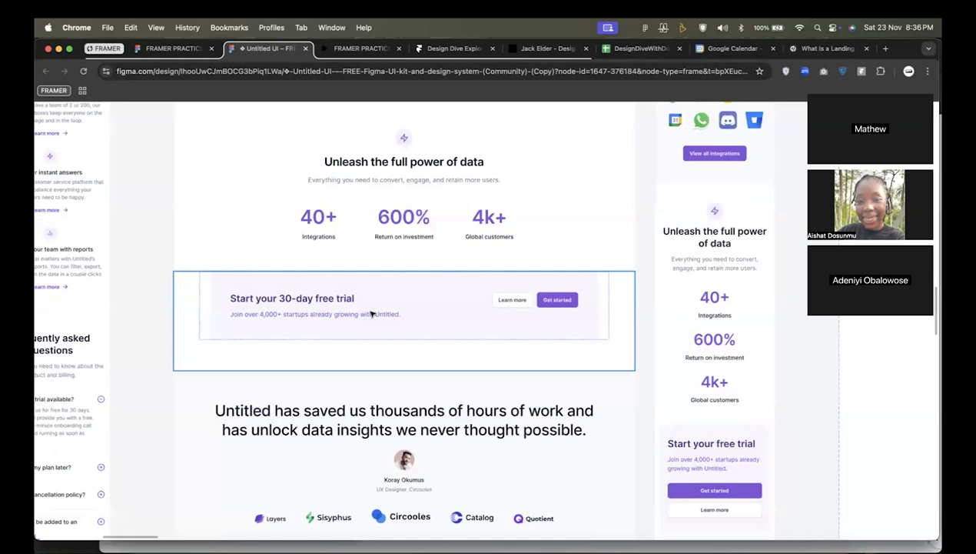
Examine the second desktop example's testimonial section with its quote, customer portrait and company logos.
scroll(372, 313, down, 4)
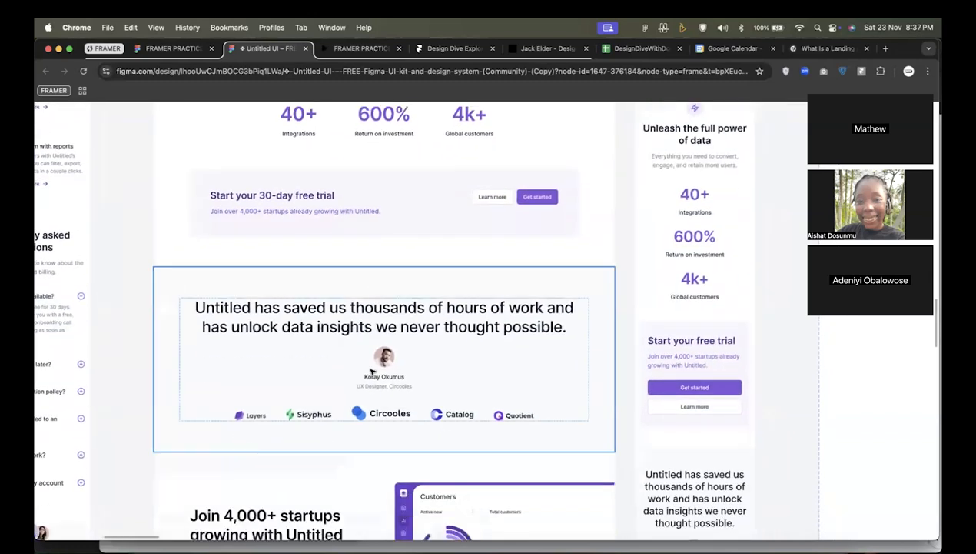
scroll(437, 339, up, 2)
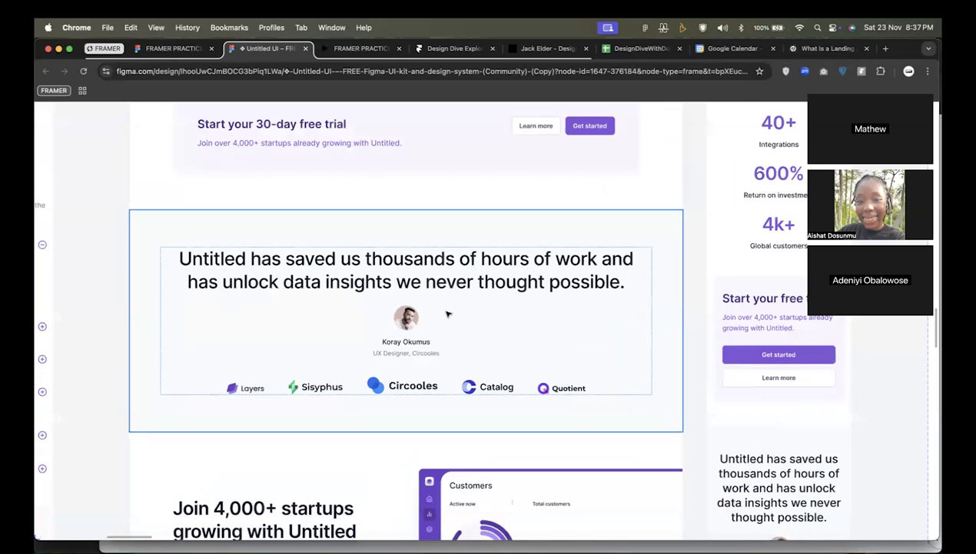
scroll(448, 314, down, 1)
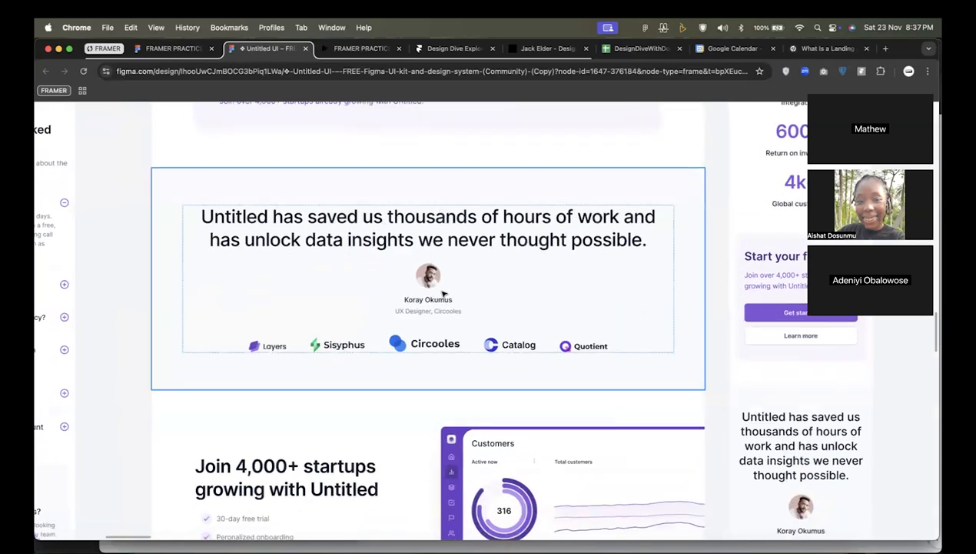
Examine the "Join 4,000+ startups growing with Untitled" call to action and the footer below it.
scroll(443, 293, down, 5)
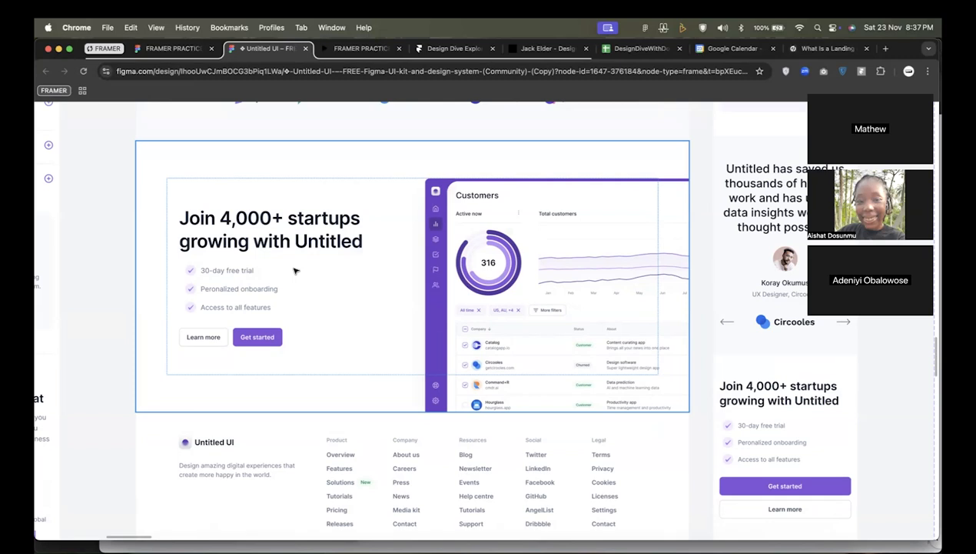
scroll(320, 268, down, 3)
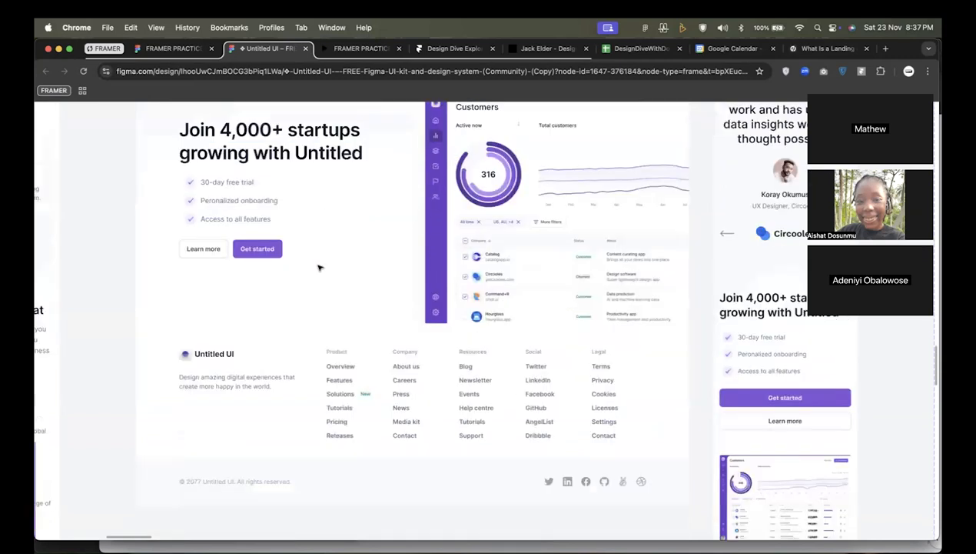
scroll(375, 257, up, 15)
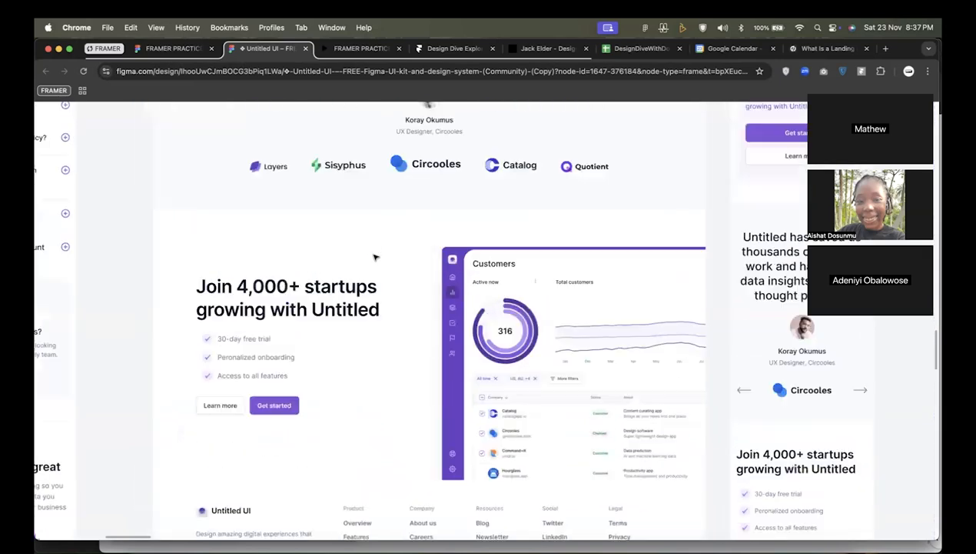
Go back to the start of the "Landing pages" frame and view the first desktop example's hero.
scroll(374, 256, up, 15)
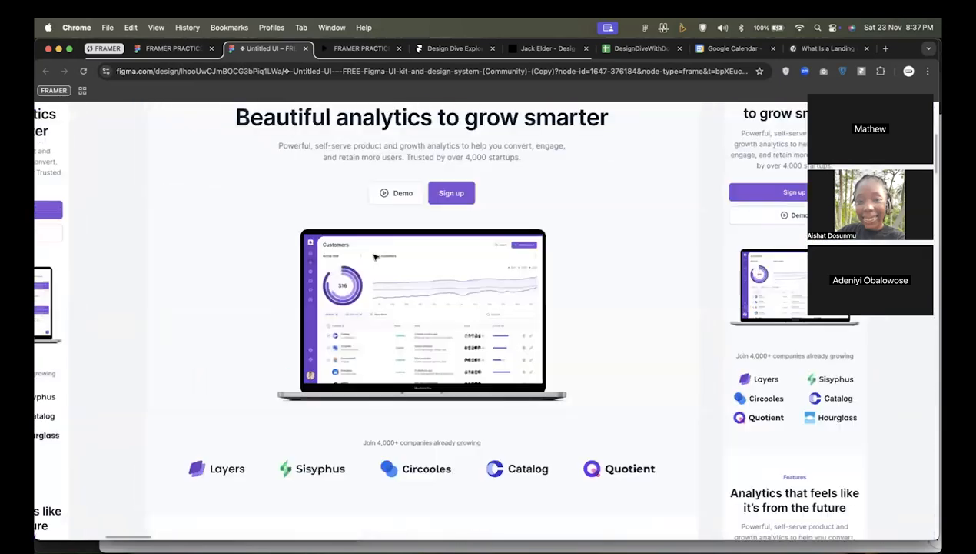
scroll(375, 258, down, 5)
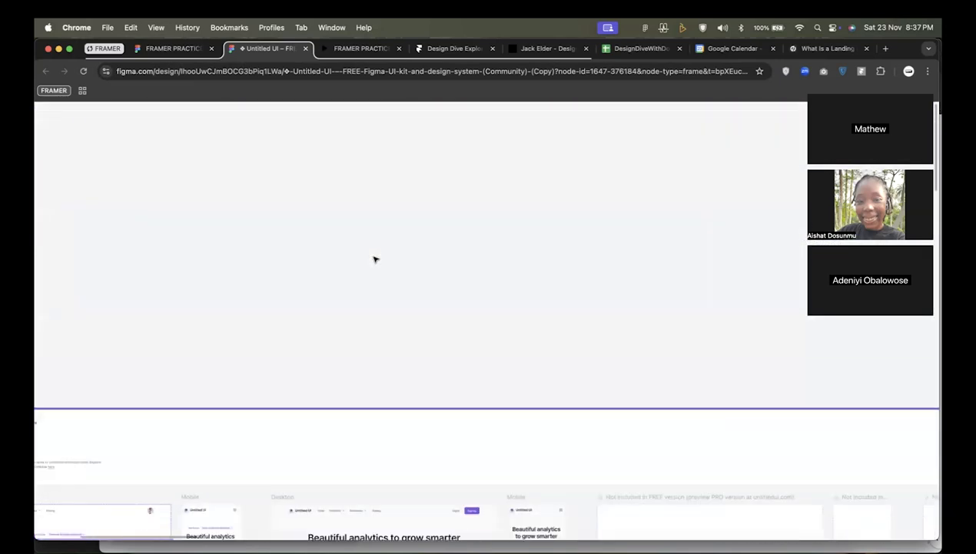
scroll(465, 255, left, 5)
scroll(464, 255, down, 3)
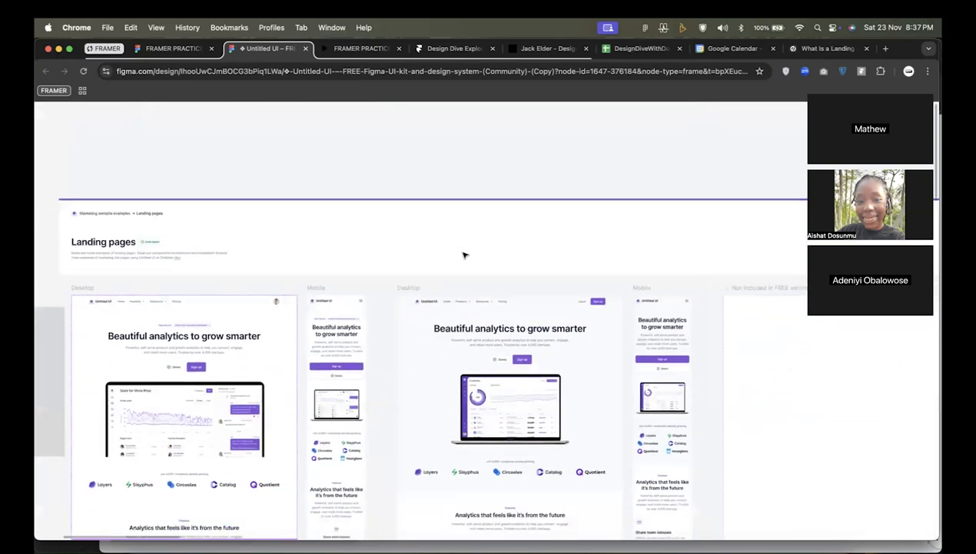
scroll(317, 256, left, 5)
scroll(316, 256, down, 2)
scroll(306, 248, left, 1)
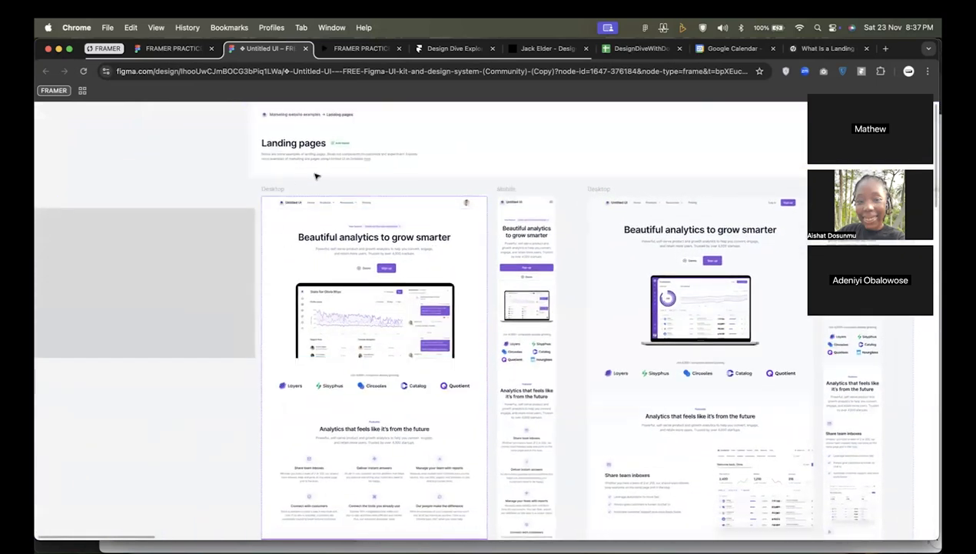
Compare the opening sections of the two landing page examples in their desktop and mobile versions.
scroll(271, 189, right, 1)
scroll(270, 189, up, 1)
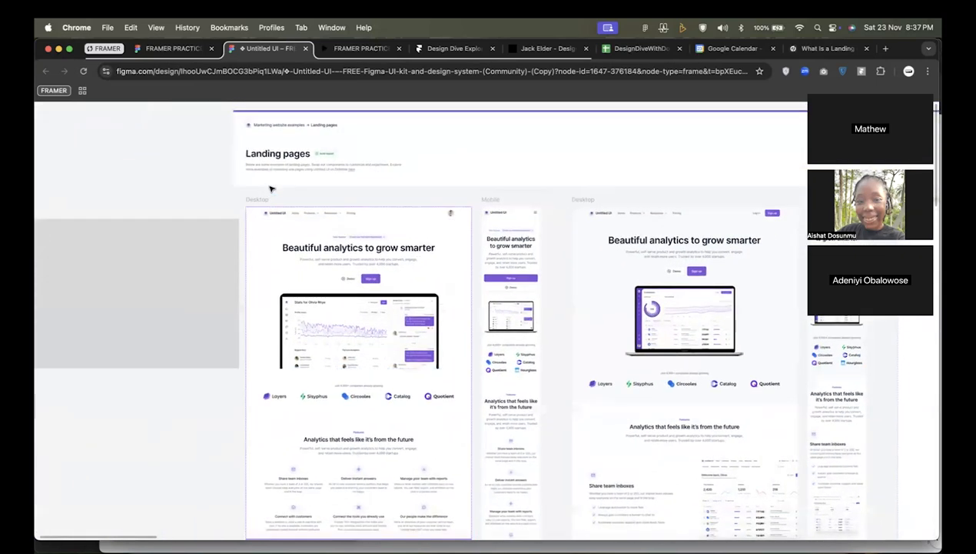
scroll(308, 188, right, 3)
scroll(307, 187, down, 1)
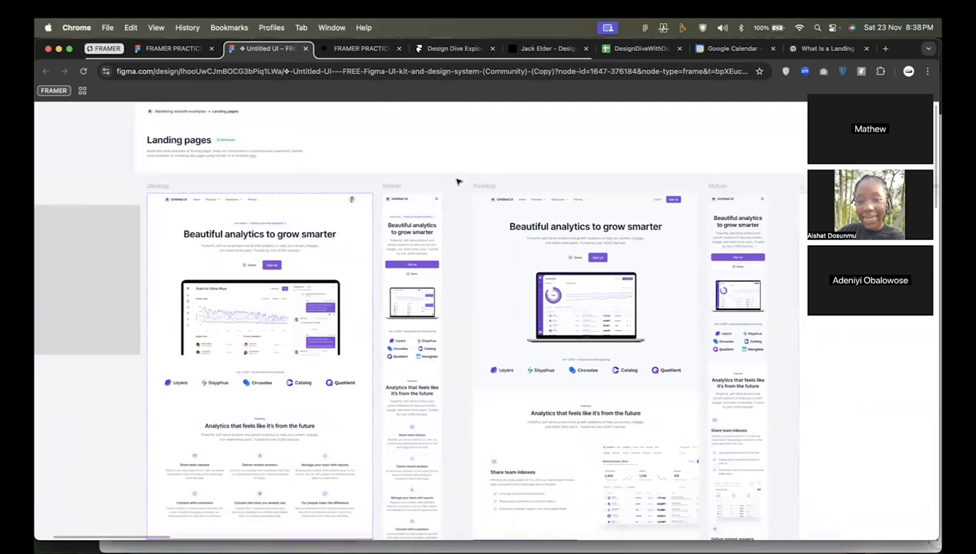
scroll(457, 182, left, 4)
scroll(457, 182, down, 1)
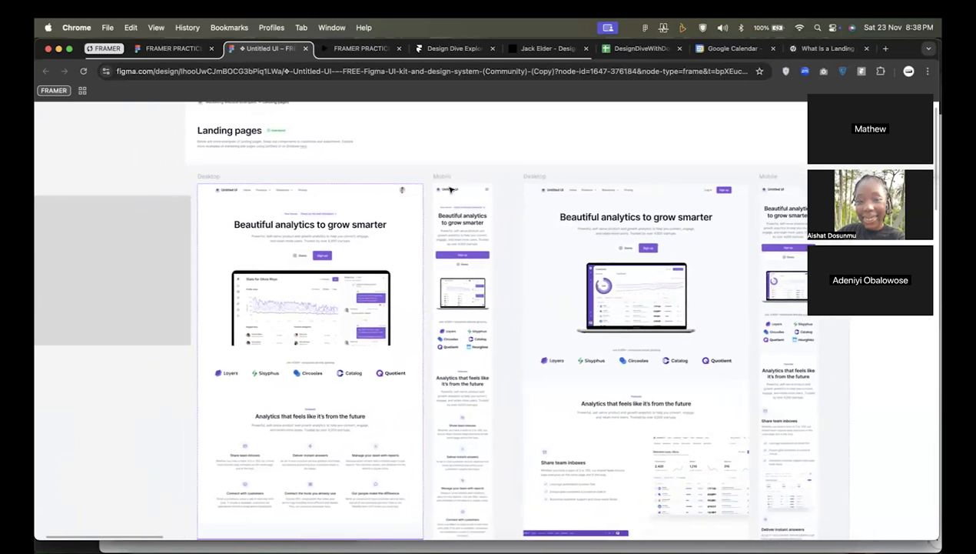
scroll(497, 179, left, 3)
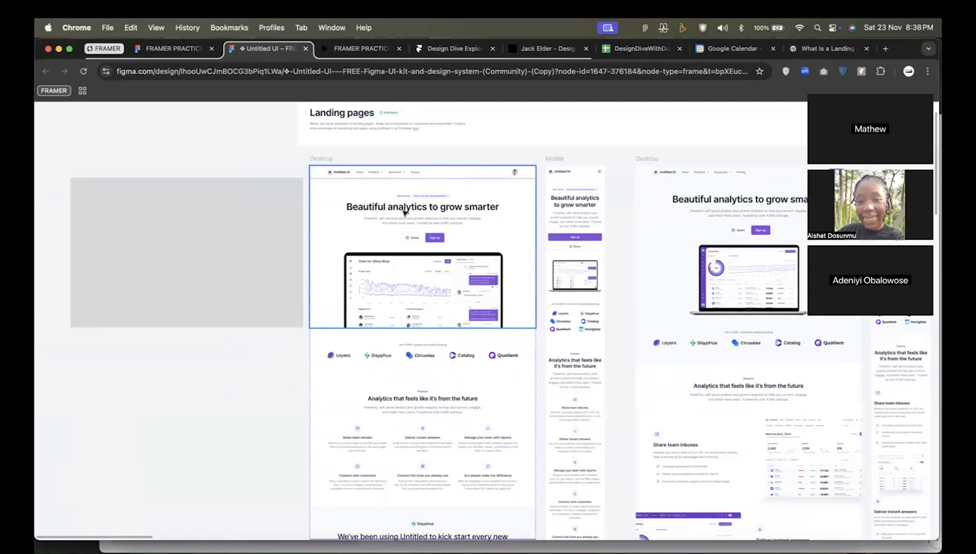
scroll(403, 214, right, 8)
scroll(403, 213, up, 1)
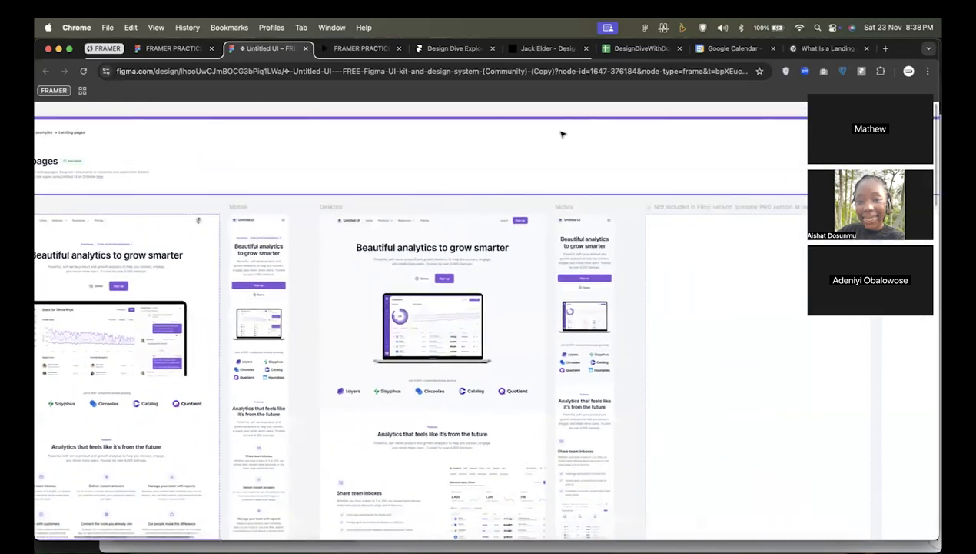
Search the web for "golemon website" in a new browser tab.
click(886, 48)
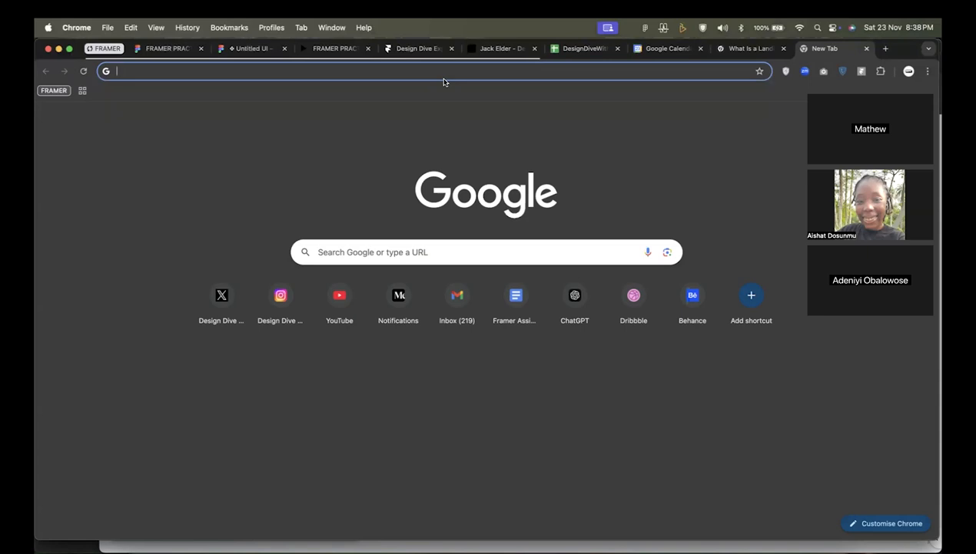
text(gole)
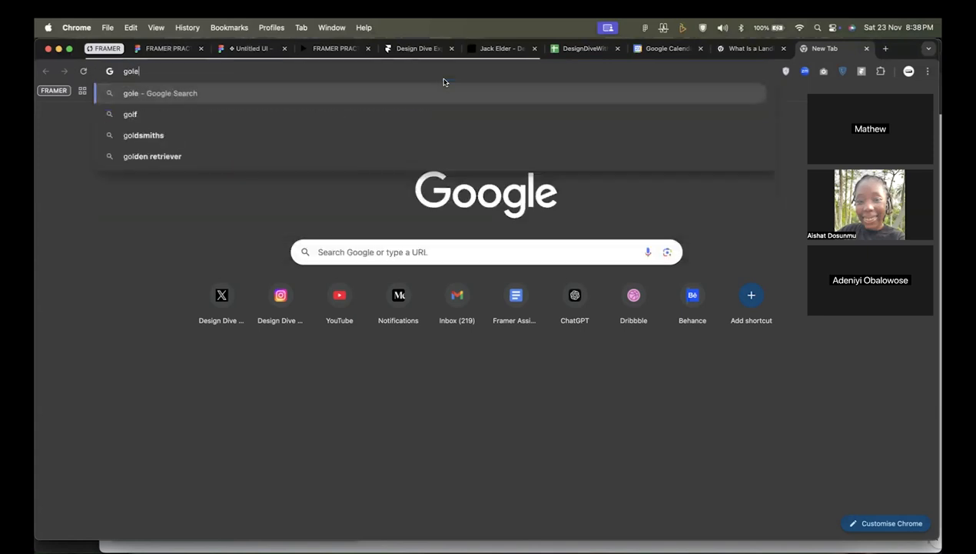
text(mon website)
key(Return)
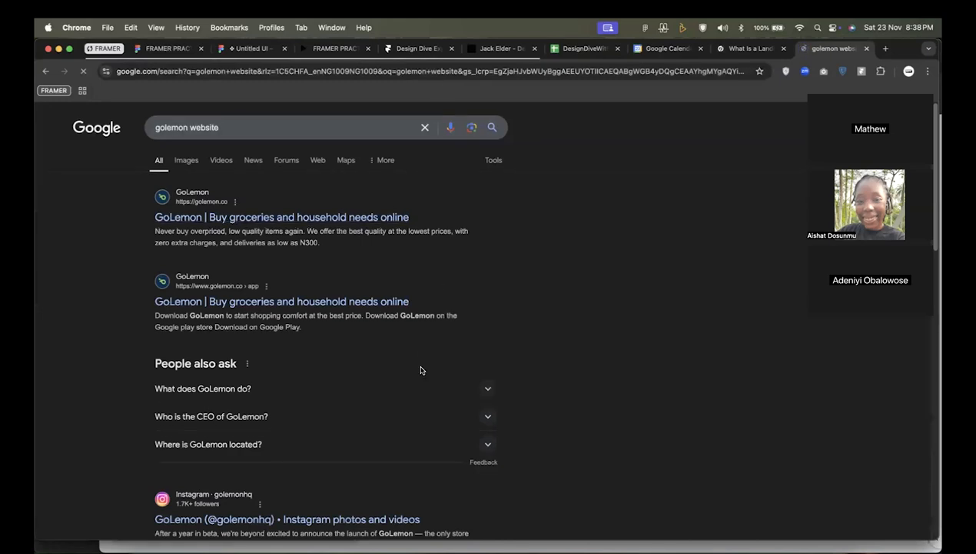
scroll(421, 371, down, 2)
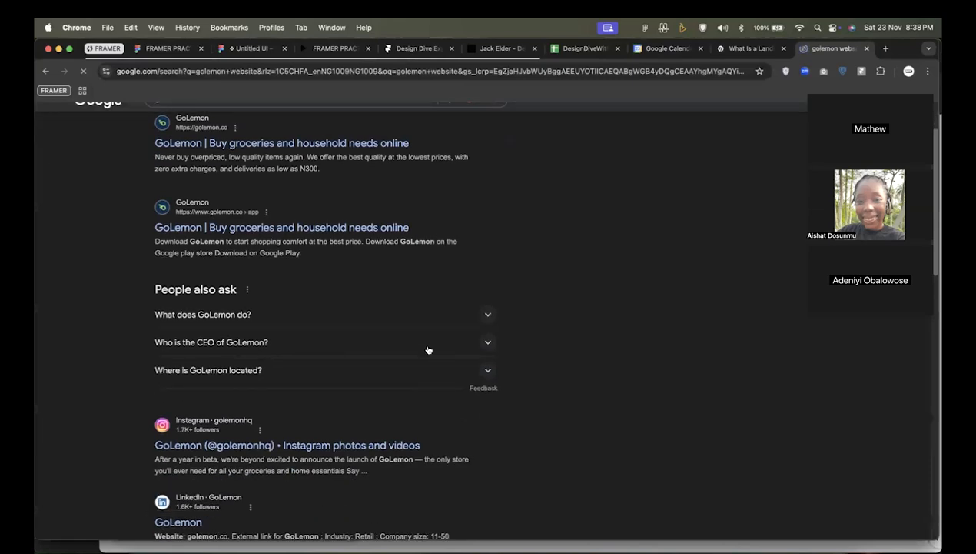
Search for "chowdeck" in another new tab and load the GoLemon and Chowdeck websites from their search results.
click(887, 48)
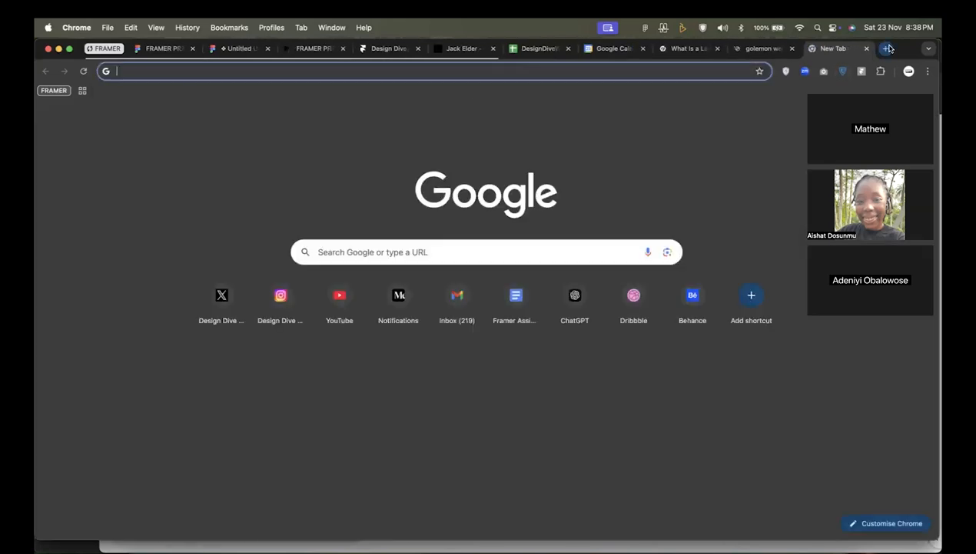
text(chowdeck)
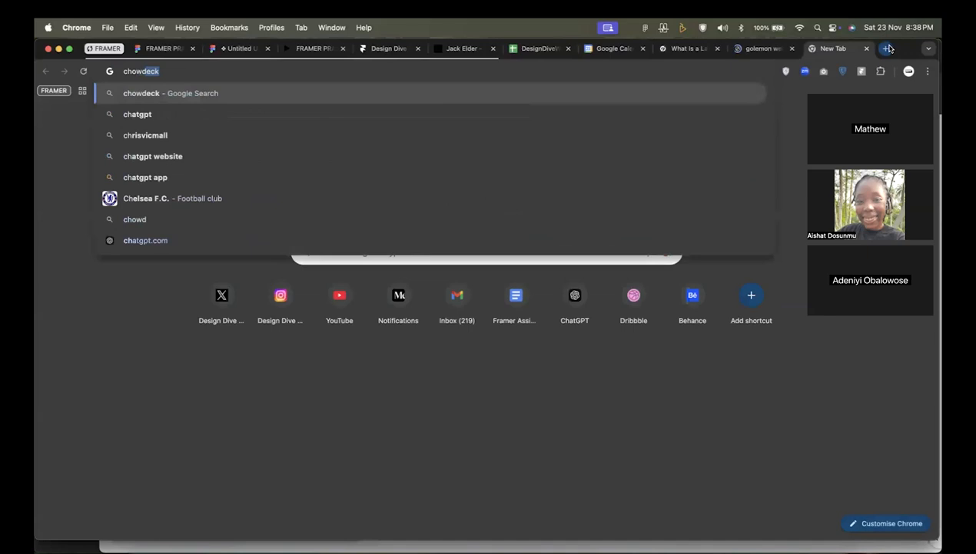
key(Return)
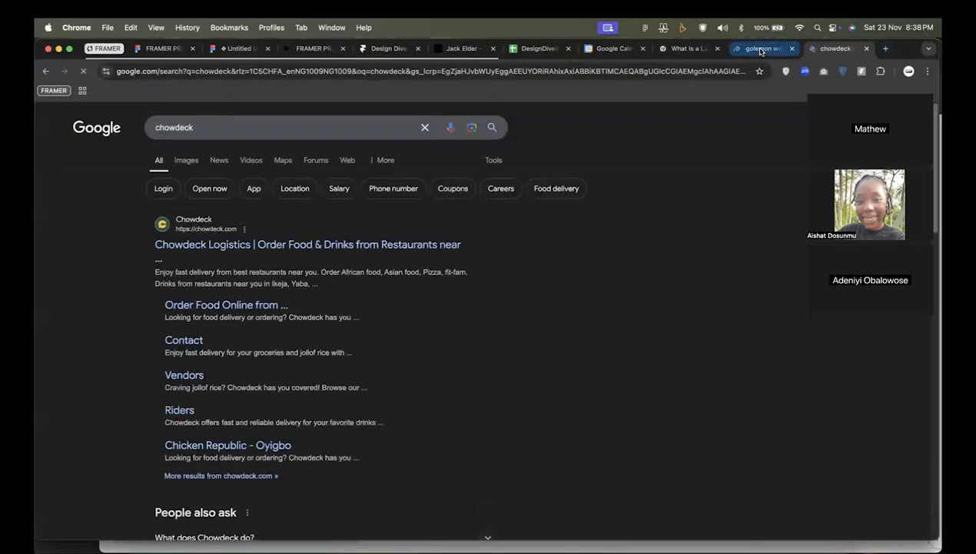
click(759, 48)
click(806, 50)
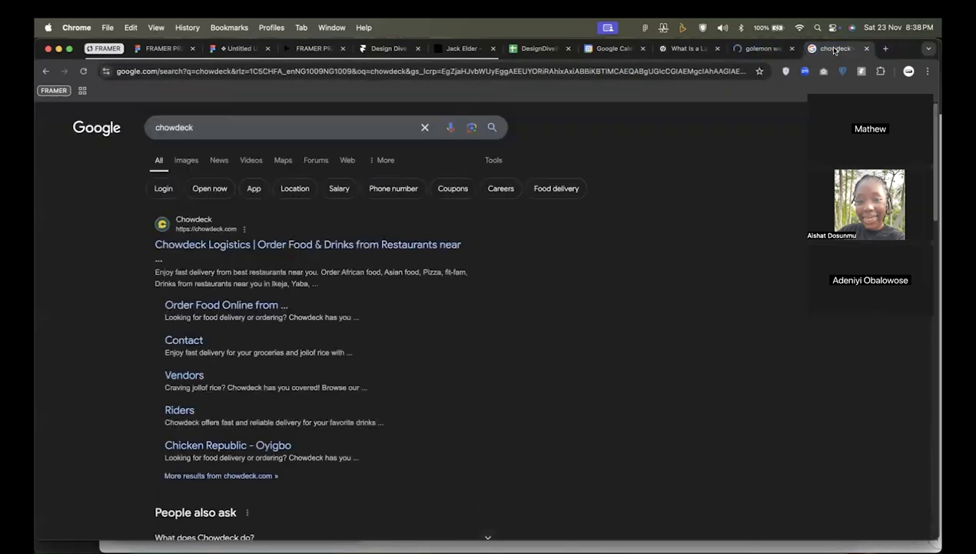
click(757, 52)
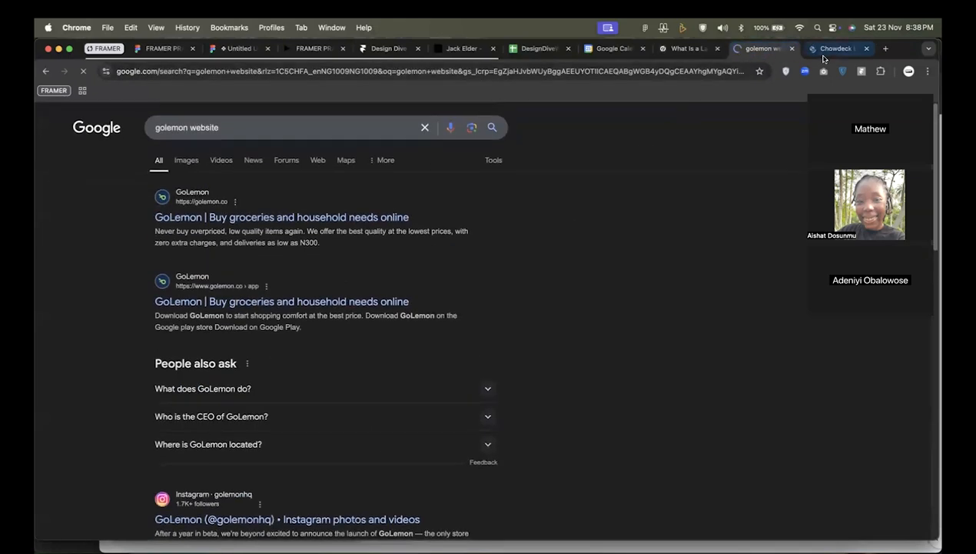
click(834, 50)
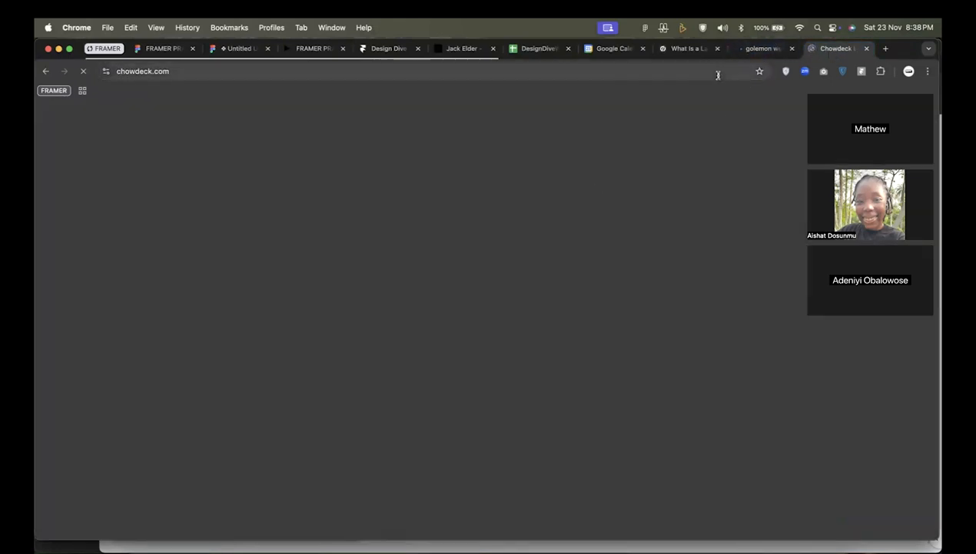
click(760, 49)
click(830, 48)
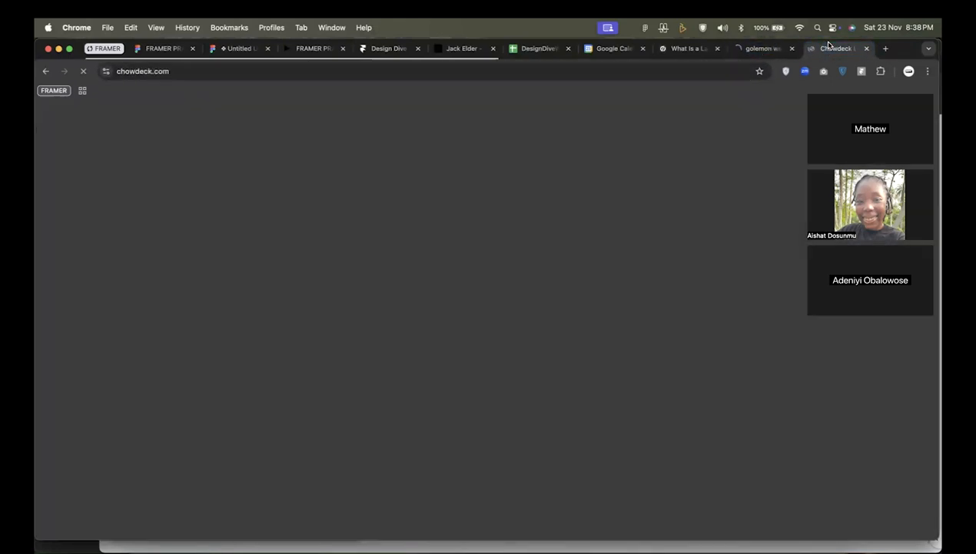
Search for "kuda" in a new tab and open the kuda.com result.
click(886, 49)
text(kuda)
key(Return)
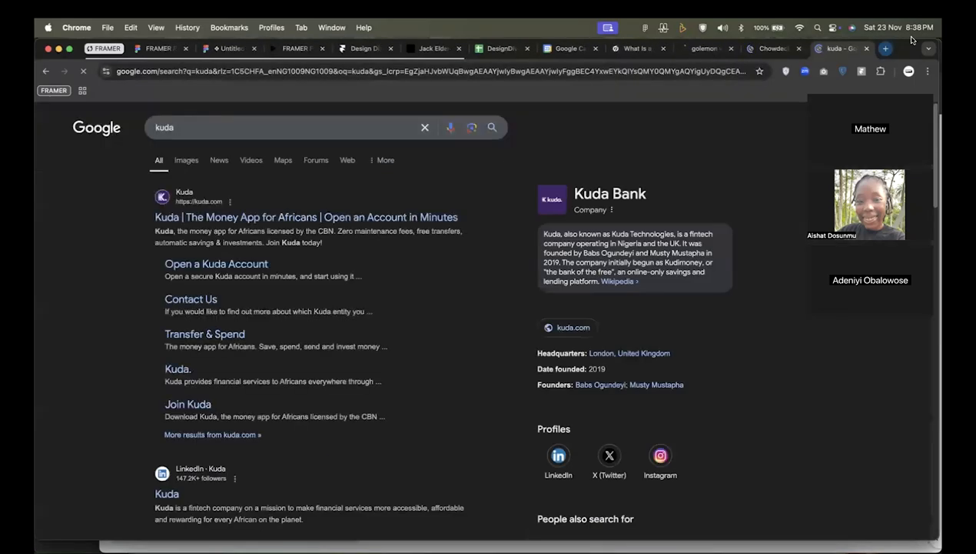
click(415, 217)
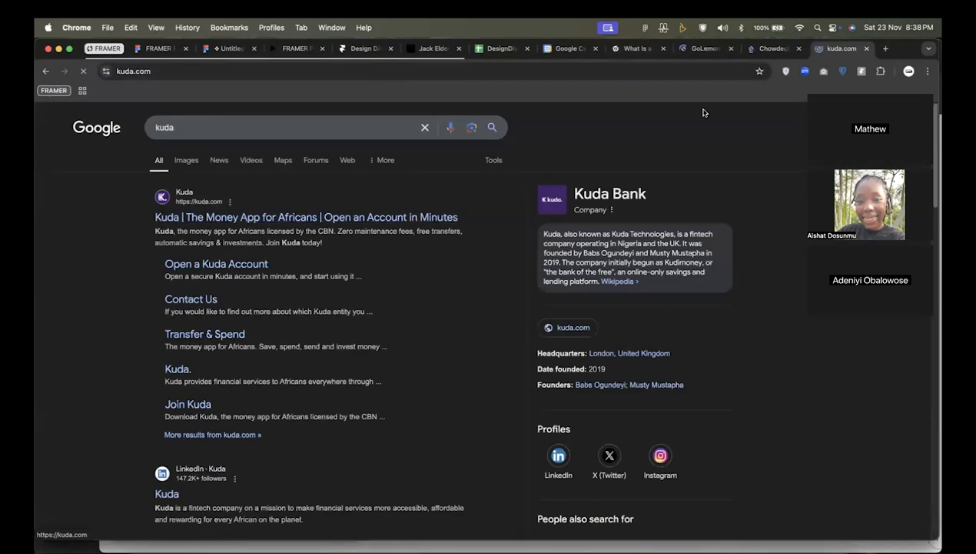
Skim the Chowdeck landing page from its hero to the "Get started in 3" section and back up.
click(761, 48)
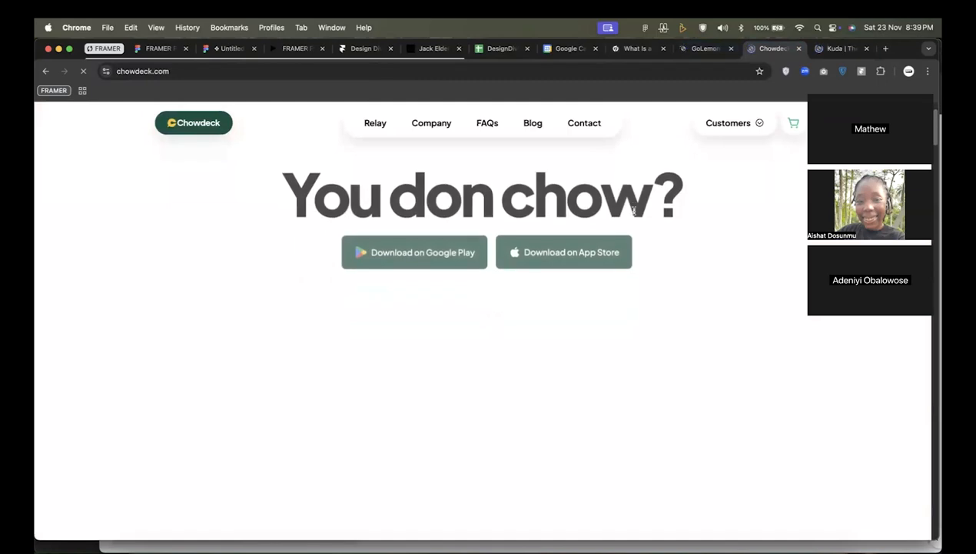
scroll(634, 214, down, 10)
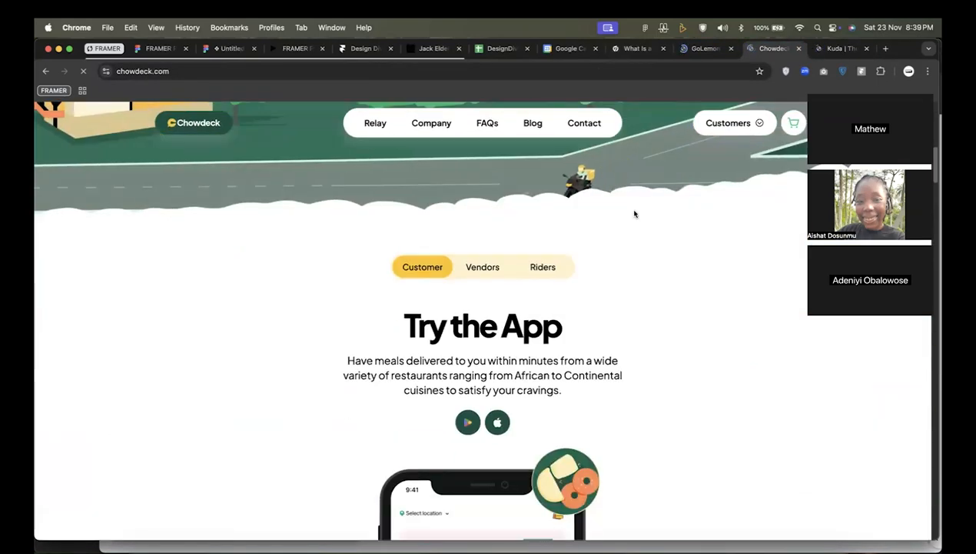
scroll(634, 213, up, 3)
scroll(634, 214, down, 10)
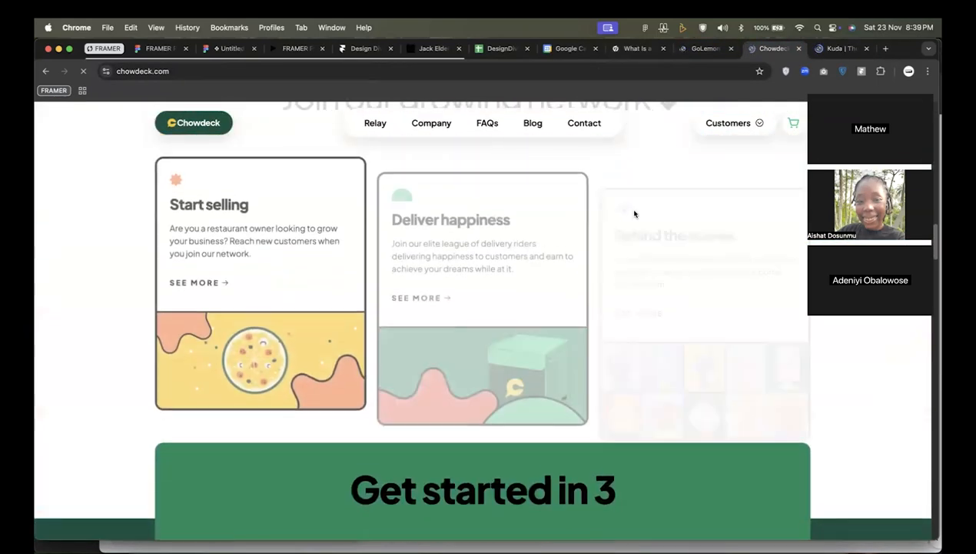
scroll(634, 213, up, 10)
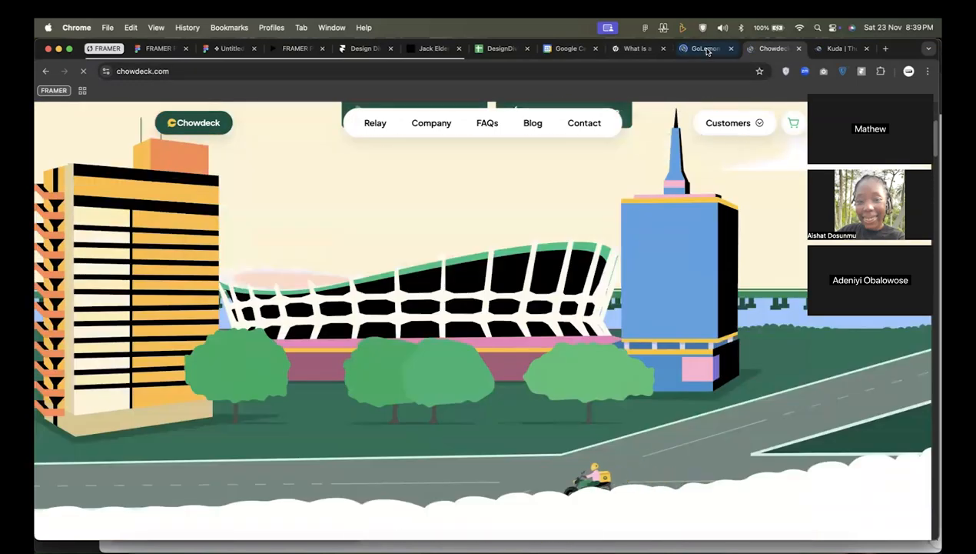
Skim the GoLemon home page's benefit cards, and check the Kuda home page.
click(696, 48)
scroll(675, 330, down, 10)
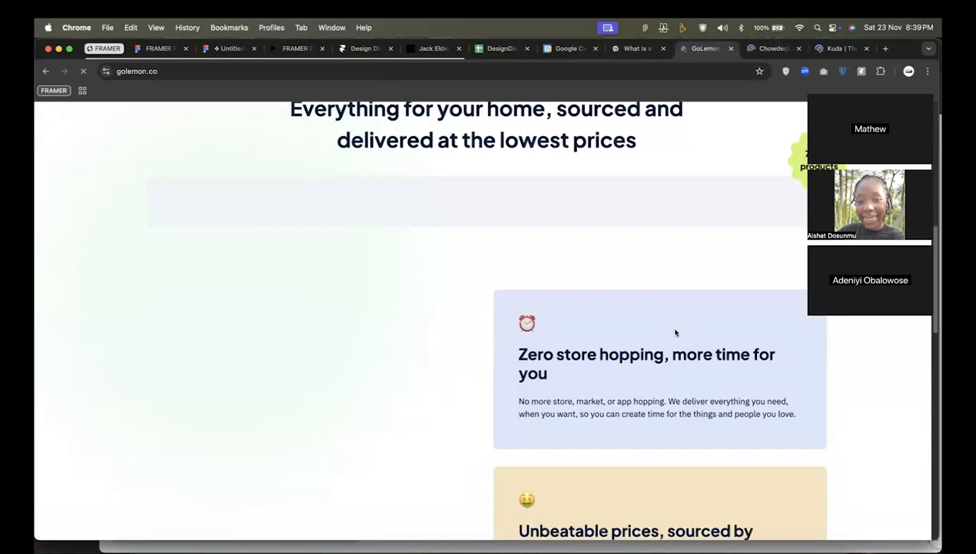
scroll(675, 331, down, 5)
scroll(675, 332, up, 4)
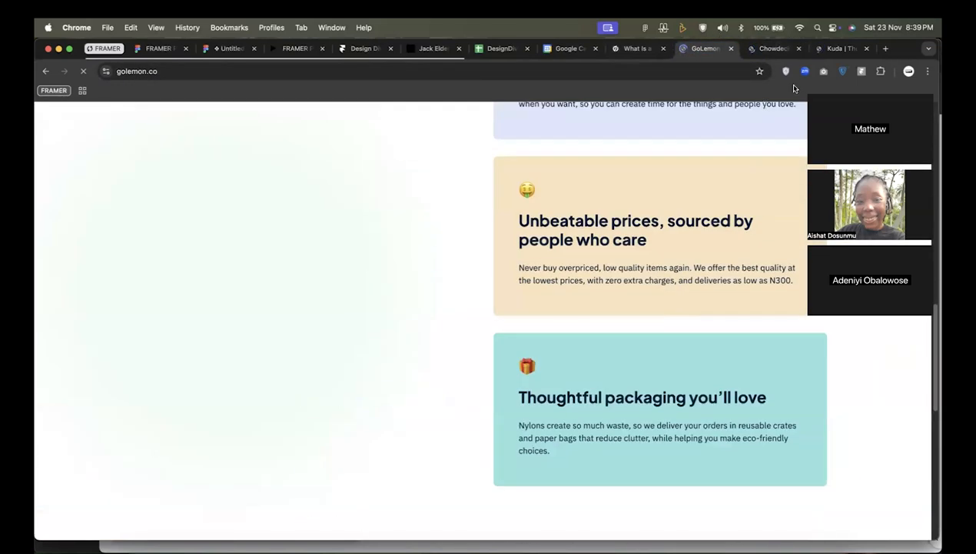
click(823, 50)
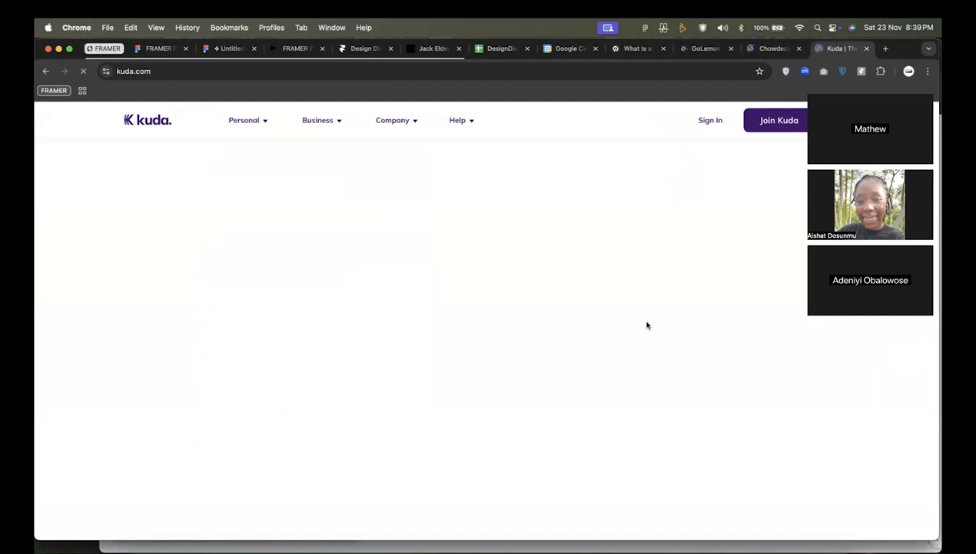
scroll(648, 325, down, 5)
Return to the Chowdeck page and examine its hero with the headline, app download buttons and city illustration.
click(772, 48)
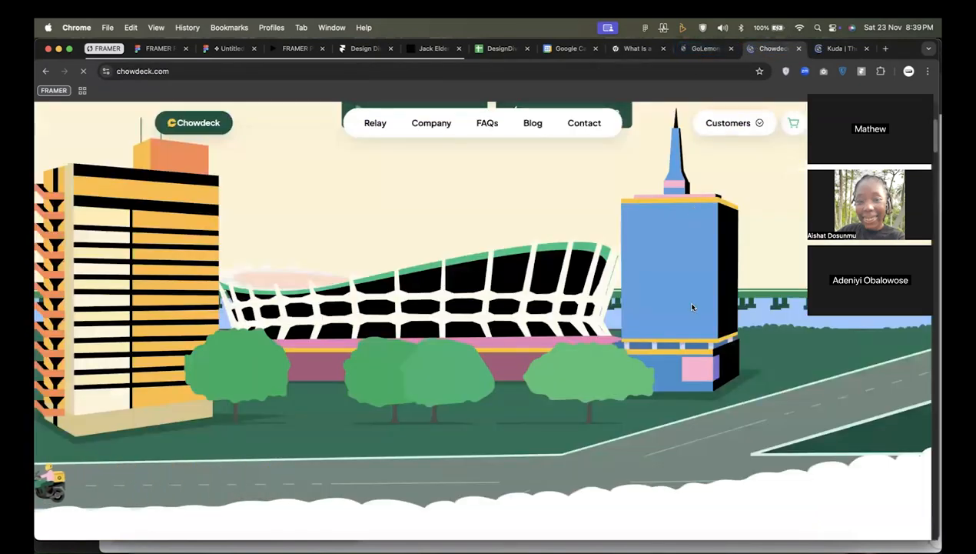
scroll(484, 318, up, 3)
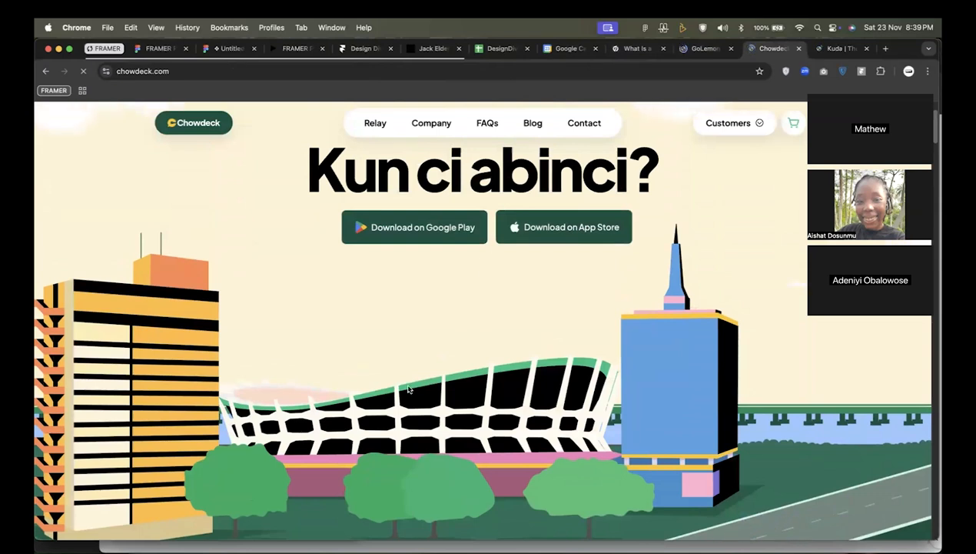
scroll(408, 390, up, 2)
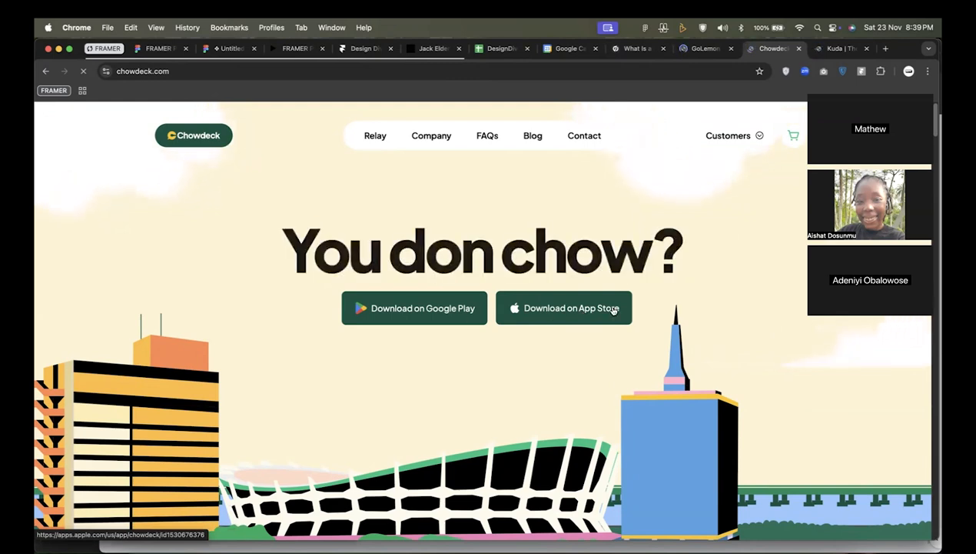
scroll(556, 388, down, 8)
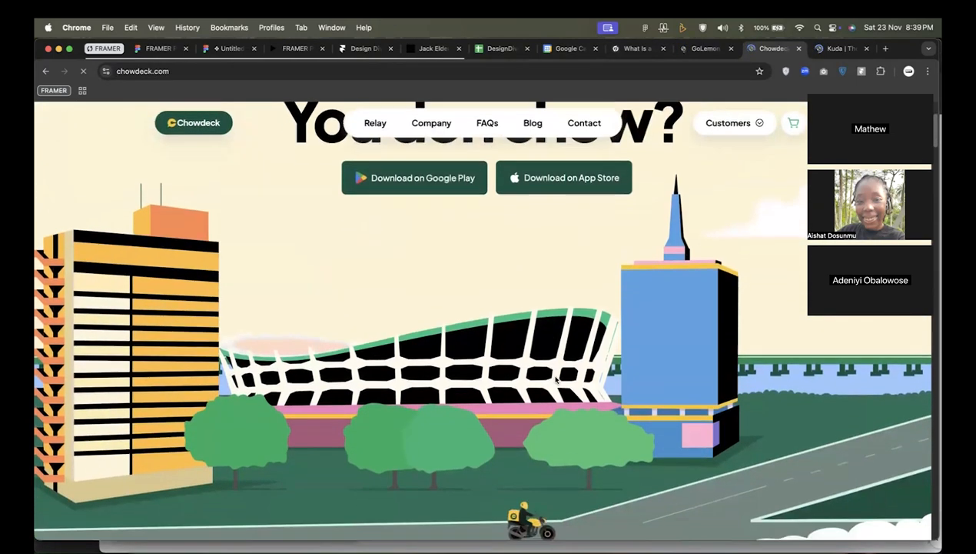
View the Vendors and Riders versions of Chowdeck's app section, ending on the Customer version.
scroll(587, 391, down, 2)
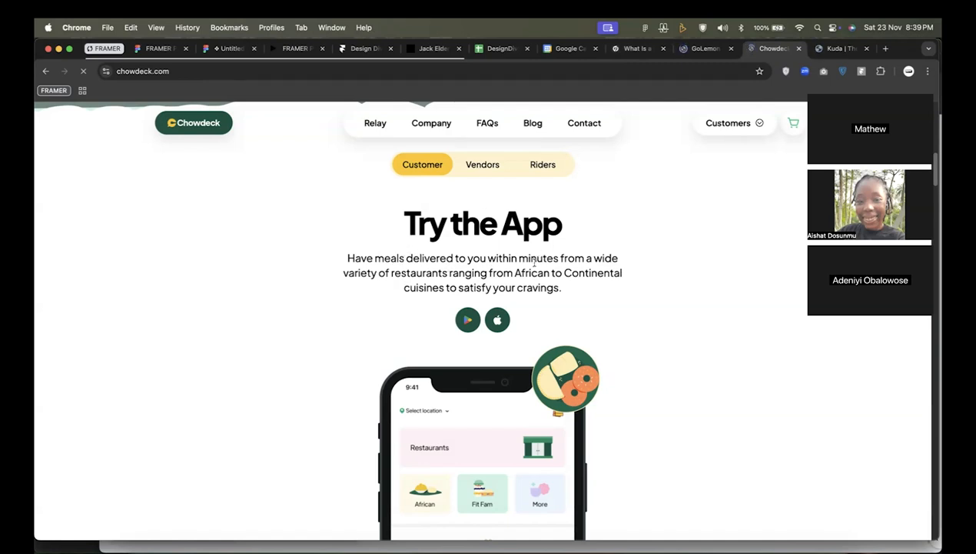
click(489, 168)
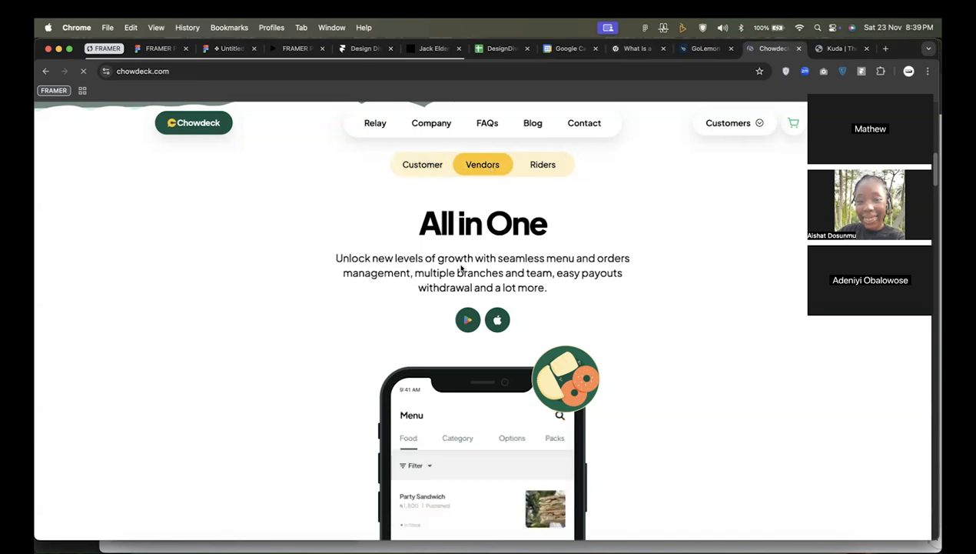
click(539, 170)
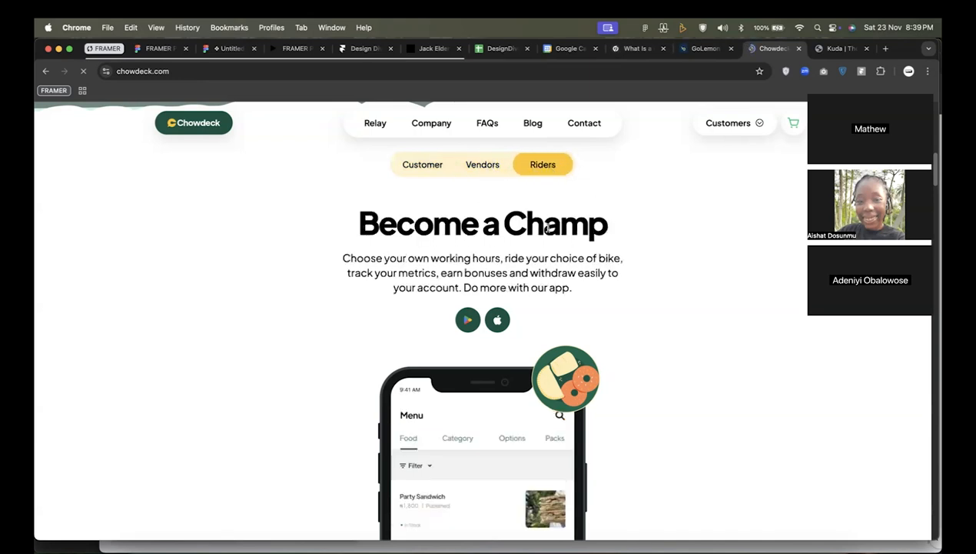
click(418, 169)
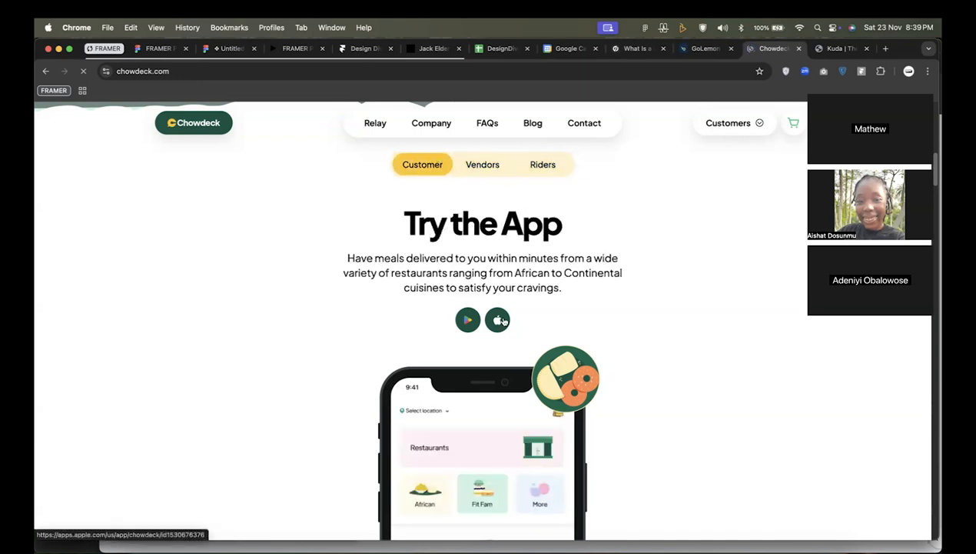
Examine the phone mockup and the three "Join our growing network" cards on the Chowdeck page.
scroll(504, 321, down, 1)
scroll(540, 188, down, 6)
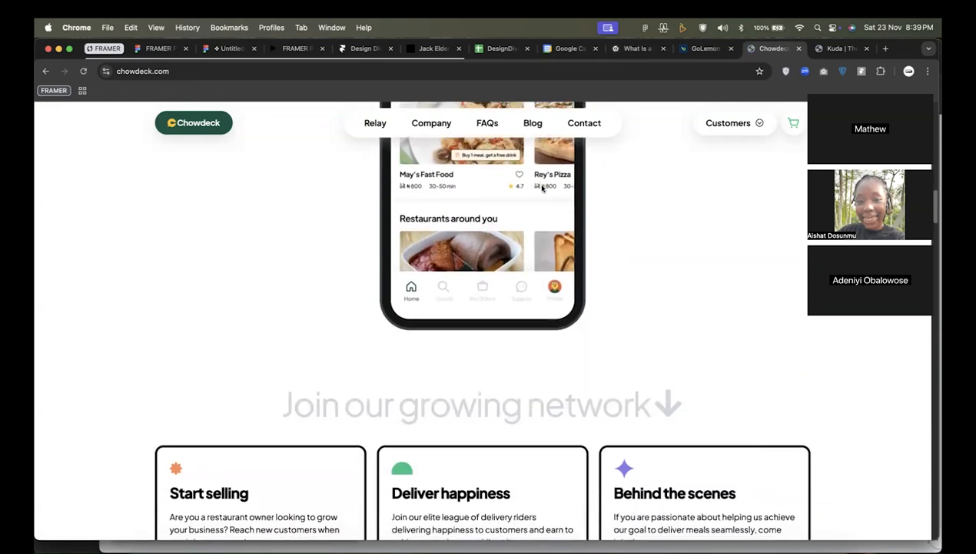
scroll(542, 189, down, 2)
scroll(542, 188, up, 1)
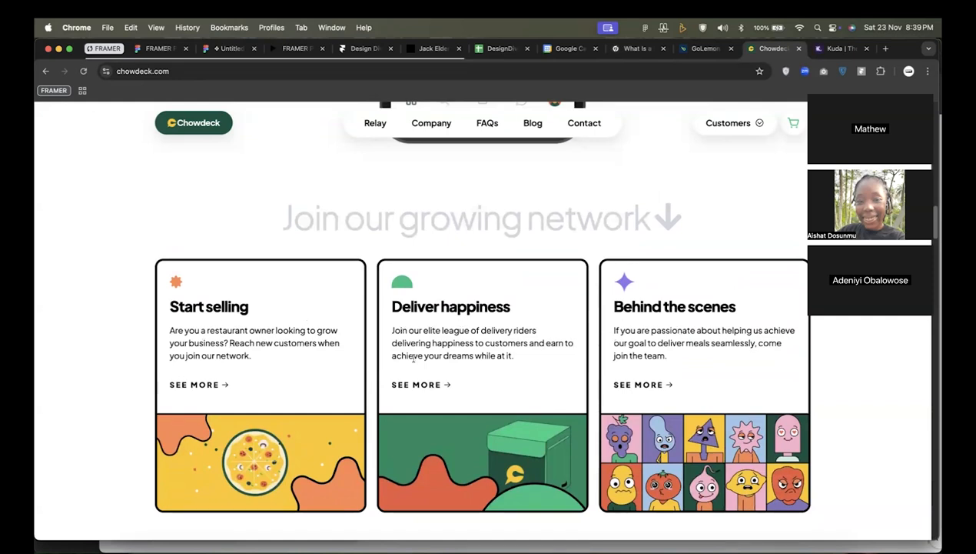
Examine the ordering steps carousel and the "Chowdeck has you covered" section with its feature tags and phone images.
scroll(413, 359, down, 10)
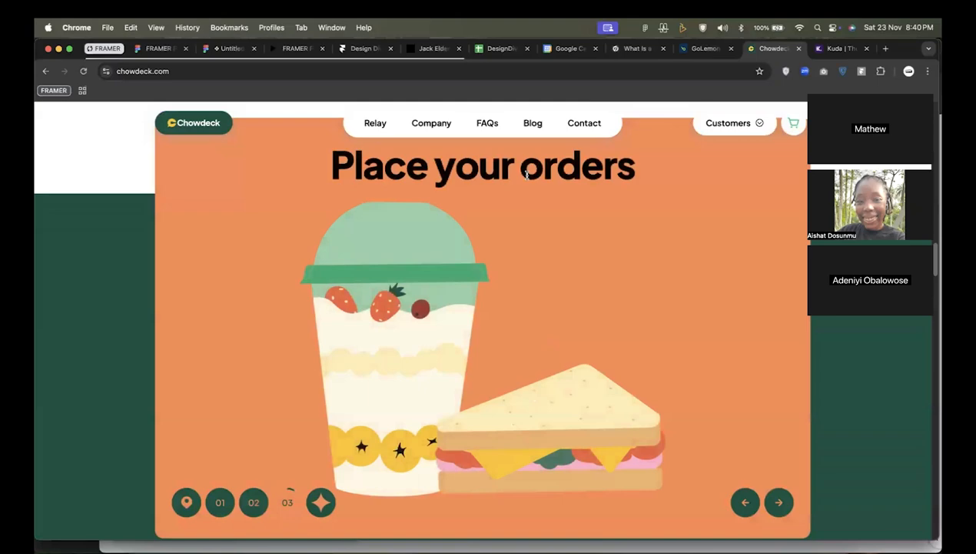
scroll(526, 173, down, 5)
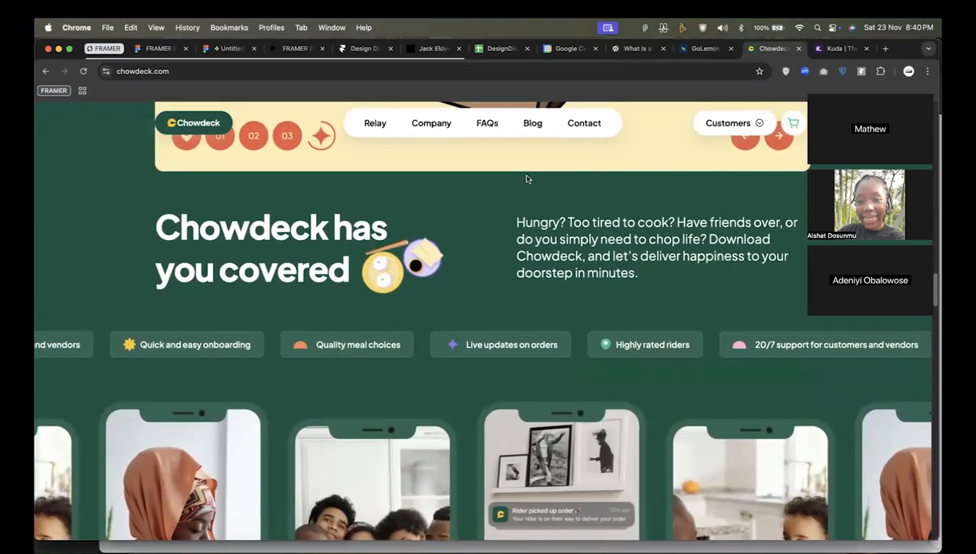
scroll(526, 178, down, 3)
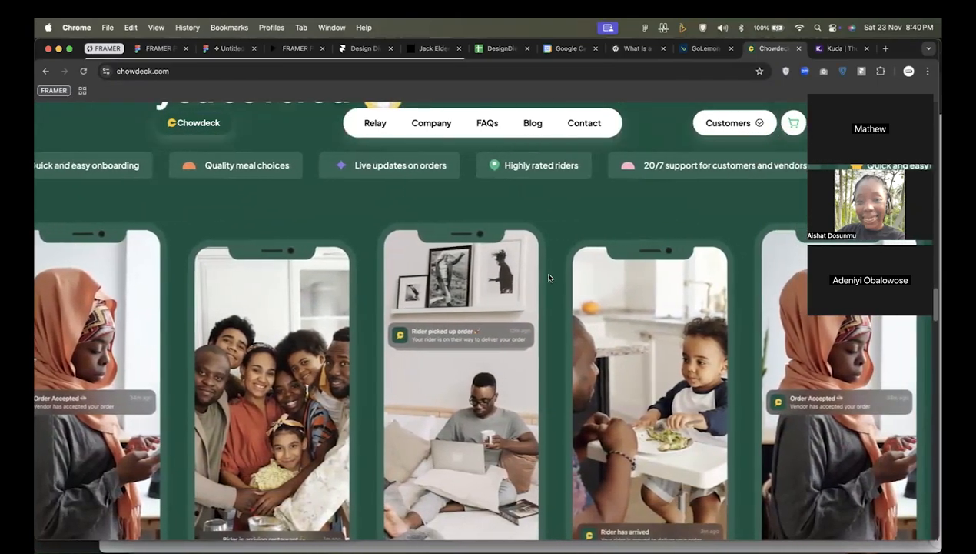
scroll(461, 274, up, 1)
scroll(462, 275, down, 1)
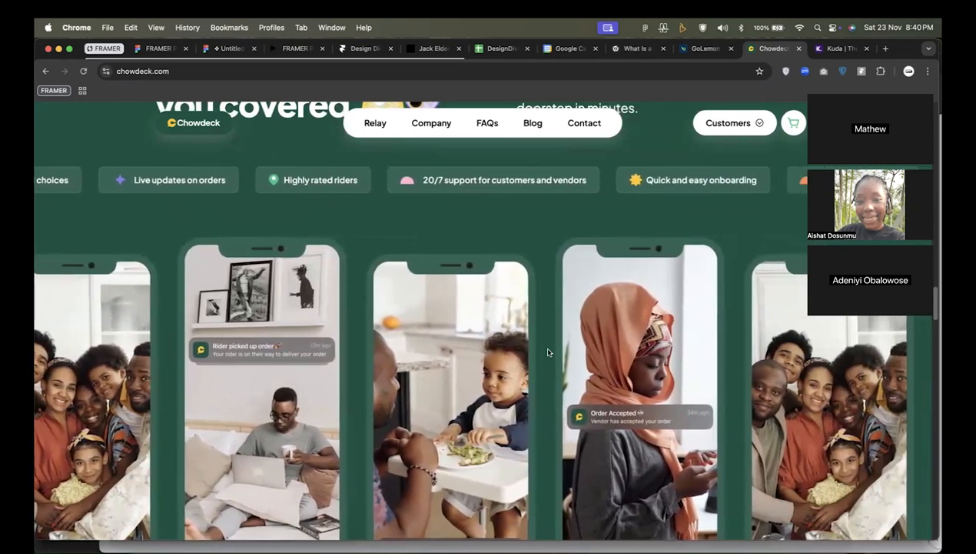
scroll(548, 353, up, 3)
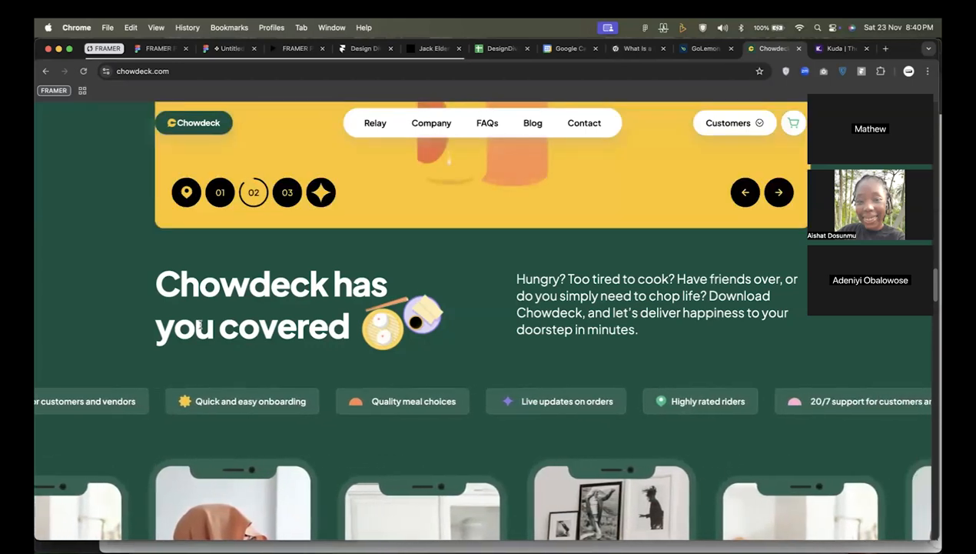
Examine Chowdeck's feature tags, the phone images with order notifications, and the location map with its restaurant list.
scroll(196, 346, down, 3)
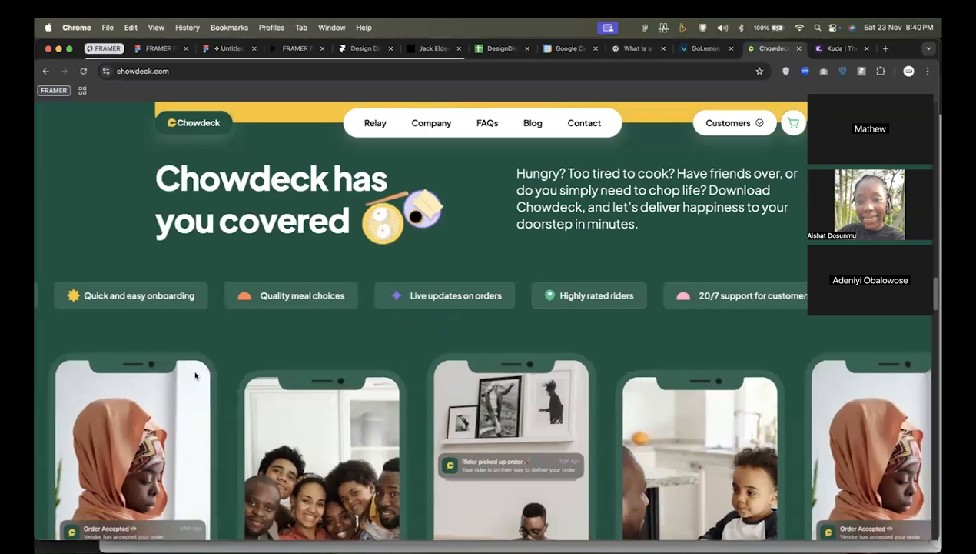
scroll(399, 359, down, 2)
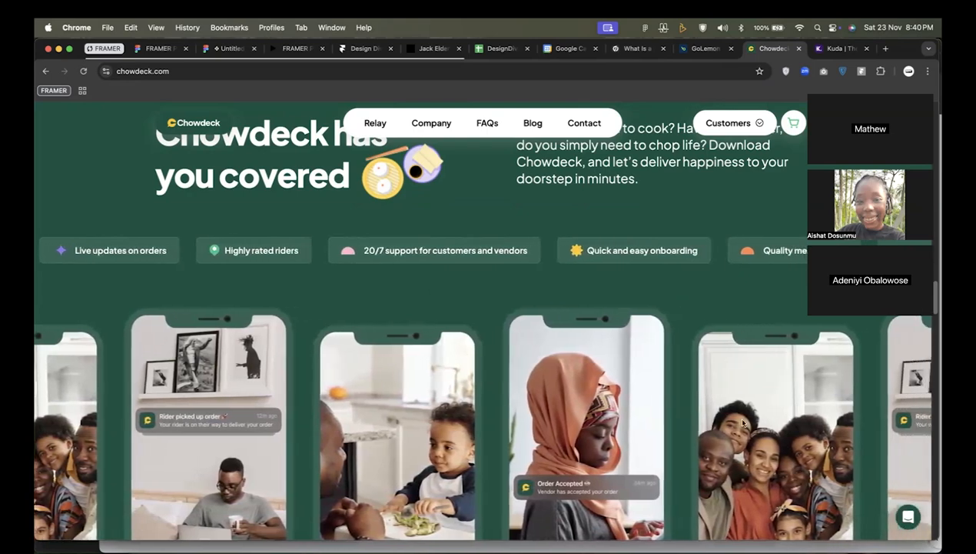
scroll(742, 421, down, 5)
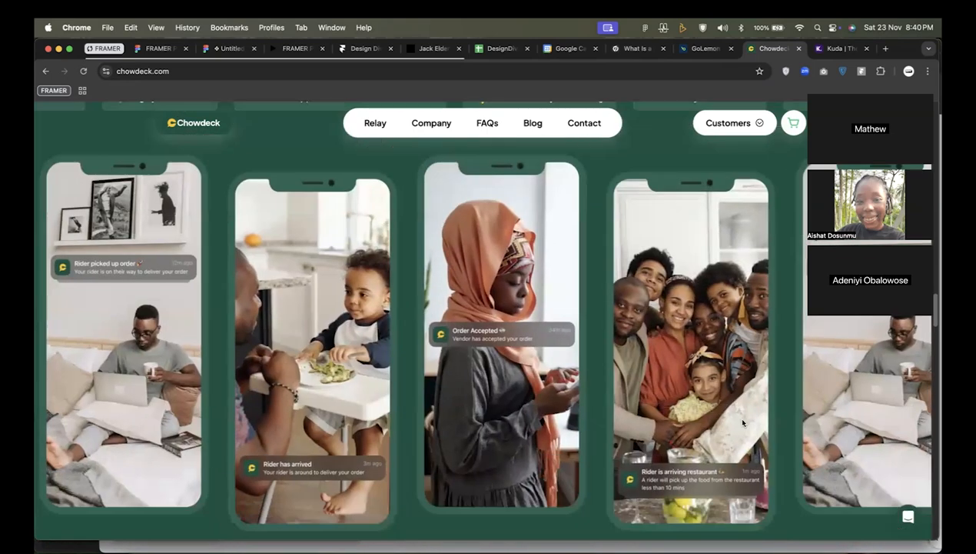
scroll(742, 421, down, 10)
scroll(522, 350, down, 3)
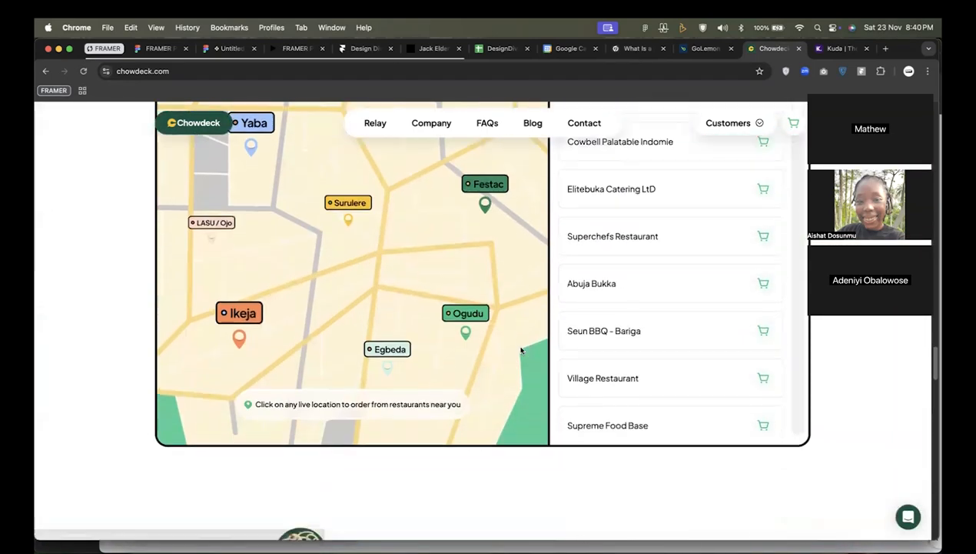
Examine the Stories article cards and the FAQs section with its questions and answer panel on the Chowdeck page.
scroll(521, 350, down, 6)
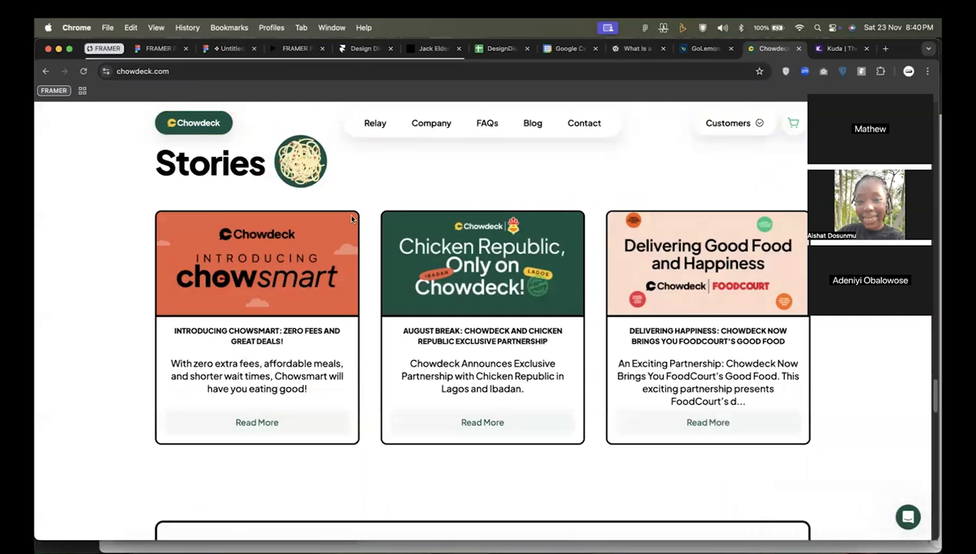
scroll(354, 254, down, 4)
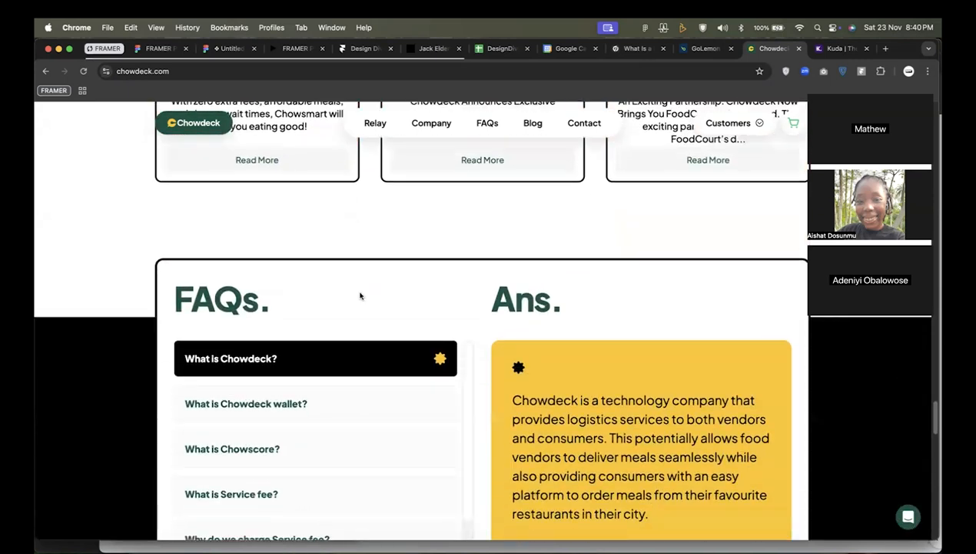
scroll(347, 399, down, 10)
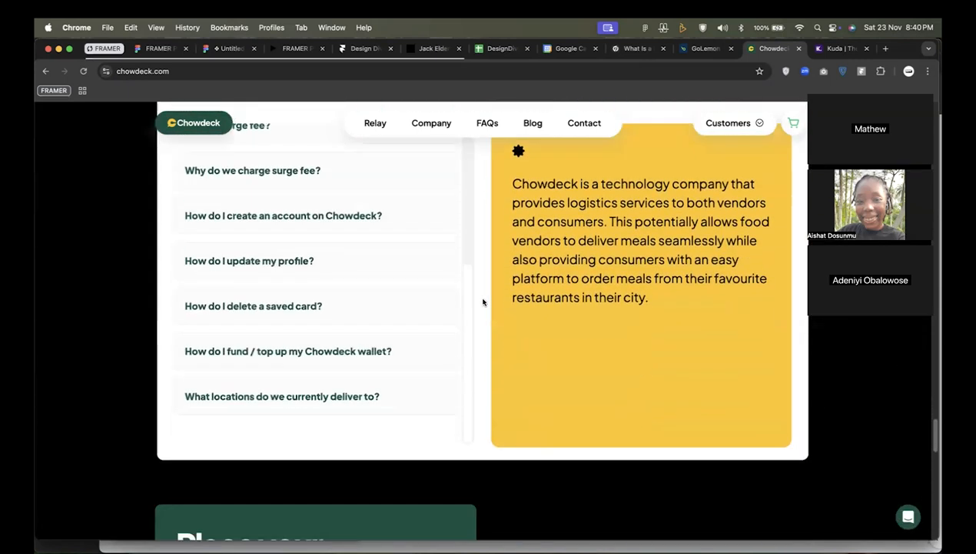
Examine Chowdeck's "Place your order in seconds" download section and the footer with its newsletter field and link columns.
scroll(486, 218, down, 5)
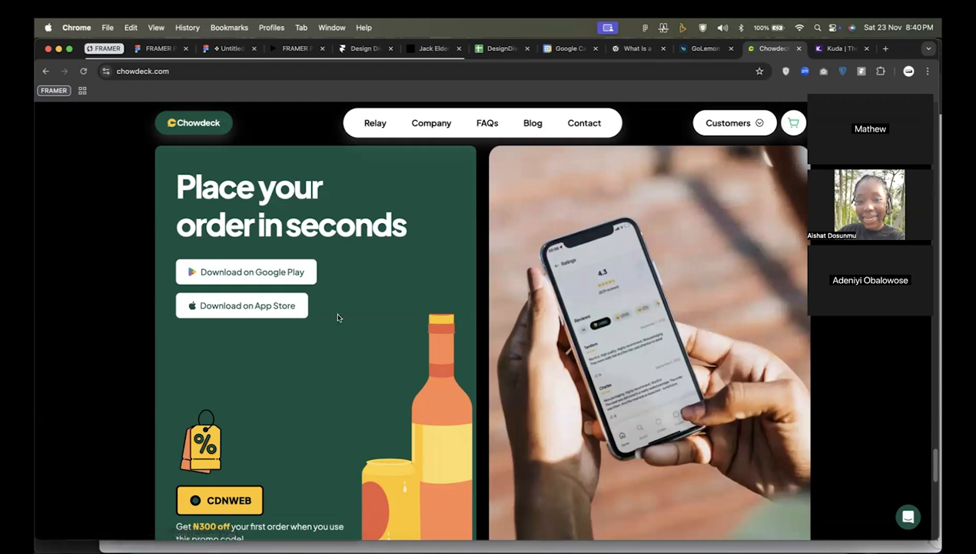
scroll(395, 257, down, 15)
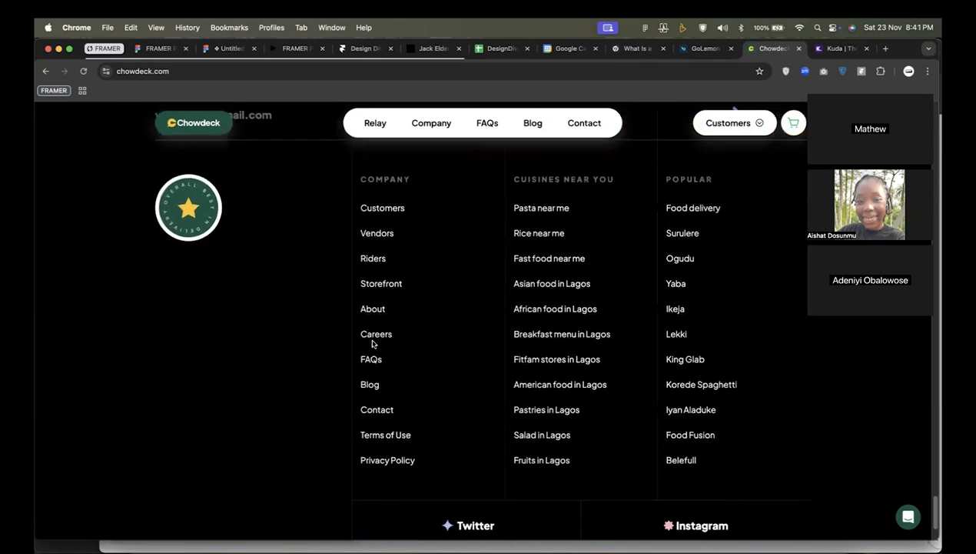
scroll(420, 344, down, 3)
scroll(483, 338, up, 4)
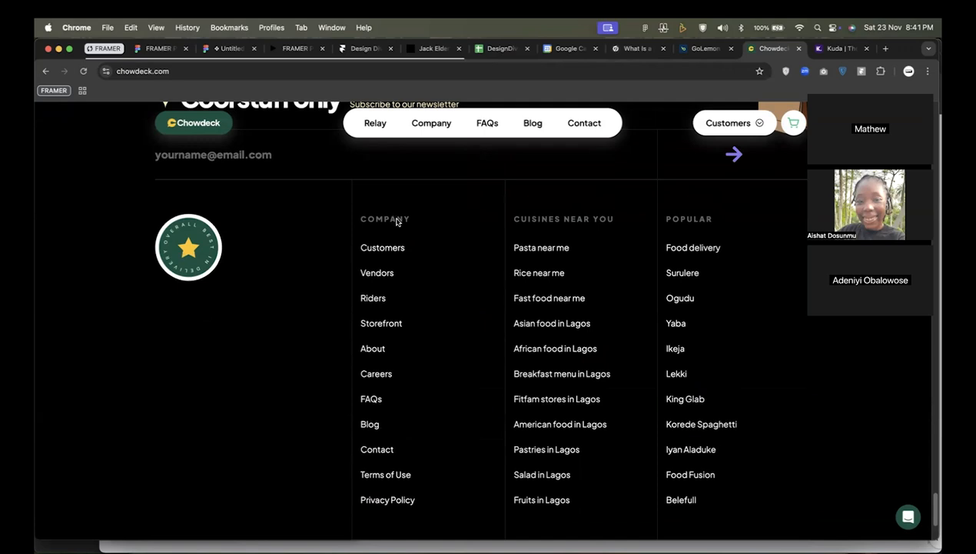
Switch to the GoLemon page and examine its hero and the "Everything for your home" product category carousel.
click(700, 50)
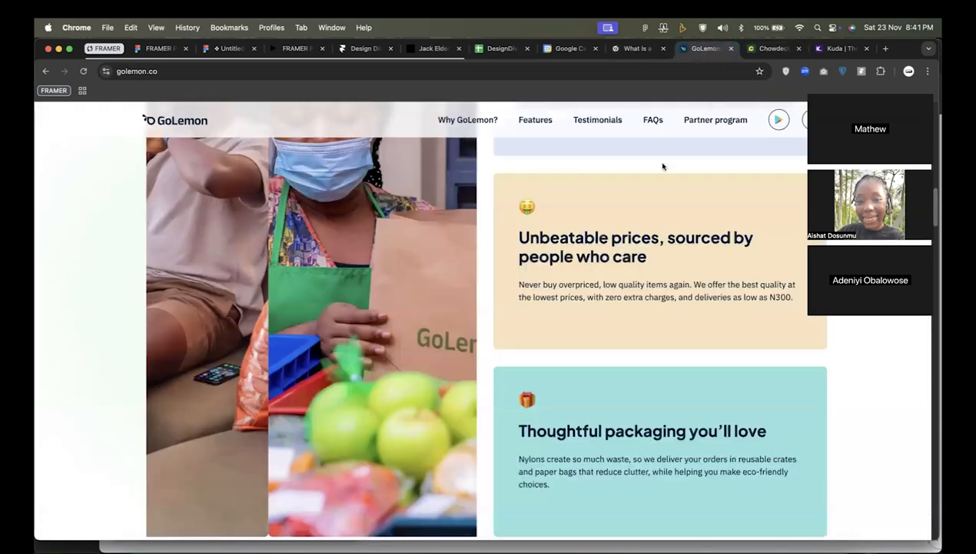
scroll(642, 240, up, 15)
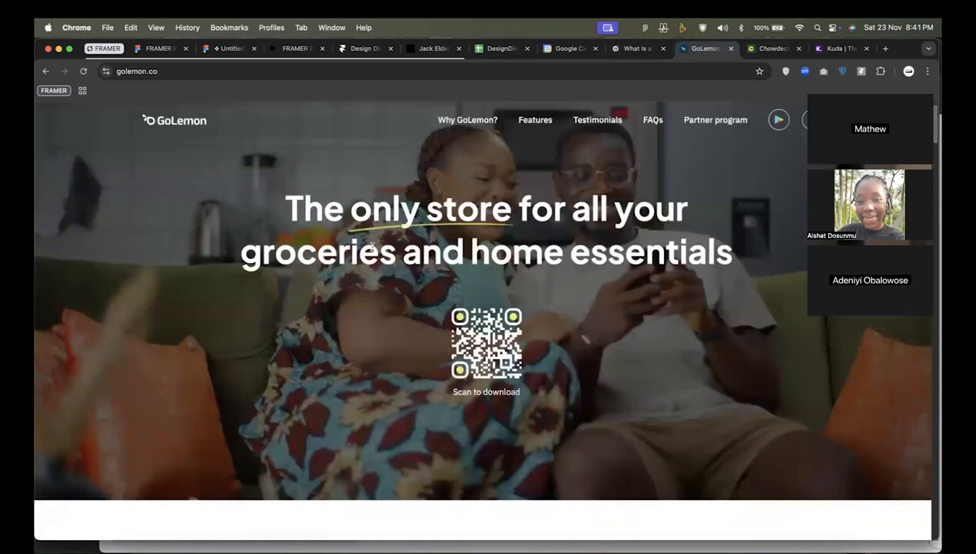
scroll(495, 247, down, 8)
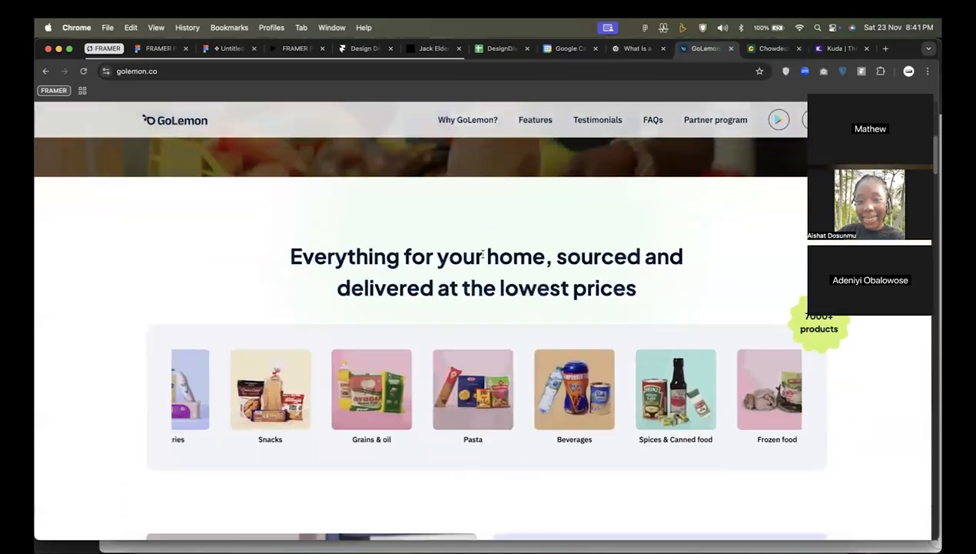
scroll(483, 258, up, 2)
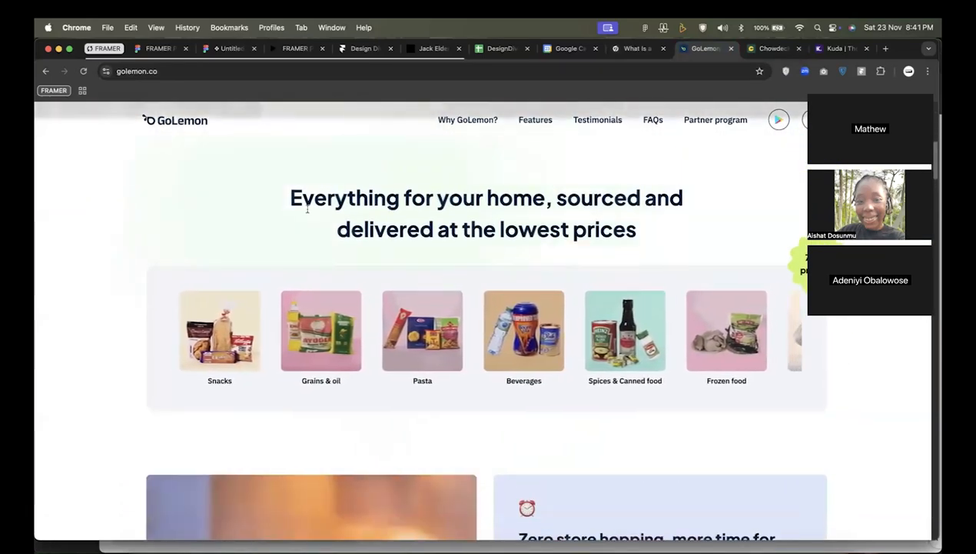
Examine GoLemon's benefit cards and the "Made with you and your home in mind" section with its video and shopping features.
scroll(307, 209, down, 5)
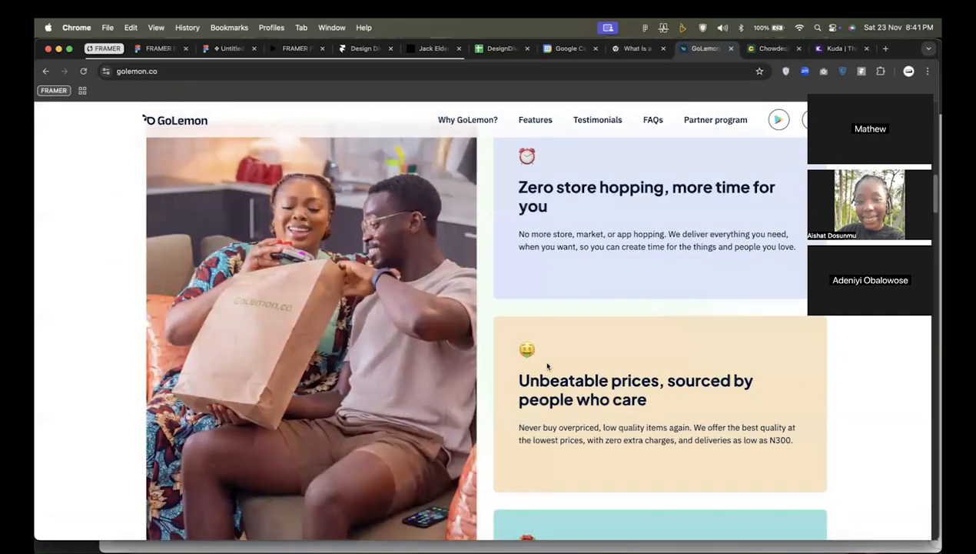
scroll(625, 370, down, 6)
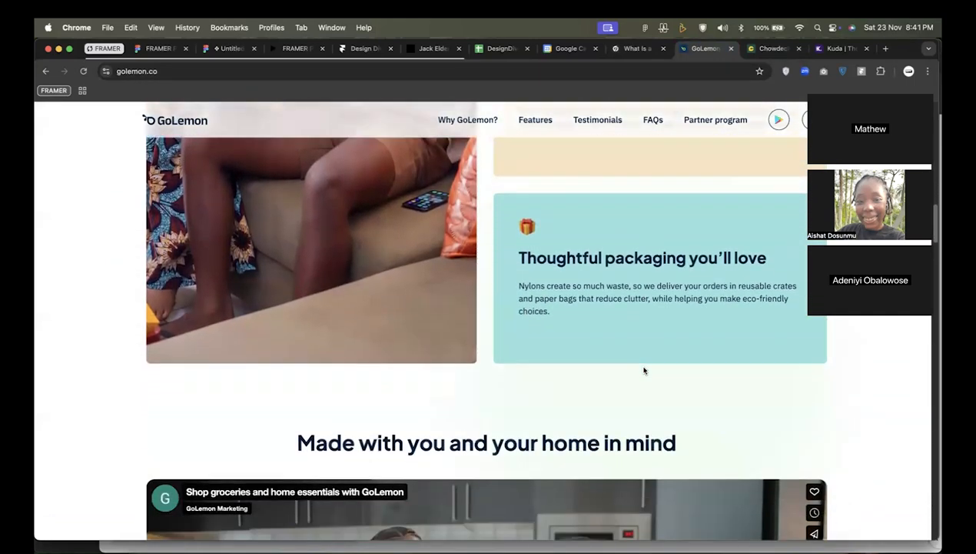
scroll(644, 371, down, 2)
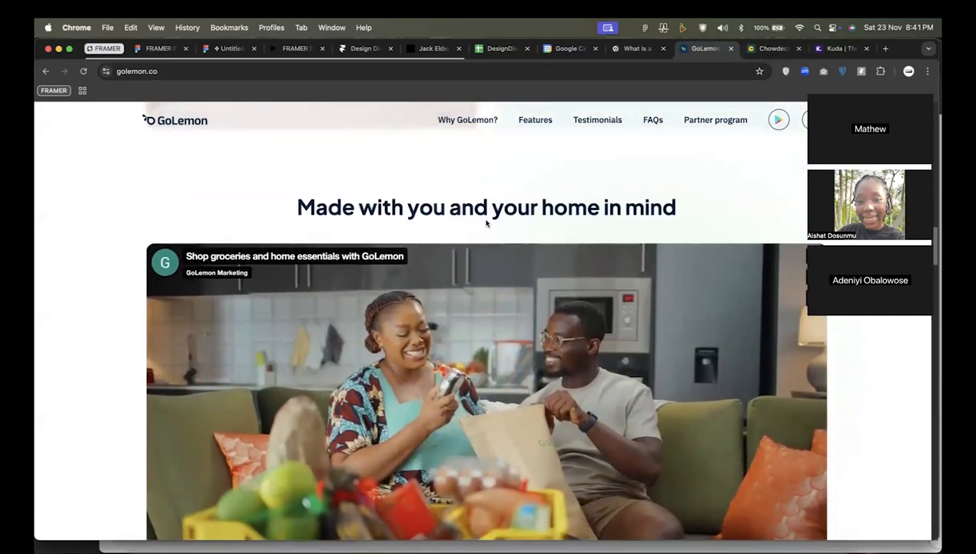
scroll(603, 313, down, 1)
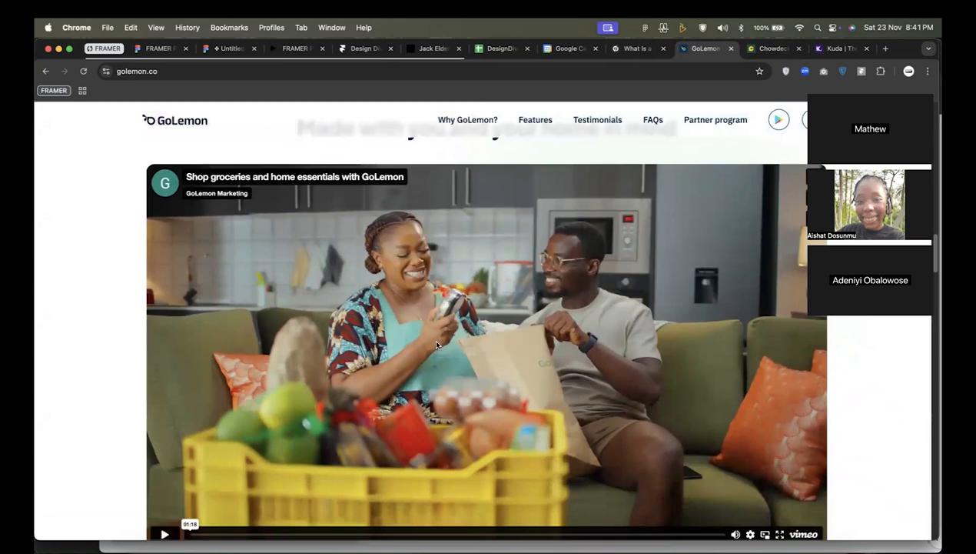
scroll(436, 344, down, 5)
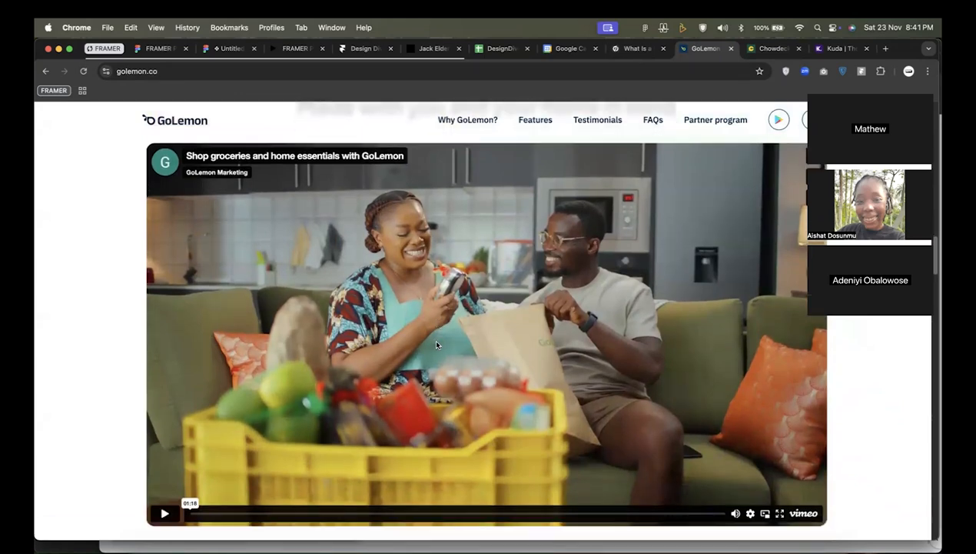
scroll(648, 222, down, 1)
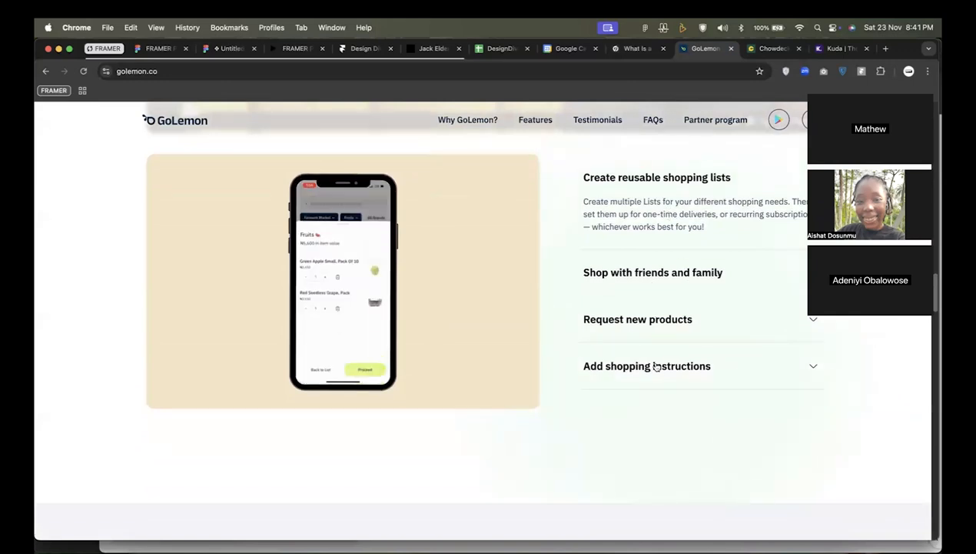
Examine the comparison table of GoLemon against supermarkets and other apps, along with the savings cards beside it.
scroll(656, 366, down, 3)
scroll(656, 366, down, 5)
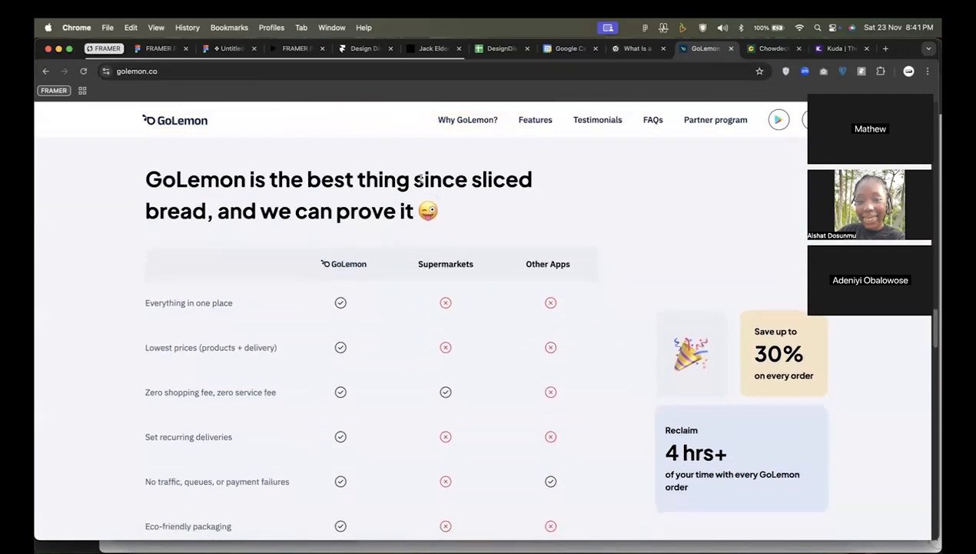
scroll(538, 231, down, 1)
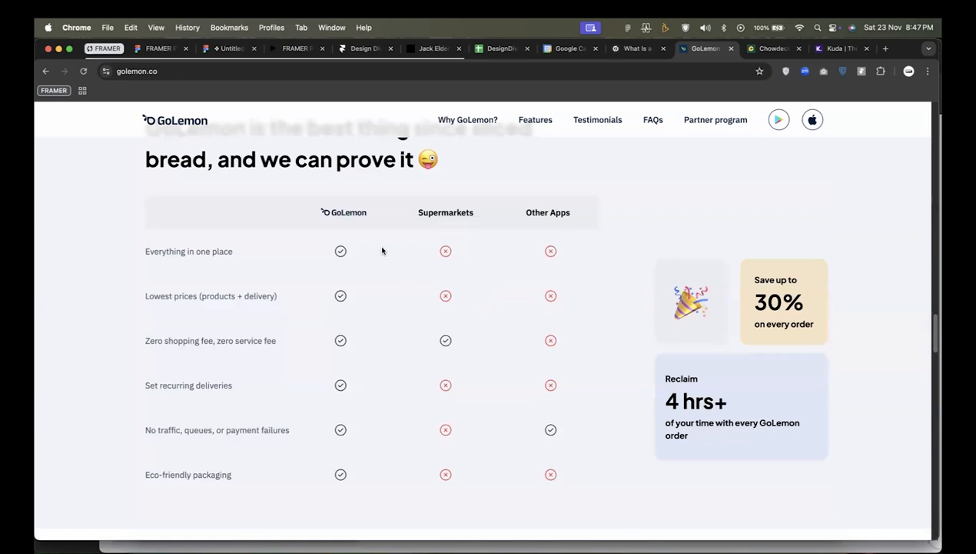
scroll(383, 252, up, 1)
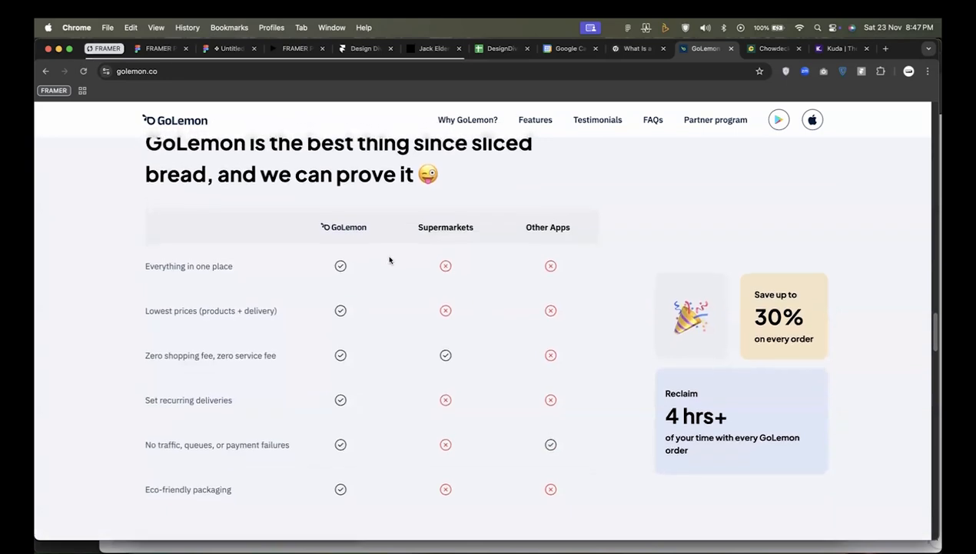
scroll(389, 259, up, 3)
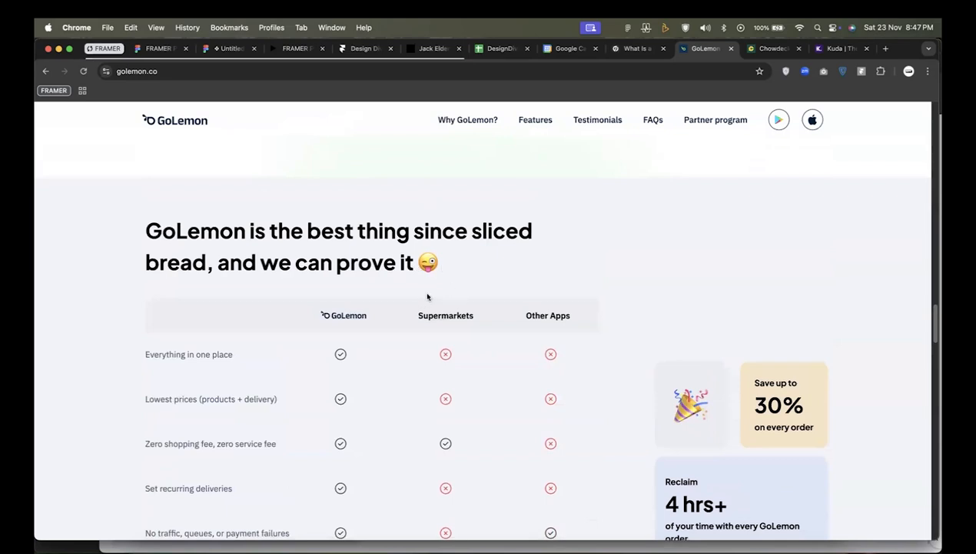
scroll(675, 350, down, 2)
scroll(691, 354, down, 2)
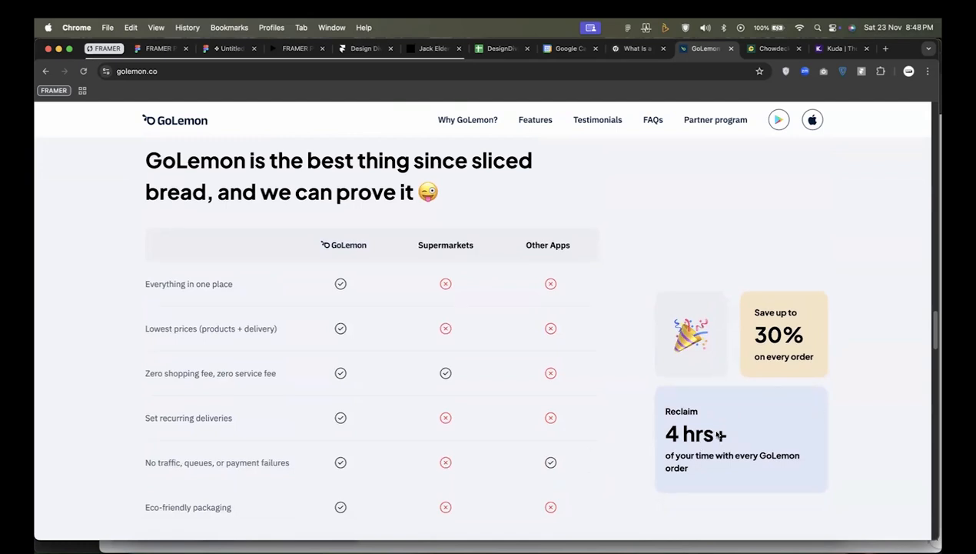
Browse the customer testimonial cards on the GoLemon page and examine the "GoLemon for Business" early access form.
scroll(732, 397, down, 10)
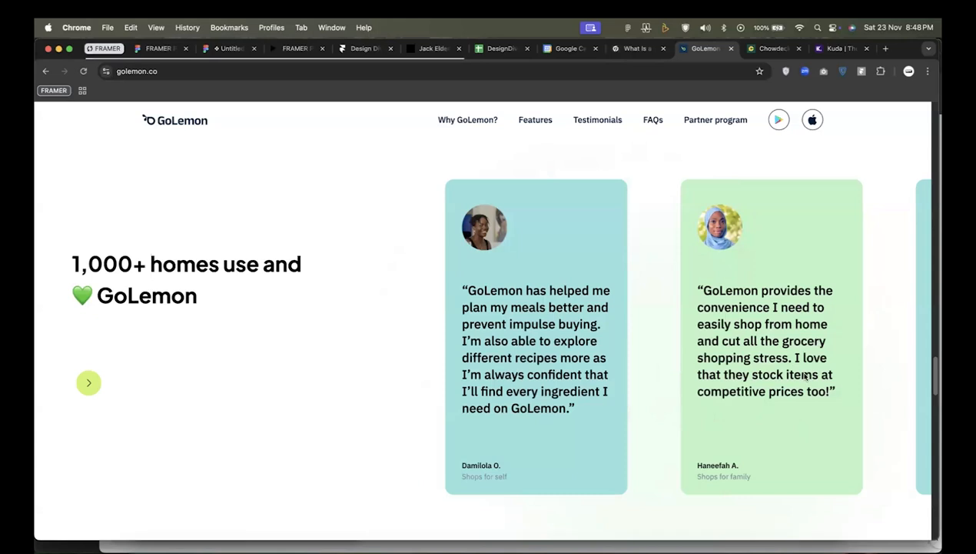
drag(797, 376, 601, 428)
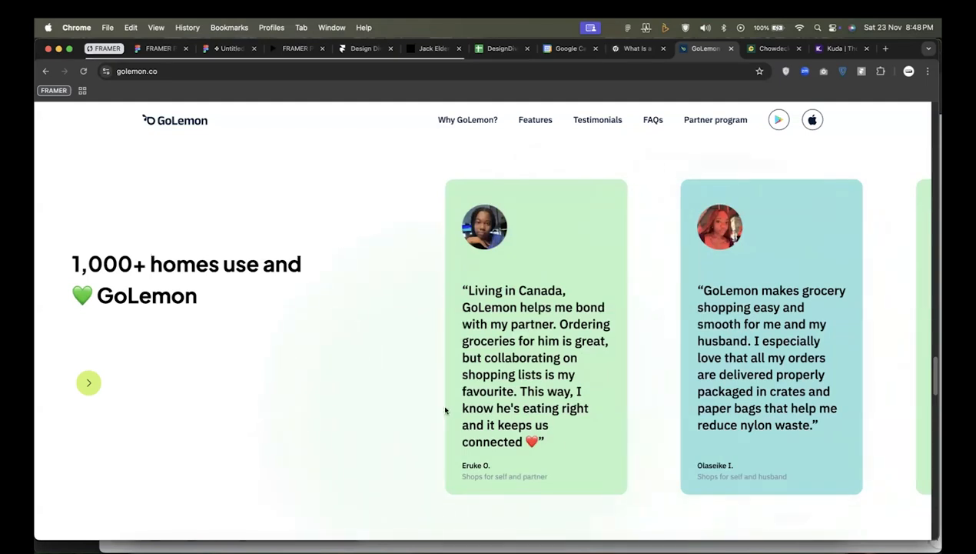
scroll(444, 410, down, 6)
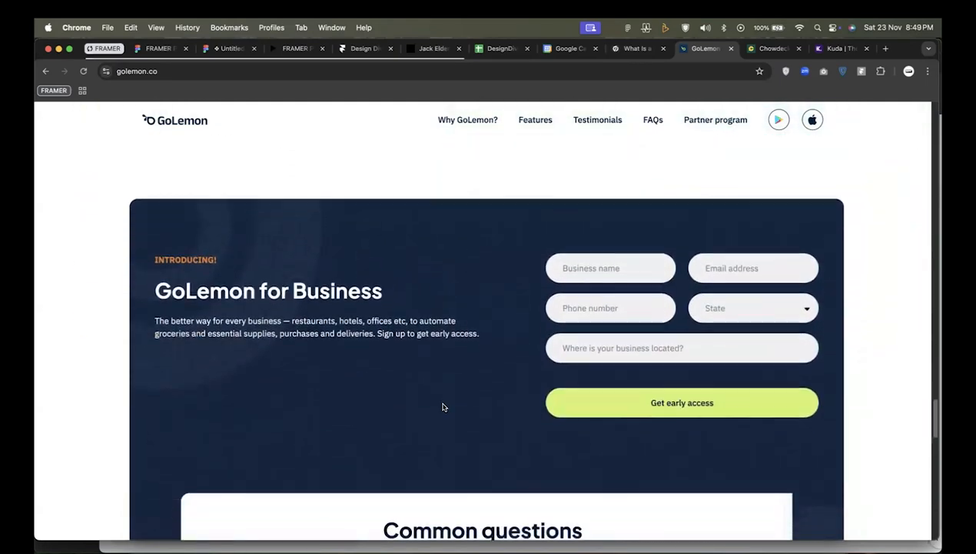
scroll(443, 406, down, 1)
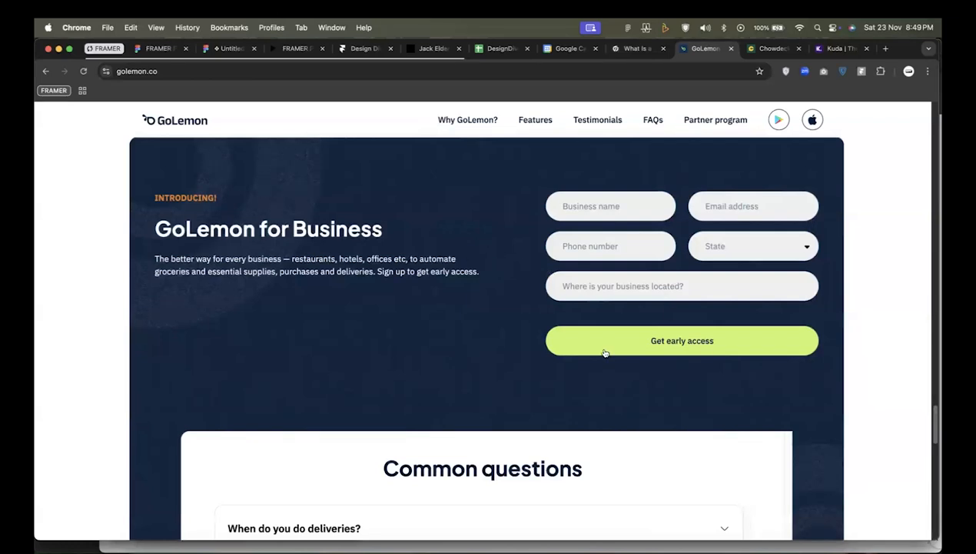
Read through the "Common questions" list on the GoLemon page.
scroll(621, 312, down, 5)
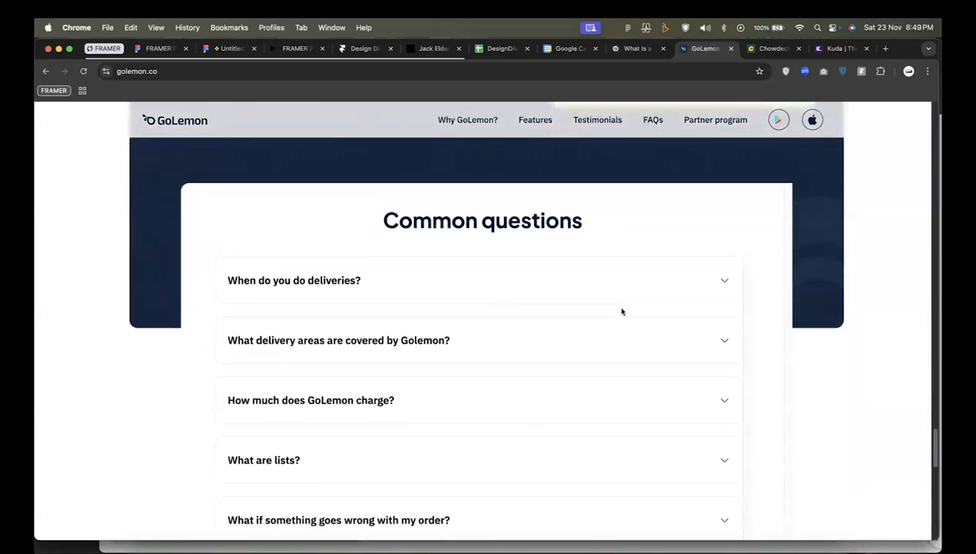
scroll(604, 225, up, 1)
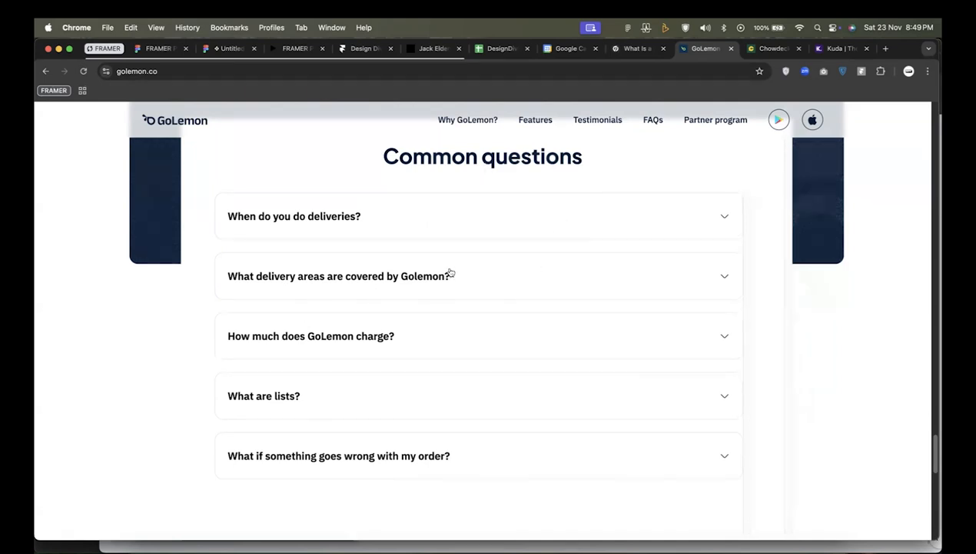
scroll(428, 285, down, 5)
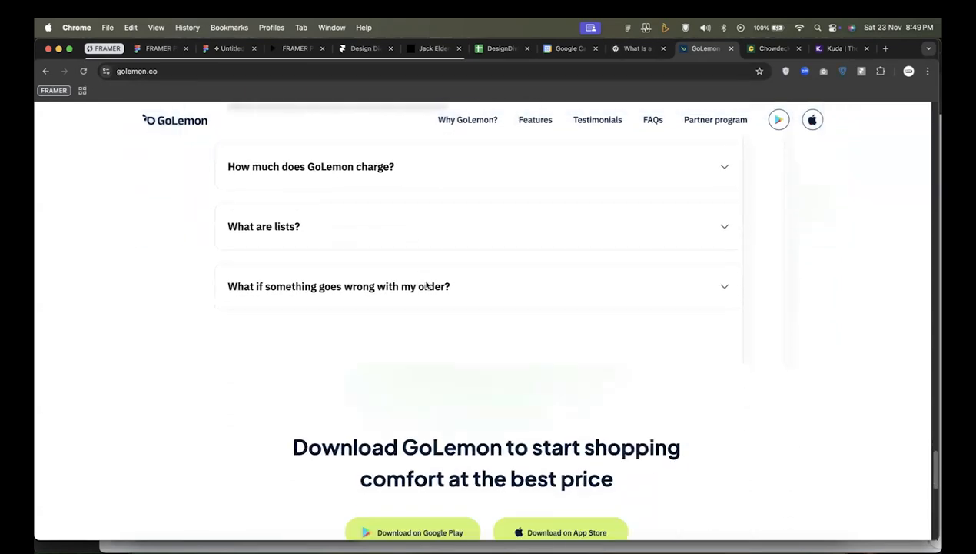
Examine GoLemon's closing app download call to action and the footer with its newsletter form and link columns.
scroll(427, 285, down, 3)
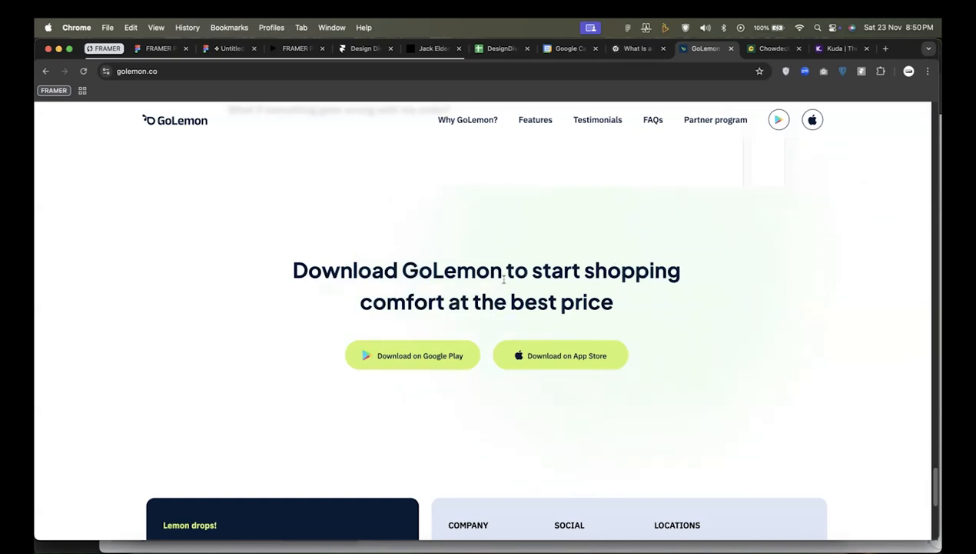
scroll(536, 289, down, 1)
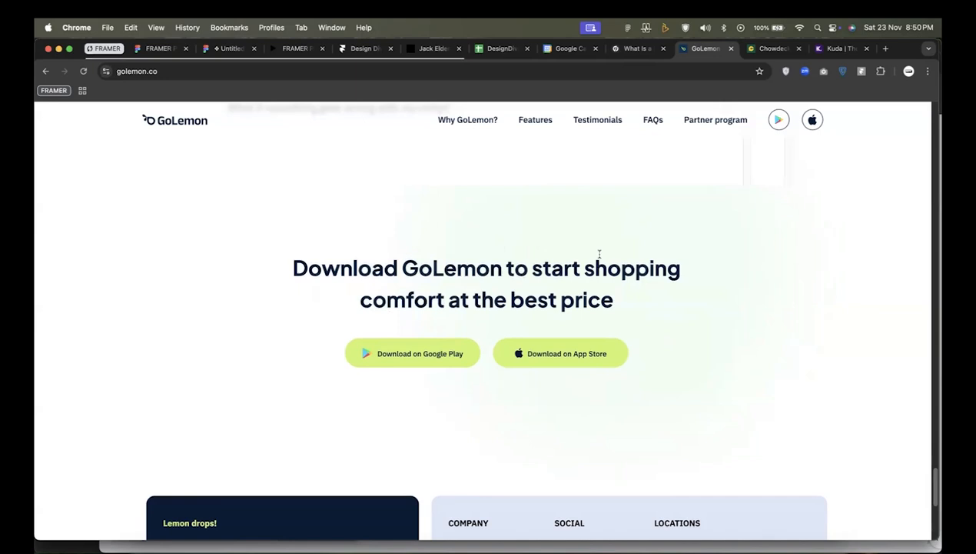
scroll(600, 253, down, 8)
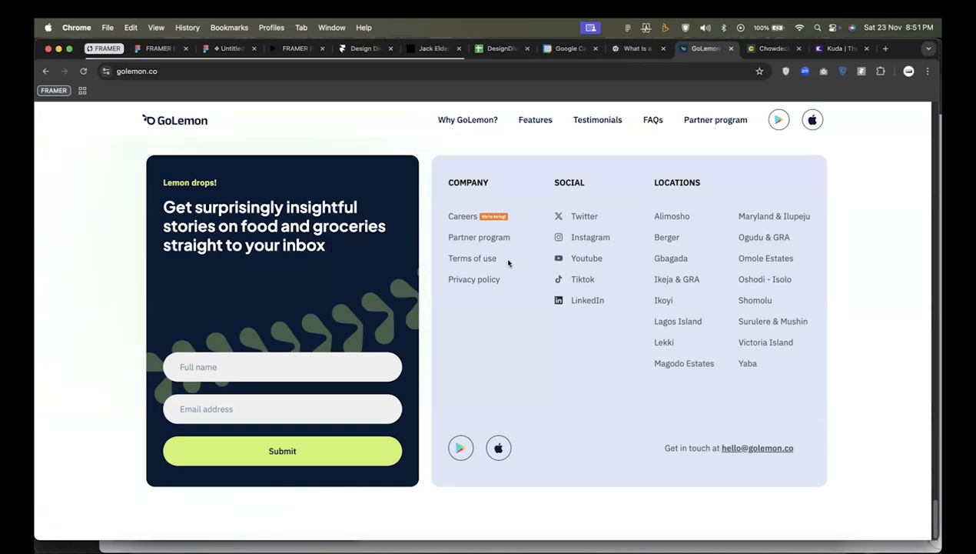
Go back through the GoLemon sections up to the hero, and return to the FRAMER PRACTICE slides in Figma.
scroll(512, 237, up, 2)
scroll(513, 237, up, 20)
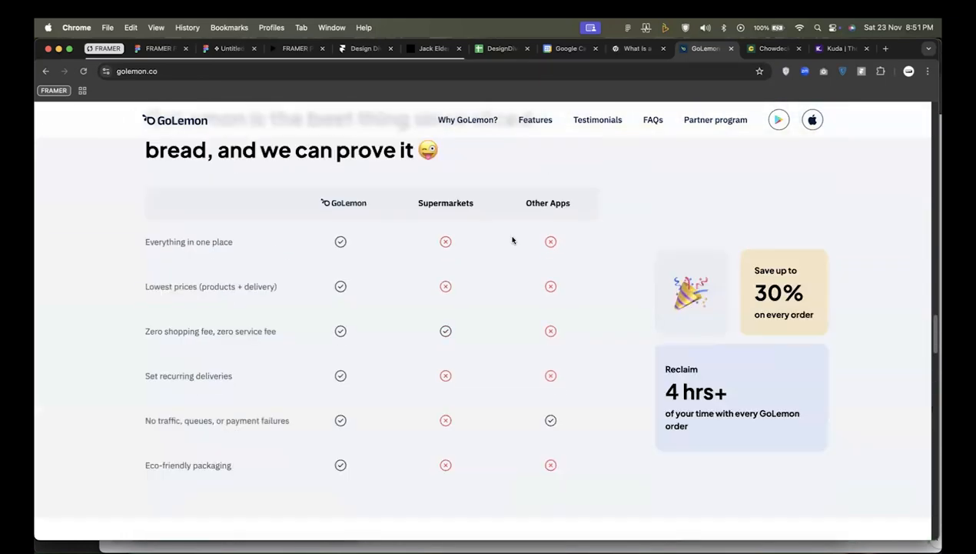
scroll(513, 238, up, 9)
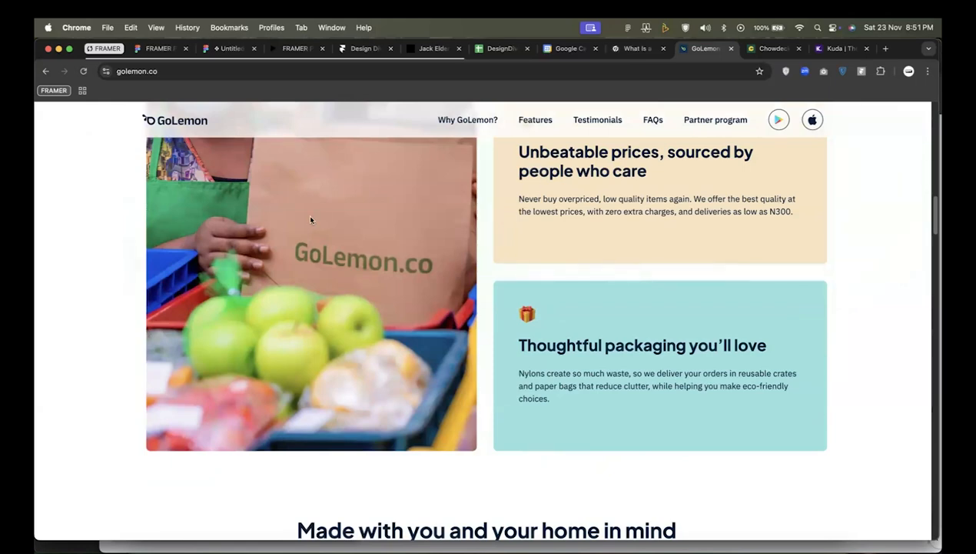
scroll(311, 220, up, 5)
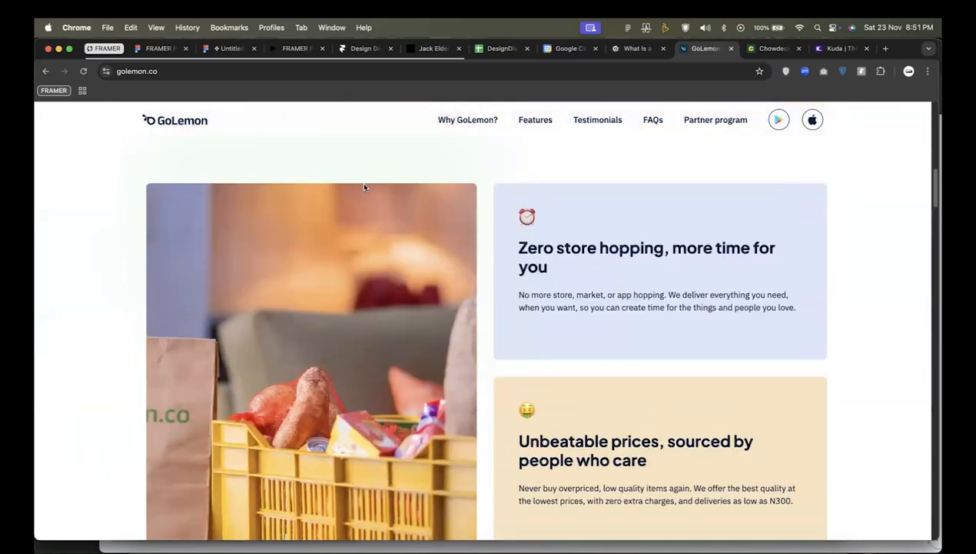
scroll(364, 187, up, 10)
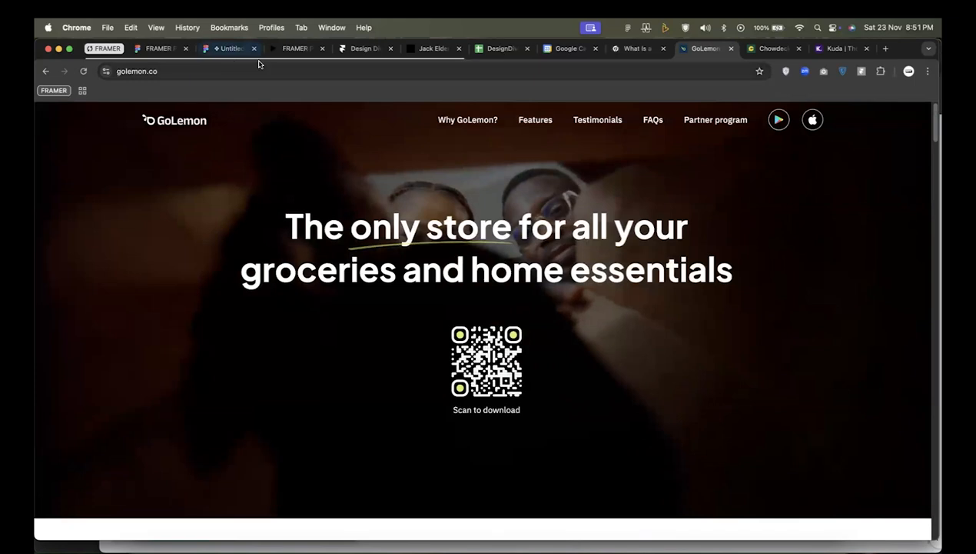
click(286, 49)
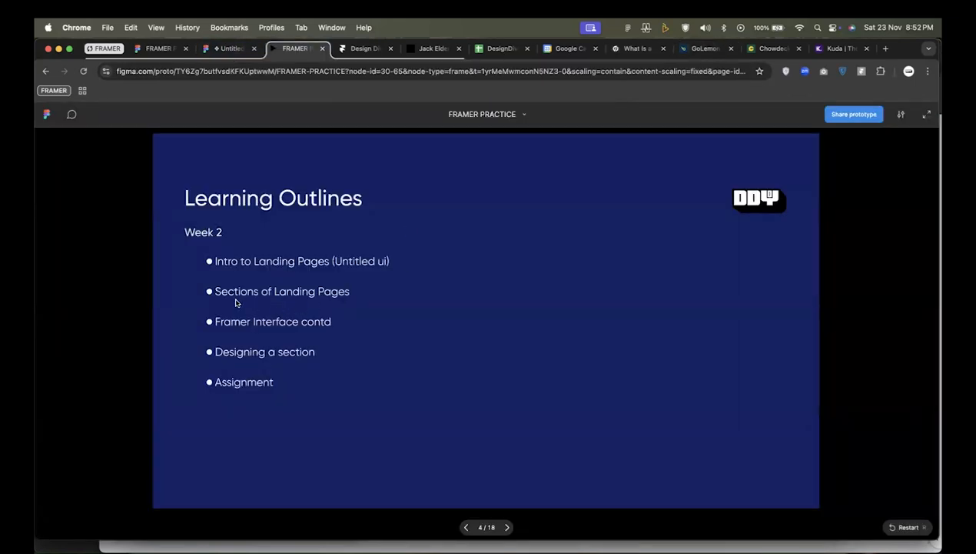
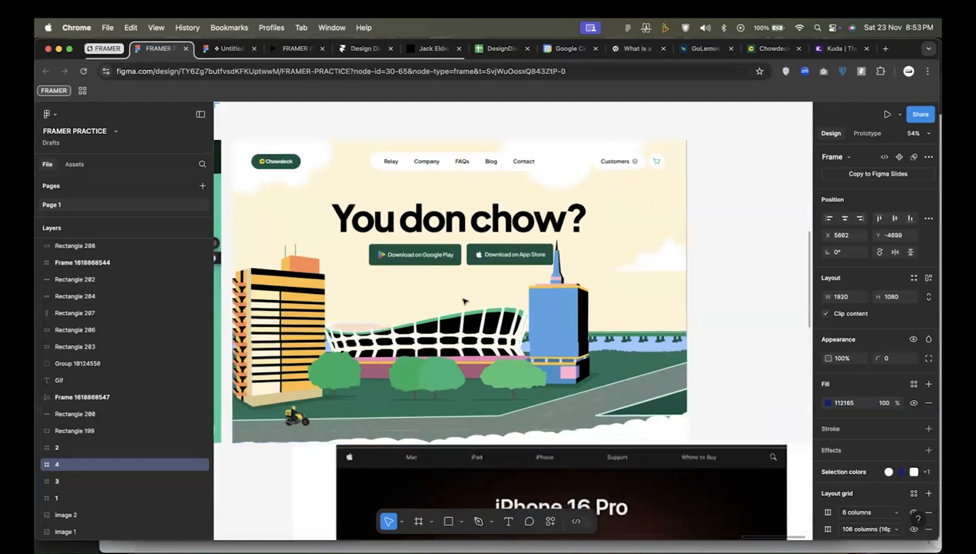
Look over the lesson slides, wireframes and example pages across the FRAMER PRACTICE canvas.
drag(391, 186, 673, 192)
drag(254, 261, 448, 233)
scroll(448, 233, left, 8)
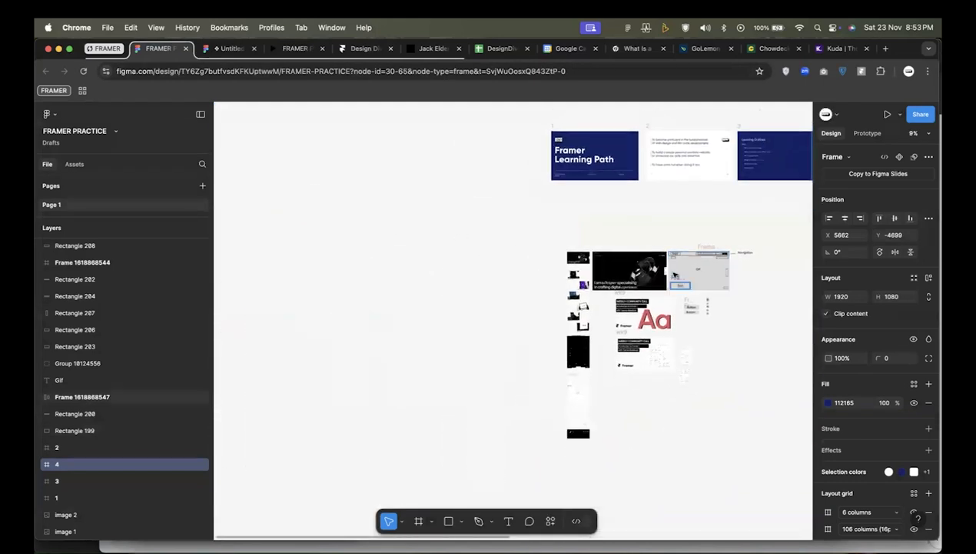
scroll(601, 249, down, 4)
scroll(601, 249, right, 5)
drag(601, 249, 595, 248)
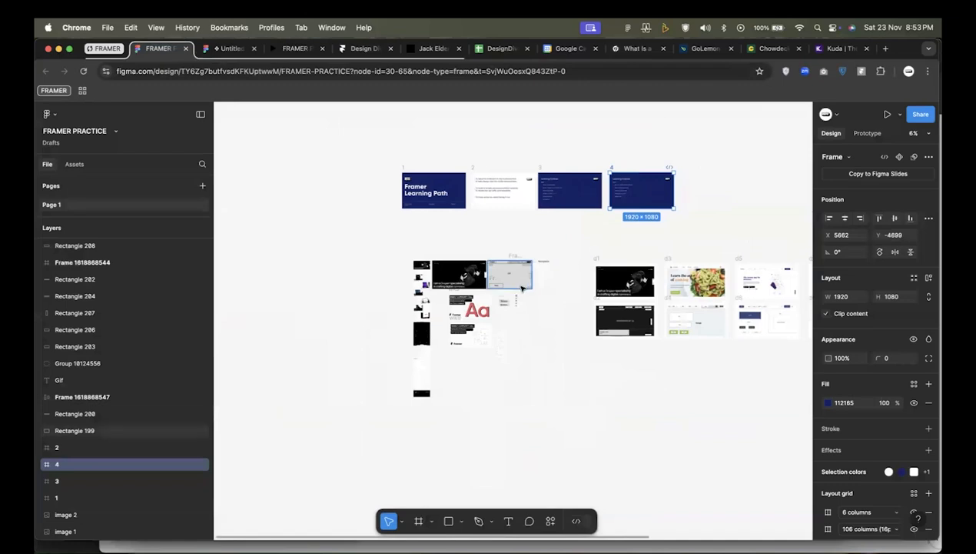
In the Untitled UI file, align the grey rectangle with the first desktop landing page's top edge and extend its height to about 1023.
click(229, 48)
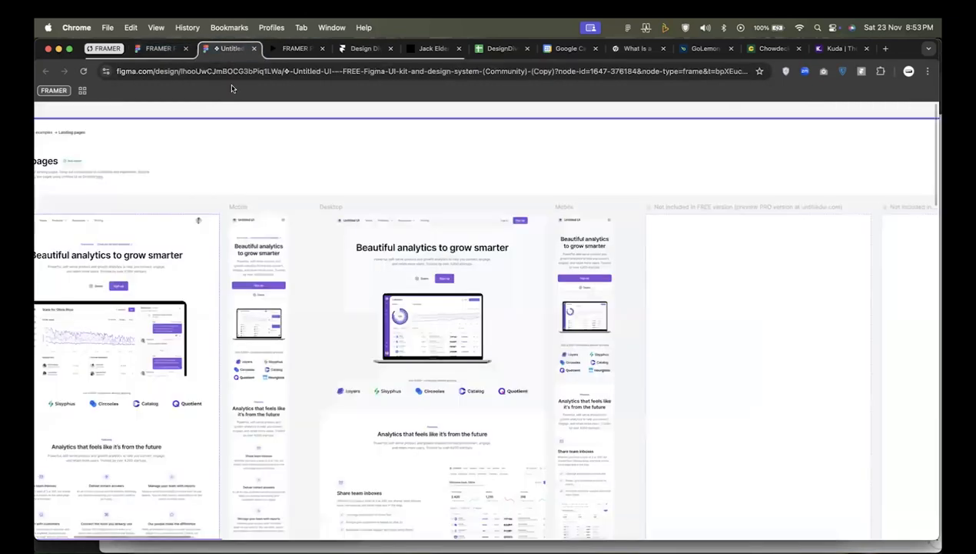
scroll(380, 185, down, 3)
scroll(366, 181, down, 3)
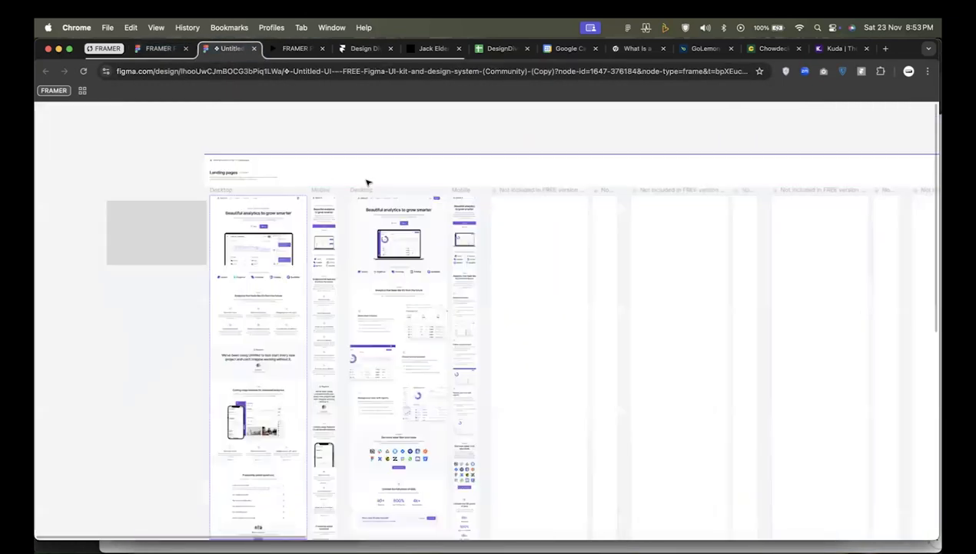
drag(264, 209, 540, 189)
scroll(454, 224, up, 4)
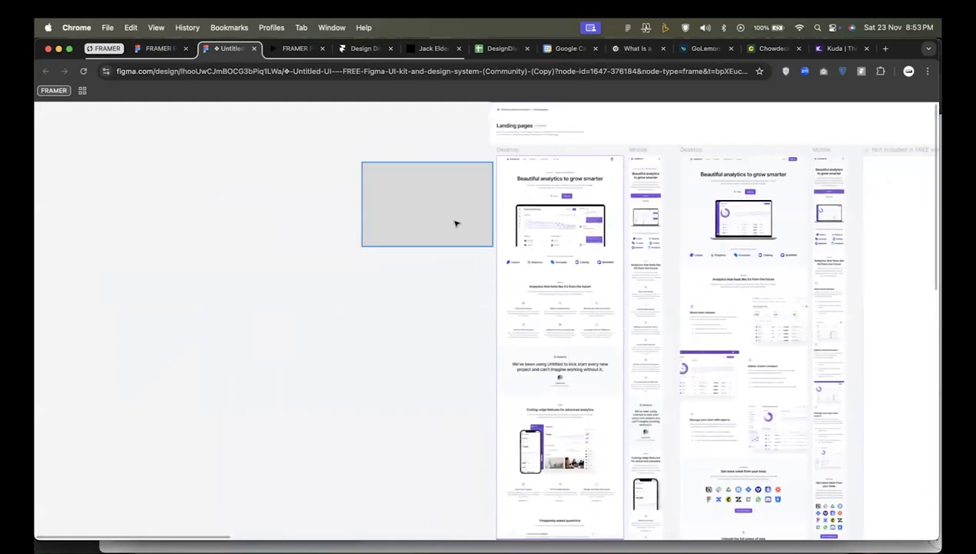
scroll(454, 122, up, 4)
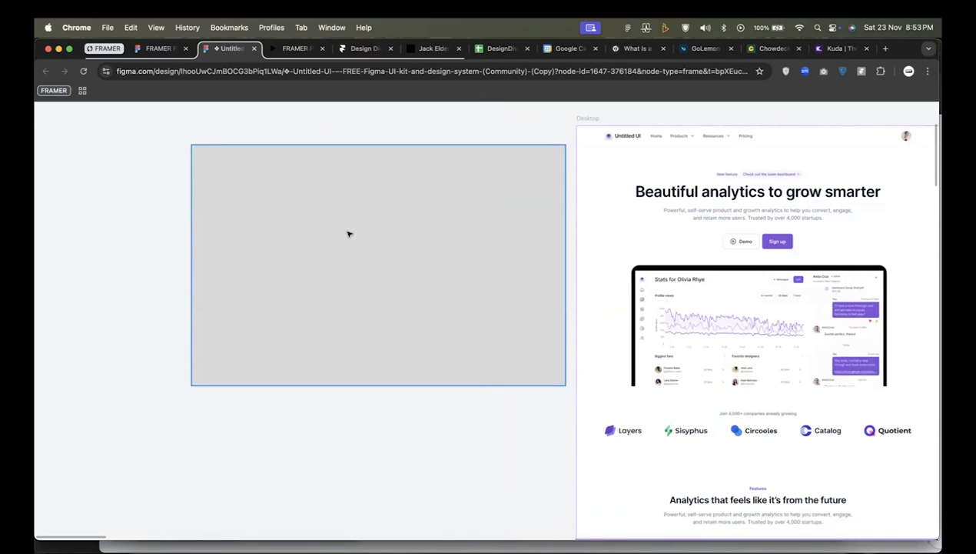
drag(391, 212, 391, 193)
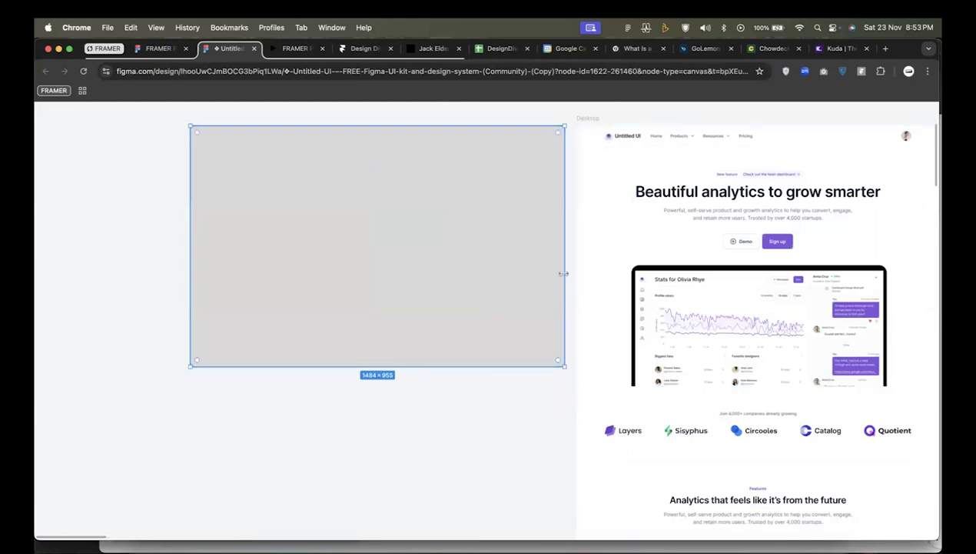
mouse_move(526, 368)
mouse_down()
mouse_move(525, 392)
mouse_move(527, 384)
mouse_up()
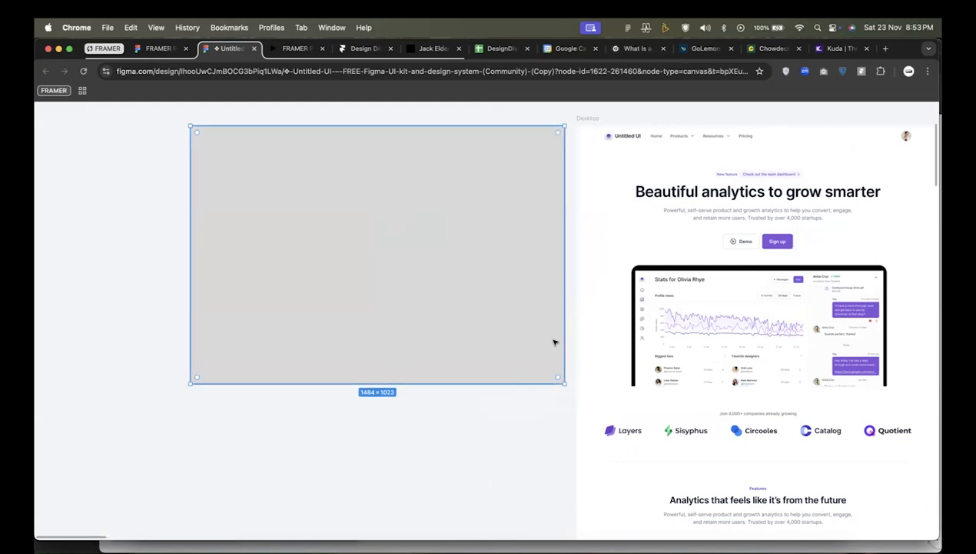
scroll(558, 346, right, 5)
scroll(558, 346, up, 1)
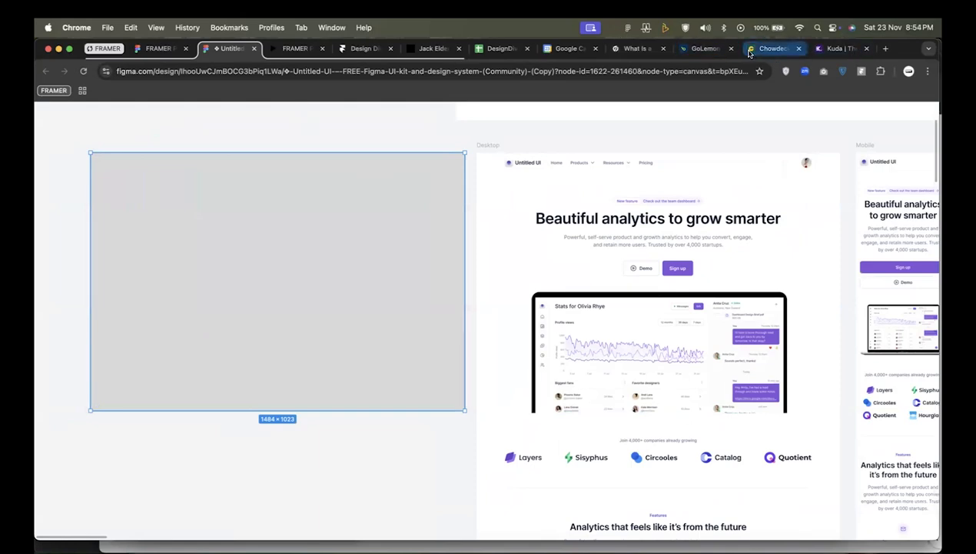
Compare the hero sections of the Chowdeck, GoLemon and Kuda websites.
click(771, 49)
scroll(717, 211, up, 10)
scroll(717, 211, up, 15)
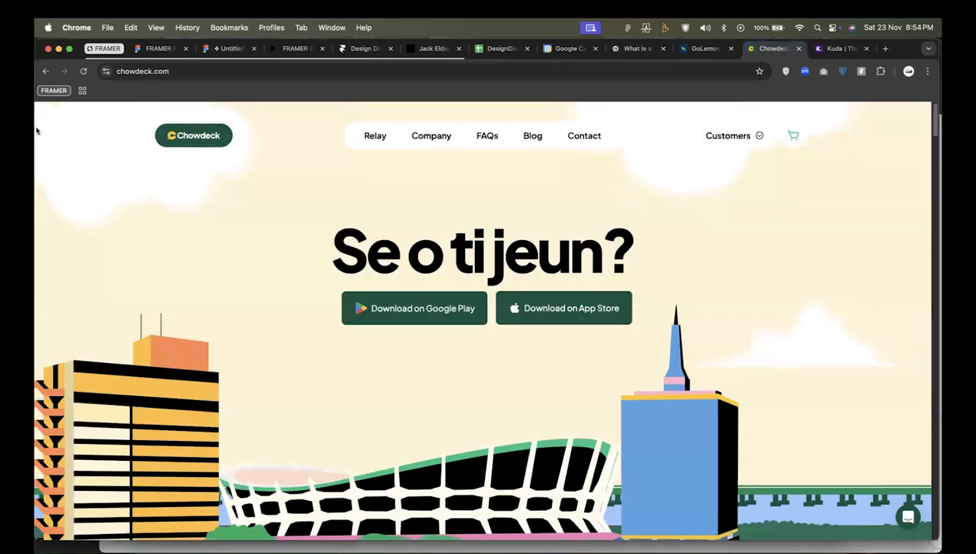
click(699, 50)
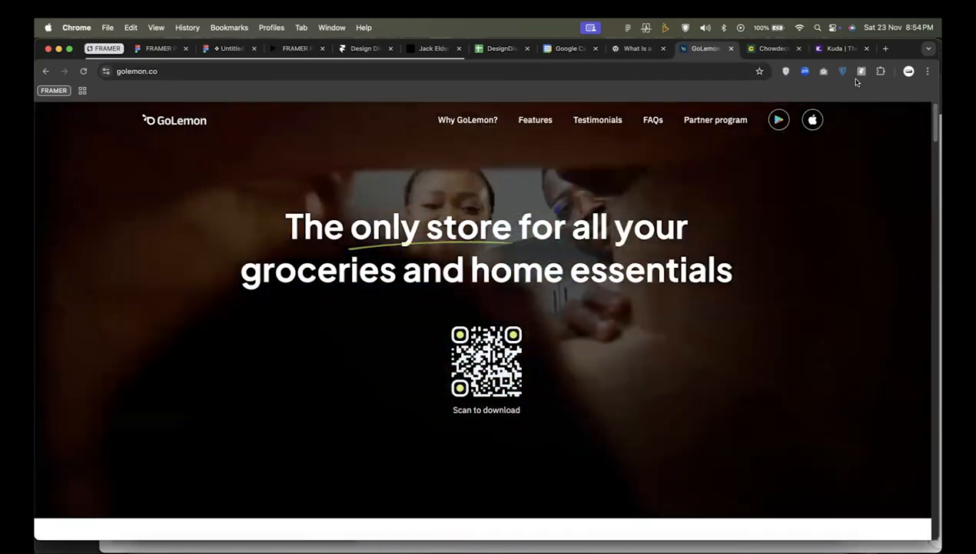
click(841, 48)
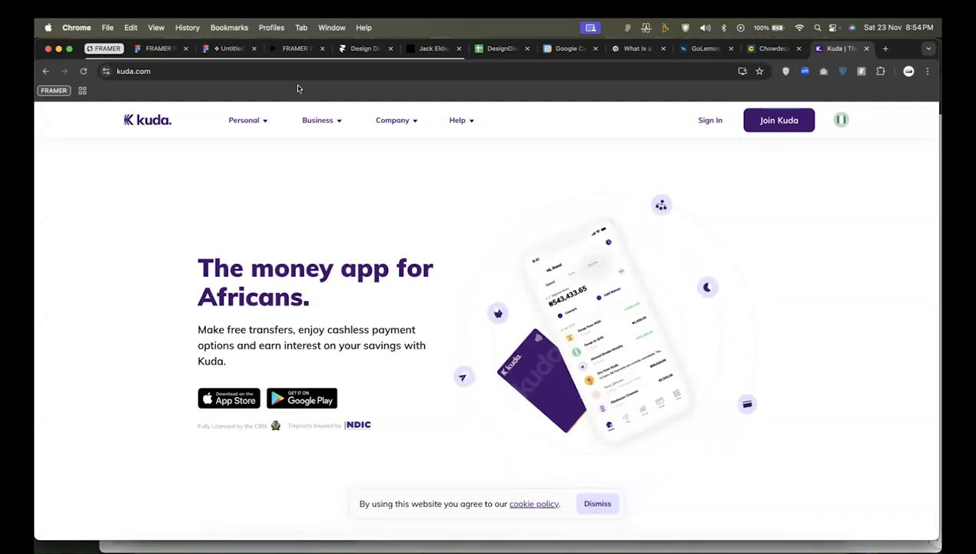
Return to the FRAMER PRACTICE file in Figma and select the black designer portfolio hero screenshot.
click(359, 54)
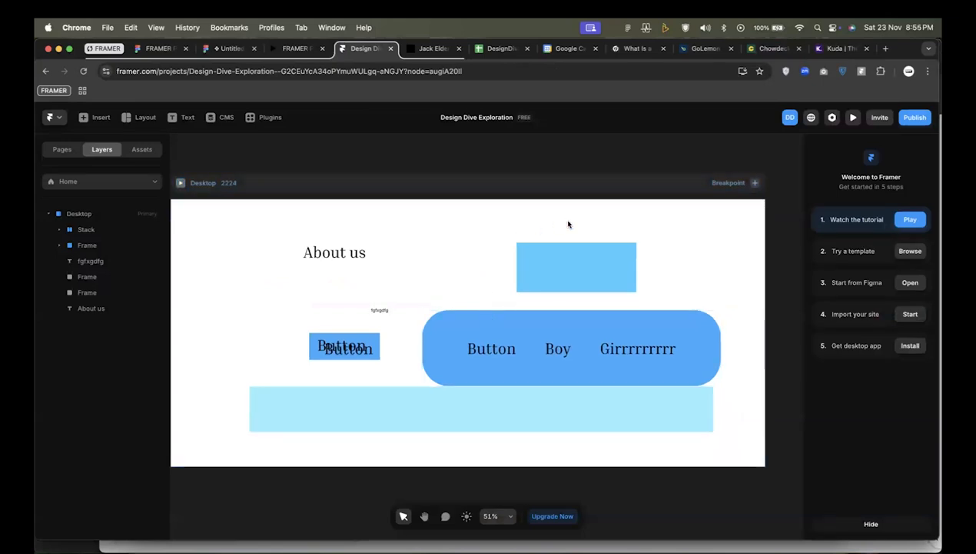
click(156, 49)
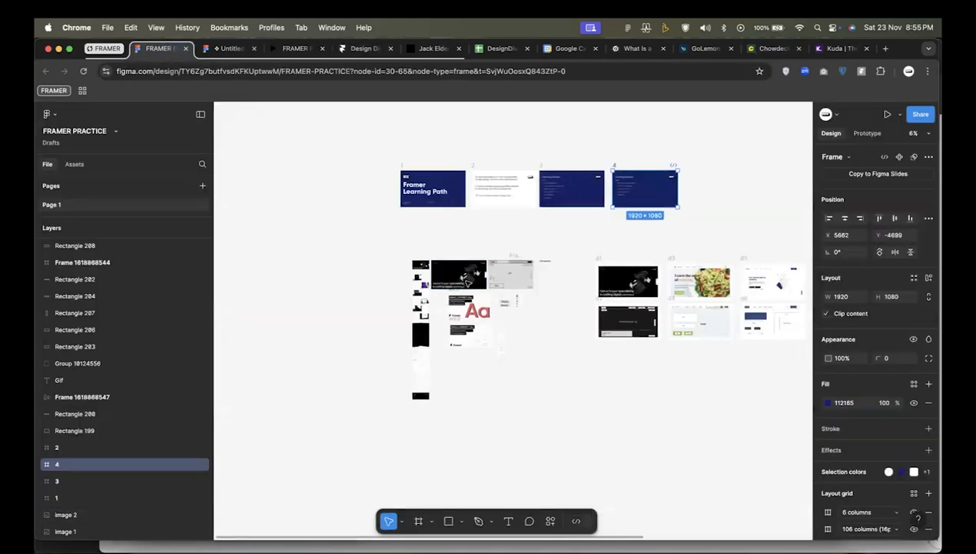
scroll(469, 281, up, 10)
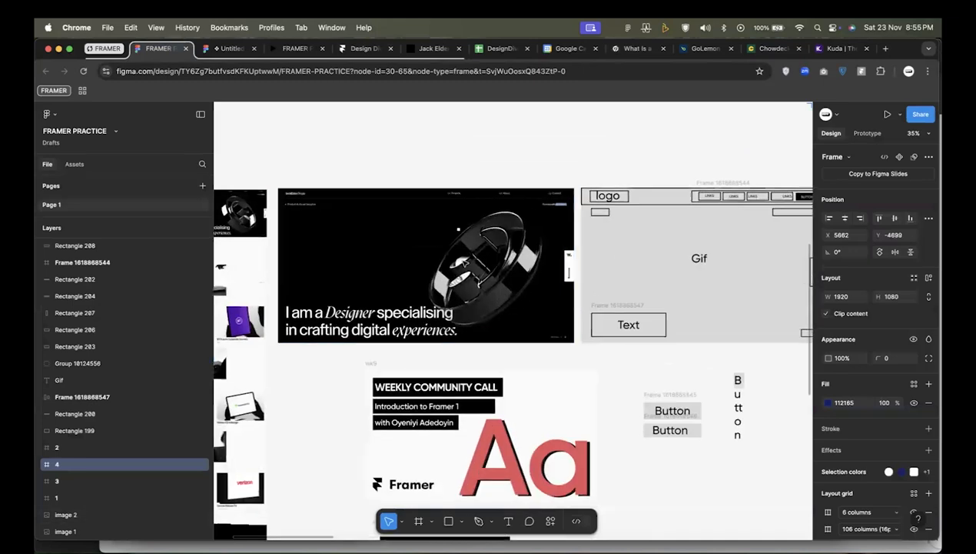
scroll(451, 195, up, 4)
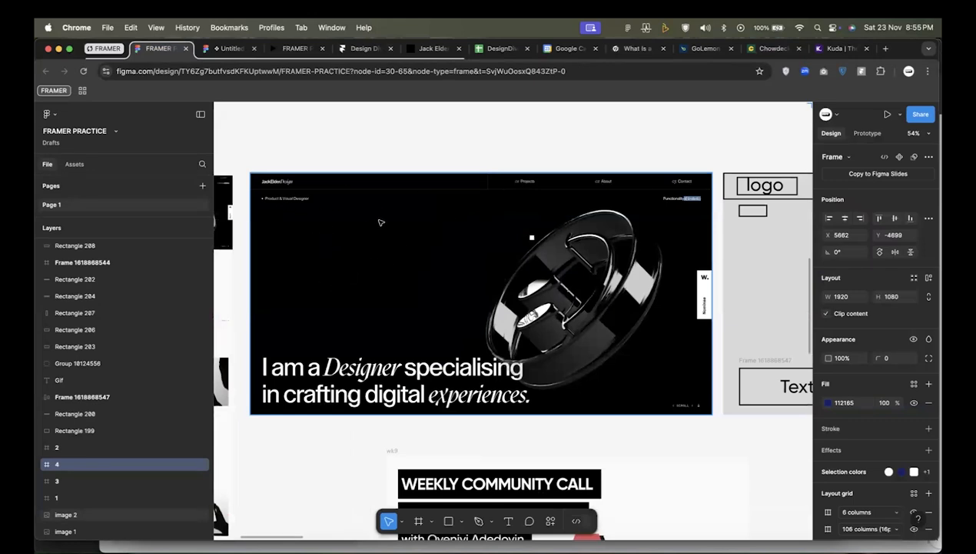
click(406, 268)
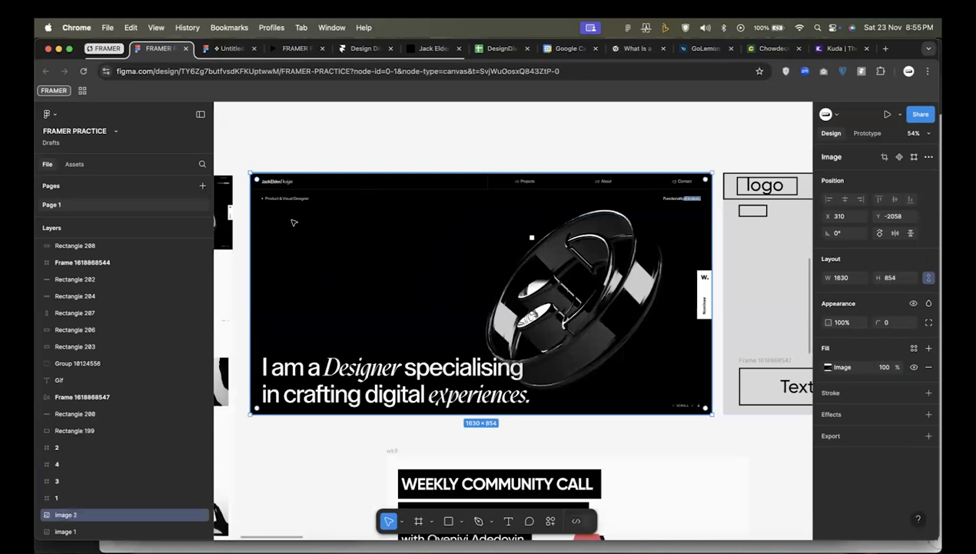
Examine the live designer portfolio site's hero and its "Featured work" section, and return to the hero.
click(424, 47)
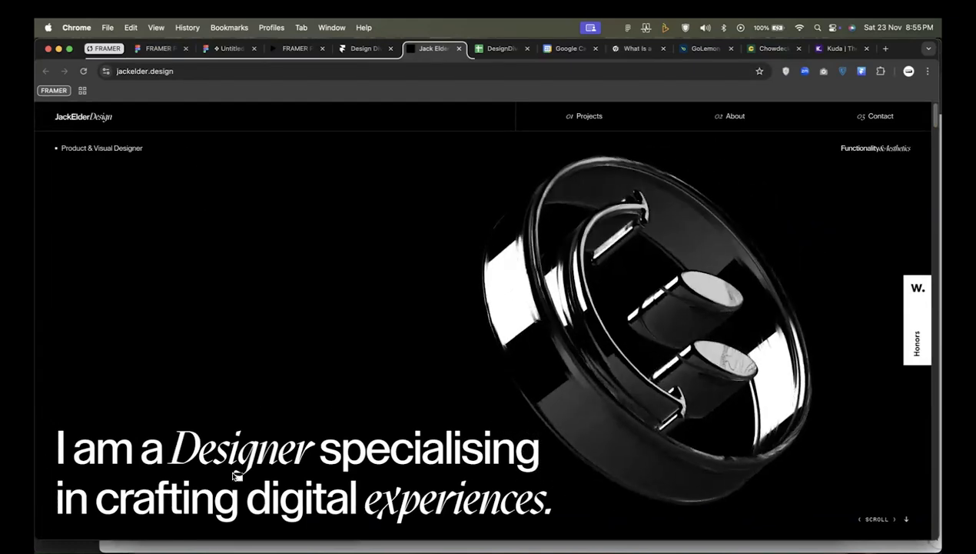
scroll(548, 303, down, 5)
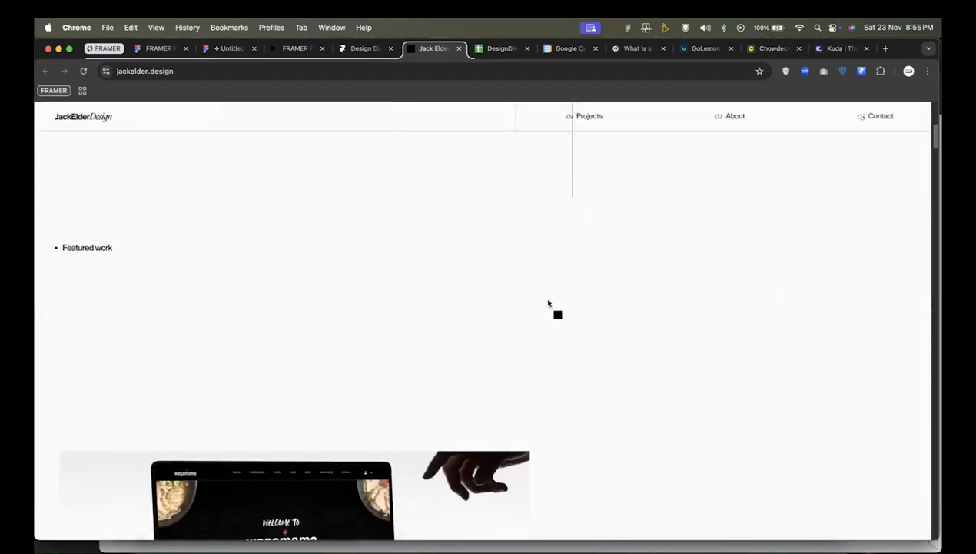
scroll(569, 307, down, 3)
scroll(598, 300, up, 2)
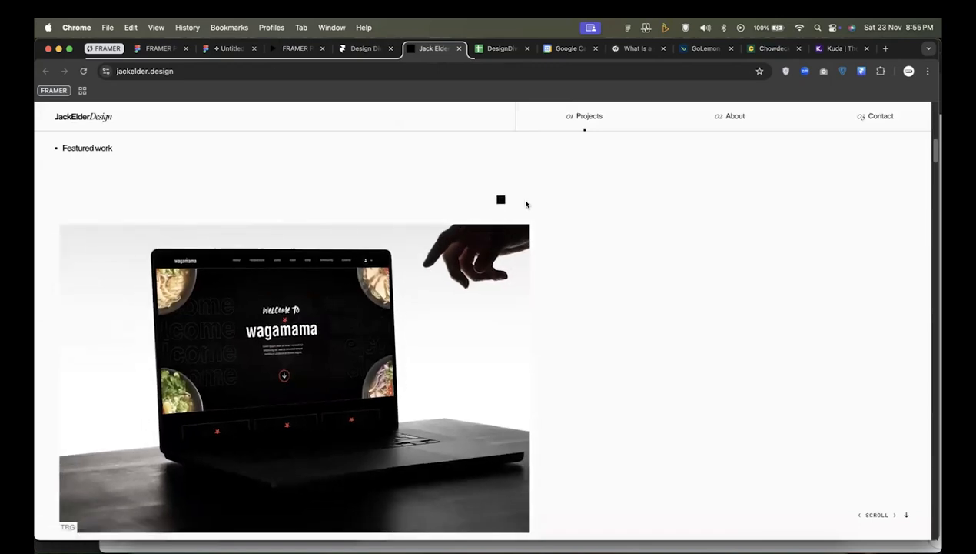
scroll(525, 201, up, 5)
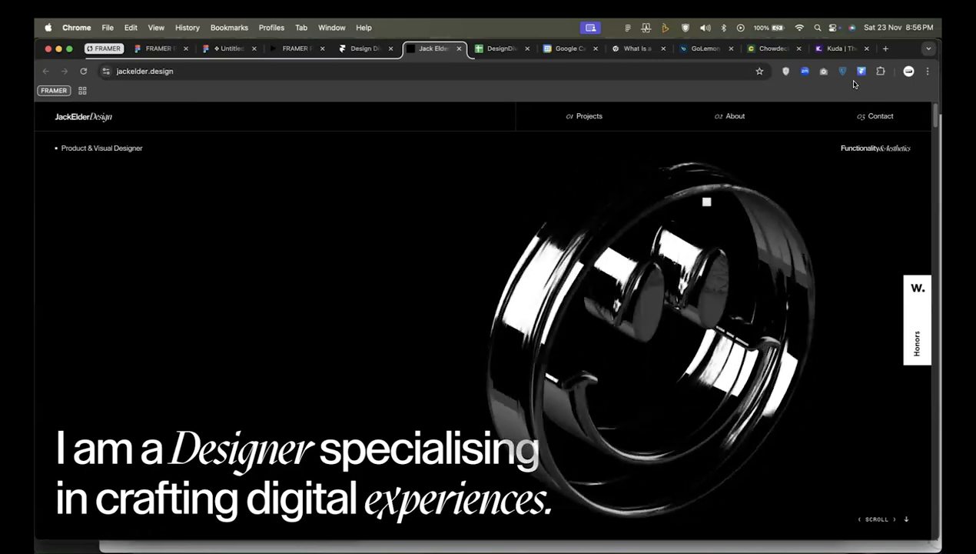
Open ChatGPT in a new browser tab and check it again after a look at the FRAMER PRACTICE file.
click(885, 49)
text(chat.openai.com)
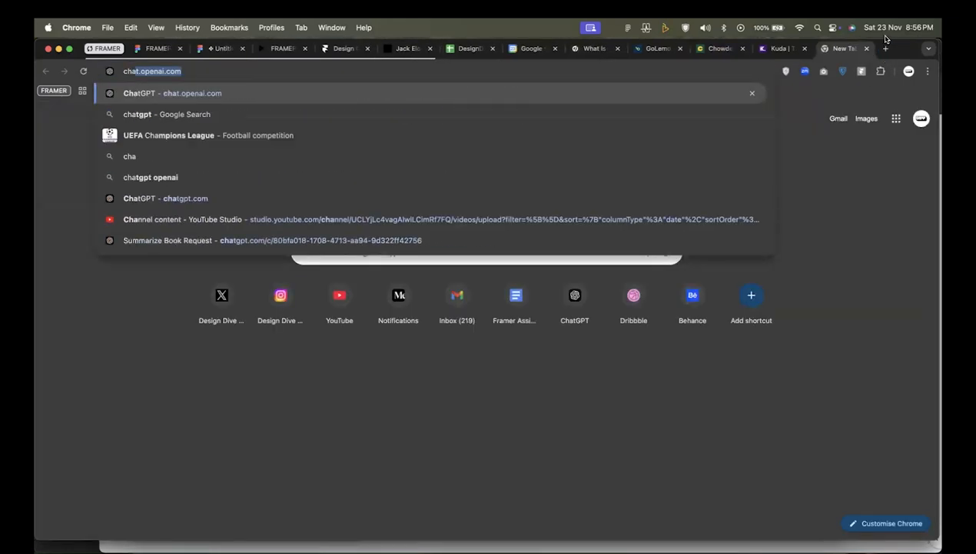
key(Return)
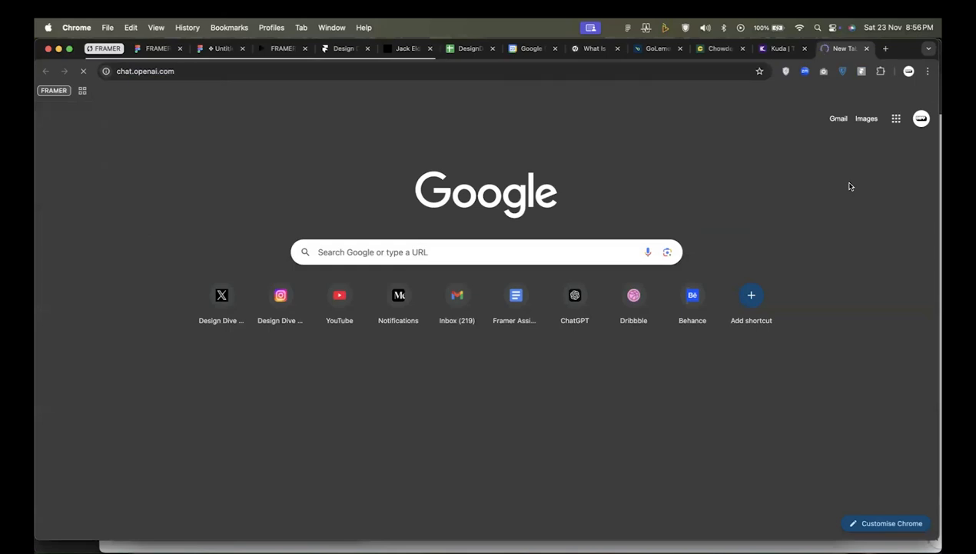
click(154, 51)
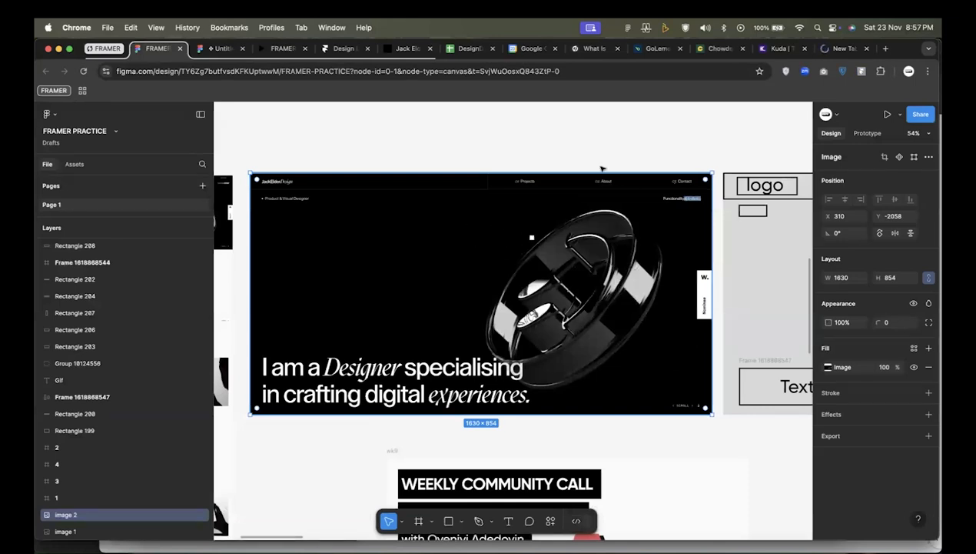
click(831, 50)
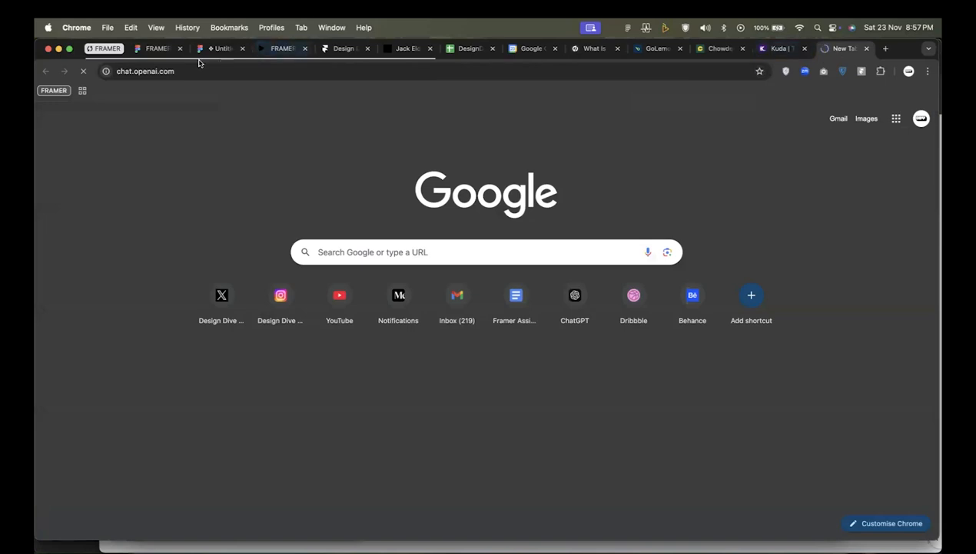
Try to copy the portfolio hero screenshot as PNG for the Design Dive Exploration project in Framer.
click(154, 49)
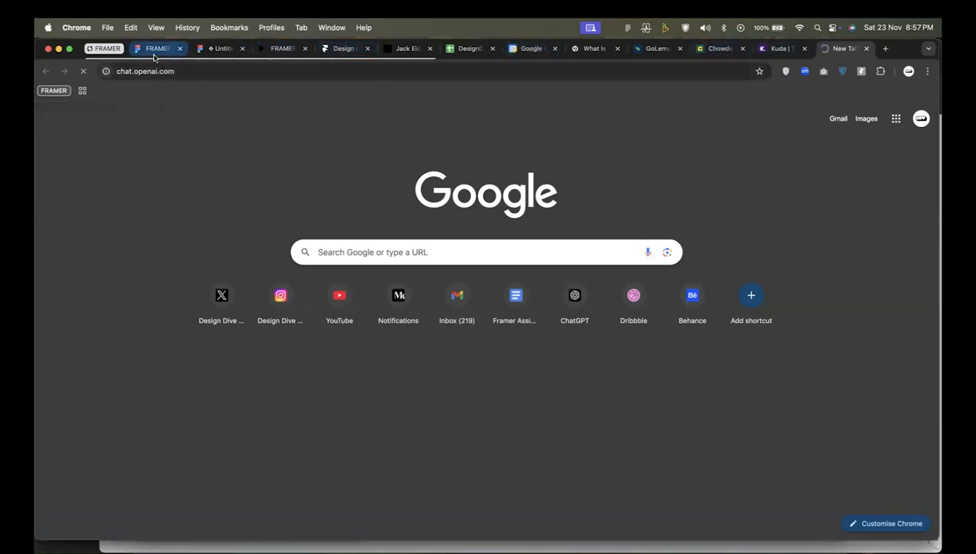
right_click(326, 188)
mouse_move(393, 231)
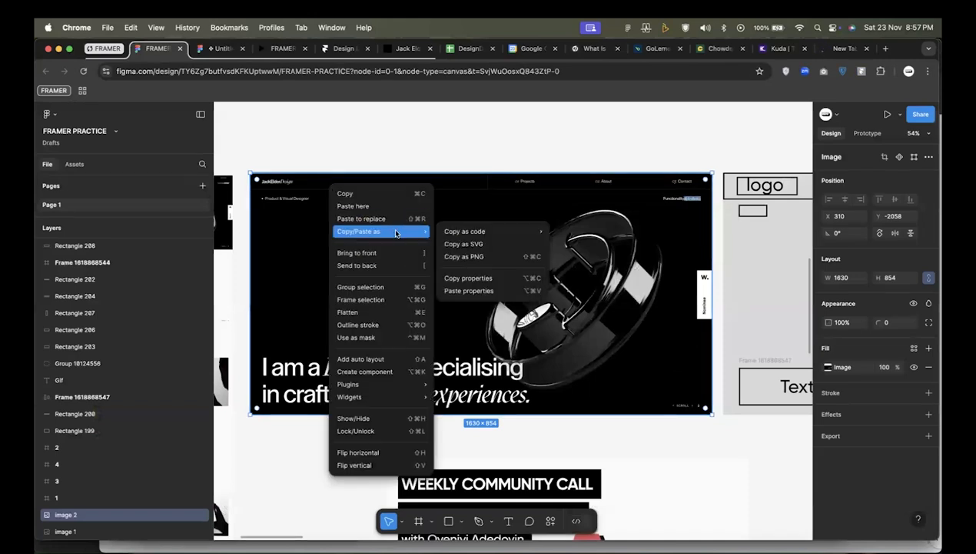
click(492, 256)
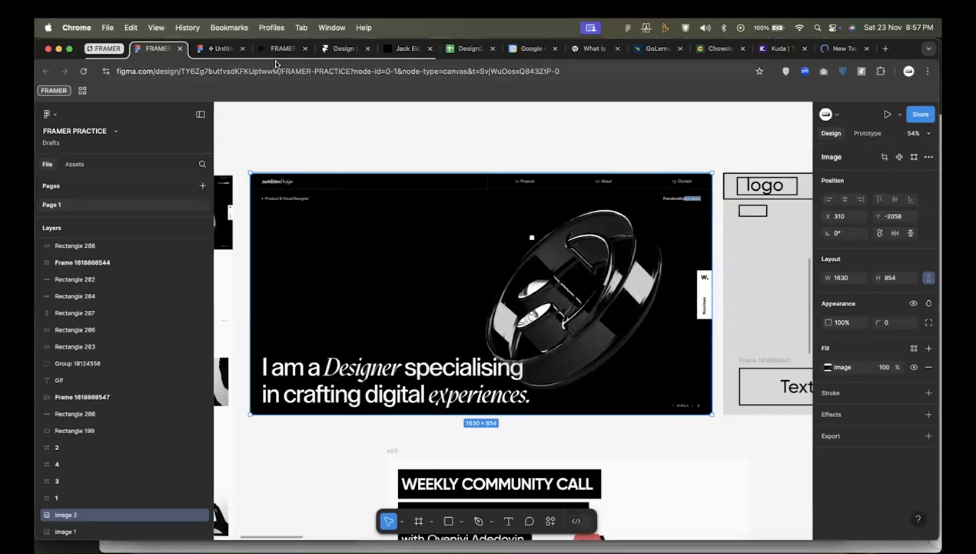
click(338, 49)
scroll(443, 216, down, 3)
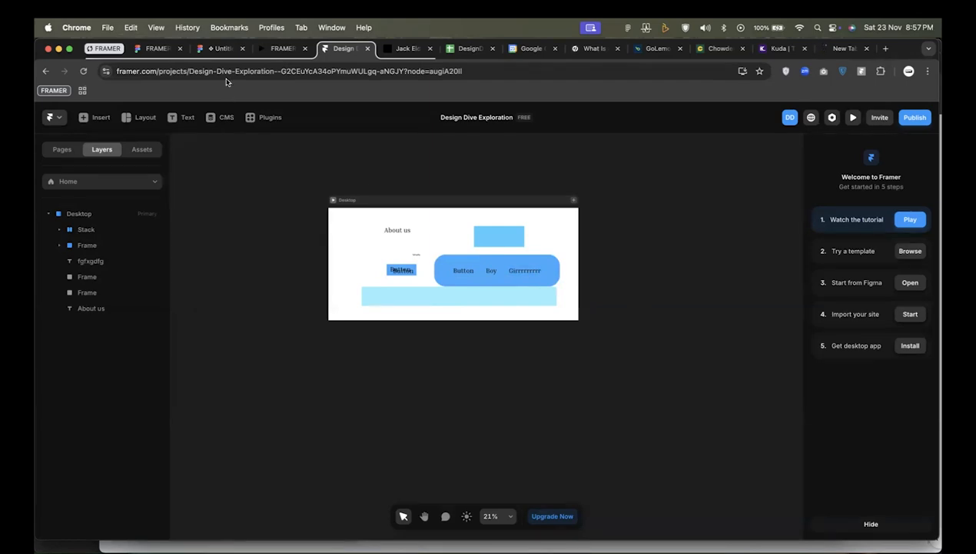
Export the portfolio hero screenshot from Figma as a PNG at 4x scale.
click(151, 50)
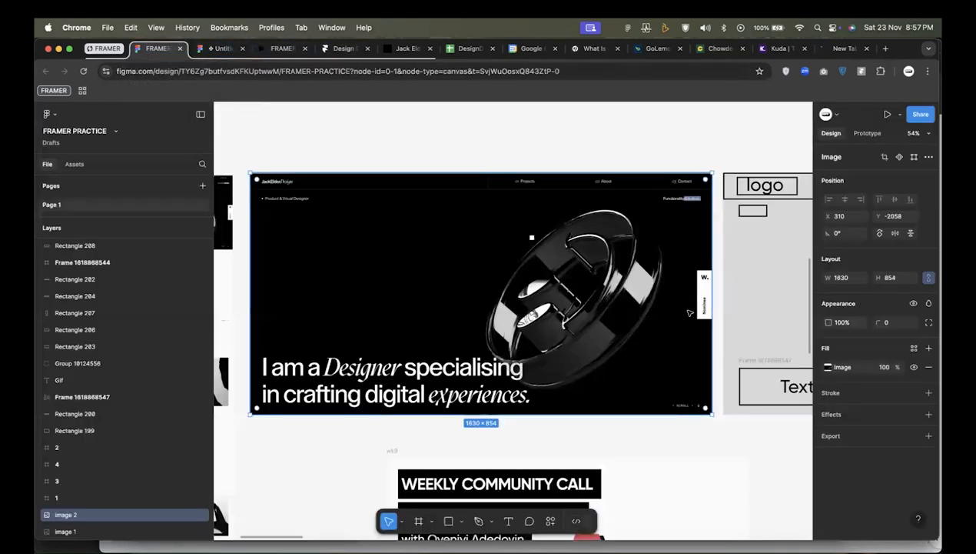
click(927, 438)
click(848, 455)
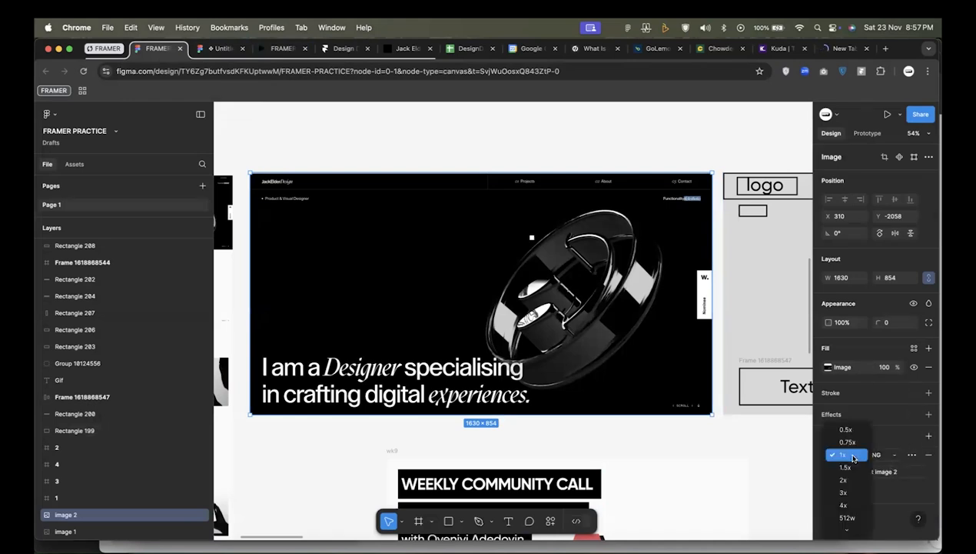
click(851, 505)
key(shift+super+c)
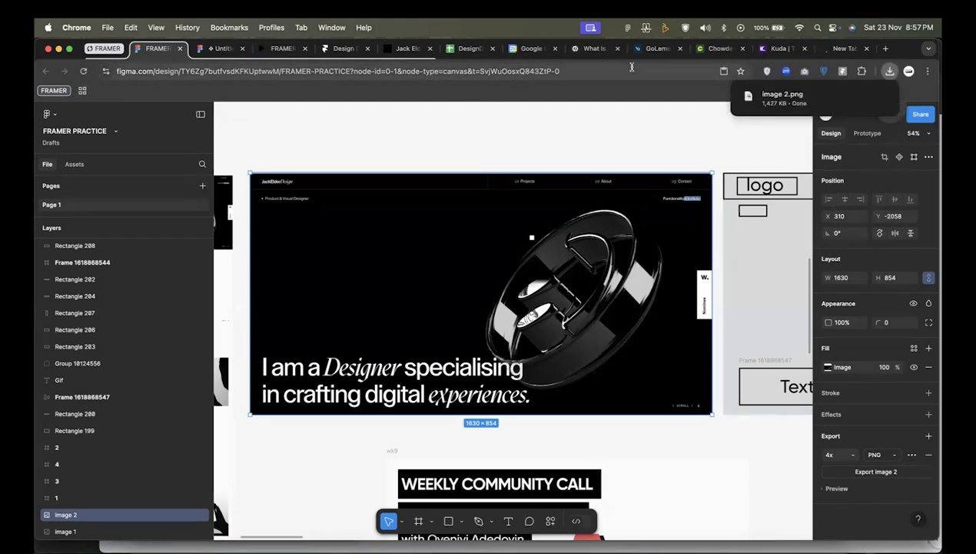
Add the exported image 2.png to the Framer project outside the Desktop frame on its right, and move its layer above Desktop.
click(269, 49)
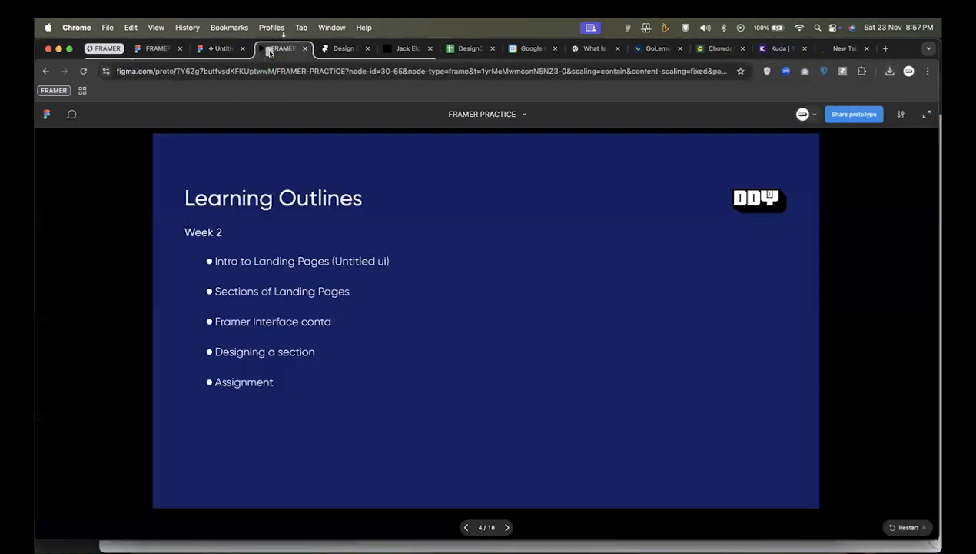
click(335, 49)
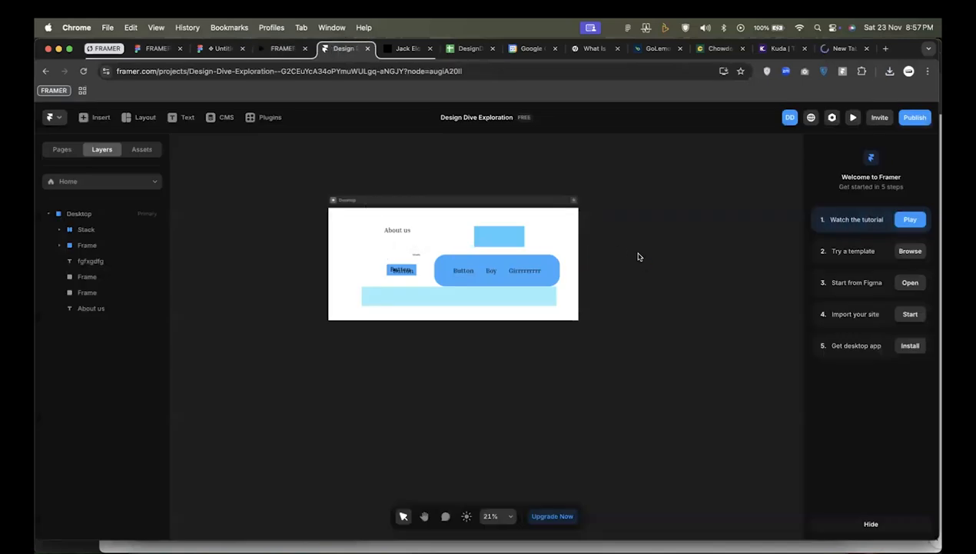
key(super+v)
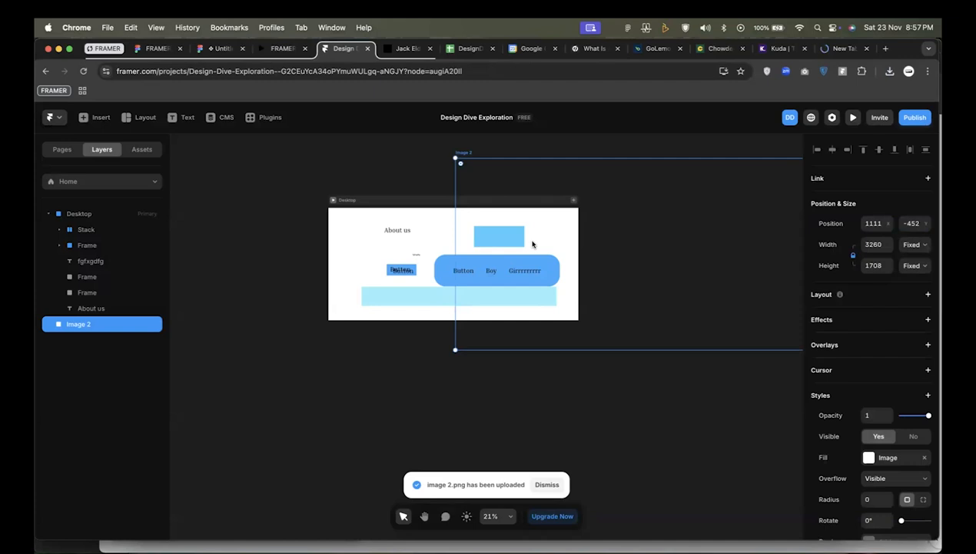
drag(532, 243, 670, 283)
drag(96, 325, 100, 209)
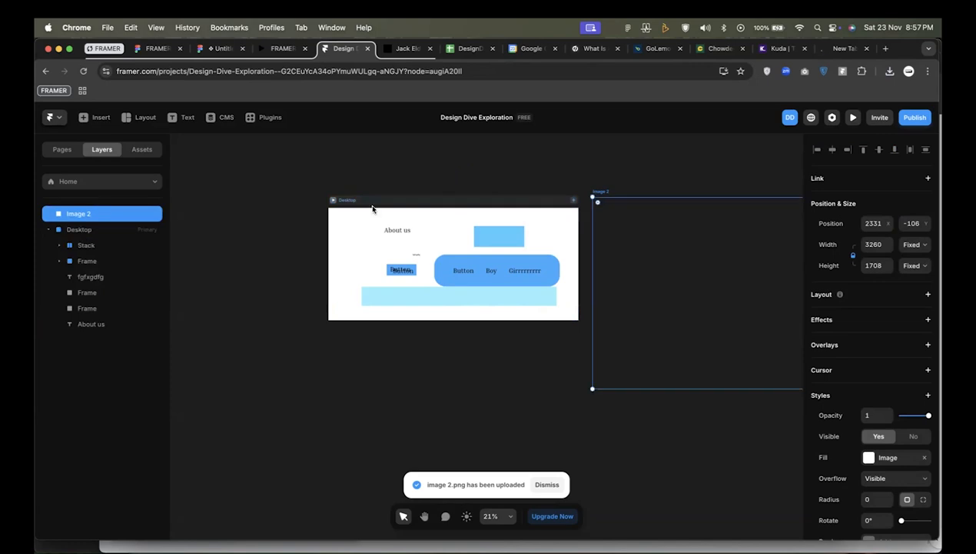
Move Image 2 farther to the right of the Desktop frame, to X 2719 and Y -10.
scroll(637, 254, right, 5)
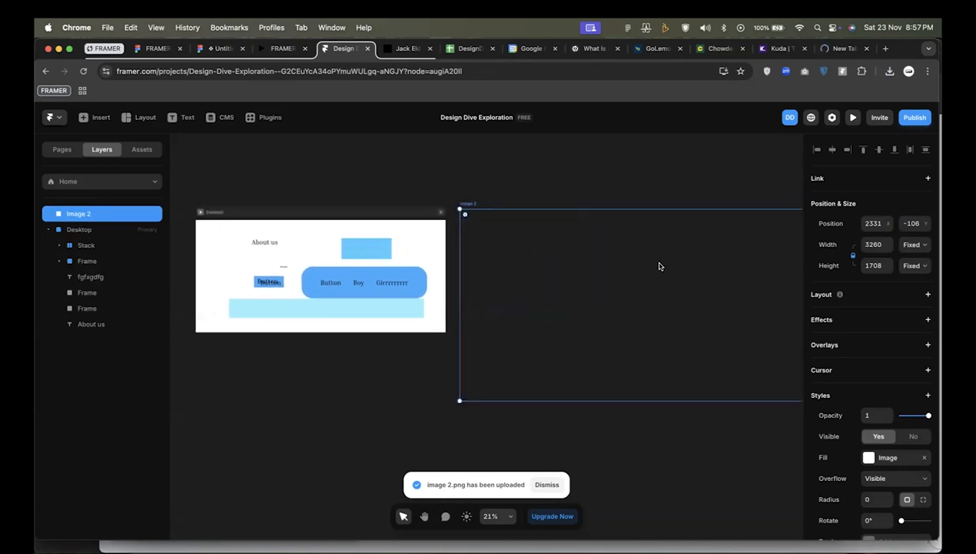
click(454, 167)
drag(503, 262, 551, 278)
scroll(551, 278, right, 1)
scroll(550, 278, down, 3)
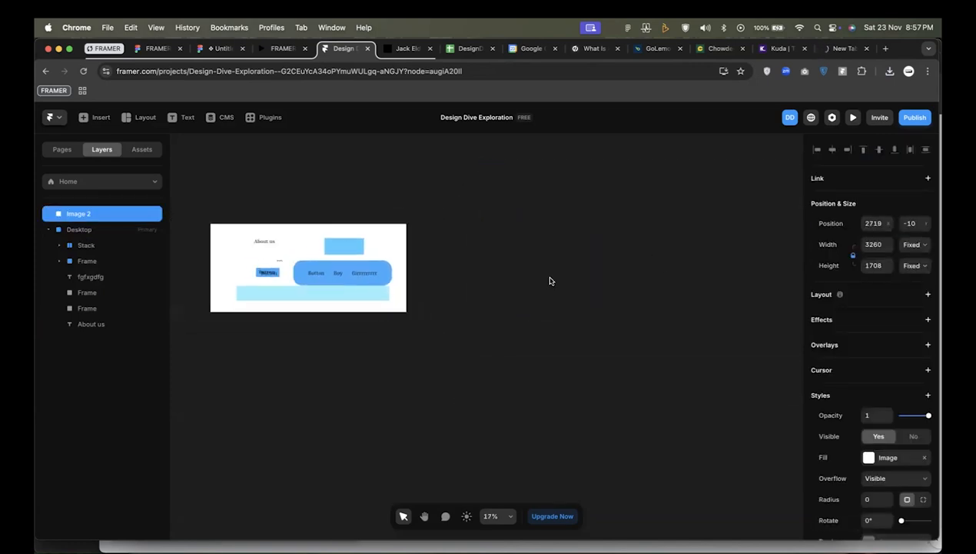
click(678, 170)
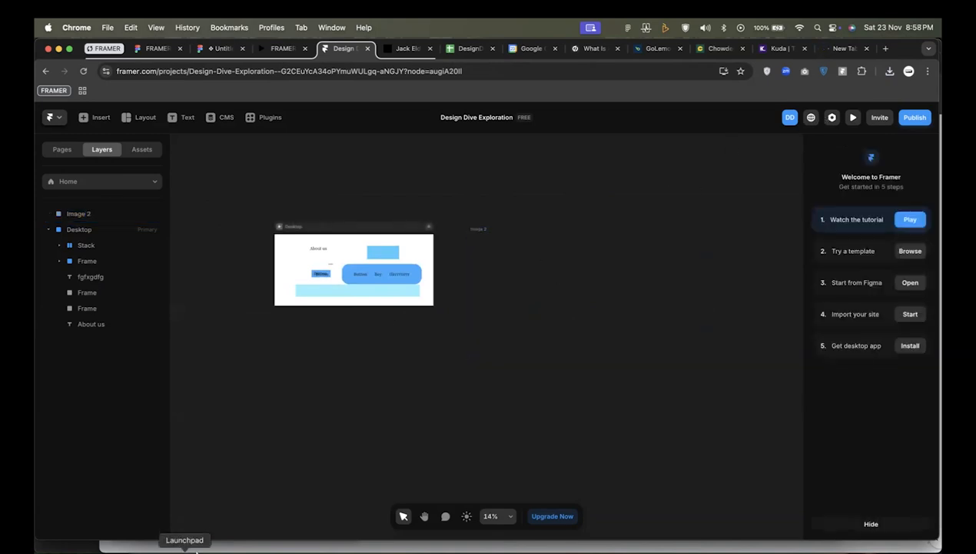
Switch to Finder, import image 2.png from Downloads again below the Desktop frame in Framer, and delete that duplicate.
click(141, 550)
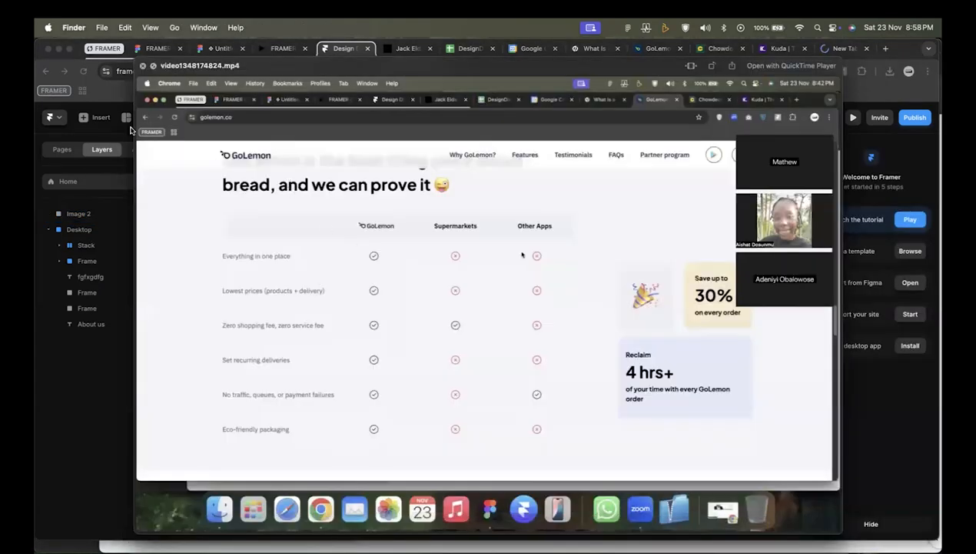
click(143, 66)
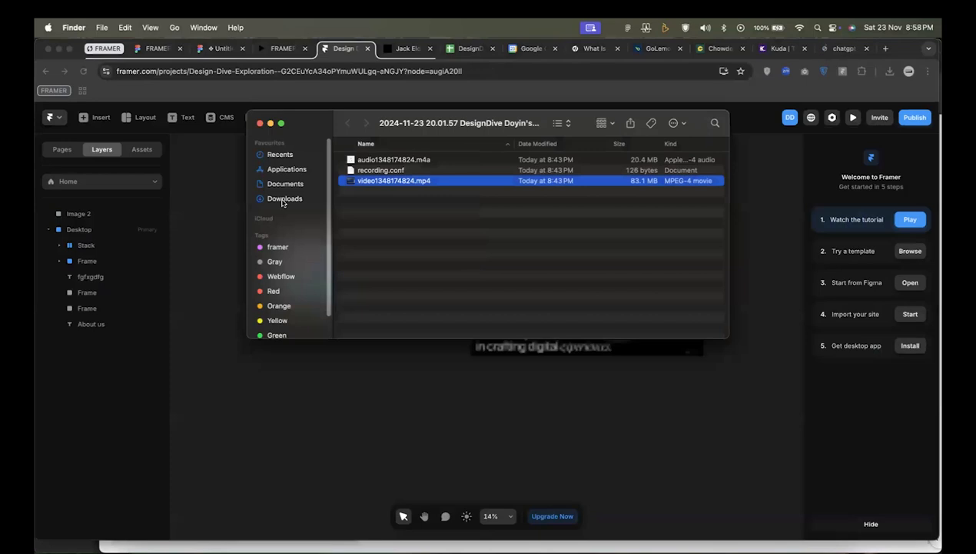
click(281, 198)
scroll(429, 158, up, 15)
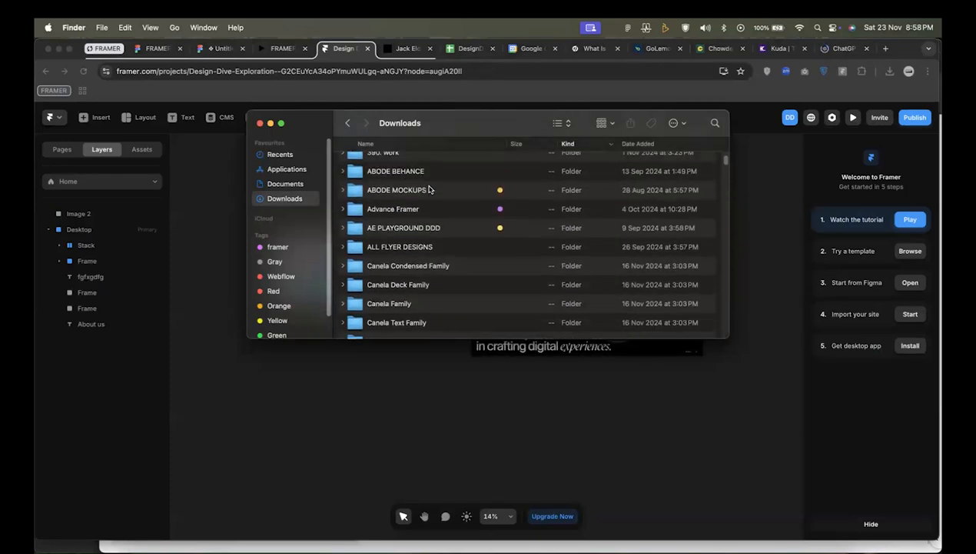
click(635, 144)
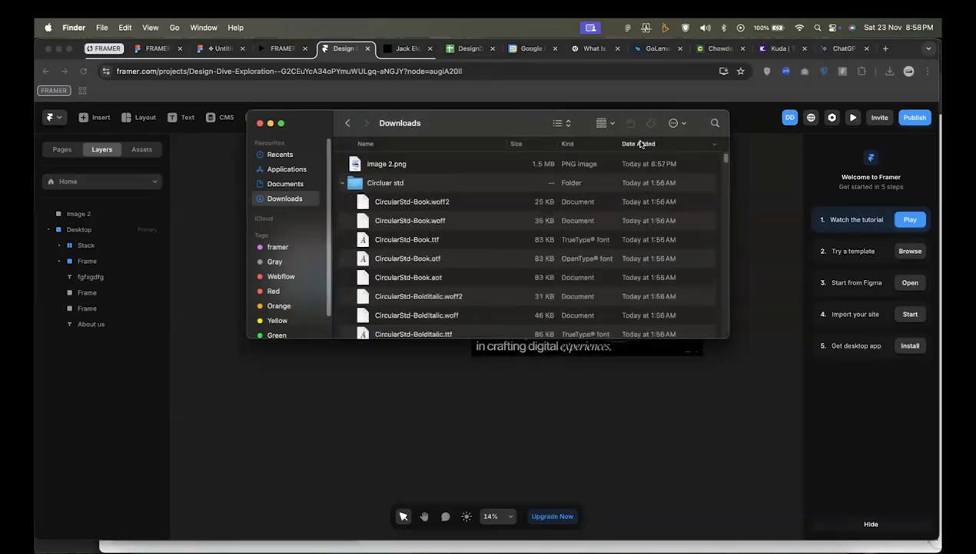
click(464, 169)
drag(464, 169, 388, 403)
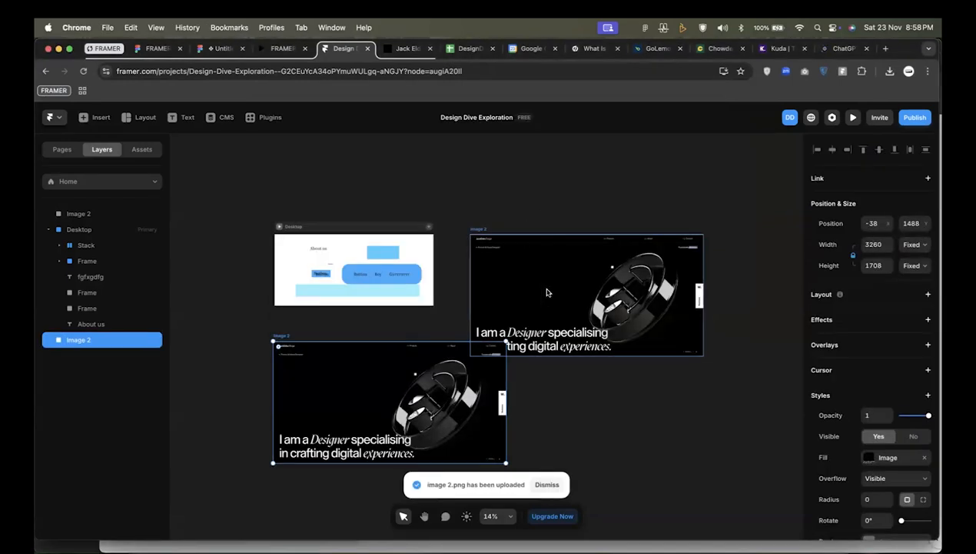
key(BackSpace)
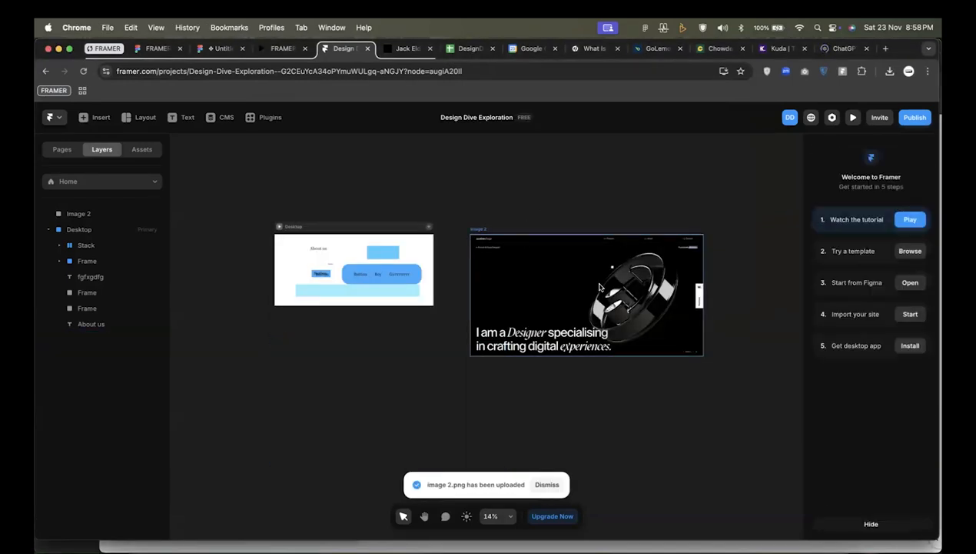
Move Image 2 closer to the Desktop frame, to X 2462 and Y -216, and dismiss the clipboard access request.
drag(600, 287, 581, 272)
scroll(582, 272, left, 1)
scroll(581, 272, up, 5)
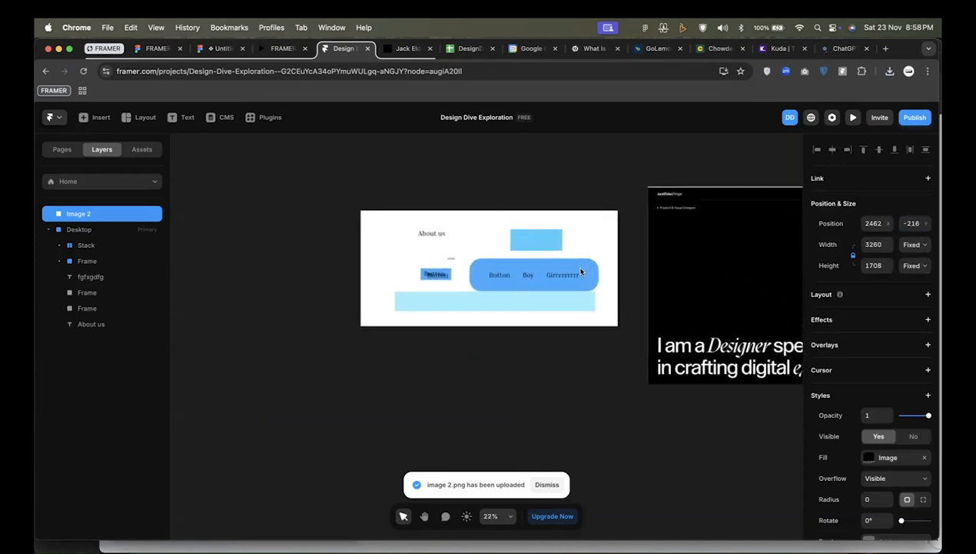
scroll(582, 270, up, 3)
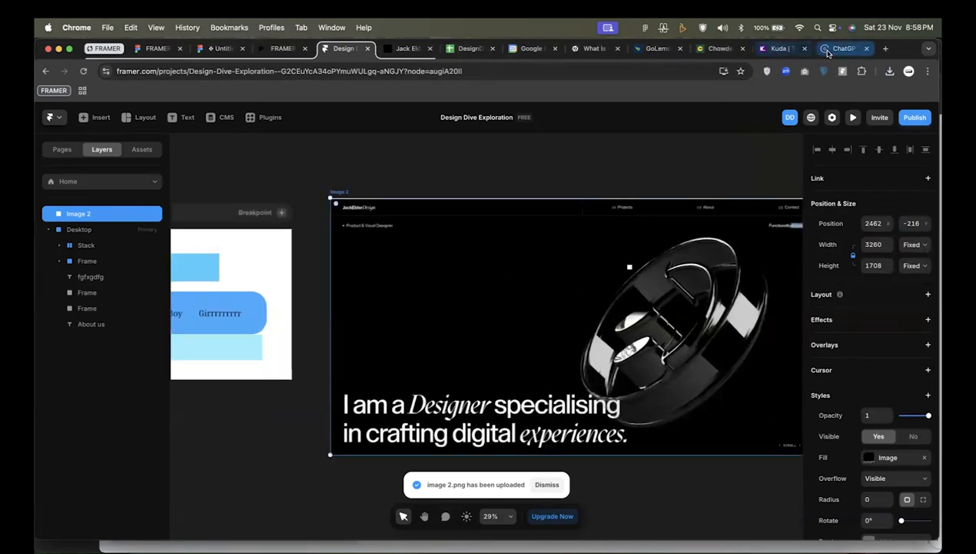
scroll(538, 356, left, 2)
scroll(553, 308, down, 3)
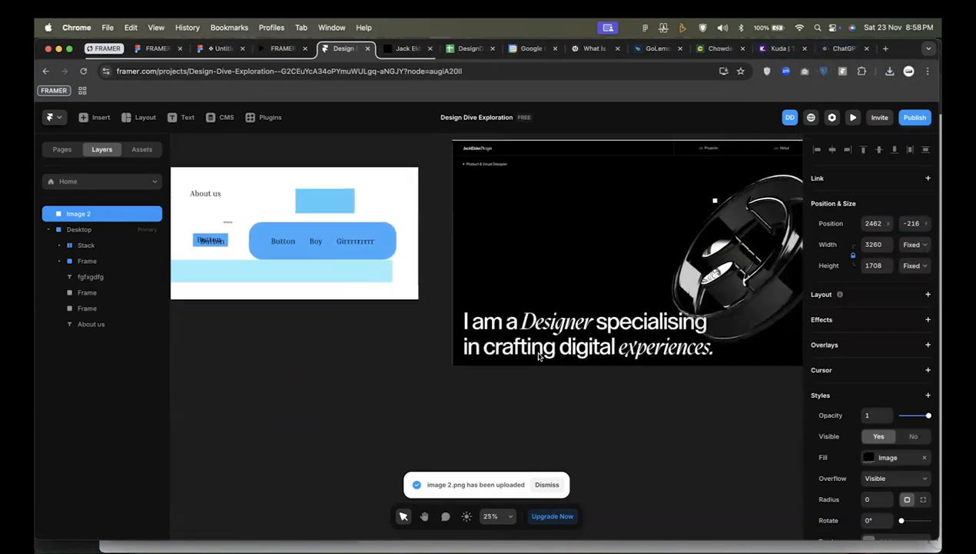
scroll(566, 261, right, 3)
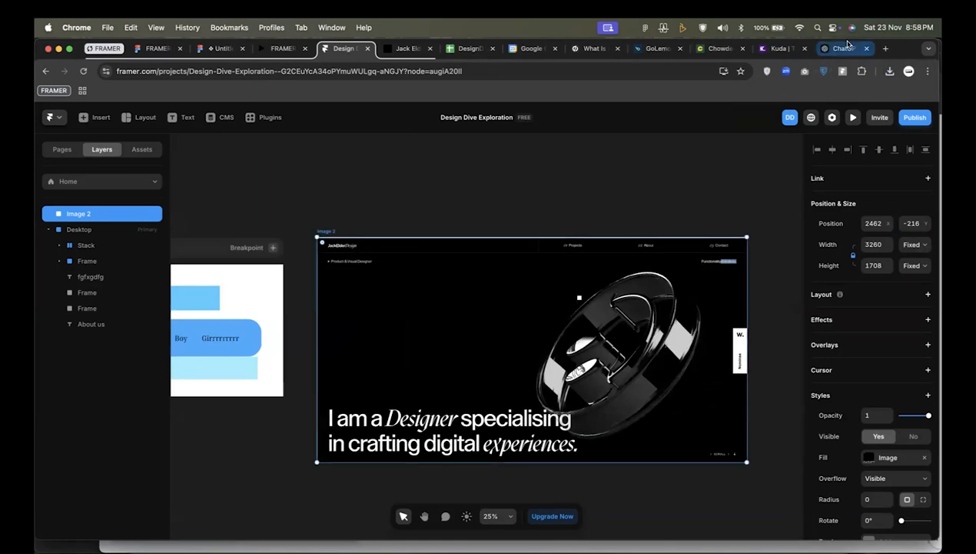
key(super+v)
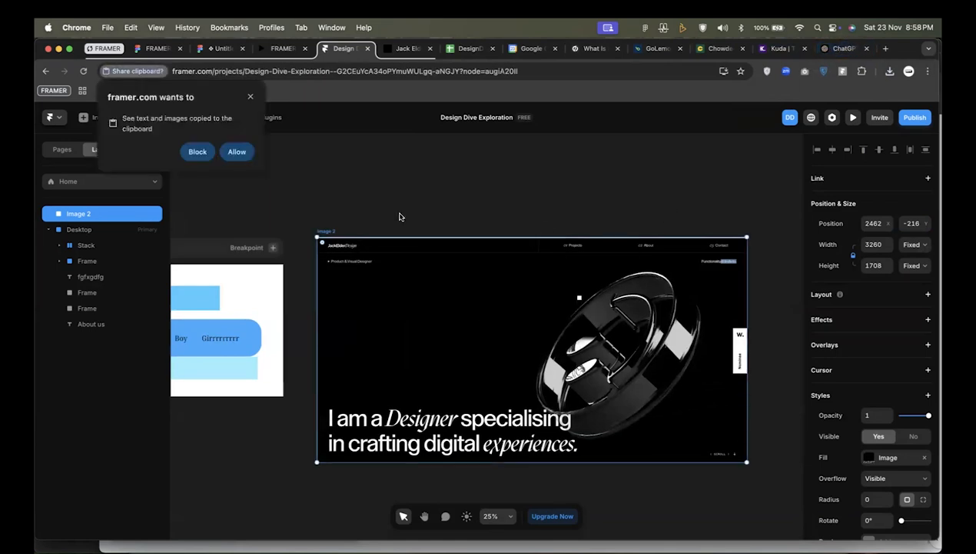
click(250, 97)
Start a new chat in ChatGPT, begin the prompt with "using this image as", and attach the copied hero screenshot.
click(833, 51)
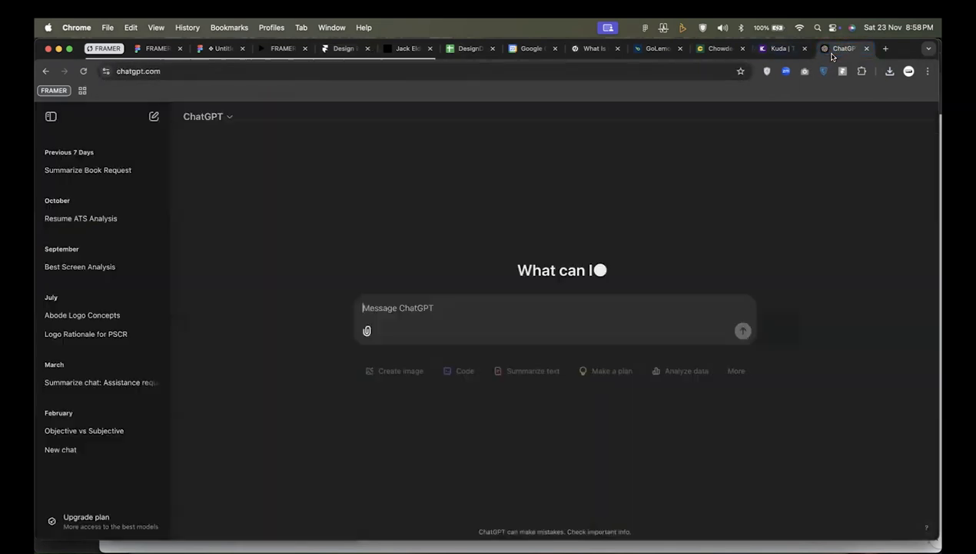
click(153, 116)
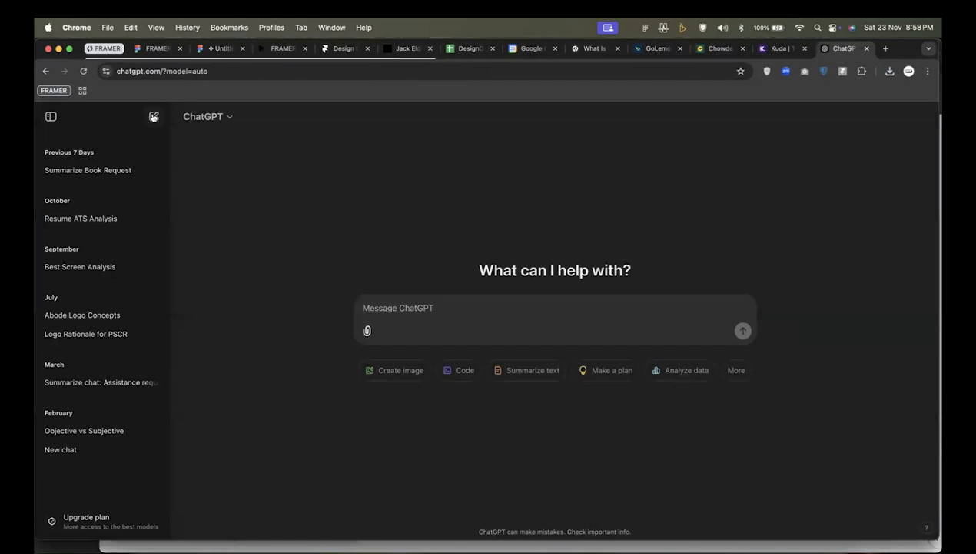
click(411, 303)
text(H)
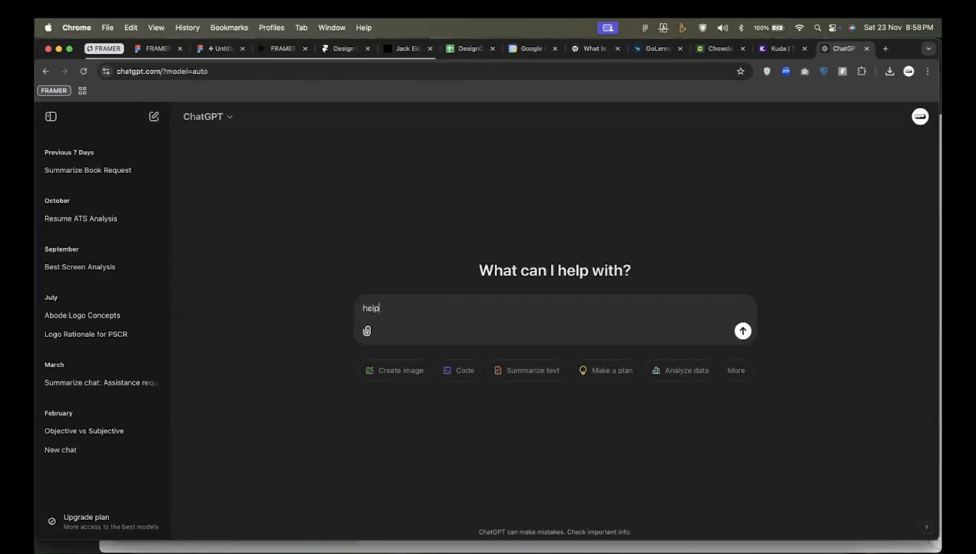
key(BackSpace)
key(BackSpace)
key(BackSpace)
key(BackSpace)
text(using this image as)
key(cmd+v)
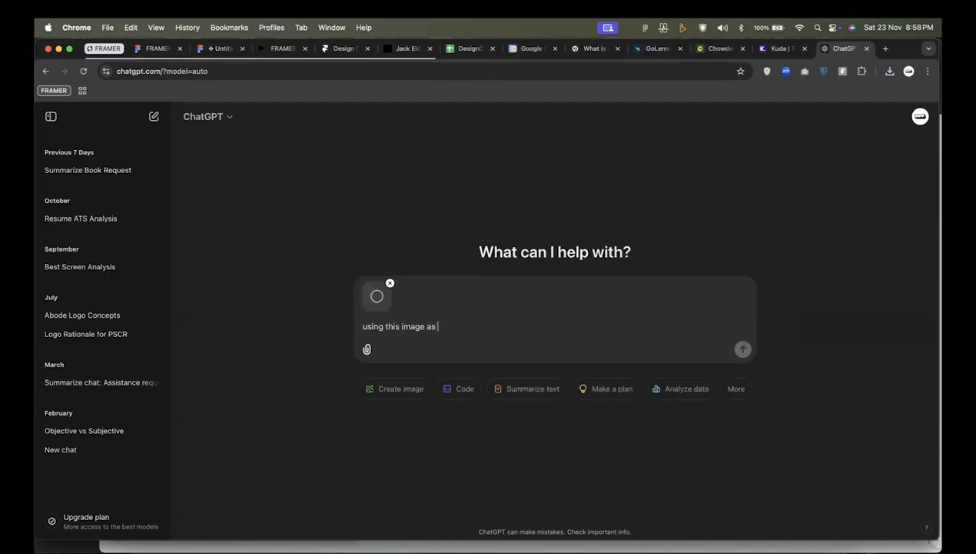
Continue the prompt with "a refrence, help me generate content for the hero section and navigation for a".
text(a)
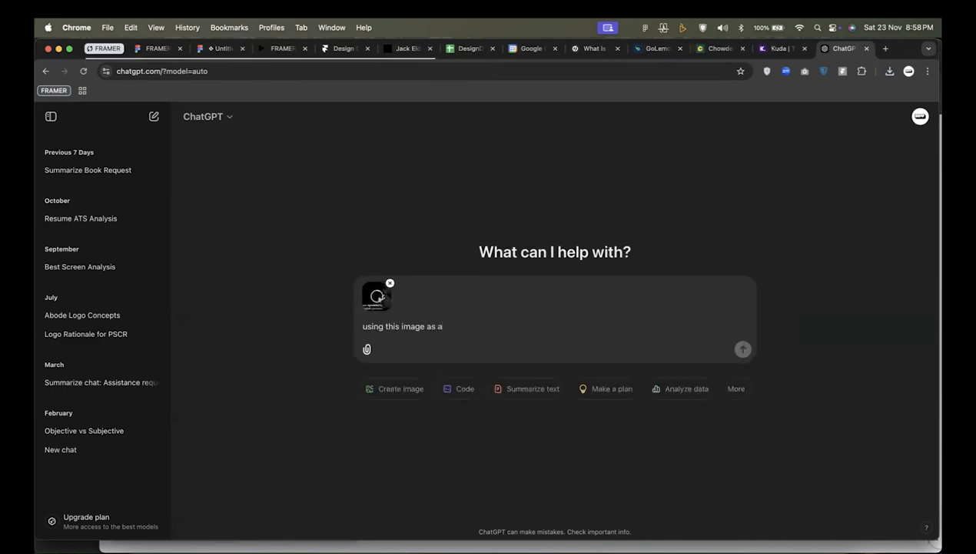
text( refrence, help mec)
key(BackSpace)
text(generate c)
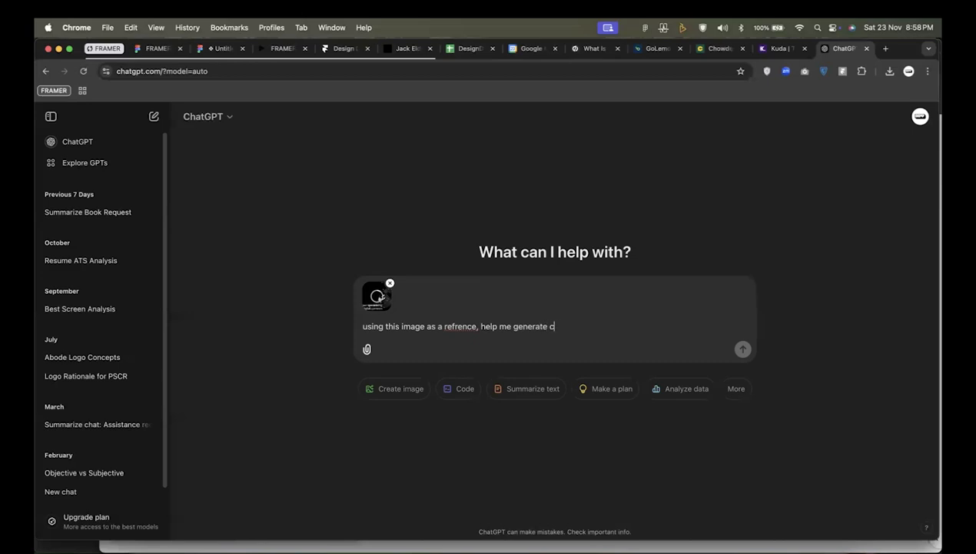
text(the hero section a)
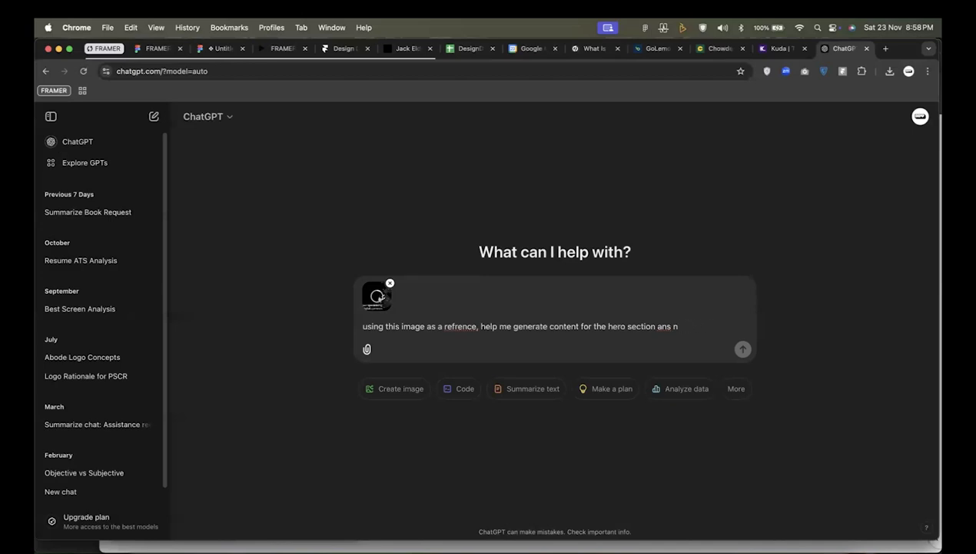
text(nd navigation for a)
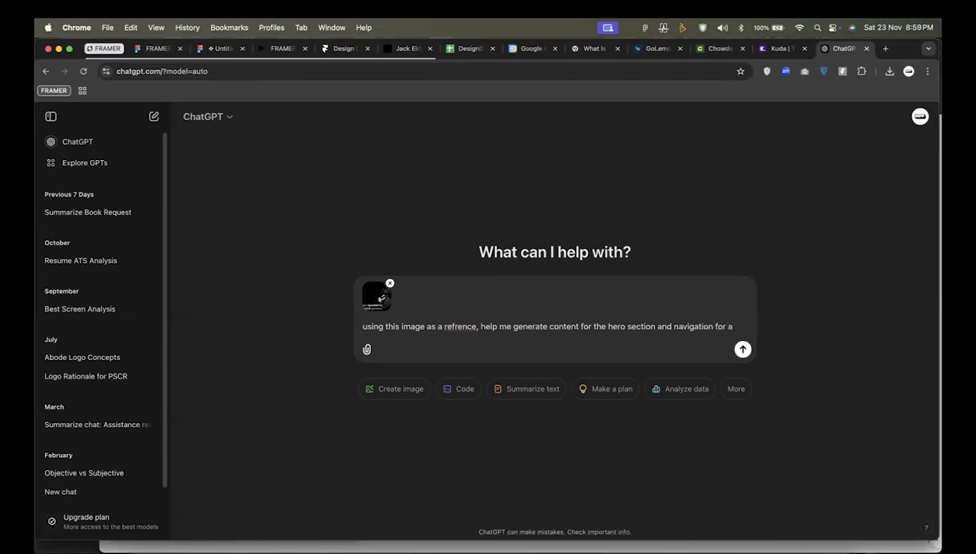
text( brand called design d)
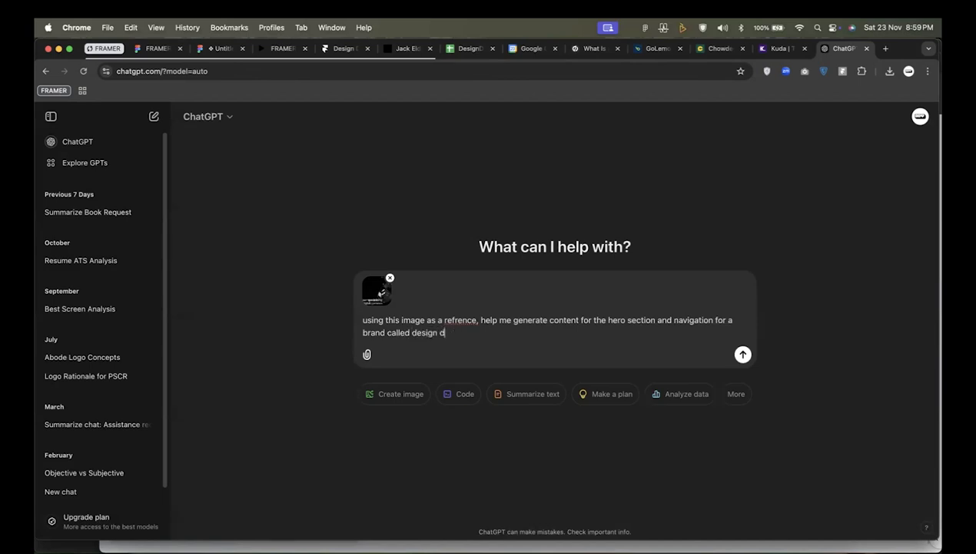
Add to the prompt the Design Dive brand name and the description "an educational platform that empowers designers".
text(h doyin, an educational platform th)
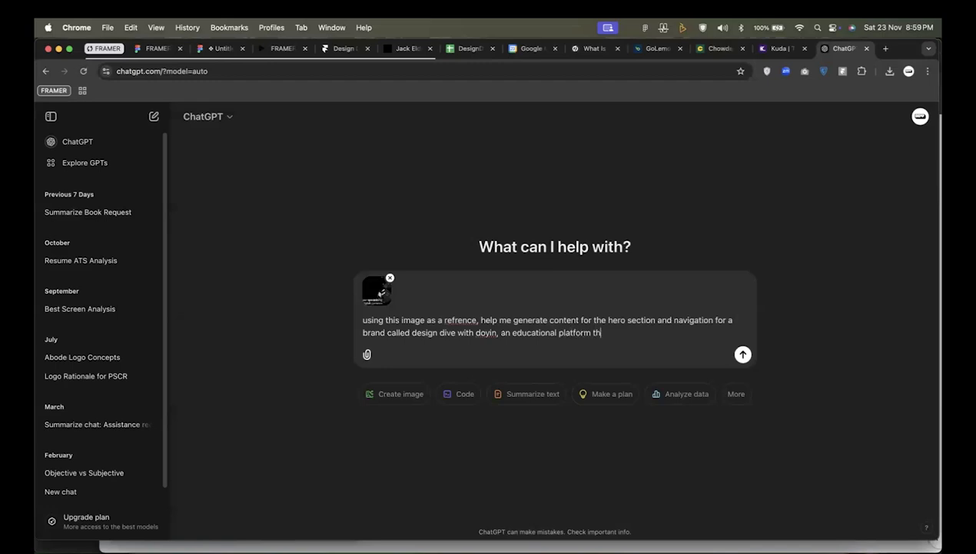
text(at empowers designers)
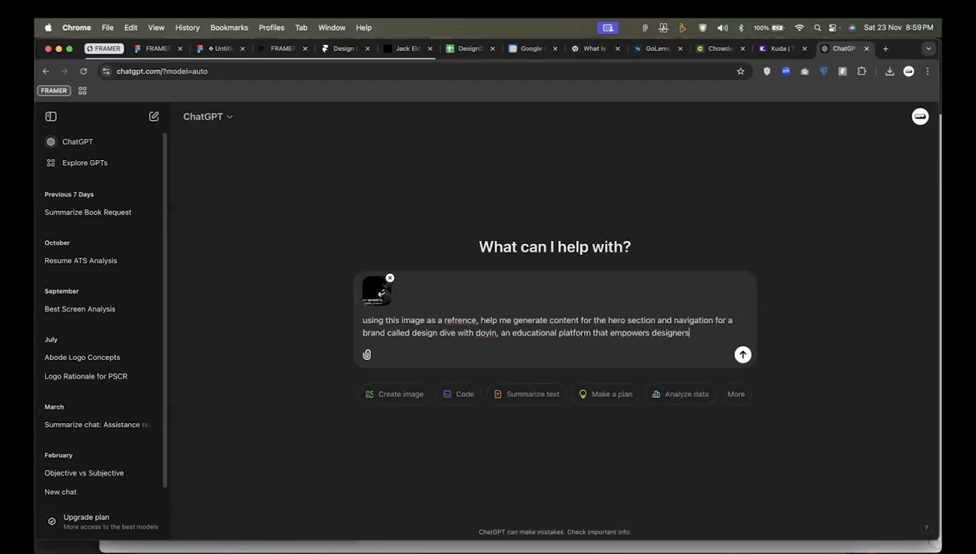
text(ep the text simple anc con)
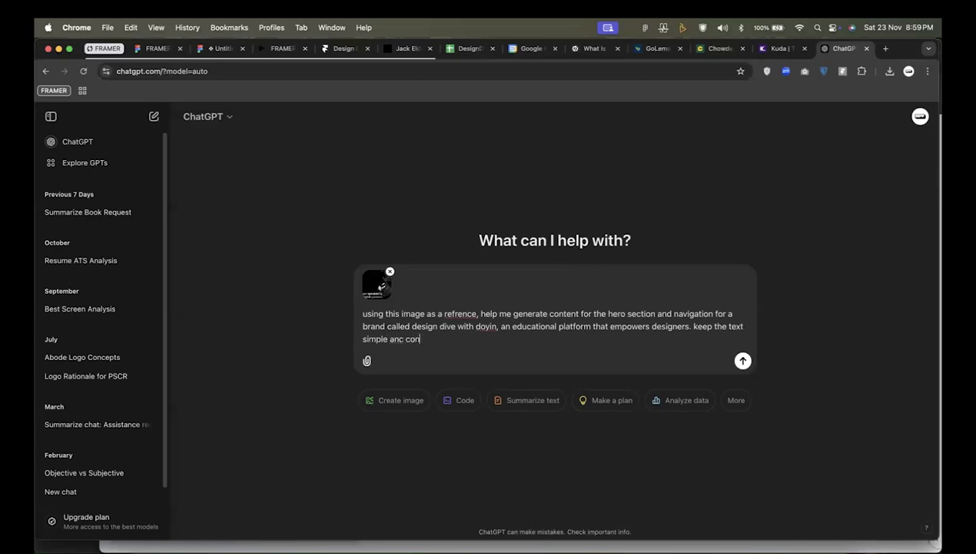
text(cise and dollow the refrence in the image)
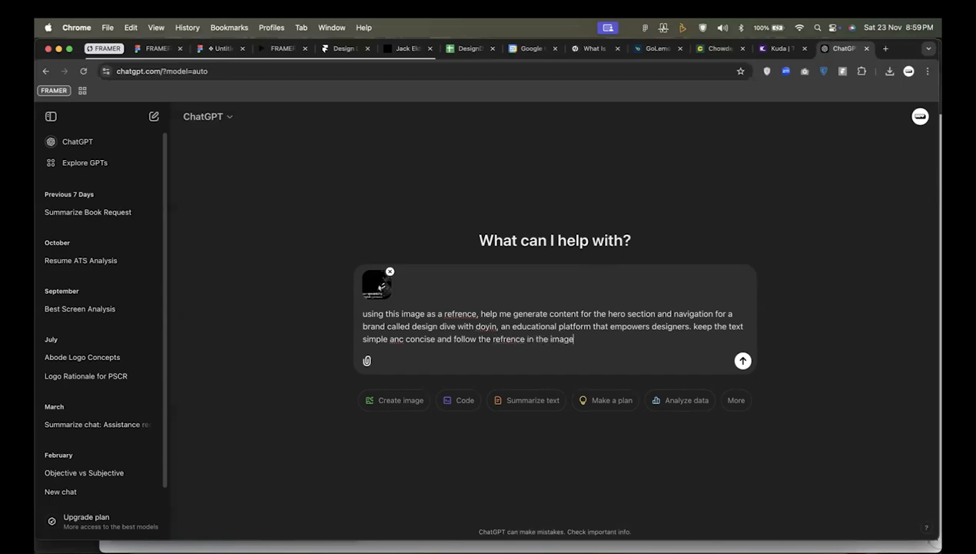
Finish the prompt with "keep the text simple anc concise and follow the refrence in the image" and send it.
key(Return)
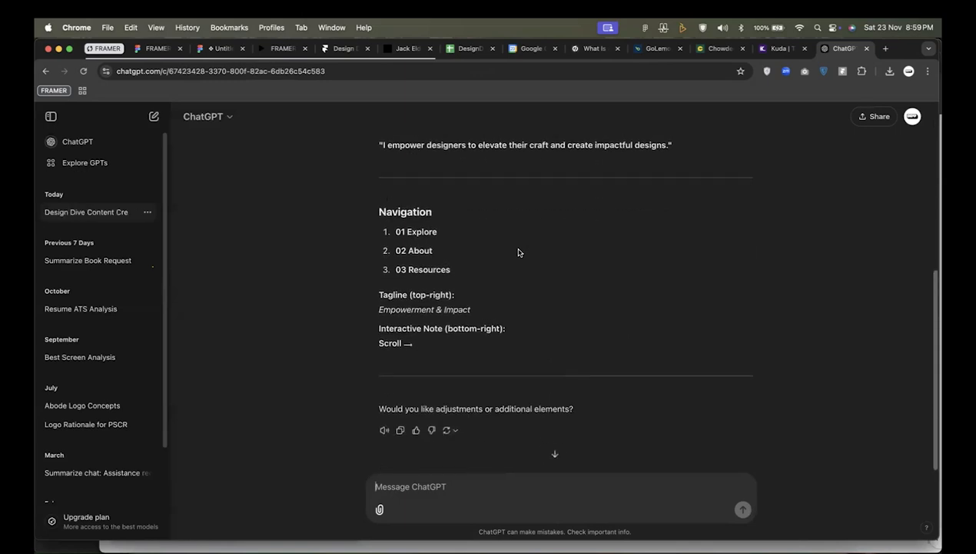
Review the generated hero section and navigation content in ChatGPT's answer and copy the whole response.
scroll(517, 252, up, 2)
scroll(516, 253, up, 3)
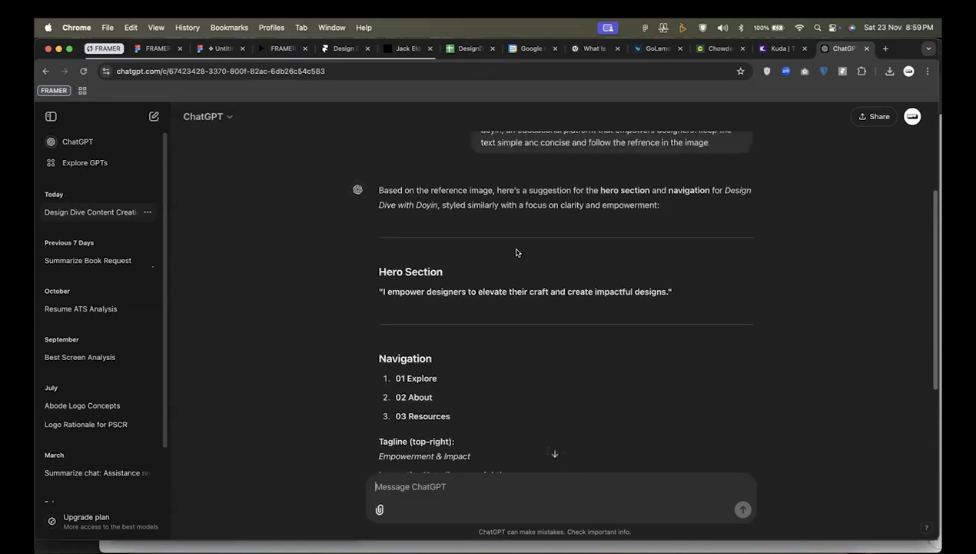
scroll(500, 308, down, 2)
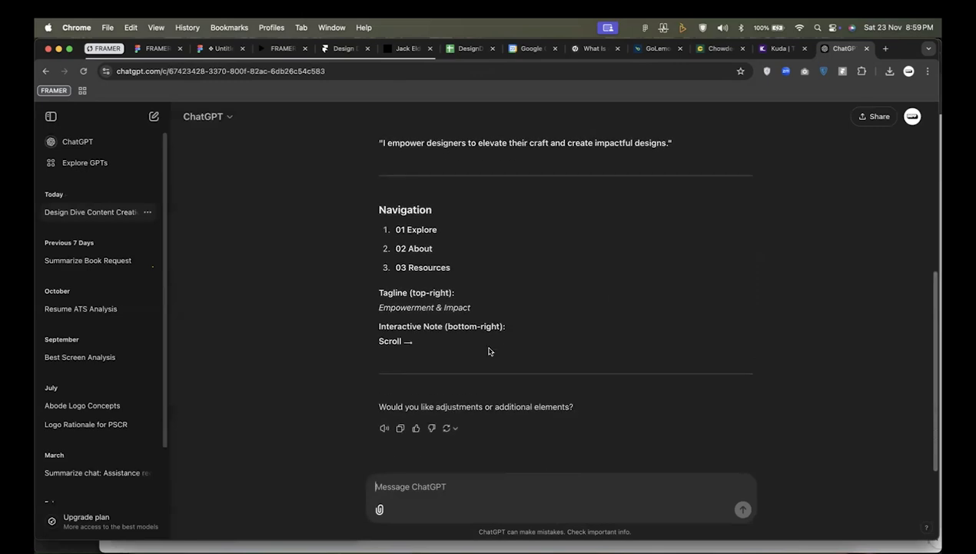
scroll(435, 261, up, 2)
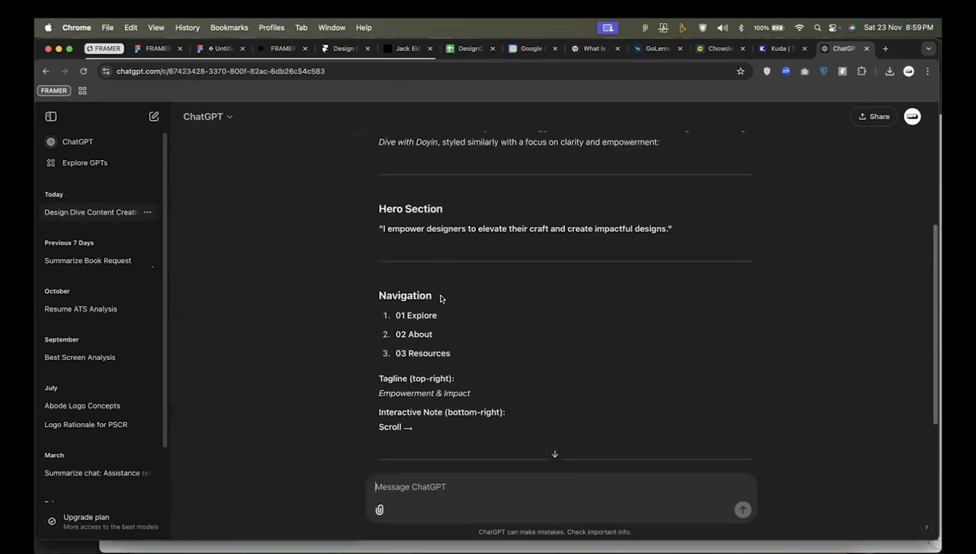
scroll(470, 411, down, 2)
click(400, 427)
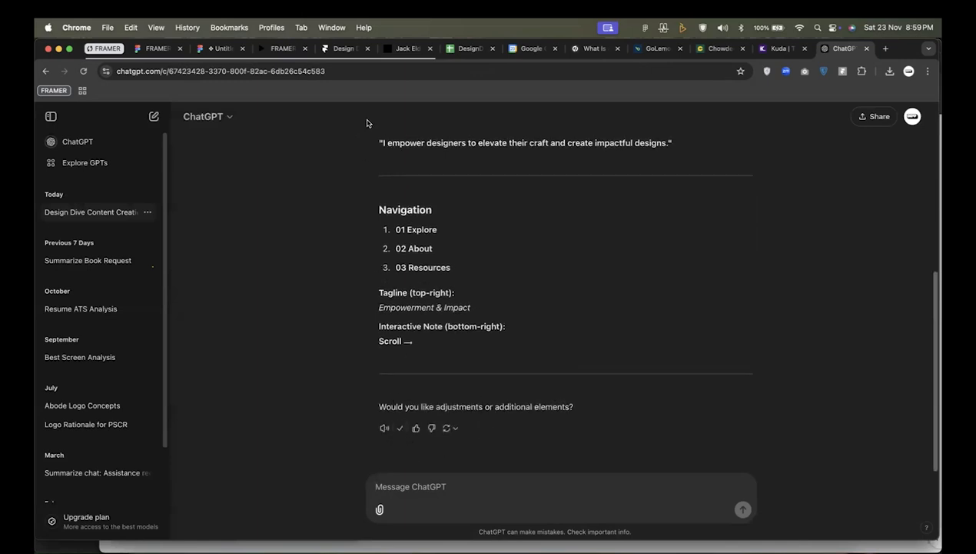
Switch to Framer, paste the copied ChatGPT response as a text layer on the canvas, and place it left of the Desktop frame.
click(343, 52)
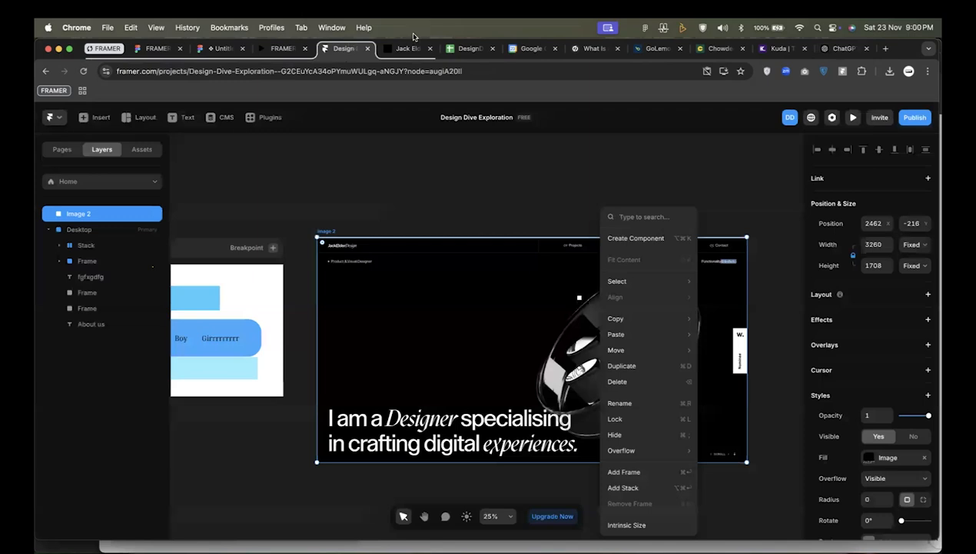
click(458, 226)
scroll(638, 188, left, 10)
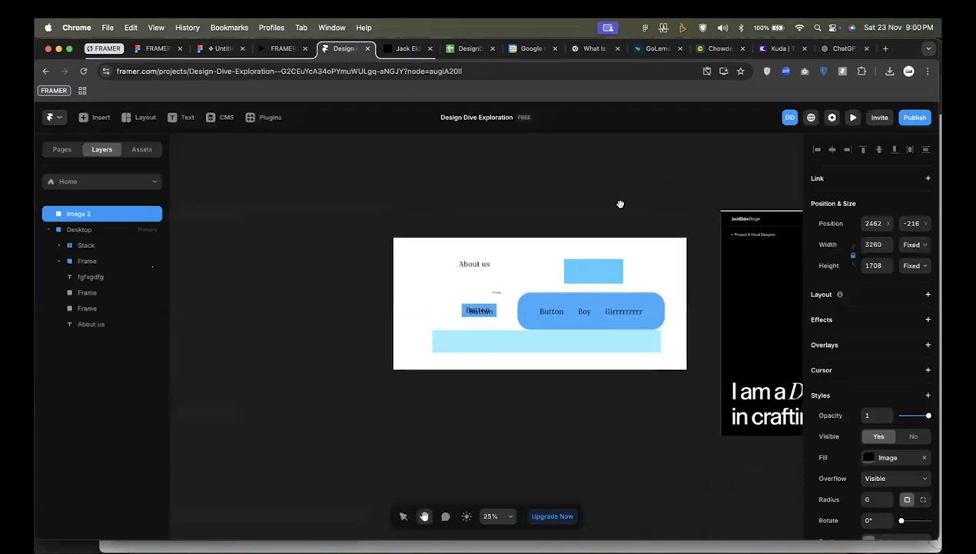
scroll(621, 204, left, 4)
key(t)
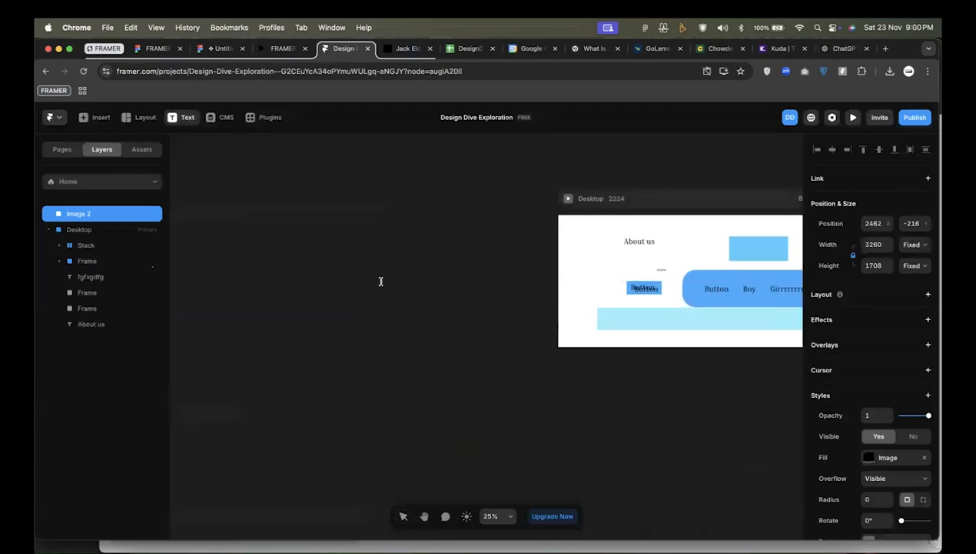
scroll(382, 280, down, 5)
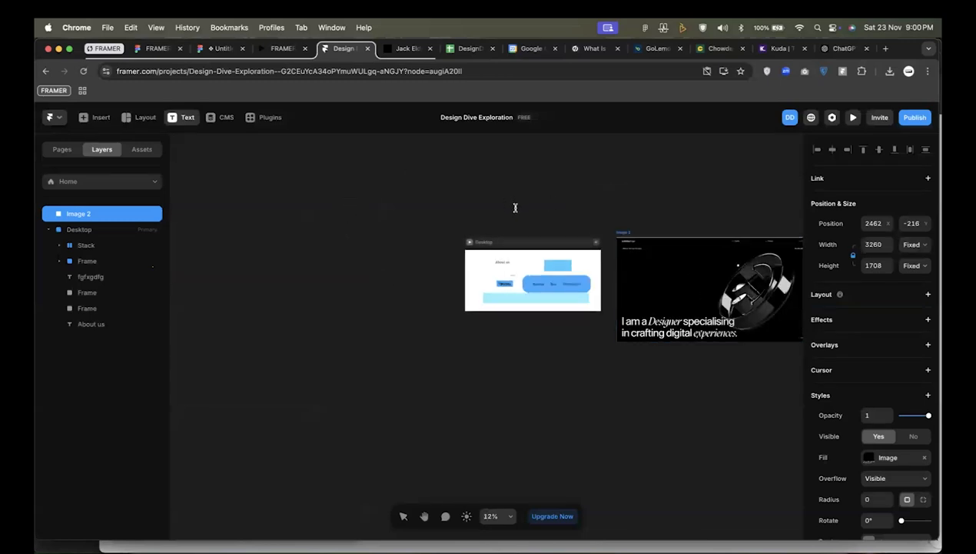
scroll(481, 251, down, 2)
scroll(481, 251, up, 2)
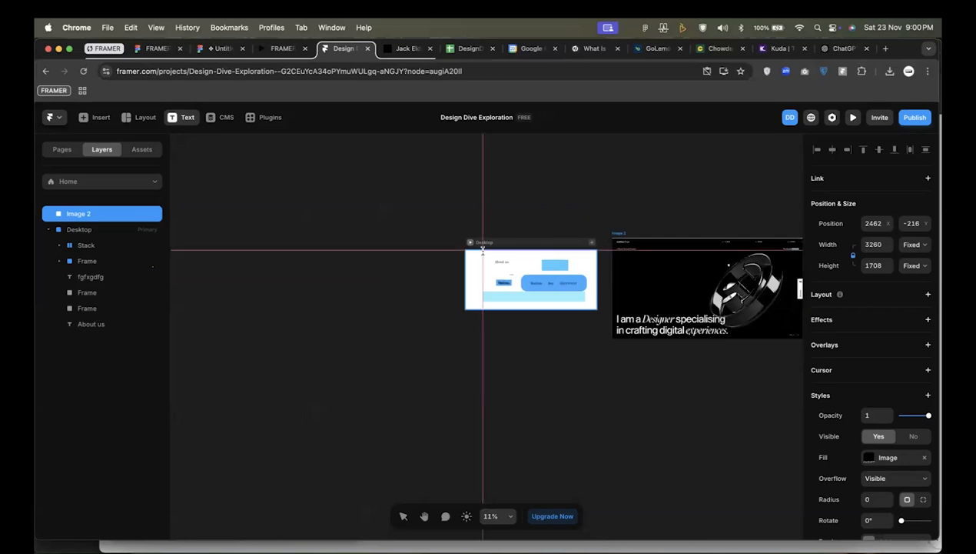
scroll(481, 249, down, 2)
scroll(481, 247, up, 10)
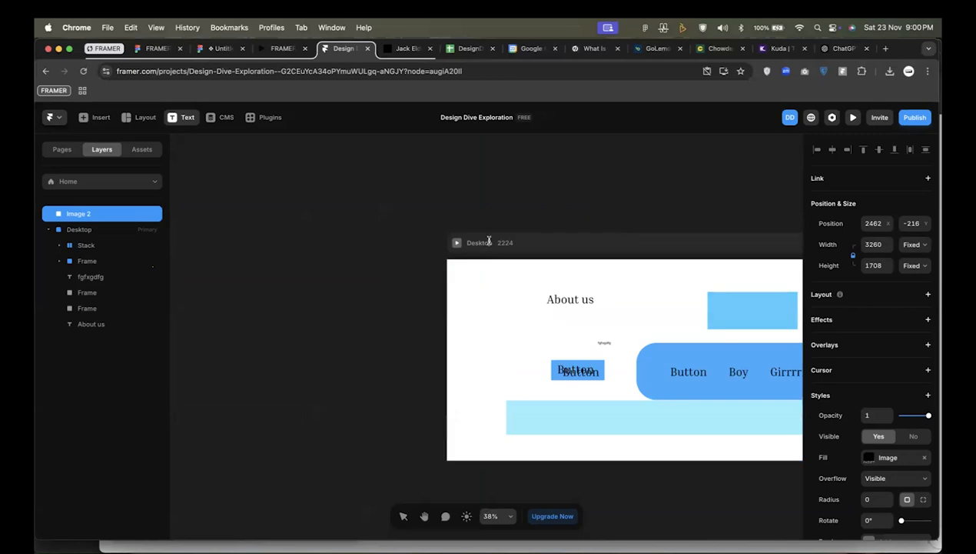
scroll(380, 251, up, 2)
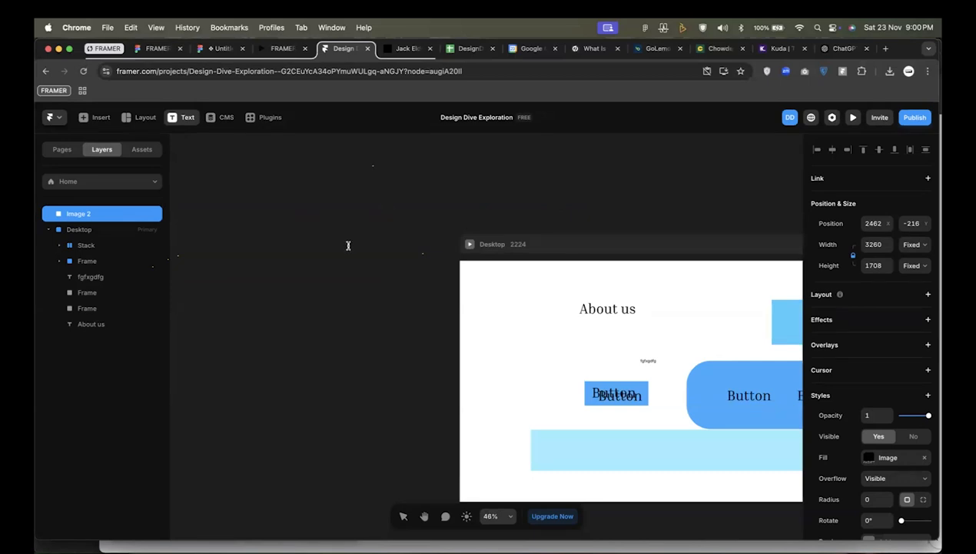
click(289, 242)
key(super+v)
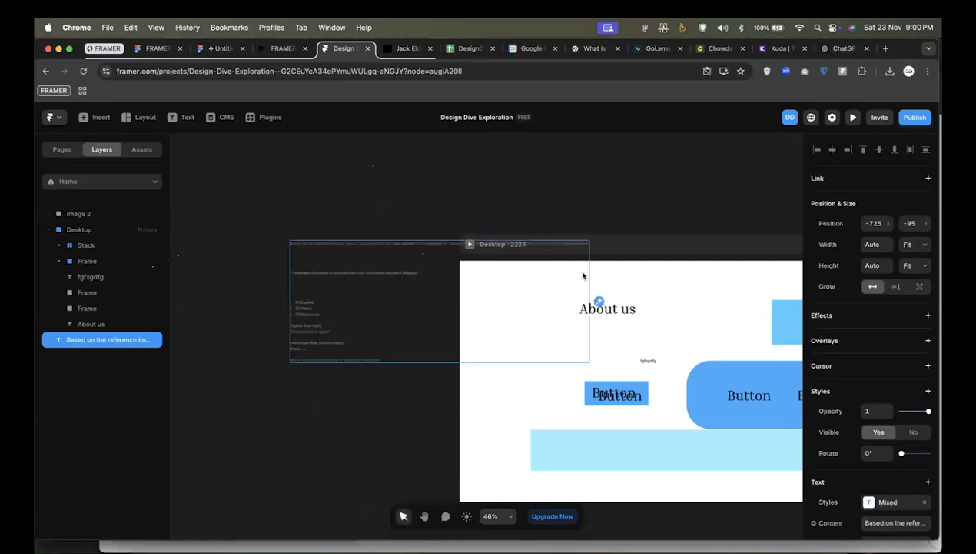
drag(311, 272, 193, 301)
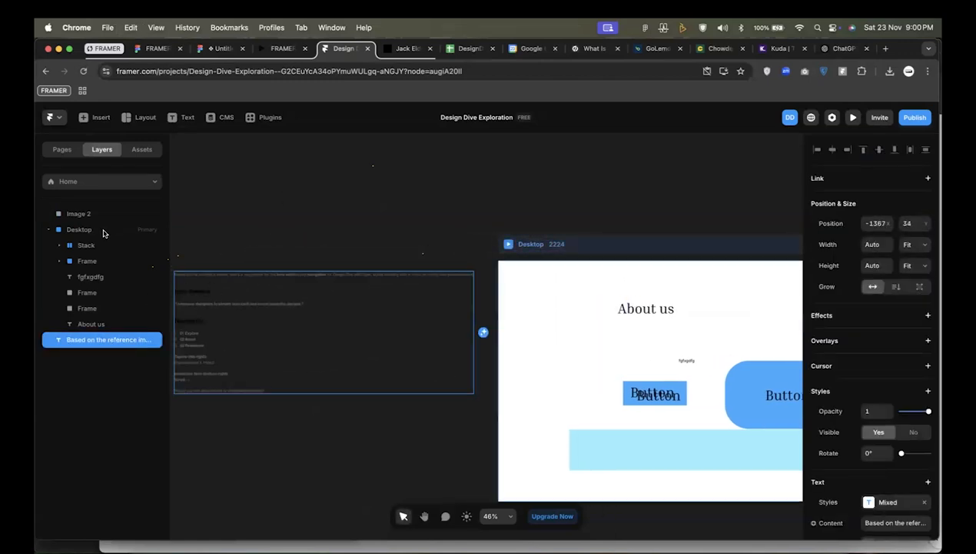
Delete all the practice elements inside the Desktop frame, from the Stack through the About us text.
click(47, 230)
click(76, 214)
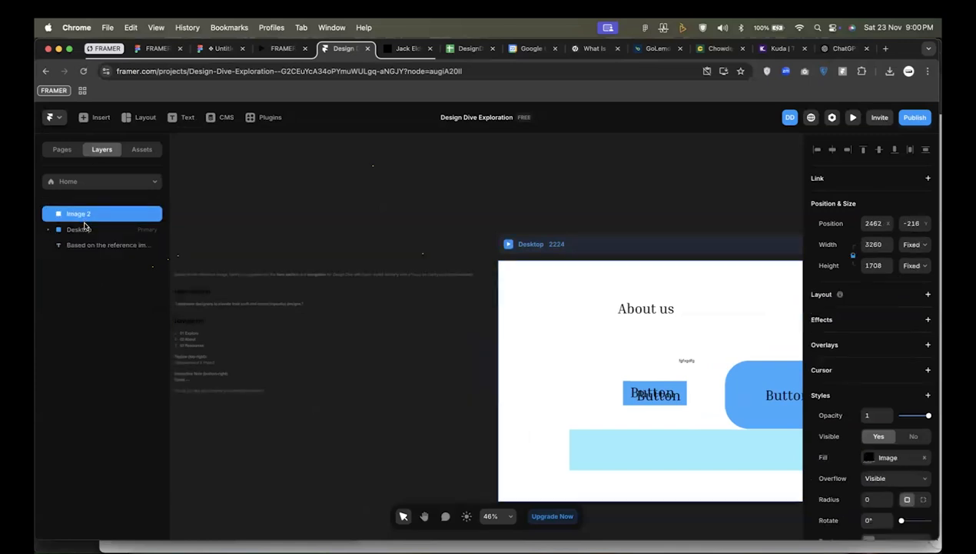
click(82, 229)
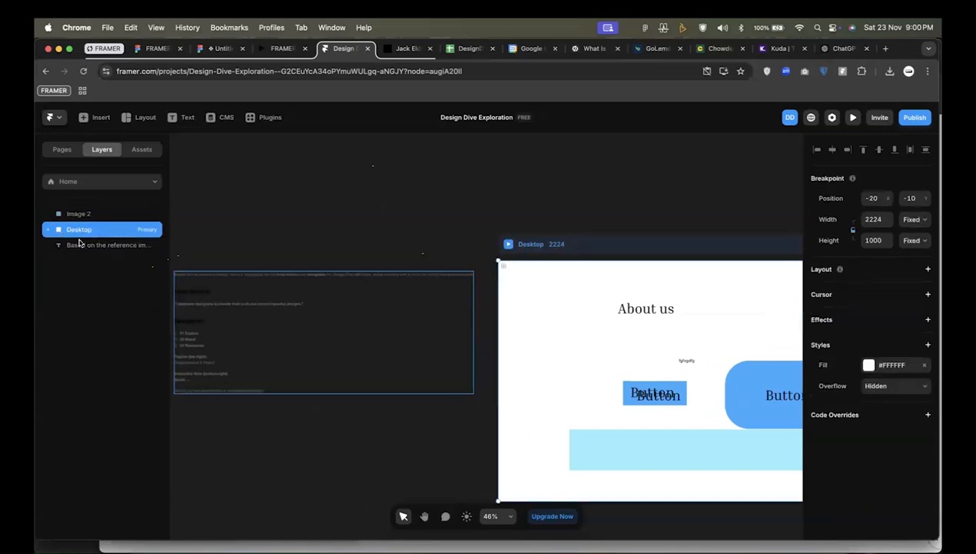
click(96, 247)
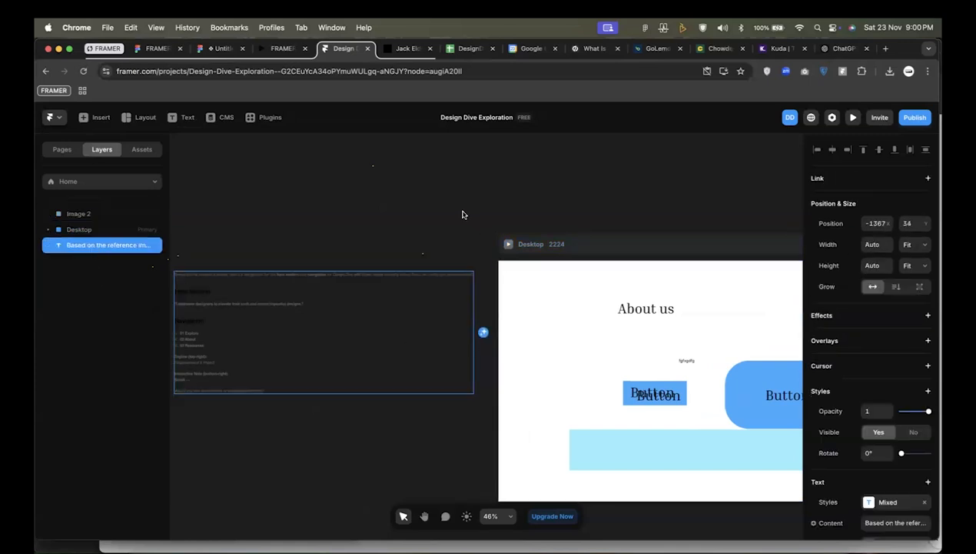
click(507, 205)
key(h)
drag(651, 199, 388, 201)
key(v)
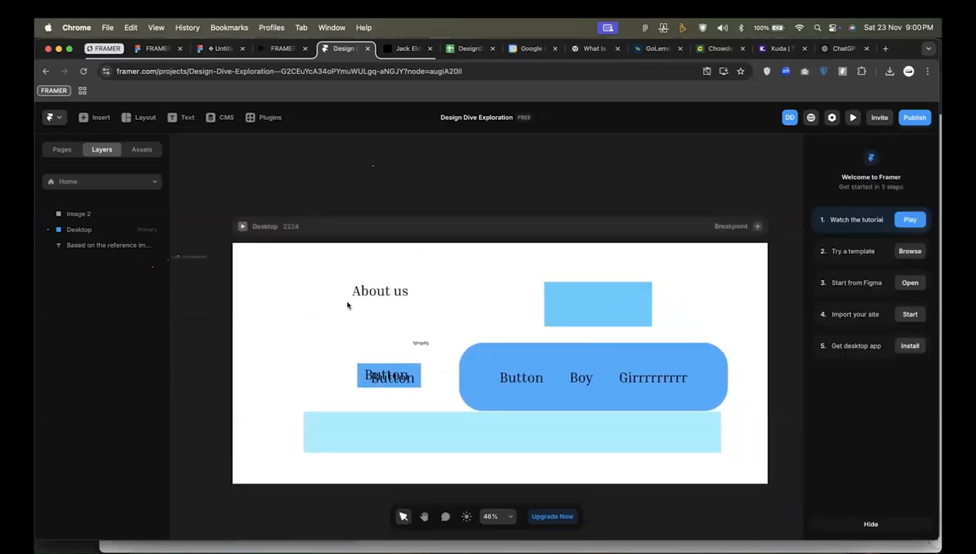
click(50, 229)
click(81, 245)
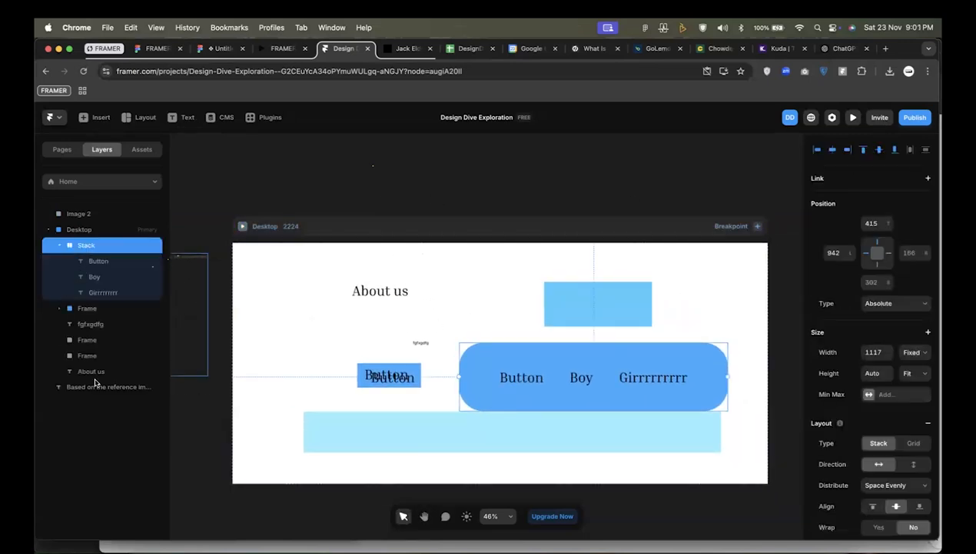
shift+click(94, 371)
key(BackSpace)
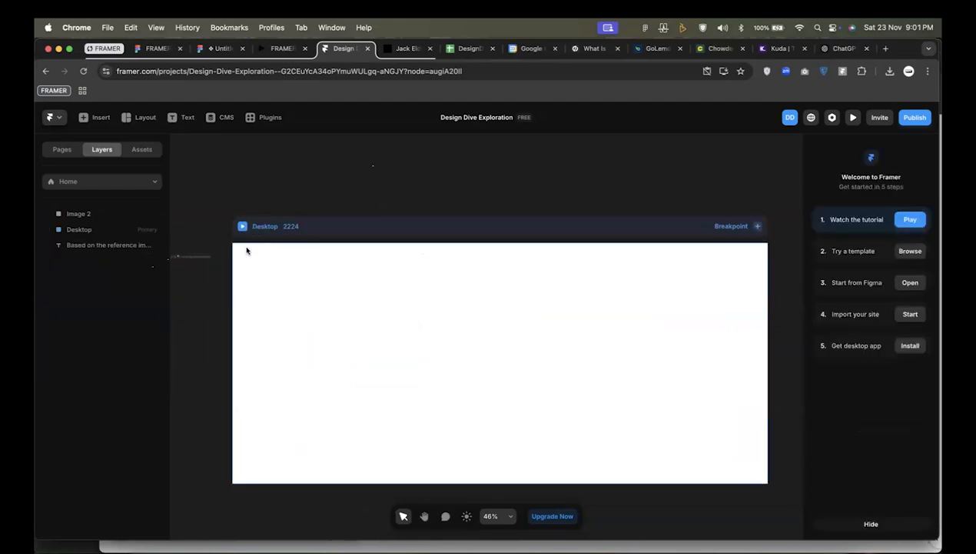
Add a vertical Stack layout to the empty Desktop frame.
click(91, 228)
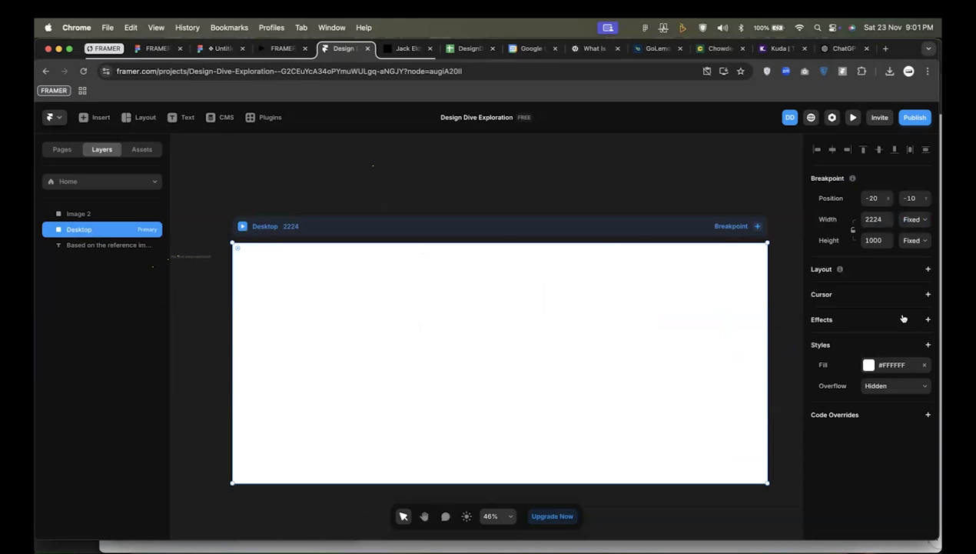
click(928, 268)
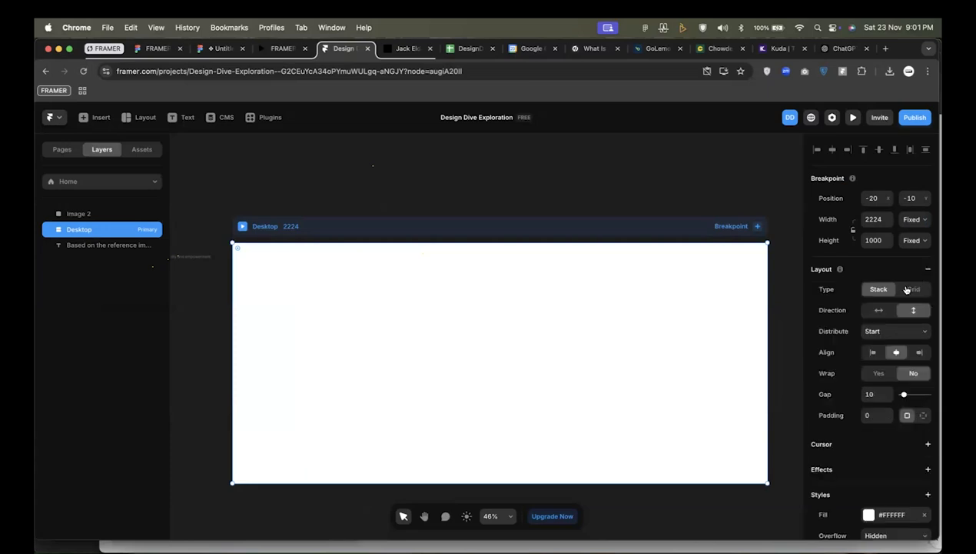
scroll(451, 265, left, 3)
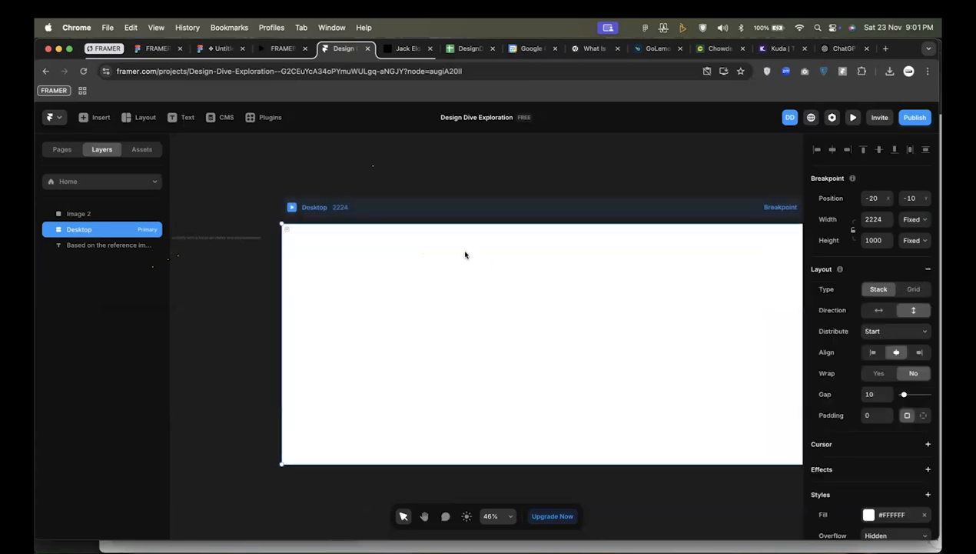
Try to change the sizing mode of the Desktop frame's height.
click(914, 241)
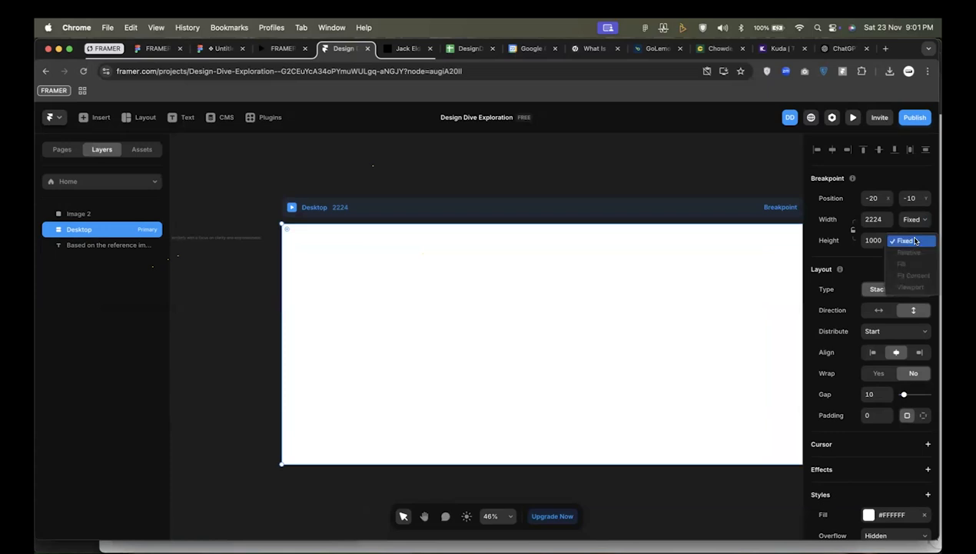
click(916, 241)
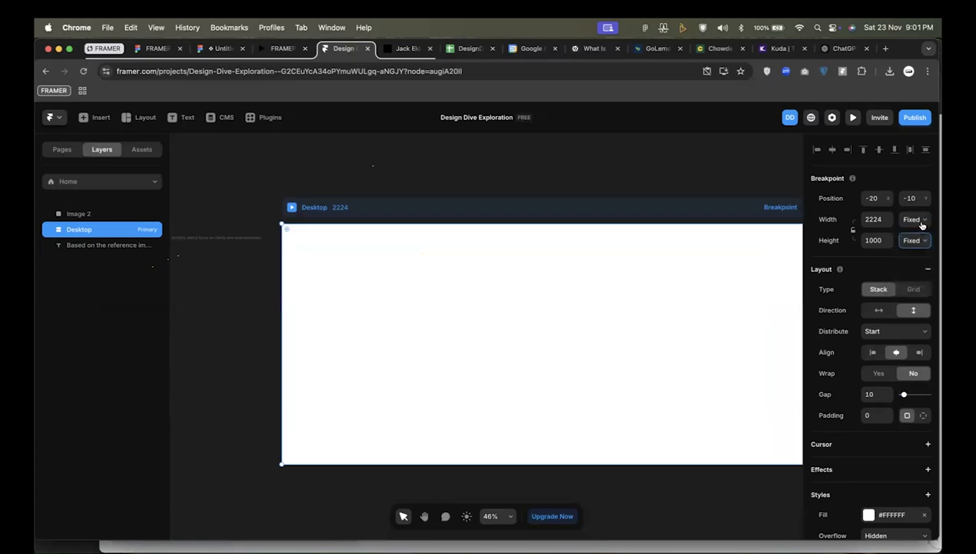
click(917, 241)
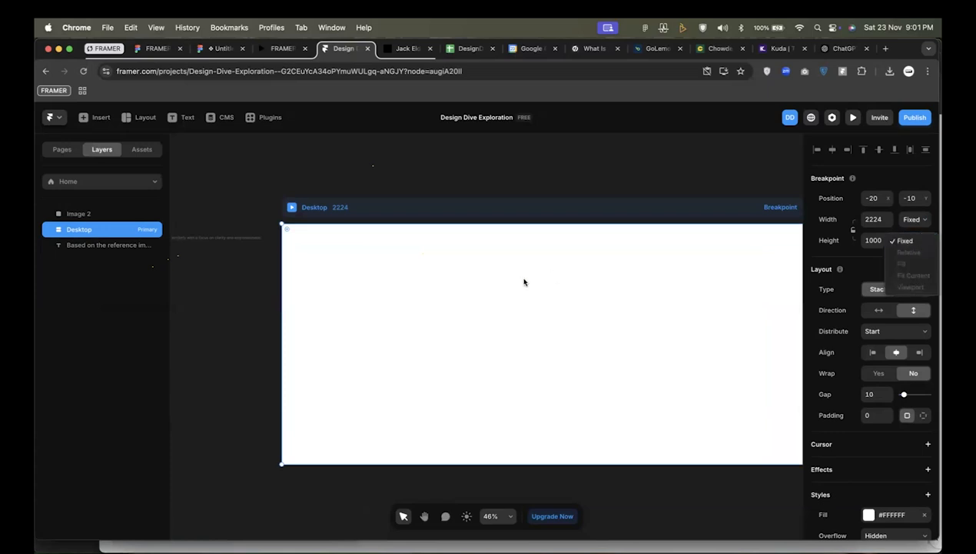
click(51, 231)
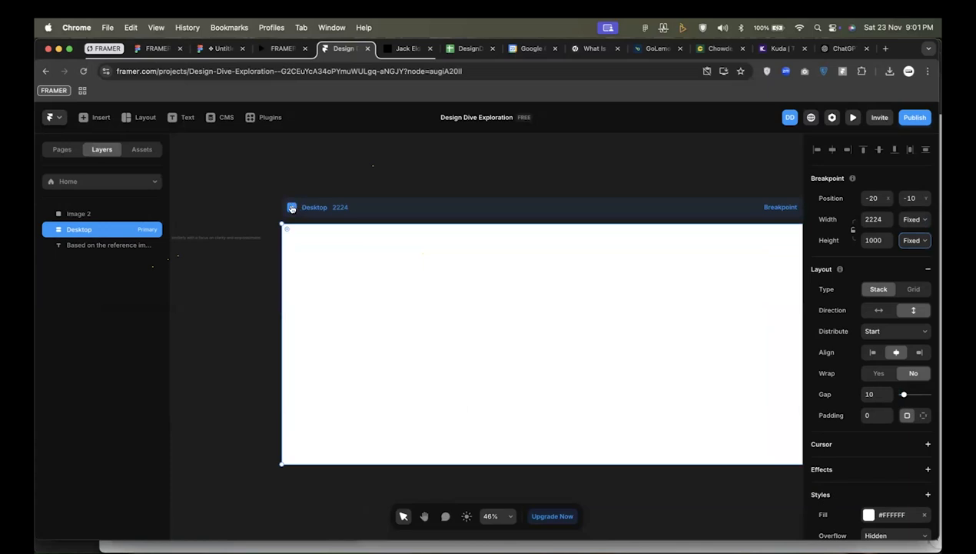
Draw a frame about 2149 by 159 across the top of the Desktop frame and give it a horizontal Stack layout.
click(257, 209)
click(289, 224)
key(f)
drag(281, 237, 792, 277)
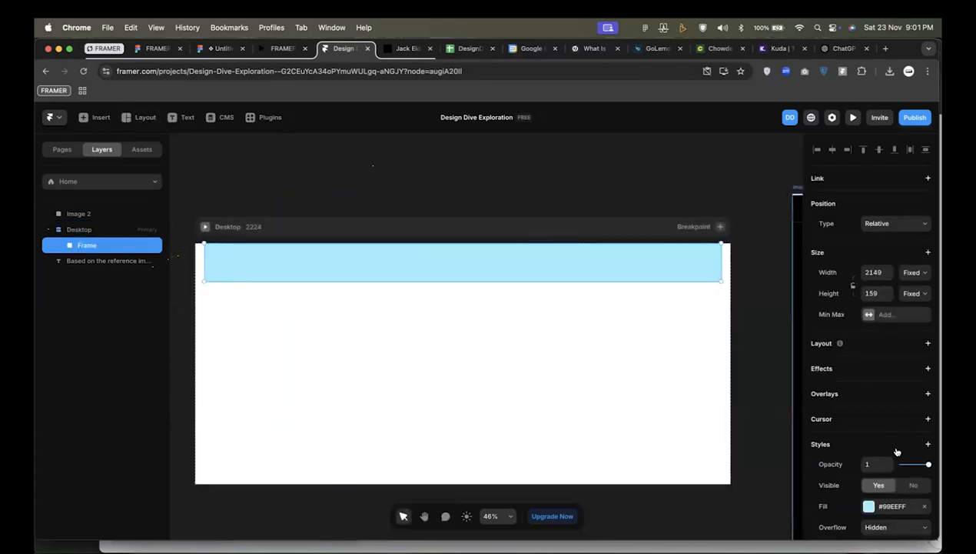
scroll(890, 449, down, 2)
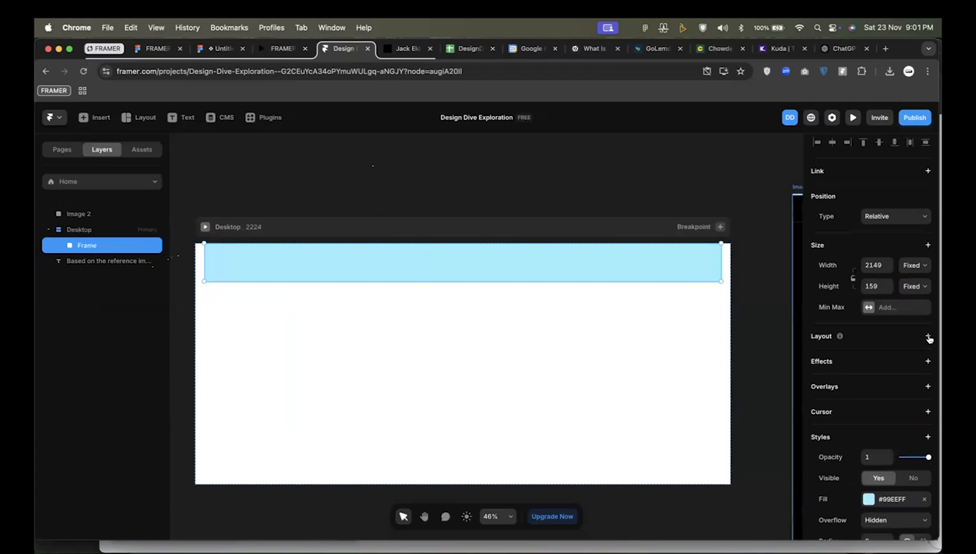
click(928, 336)
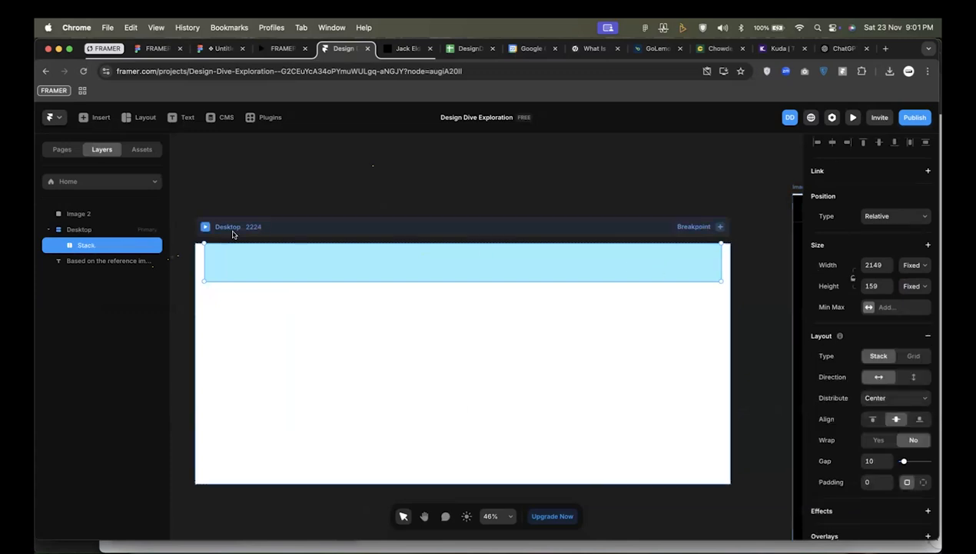
Set the Desktop frame's height to Fit Content and the inner stack's width to Fill.
click(266, 226)
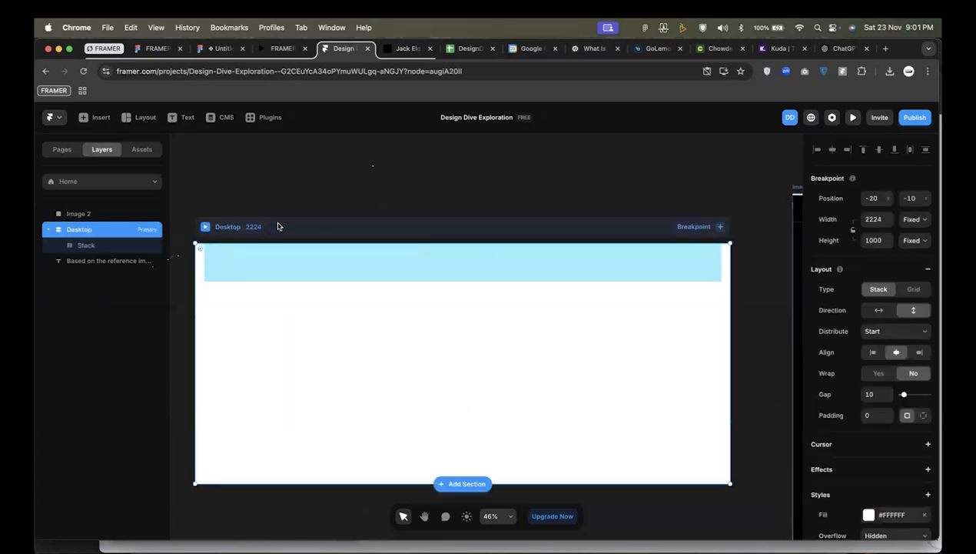
click(913, 241)
click(913, 274)
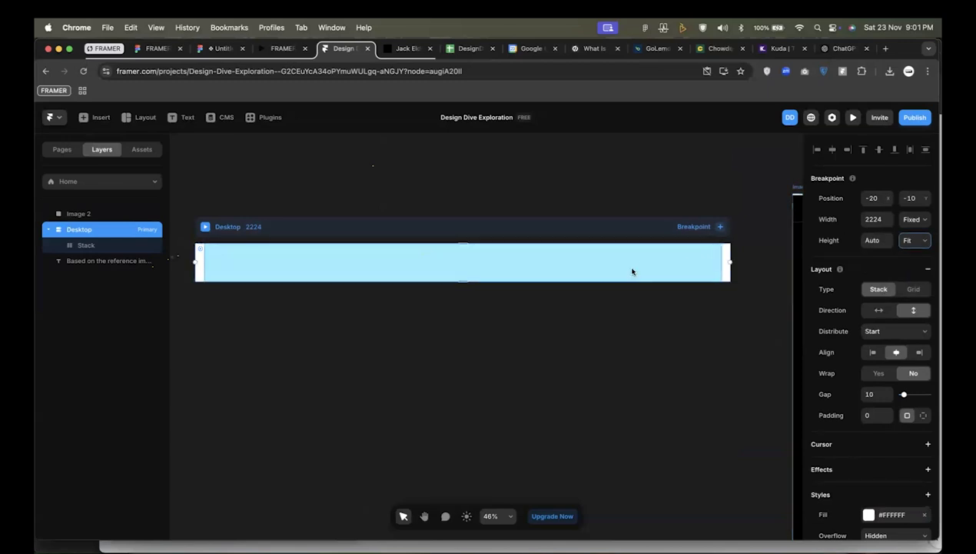
click(606, 280)
click(910, 266)
click(909, 288)
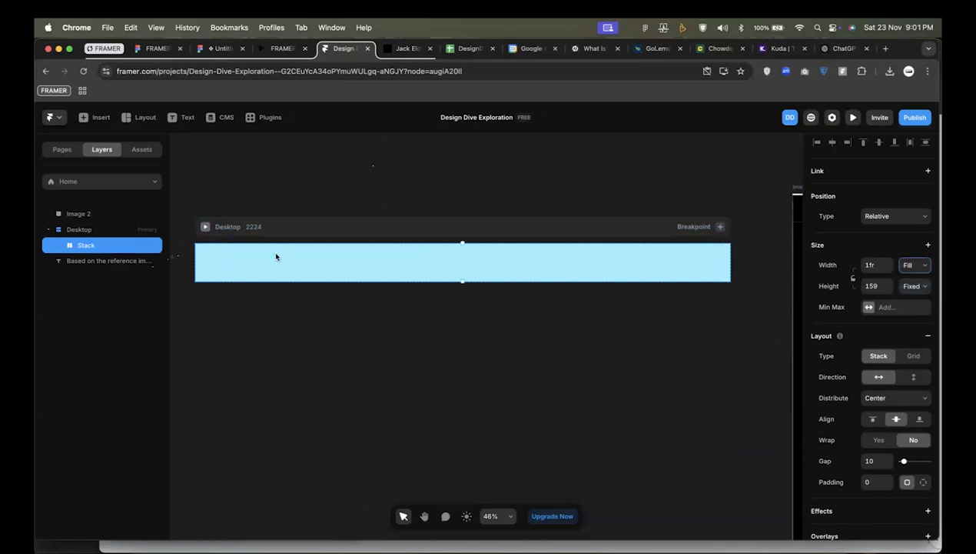
Move the reference image beside the Desktop frame with their top edges level, at about X 2292, Y -10.
scroll(279, 268, left, 4)
scroll(347, 220, down, 3)
scroll(347, 220, down, 2)
scroll(349, 221, right, 4)
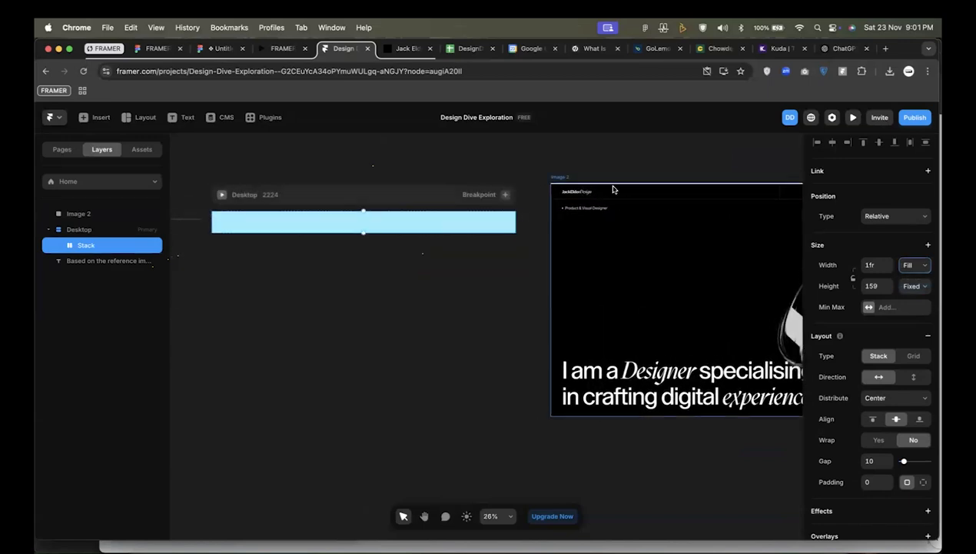
click(604, 222)
drag(605, 221, 590, 212)
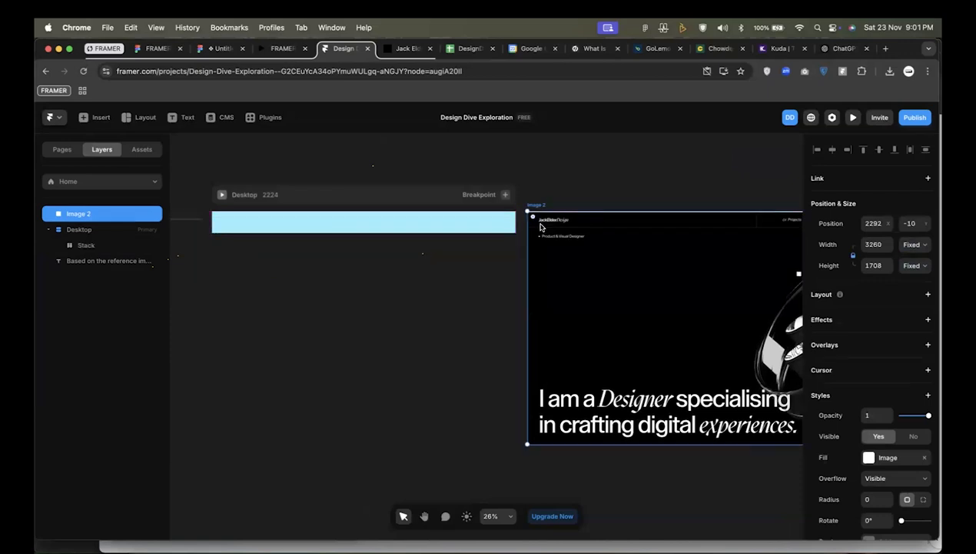
Switch to the FRAMER PRACTICE file in Figma and examine the hero wireframes for the navigation, text and background layout.
scroll(392, 223, left, 5)
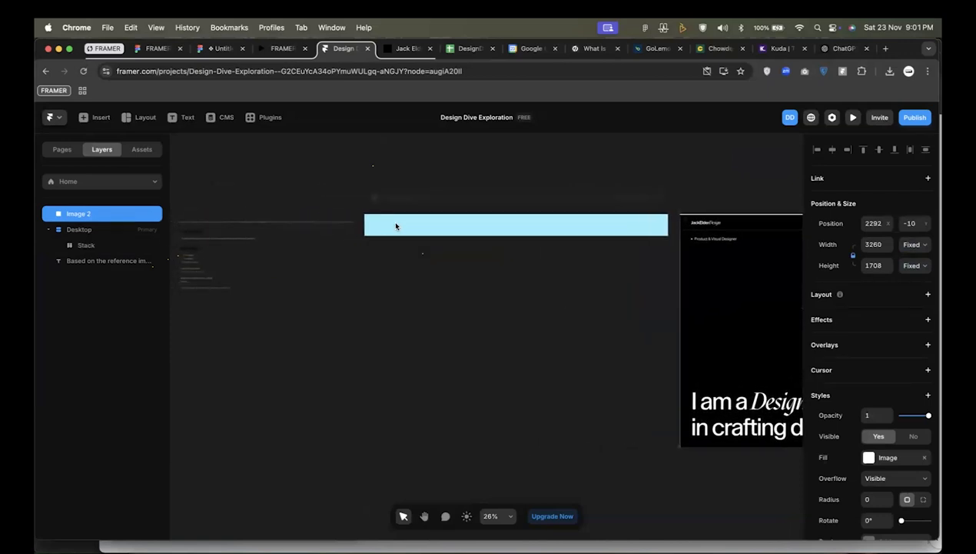
scroll(396, 226, left, 2)
scroll(214, 222, up, 3)
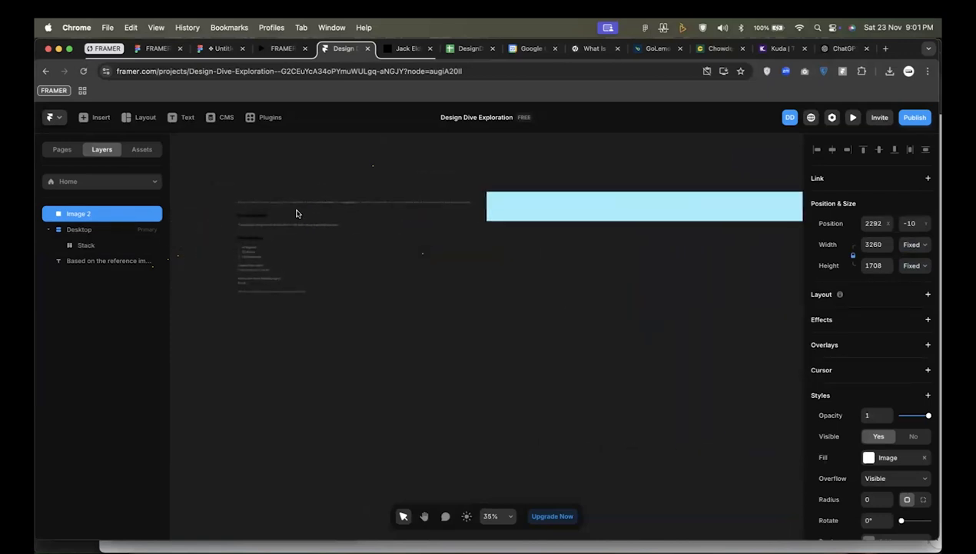
scroll(525, 188, right, 5)
scroll(526, 188, down, 3)
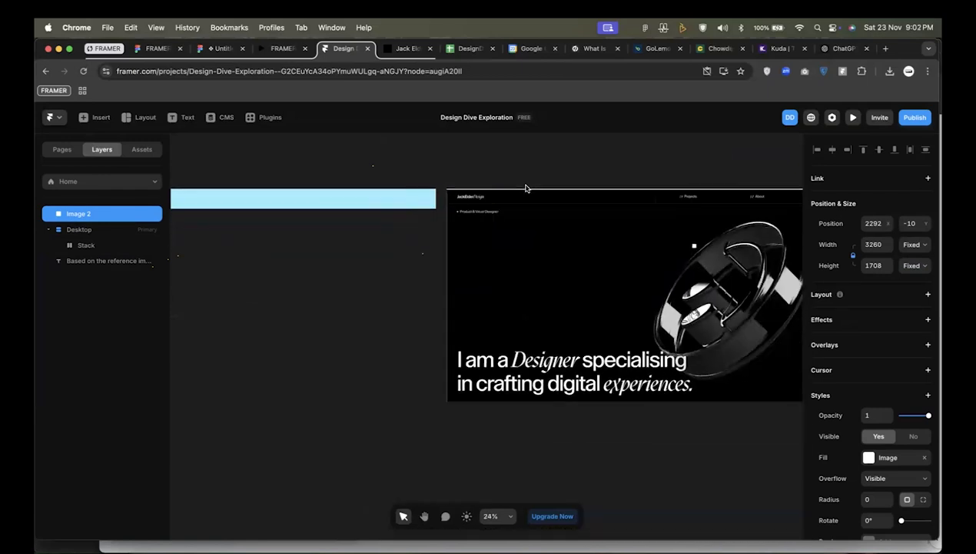
click(150, 51)
scroll(323, 152, down, 5)
scroll(331, 156, right, 10)
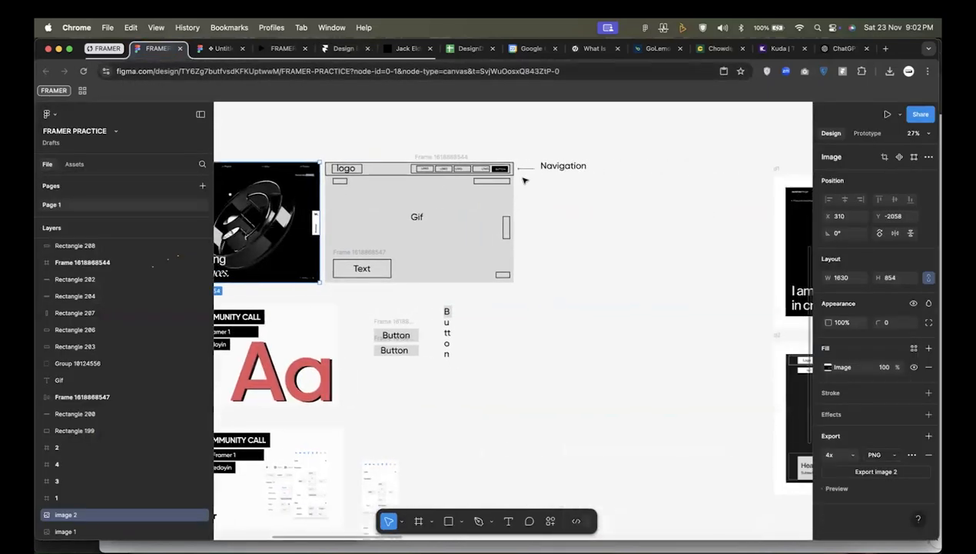
scroll(523, 180, right, 5)
scroll(461, 182, down, 2)
scroll(293, 182, up, 5)
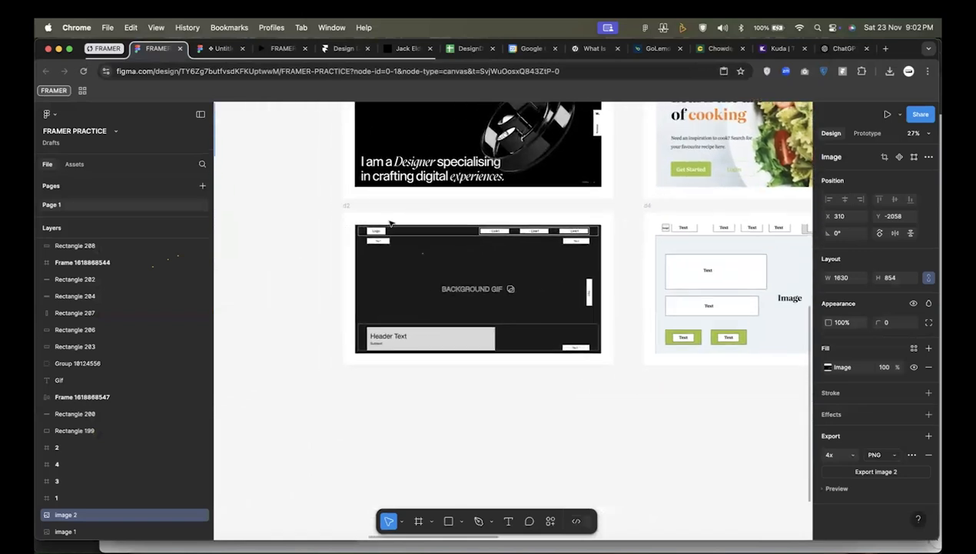
Copy the d2 hero wireframe frame as a PNG and switch to the Design Dive Exploration project in Framer.
right_click(311, 198)
mouse_move(405, 196)
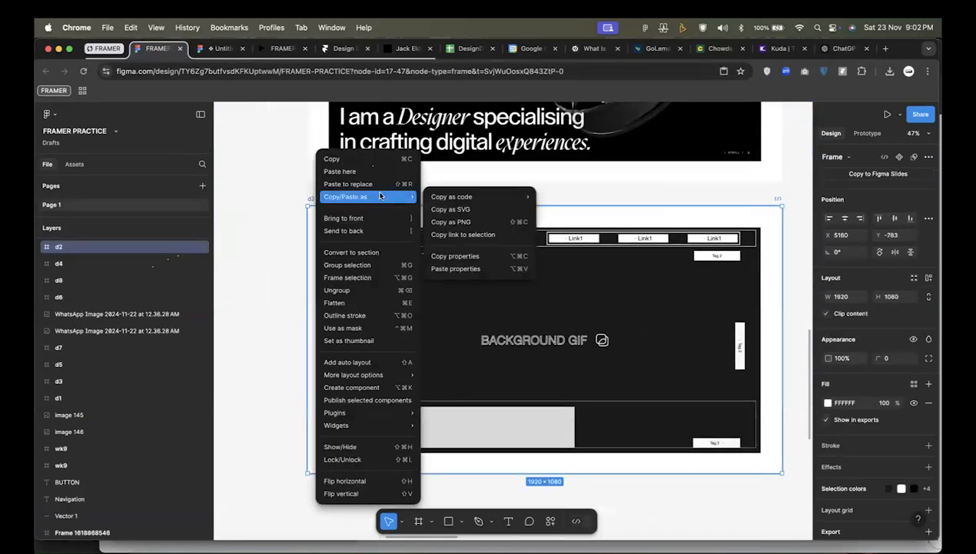
click(466, 221)
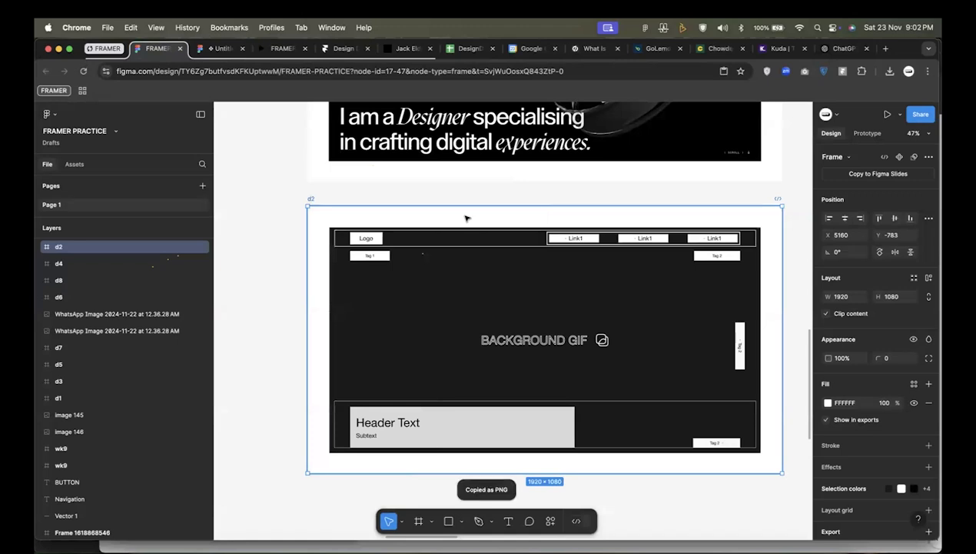
click(266, 49)
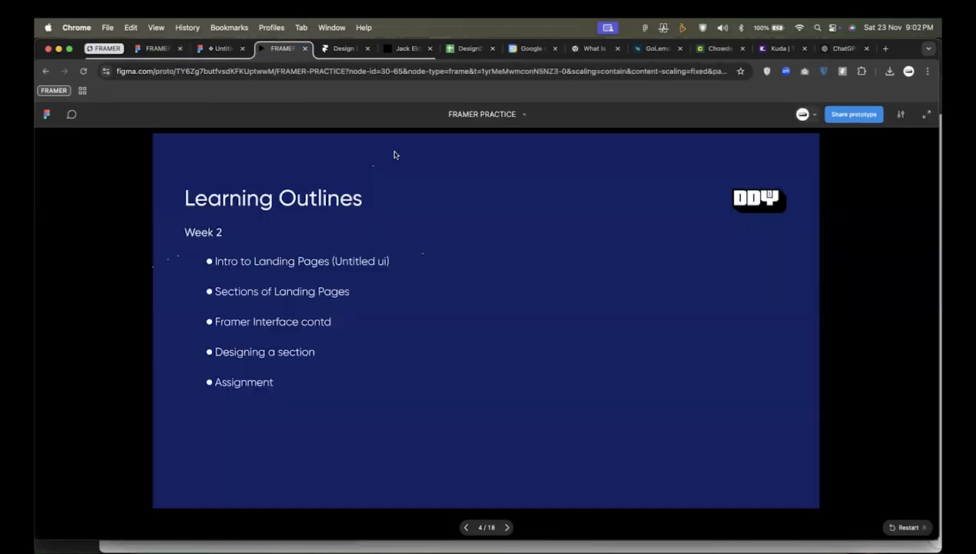
click(343, 49)
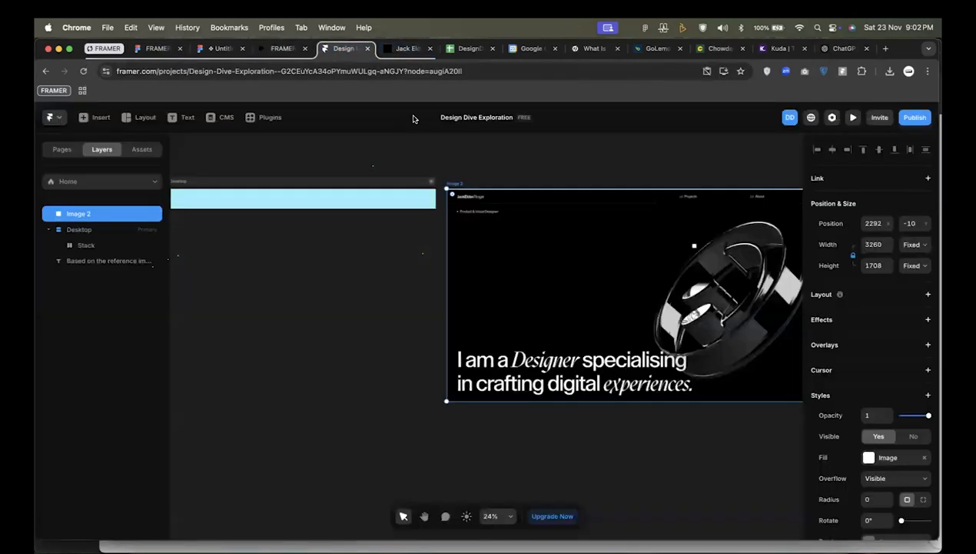
Move the ChatGPT copy text away from the Desktop frame and paste the wireframe image onto the empty canvas.
scroll(558, 301, down, 2)
click(566, 370)
scroll(567, 370, down, 2)
scroll(567, 370, left, 3)
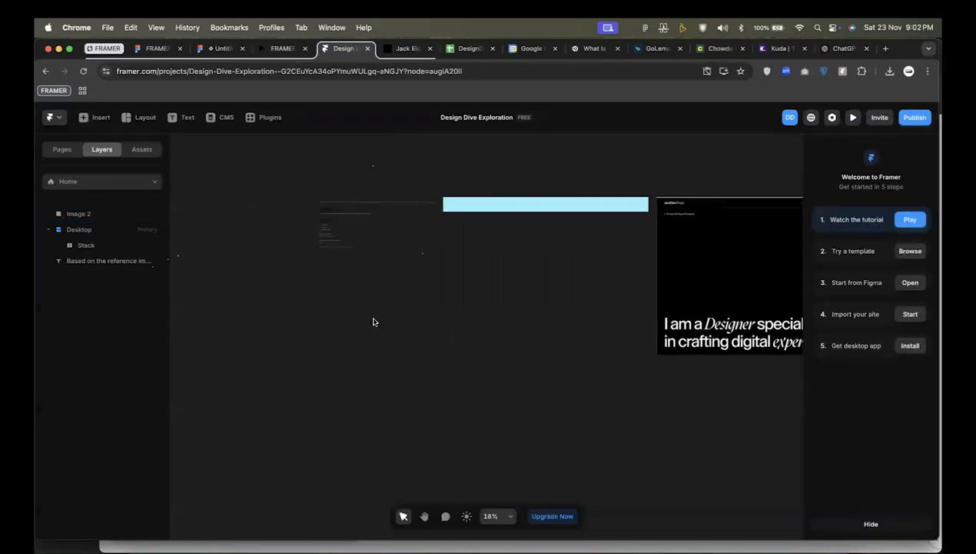
drag(343, 242, 223, 253)
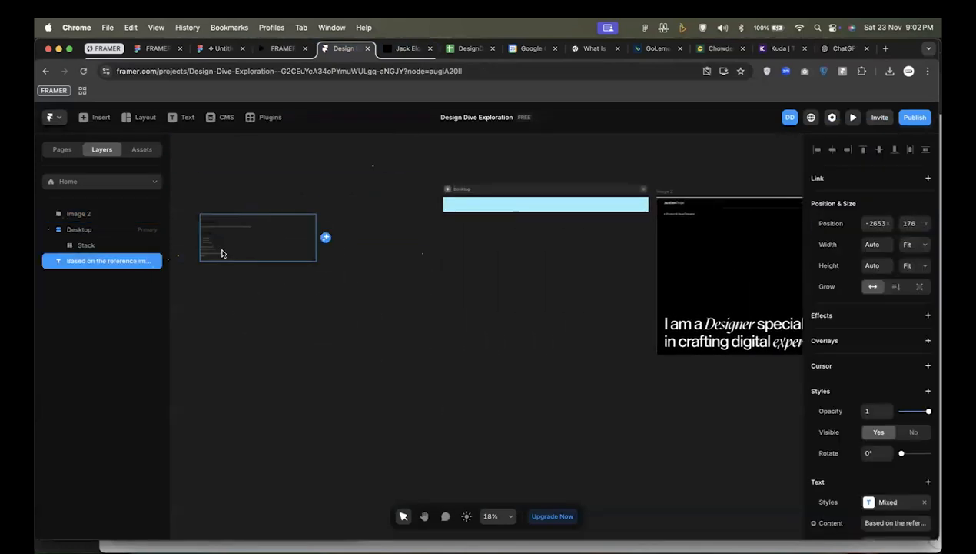
scroll(407, 323, left, 1)
scroll(407, 323, left, 1)
click(392, 325)
key(super+v)
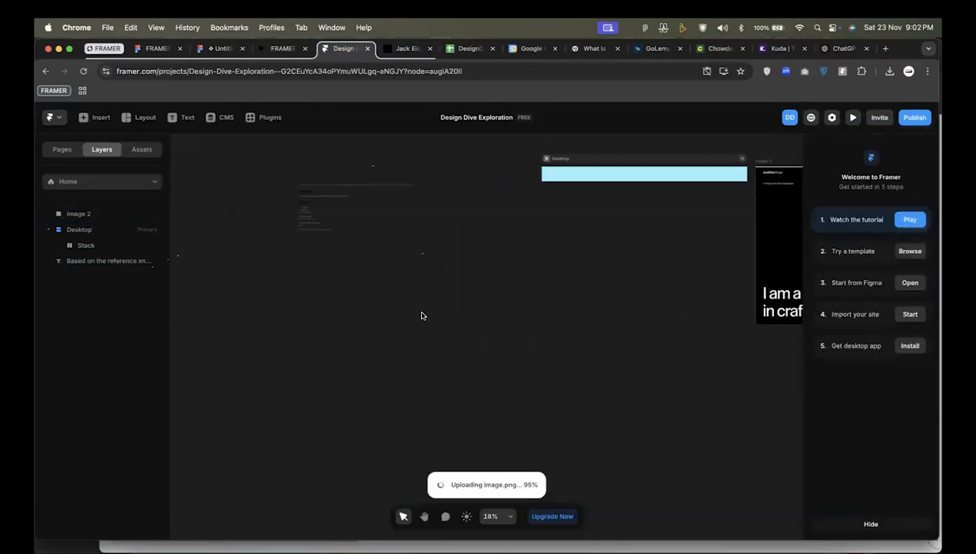
Place the wireframe image beside the Desktop frame at about X -3223, Y 34, and the copy text above Desktop at about X 50, Y -871.
drag(428, 315, 307, 303)
click(316, 200)
drag(316, 199, 345, 163)
drag(351, 290, 351, 240)
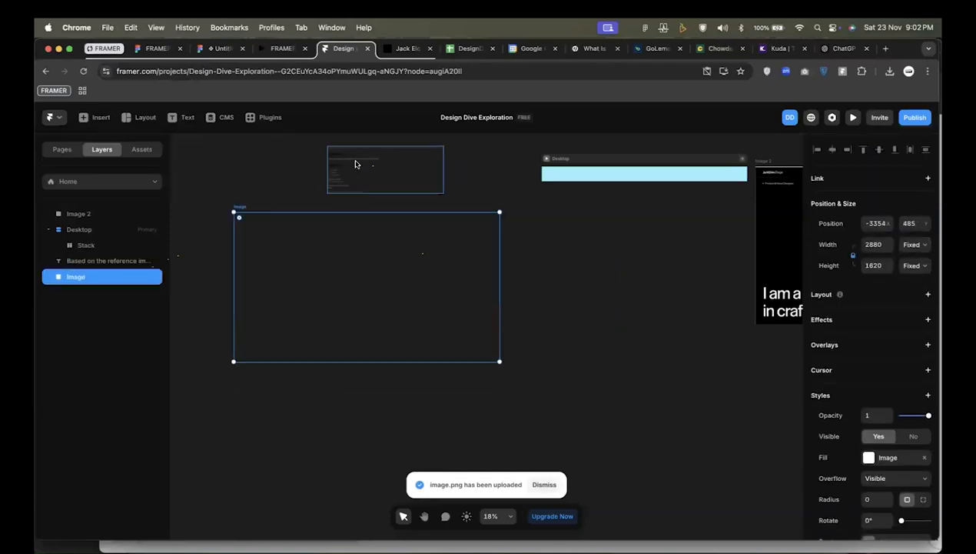
scroll(394, 198, up, 2)
drag(395, 198, 598, 153)
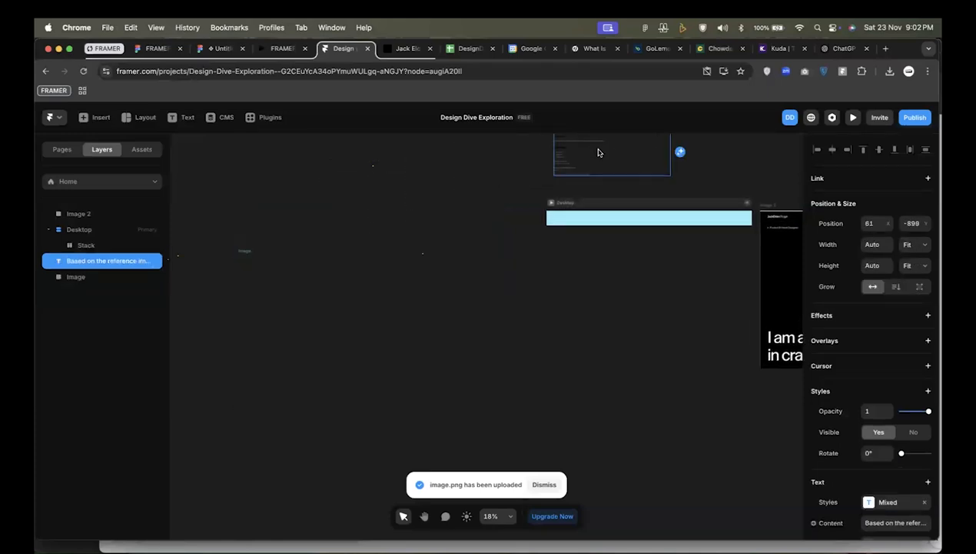
drag(395, 327, 406, 329)
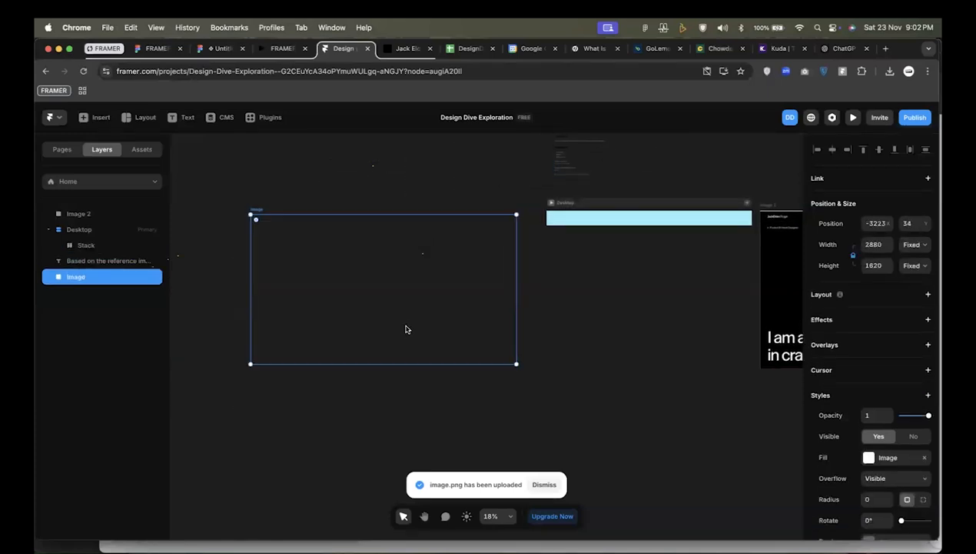
scroll(407, 329, right, 4)
click(478, 183)
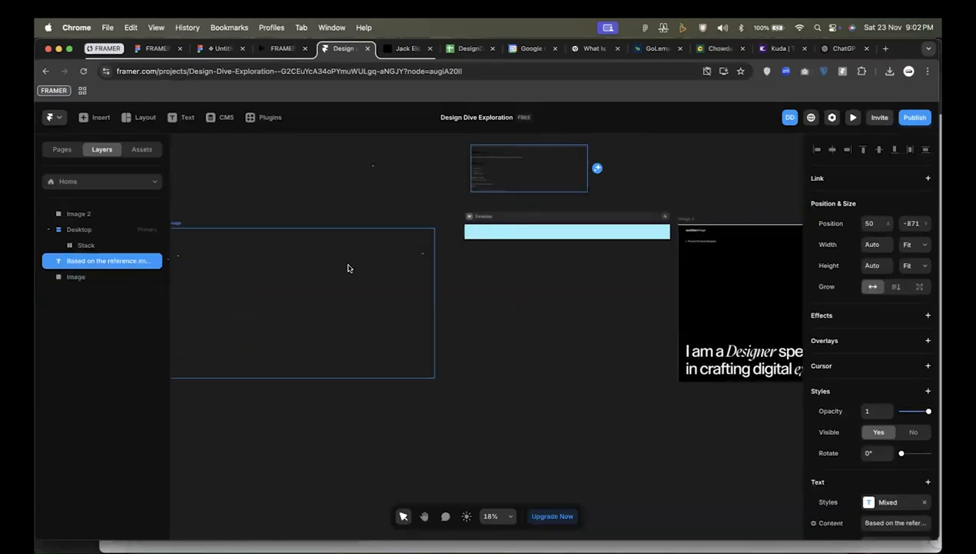
click(348, 267)
scroll(342, 266, left, 3)
click(360, 179)
click(366, 283)
Add a text layer reading "Logo" inside the Desktop frame's navigation stack.
scroll(366, 283, right, 4)
scroll(516, 238, up, 3)
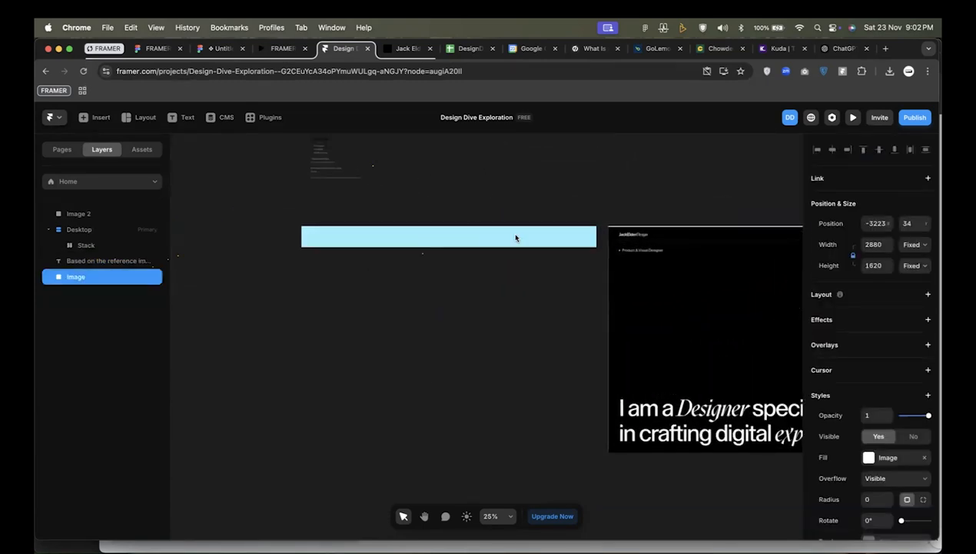
click(76, 228)
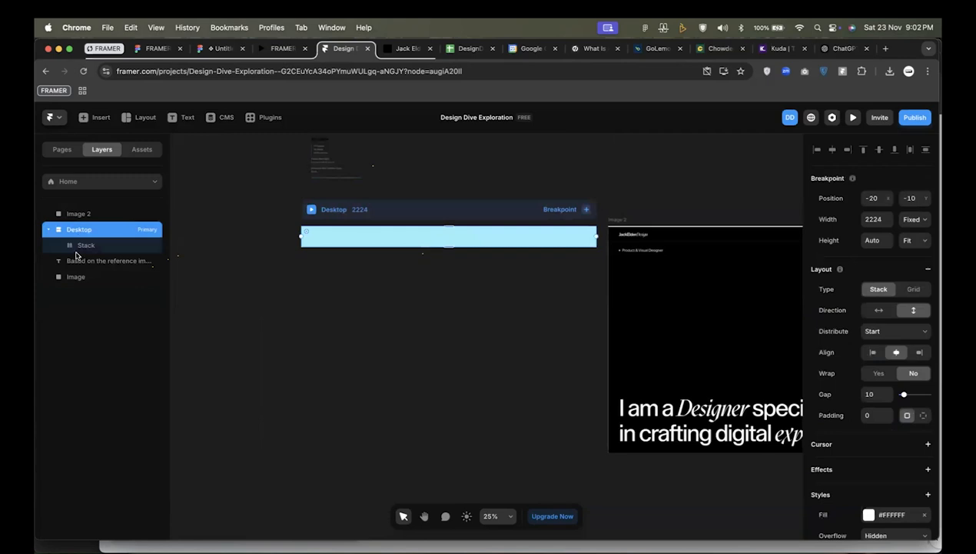
click(80, 245)
scroll(414, 240, left, 3)
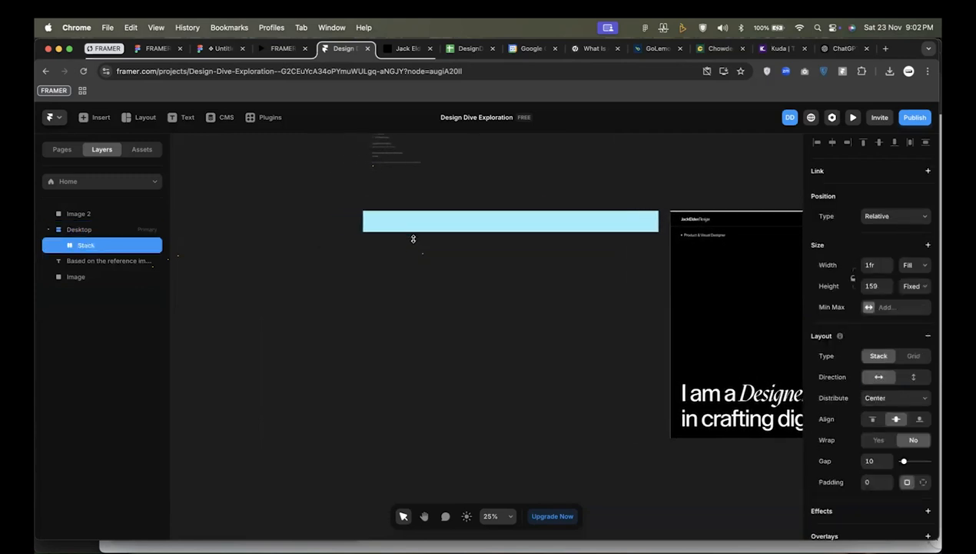
scroll(412, 235, up, 3)
key(t)
click(369, 223)
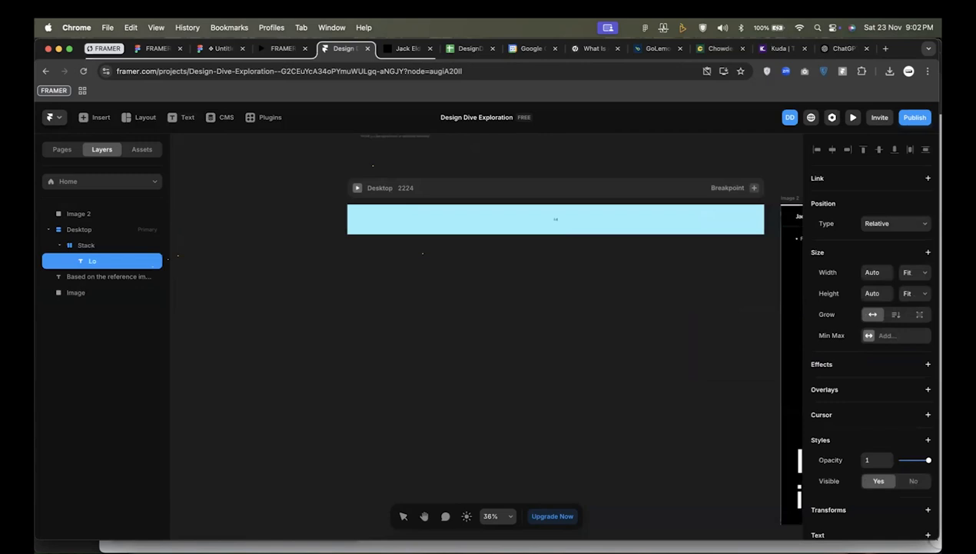
key(Escape)
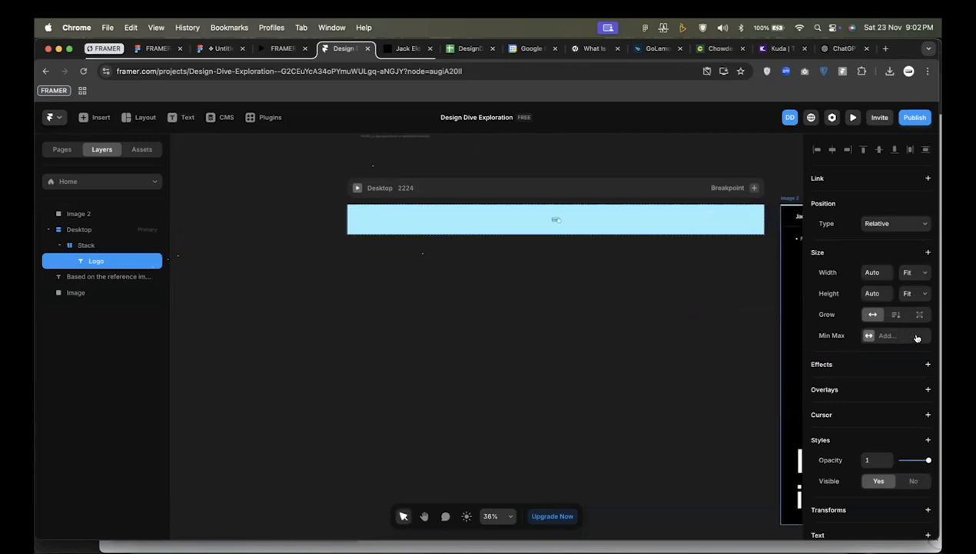
scroll(872, 401, down, 4)
scroll(873, 393, down, 3)
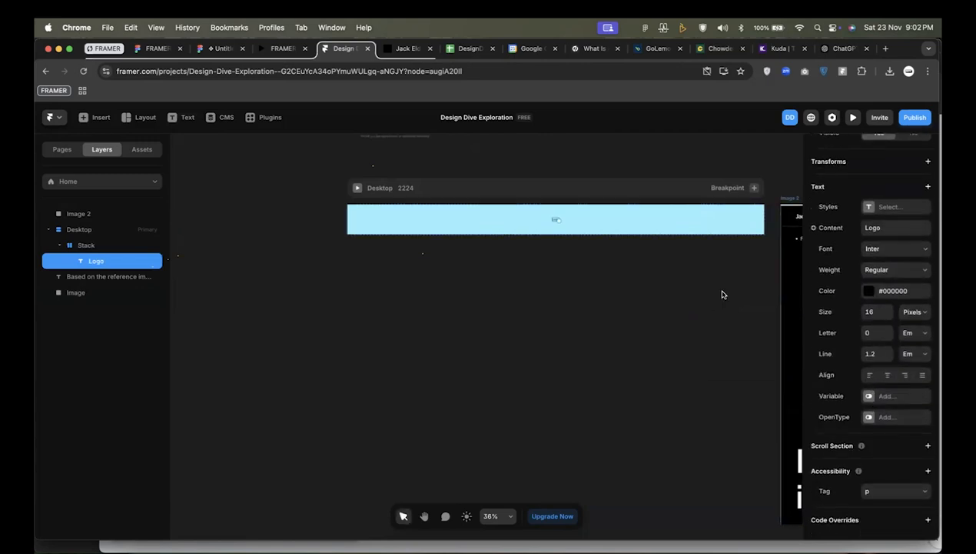
scroll(428, 218, up, 1)
Set the navigation stack's height to Fit Content and its padding to 32.
click(86, 245)
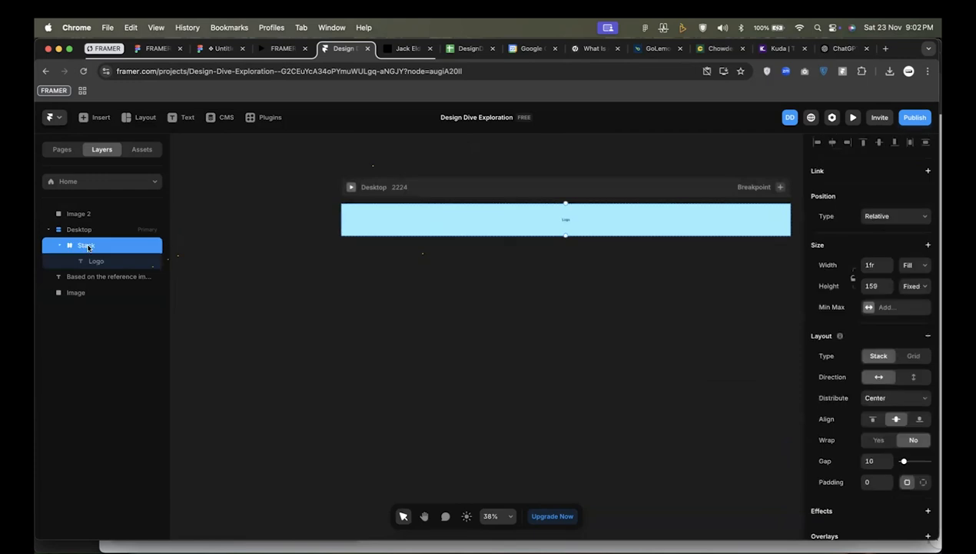
click(918, 285)
click(913, 308)
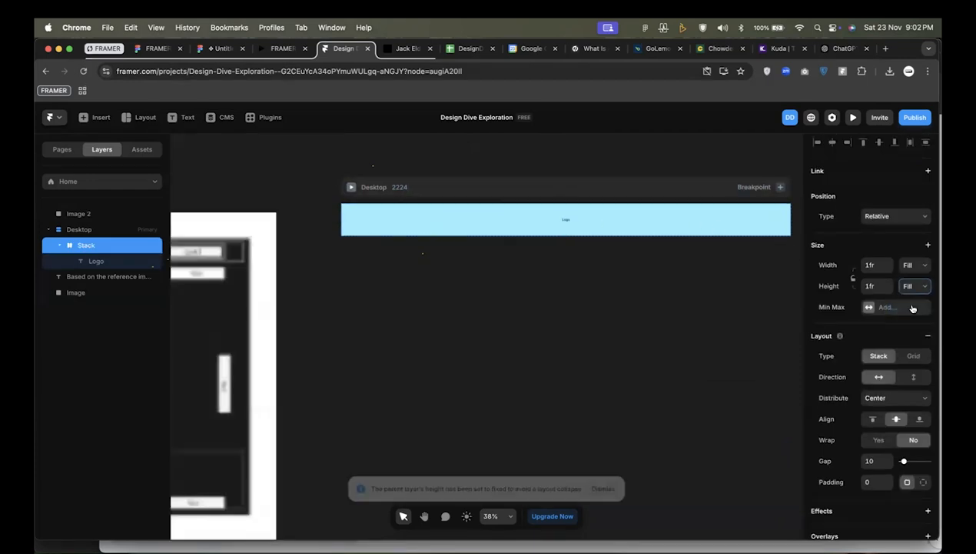
click(914, 287)
click(605, 217)
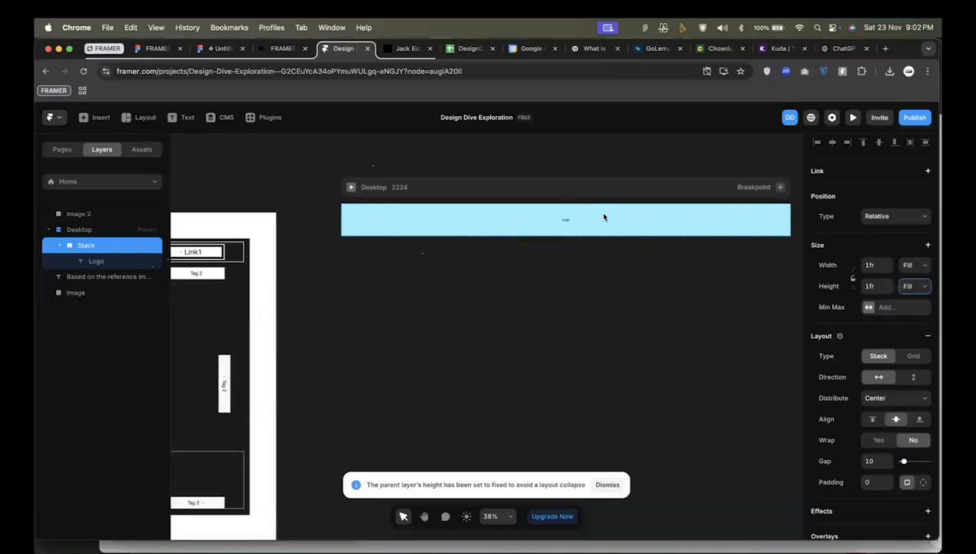
scroll(541, 200, left, 2)
scroll(474, 188, up, 2)
scroll(474, 189, right, 1)
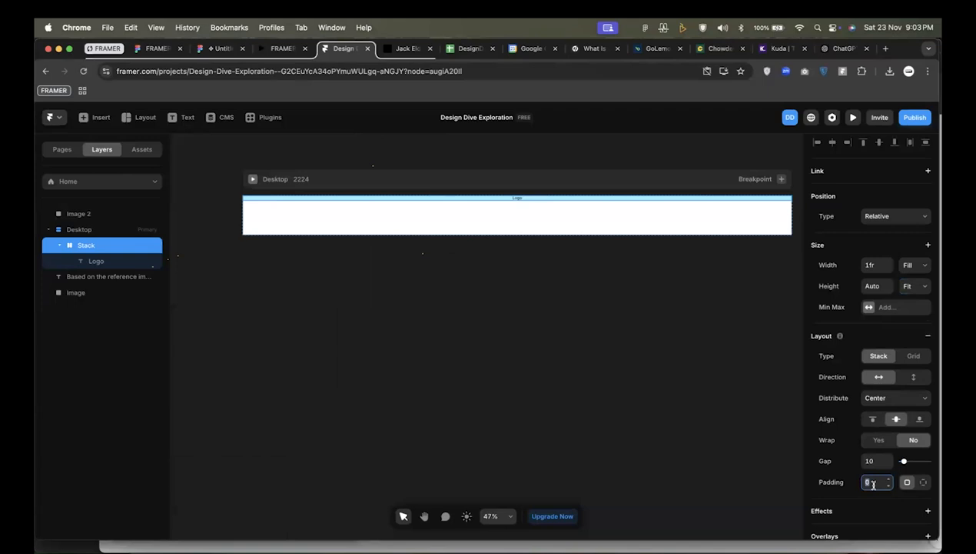
click(875, 482)
text(32)
key(Return)
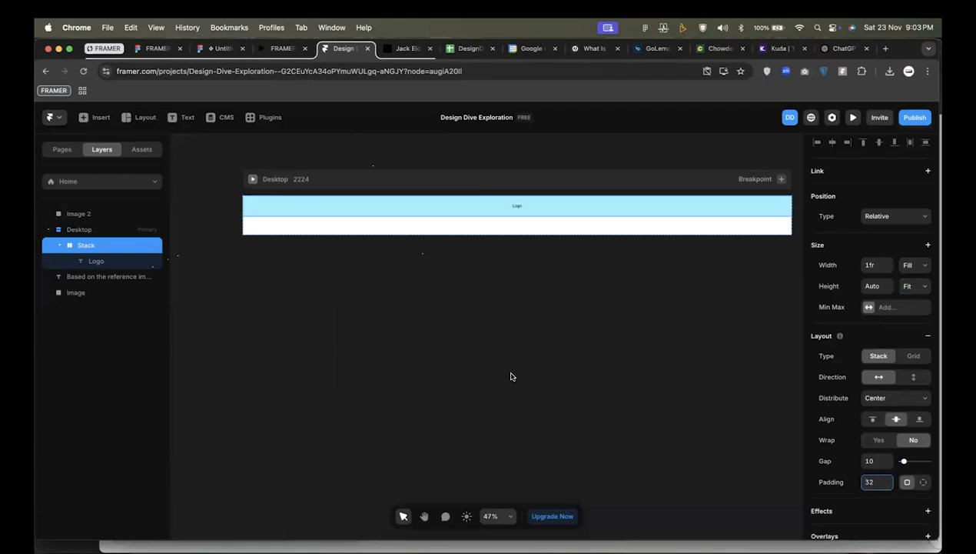
Draw a frame about 258 by 49 inside the navigation stack, following the Logo text.
click(517, 205)
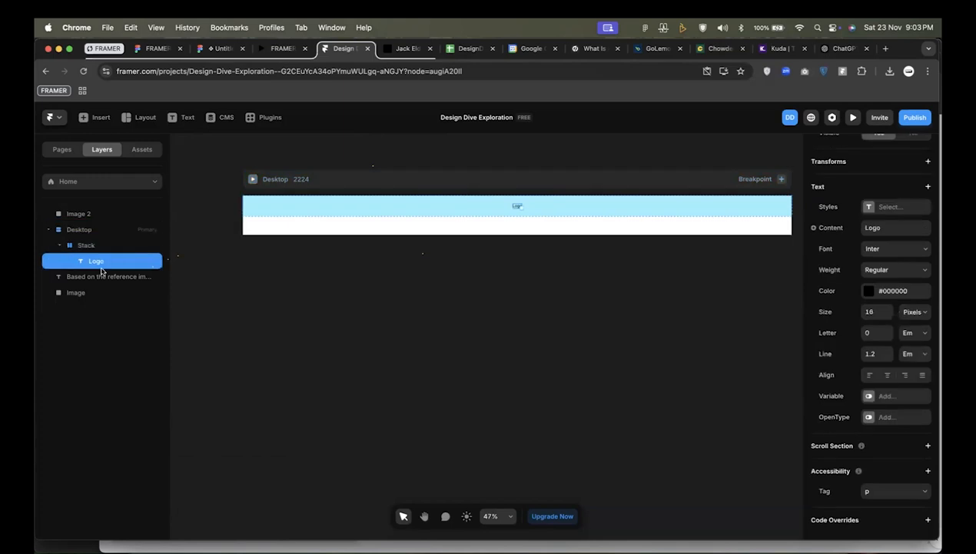
scroll(415, 272, right, 10)
scroll(379, 201, right, 7)
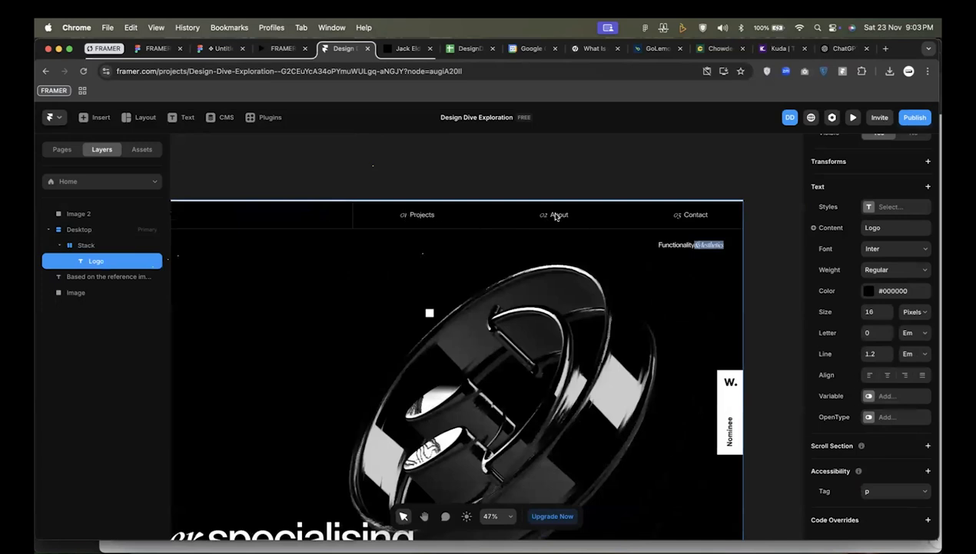
scroll(338, 211, left, 15)
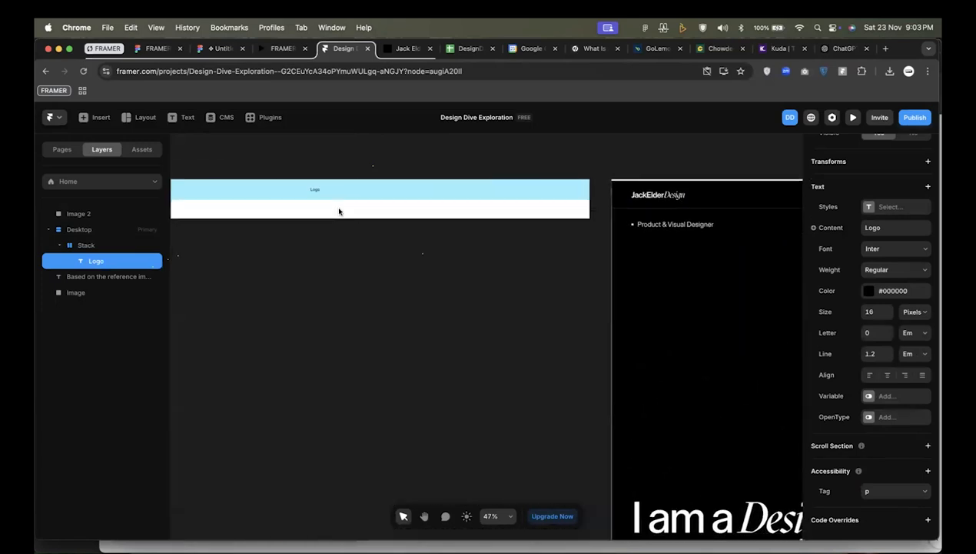
scroll(444, 194, right, 1)
key(f)
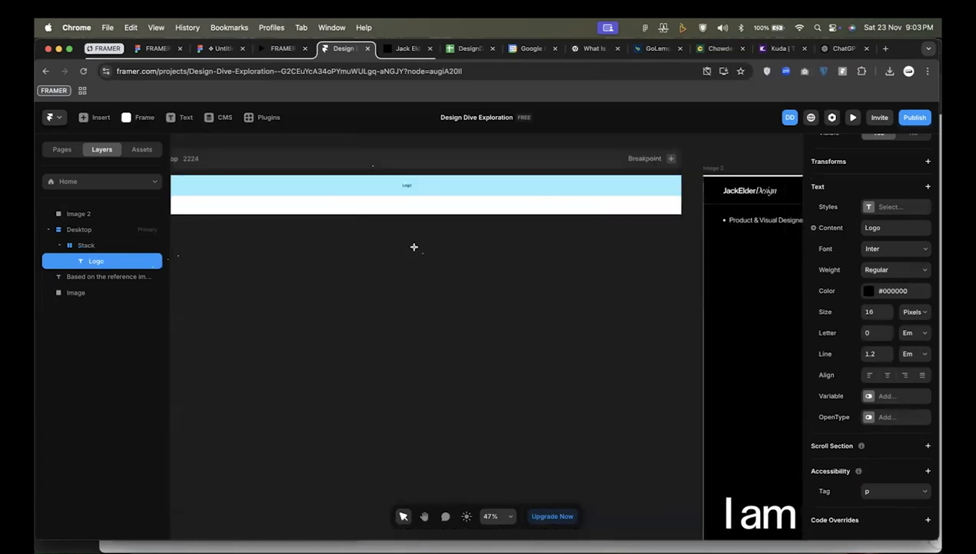
drag(502, 180, 594, 198)
scroll(538, 191, left, 3)
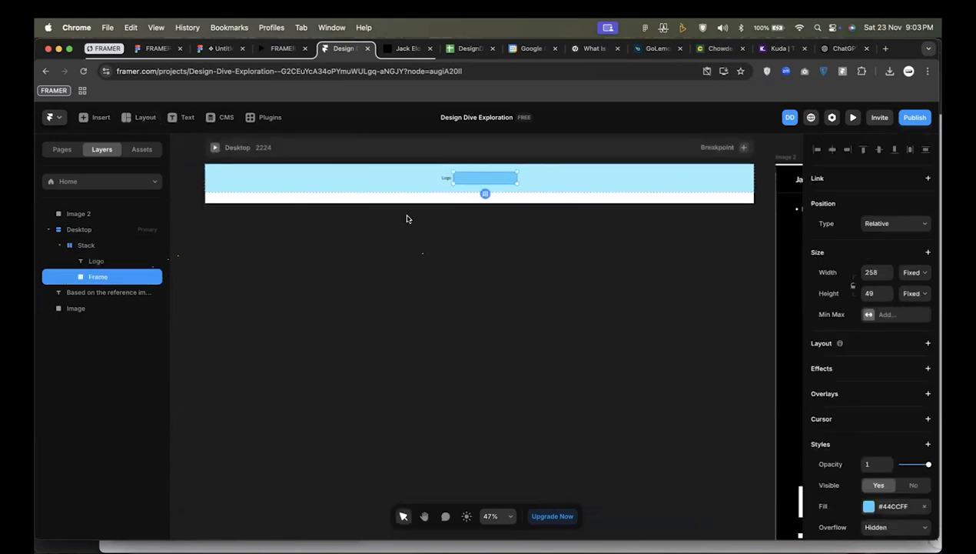
Add a text layer reading "01" inside the new frame beside the Logo.
scroll(498, 182, up, 5)
key(t)
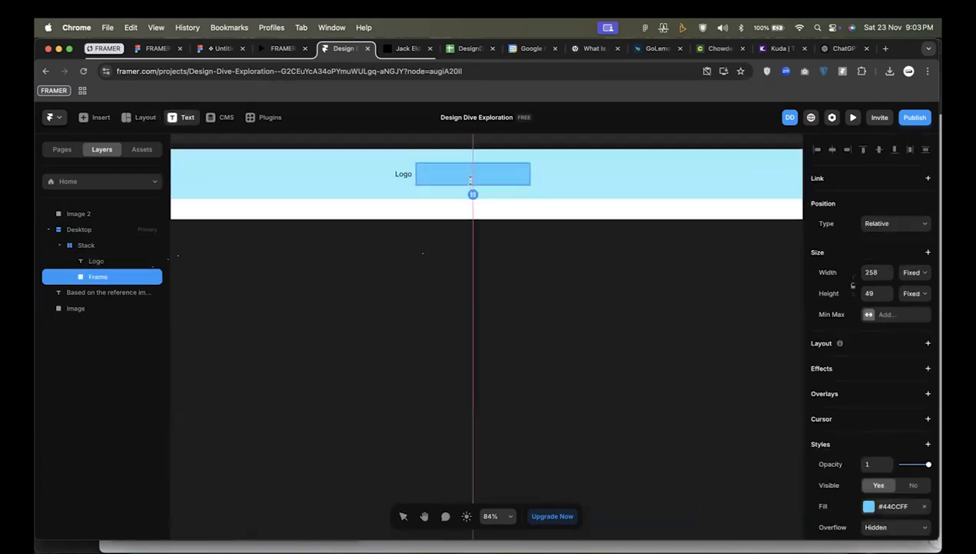
click(444, 178)
scroll(444, 177, up, 2)
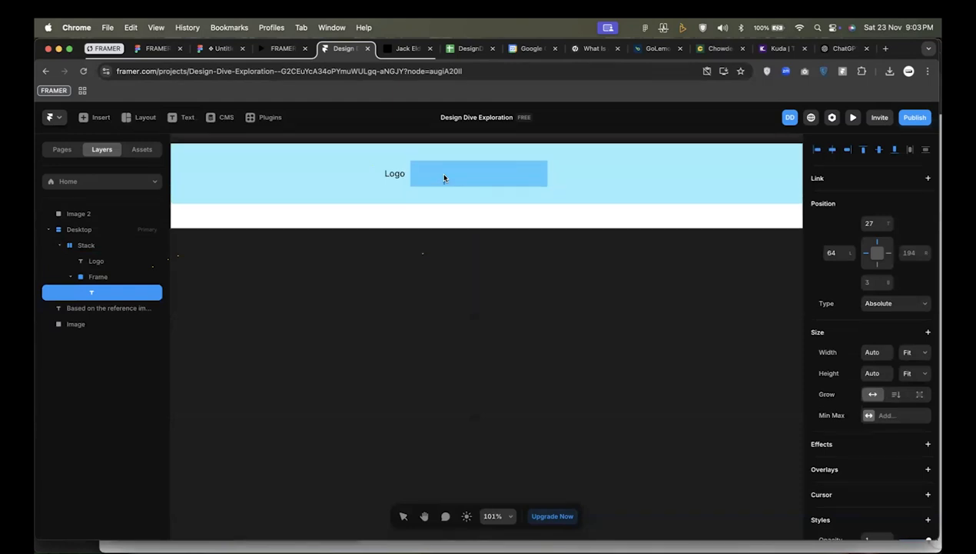
text(01)
key(Escape)
Duplicate the 01 text, place the copy about 136 from the frame's left edge and change its text to "About".
key(super+d)
click(105, 308)
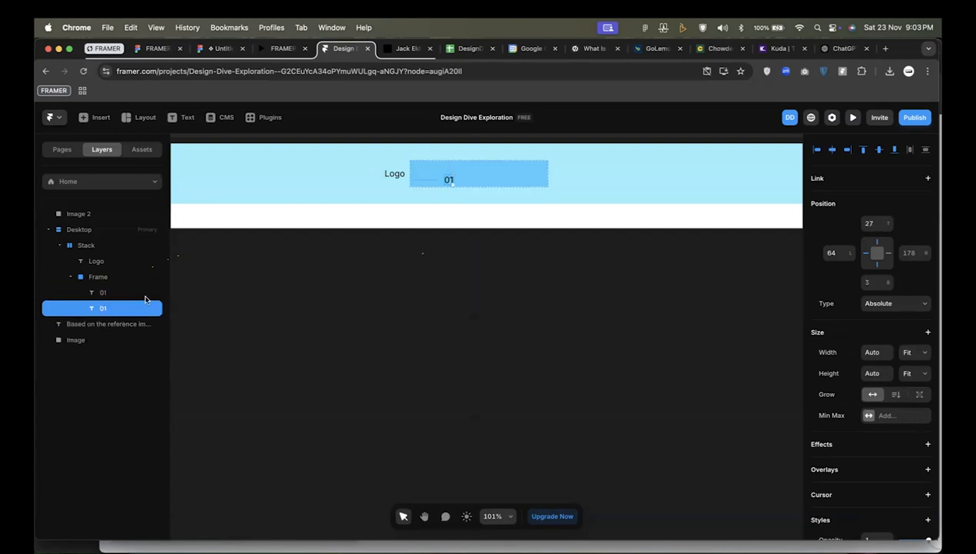
drag(450, 180, 489, 177)
scroll(476, 181, up, 3)
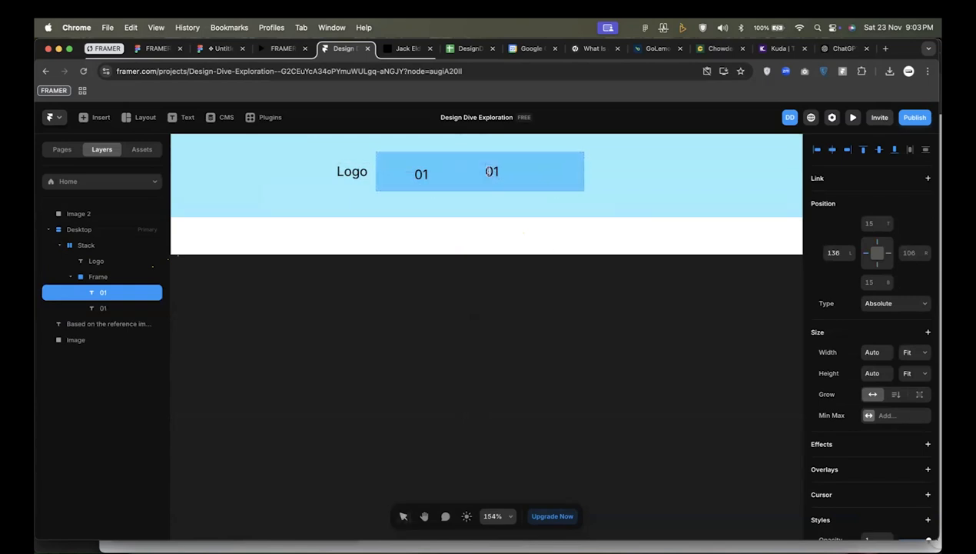
text(About)
key(Escape)
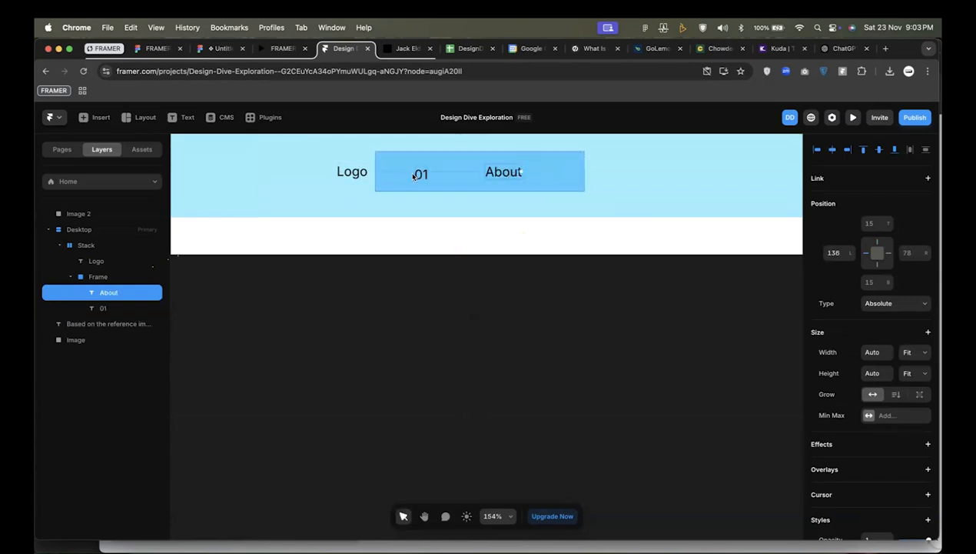
Select the 01 text and compare the link layout with the numbered navigation links in the reference image.
click(415, 175)
scroll(423, 175, down, 5)
scroll(427, 174, down, 4)
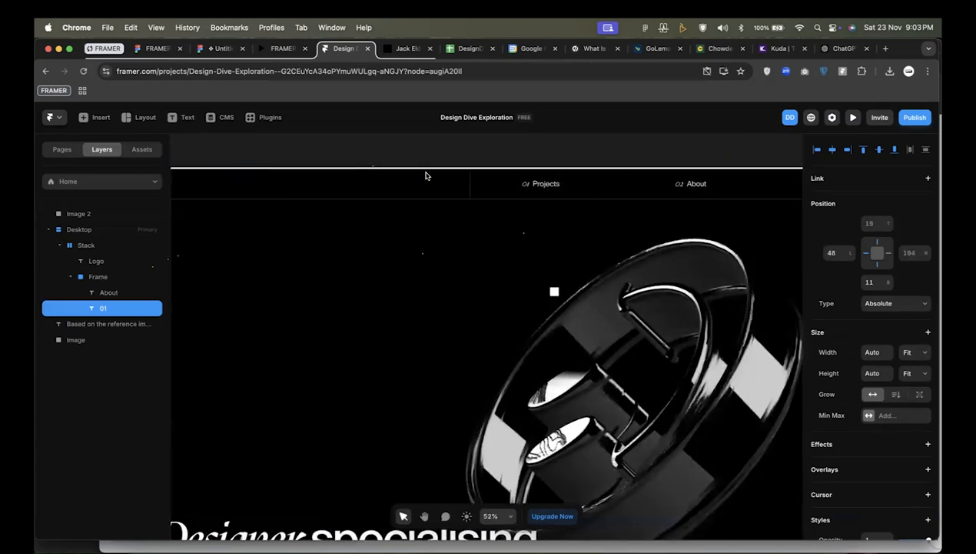
scroll(516, 195, left, 12)
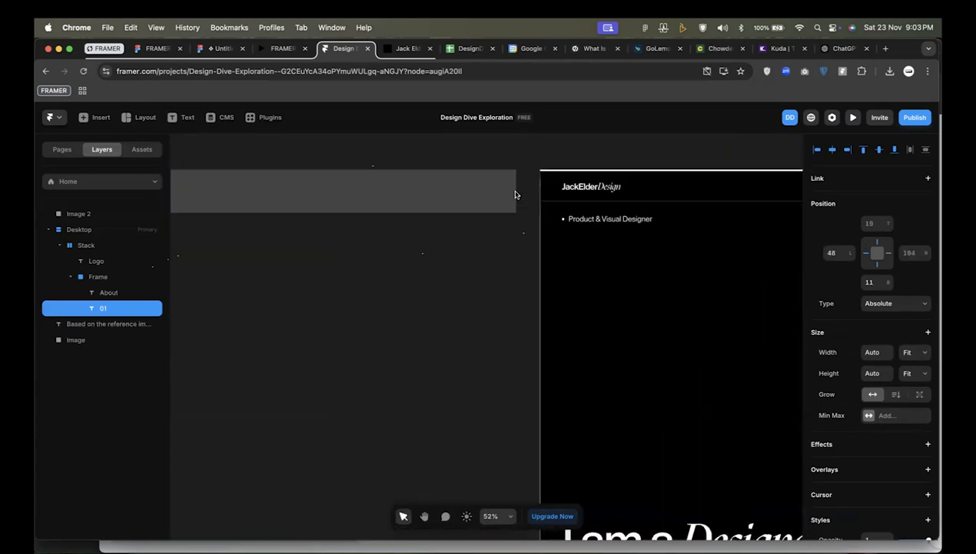
scroll(432, 191, up, 4)
scroll(430, 191, up, 6)
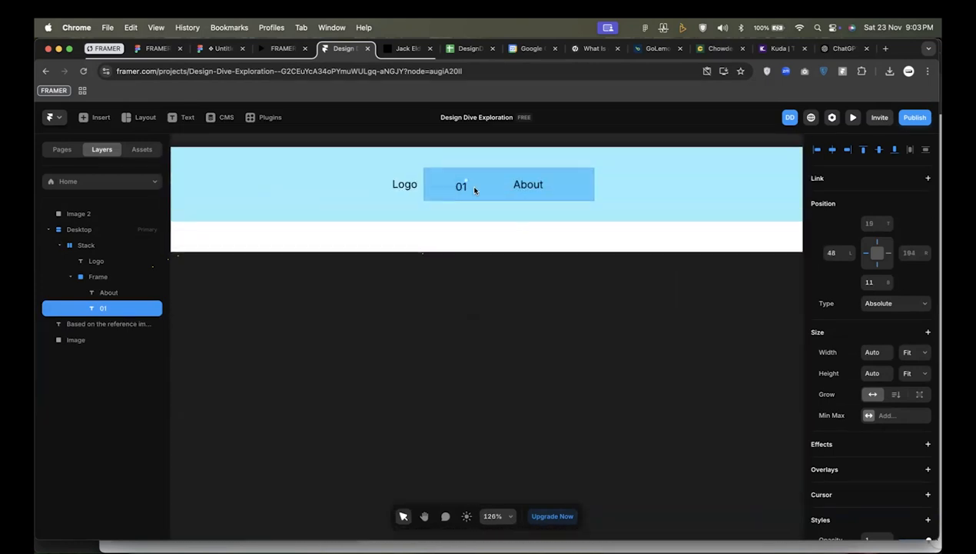
Set the font weight of the 01 text to Light Italic, keeping the Inter font.
scroll(854, 385, down, 5)
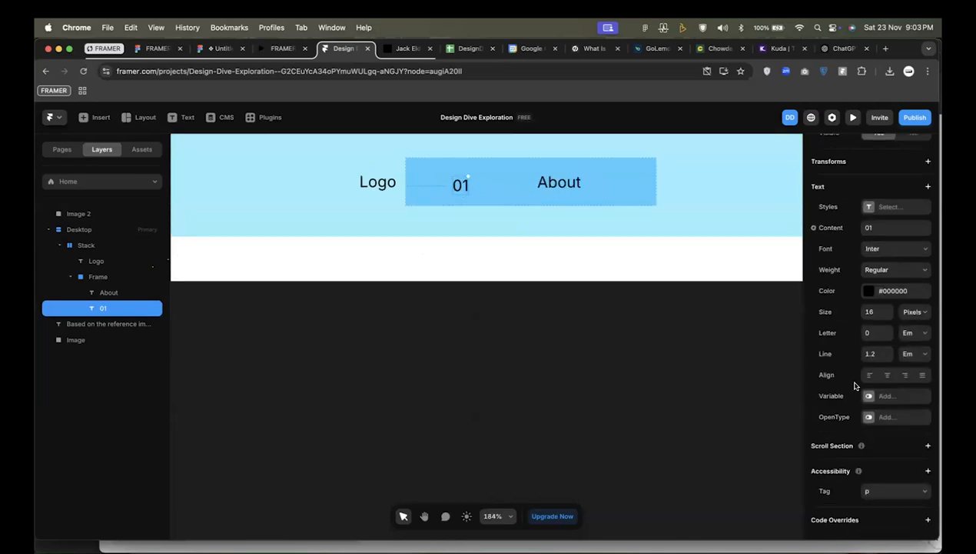
click(874, 268)
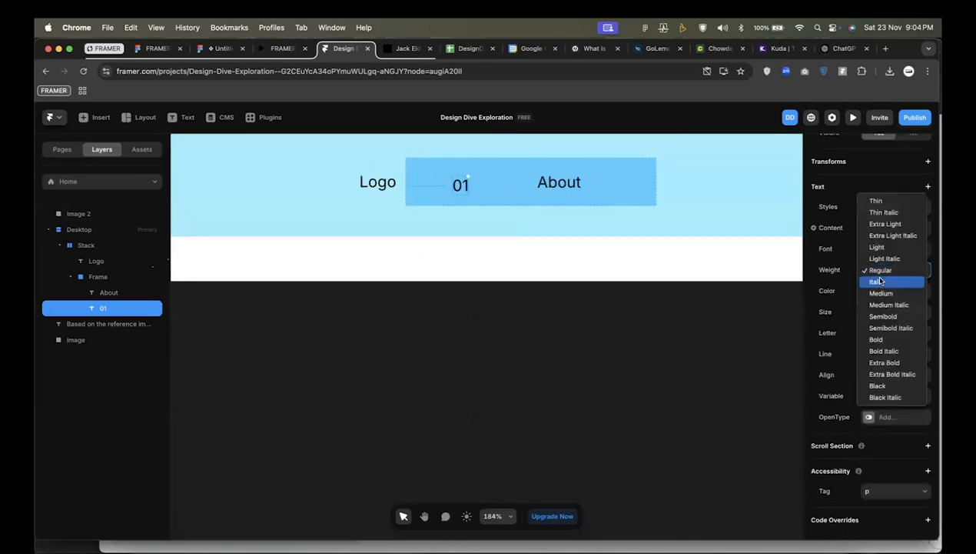
click(877, 279)
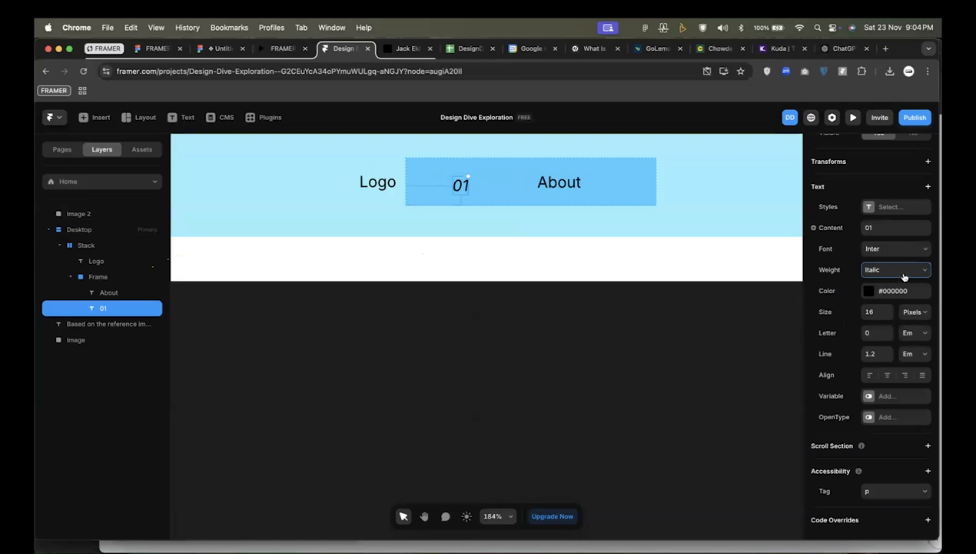
scroll(903, 277, up, 2)
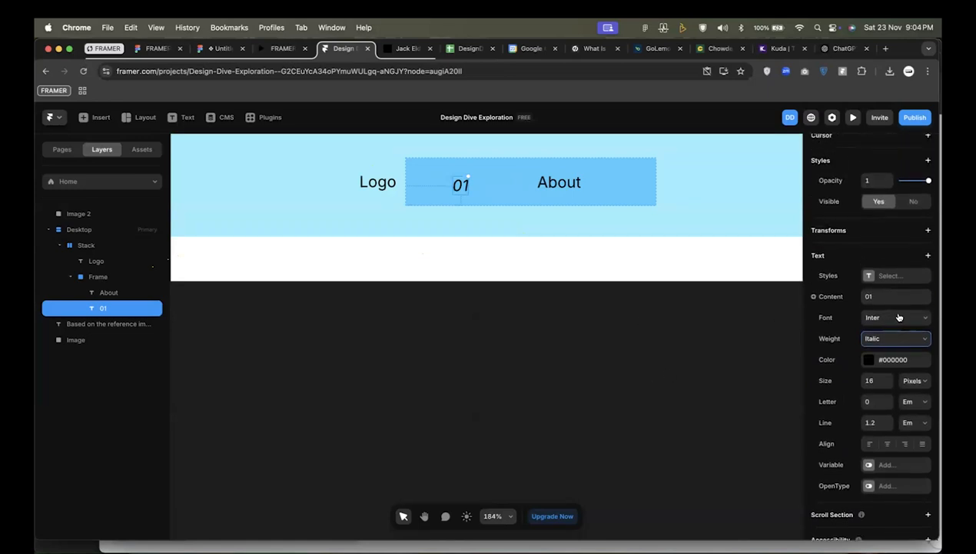
click(891, 317)
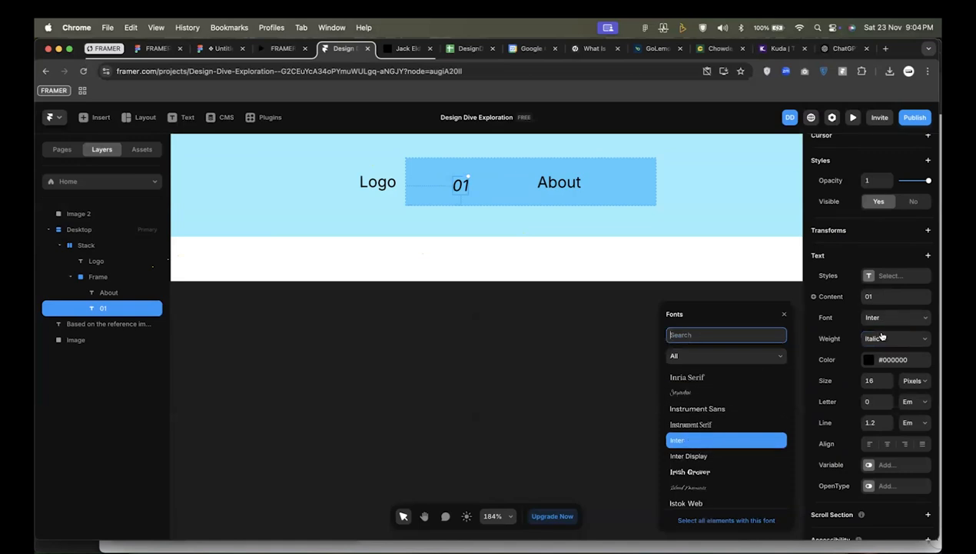
click(882, 337)
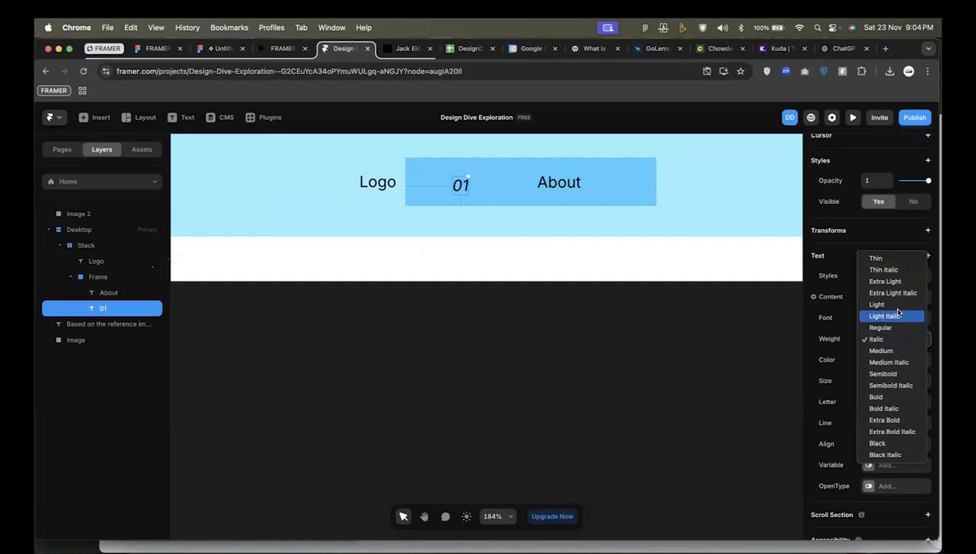
click(899, 318)
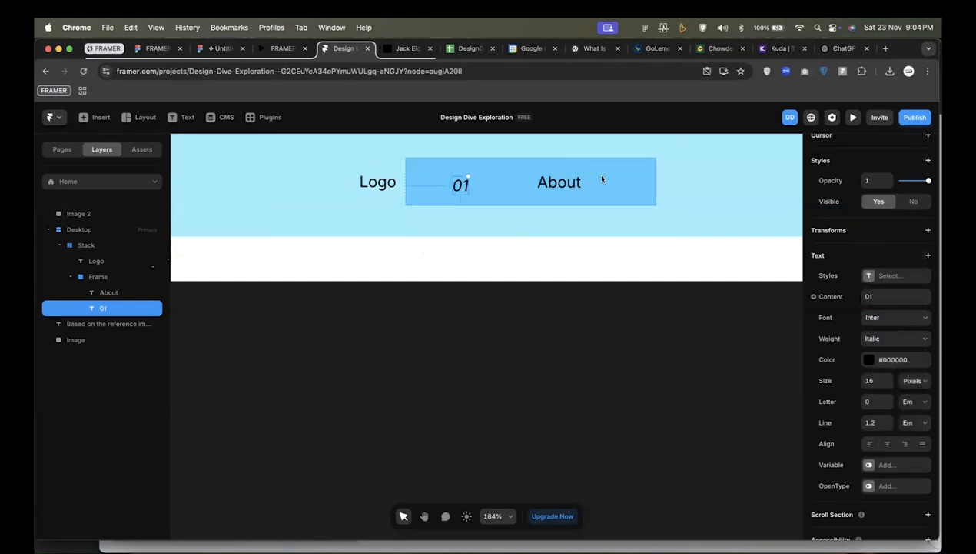
click(597, 173)
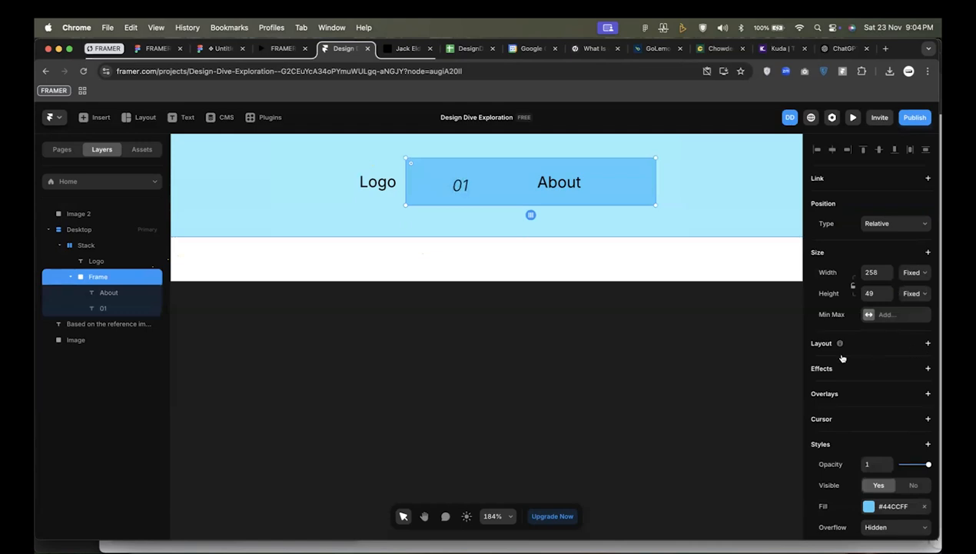
key(super+Return)
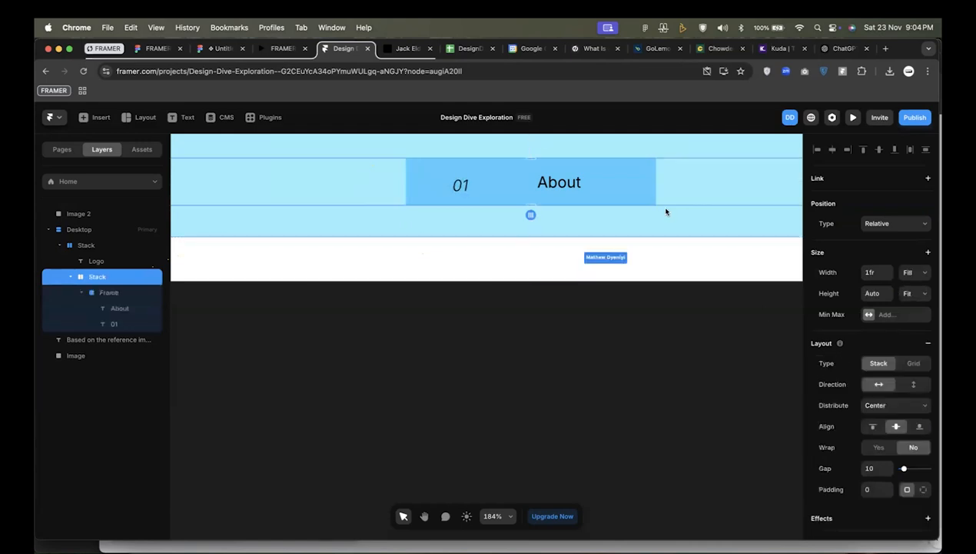
key(super+z)
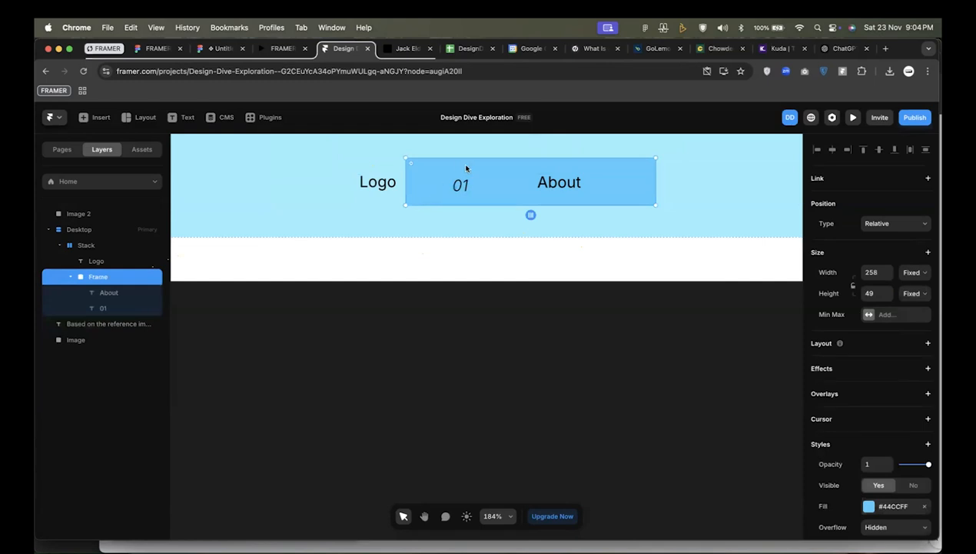
key(super+Return)
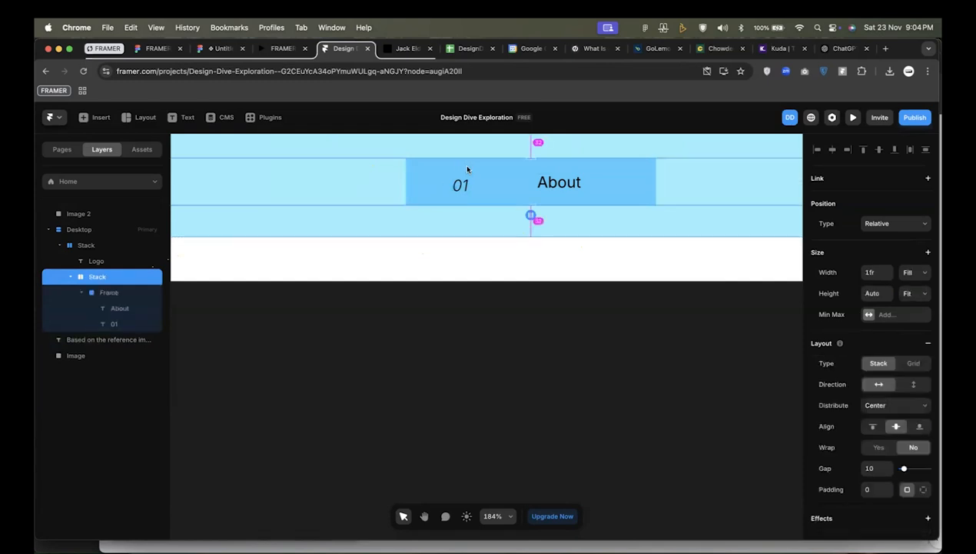
click(928, 344)
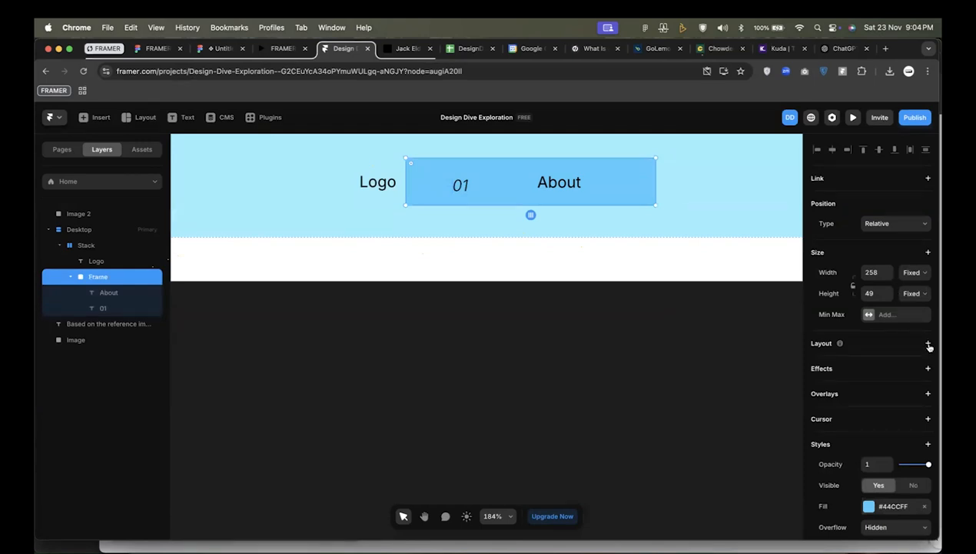
key(alt)
key(alt)
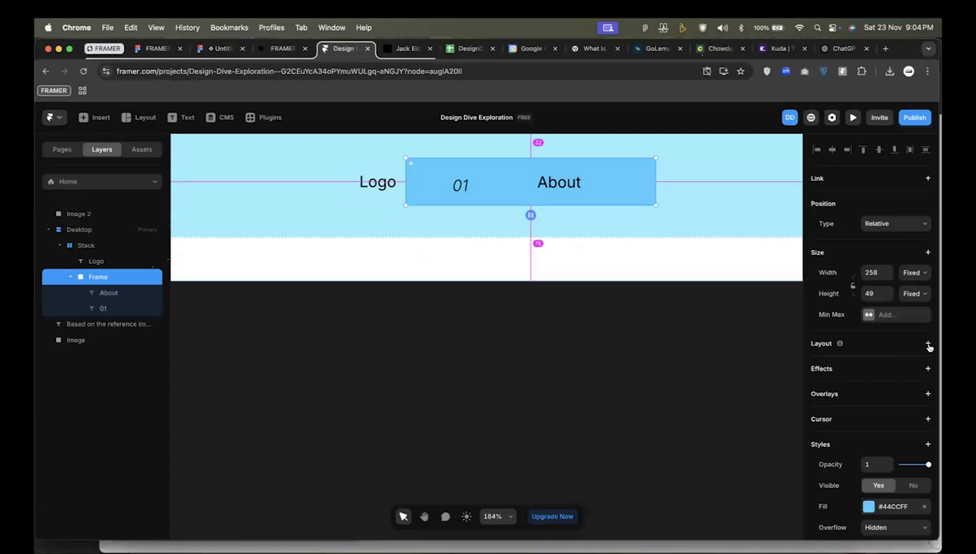
Wrap the frame holding 01 and About in a horizontal stack with its width and height set to Fit Content.
click(928, 343)
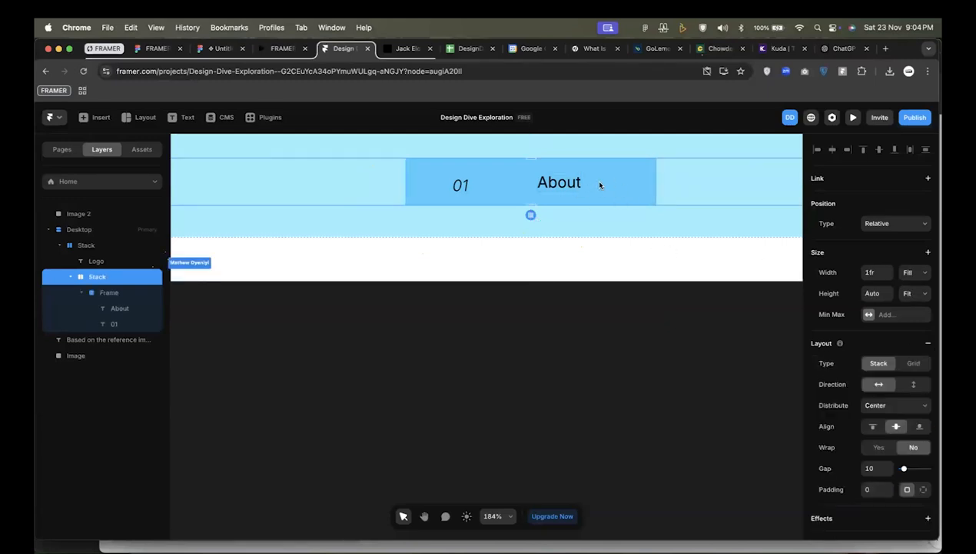
click(911, 273)
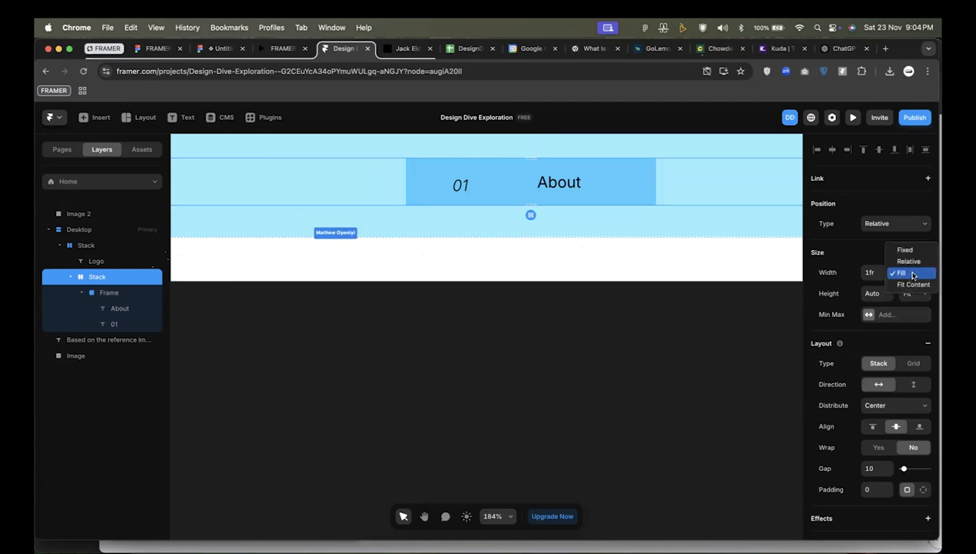
click(914, 284)
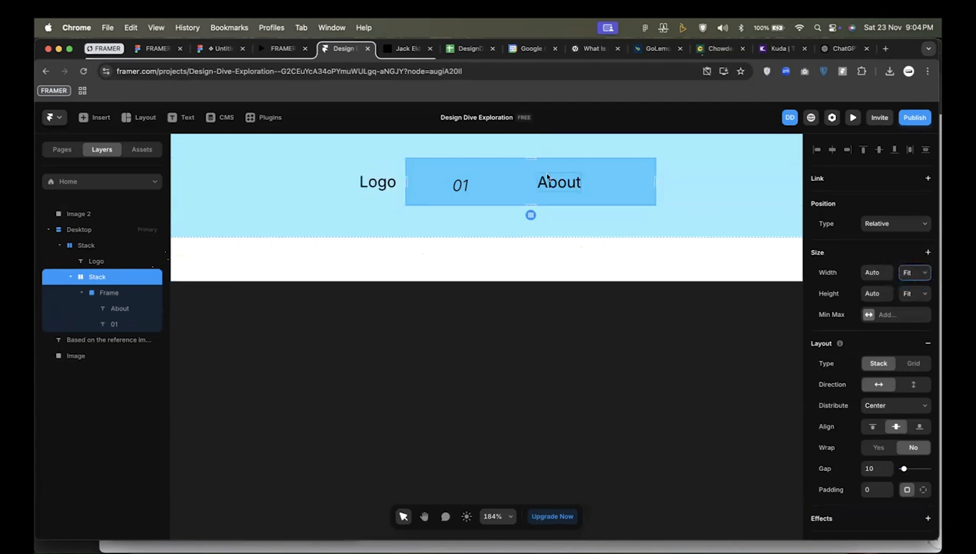
click(911, 295)
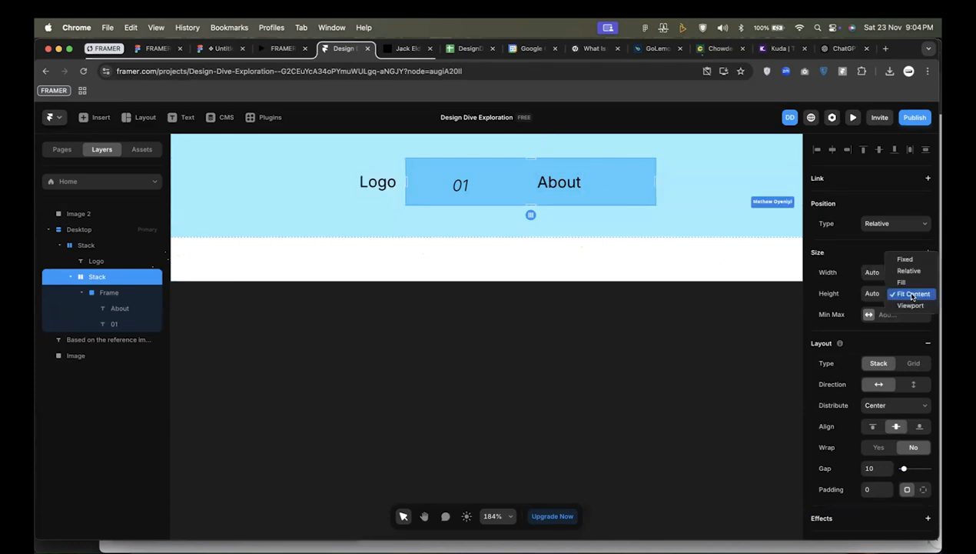
click(913, 293)
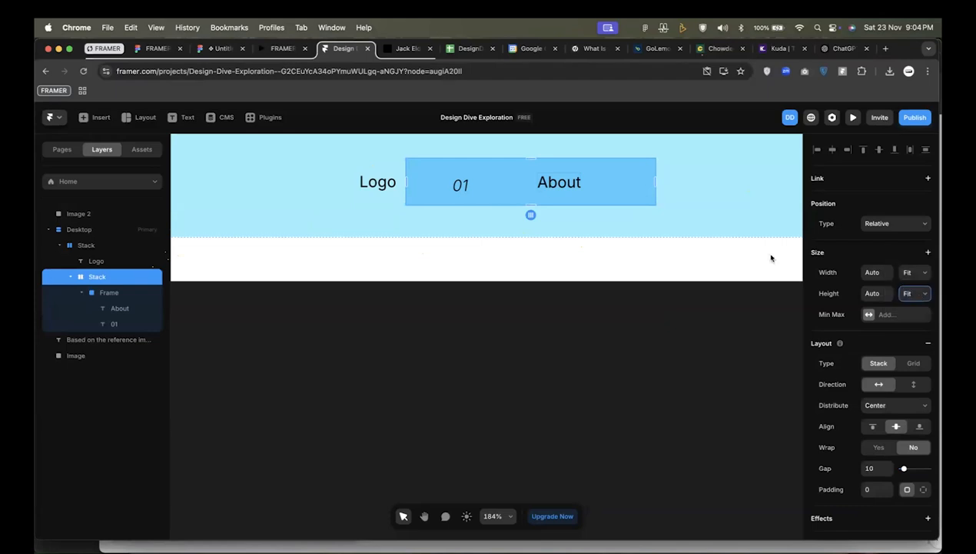
Remove the frame inside the new stack while keeping the 01 and About texts directly in the stack.
click(512, 183)
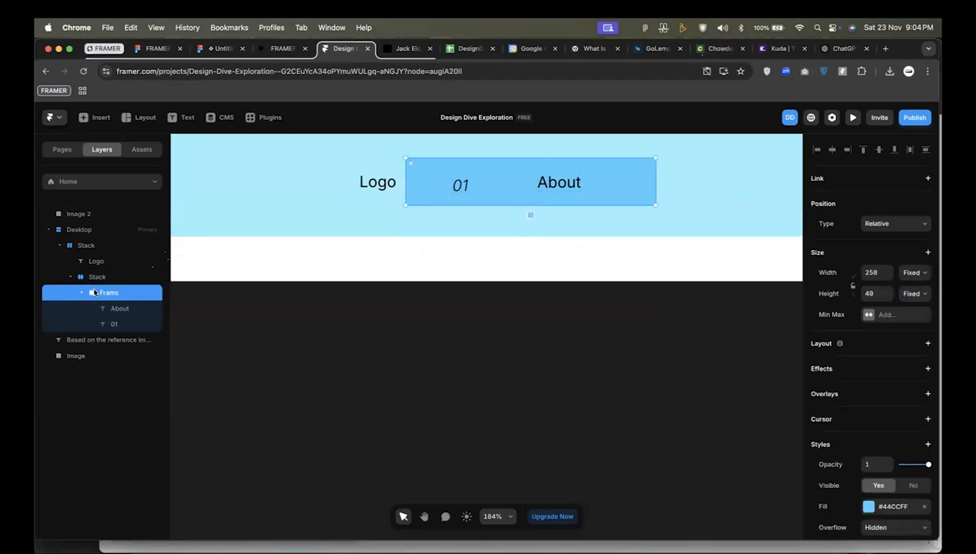
key(super+BackSpace)
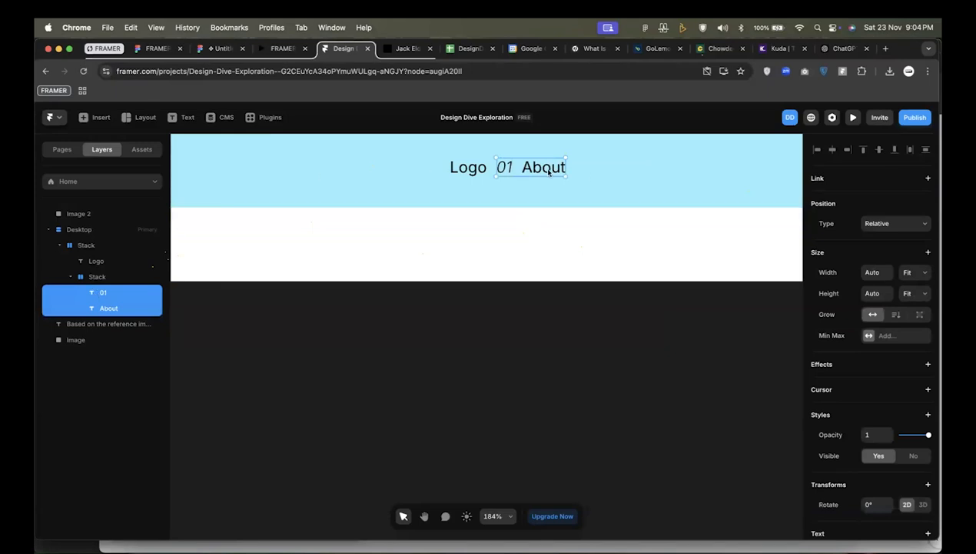
scroll(514, 171, up, 5)
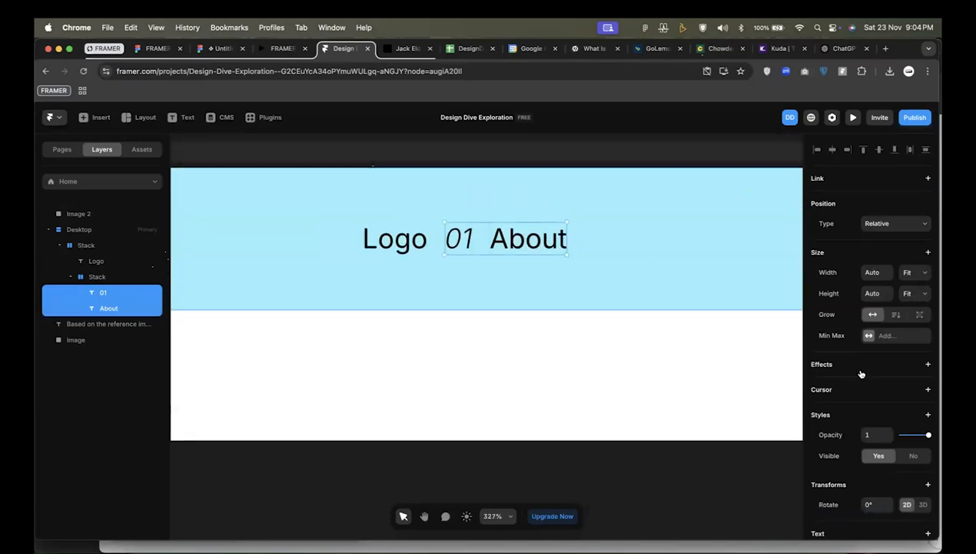
scroll(861, 374, down, 8)
scroll(612, 455, down, 3)
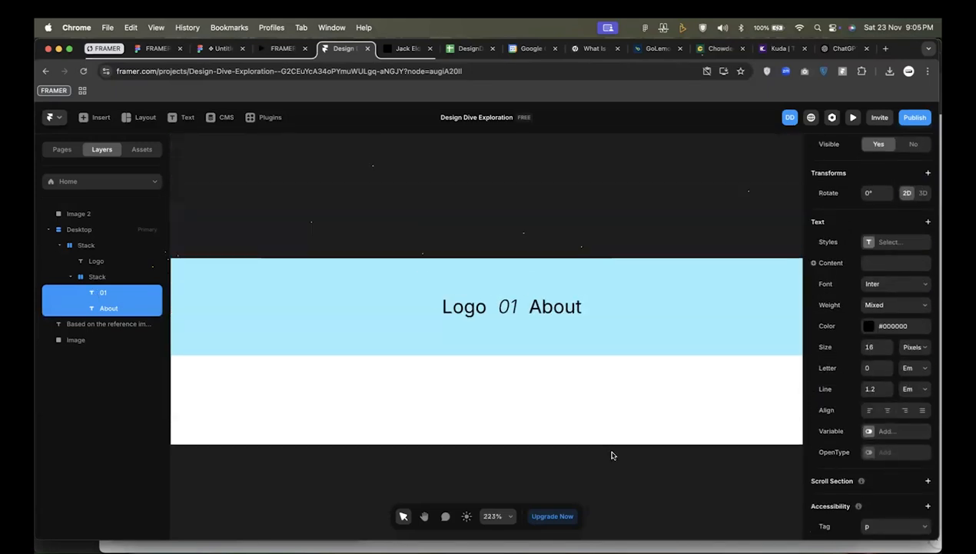
Scale the wireframe image down to about 1758 by 988 and move it beside the Desktop frame, with their tops roughly level.
scroll(612, 455, down, 10)
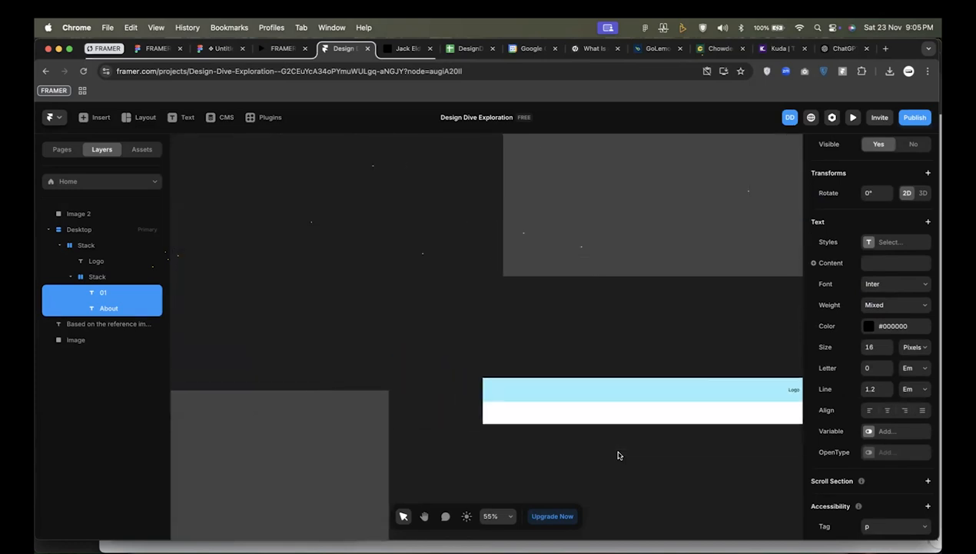
scroll(618, 455, down, 5)
click(490, 400)
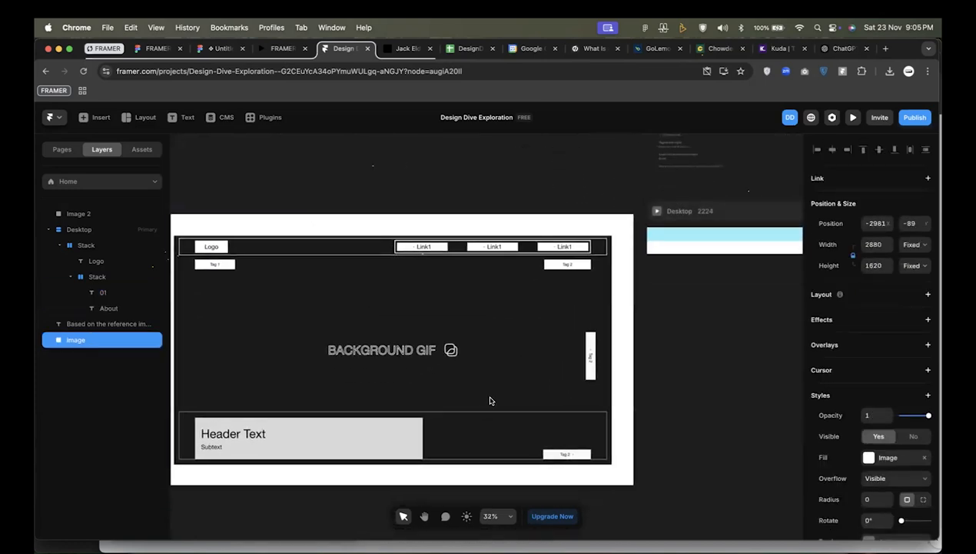
drag(489, 400, 484, 418)
scroll(259, 338, down, 2)
scroll(258, 338, left, 2)
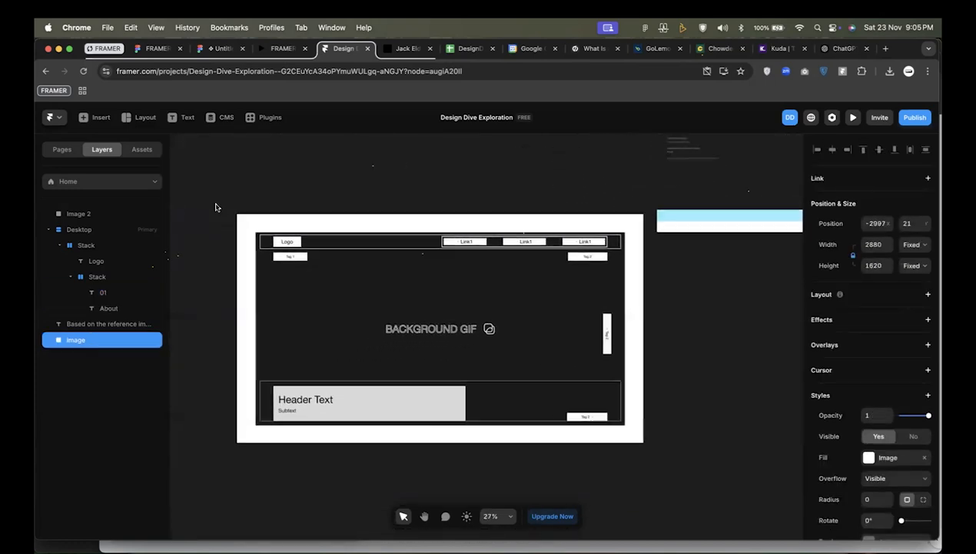
drag(231, 210, 323, 251)
drag(451, 269, 529, 223)
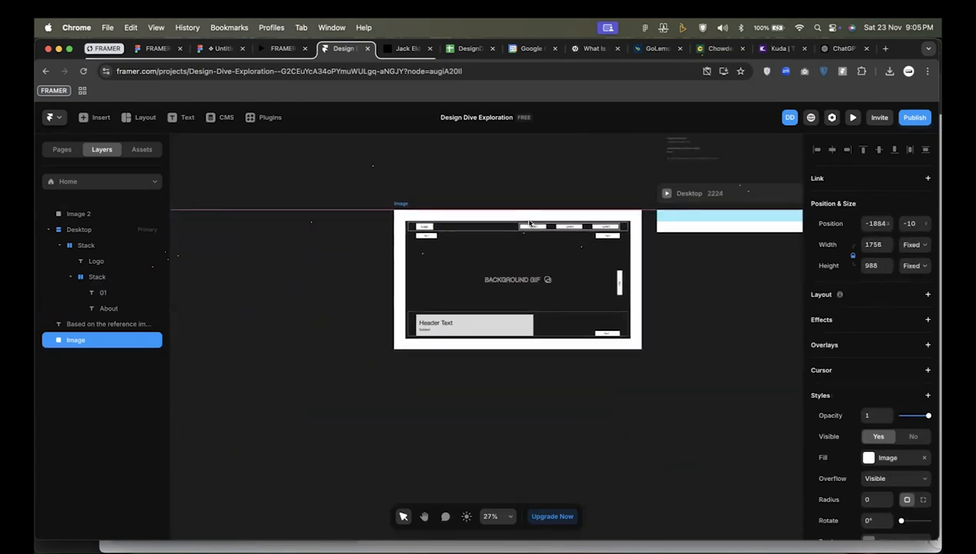
Duplicate the stack holding 01 and About twice to make three link groups in the navigation.
scroll(730, 210, right, 8)
scroll(427, 233, up, 10)
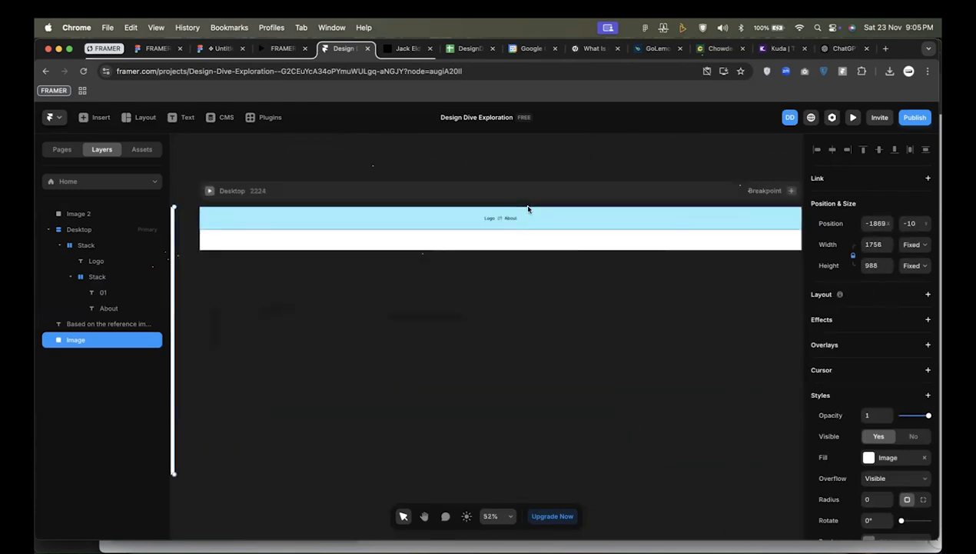
click(511, 223)
scroll(507, 226, up, 4)
click(496, 227)
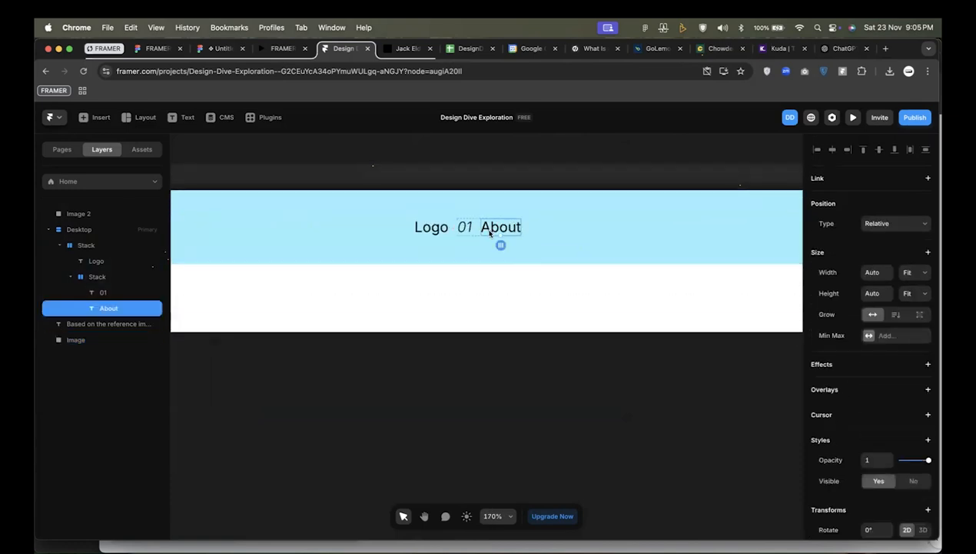
scroll(476, 230, up, 5)
click(466, 235)
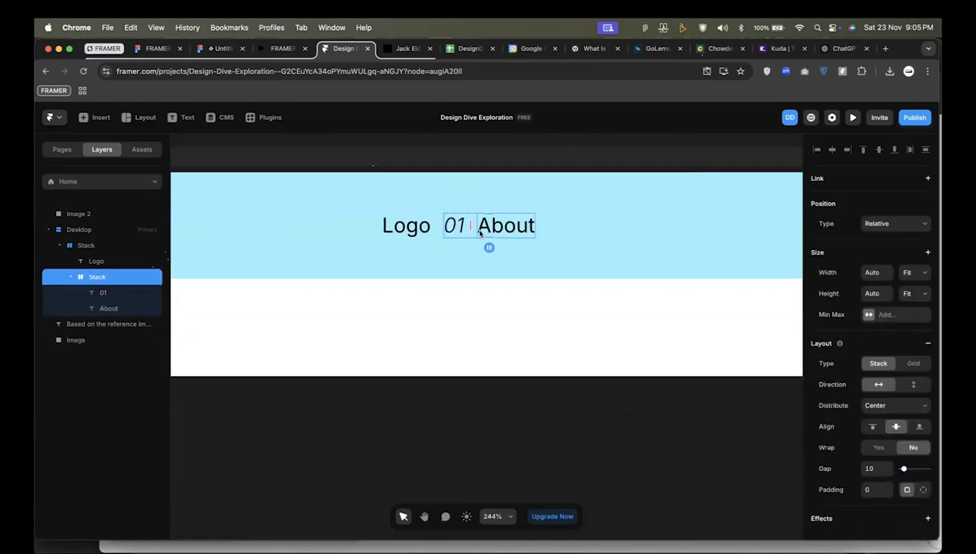
key(super+d)
key(super+d)
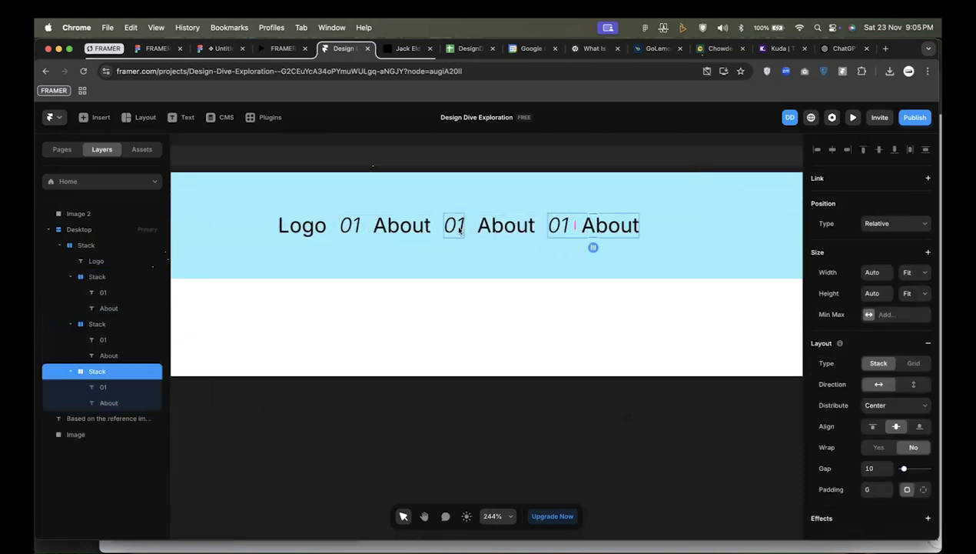
Change the number text in the second link group to "02".
click(454, 224)
click(463, 226)
key(BackSpace)
text(2)
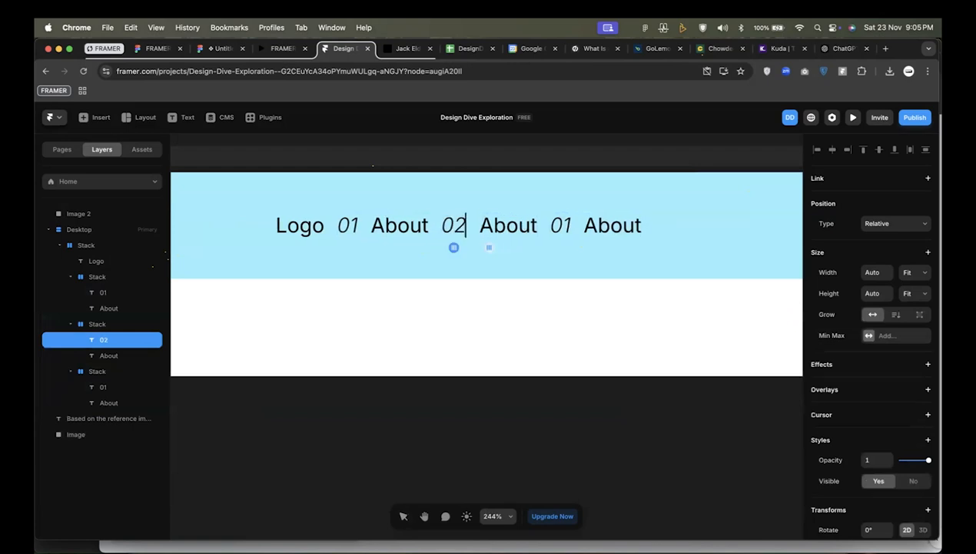
Check the navigation link names in the reference image and in the written hero section notes.
scroll(463, 226, down, 5)
scroll(505, 234, down, 5)
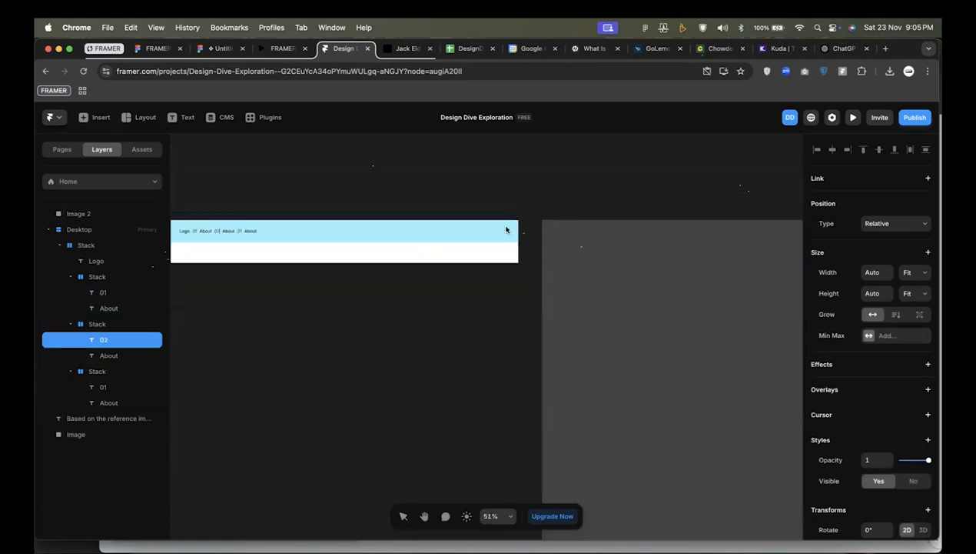
scroll(792, 277, right, 10)
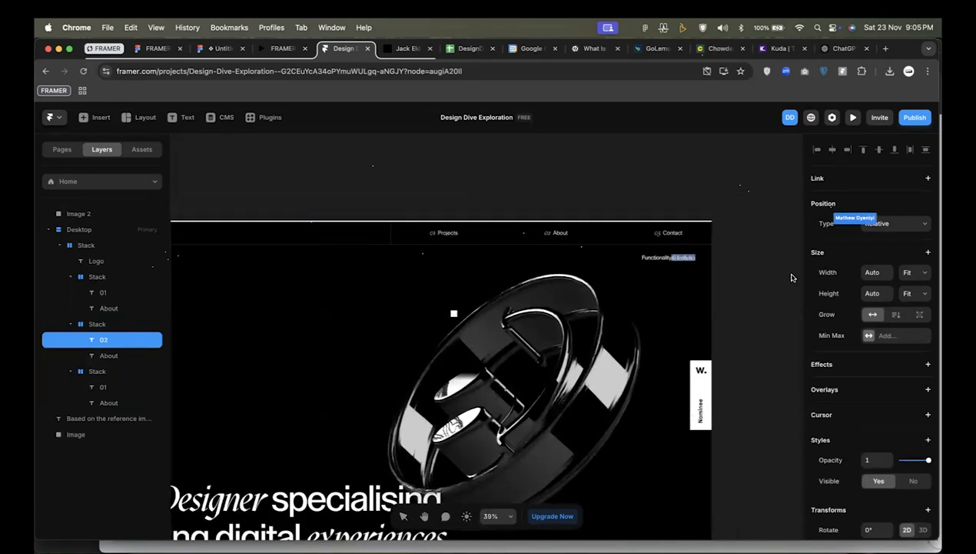
scroll(671, 266, down, 3)
scroll(671, 266, left, 10)
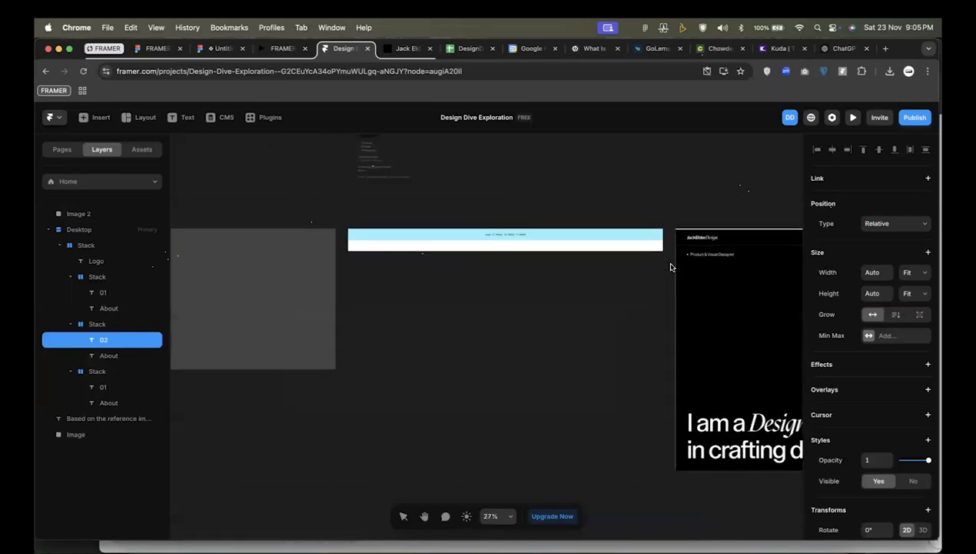
scroll(518, 187, up, 5)
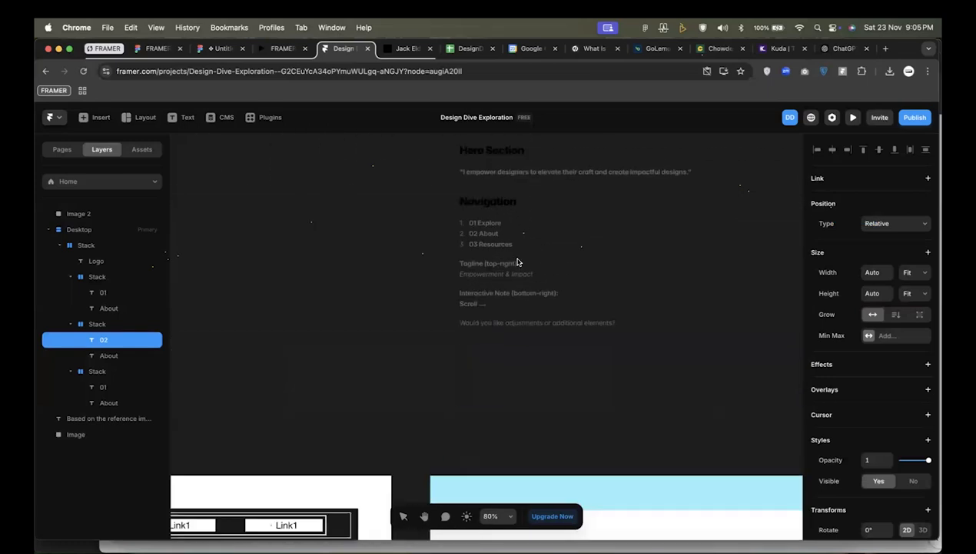
Change the first navigation link's text to "Explore" and the third link's text to "Resources".
scroll(492, 242, down, 5)
scroll(407, 334, up, 5)
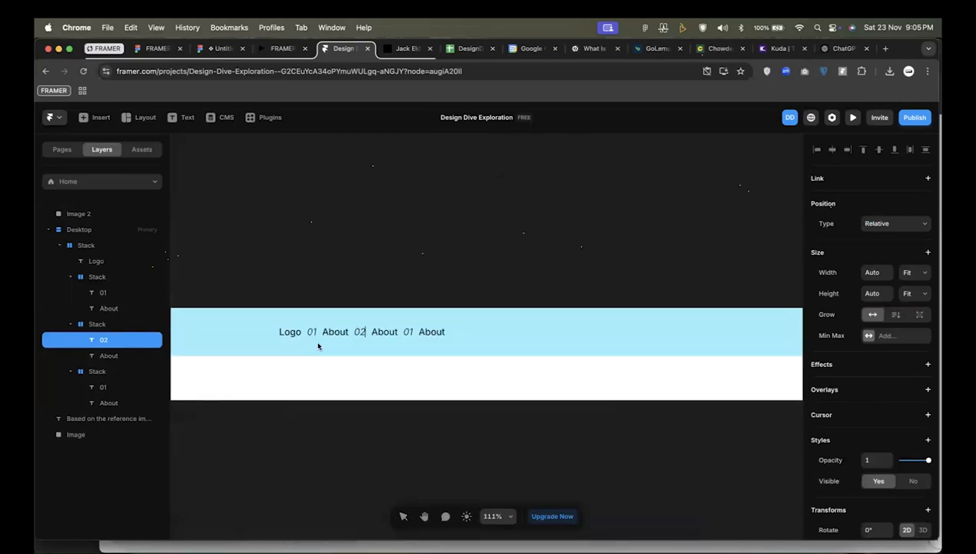
click(322, 336)
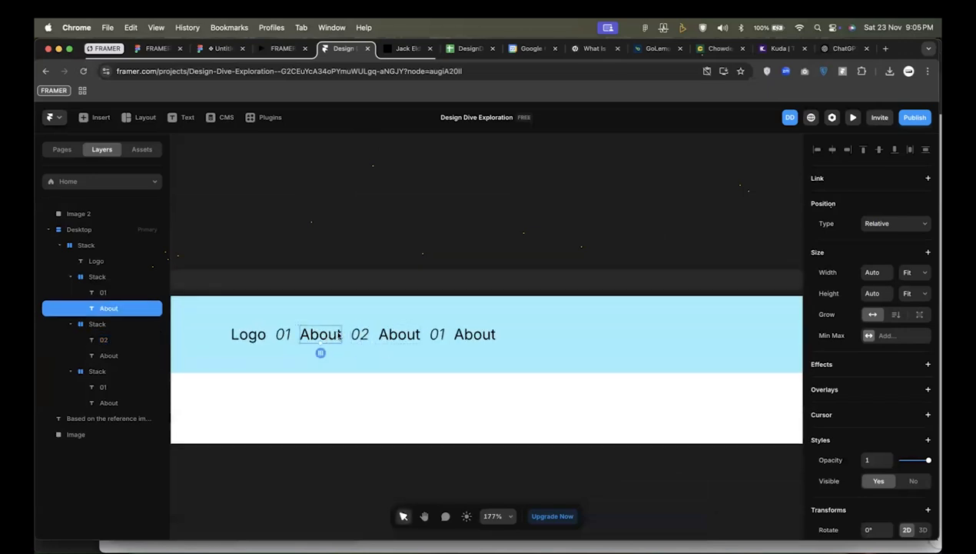
click(332, 336)
click(321, 338)
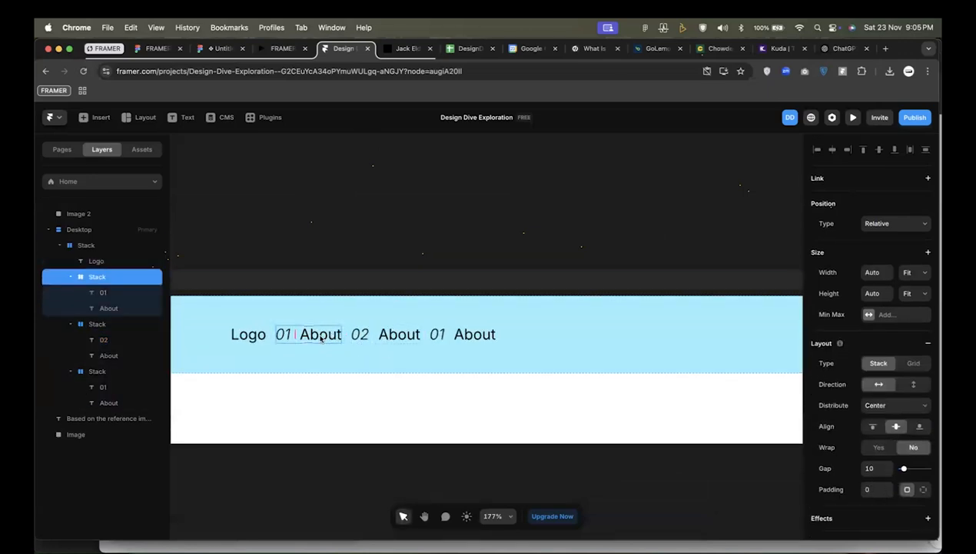
click(321, 339)
double_click(321, 338)
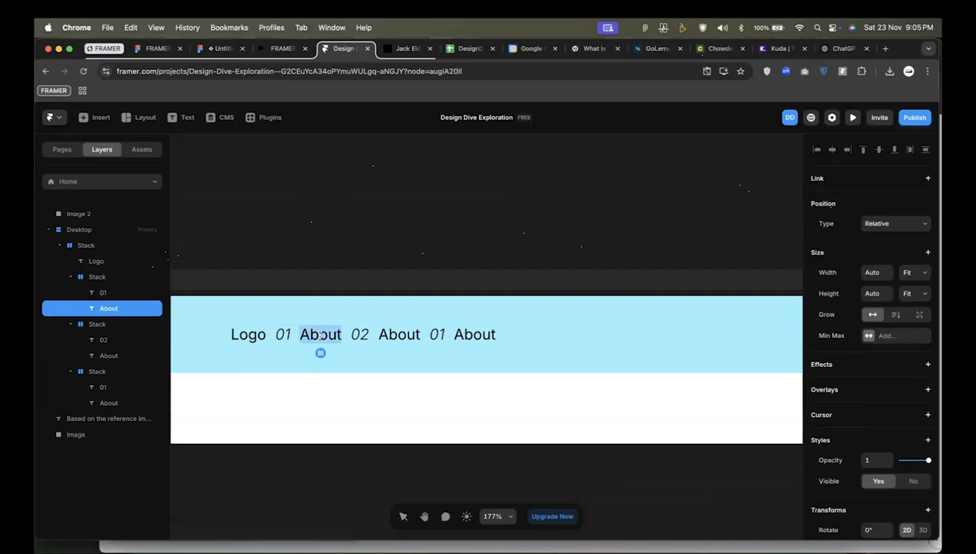
text(Explore)
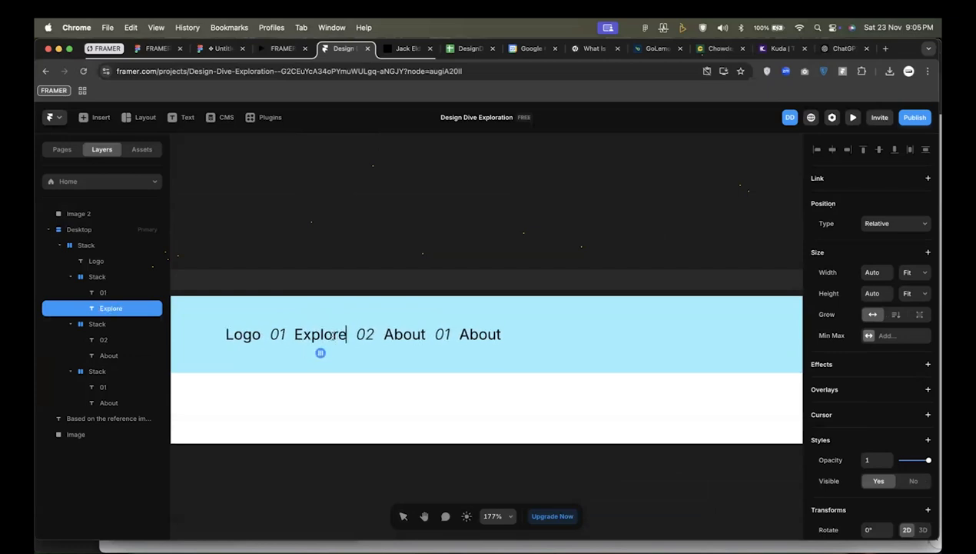
double_click(473, 332)
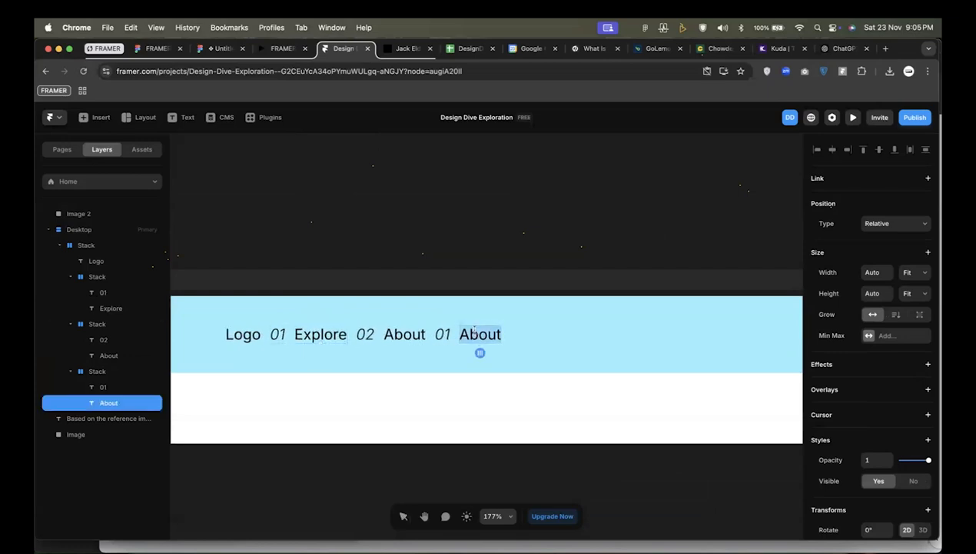
text(Resources)
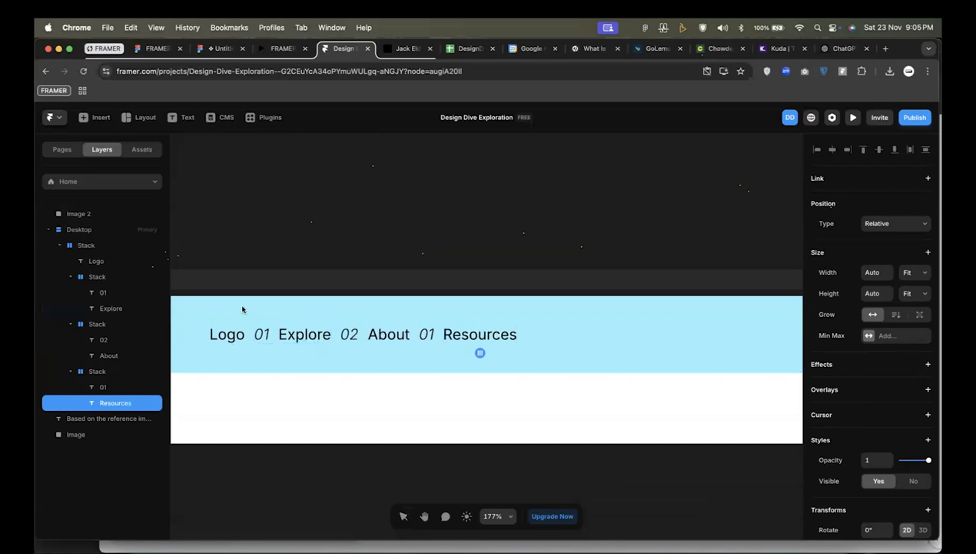
Collapse the three link group stacks inside the outer navigation stack in the layer list.
click(88, 245)
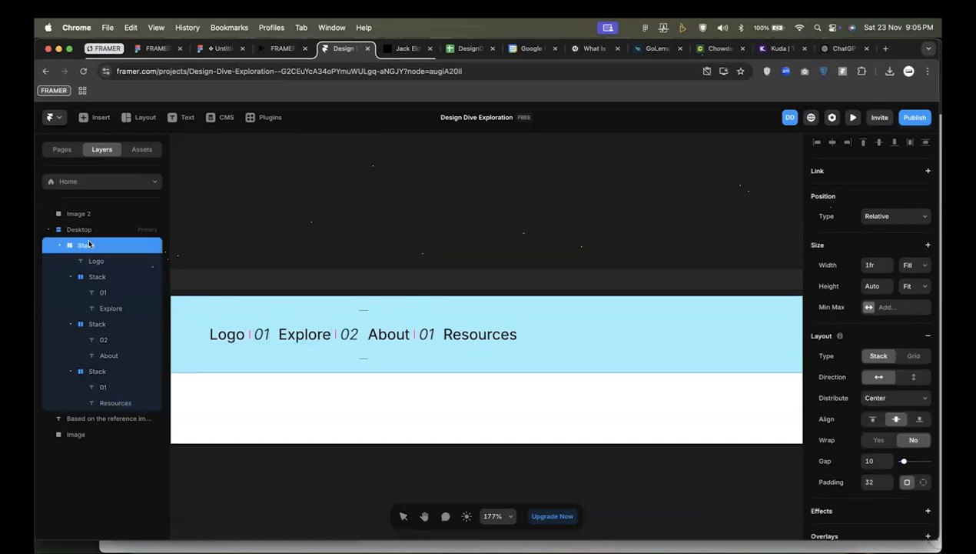
scroll(413, 354, left, 1)
scroll(413, 354, left, 1)
scroll(286, 331, left, 2)
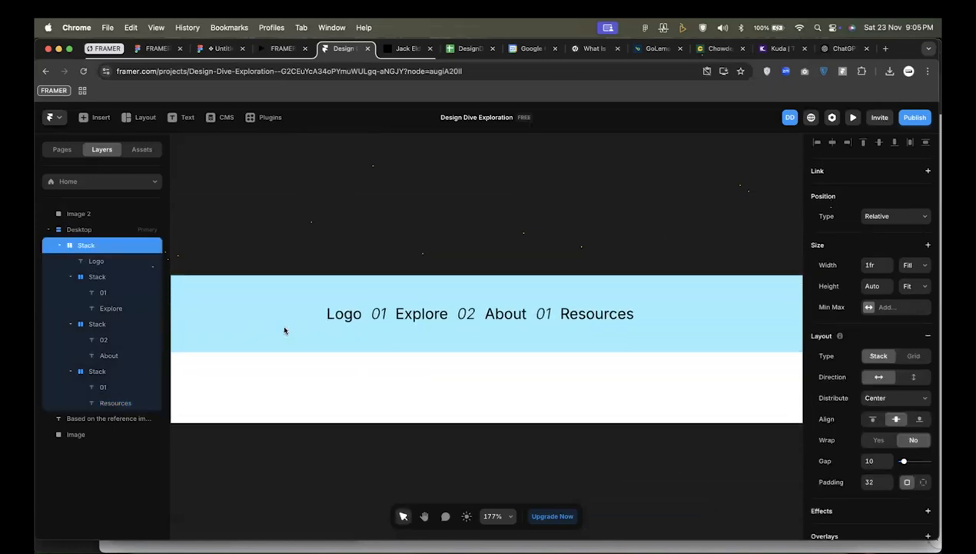
click(70, 276)
click(70, 292)
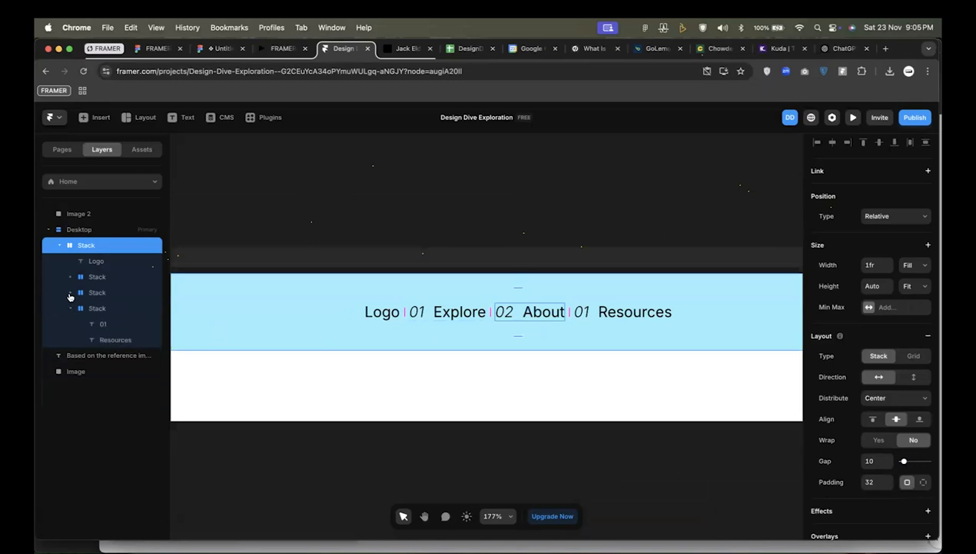
click(69, 307)
click(96, 277)
click(98, 292)
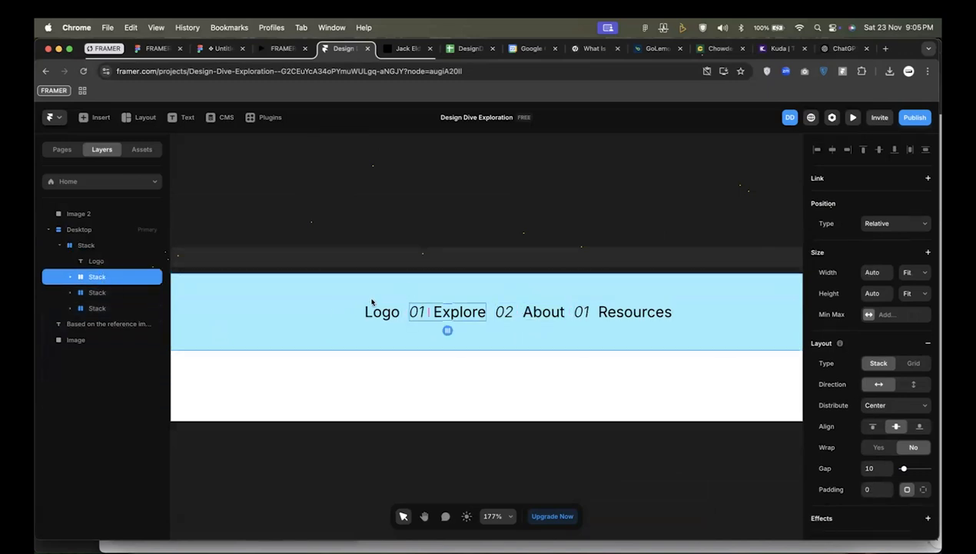
Try the Start and Space Between distributions on the outer navigation stack, and undo both changes.
click(316, 311)
click(877, 397)
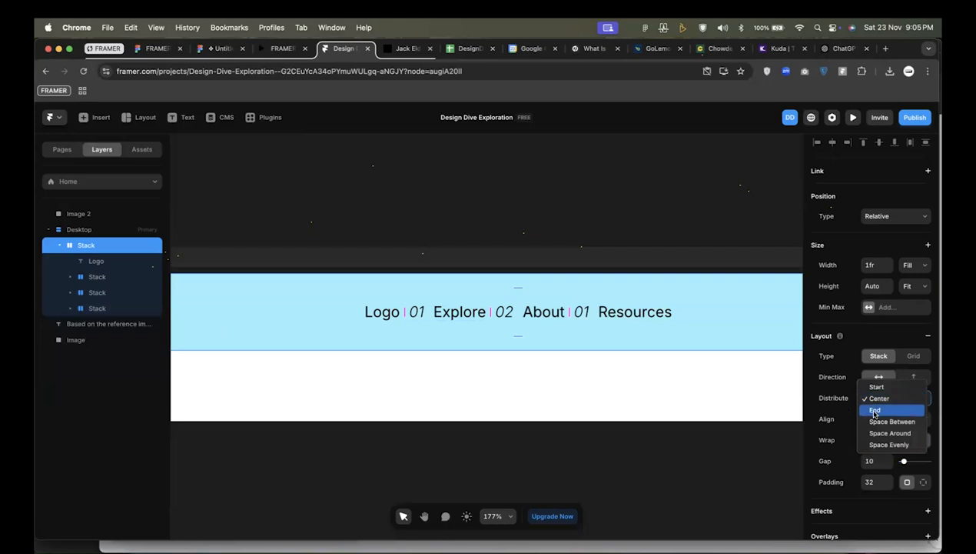
click(888, 387)
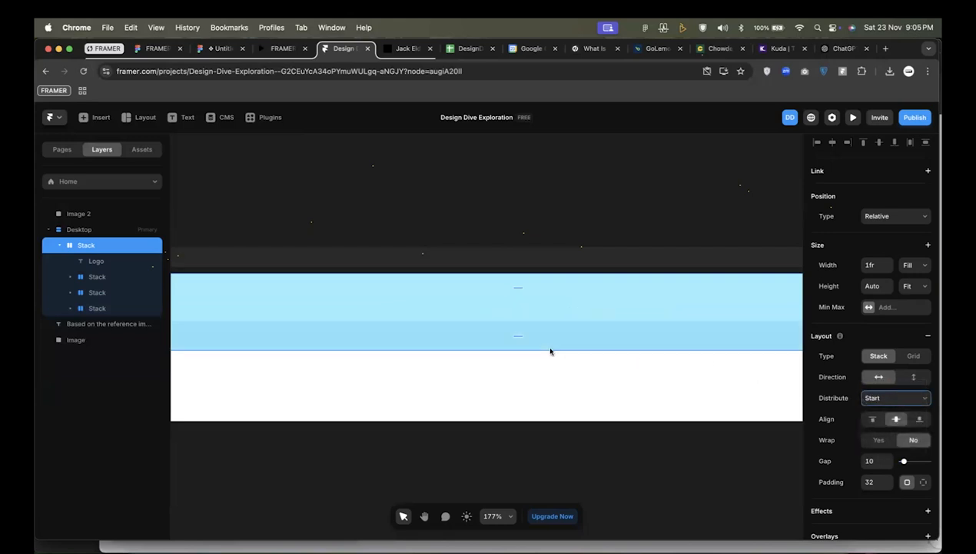
scroll(549, 350, down, 5)
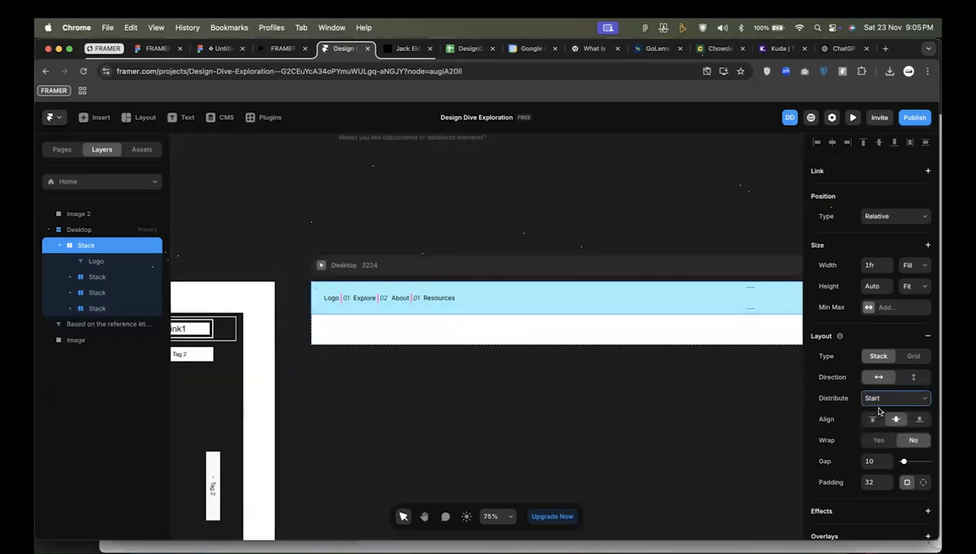
click(900, 400)
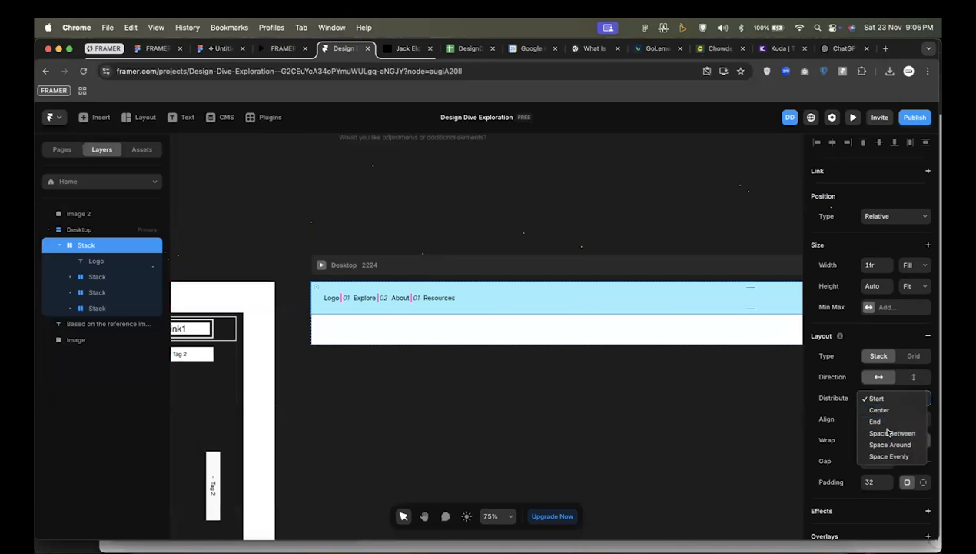
click(893, 433)
scroll(676, 319, right, 4)
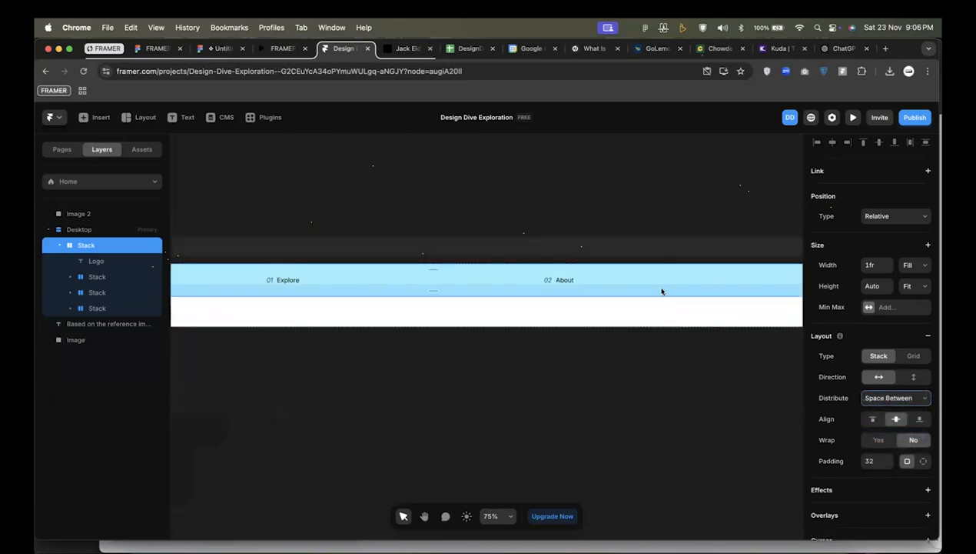
key(super+z)
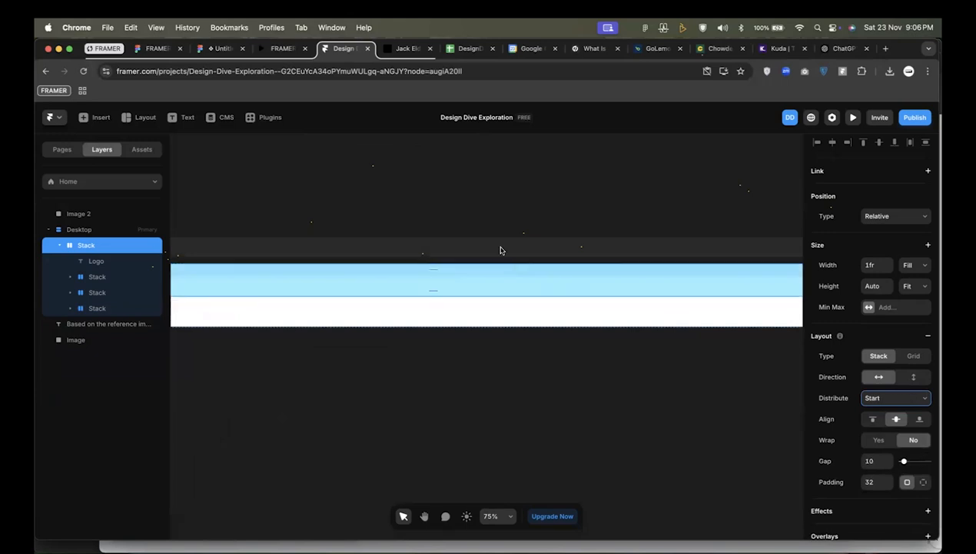
key(super+z)
Wrap the three link groups, Explore, About and Resources, together in a new stack separate from the Logo text.
scroll(420, 278, up, 5)
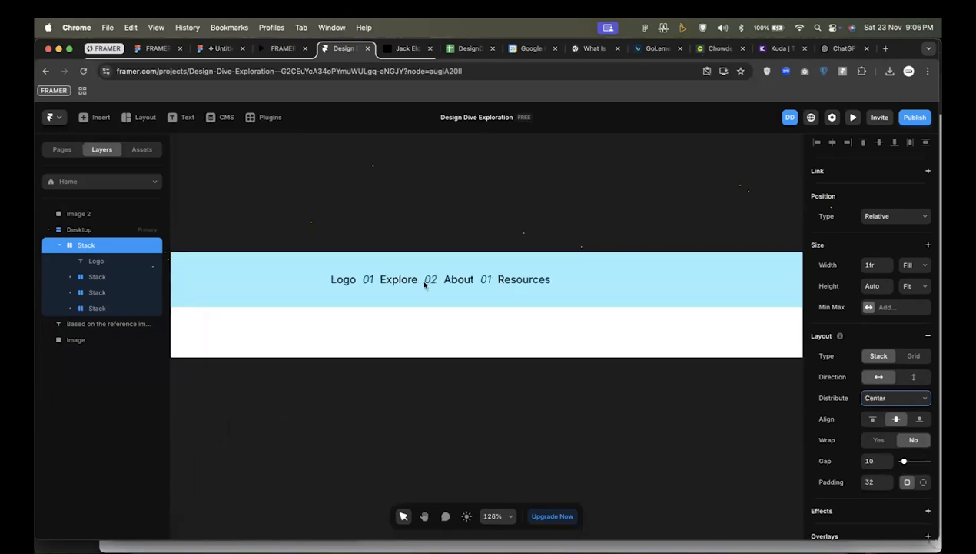
super+click(399, 278)
click(368, 284)
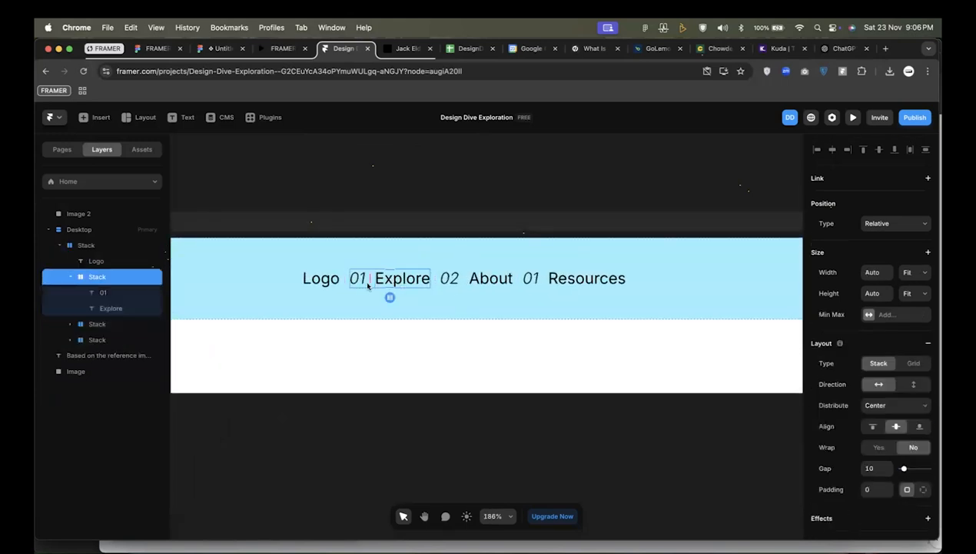
shift+click(464, 283)
shift+click(544, 281)
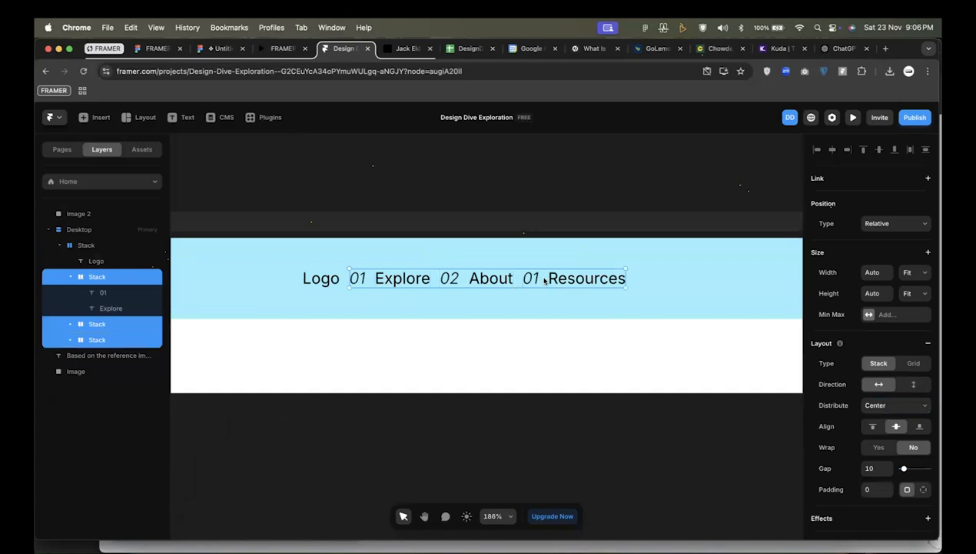
click(72, 278)
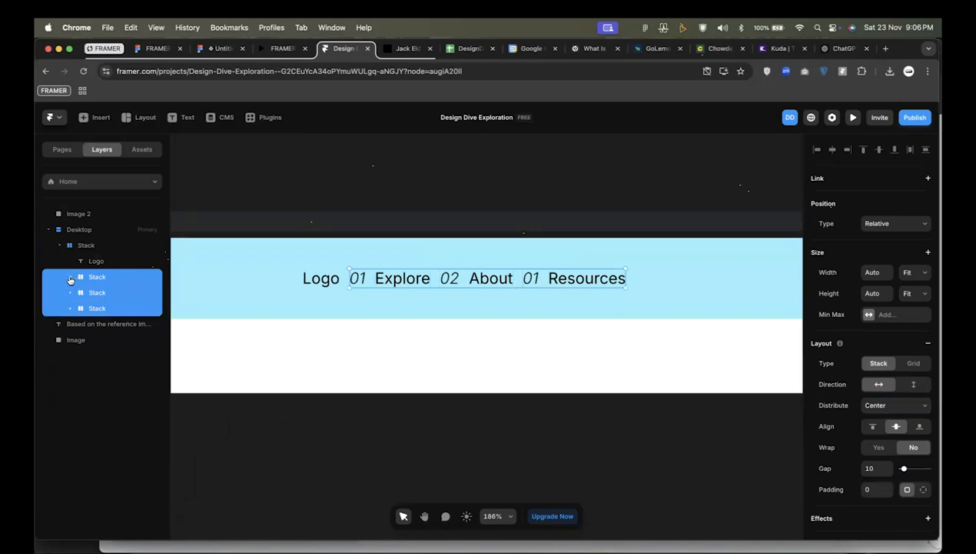
key(alt)
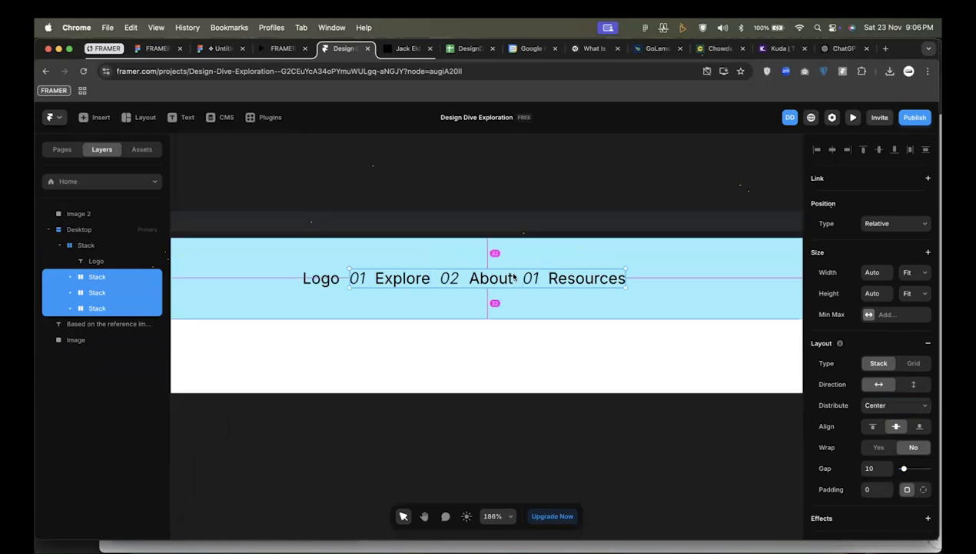
key(super+Return)
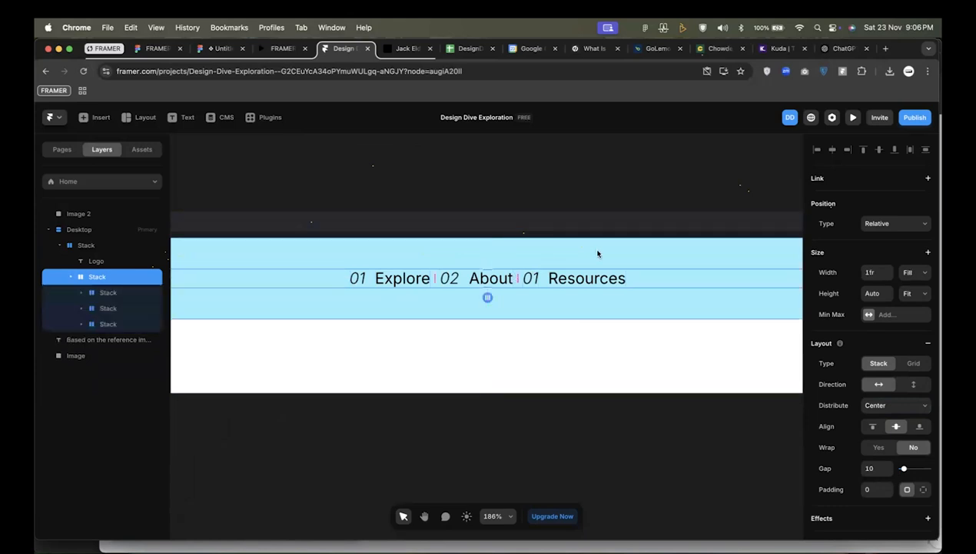
Set the width of the stack wrapping the three link groups to Fit Content and rename its layer "navigation".
click(920, 297)
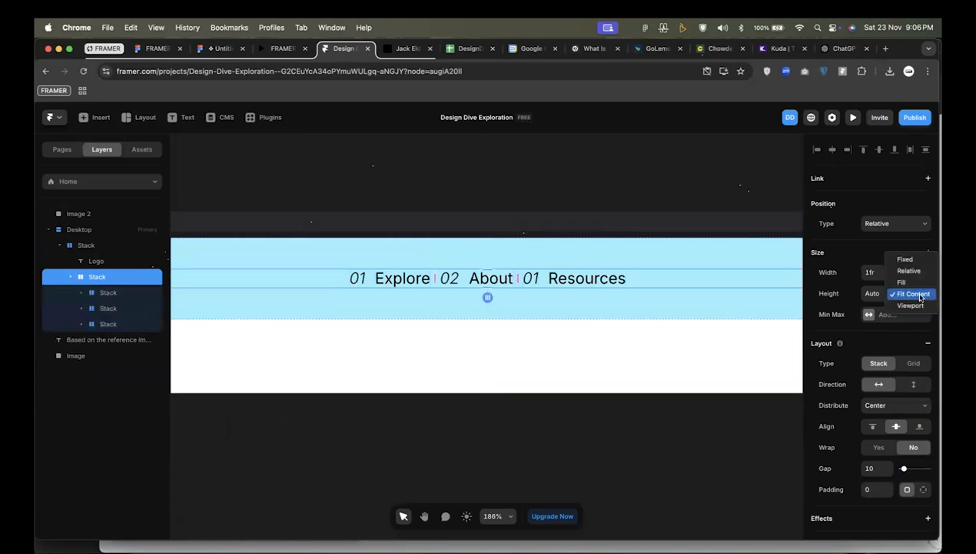
click(920, 296)
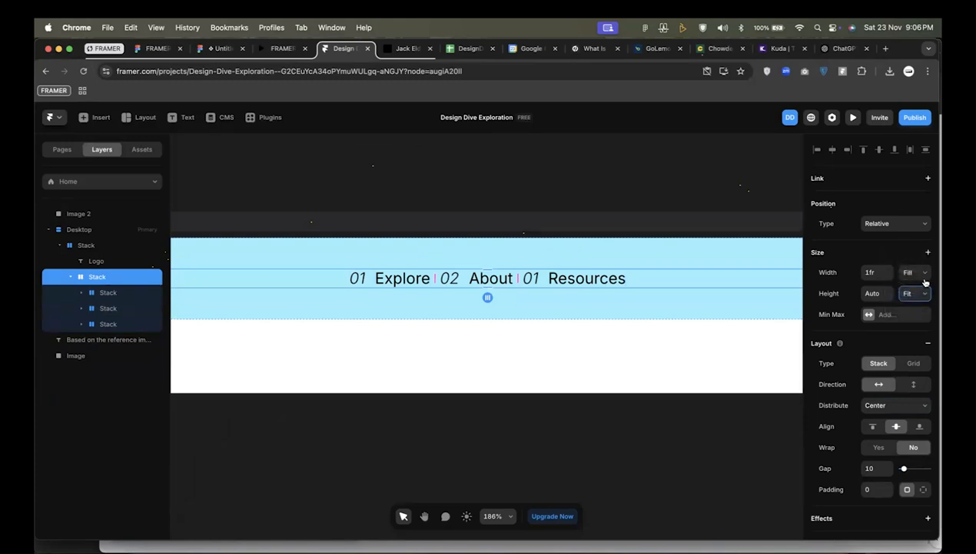
click(921, 274)
click(910, 283)
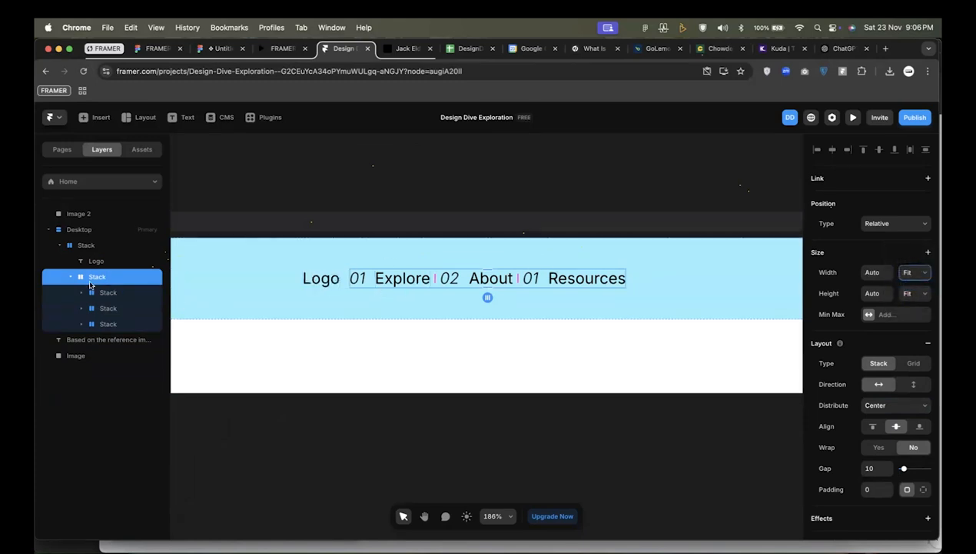
double_click(98, 277)
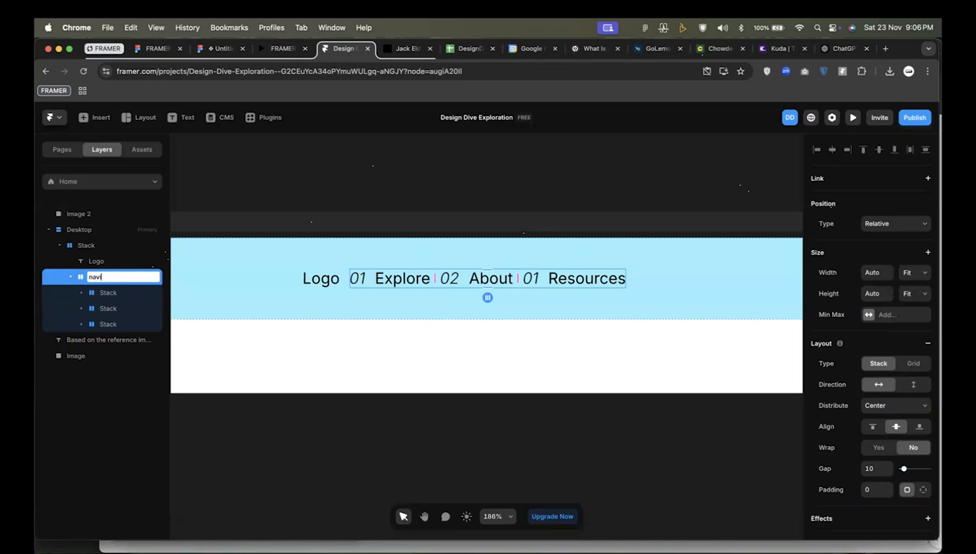
key(Return)
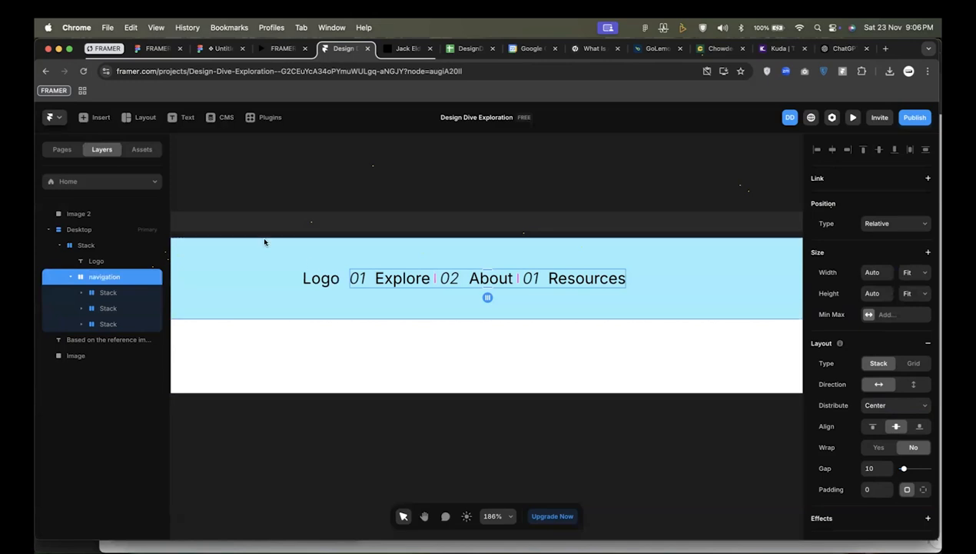
Set the Logo text's font size to 24 pixels.
click(98, 261)
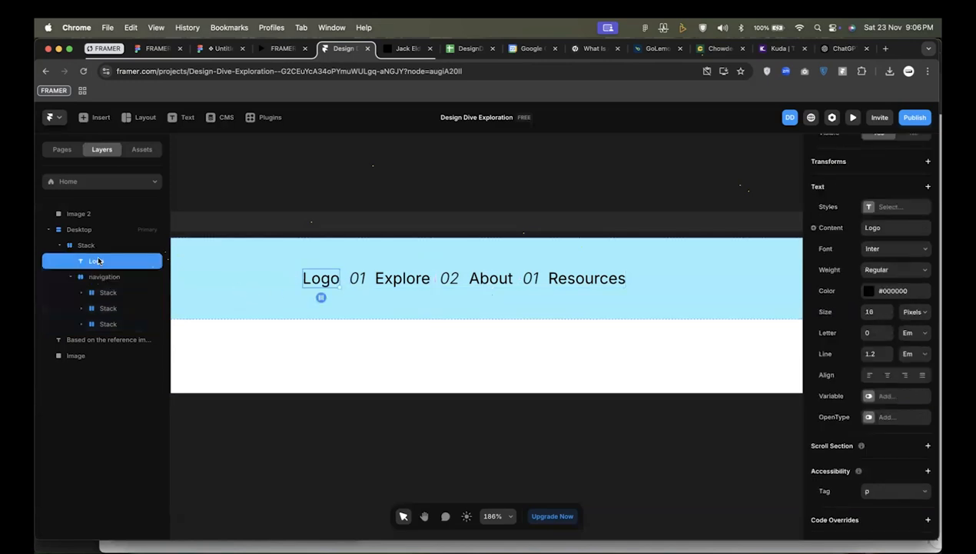
click(869, 312)
key(Return)
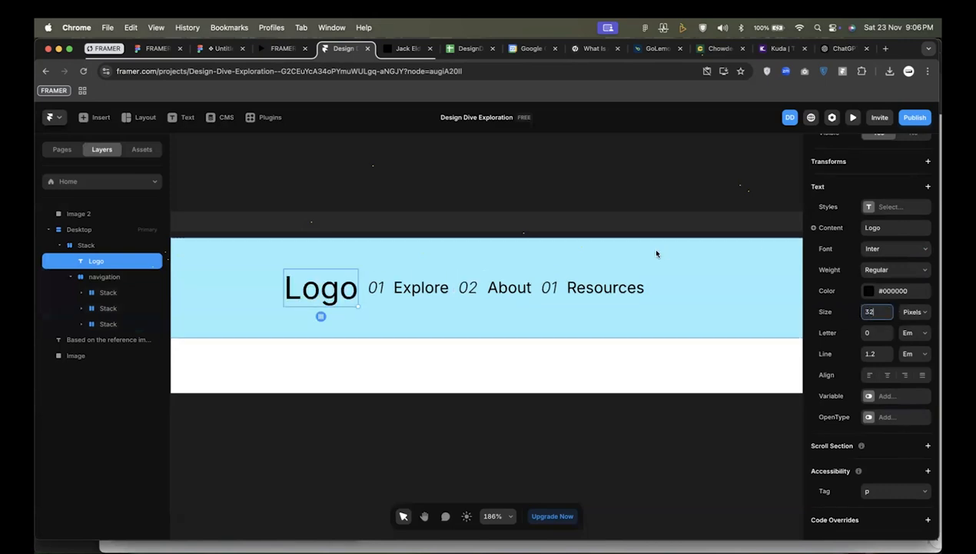
text(24)
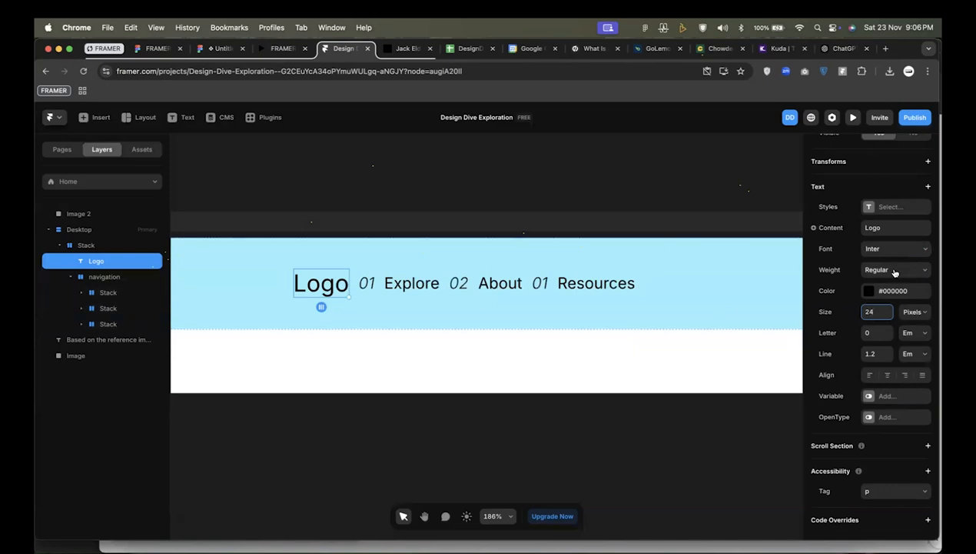
Replace the Logo text with "DDD".
double_click(321, 282)
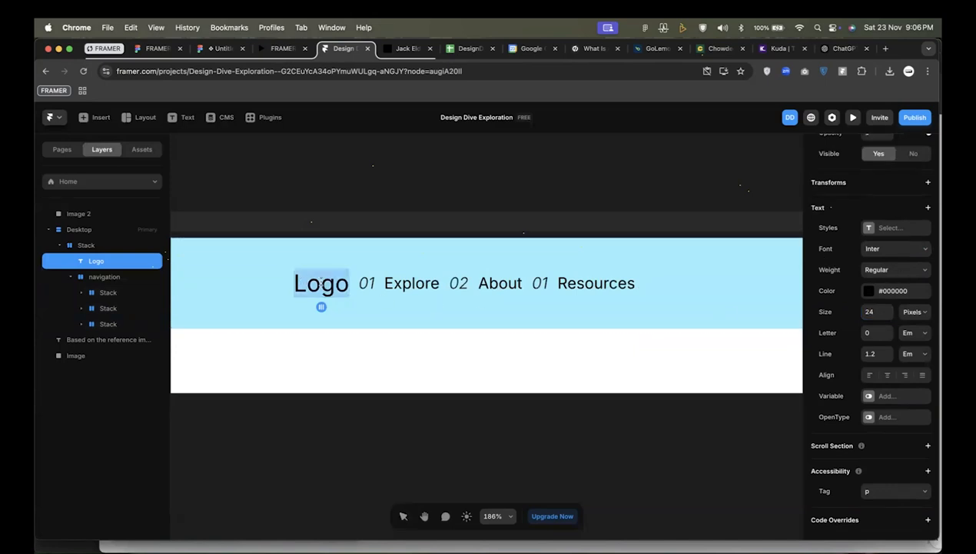
text(DDD)
key(Escape)
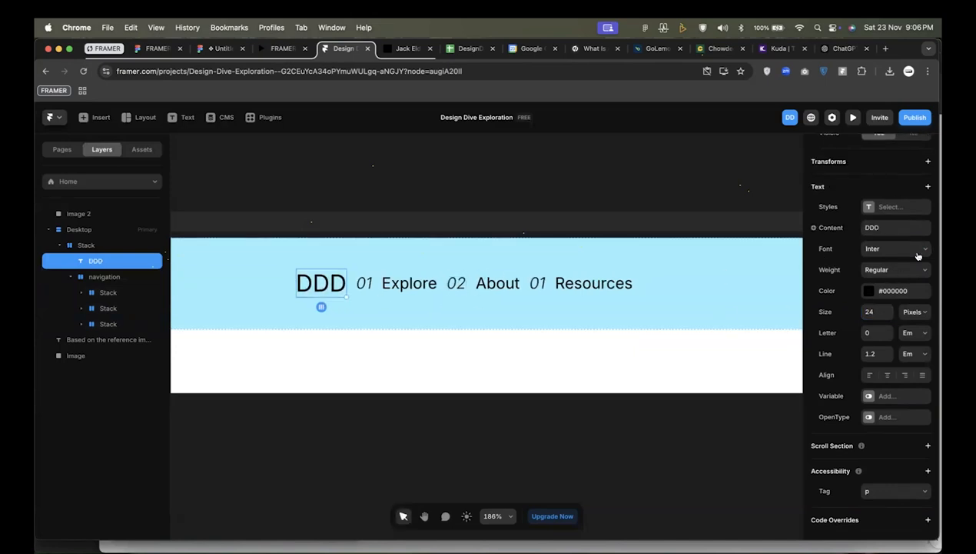
Change the font of the DDD logo text to Instrument Serif.
scroll(895, 241, up, 4)
click(897, 383)
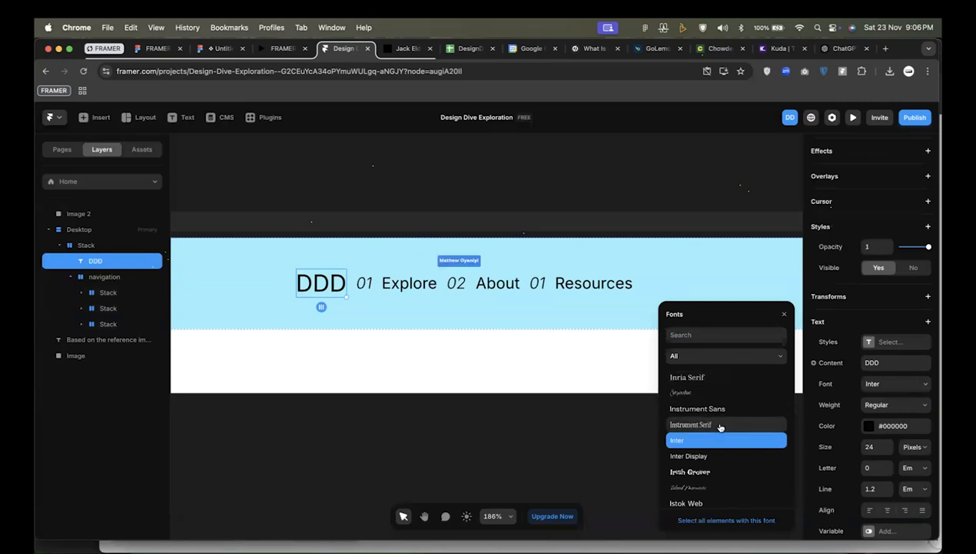
scroll(719, 426, down, 1)
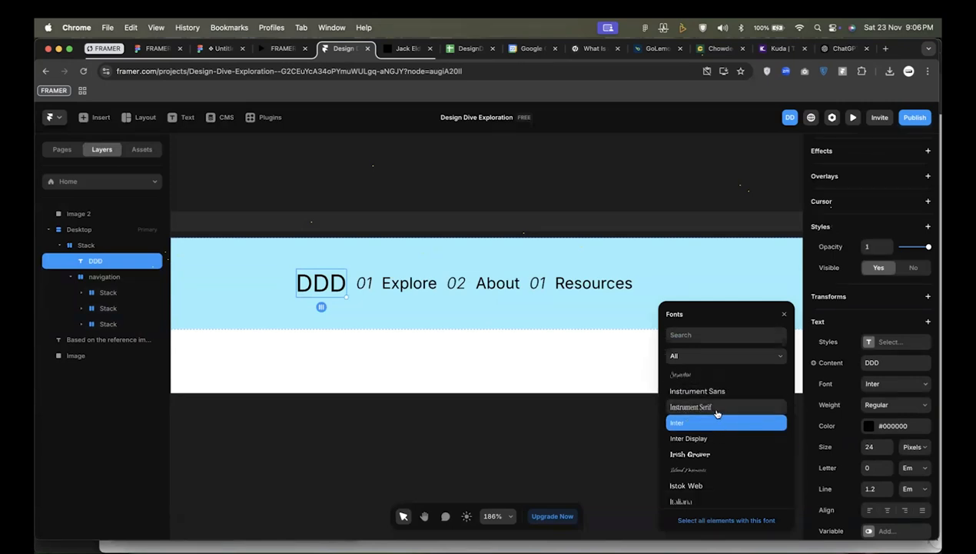
click(714, 408)
click(534, 395)
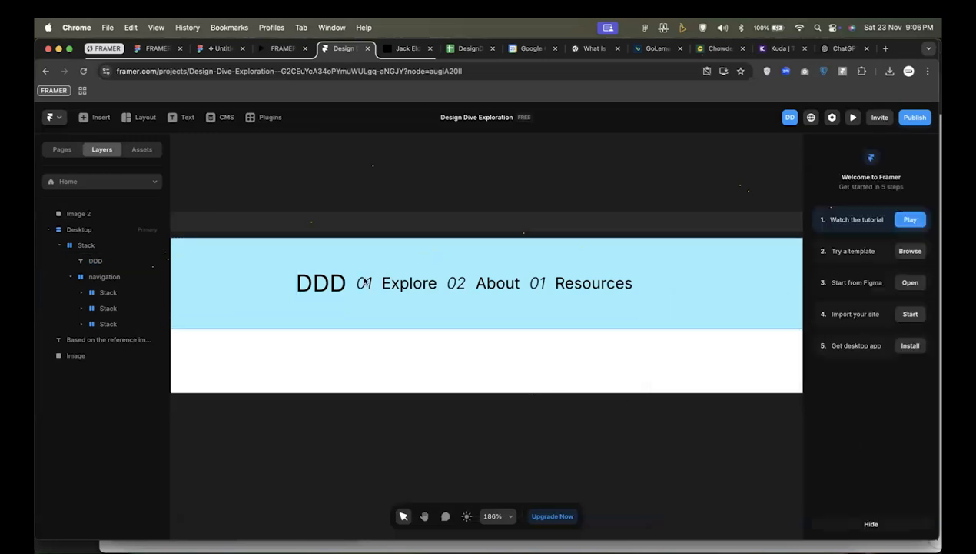
Keep the height of the outer stack holding the logo and navigation at Fit Content and set its padding to 16.
click(367, 262)
click(924, 286)
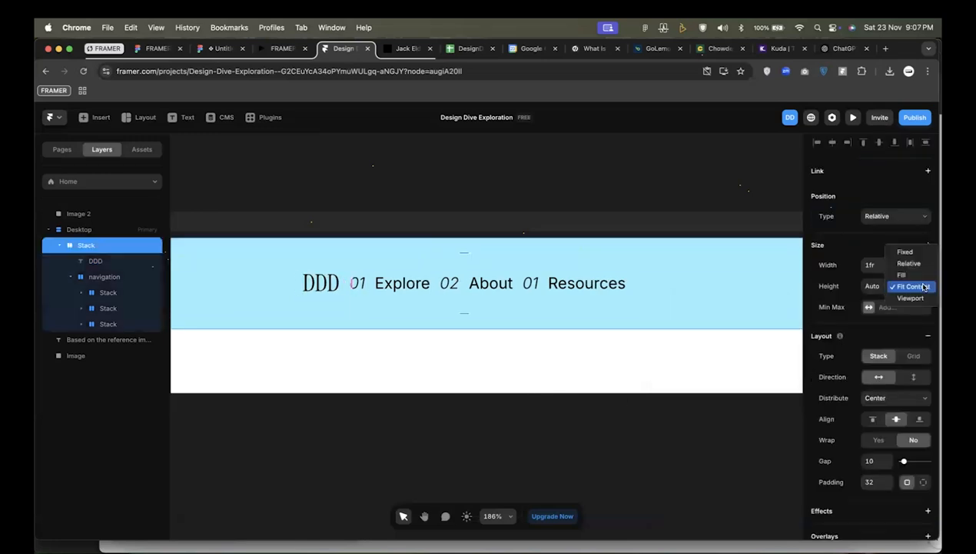
click(924, 286)
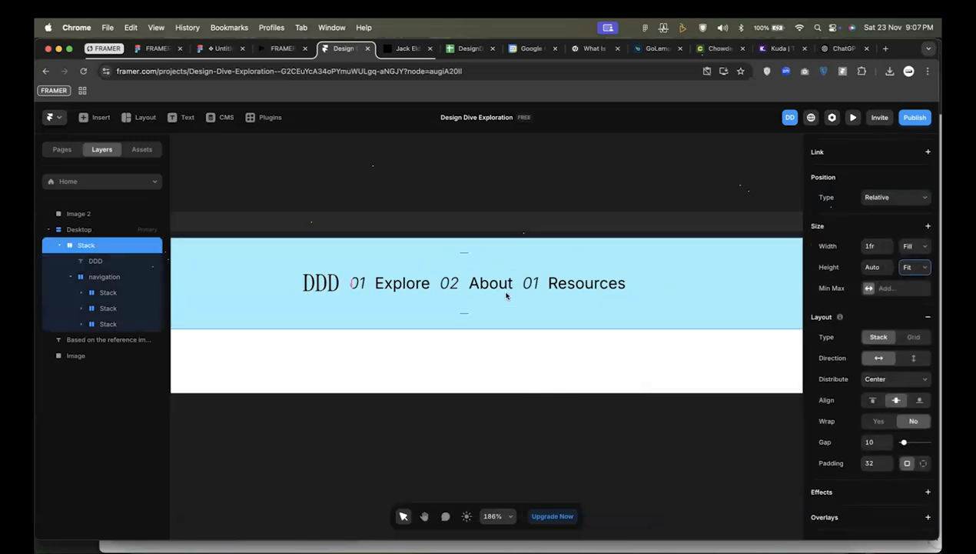
click(871, 465)
text(16)
key(Return)
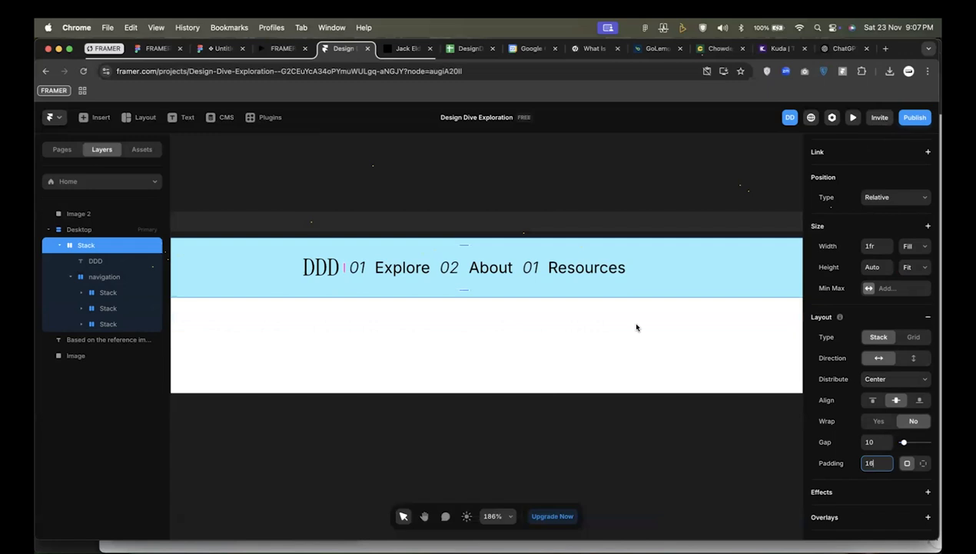
Try a different font weight on the DDD logo text and undo the change.
click(318, 271)
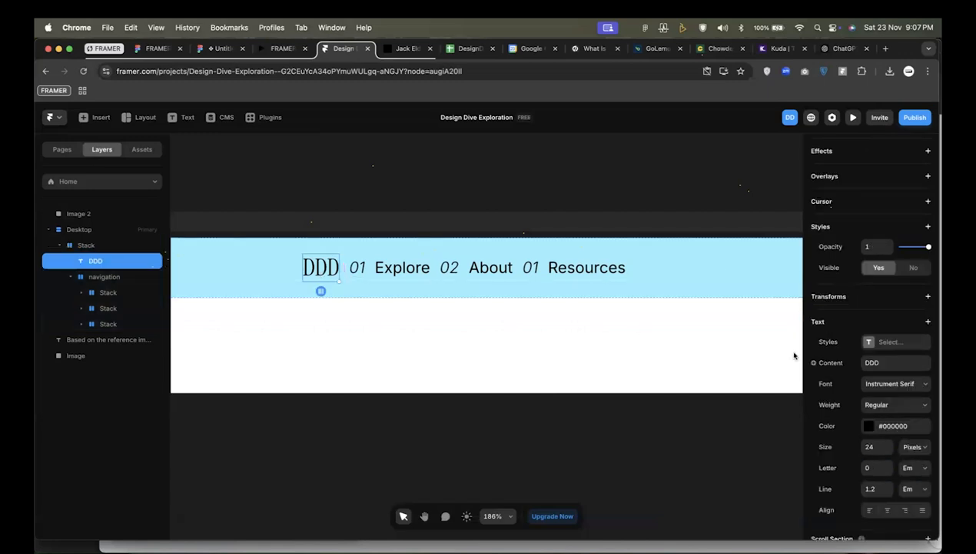
click(885, 408)
click(880, 419)
key(super+z)
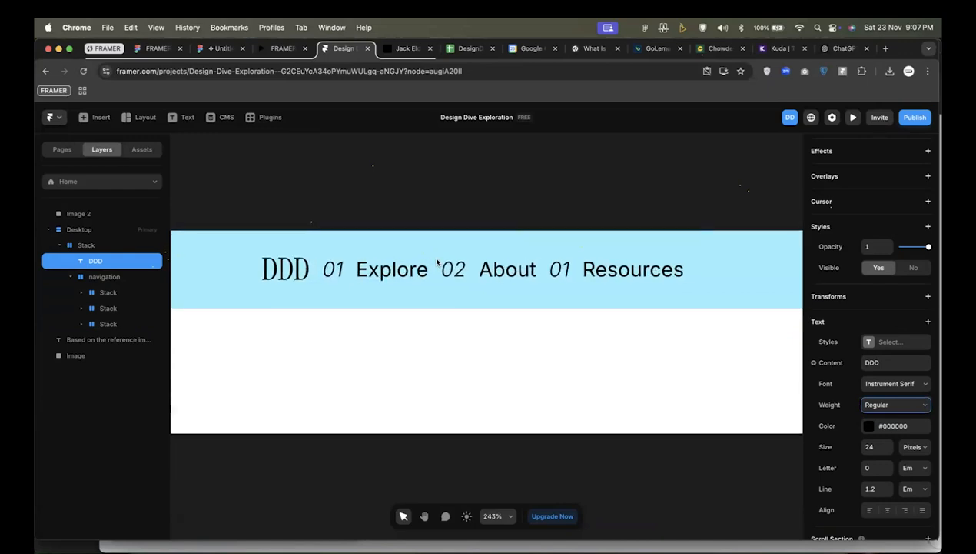
Open the distribution options of the outer stack containing the DDD logo and the navigation links.
scroll(428, 259, down, 5)
click(570, 278)
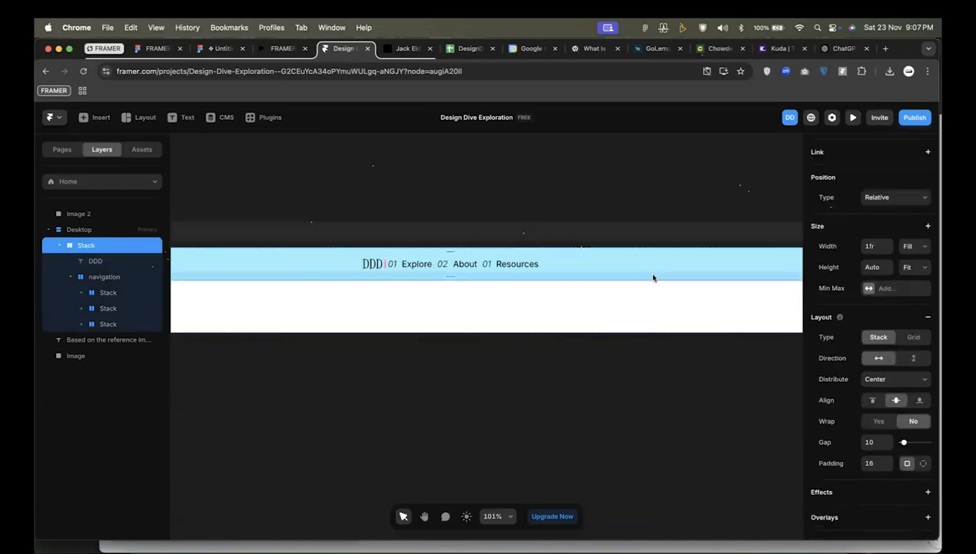
click(882, 384)
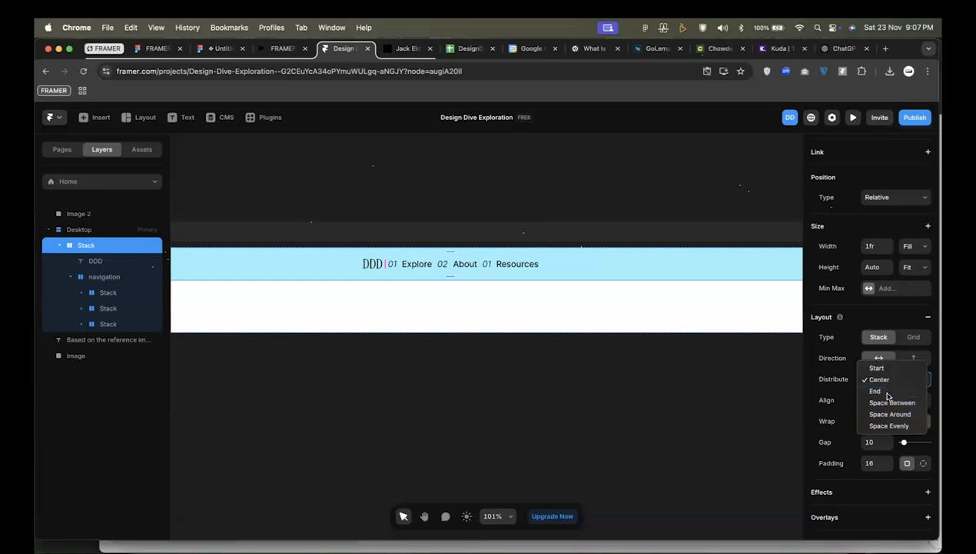
Set the distribution of the outer stack holding the DDD logo and the navigation to End.
click(886, 393)
scroll(572, 299, up, 1)
scroll(574, 298, down, 1)
scroll(574, 297, up, 3)
scroll(574, 295, down, 2)
scroll(579, 299, up, 2)
scroll(578, 300, down, 2)
scroll(579, 301, up, 2)
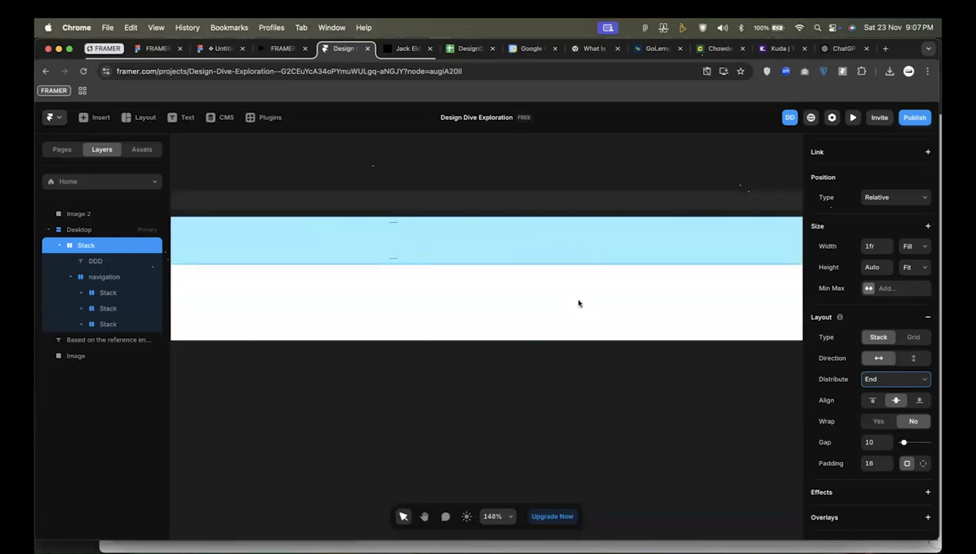
scroll(578, 303, down, 6)
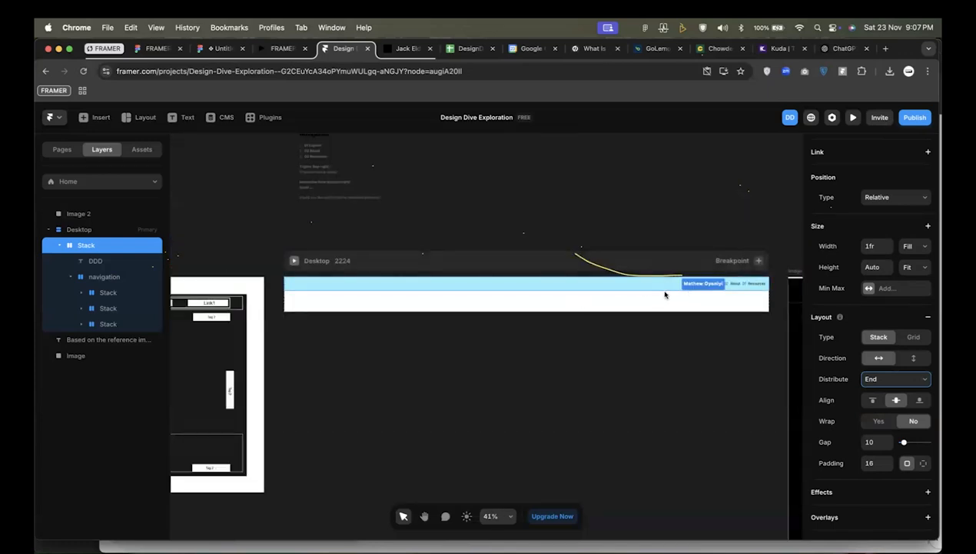
scroll(666, 293, up, 5)
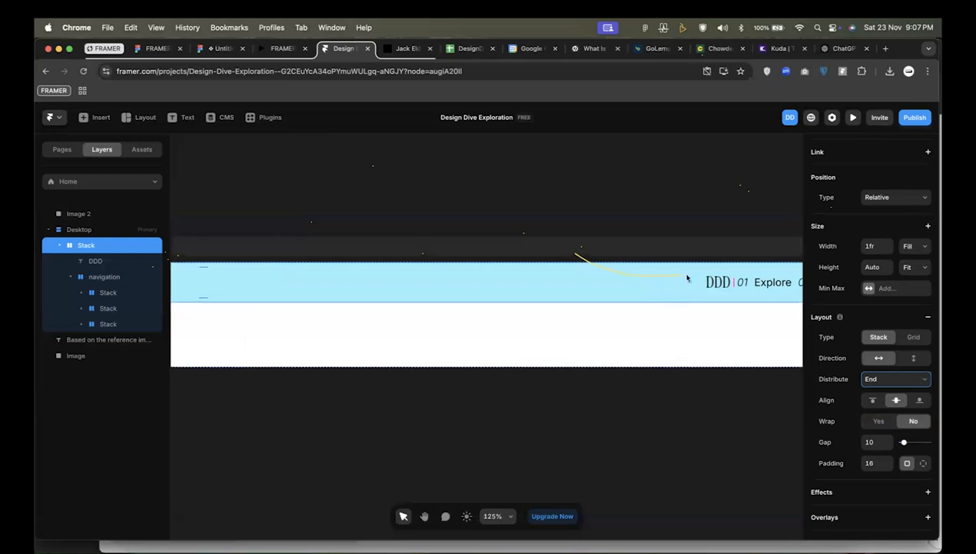
scroll(715, 280, right, 1)
Set the outer stack's distribution to Space Around to spread the DDD logo and the navigation links.
click(908, 119)
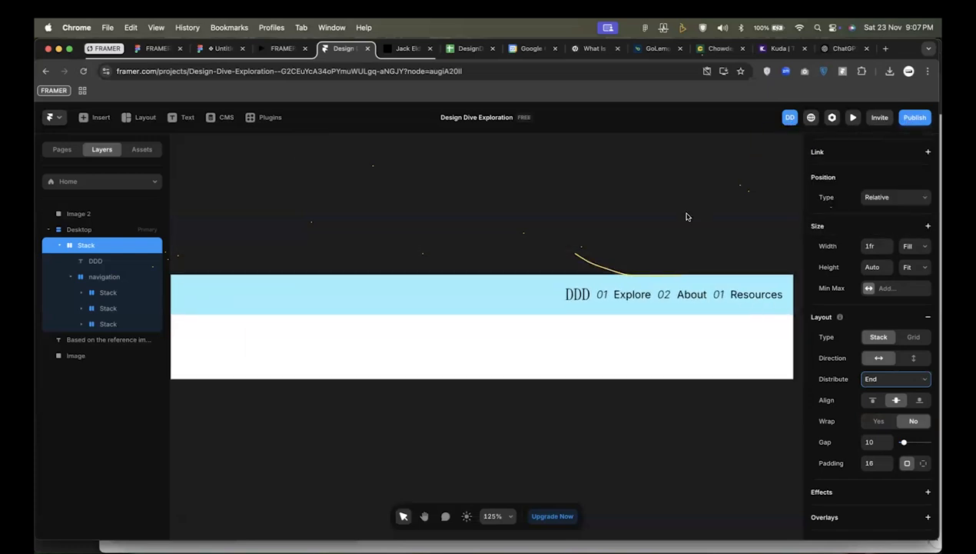
click(582, 262)
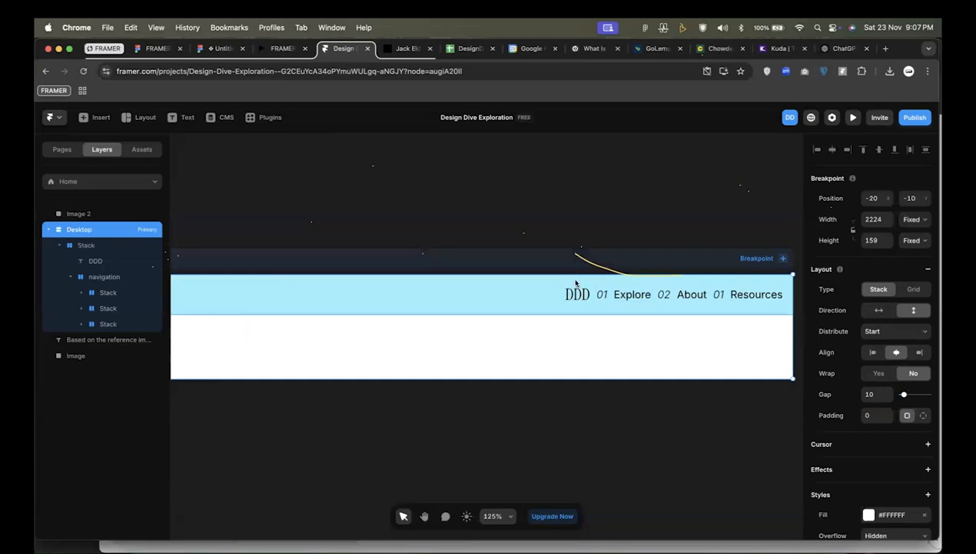
click(575, 284)
click(908, 388)
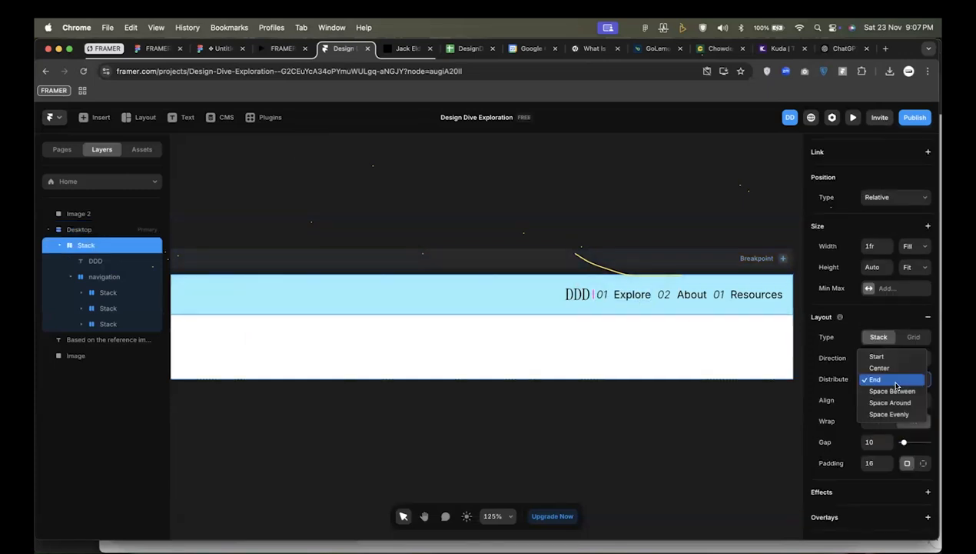
click(890, 402)
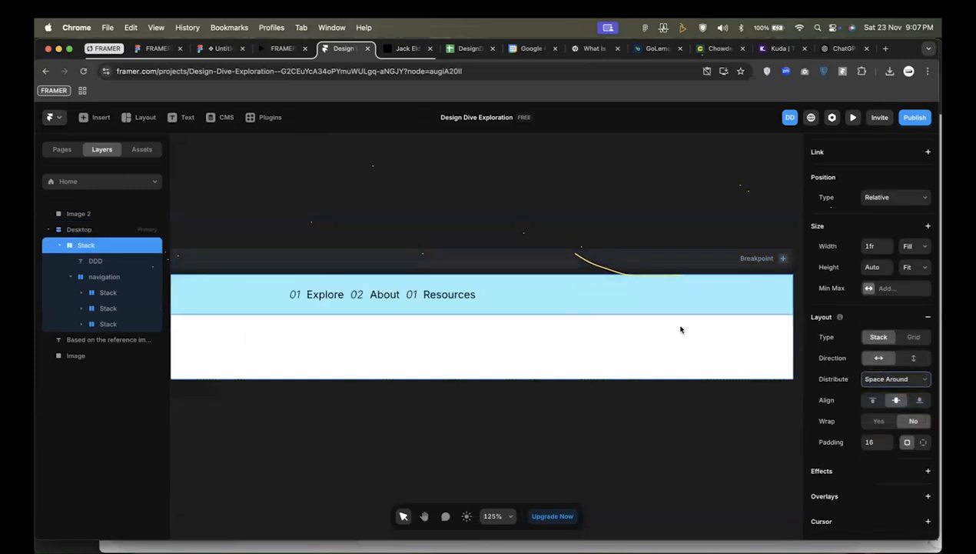
scroll(584, 317, down, 5)
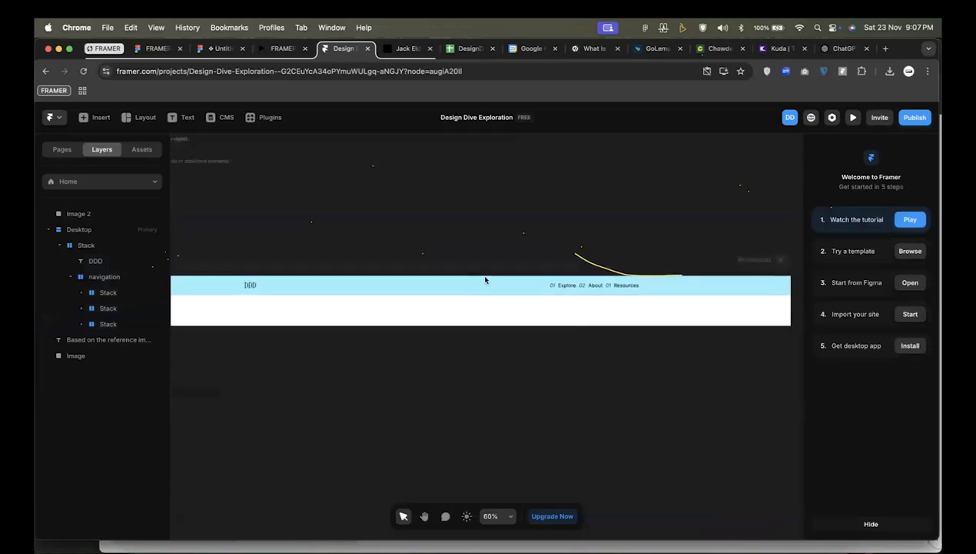
scroll(719, 293, down, 3)
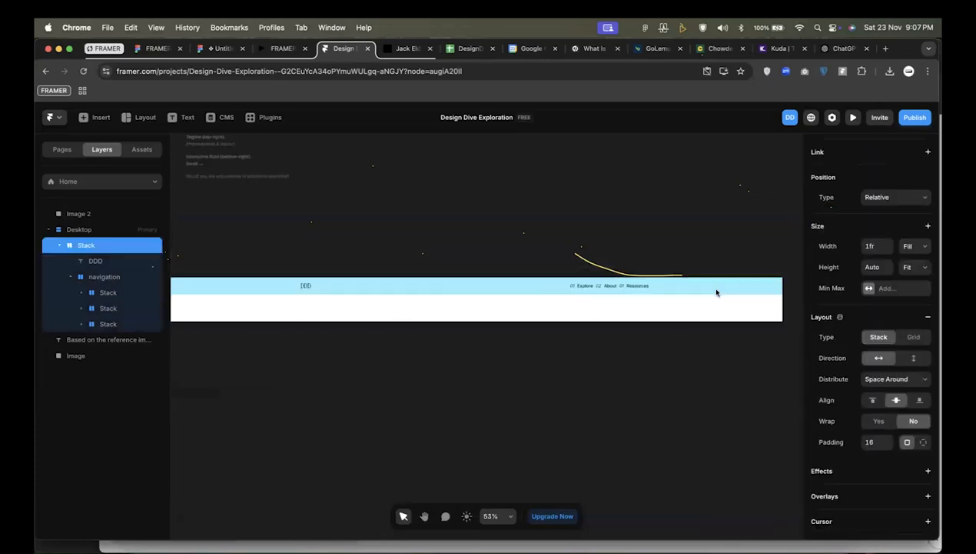
Collapse the outer stack in the layer tree and set its distribution to Space Between.
click(59, 245)
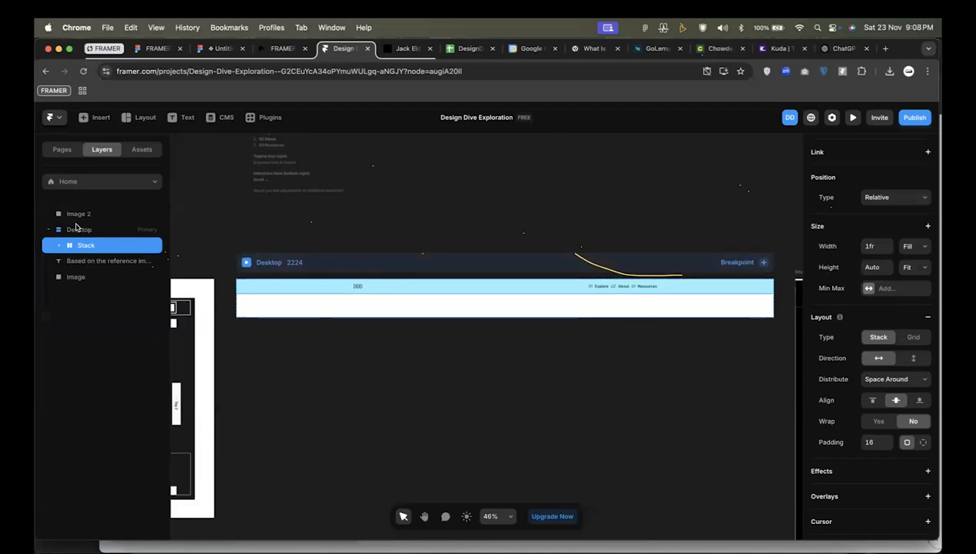
click(77, 229)
scroll(893, 353, down, 1)
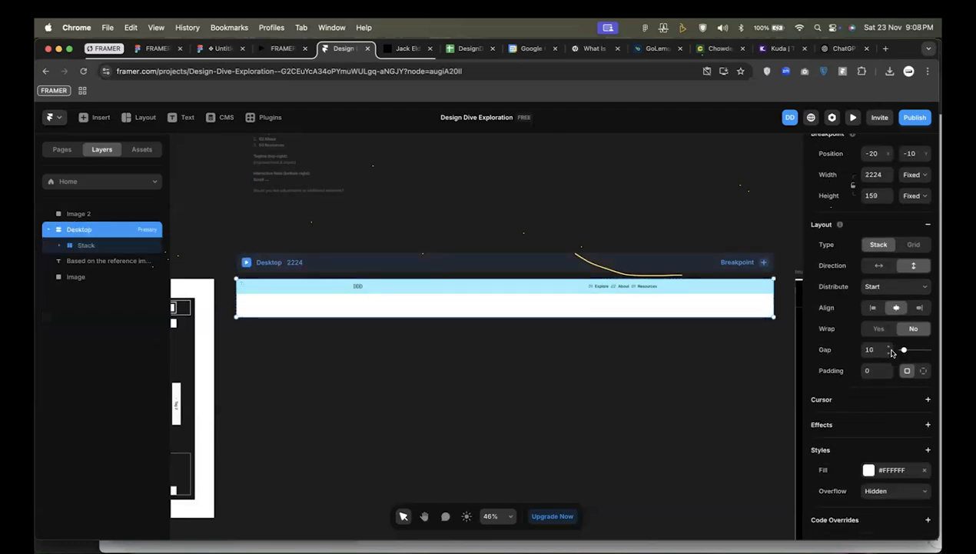
click(84, 245)
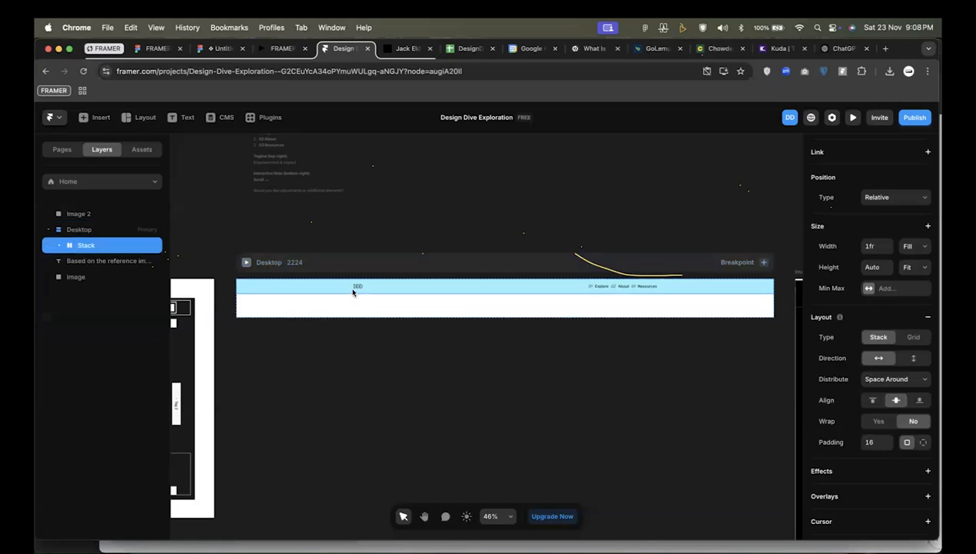
click(892, 379)
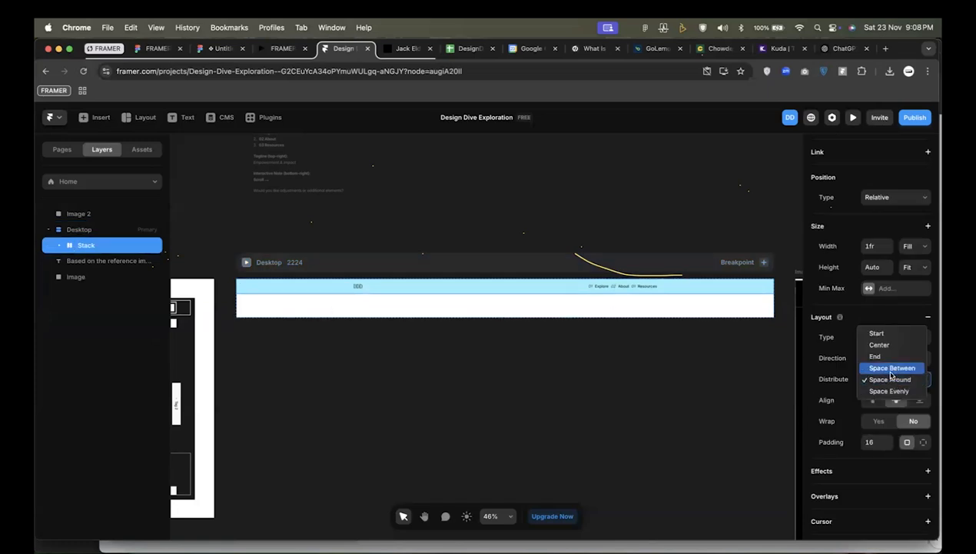
click(891, 368)
scroll(696, 280, down, 4)
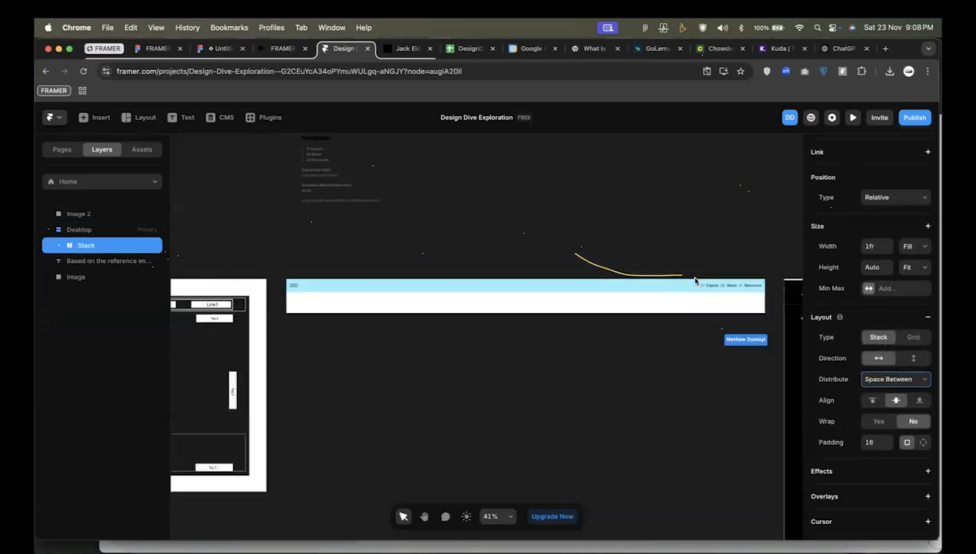
Compare the logo and link placement in the navigation bar with the header of the JackElder Design reference image.
scroll(695, 281, right, 4)
scroll(696, 281, down, 2)
scroll(696, 281, down, 3)
scroll(696, 280, left, 3)
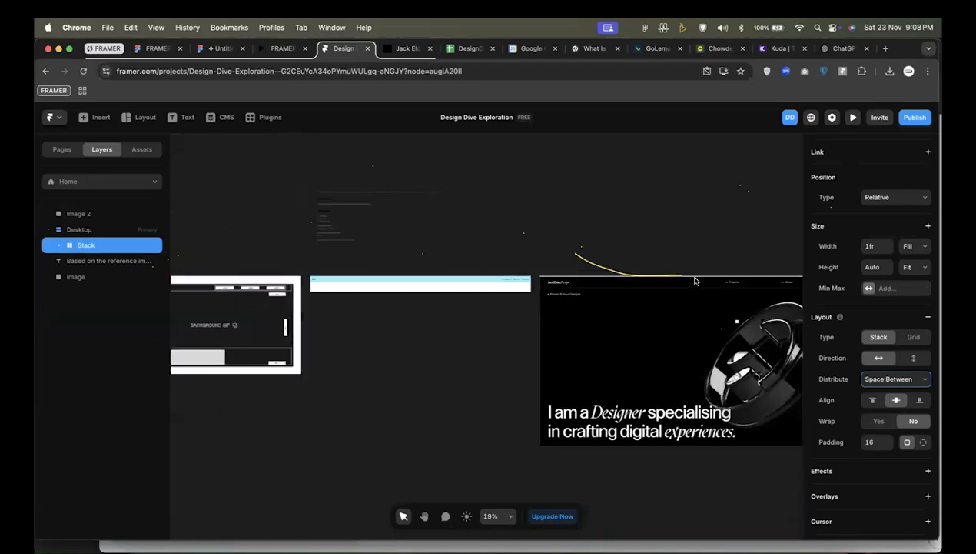
scroll(696, 281, up, 2)
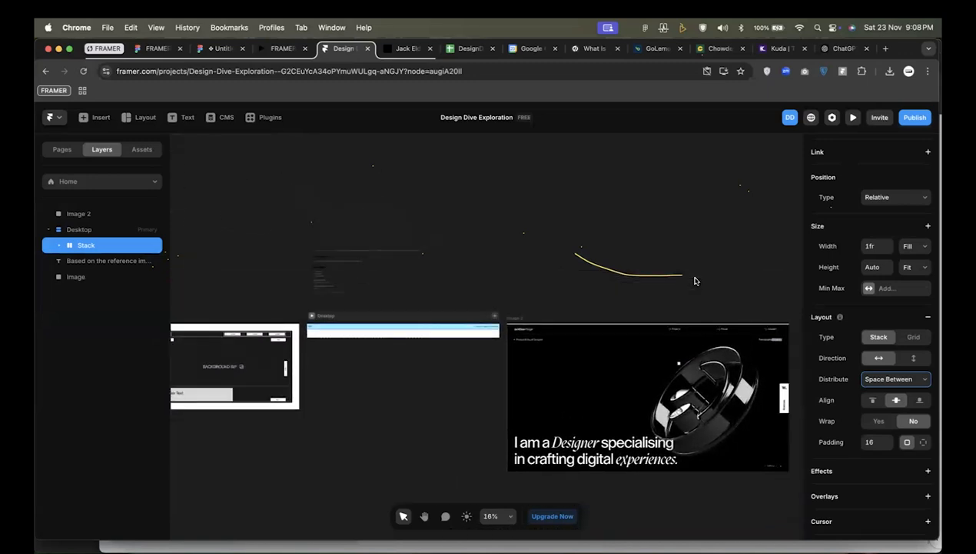
scroll(695, 280, up, 4)
scroll(695, 280, right, 3)
scroll(539, 353, up, 4)
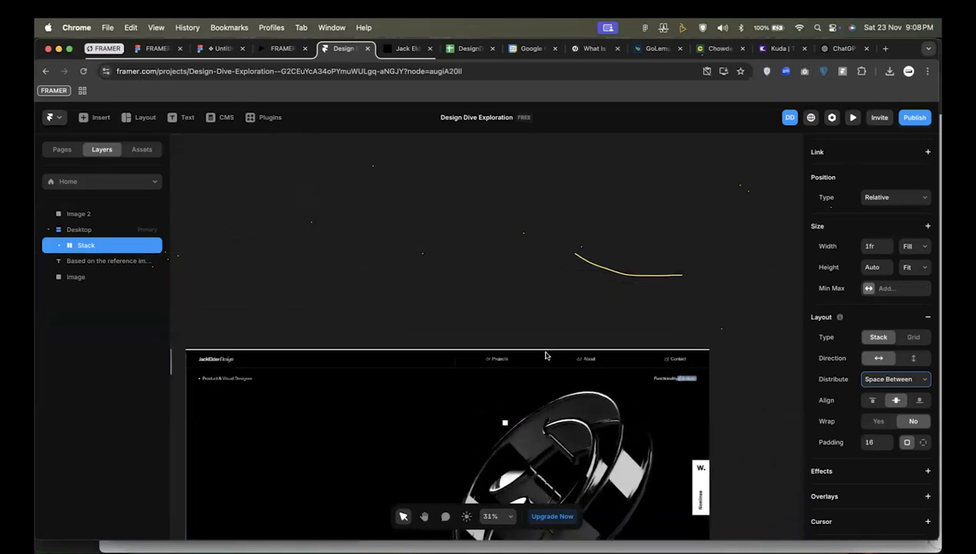
scroll(463, 373, down, 3)
scroll(464, 373, left, 5)
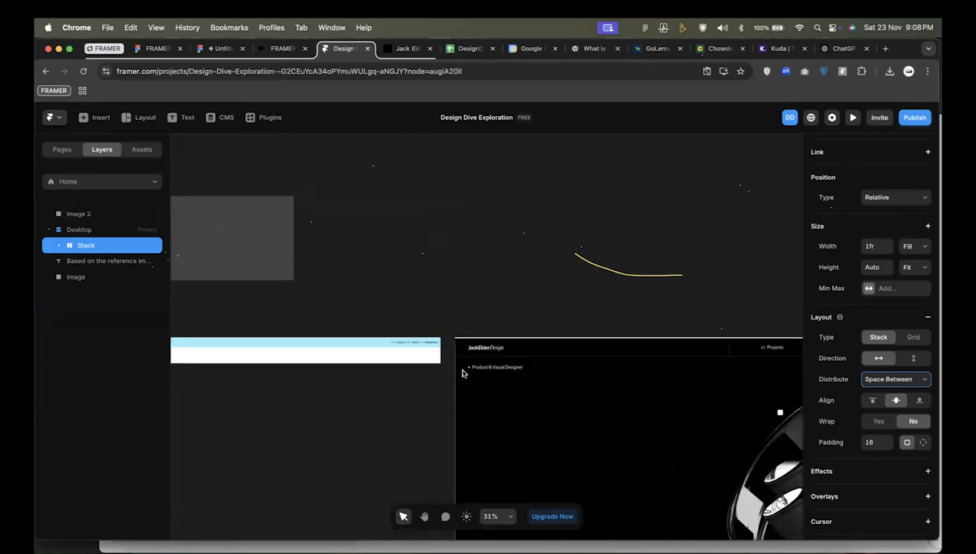
scroll(539, 399, up, 2)
scroll(539, 399, right, 2)
scroll(501, 340, up, 5)
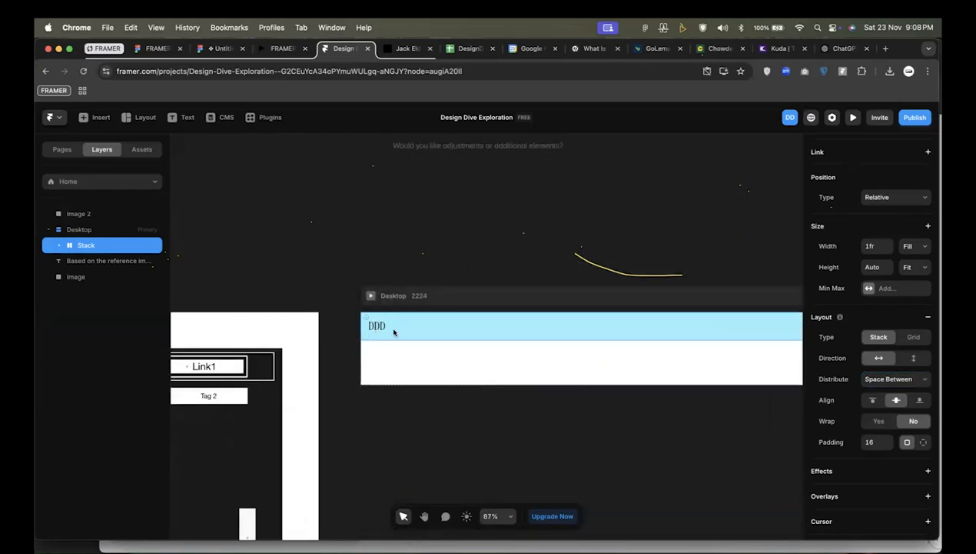
Switch the outer stack to individual side paddings and set both the right and left padding to 32.
scroll(431, 331, right, 3)
click(923, 443)
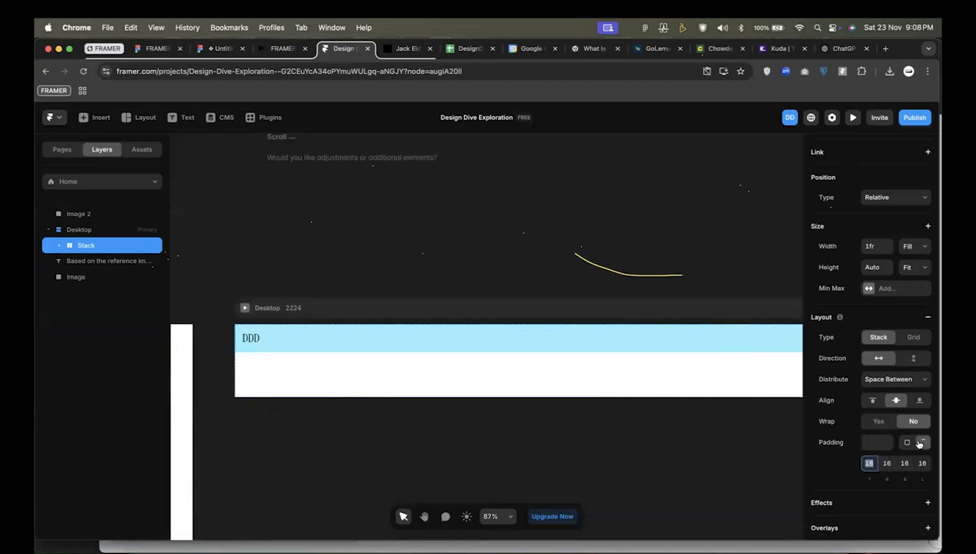
click(887, 463)
text(32)
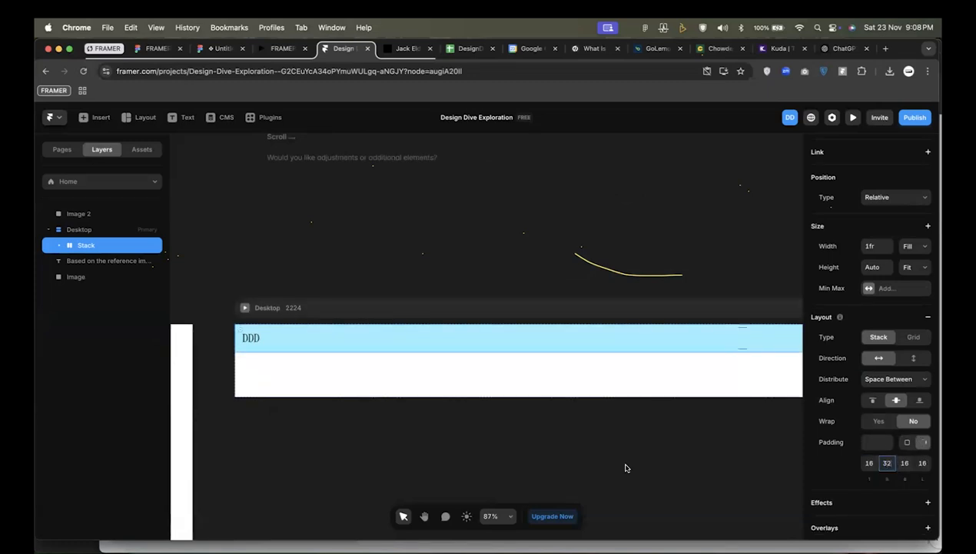
scroll(625, 466, down, 2)
scroll(627, 468, right, 5)
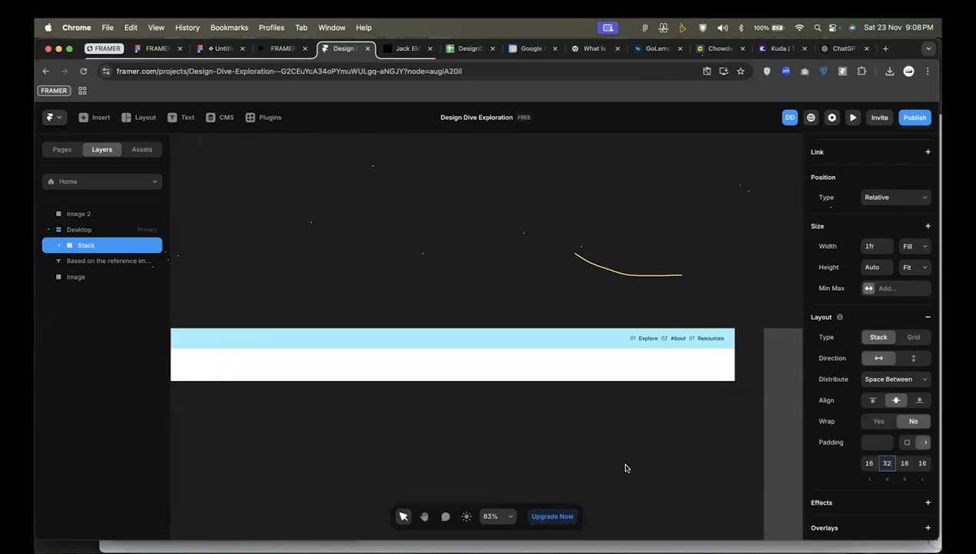
click(923, 462)
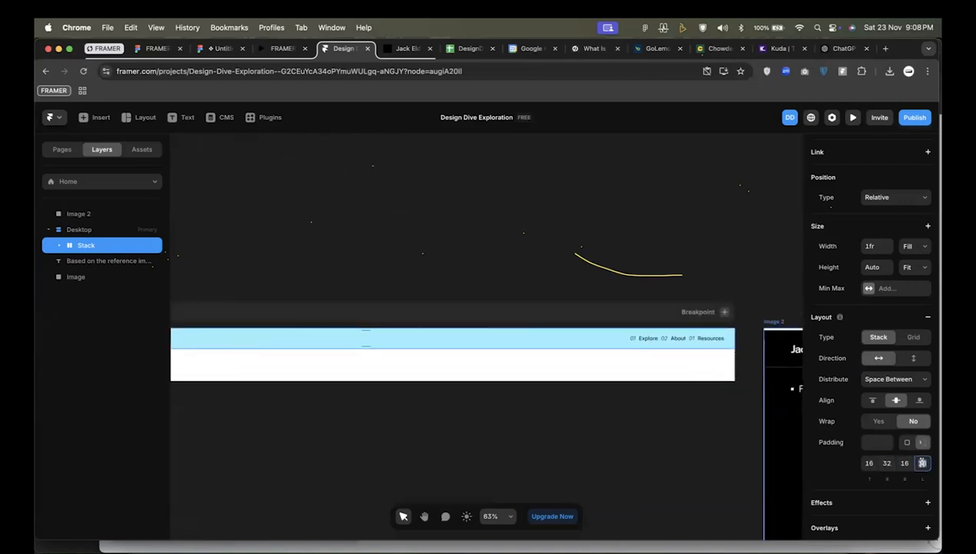
text(32)
scroll(597, 427, down, 5)
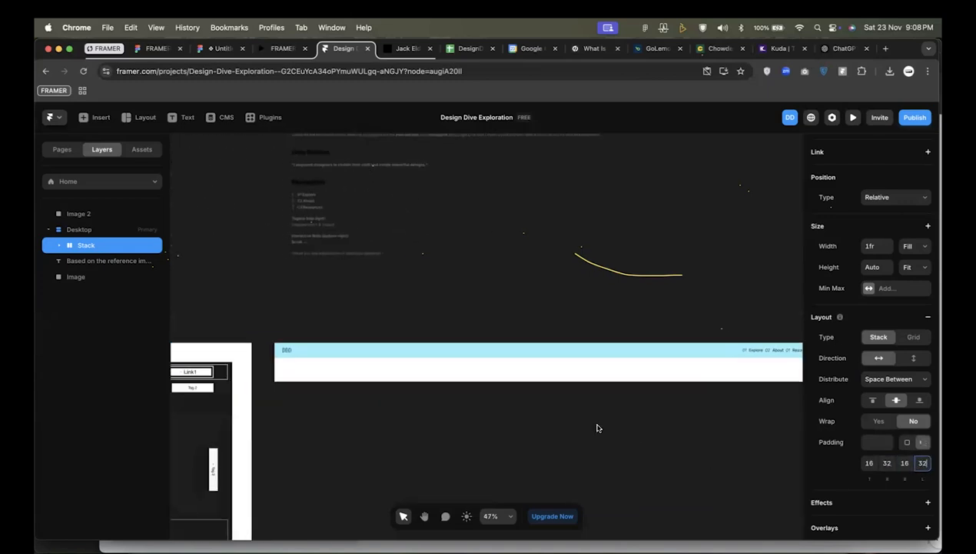
scroll(598, 428, down, 4)
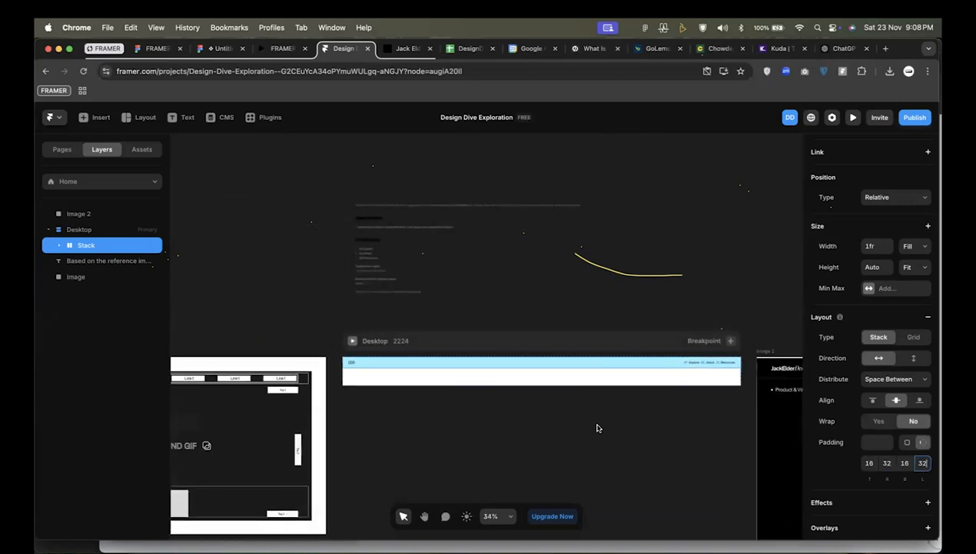
Rename the navigation layer inside the outer stack as "R navigation".
scroll(654, 318, up, 3)
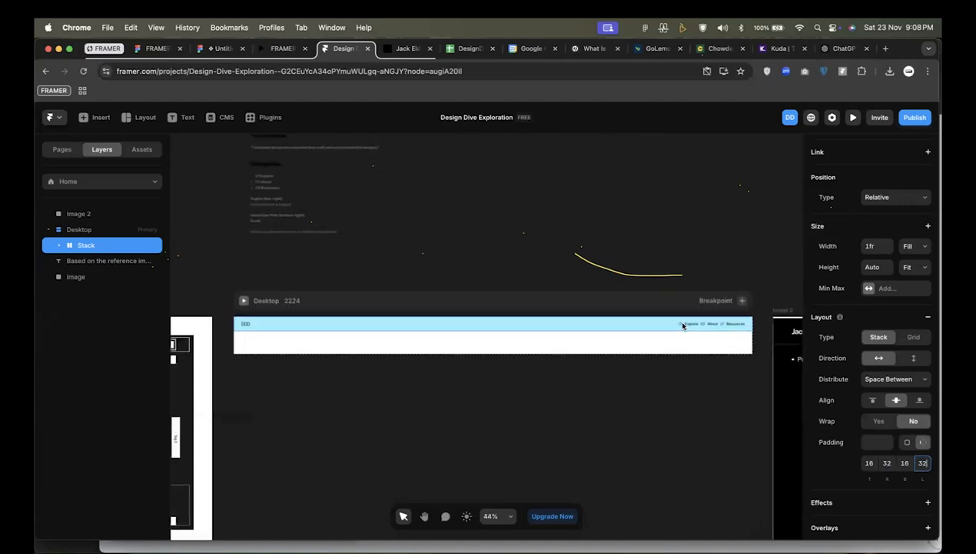
click(700, 325)
scroll(700, 325, up, 5)
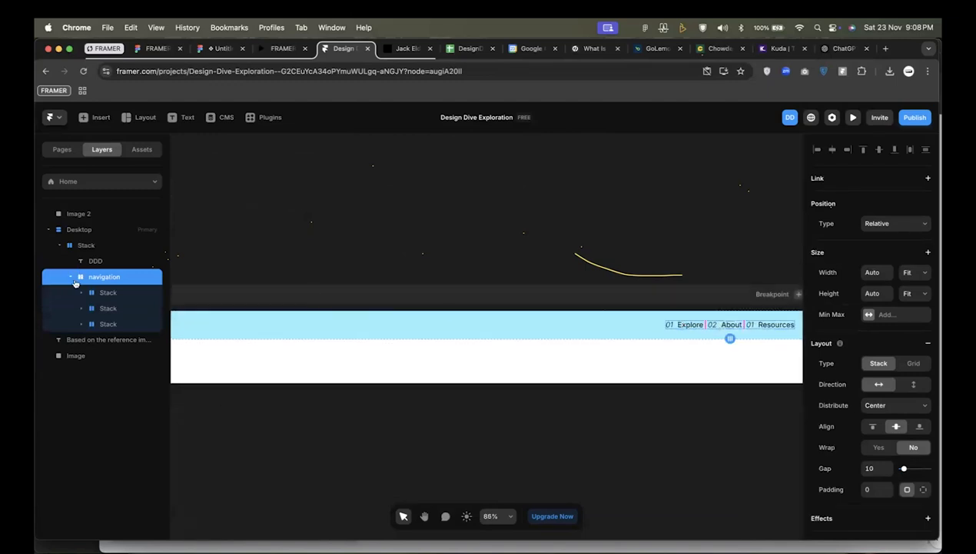
double_click(92, 278)
click(95, 277)
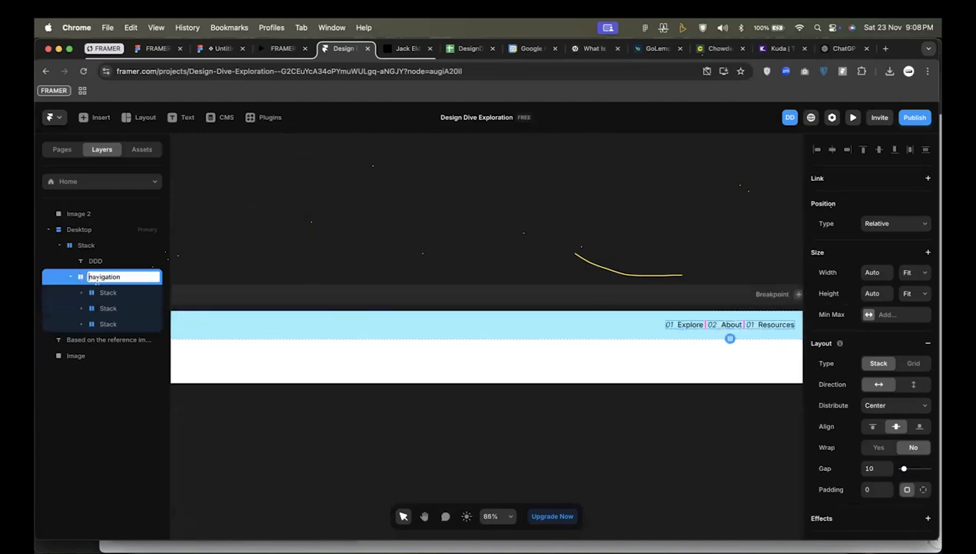
text(R)
key(Return)
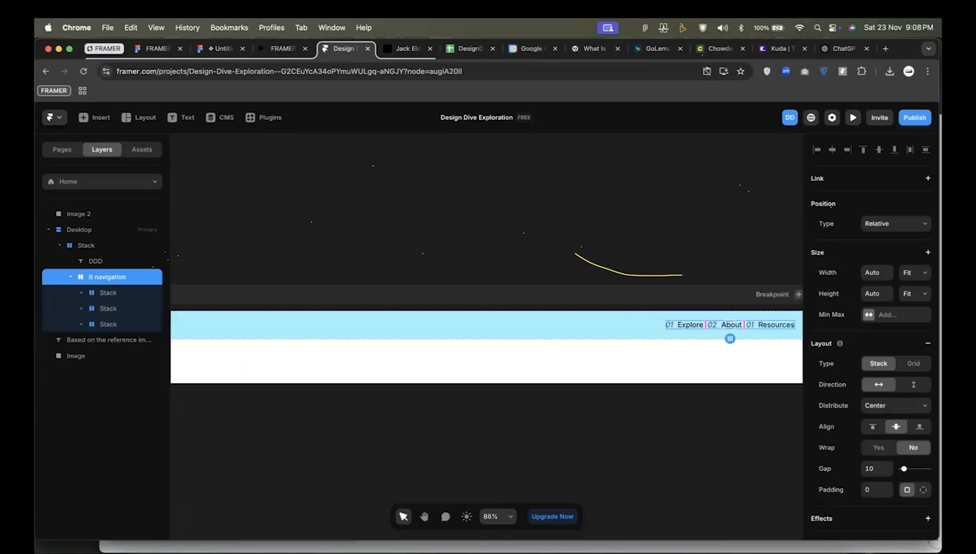
Rename the DDD text layer as "LOGO".
double_click(97, 261)
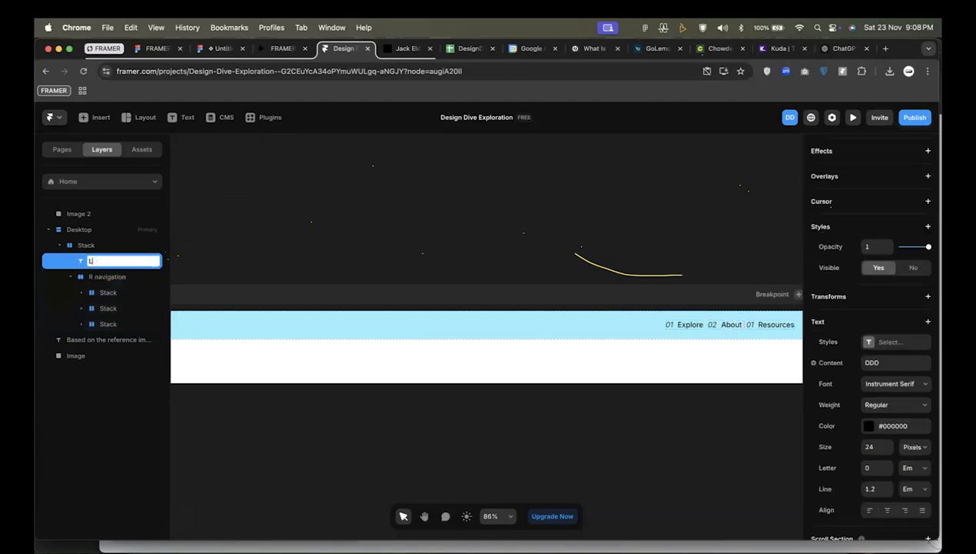
key(Return)
scroll(342, 282, down, 5)
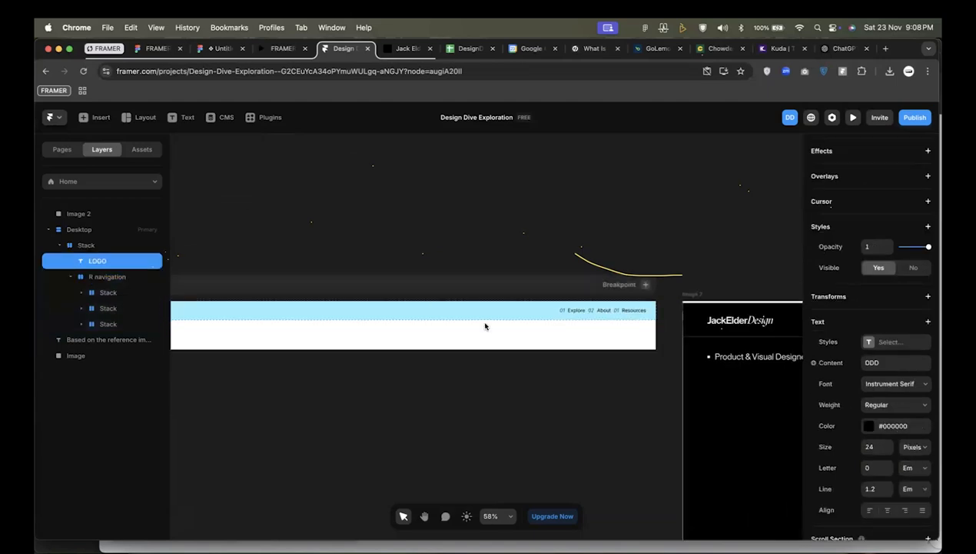
Select the R navigation stack and examine the arrangement of the numbered links in the reference image's header.
click(560, 296)
click(666, 300)
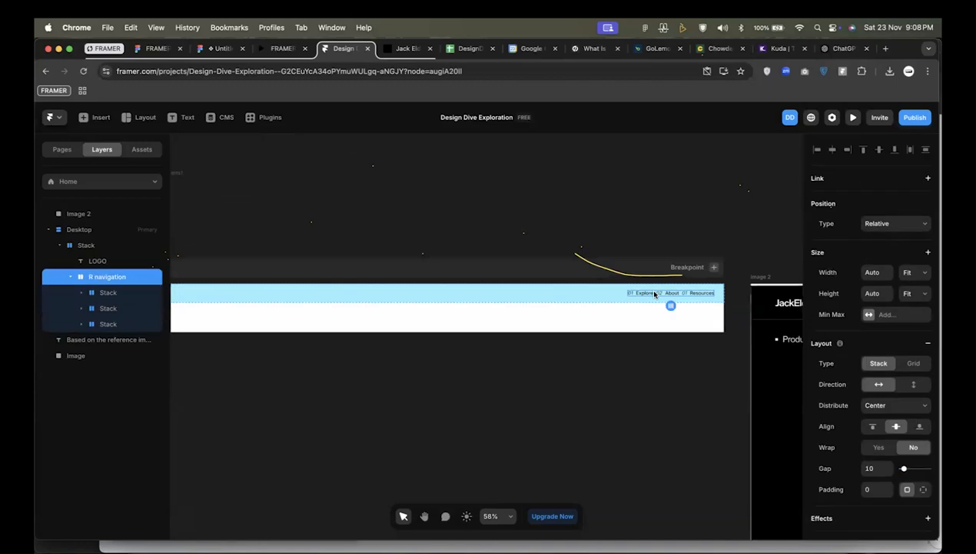
scroll(654, 294, up, 2)
scroll(533, 311, down, 3)
scroll(533, 311, right, 9)
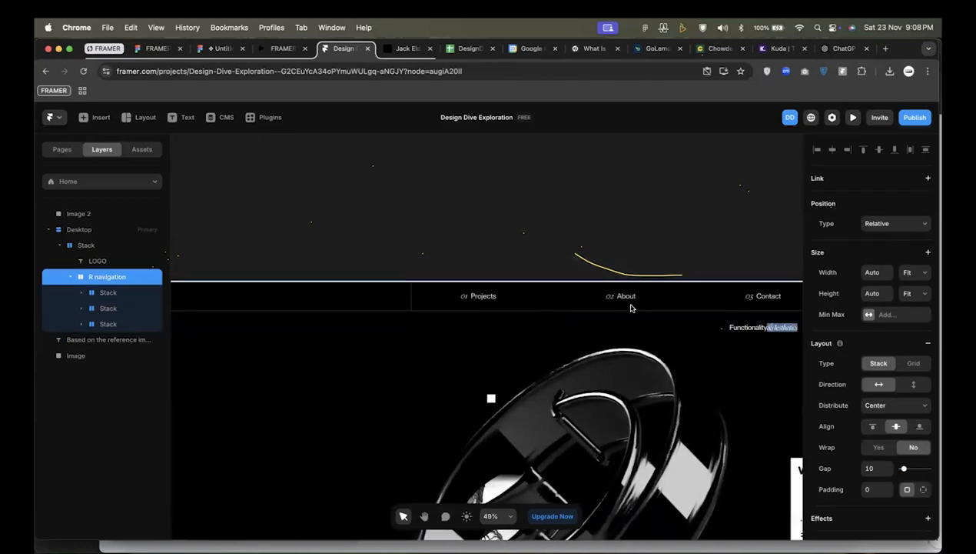
scroll(436, 317, up, 2)
scroll(415, 314, down, 3)
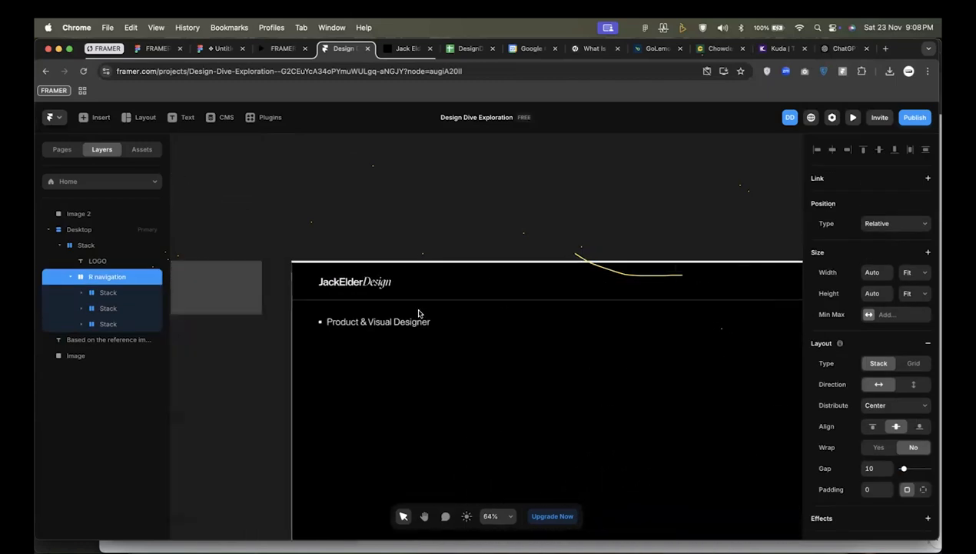
scroll(420, 316, left, 10)
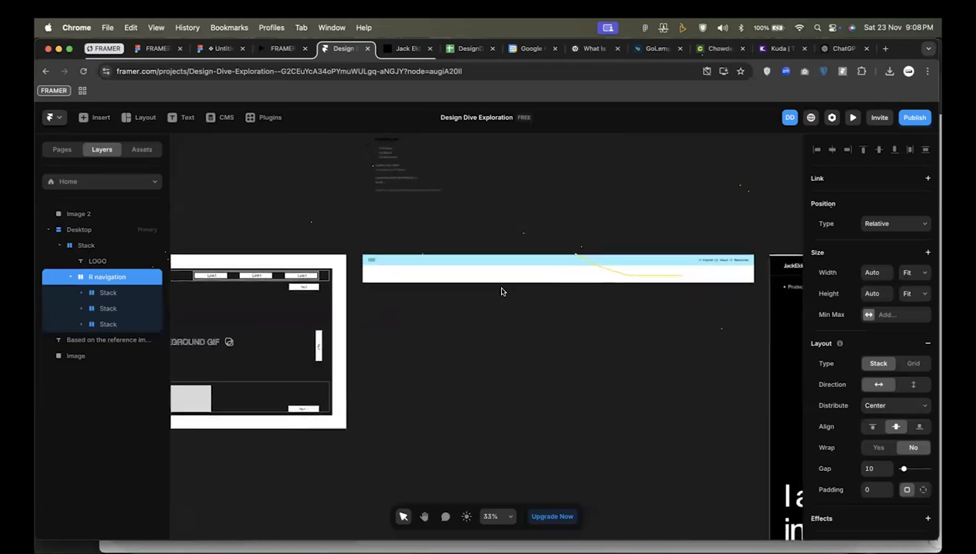
Inspect the text properties of the Explore link in the navigation bar.
scroll(523, 263, up, 1)
click(526, 270)
scroll(538, 270, right, 3)
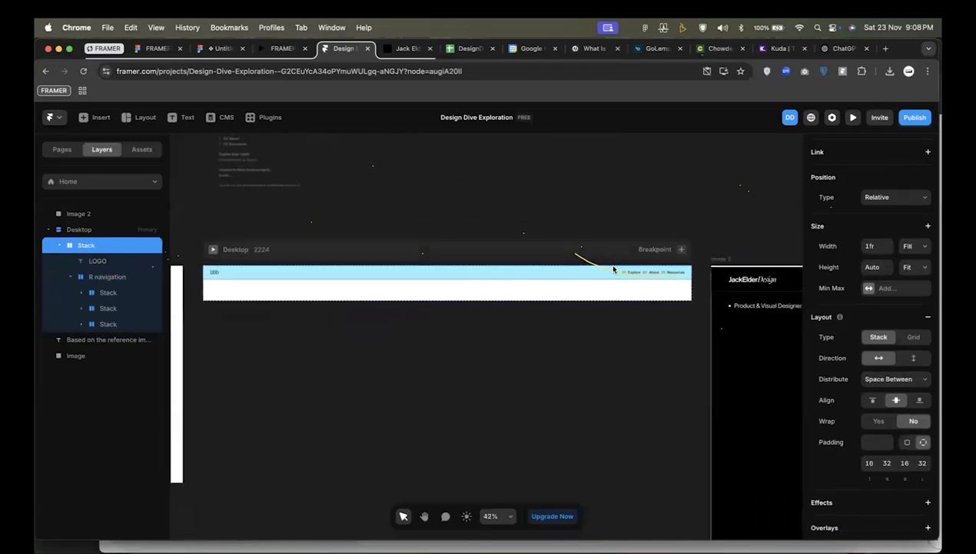
scroll(658, 301, up, 3)
scroll(657, 302, up, 4)
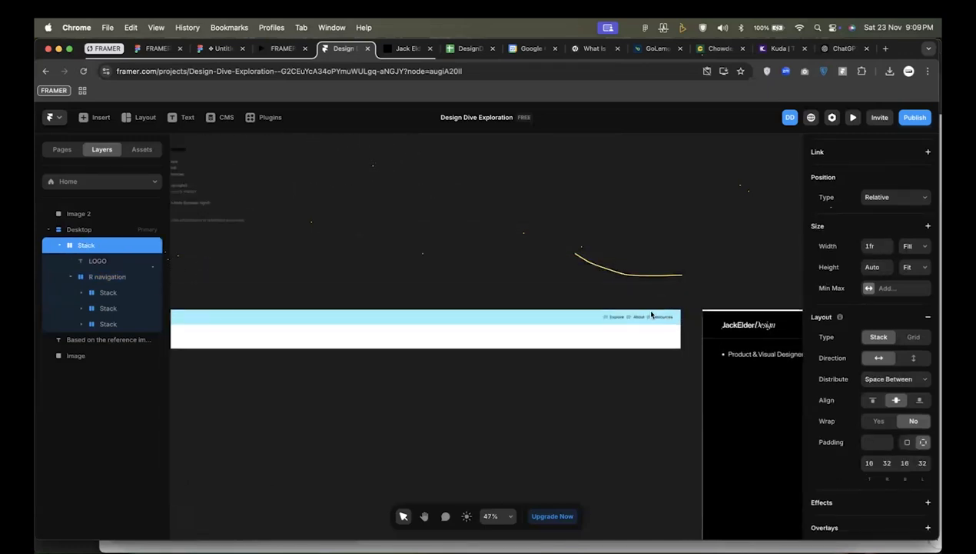
click(606, 315)
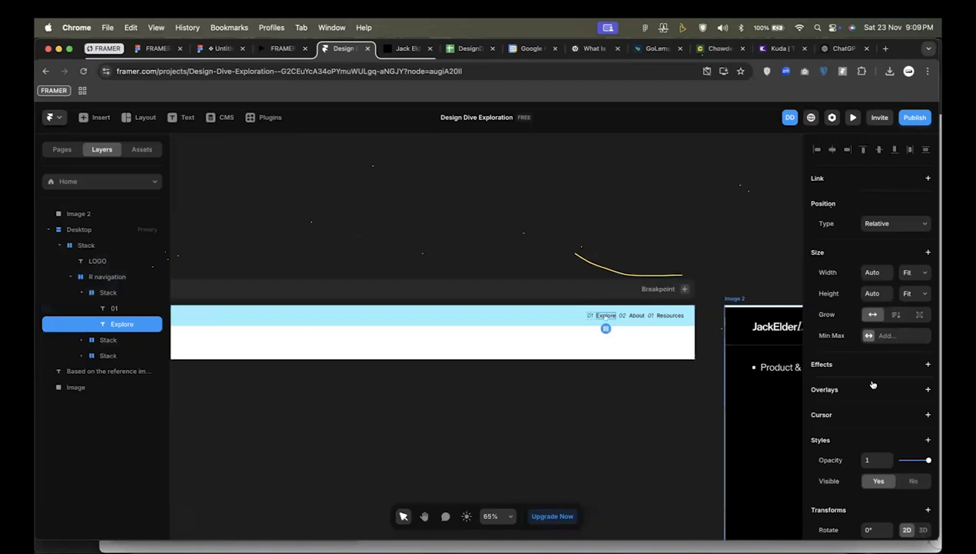
scroll(895, 394, down, 5)
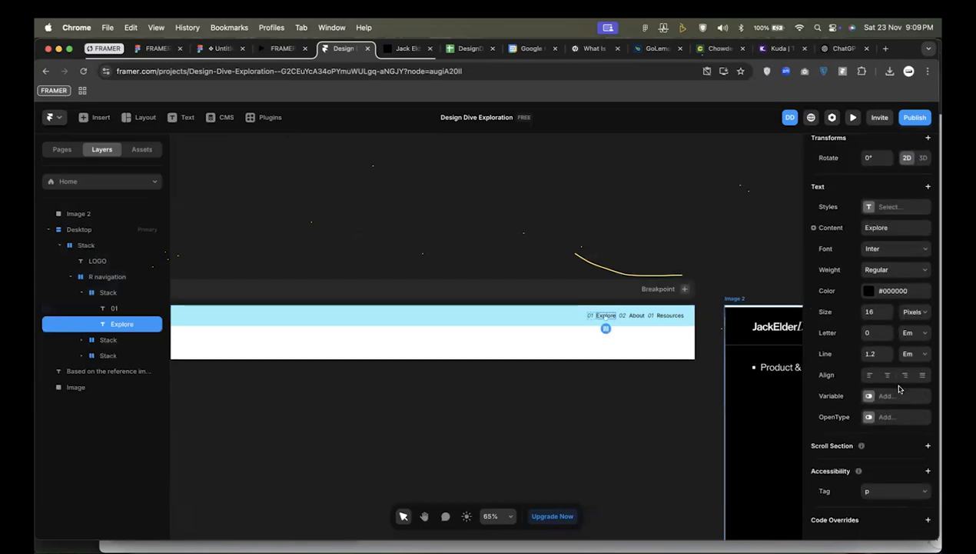
Give the outer navigation stack a solid border with width 1 at the bottom and 0 on the other three sides.
click(562, 317)
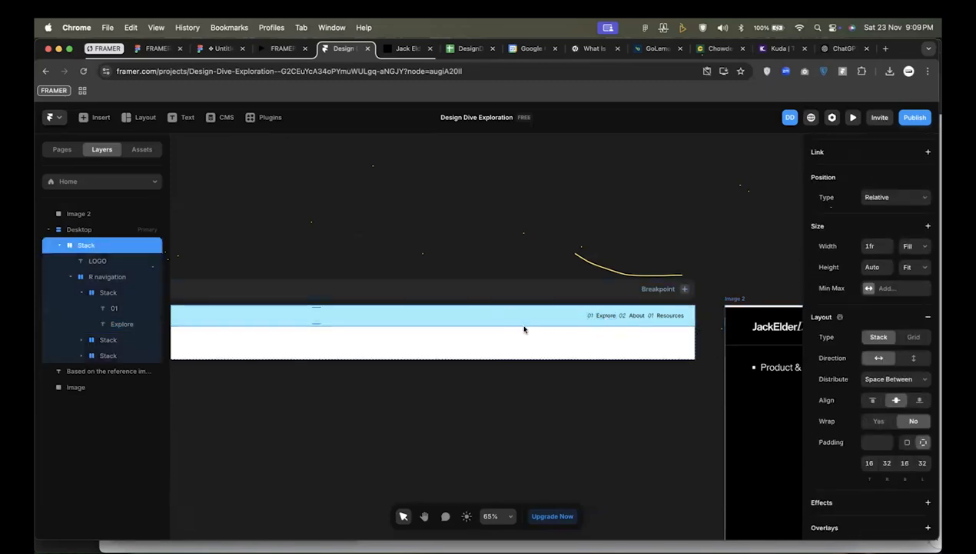
scroll(905, 479, down, 8)
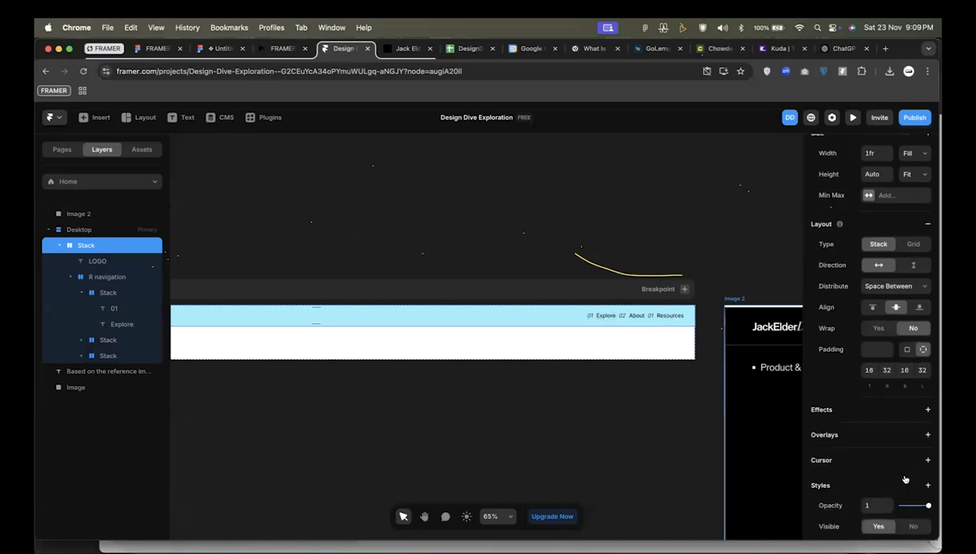
click(884, 395)
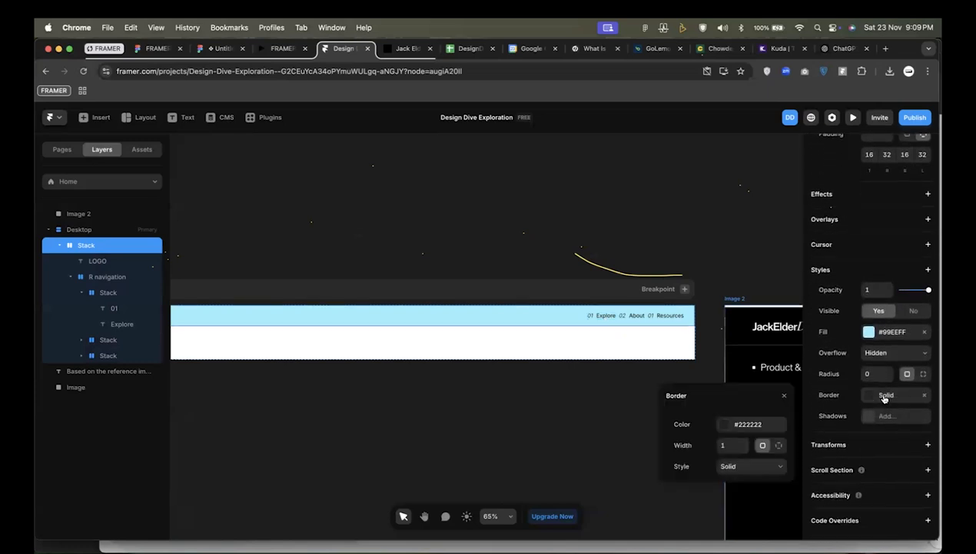
click(780, 445)
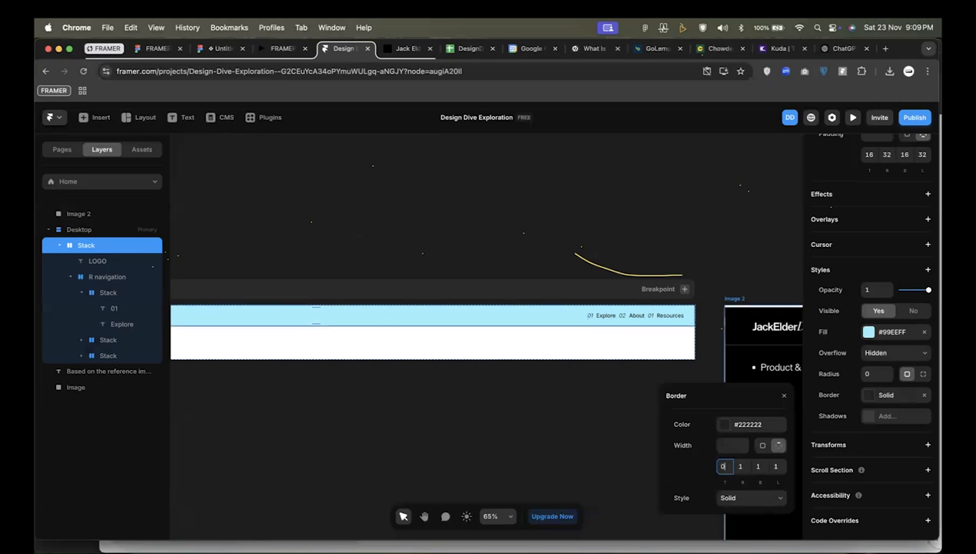
click(758, 467)
click(742, 466)
click(778, 467)
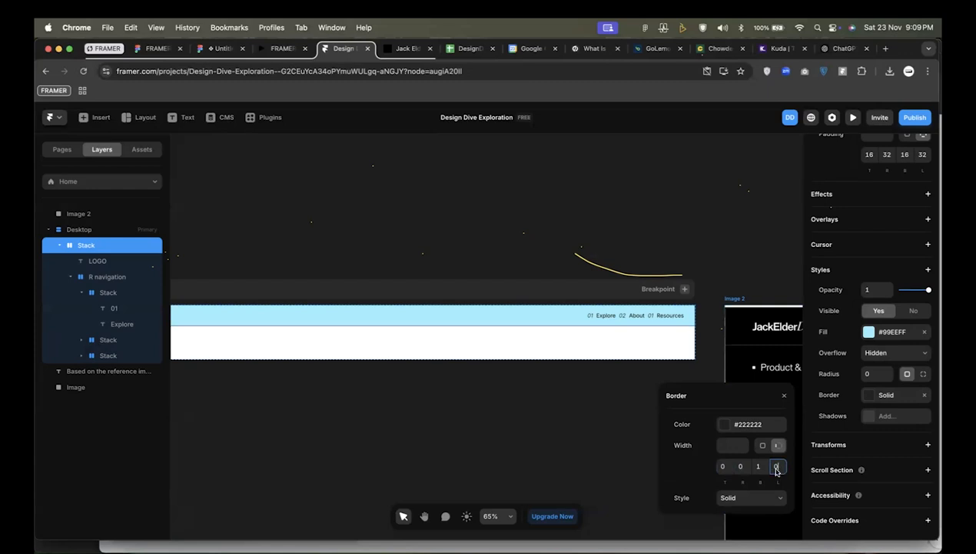
Set the outer stack's border color to #FFFFFF at 60% opacity.
click(760, 425)
text(BLACK)
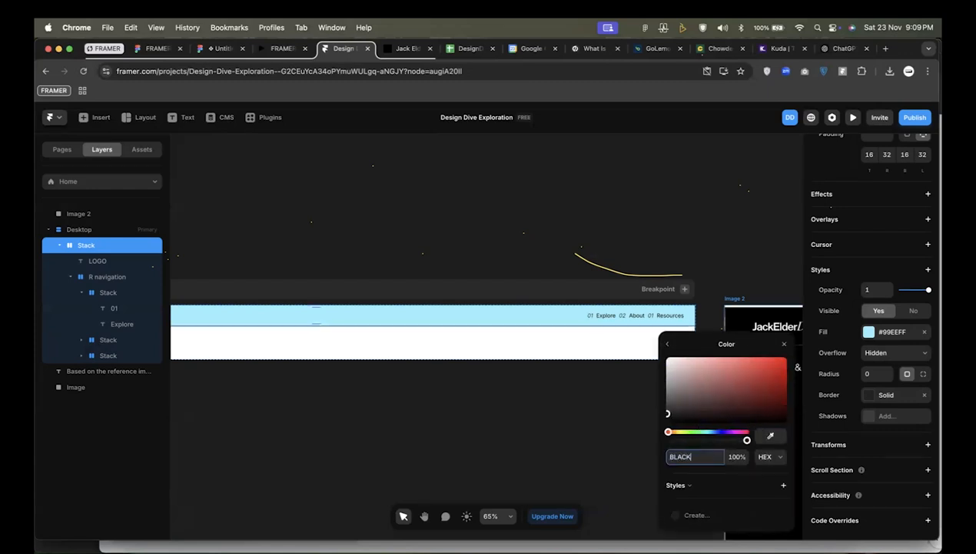
double_click(692, 458)
text(#FFFFFF)
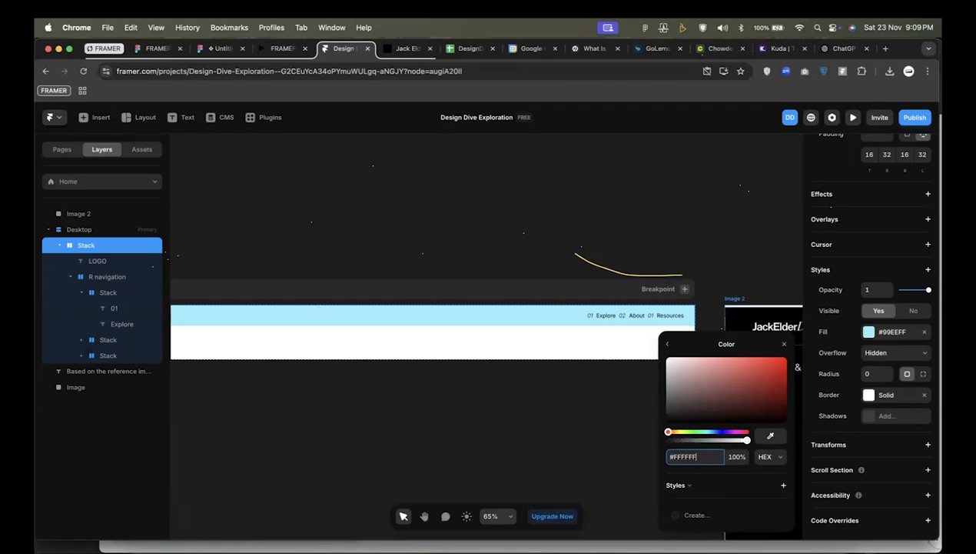
click(731, 459)
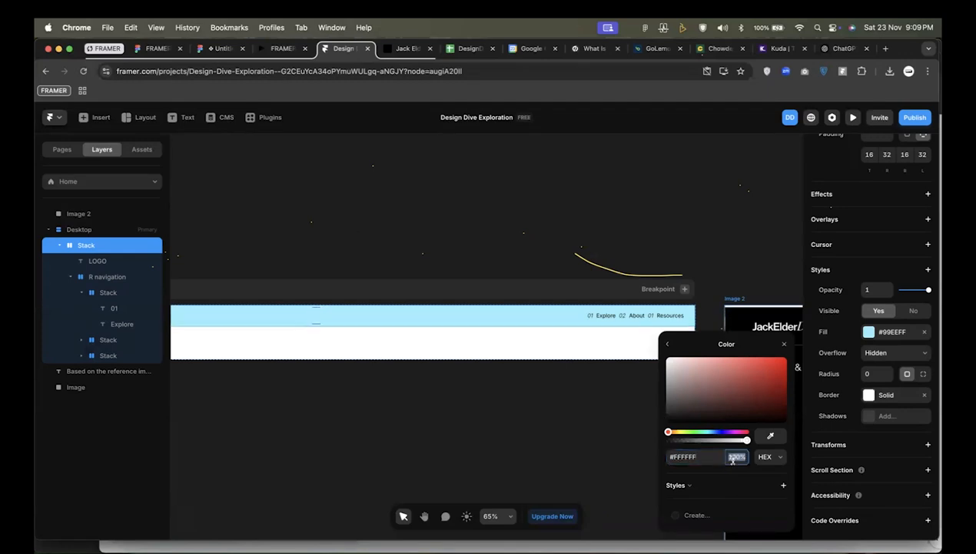
click(462, 453)
Change the outer navigation stack's fill to #000000.
click(508, 327)
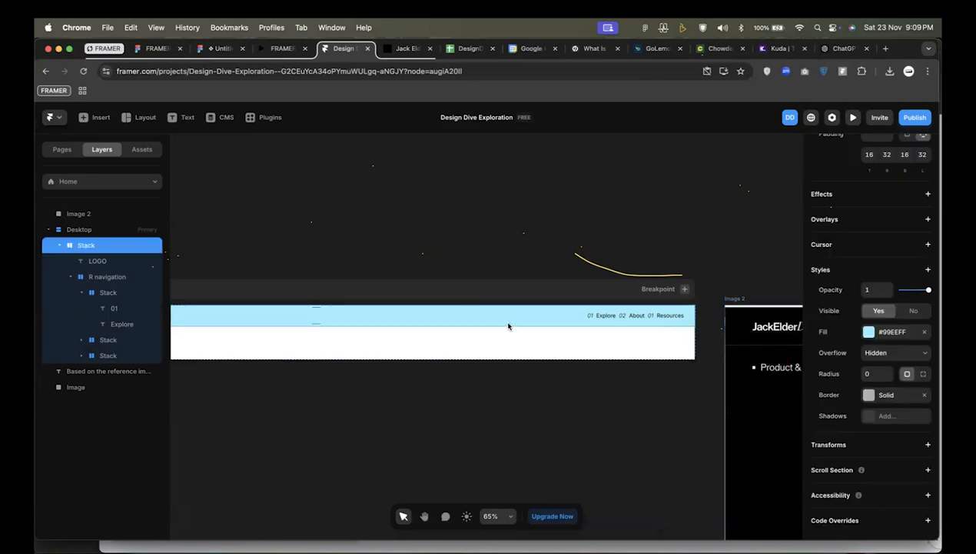
click(882, 334)
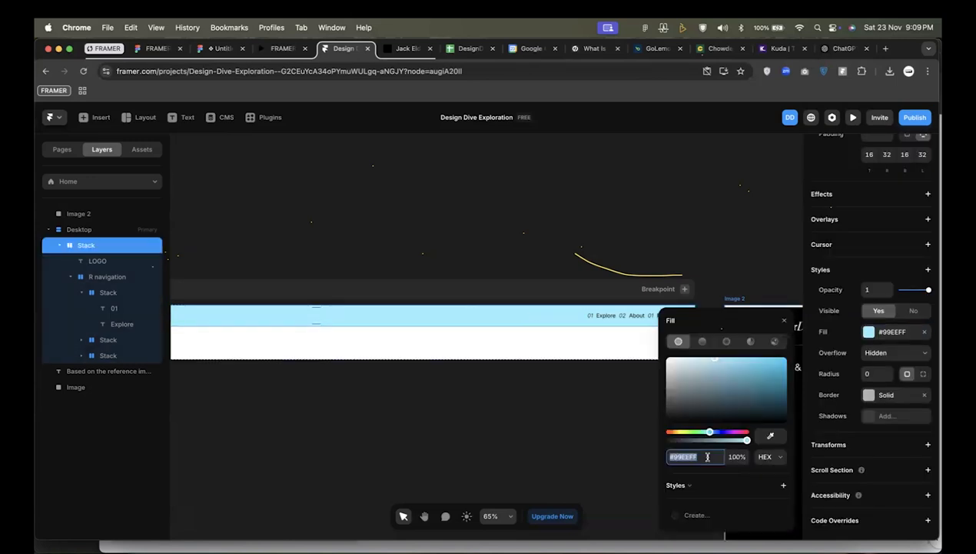
text(1A1A1A)
key(Return)
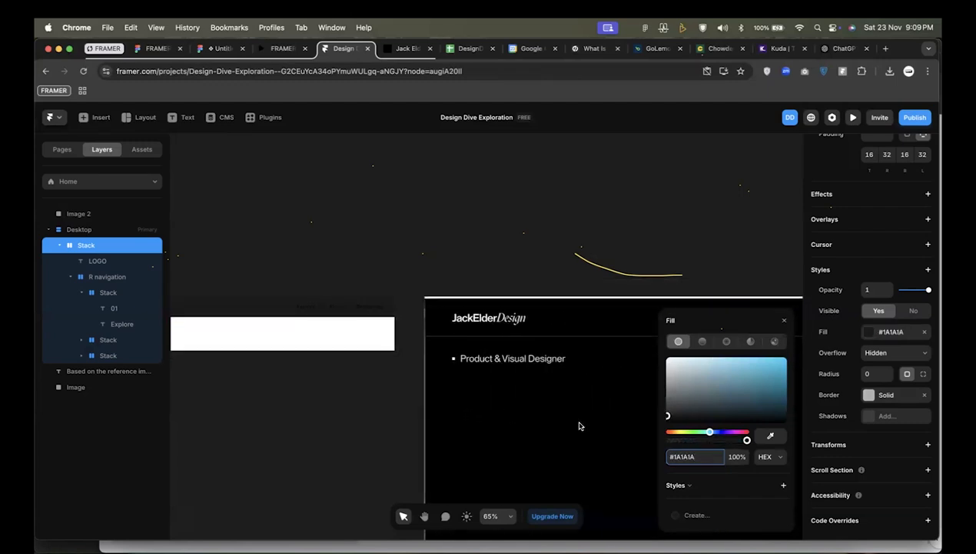
click(689, 456)
text(000000)
key(Return)
Recolor the number and label texts inside all three link stacks of R navigation to white.
scroll(422, 341, down, 3)
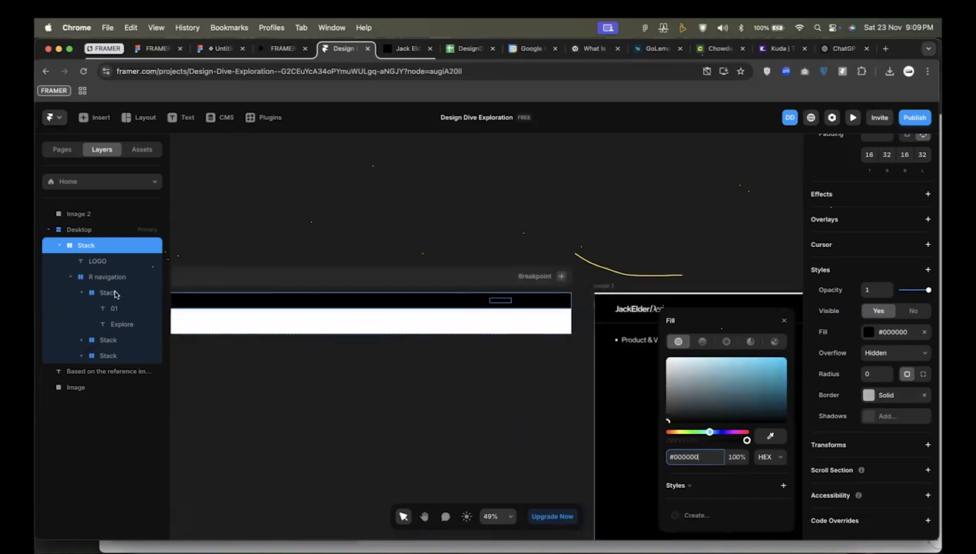
click(115, 293)
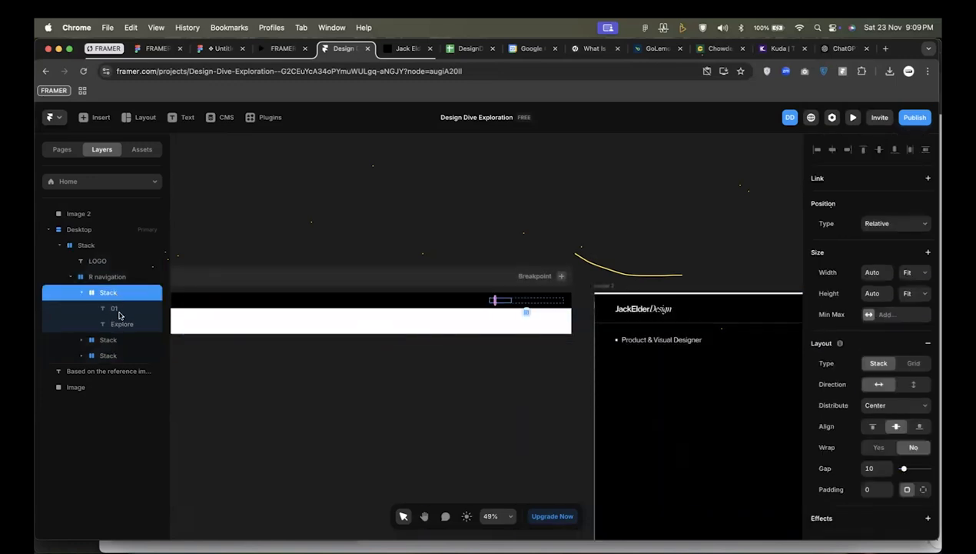
shift+click(100, 355)
scroll(880, 459, down, 3)
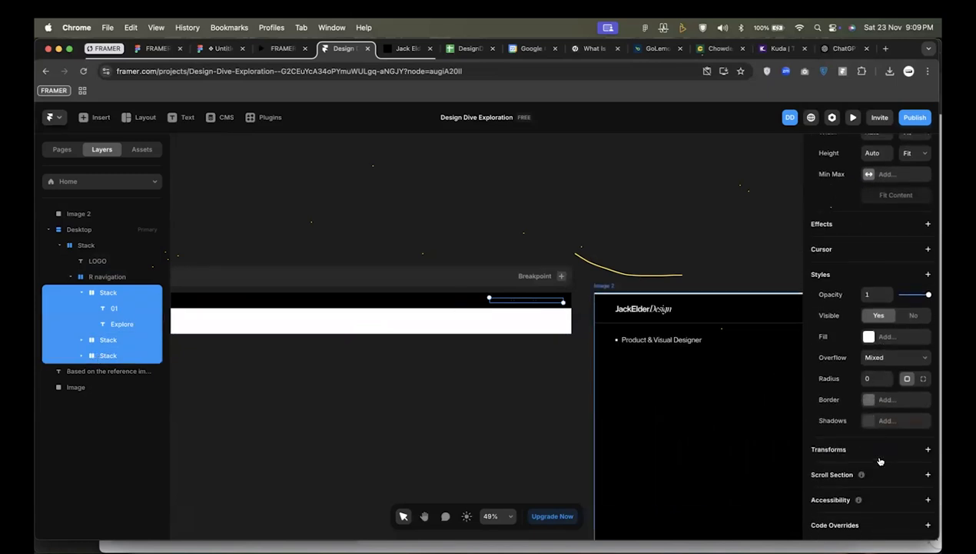
key(Return)
scroll(880, 435, down, 7)
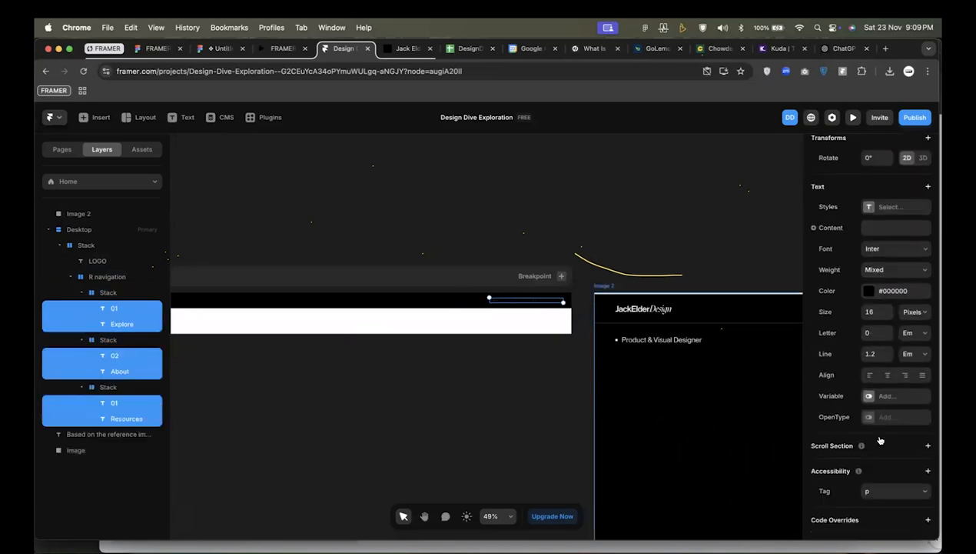
click(869, 292)
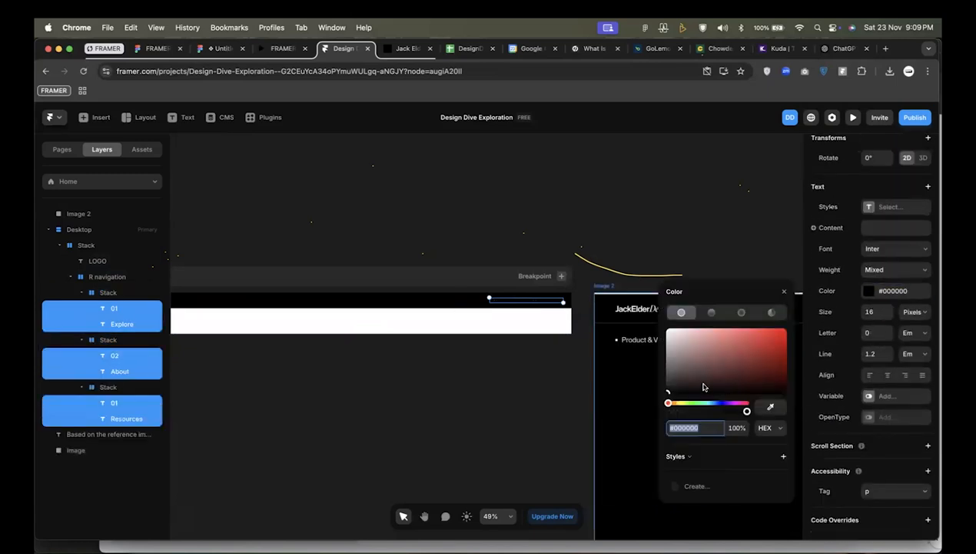
drag(704, 387, 661, 317)
click(599, 205)
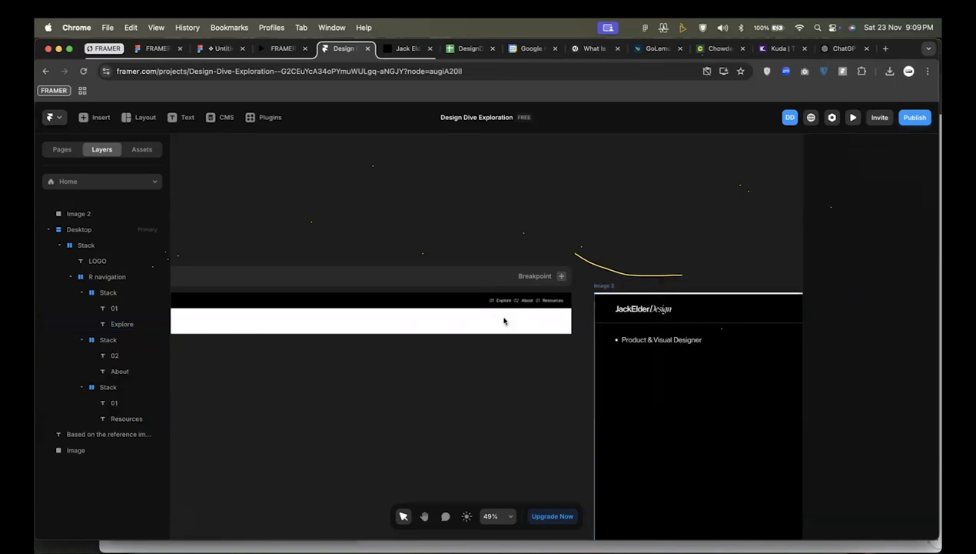
Set the gap between the links in the R navigation stack to 64.
scroll(515, 303, up, 2)
click(526, 299)
scroll(520, 296, up, 4)
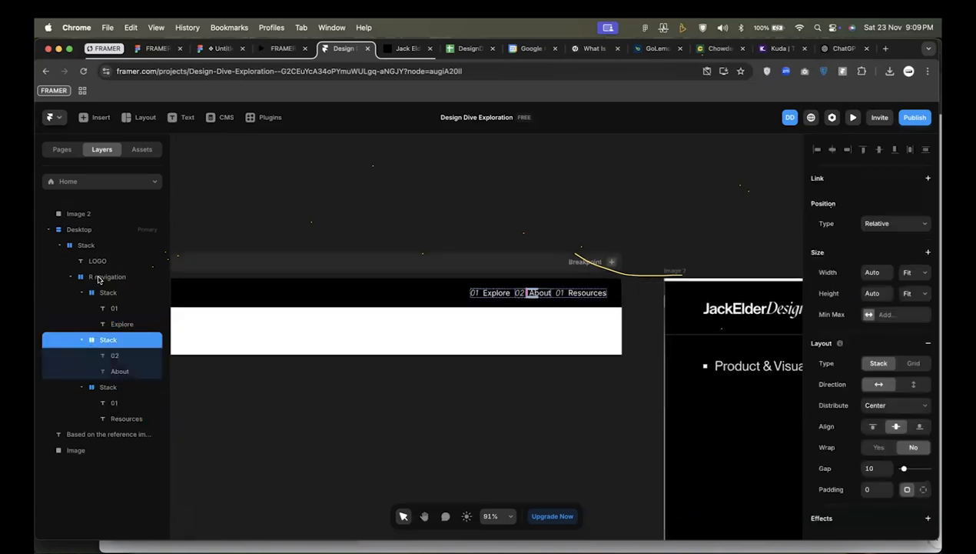
click(99, 278)
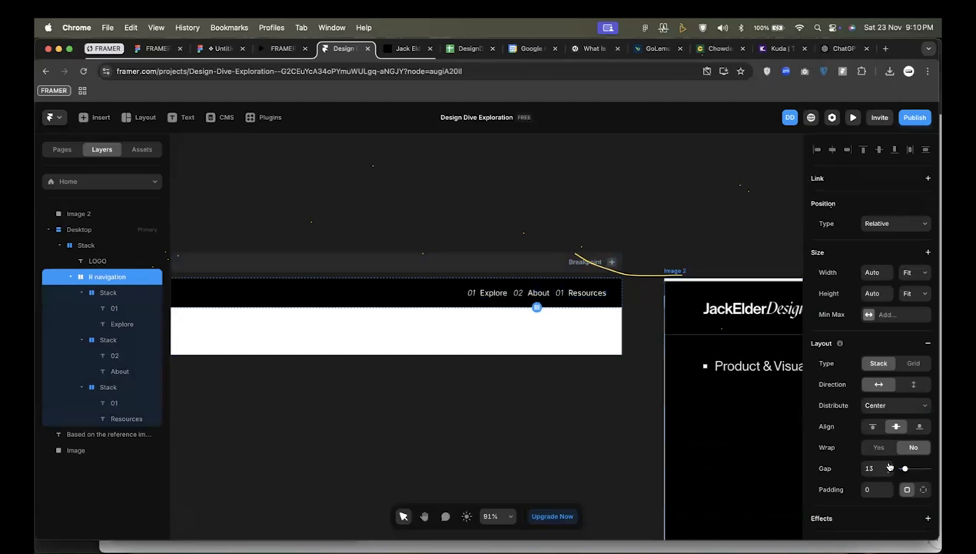
click(870, 469)
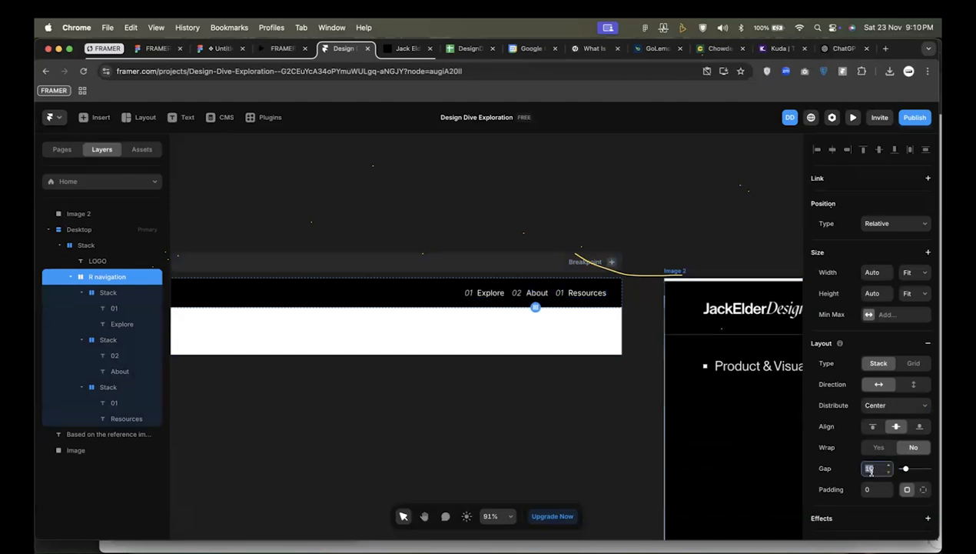
key(Return)
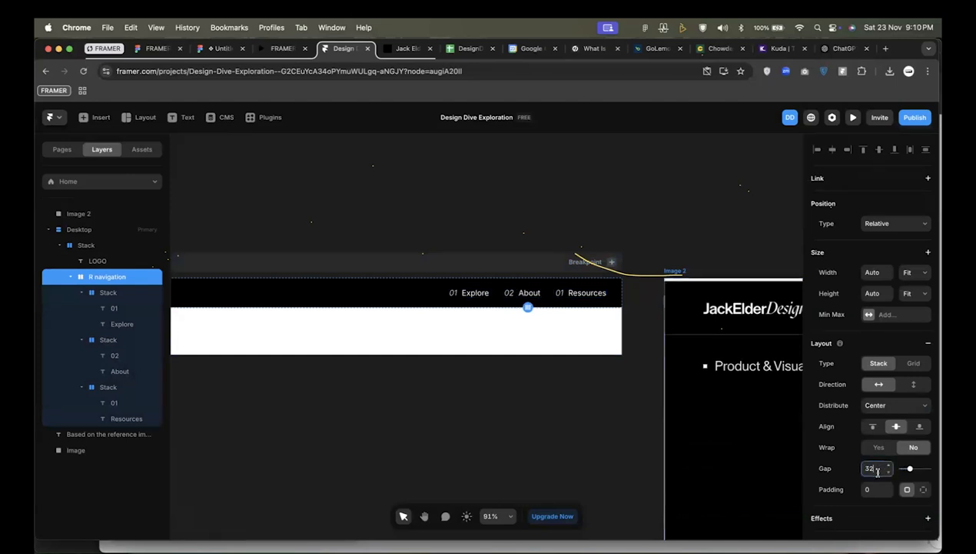
text(64)
key(Return)
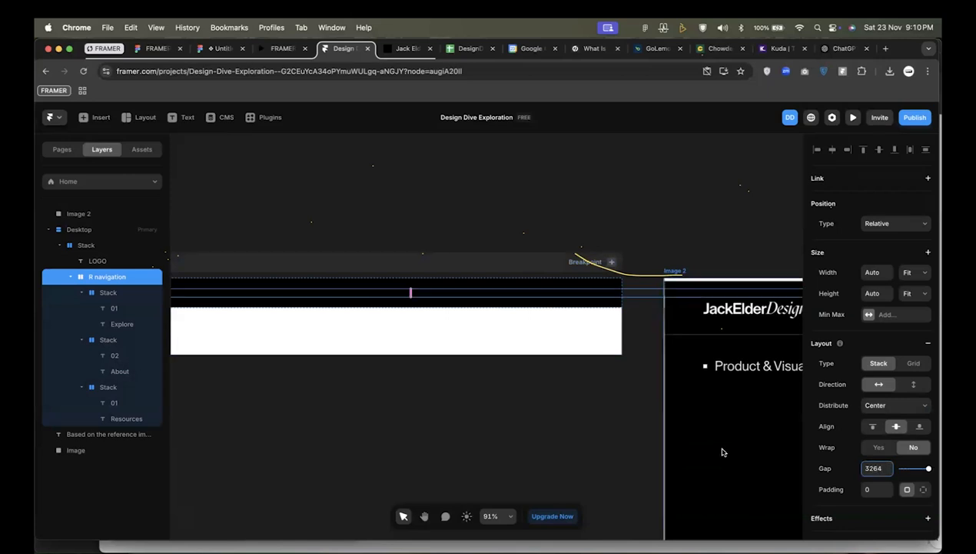
click(874, 469)
text(64)
key(Return)
Set the outer navigation stack's right and left padding to 64.
click(620, 294)
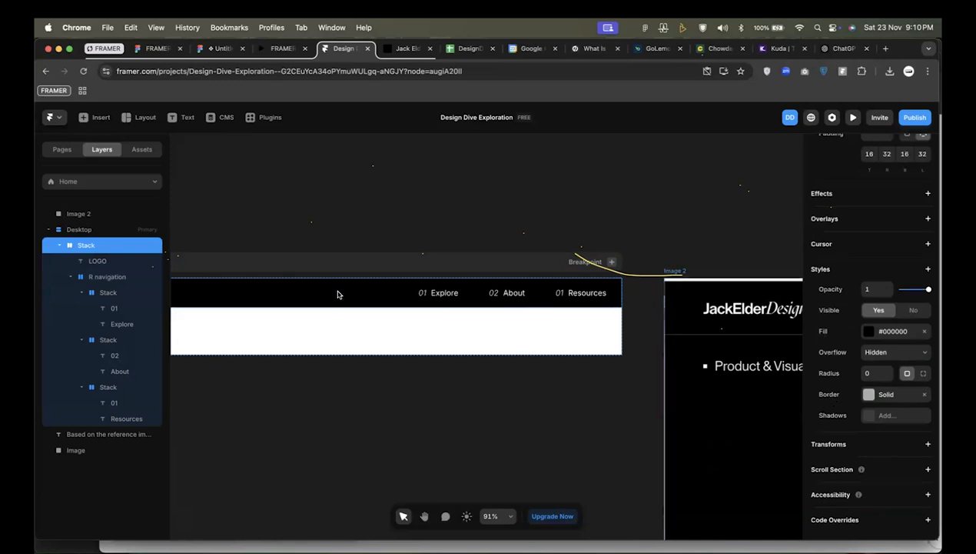
click(58, 247)
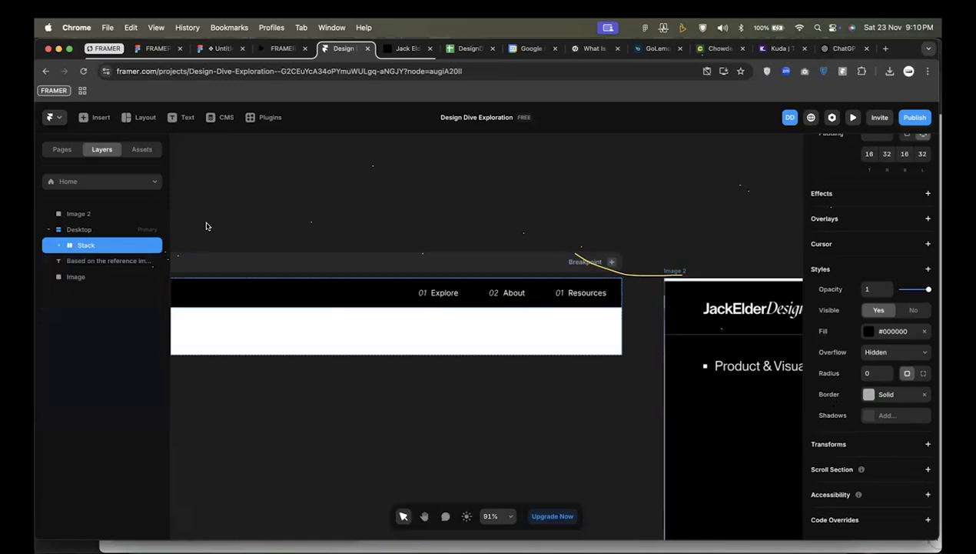
scroll(869, 381, up, 5)
click(871, 408)
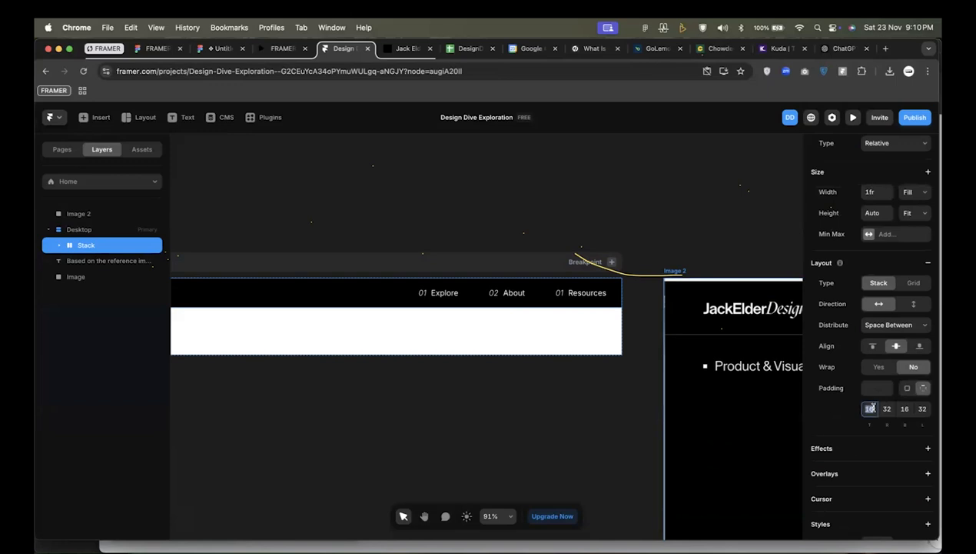
click(886, 409)
text(64)
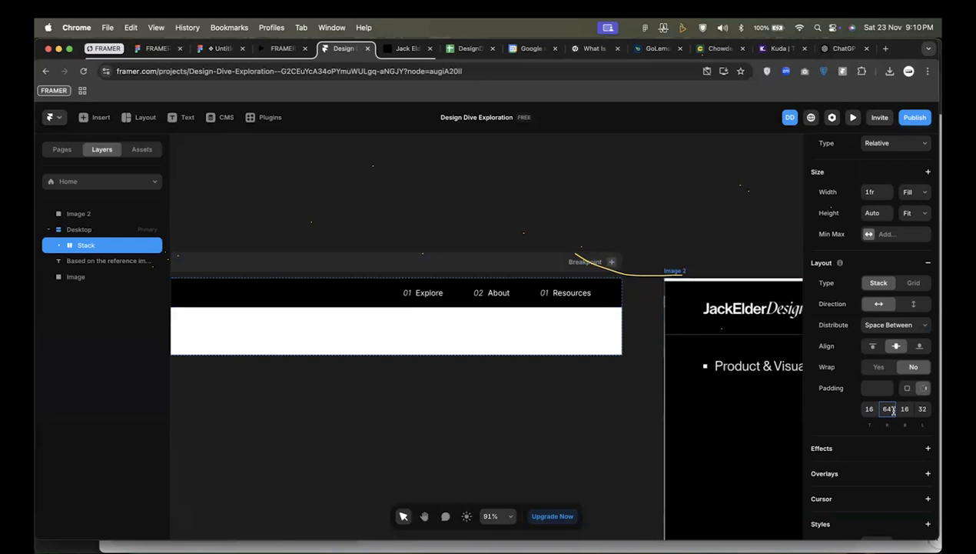
click(922, 410)
text(64)
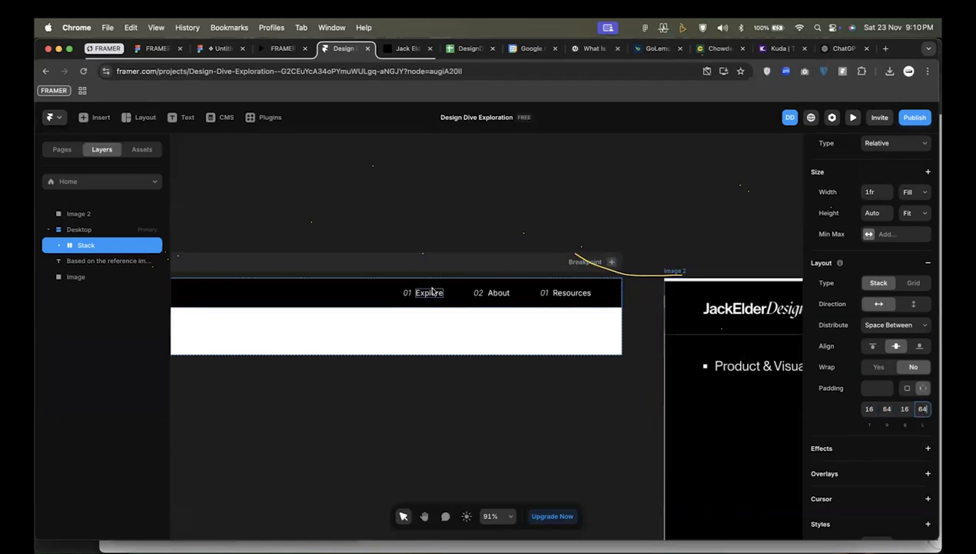
Set the R navigation stack's height to Fill.
scroll(431, 290, down, 5)
scroll(432, 291, down, 1)
super+click(507, 286)
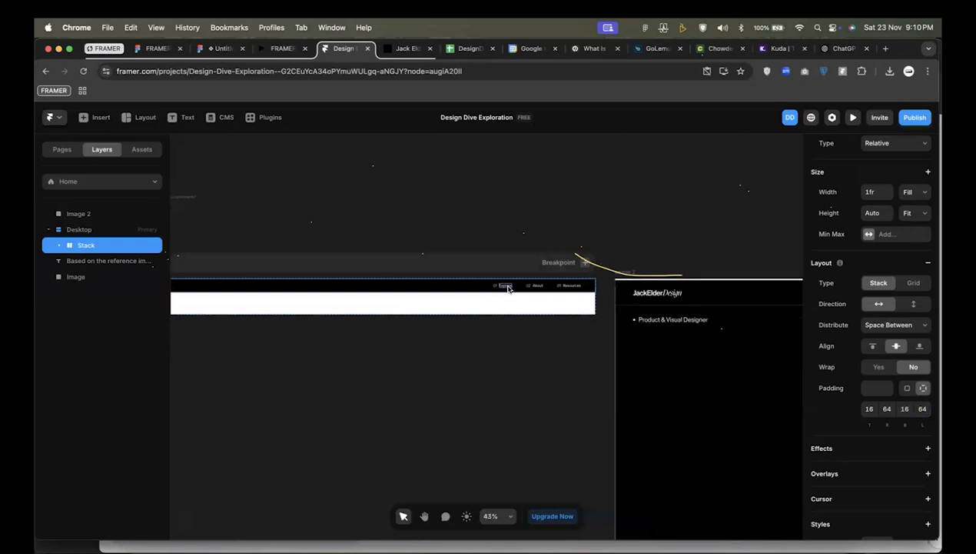
scroll(509, 286, up, 3)
click(527, 288)
scroll(525, 286, right, 1)
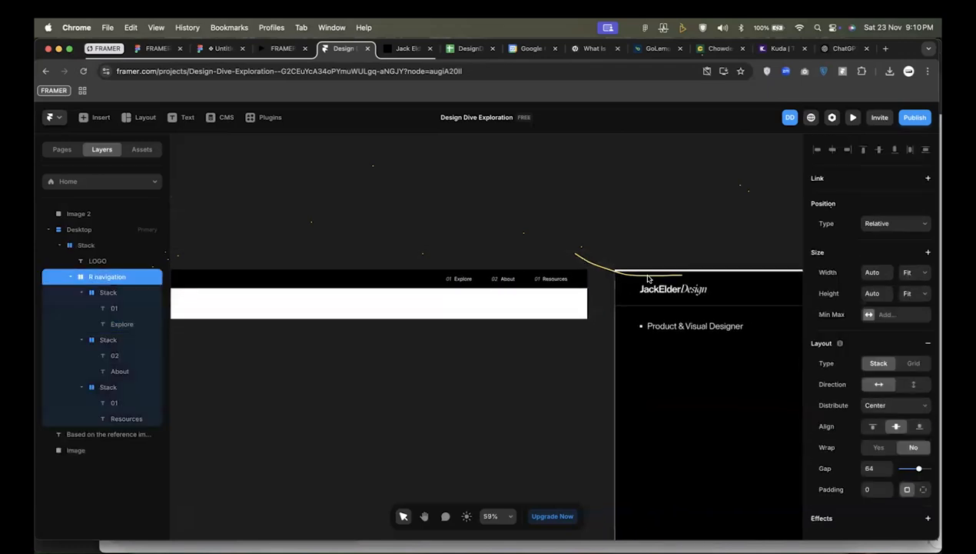
click(920, 295)
click(921, 291)
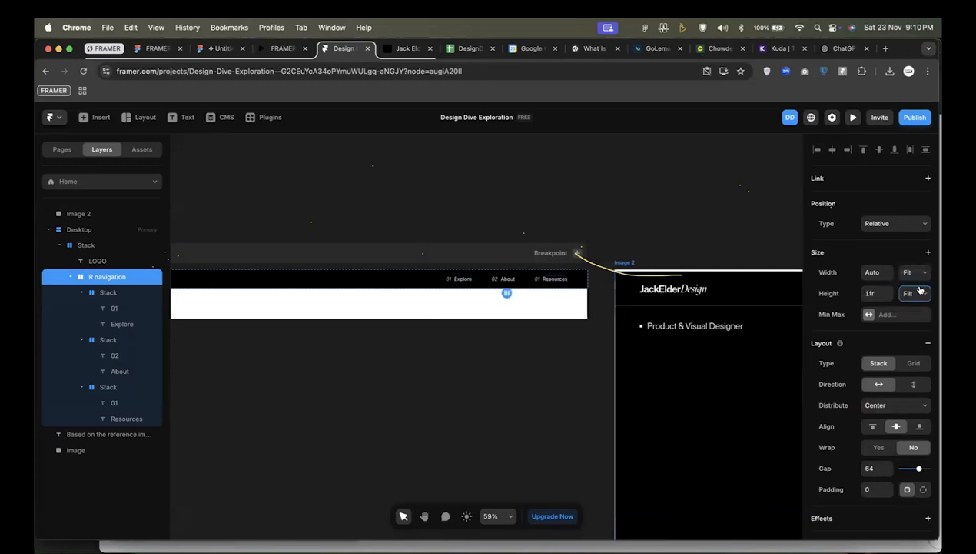
scroll(556, 270, up, 3)
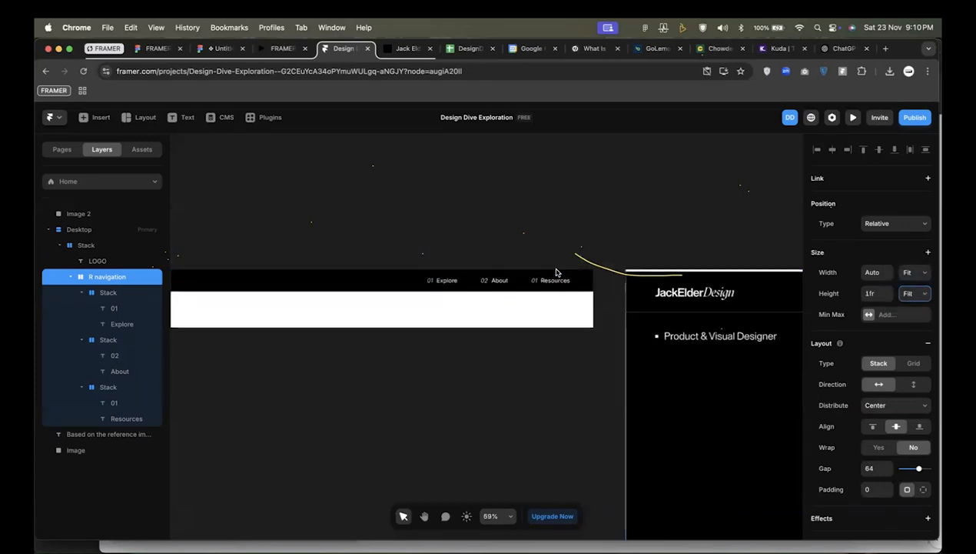
Collapse the R navigation layer and reapply Fill as its height.
click(85, 243)
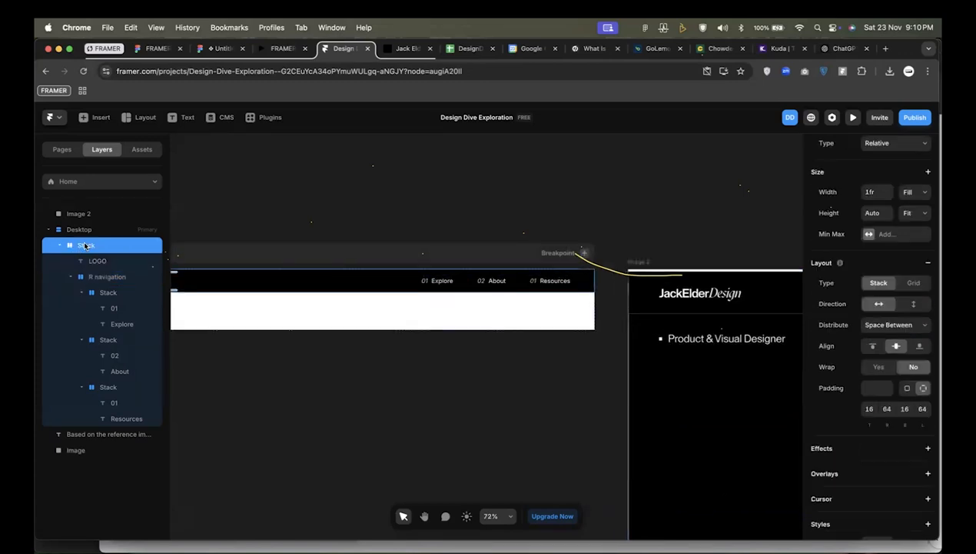
click(71, 277)
click(73, 276)
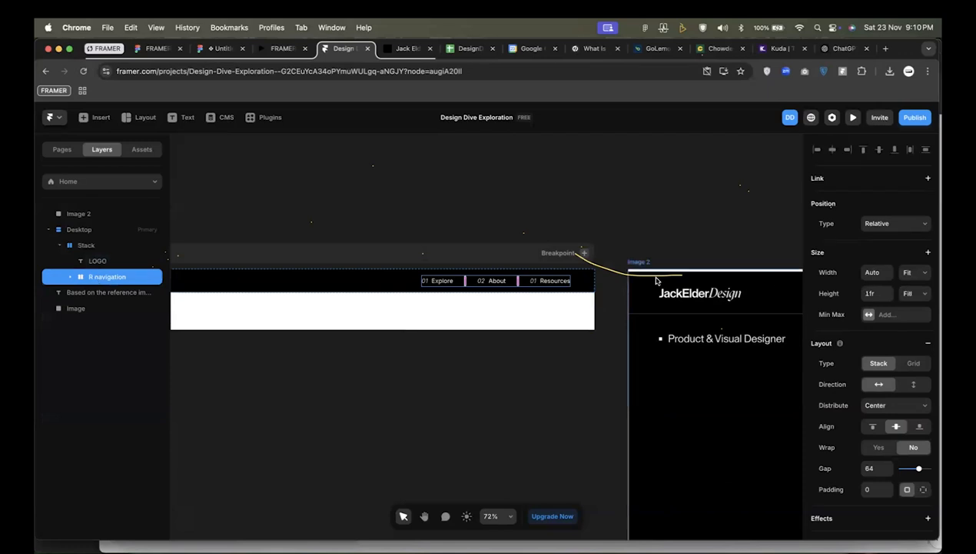
click(911, 298)
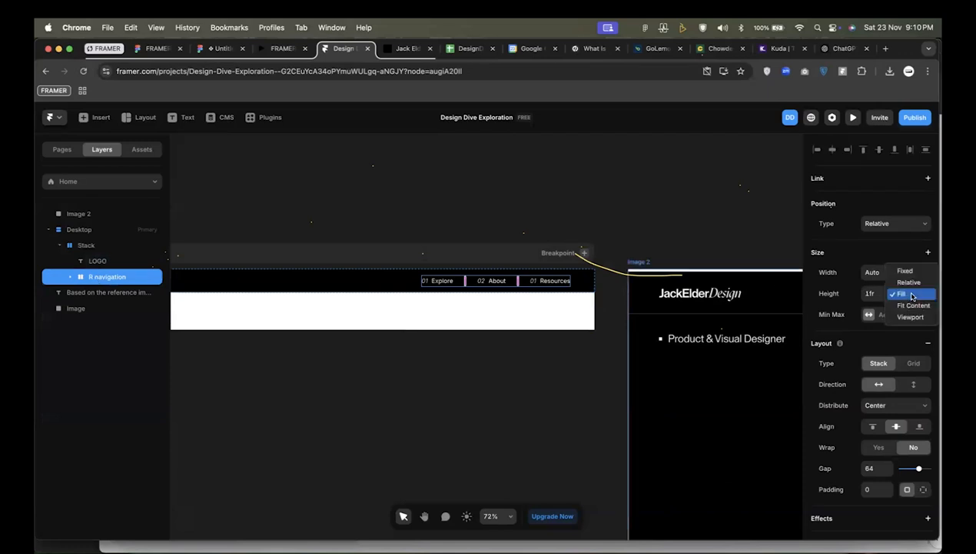
click(913, 295)
scroll(491, 283, up, 3)
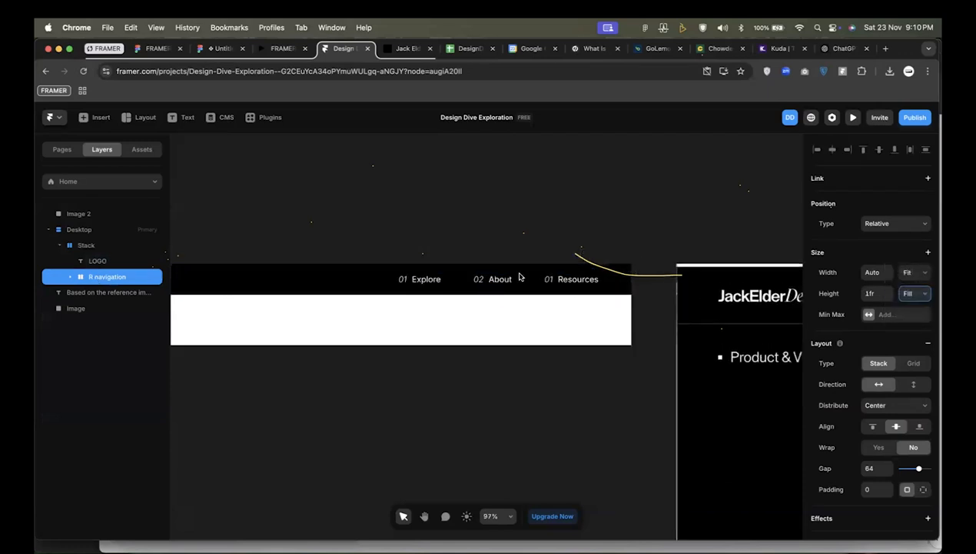
scroll(575, 282, up, 3)
Reapply Fit Content as the height of the outer navigation stack.
click(628, 290)
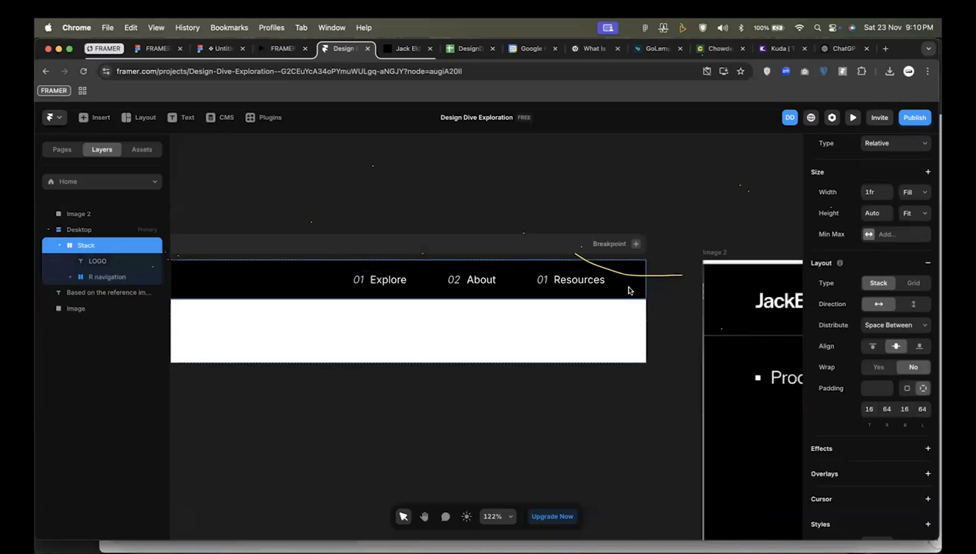
scroll(884, 308, up, 2)
click(914, 282)
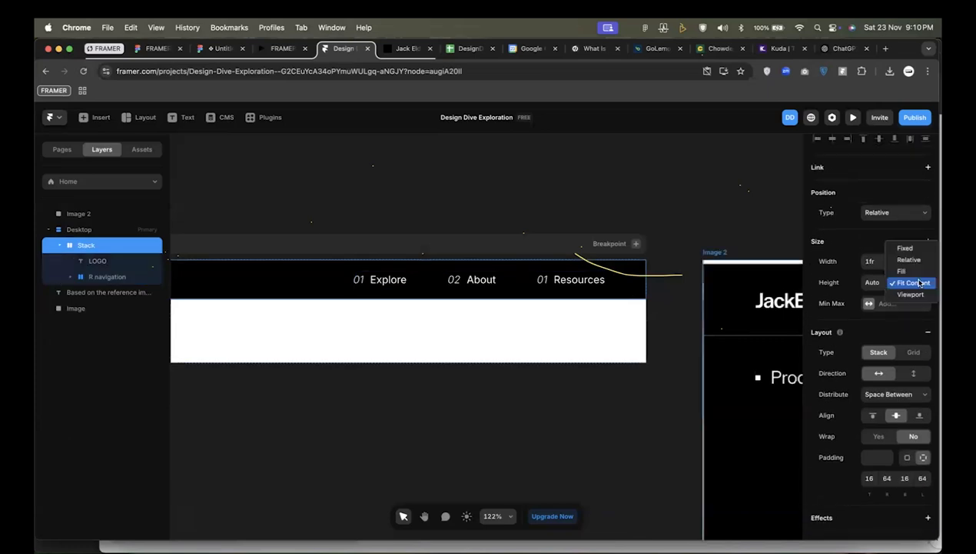
click(920, 282)
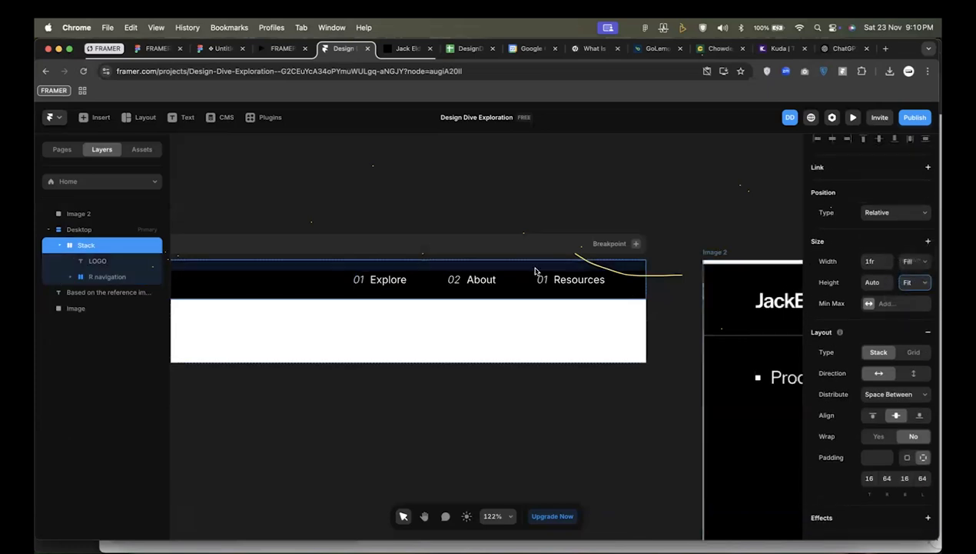
scroll(536, 272, down, 5)
scroll(536, 272, down, 1)
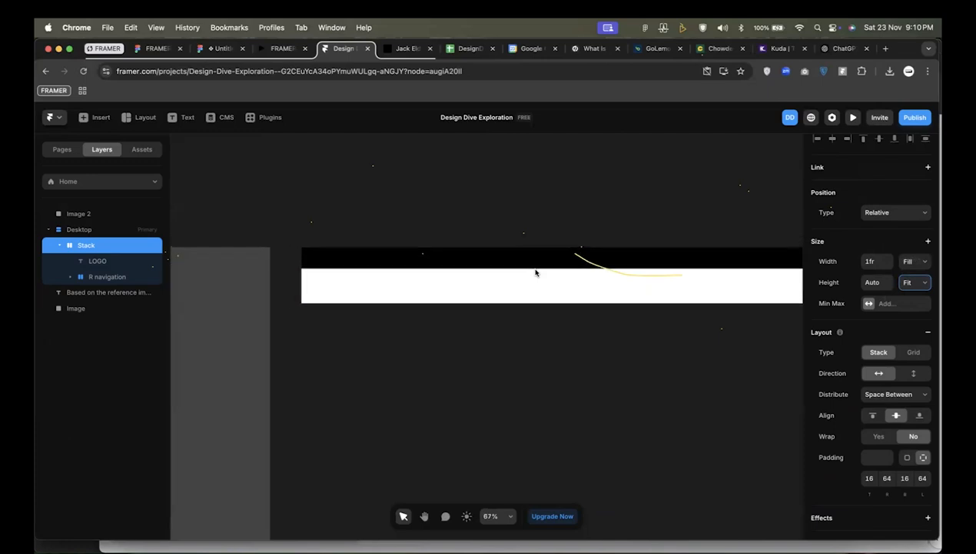
Set the Desktop breakpoint's height to Fit Content.
click(89, 230)
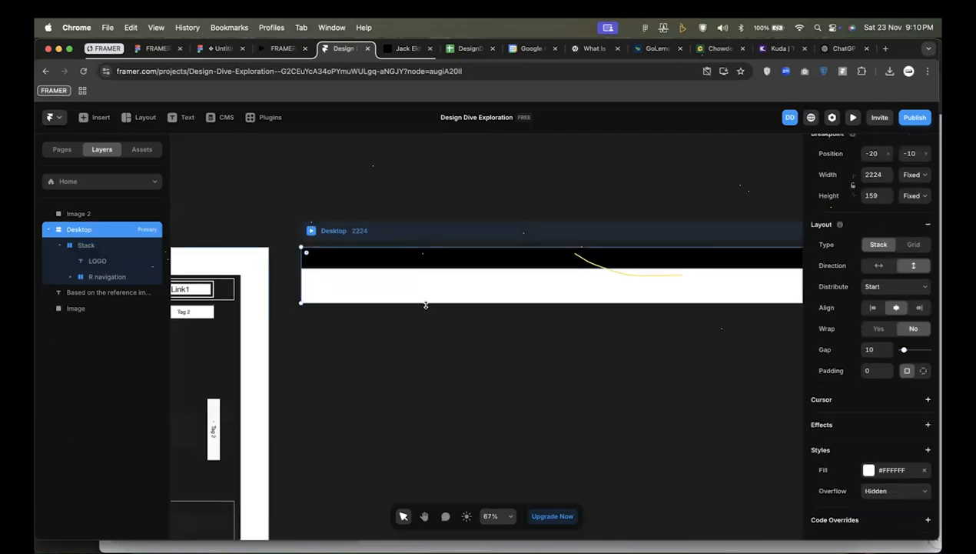
scroll(692, 300, right, 3)
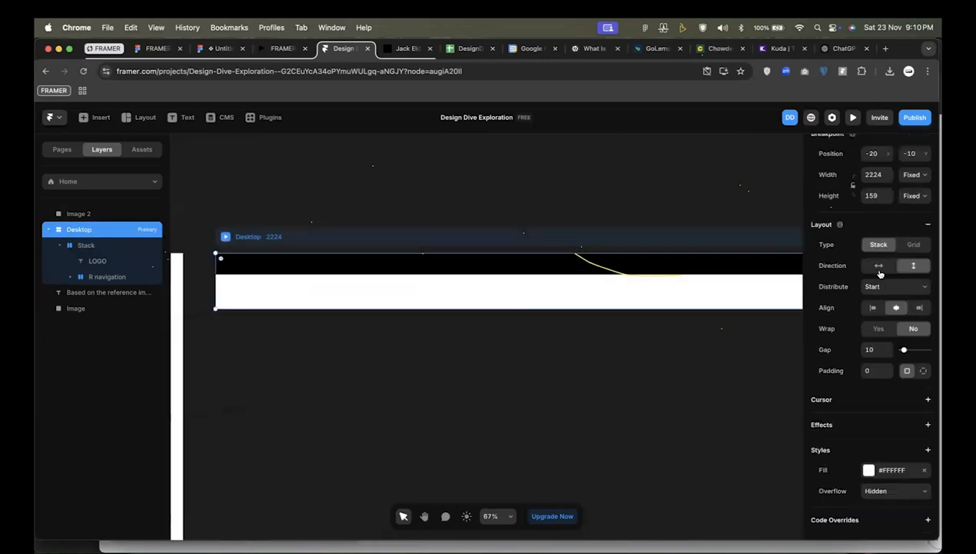
scroll(881, 271, up, 2)
click(913, 239)
click(905, 275)
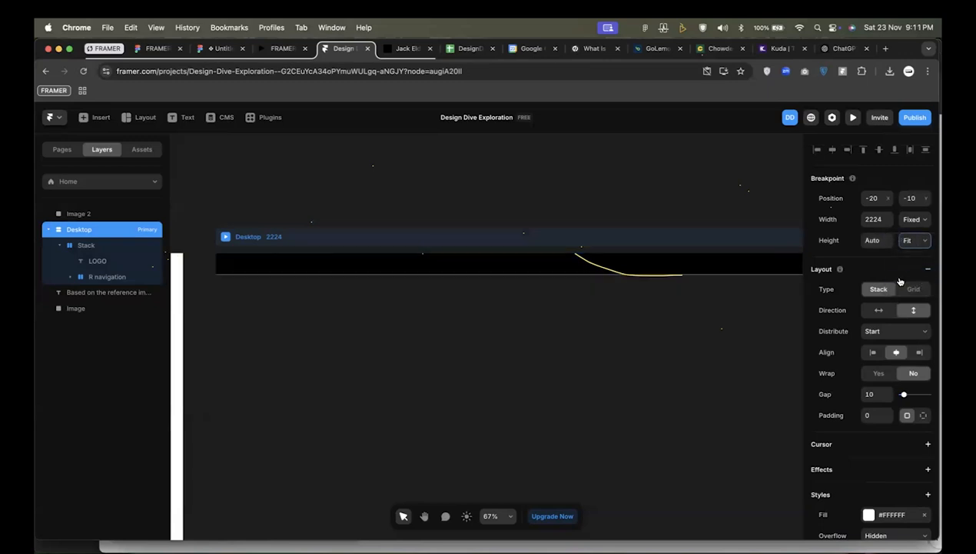
Collapse the outer stack inside Desktop and rename it NAVIGATION.
scroll(532, 285, down, 1)
scroll(532, 285, left, 3)
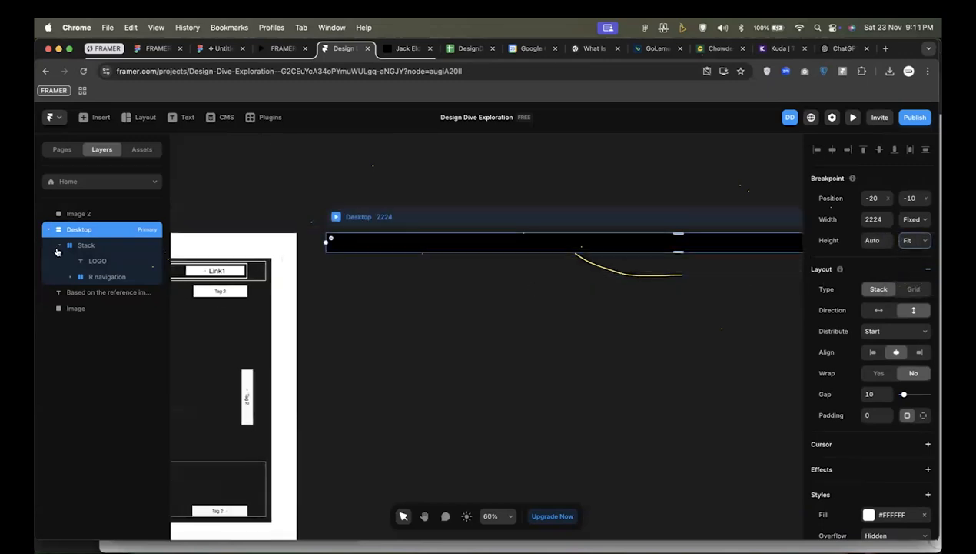
click(59, 246)
click(82, 248)
double_click(84, 246)
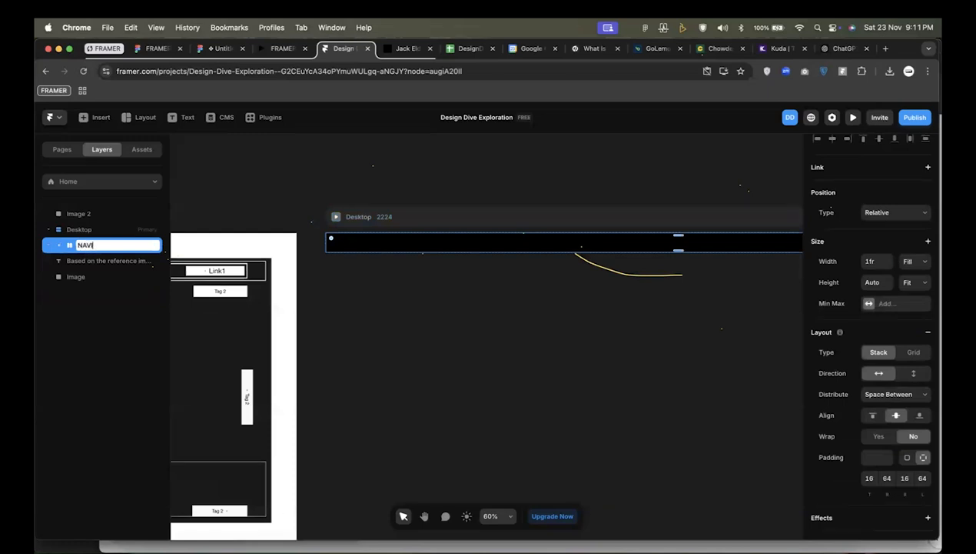
key(Return)
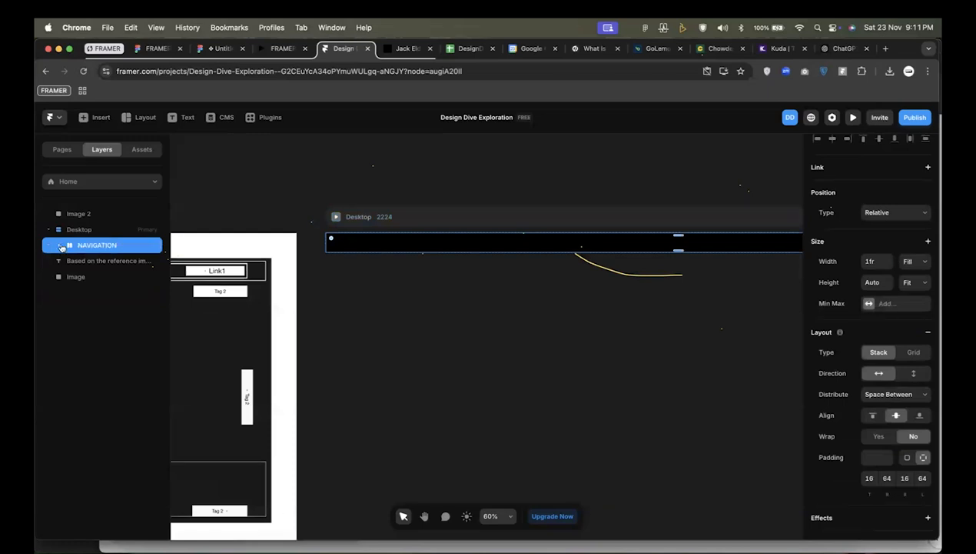
Duplicate the NAVIGATION stack and set the Desktop layout's gap to 0.
key(super+d)
click(92, 231)
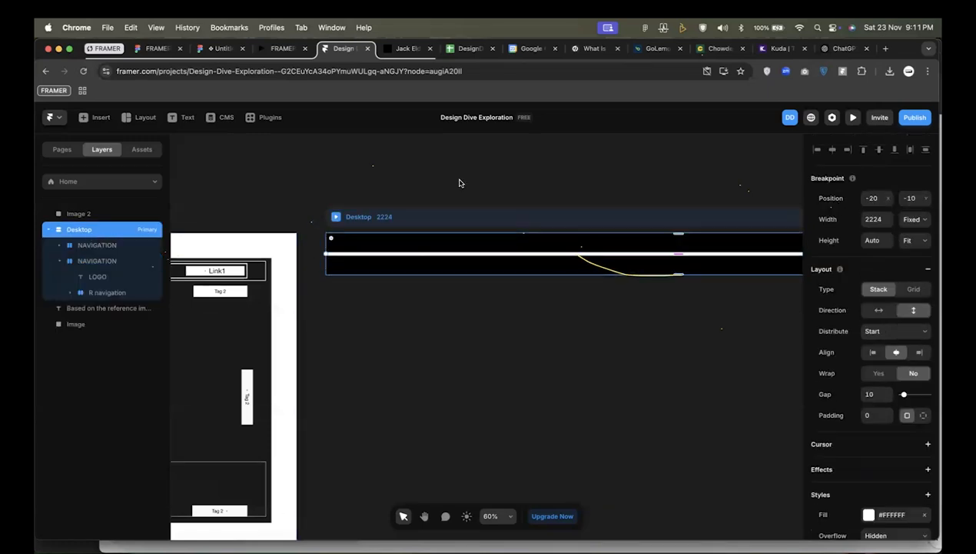
click(871, 393)
text(0)
key(Return)
Set the top padding of the lower NAVIGATION stack to 500.
click(82, 262)
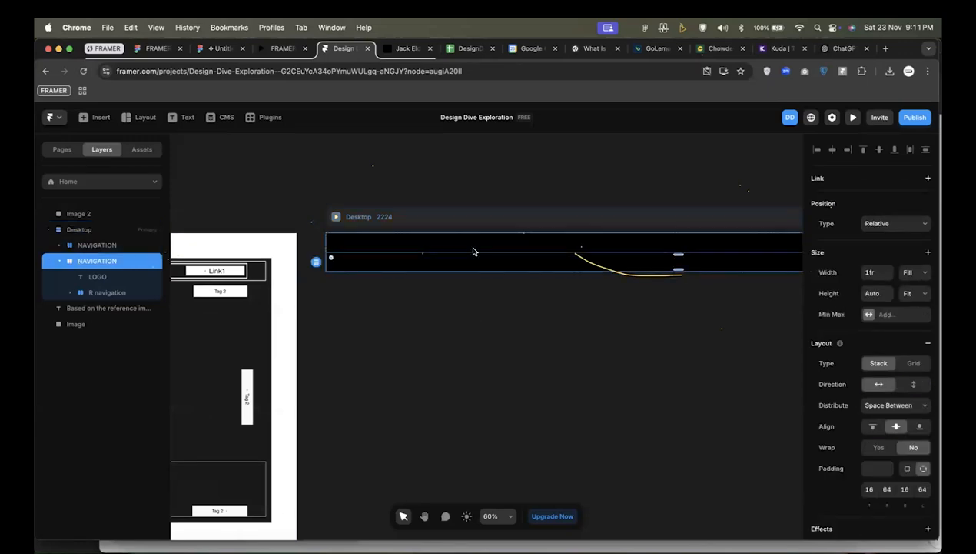
scroll(585, 272, right, 2)
scroll(889, 430, down, 2)
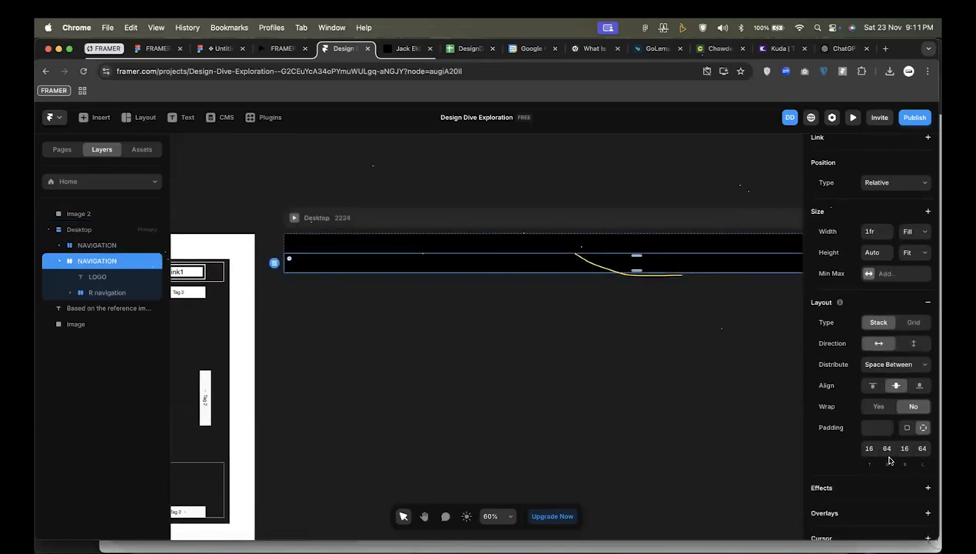
click(870, 448)
text(100)
key(Return)
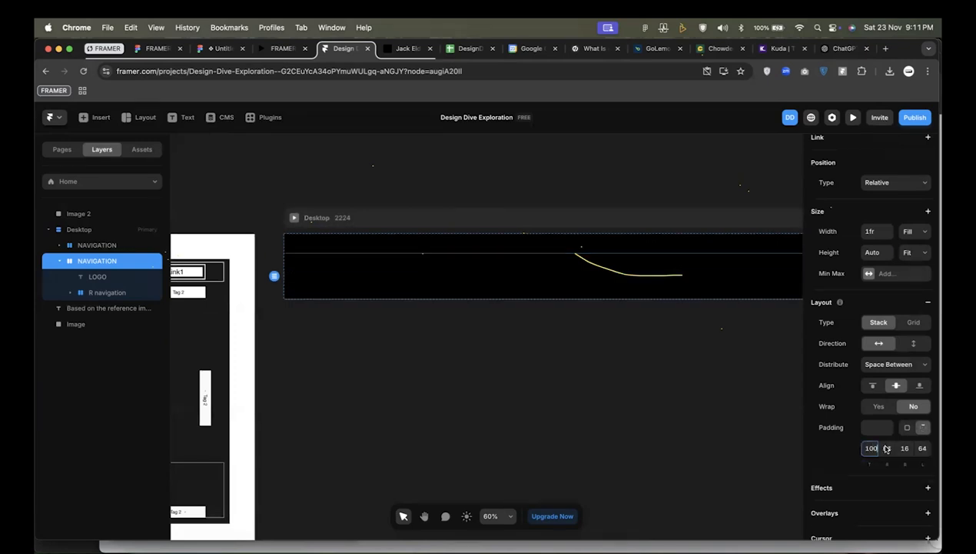
text(5)
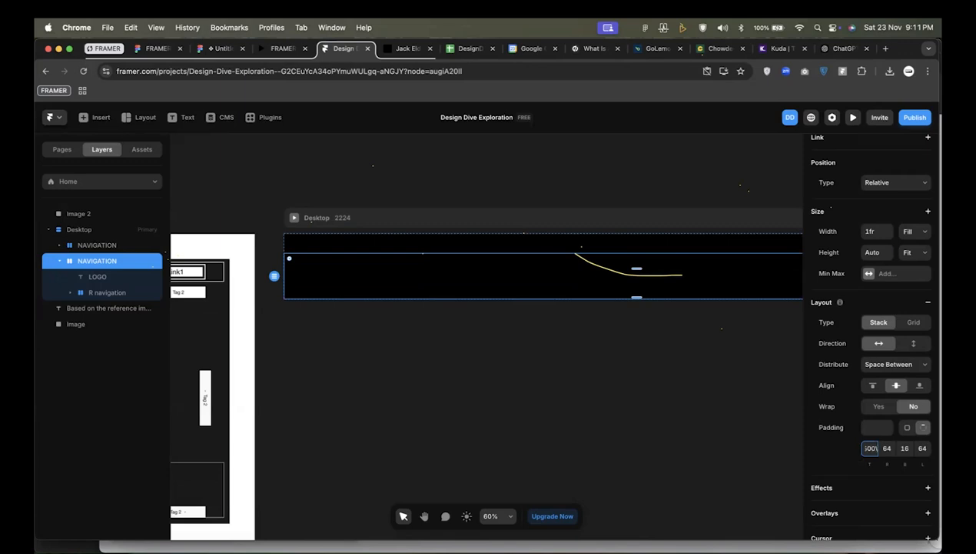
key(Return)
Set the bottom padding of the lower NAVIGATION stack to 500, keeping its left padding at 64.
click(923, 449)
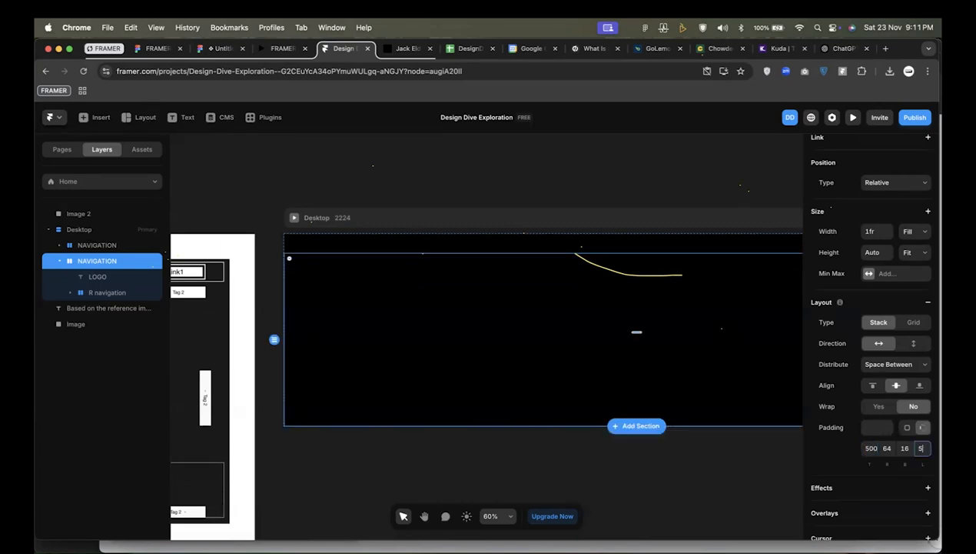
scroll(512, 465, down, 5)
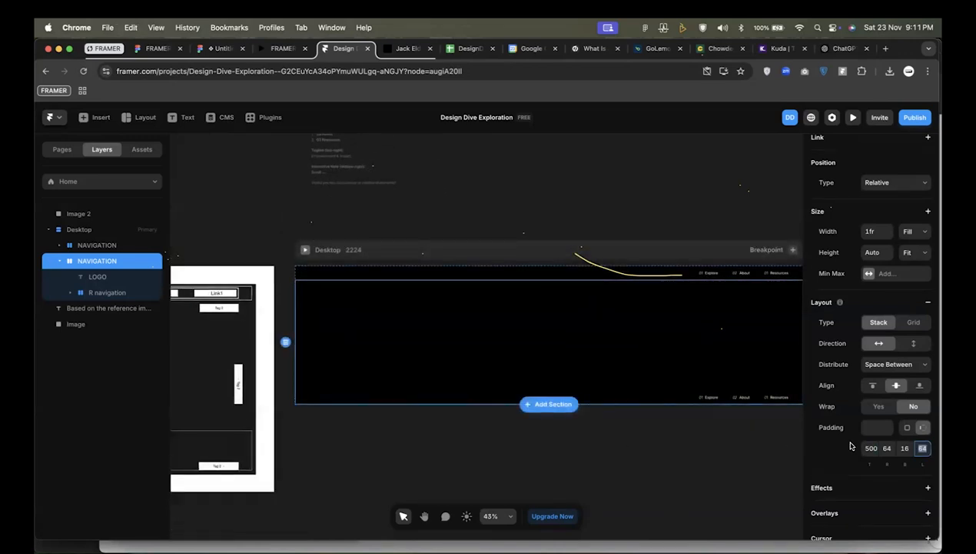
click(904, 448)
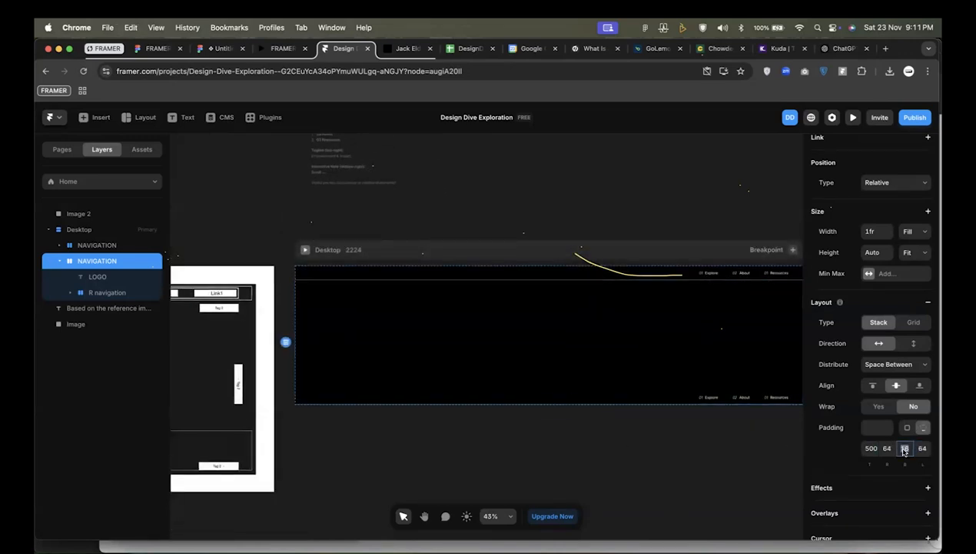
text(500)
key(Return)
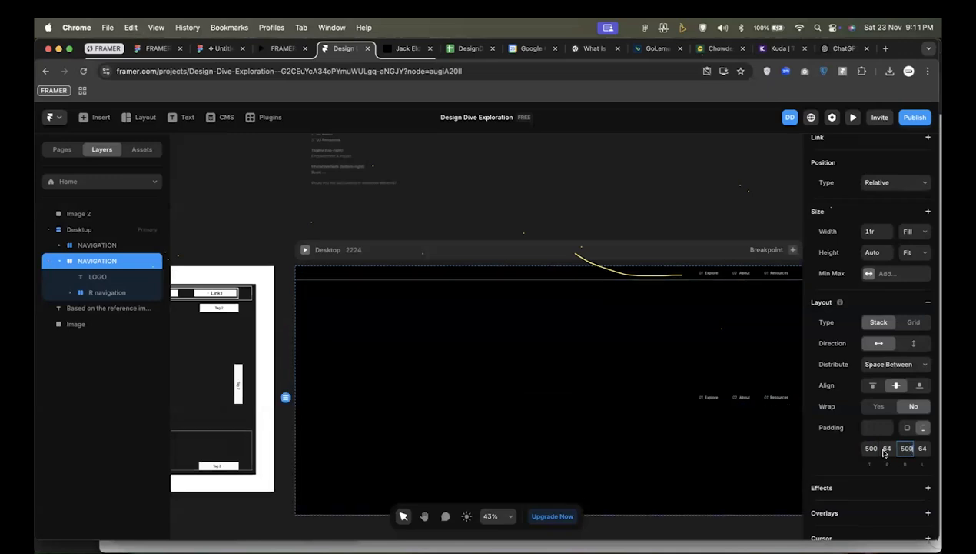
scroll(744, 417, down, 3)
scroll(731, 415, down, 2)
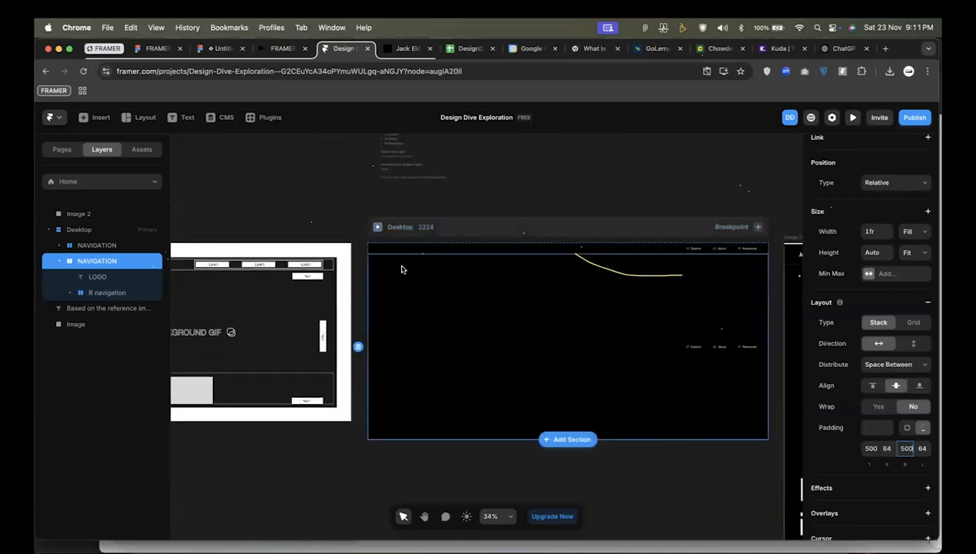
Try to recolor the LOGO text in the upper NAVIGATION stack to #FF0000.
scroll(427, 245, up, 3)
scroll(426, 244, up, 3)
click(710, 342)
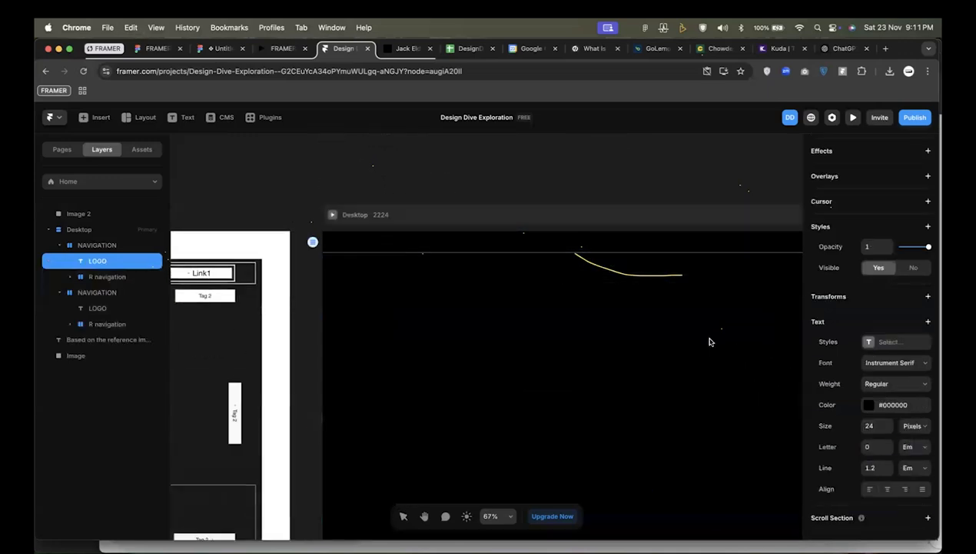
click(891, 405)
text(#FF0000)
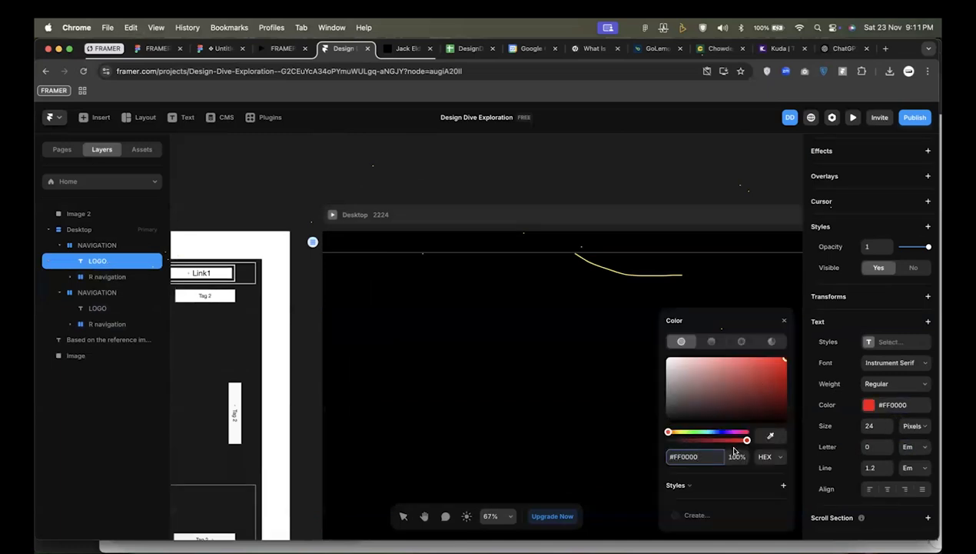
click(368, 269)
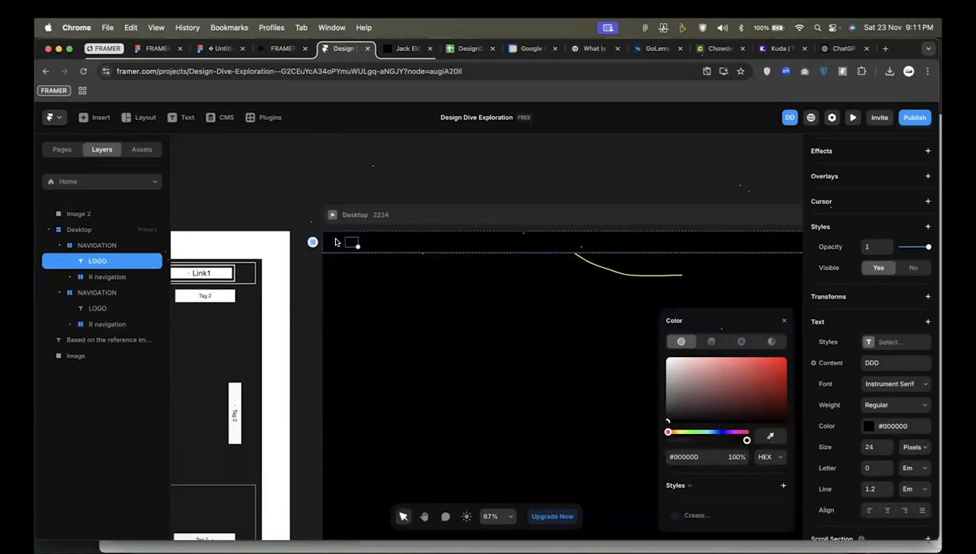
Set the color of the DDD logo text in the upper NAVIGATION stack to red.
scroll(336, 240, up, 4)
click(426, 240)
click(371, 243)
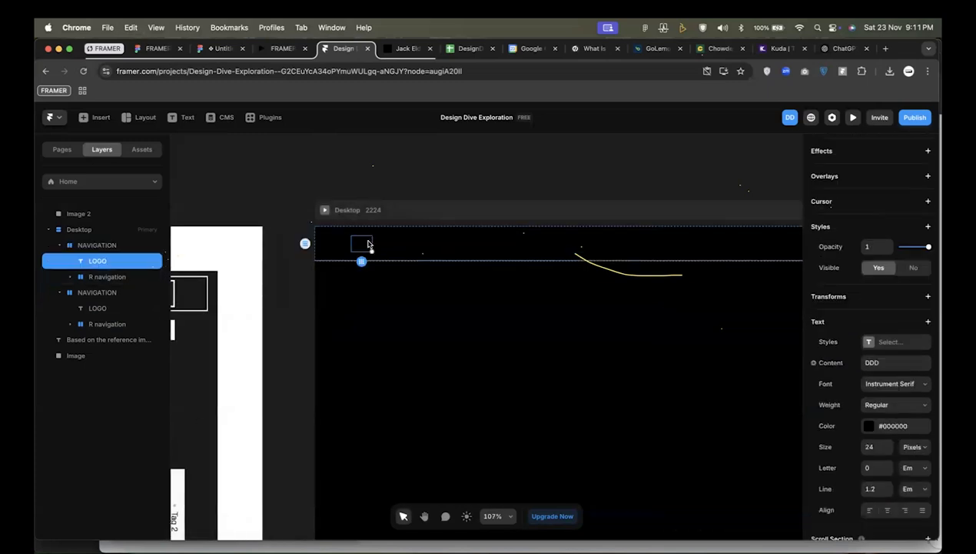
click(892, 425)
text(RED)
key(Return)
click(472, 367)
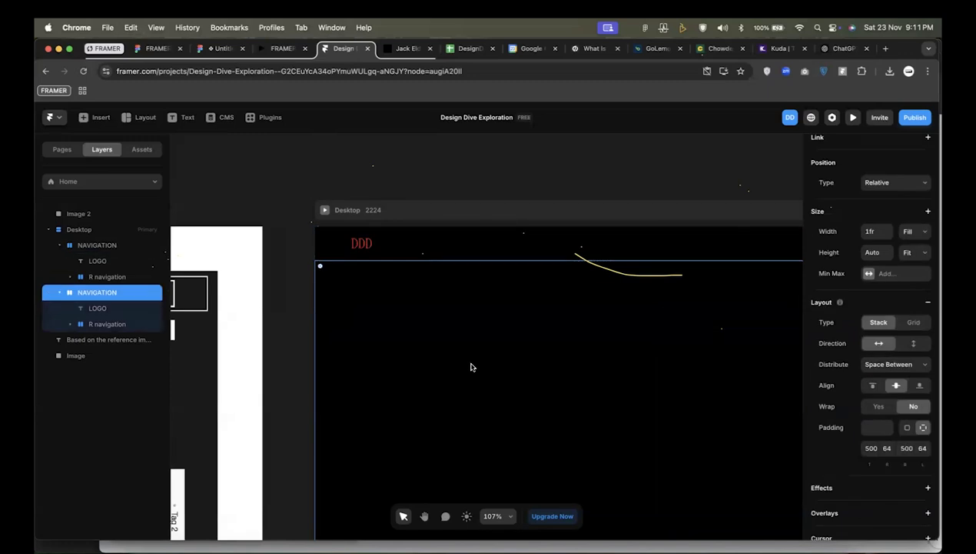
Compare the Desktop frame's navigation bar and large black section with the wireframe reference image.
click(272, 313)
scroll(294, 333, down, 5)
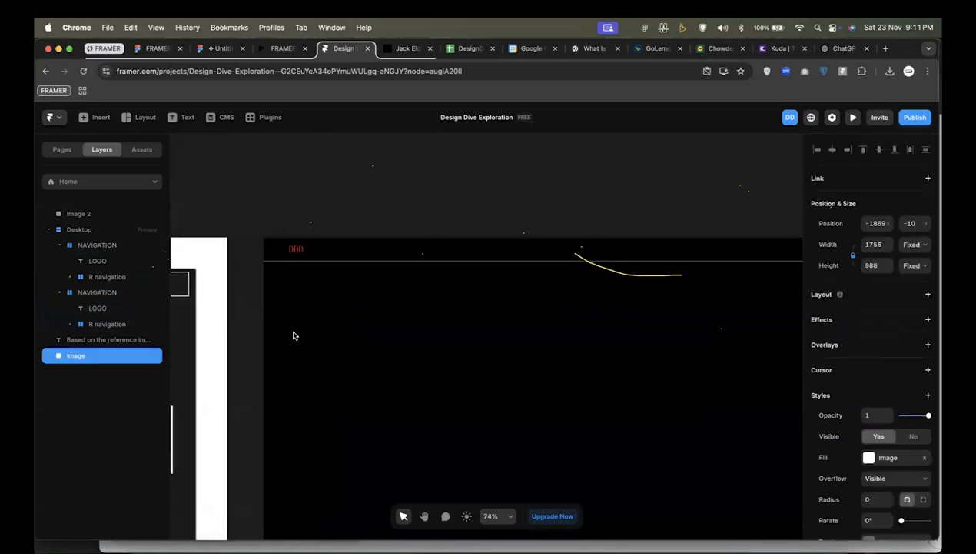
click(582, 261)
scroll(576, 277, down, 2)
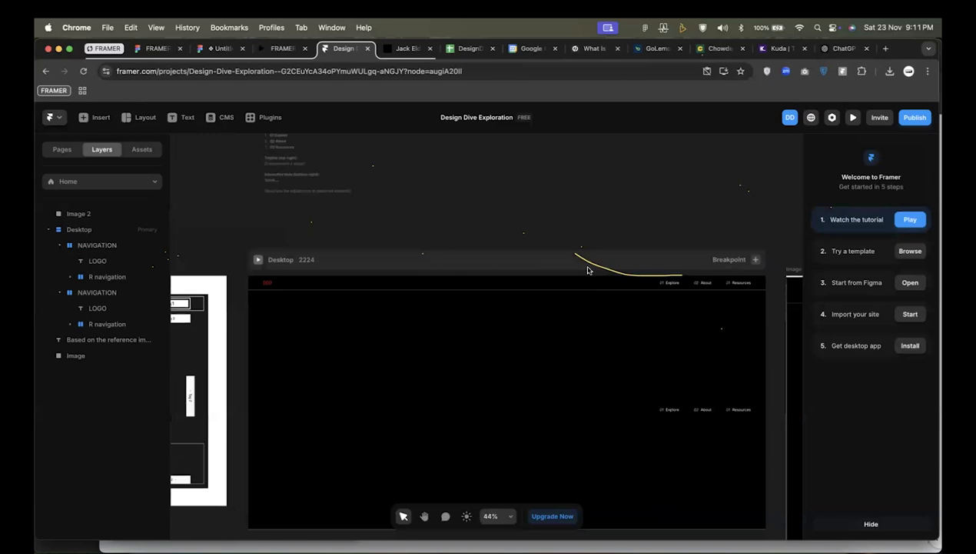
scroll(588, 366, down, 3)
click(567, 342)
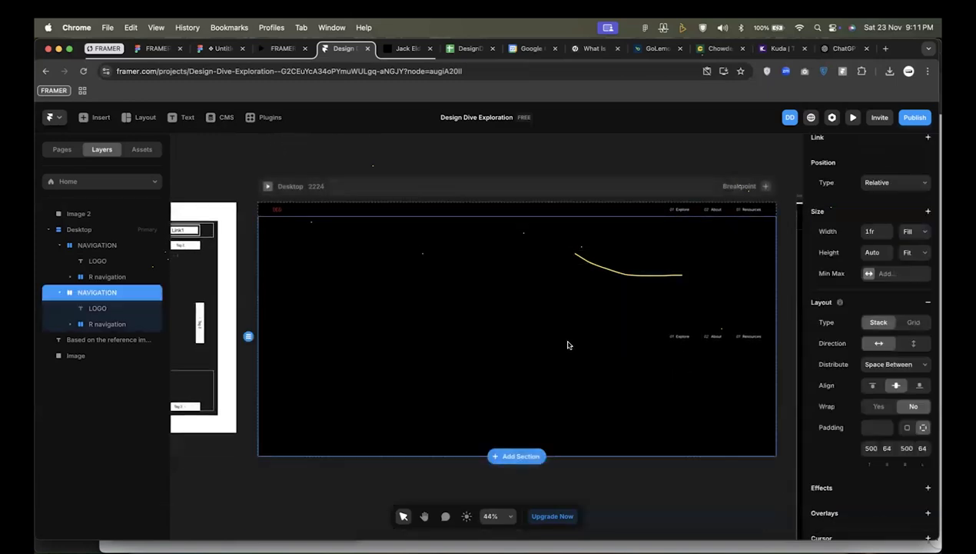
click(541, 156)
scroll(545, 161, down, 2)
scroll(545, 162, left, 5)
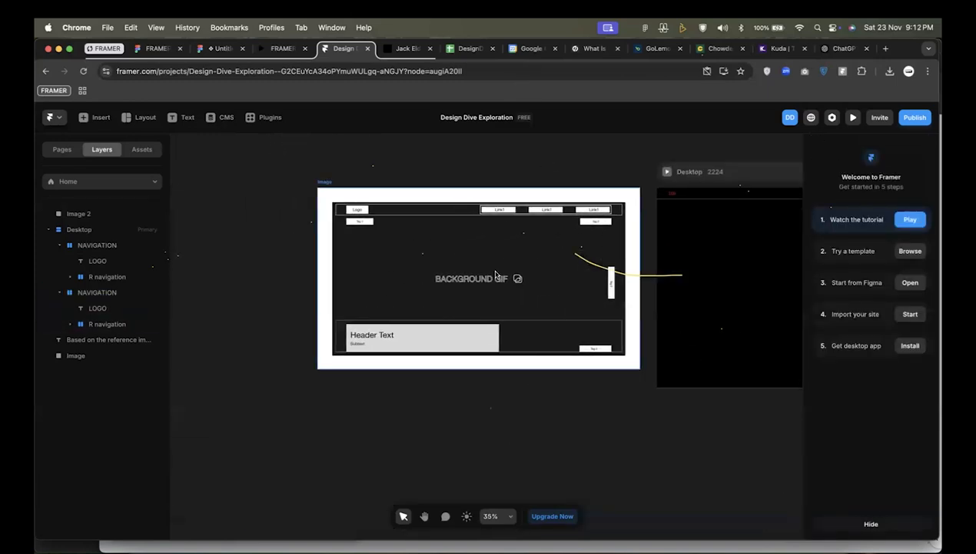
scroll(496, 275, right, 8)
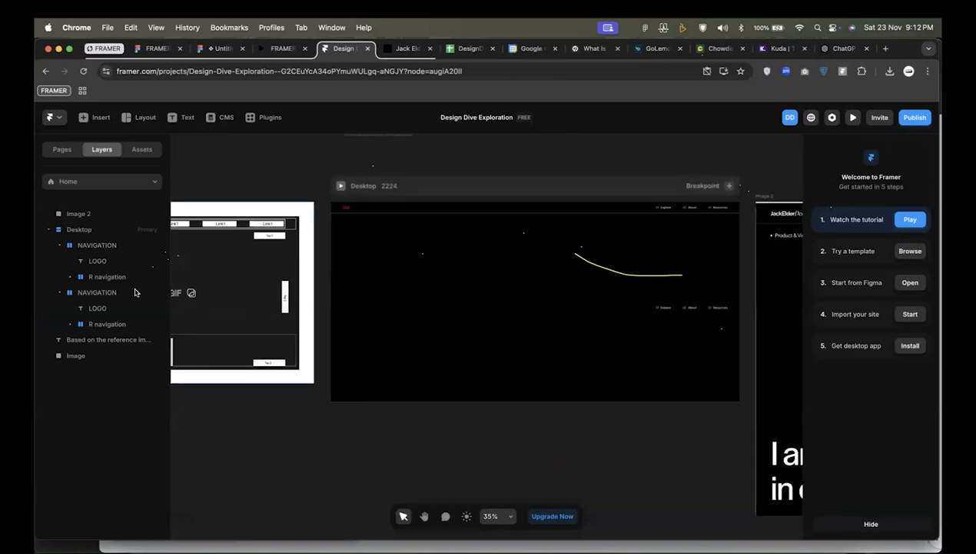
Rename the lower NAVIGATION stack in the Desktop frame as HERO SECTION.
click(399, 284)
double_click(96, 294)
text(HERO SECTION)
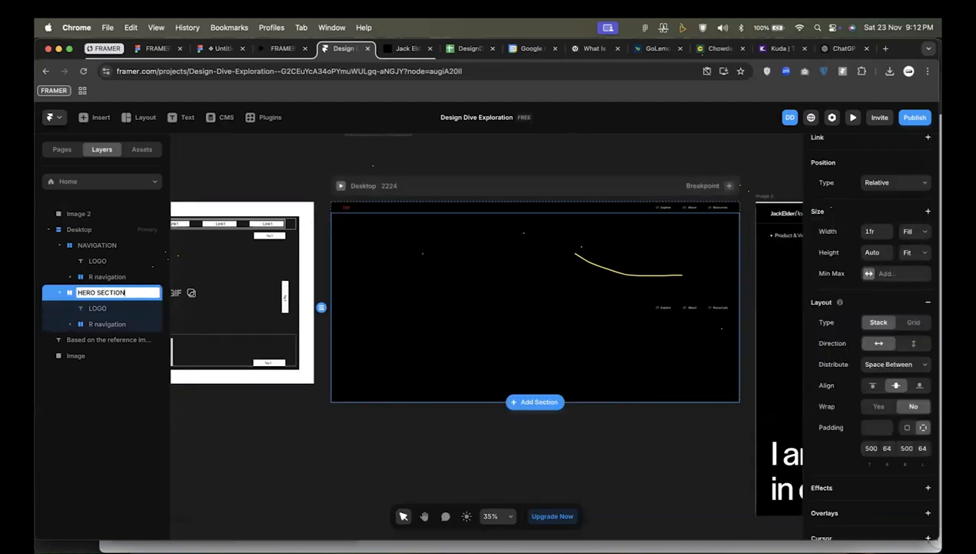
key(Return)
Replace the LOGO text in HERO SECTION with "I empower designers to elevate their craft and create impactful designs." copied from the suggestion note.
click(87, 307)
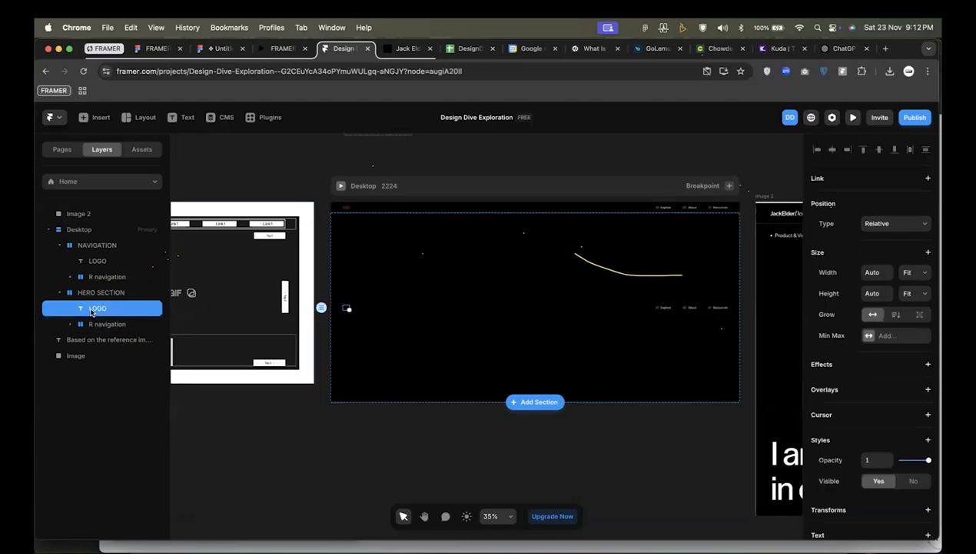
scroll(384, 317, down, 5)
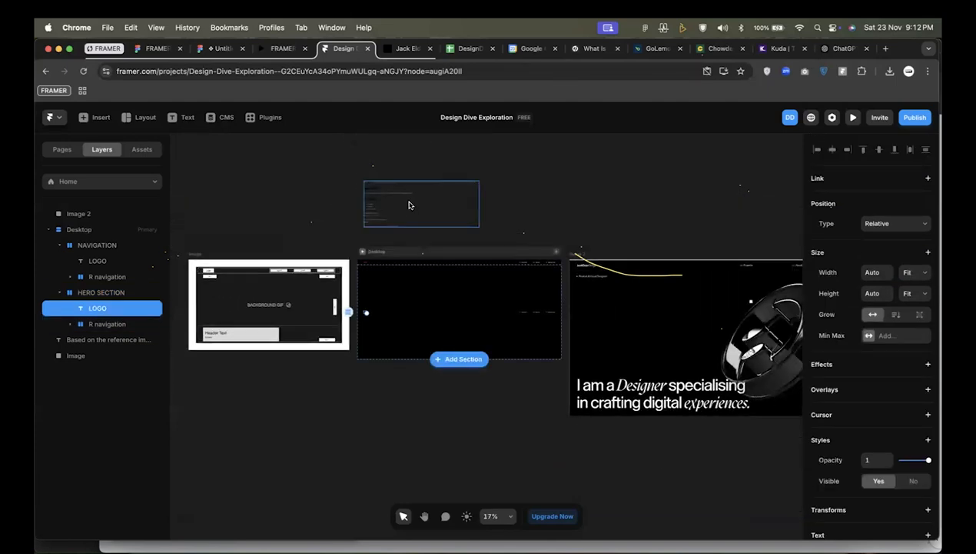
scroll(411, 205, up, 5)
scroll(366, 163, up, 3)
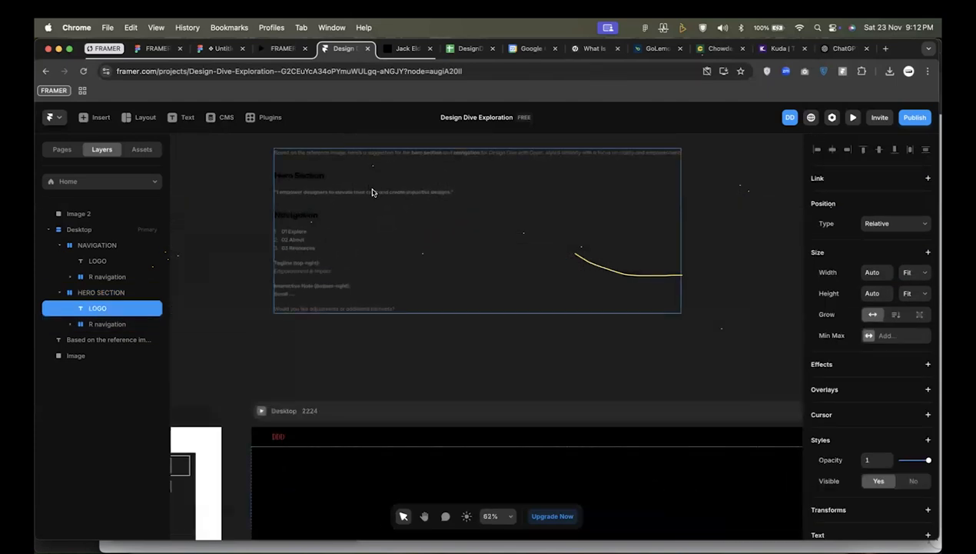
double_click(372, 192)
drag(451, 196, 275, 198)
scroll(276, 197, down, 5)
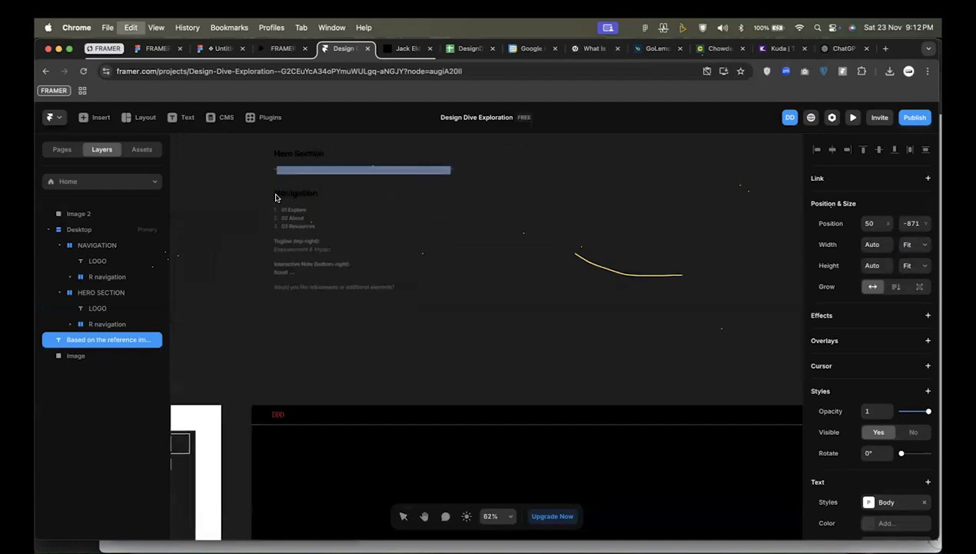
click(291, 350)
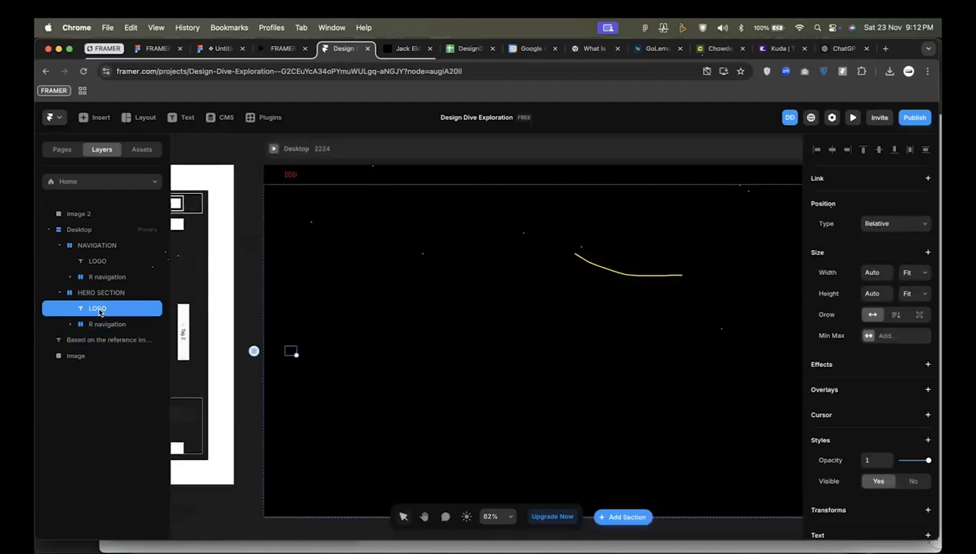
double_click(290, 351)
key(BackSpace)
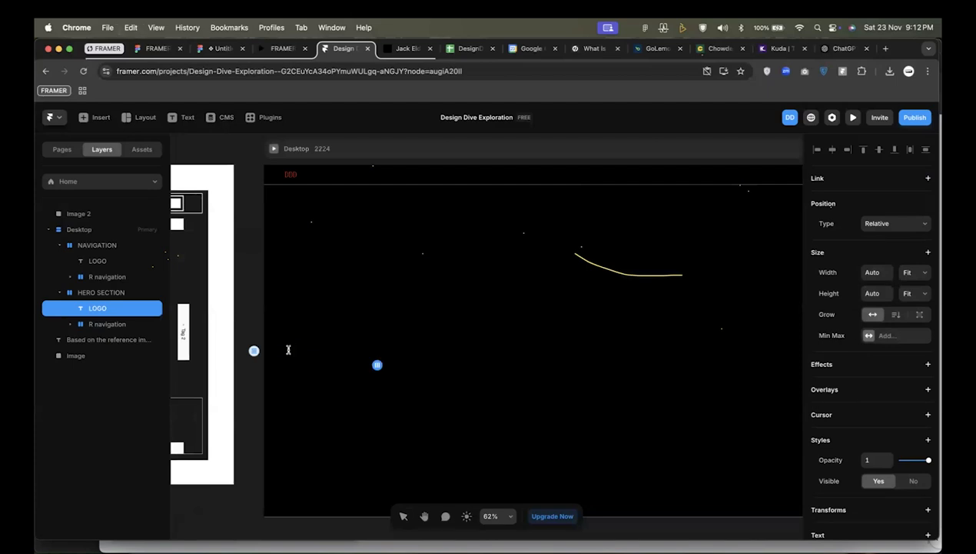
Set the font size of the HERO SECTION headline text to 100 pixels.
click(88, 293)
click(96, 308)
scroll(913, 414, down, 1)
scroll(912, 414, down, 5)
click(871, 355)
text(1)
scroll(561, 342, down, 5)
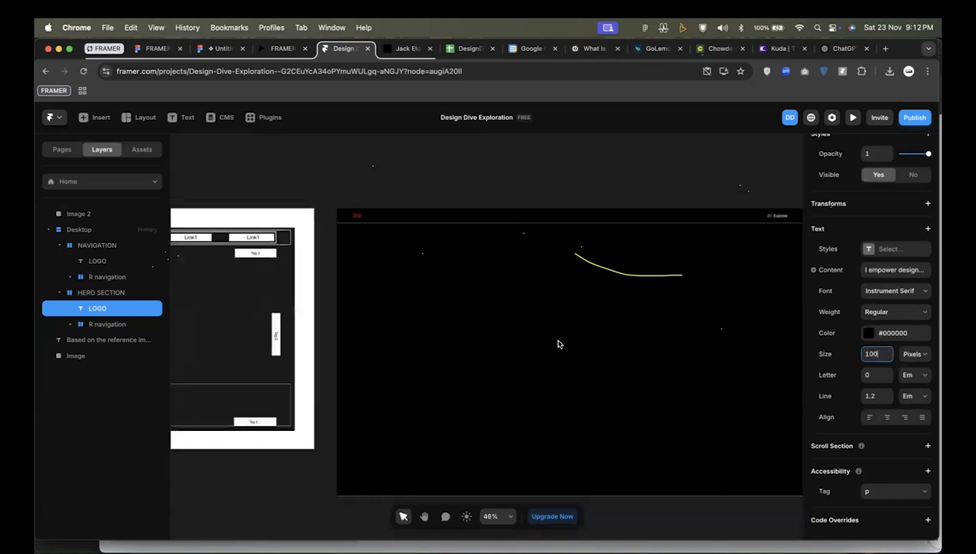
Set the HERO SECTION headline's color to #FFFFFF at full opacity.
click(886, 336)
text(FFFFFF)
key(Return)
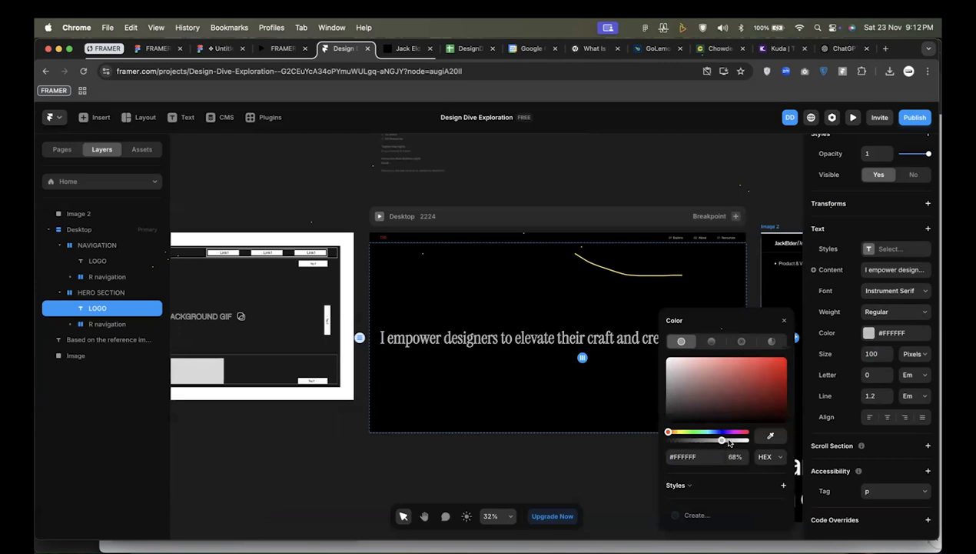
click(467, 309)
click(485, 337)
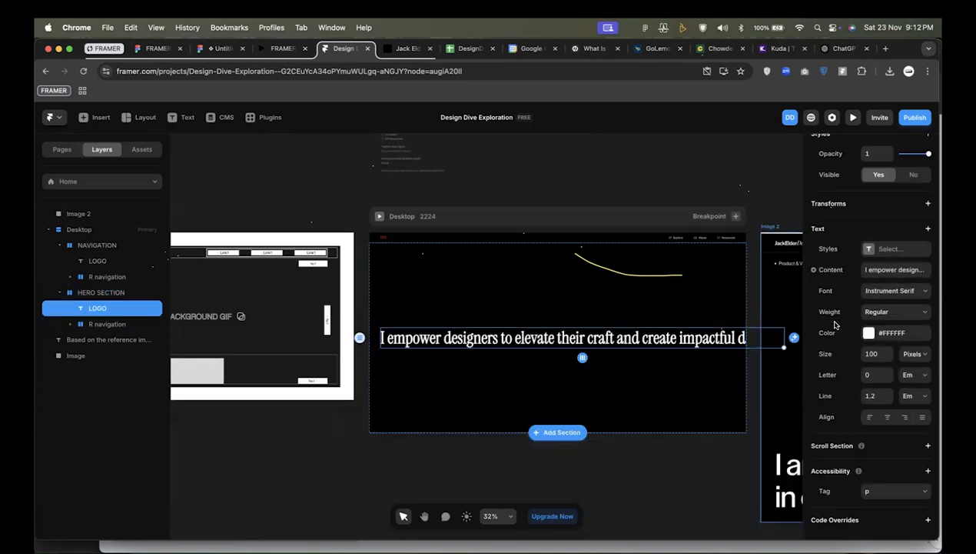
Give the HERO SECTION headline a fixed width of 1240 so that it wraps onto two lines.
scroll(845, 324, up, 5)
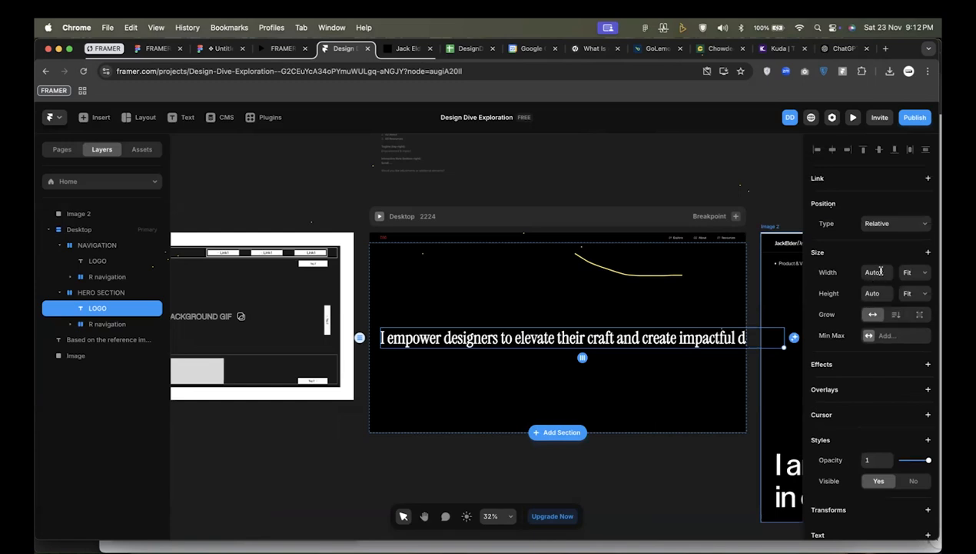
click(875, 272)
click(909, 273)
click(895, 264)
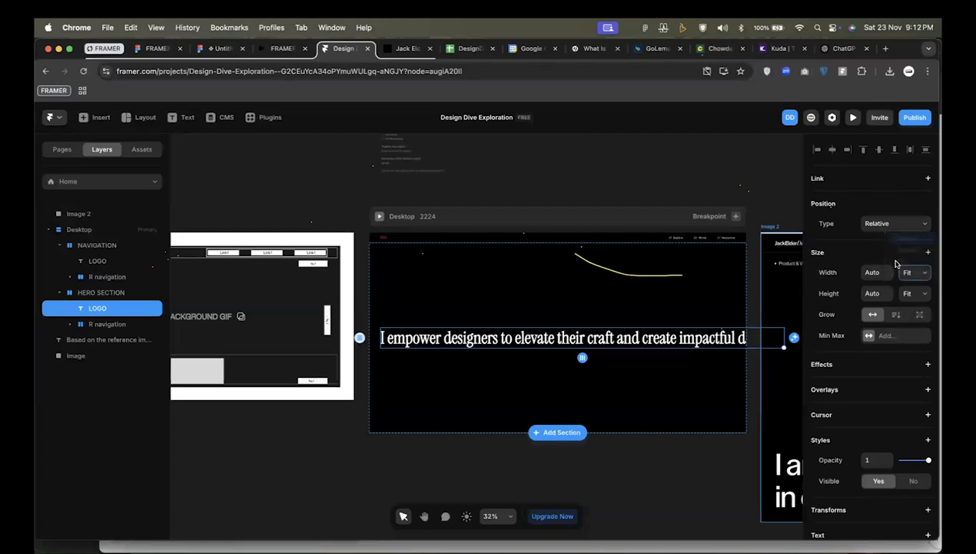
click(876, 272)
text(500)
key(Return)
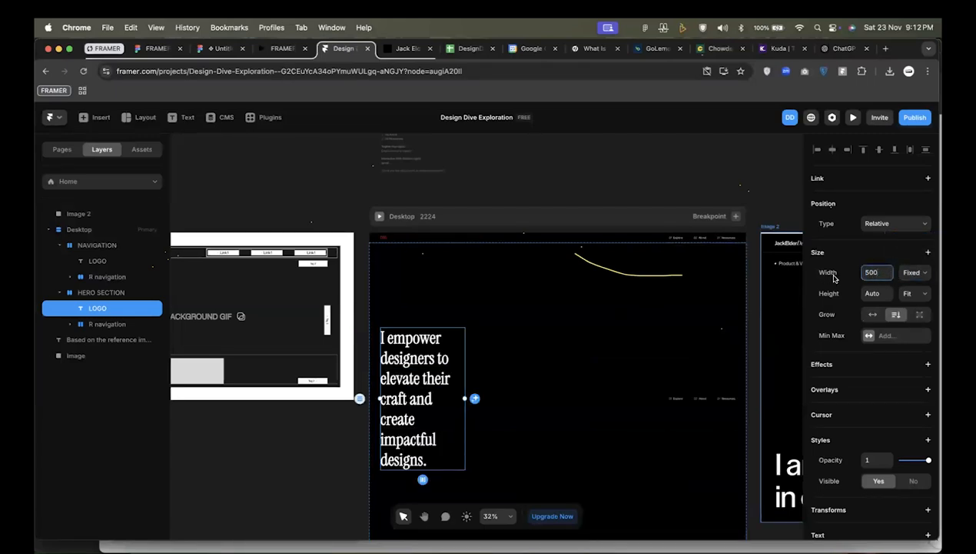
key(shift+Up)
key(shift+Up)
key(shift+Up)
key(shift+Up)
key(shift+Up)
key(shift+Up)
key(shift+Up)
key(shift+Up)
key(shift+Up)
key(shift+Up)
key(shift+Up)
key(shift+Up)
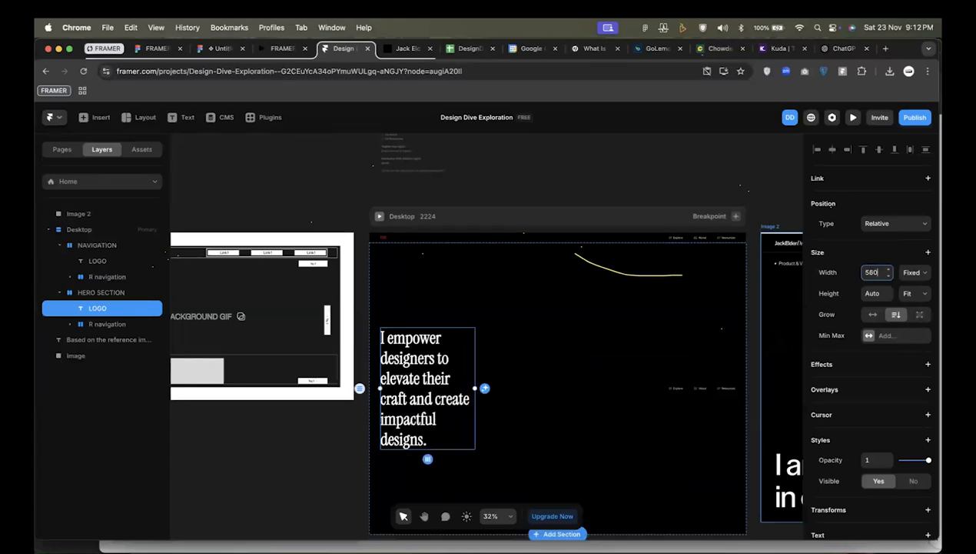
key(shift+Up)
key(shift+Up)
key(shift+Up)
key(shift+Up)
key(shift+Up)
key(shift+Up)
key(shift+Up)
key(shift+Up)
key(shift+Up)
key(shift+Up)
key(shift+Up)
key(shift+Up)
key(shift+Up)
key(shift+Up)
key(shift+Up)
key(shift+Up)
key(shift+Up)
key(shift+Up)
key(shift+Up)
key(shift+Up)
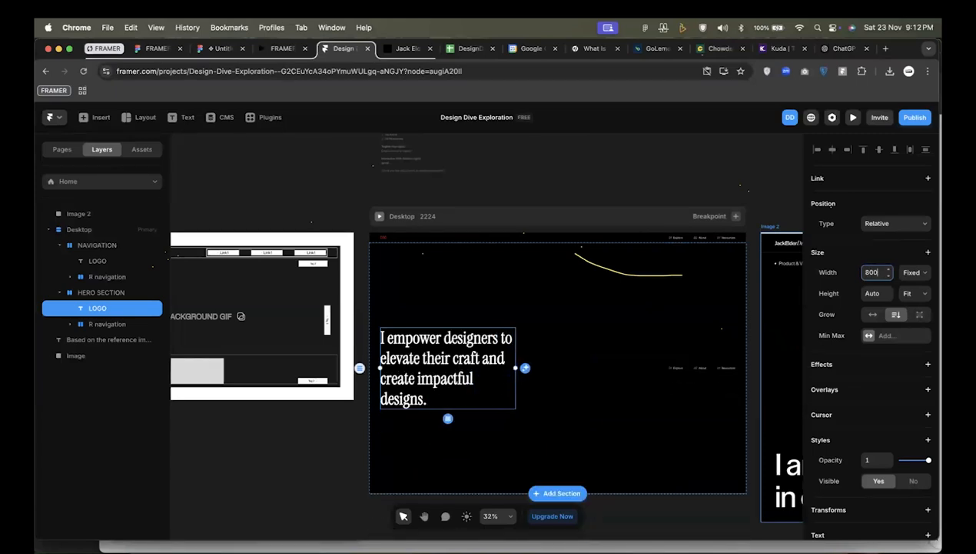
key(shift+Up)
key(shift+Up)
key(shift+Up)
key(shift+Up)
key(shift+Up)
key(shift+Up)
key(shift+Up)
key(shift+Up)
key(shift+Up)
key(shift+Up)
key(shift+Up)
key(shift+Up)
key(shift+Up)
key(shift+Up)
key(shift+Up)
key(shift+Up)
key(shift+Up)
key(shift+Up)
key(shift+Up)
key(shift+Up)
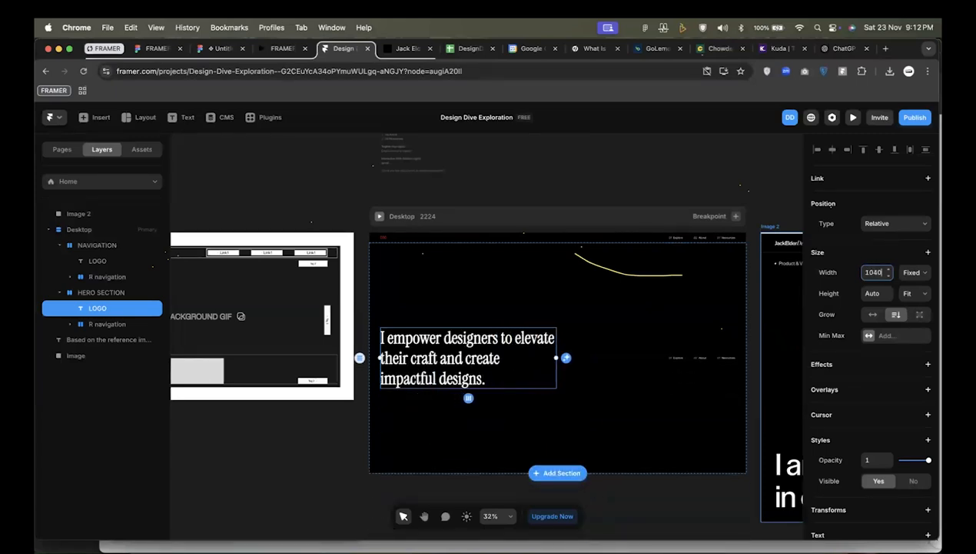
key(shift+Up)
key(shift+Up)
key(shift+Up)
key(shift+Up)
key(shift+Up)
key(shift+Up)
key(shift+Up)
key(shift+Up)
key(shift+Up)
key(shift+Up)
key(shift+Up)
key(shift+Up)
key(shift+Up)
key(shift+Up)
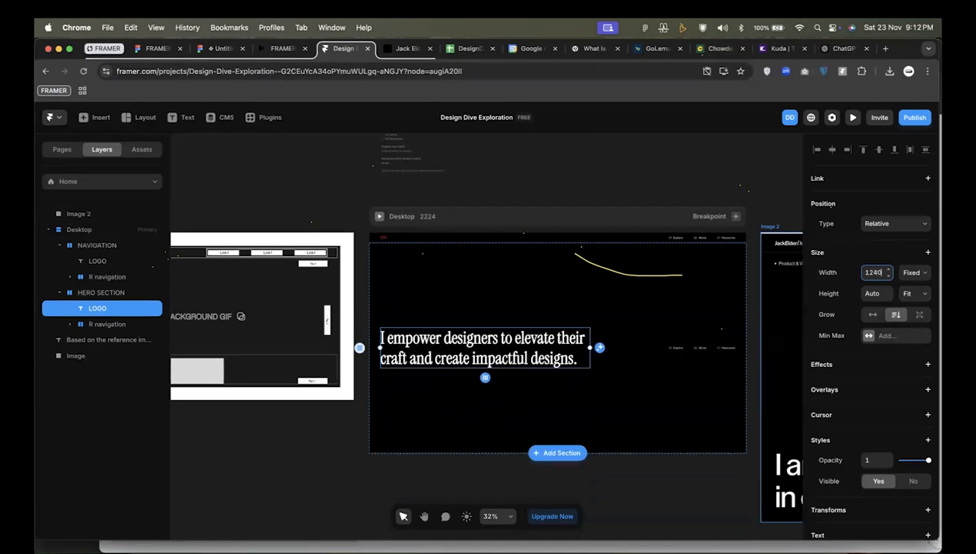
Set the bottom padding of the HERO SECTION stack to 64.
click(512, 294)
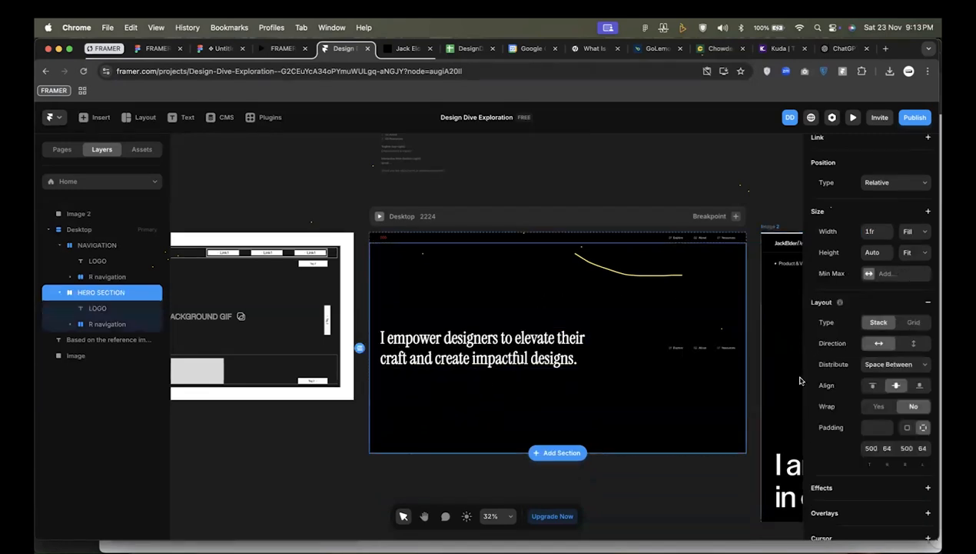
click(904, 450)
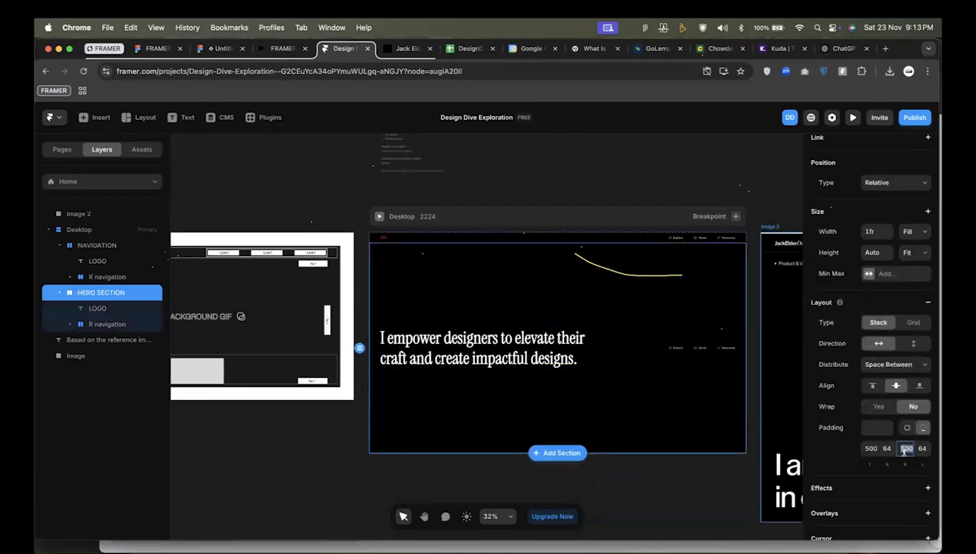
text(64)
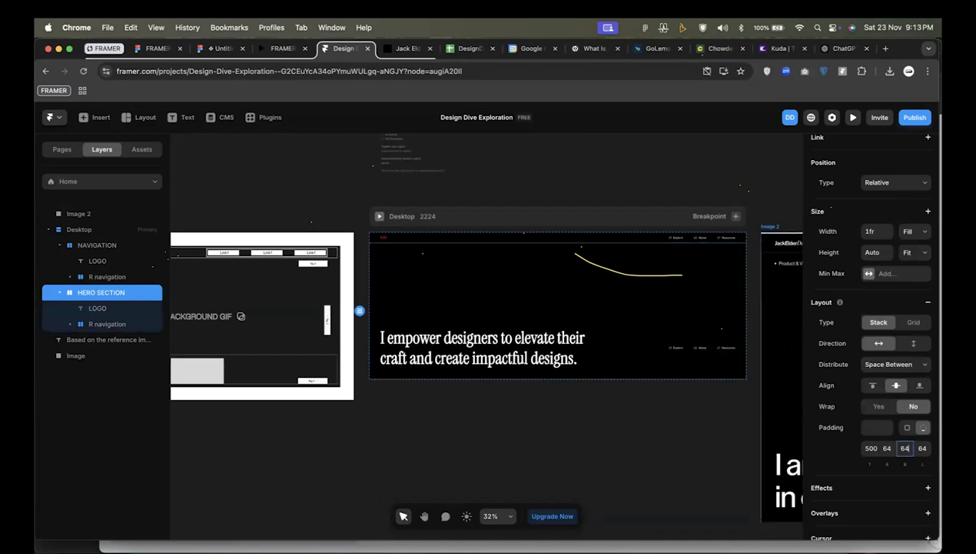
scroll(612, 423, down, 3)
scroll(613, 423, right, 2)
scroll(613, 423, left, 1)
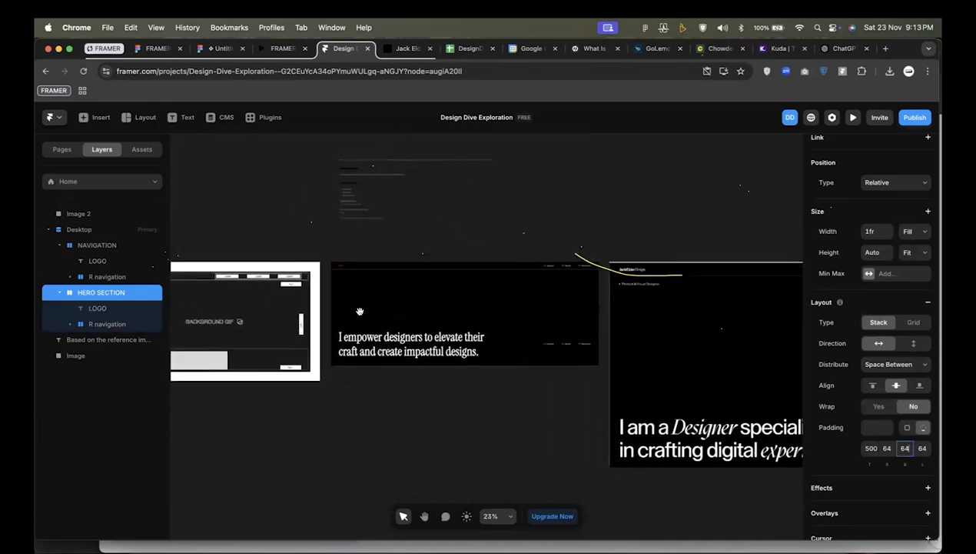
scroll(360, 313, up, 3)
scroll(393, 347, up, 3)
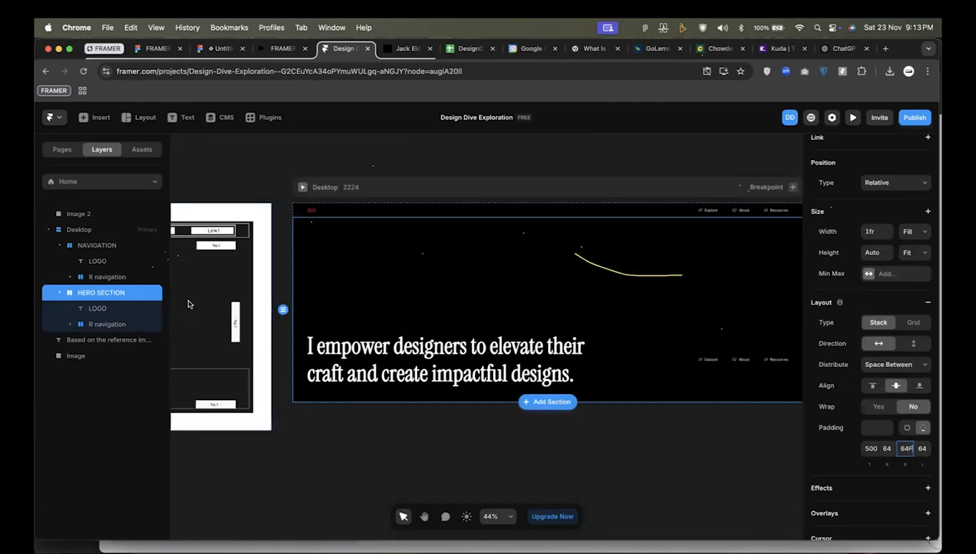
text(F)
click(311, 289)
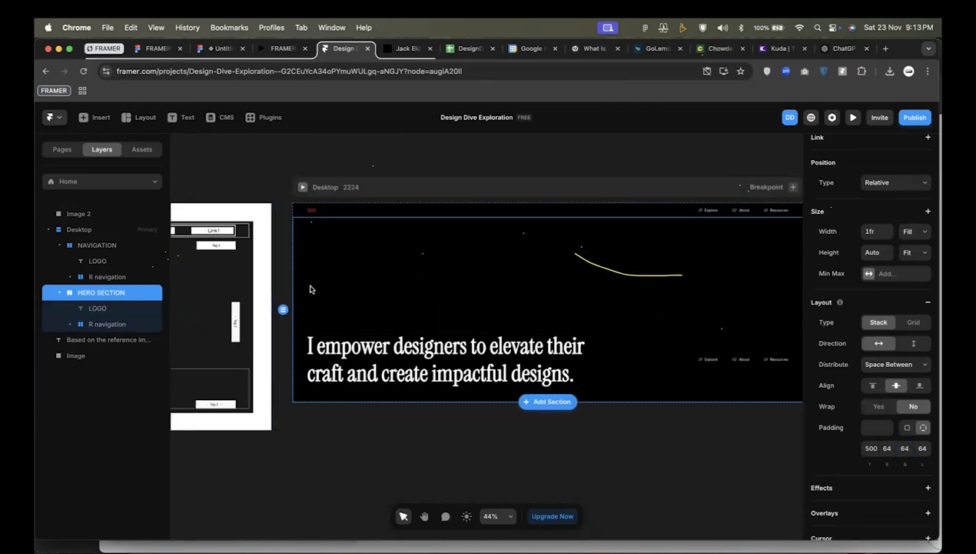
Delete the R navigation link group from the HERO SECTION stack.
click(360, 371)
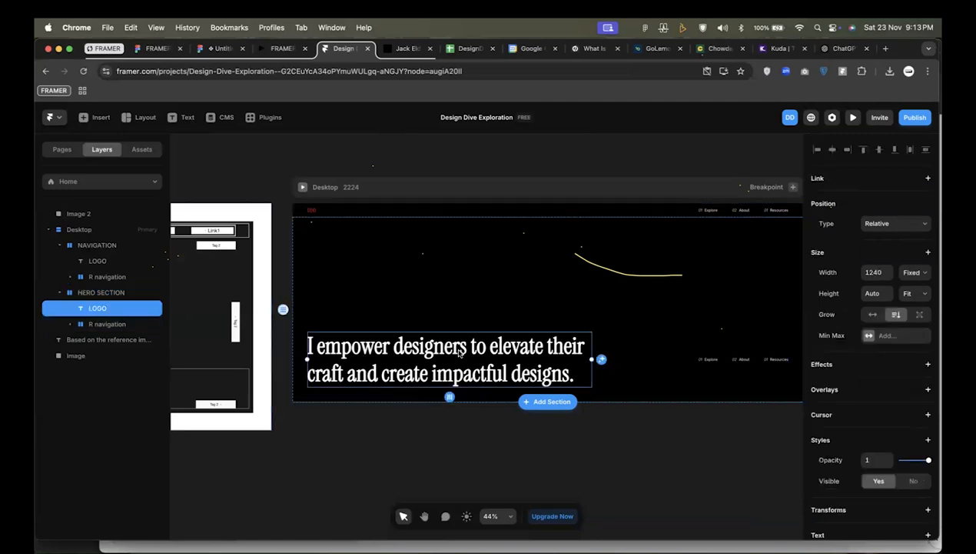
click(742, 358)
key(BackSpace)
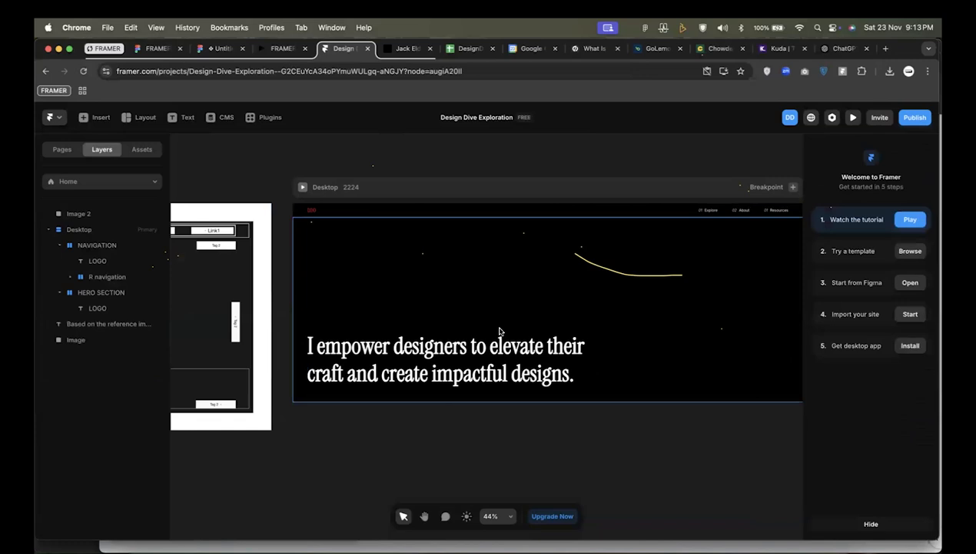
click(500, 332)
click(356, 266)
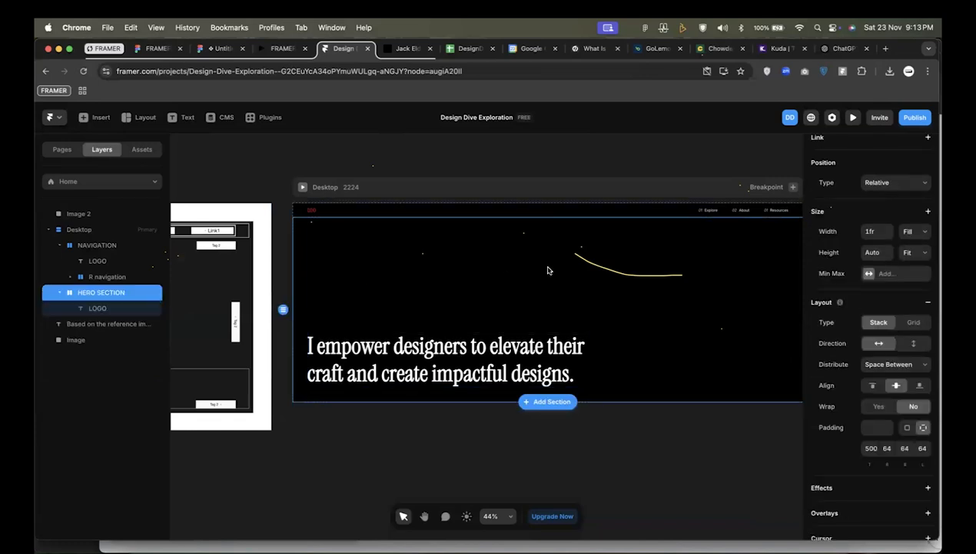
Duplicate the headline text layer inside the HERO SECTION stack.
scroll(549, 270, down, 5)
scroll(603, 299, right, 3)
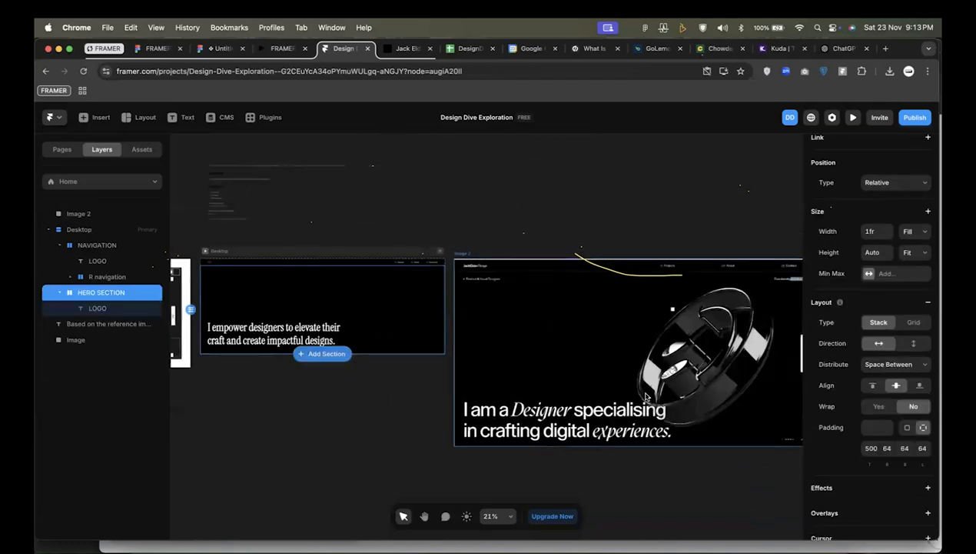
scroll(646, 396, right, 1)
scroll(647, 397, left, 2)
scroll(646, 397, down, 3)
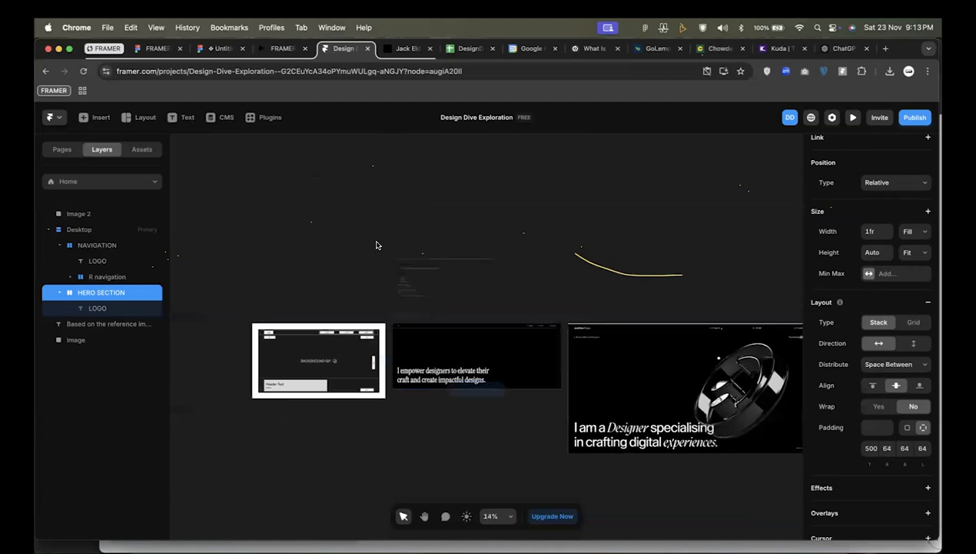
scroll(376, 244, up, 10)
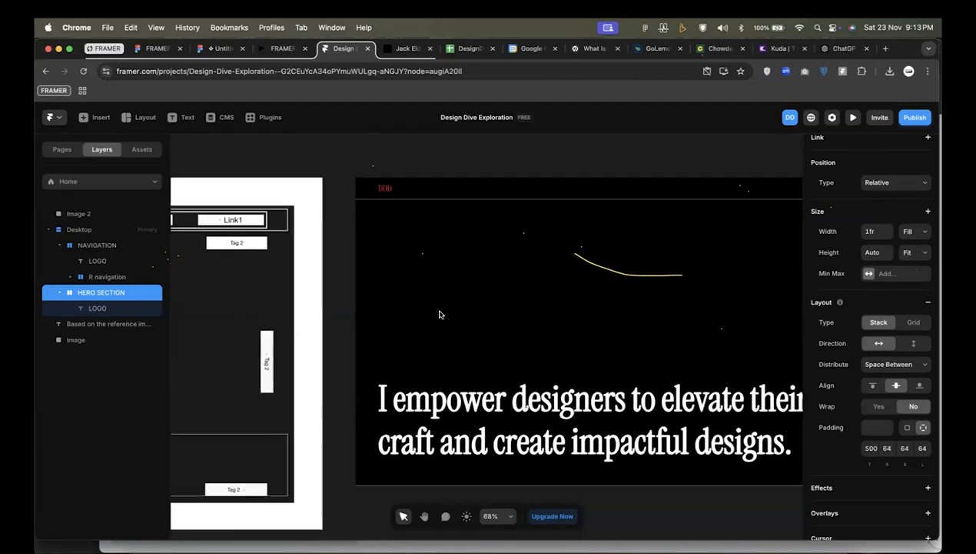
click(160, 308)
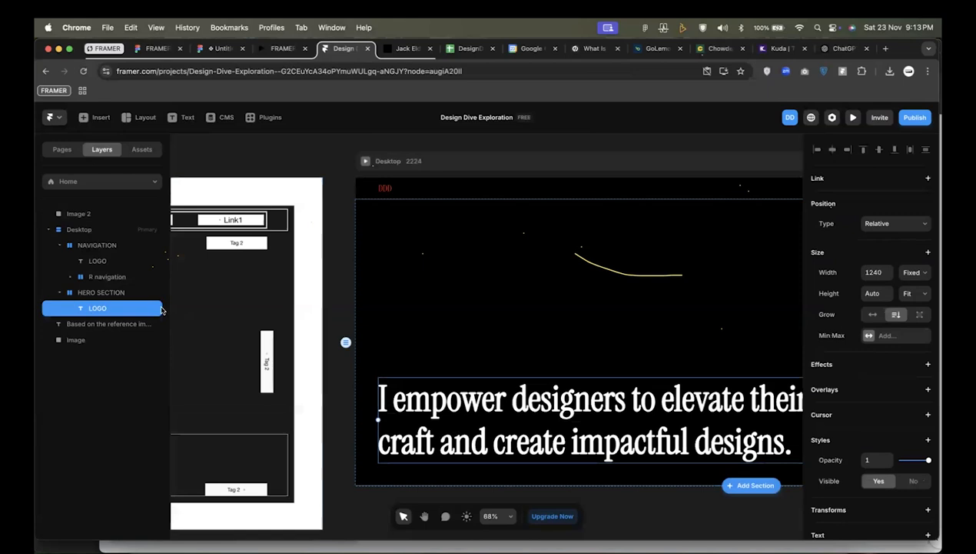
key(super+d)
scroll(390, 309, down, 5)
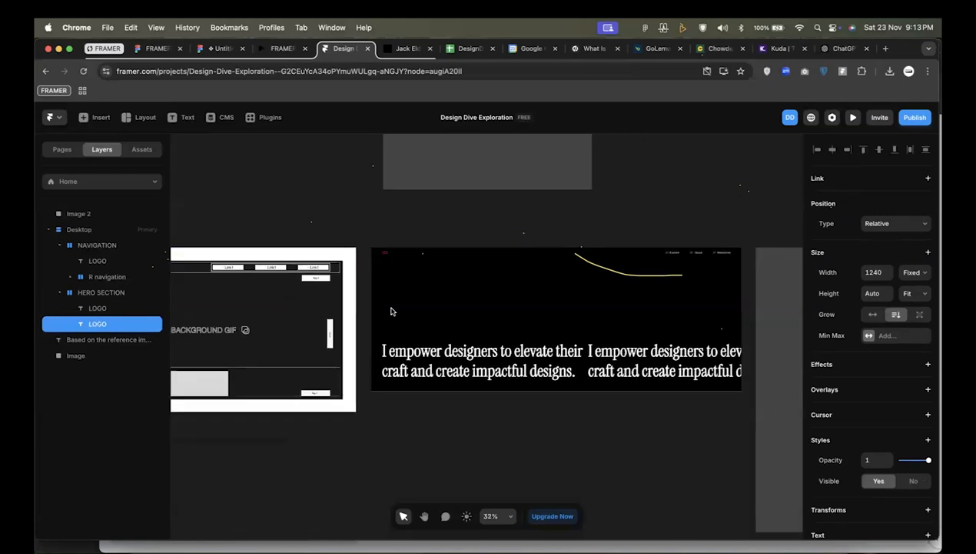
Switch the HERO SECTION stack to vertical direction and align its contents to the left.
click(551, 315)
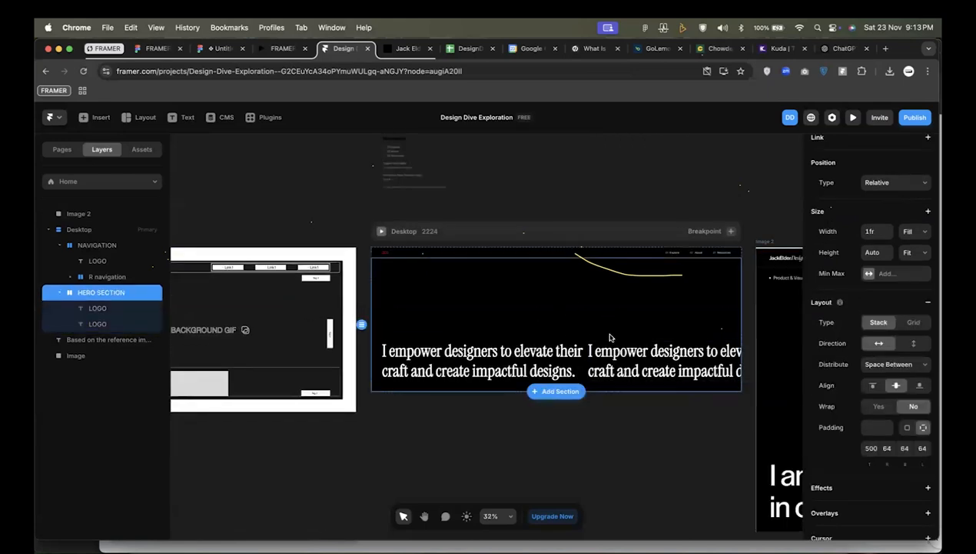
scroll(611, 338, left, 1)
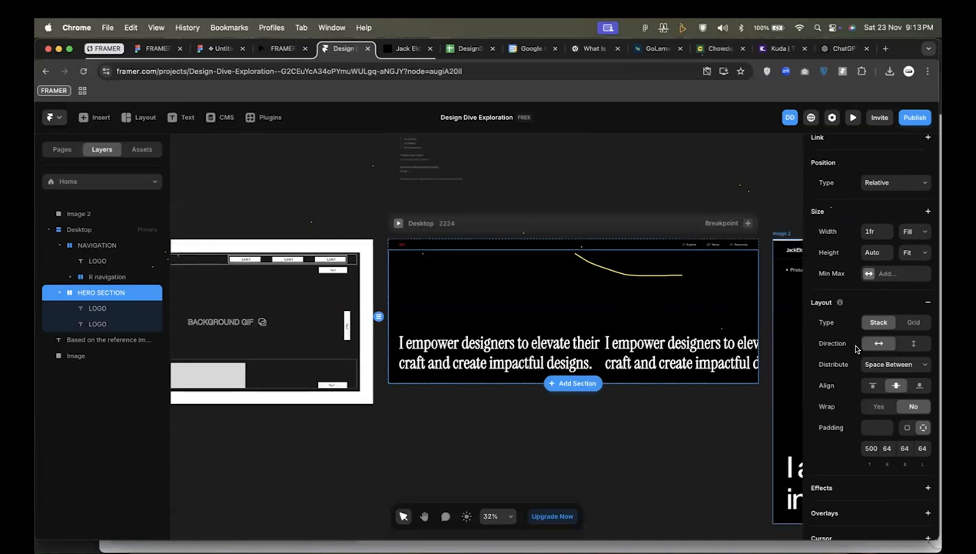
click(912, 344)
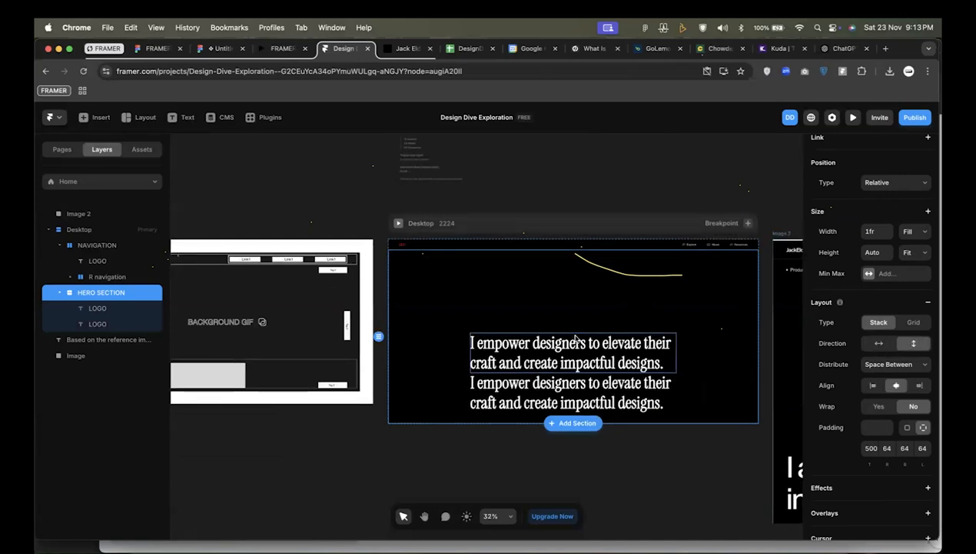
click(872, 385)
Copy the "Empowerment & Impact" tagline from the reference text above the Desktop frame.
click(452, 386)
double_click(452, 386)
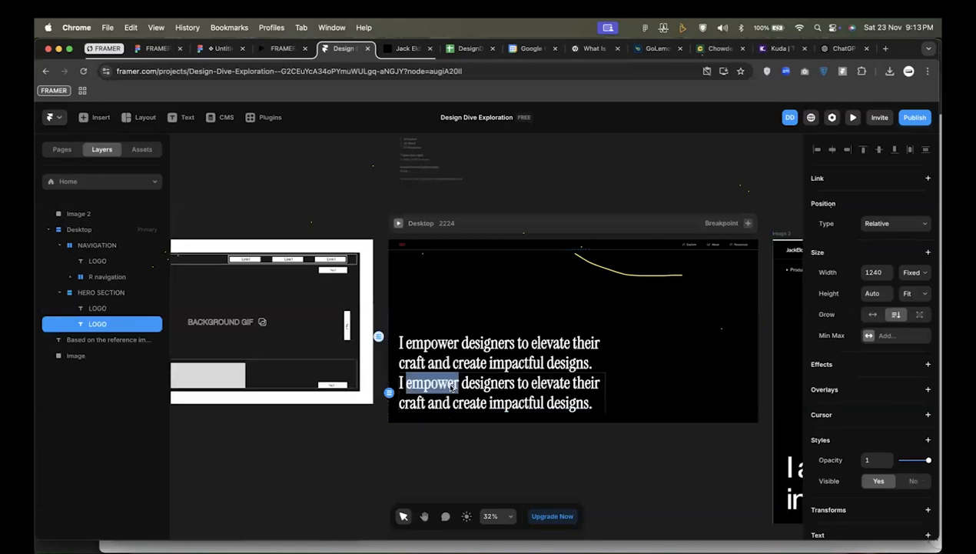
scroll(435, 166, up, 5)
click(429, 166)
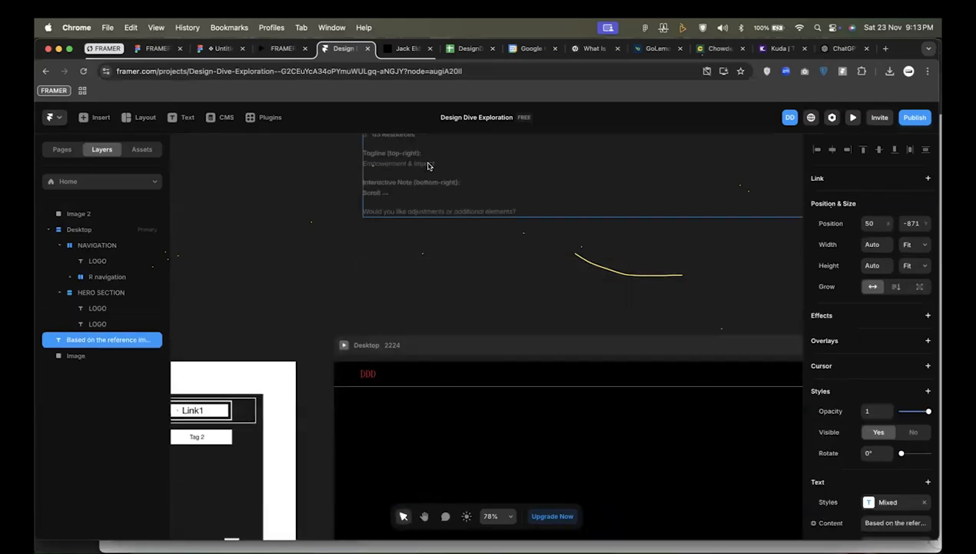
triple_click(430, 165)
scroll(453, 308, down, 5)
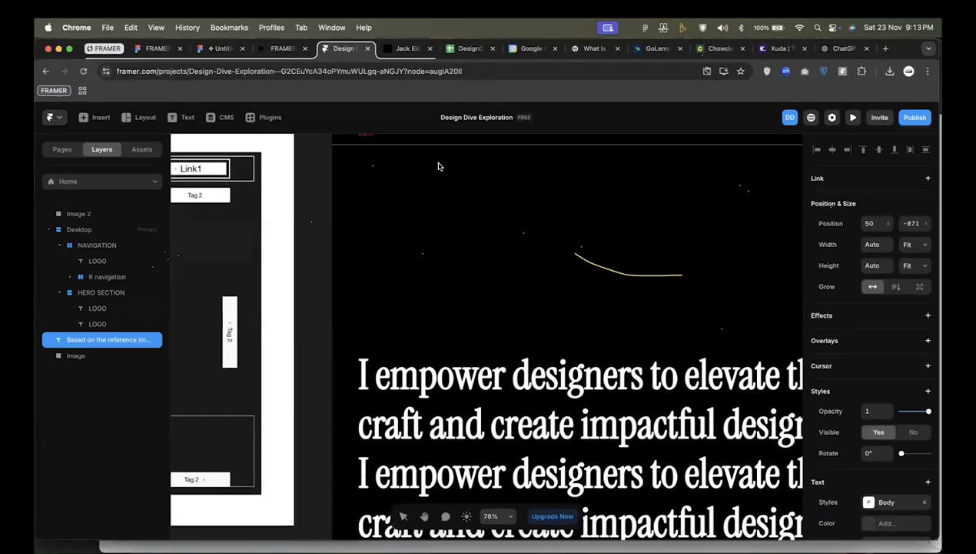
Replace the text of the duplicated headline in the HERO SECTION stack with the copied "Empowerment & Impact".
click(469, 445)
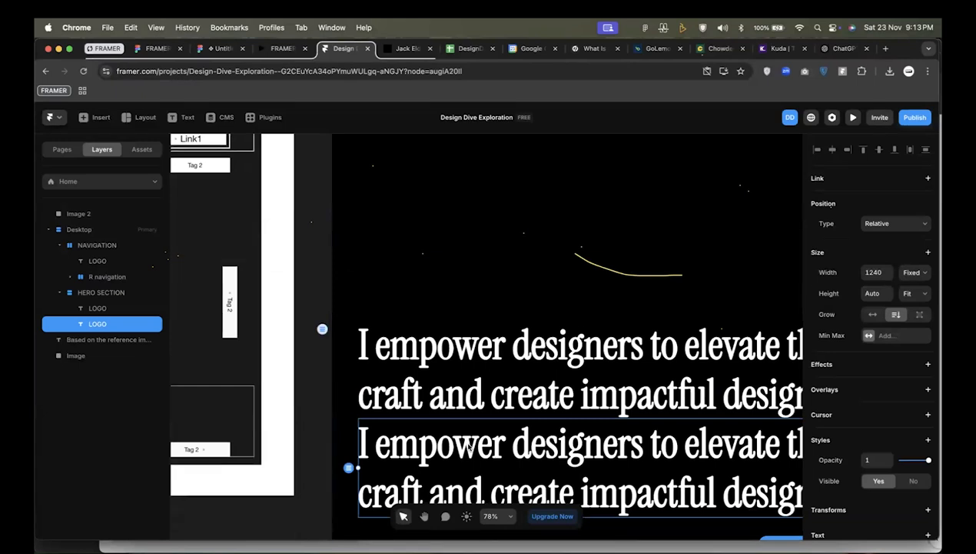
double_click(490, 450)
key(super+a)
scroll(498, 431, down, 2)
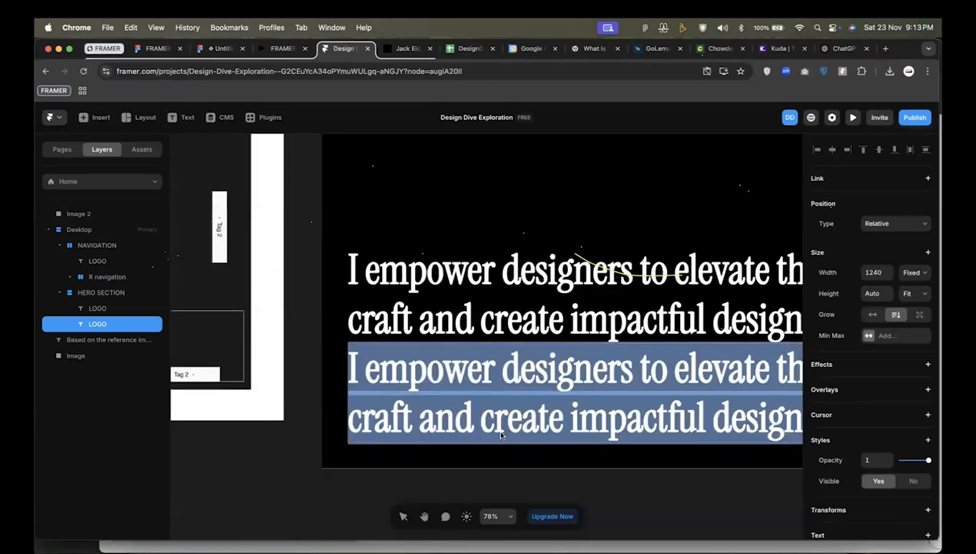
key(super+x)
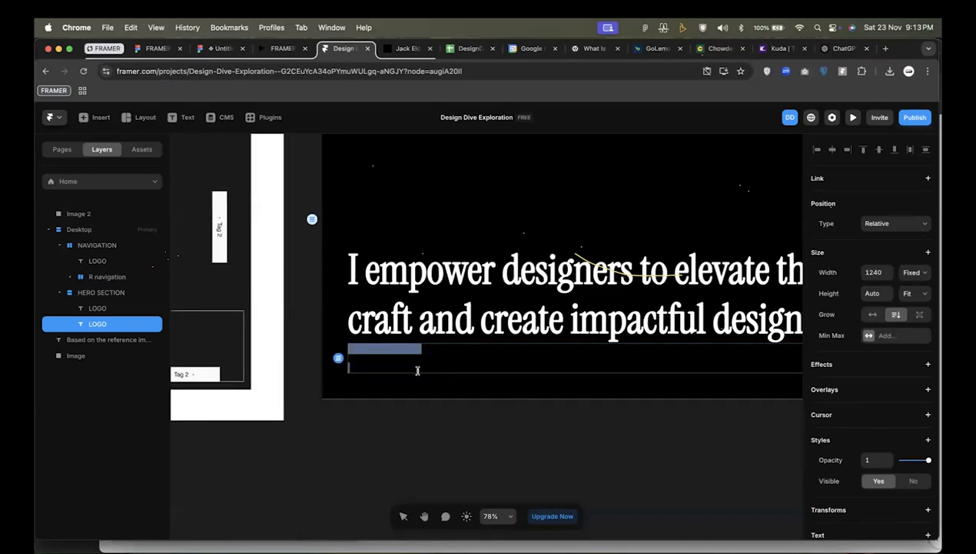
key(super+v)
key(super+v)
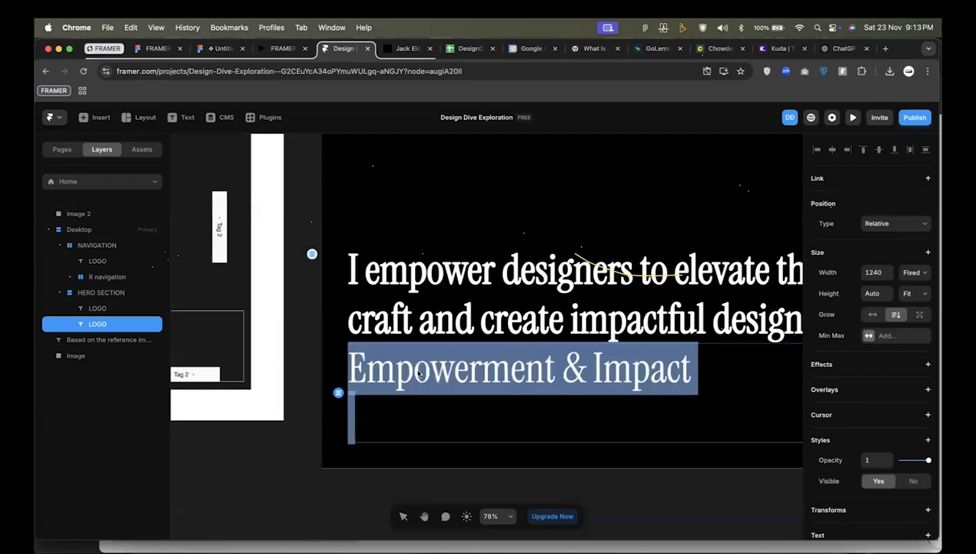
Remove the empty line below the pasted tagline and correct its ending so it reads "Empowerment & Impact".
click(385, 420)
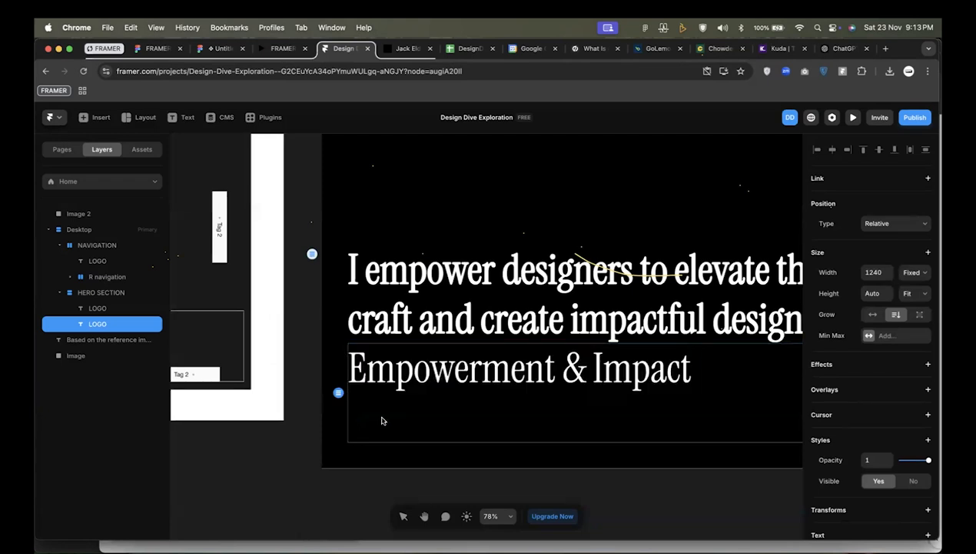
key(BackSpace)
key(BackSpace)
key(Escape)
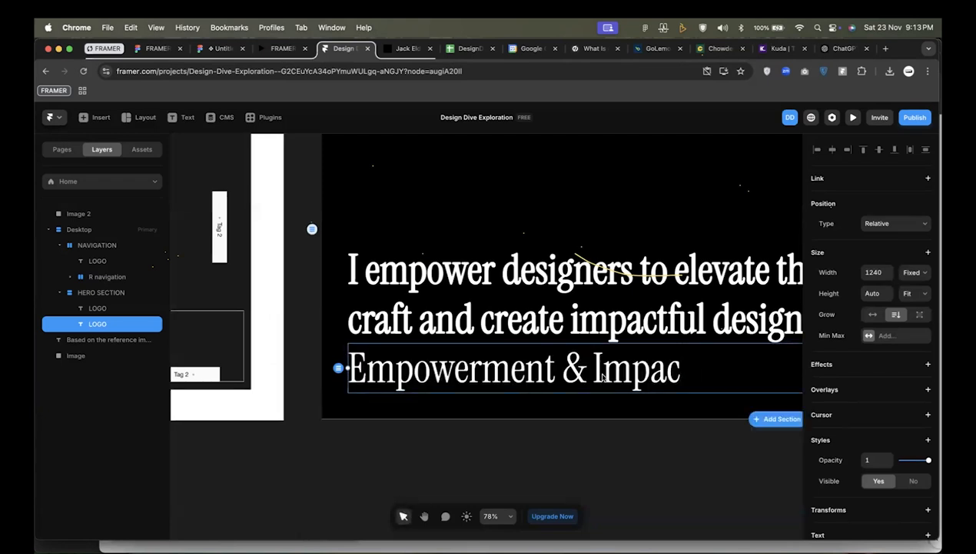
double_click(682, 379)
text(T)
key(BackSpace)
text(t)
key(Escape)
Set the tagline's font to Inter and its size to 16 pixels.
scroll(899, 316, down, 5)
click(891, 291)
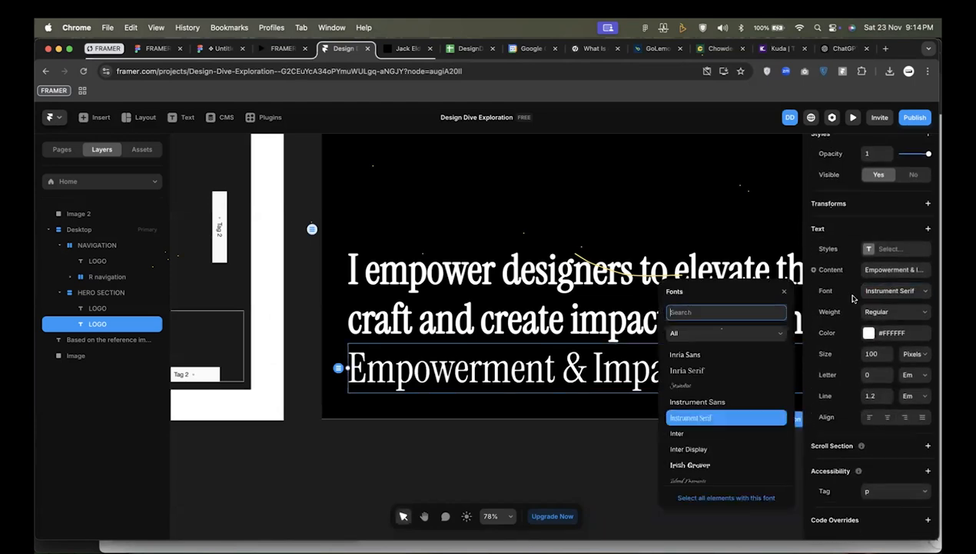
text(inter)
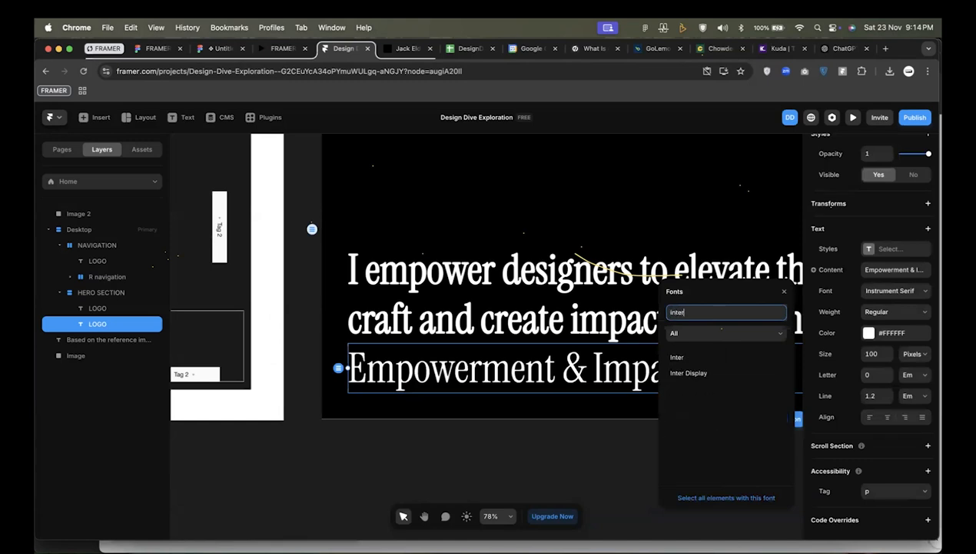
click(678, 357)
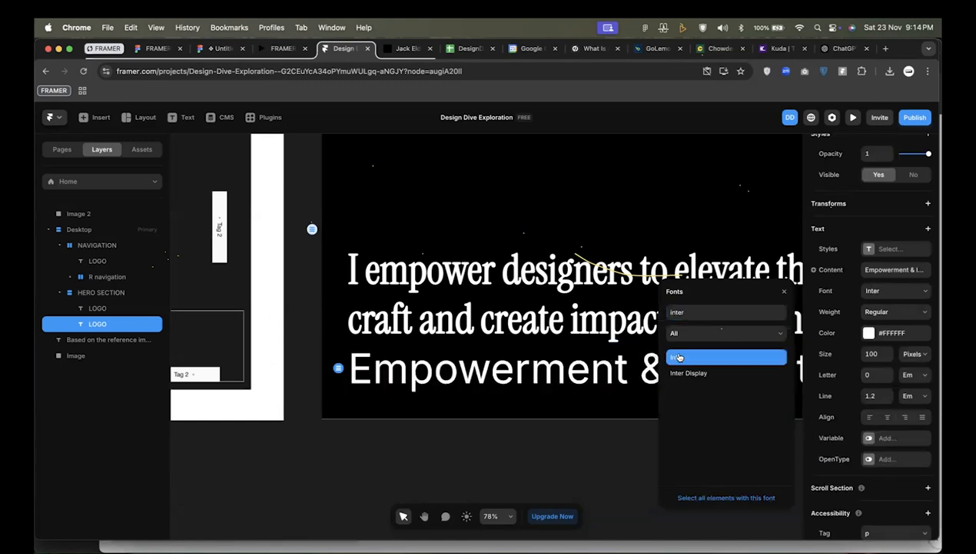
click(873, 355)
text(16)
key(Return)
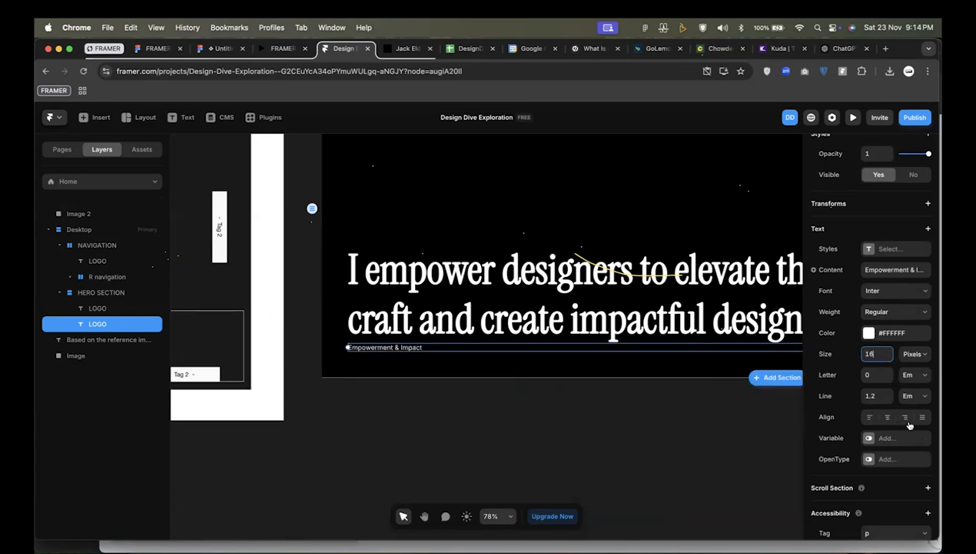
Look through the text styles and font weights available for the tagline.
scroll(915, 385, down, 2)
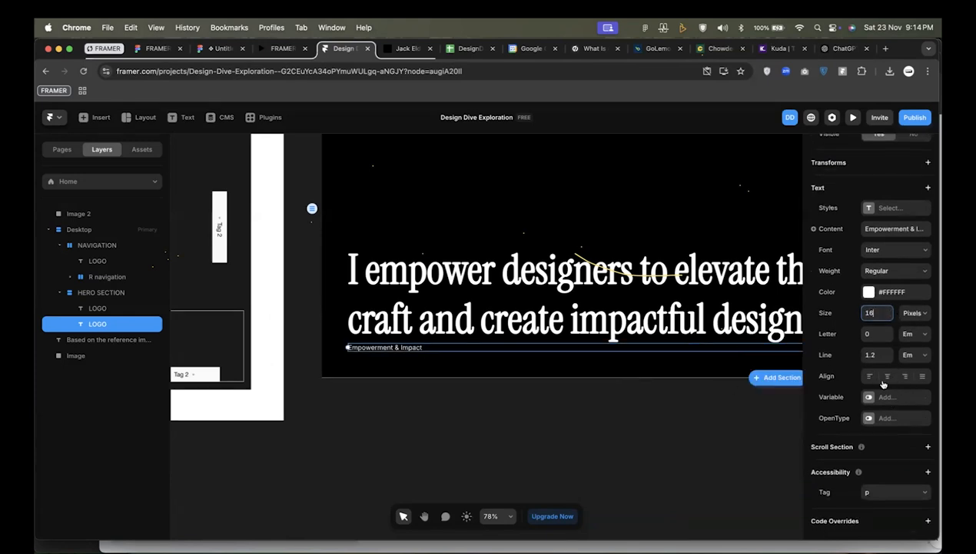
click(873, 275)
click(873, 271)
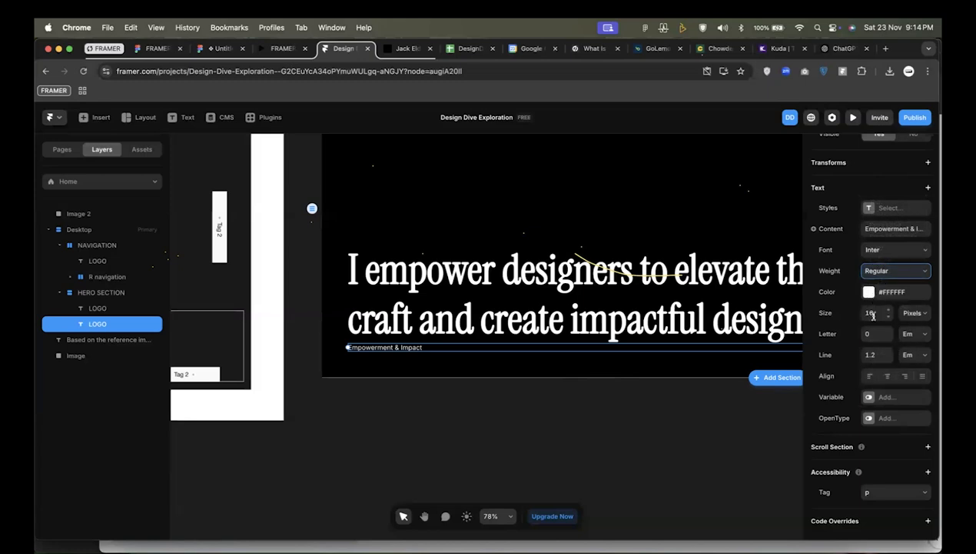
scroll(901, 354, down, 1)
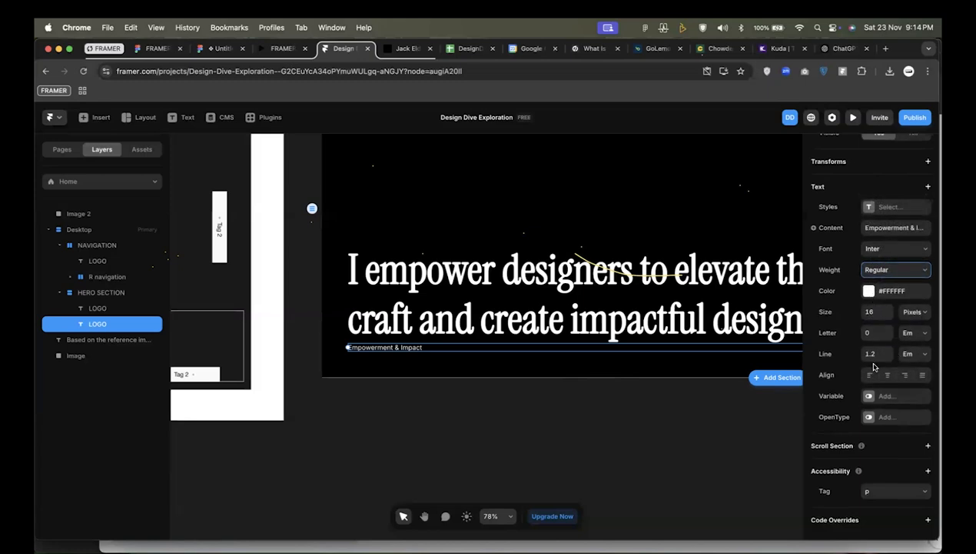
scroll(876, 330, up, 2)
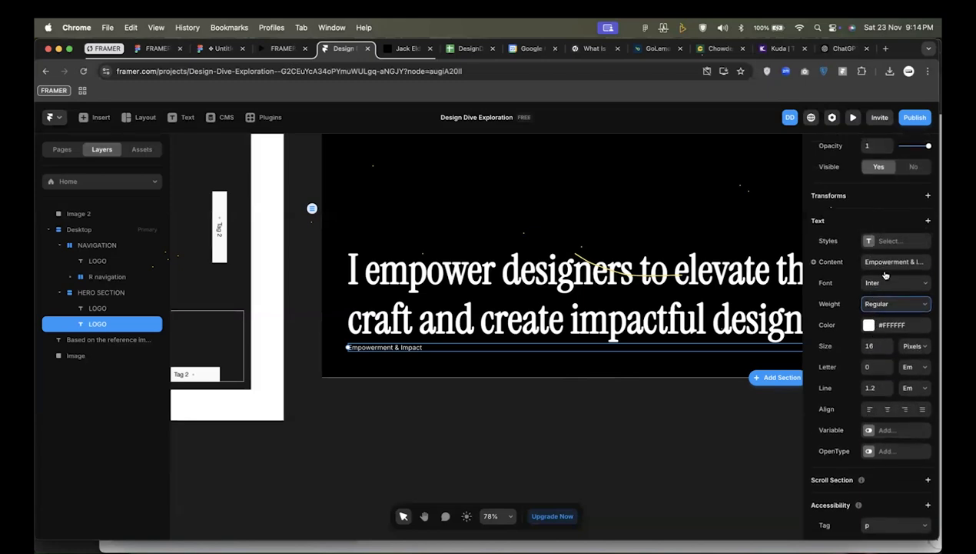
click(885, 241)
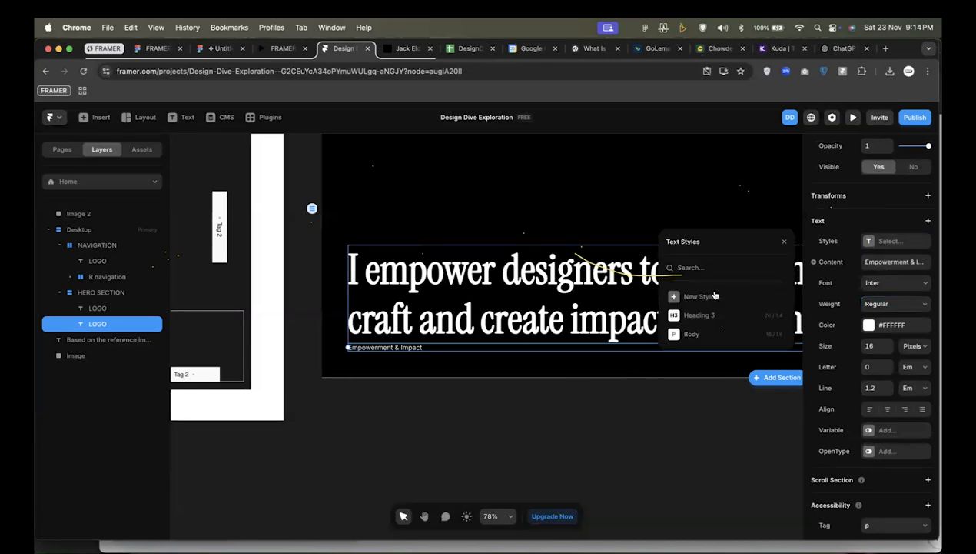
click(897, 262)
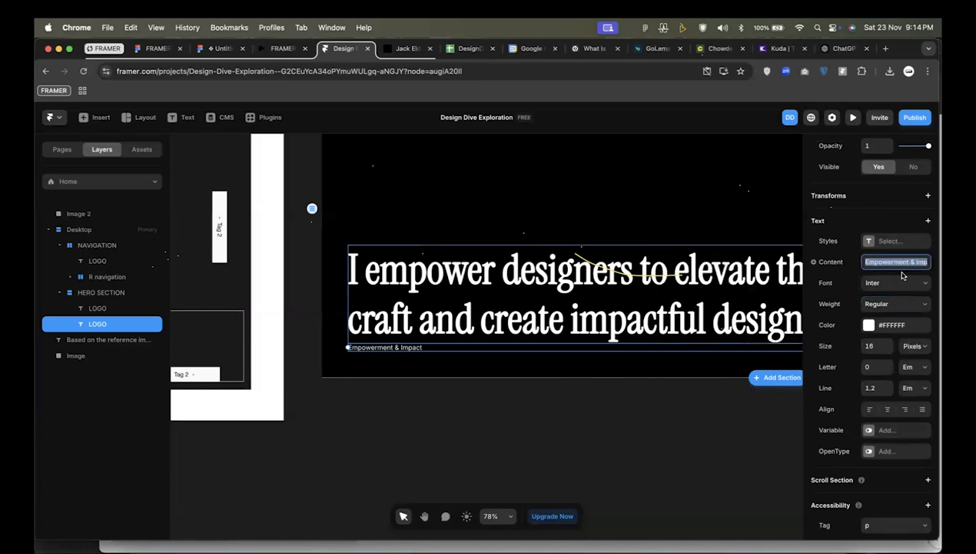
click(899, 284)
click(895, 304)
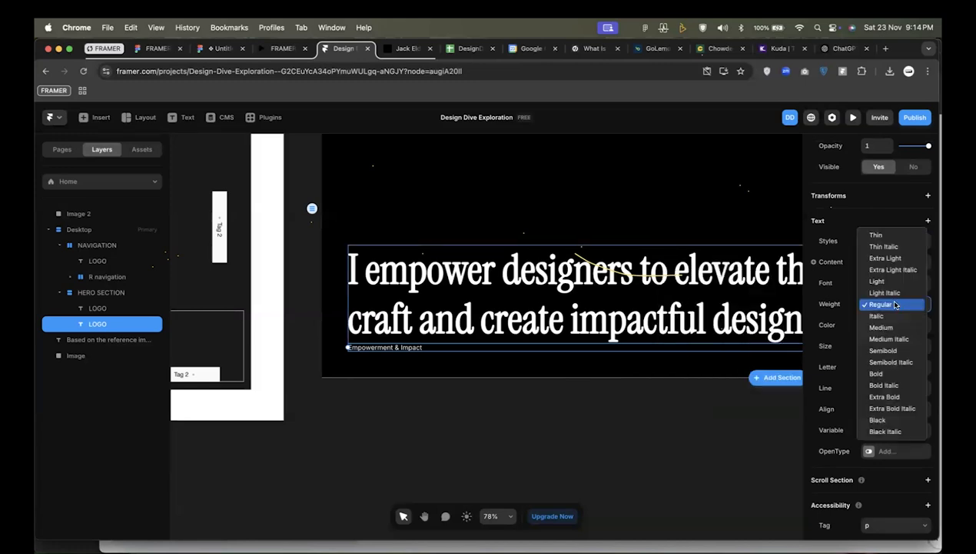
click(895, 304)
Enable the variable font settings for the tagline and align its text to the left.
scroll(878, 366, down, 1)
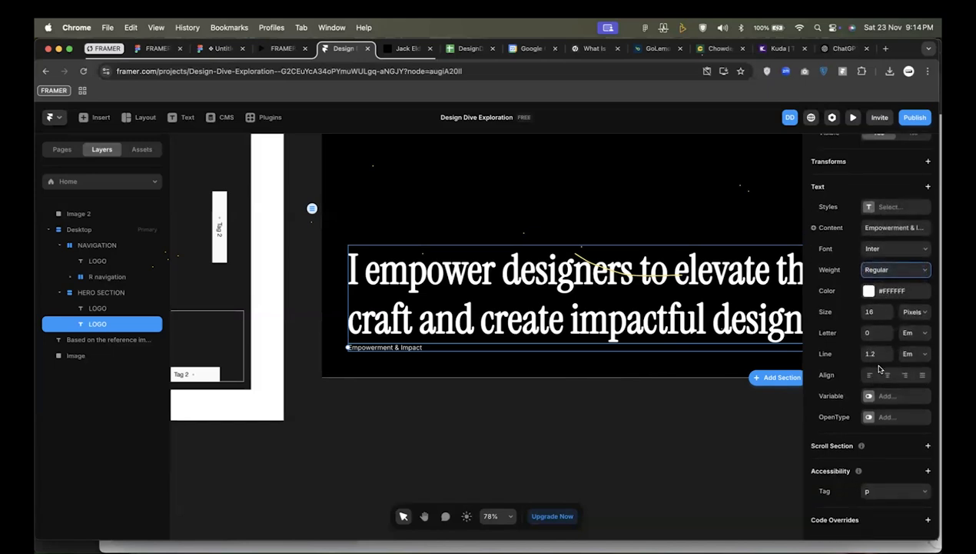
click(881, 396)
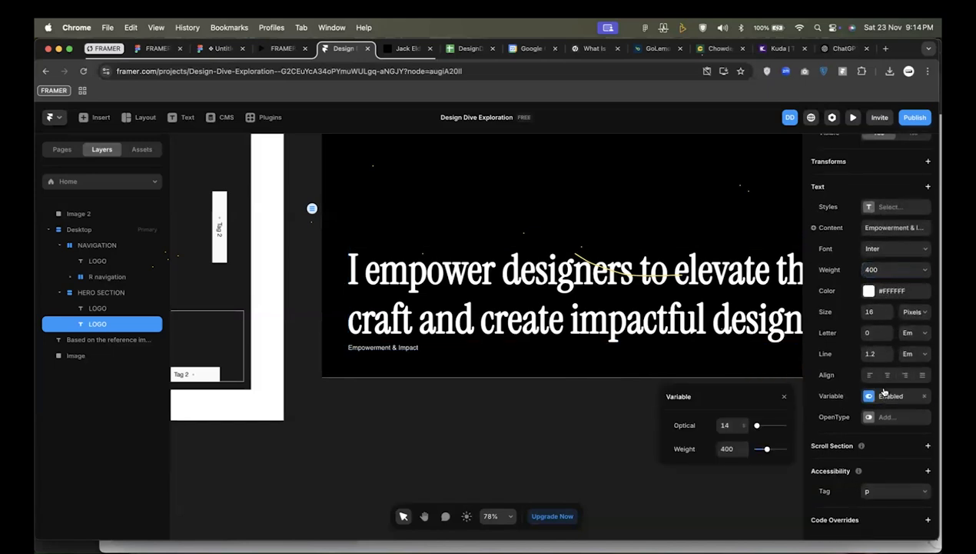
click(869, 375)
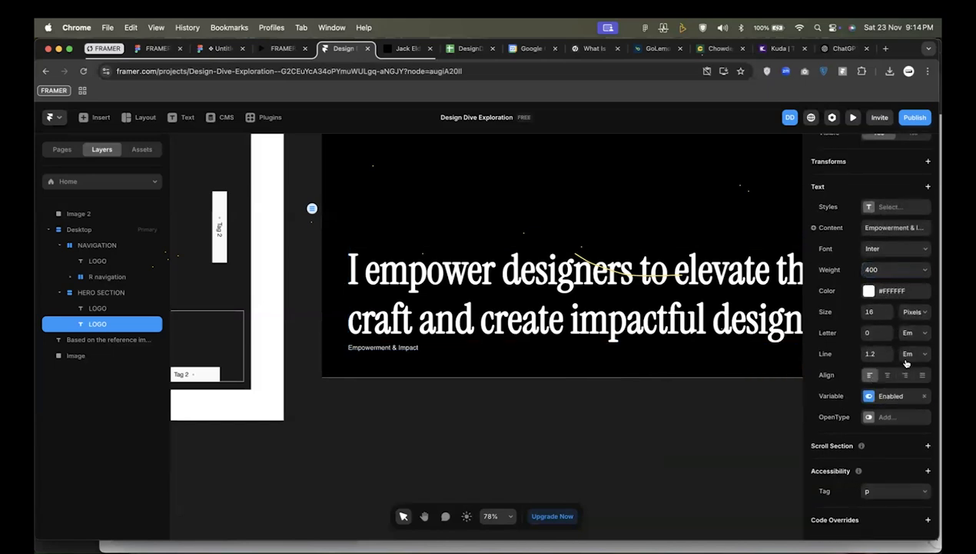
key(t)
click(397, 348)
key(super+z)
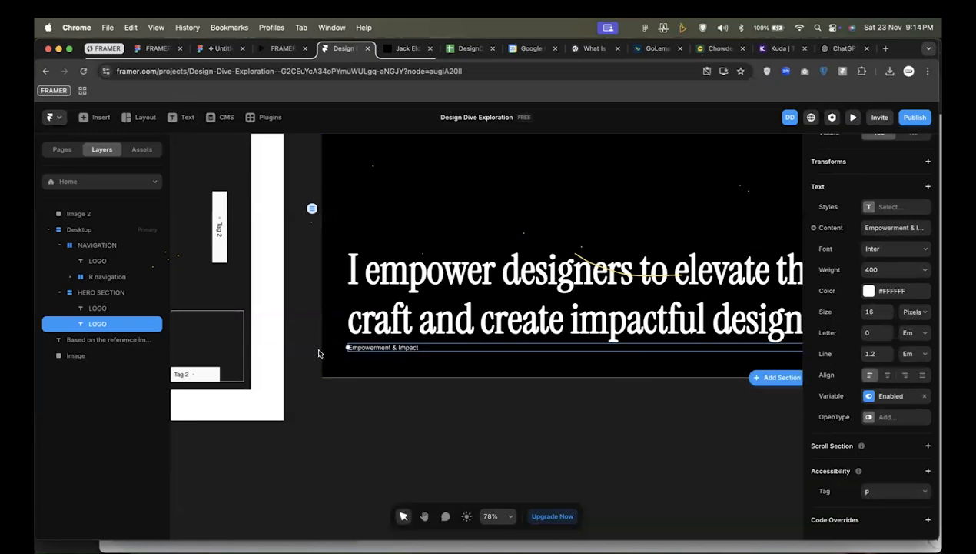
triple_click(373, 341)
click(384, 351)
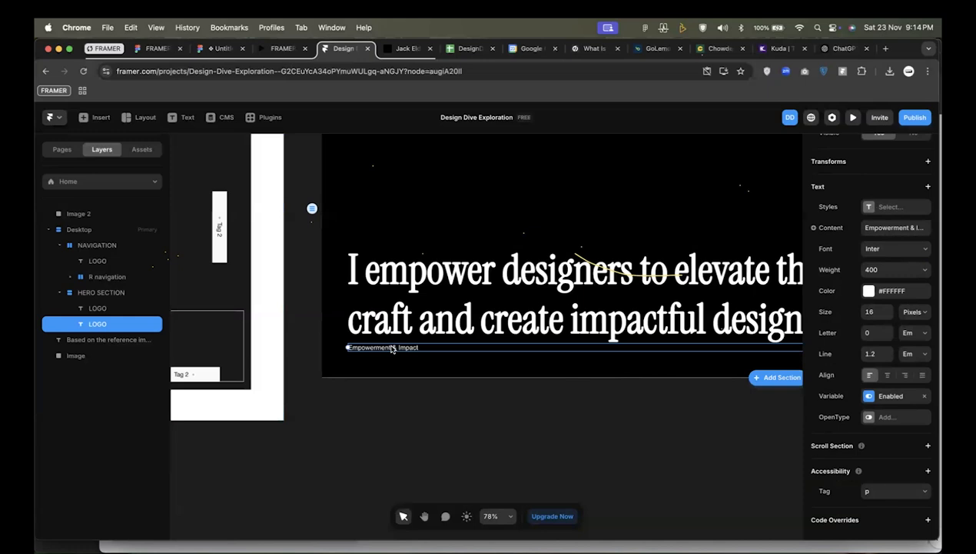
key(t)
click(401, 349)
key(super+z)
key(Escape)
Retype the tagline in capitals as "EMPOWERMENT AND IMPACT".
double_click(402, 349)
double_click(403, 347)
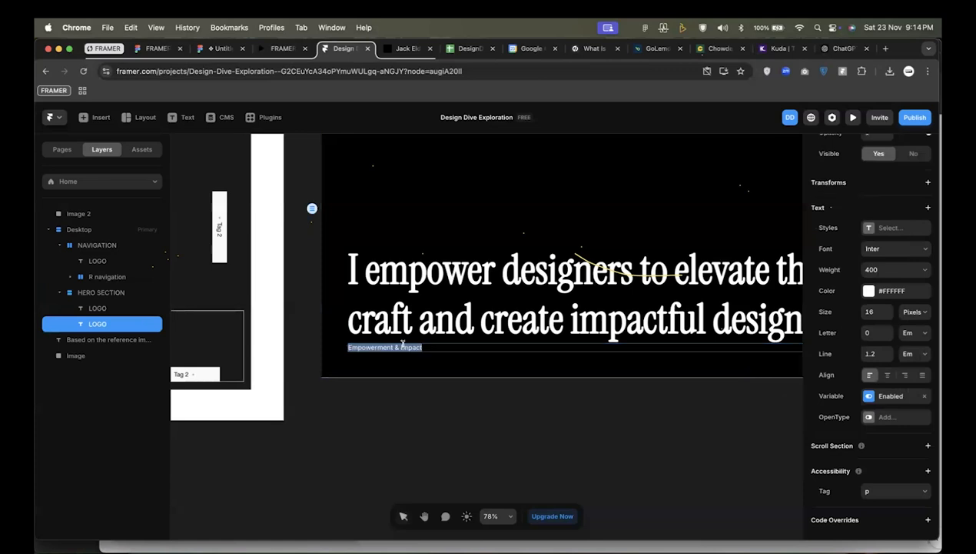
text(EMO)
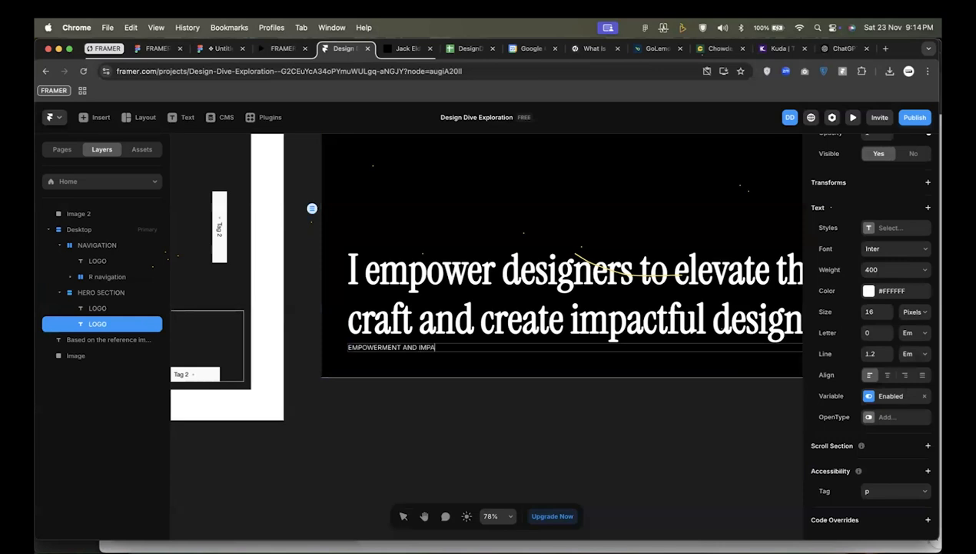
key(Escape)
key(Escape)
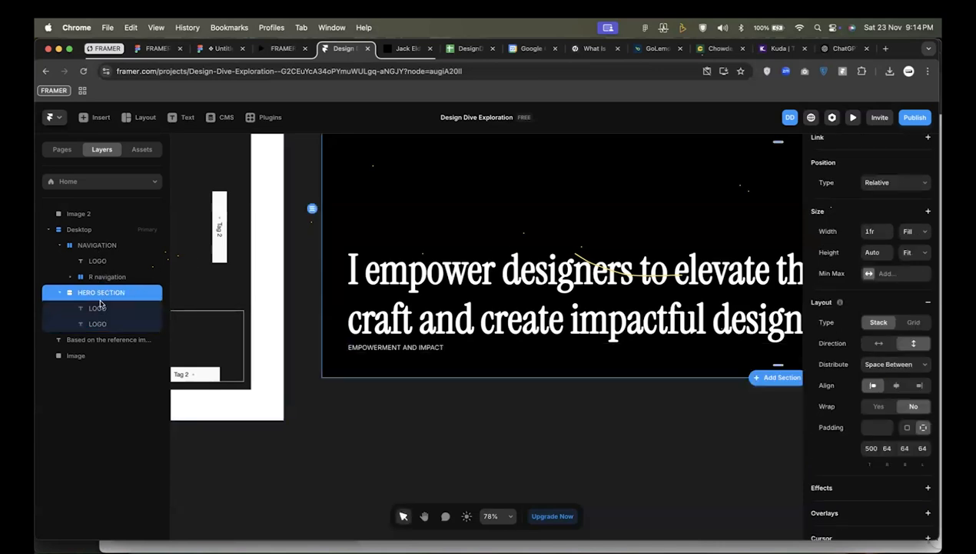
Check which layers of the HERO SECTION stack hold the headline and tagline, and review the hero layout beside the wireframe.
click(100, 307)
click(97, 323)
click(100, 309)
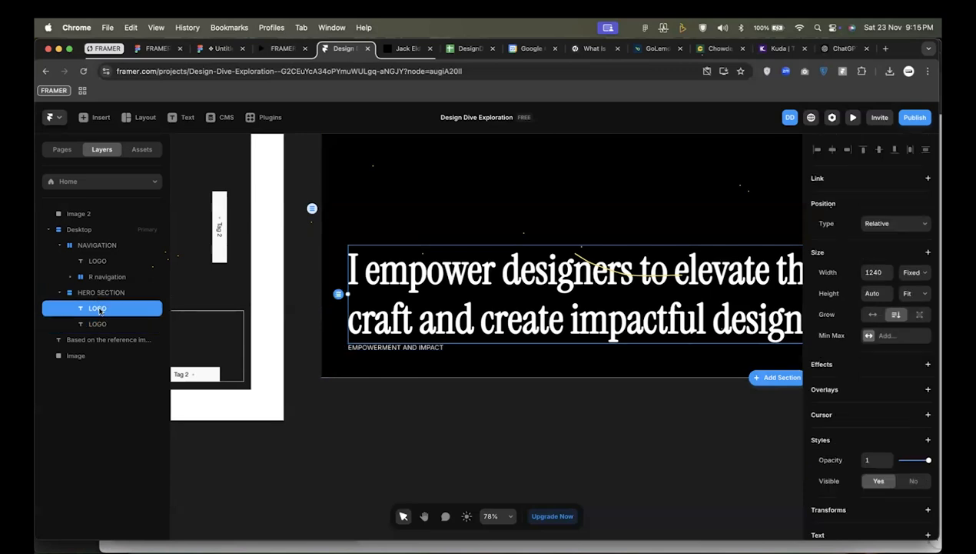
click(99, 323)
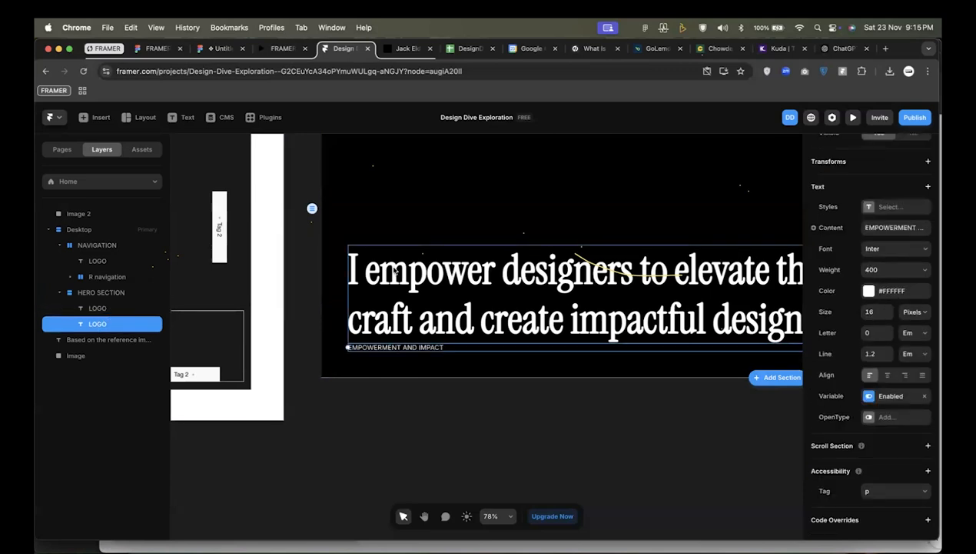
scroll(394, 269, down, 6)
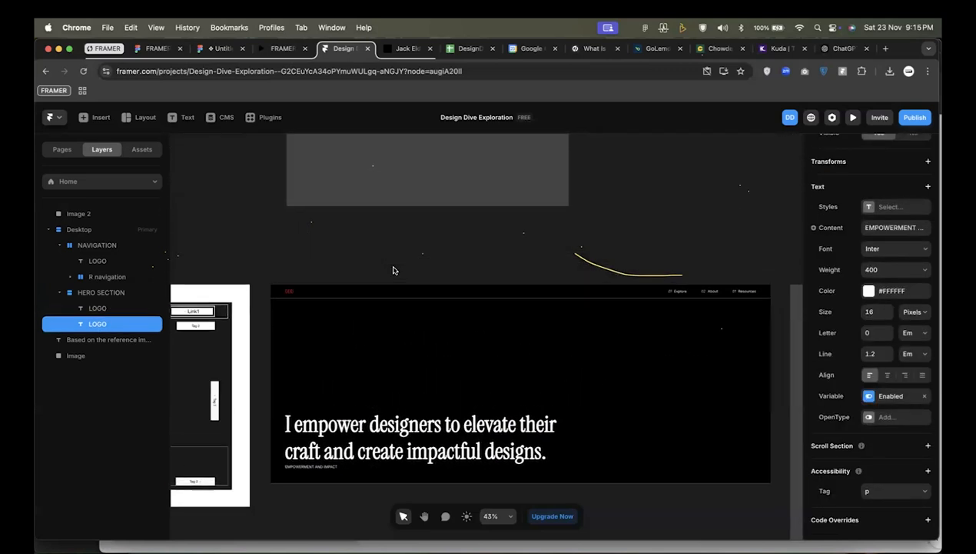
scroll(392, 268, up, 3)
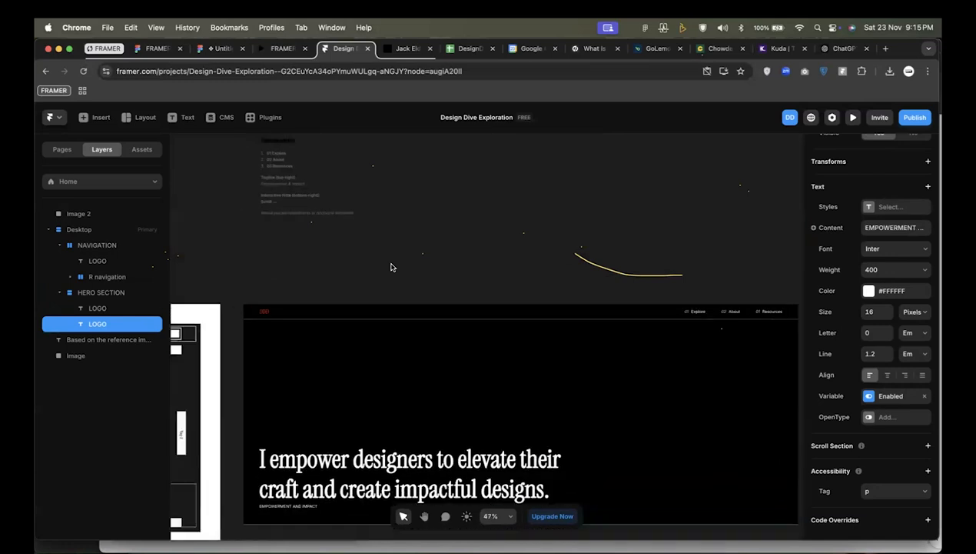
scroll(391, 267, down, 4)
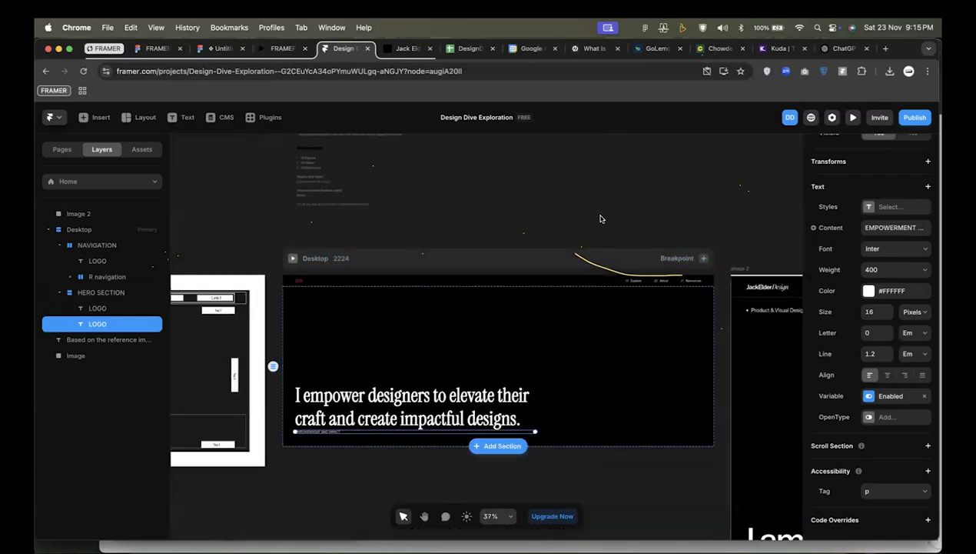
scroll(601, 219, up, 2)
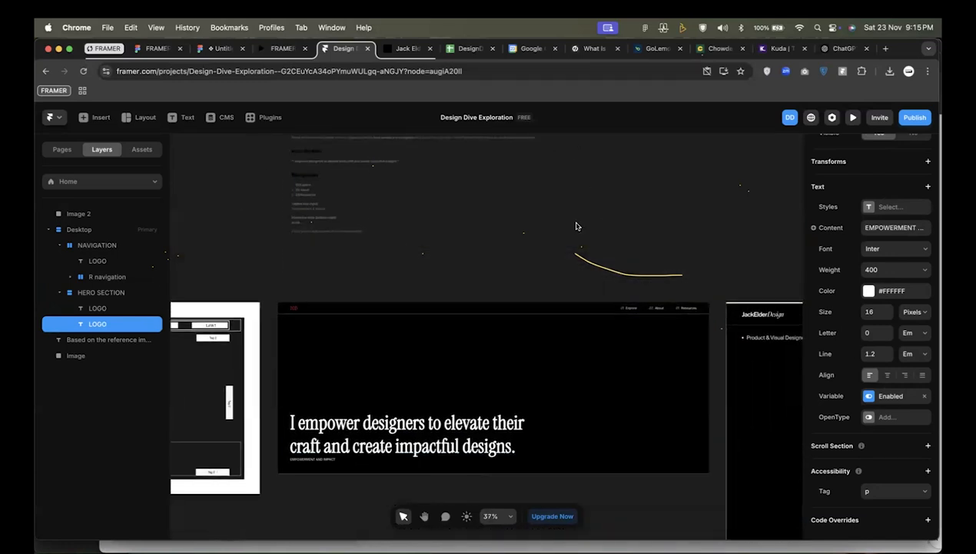
scroll(462, 285, down, 2)
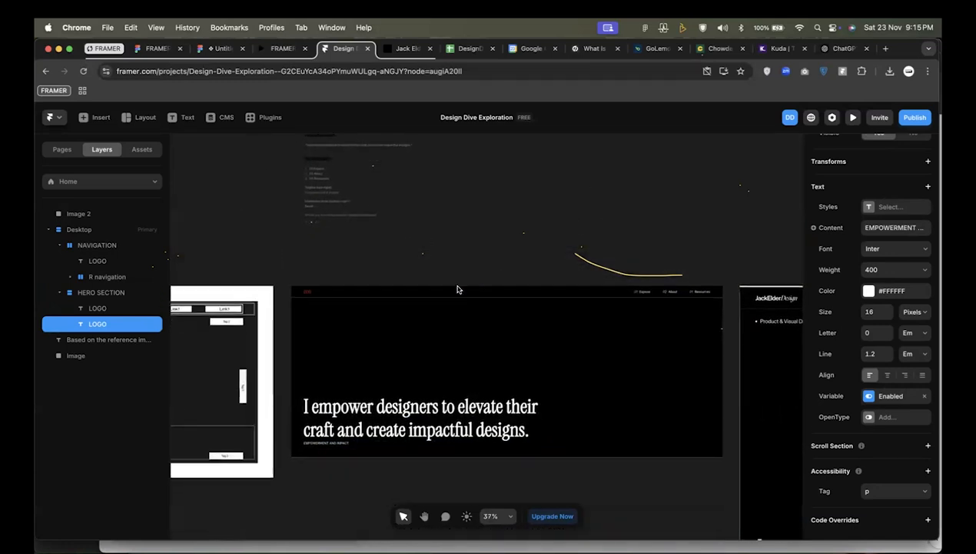
Wrap the headline and tagline in a left-aligned vertical stack, with the tagline placed above the headline.
shift+click(107, 309)
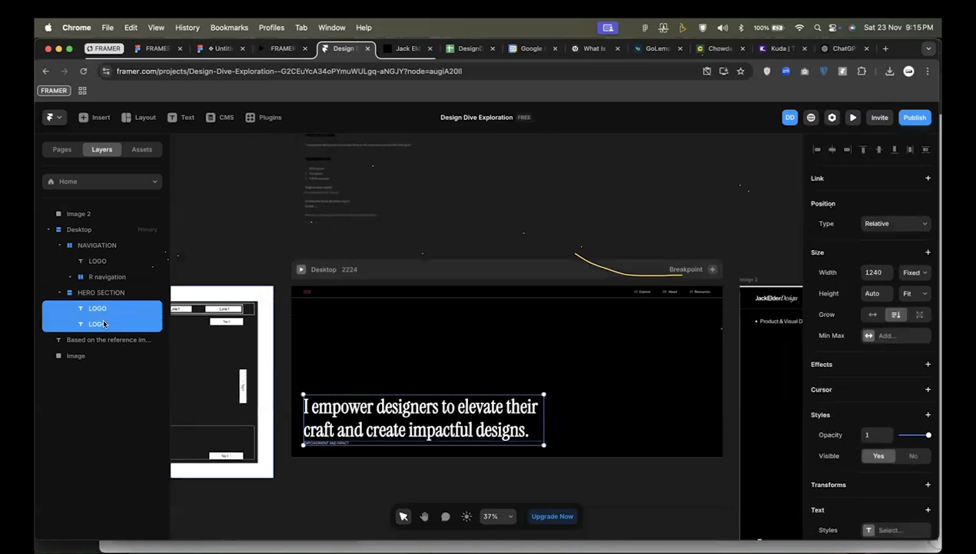
key(shift+a)
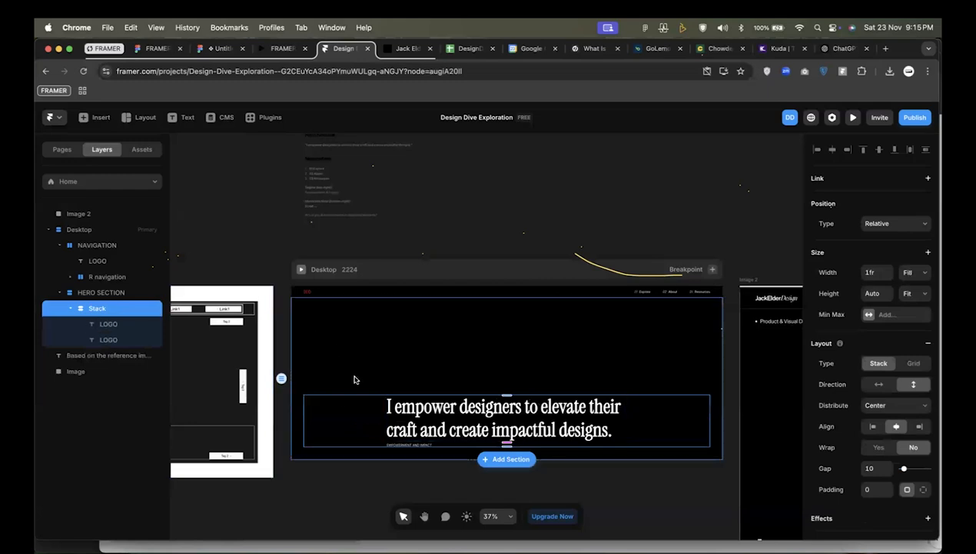
click(872, 426)
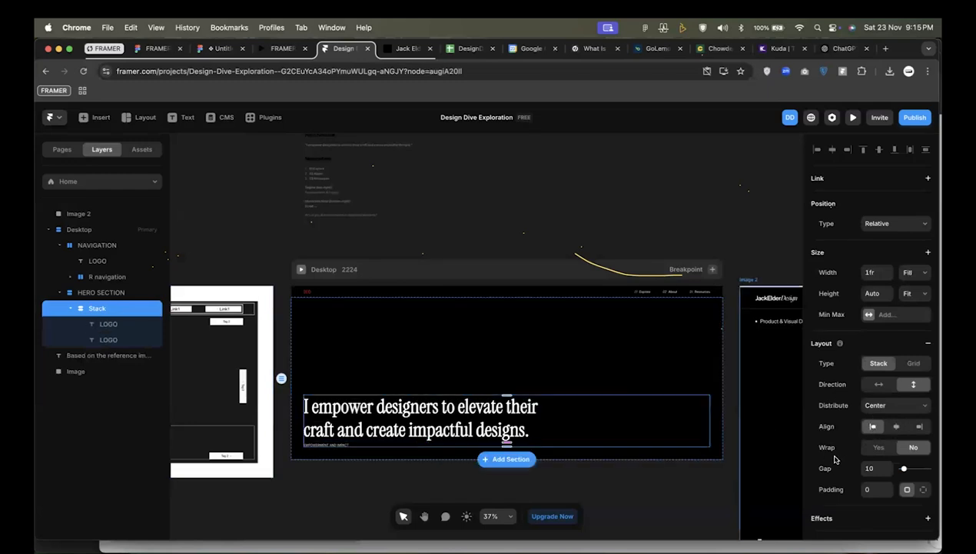
click(105, 341)
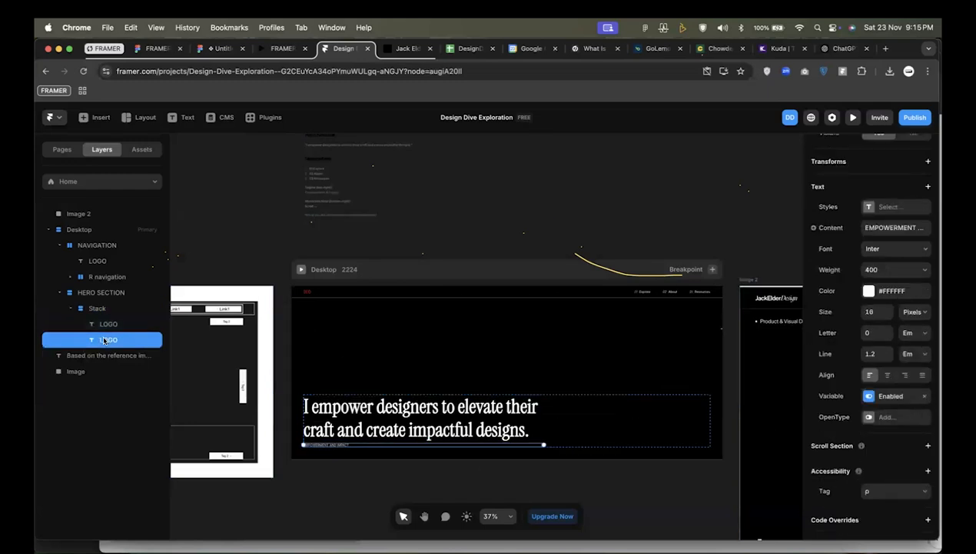
scroll(348, 423, up, 2)
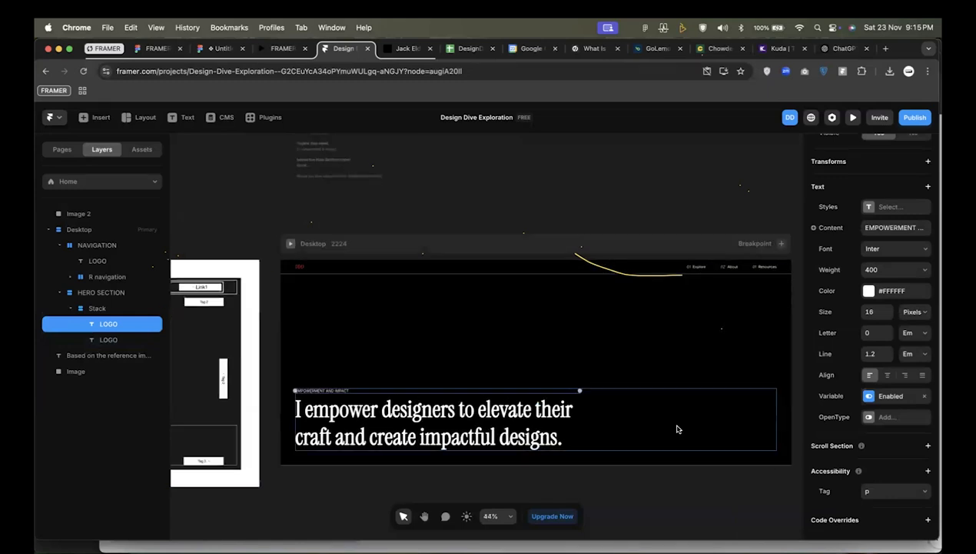
Set the width of the stack holding the tagline and headline to Fit Content.
click(676, 429)
click(908, 293)
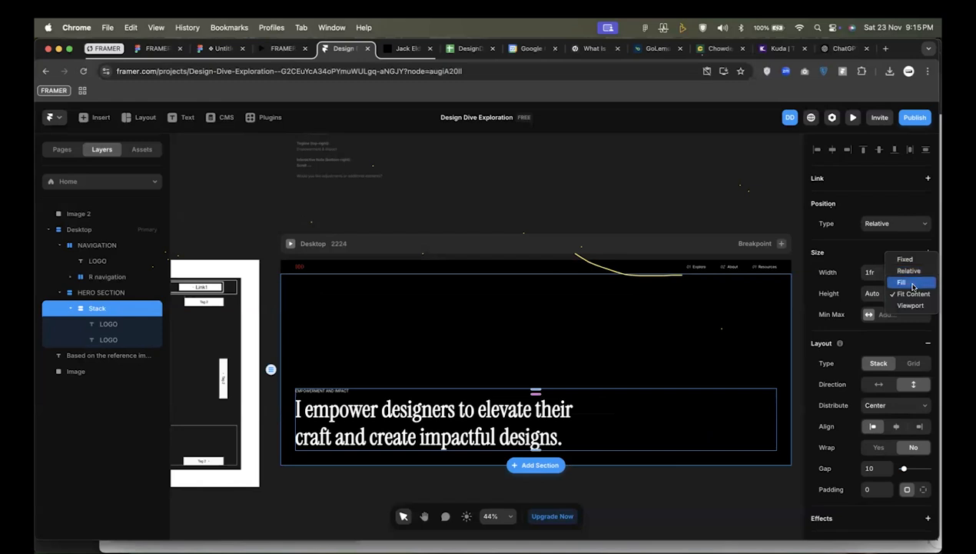
click(913, 293)
click(100, 293)
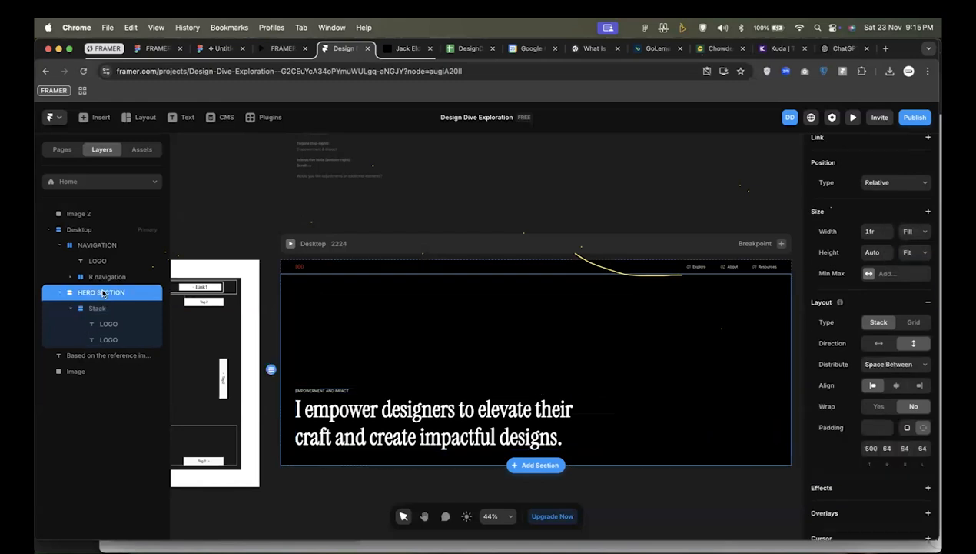
click(100, 308)
click(346, 419)
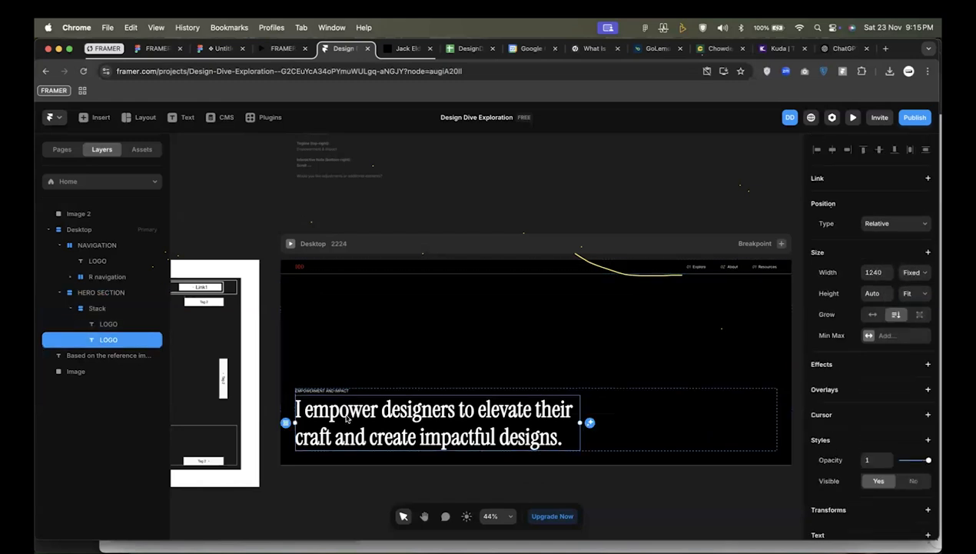
click(691, 401)
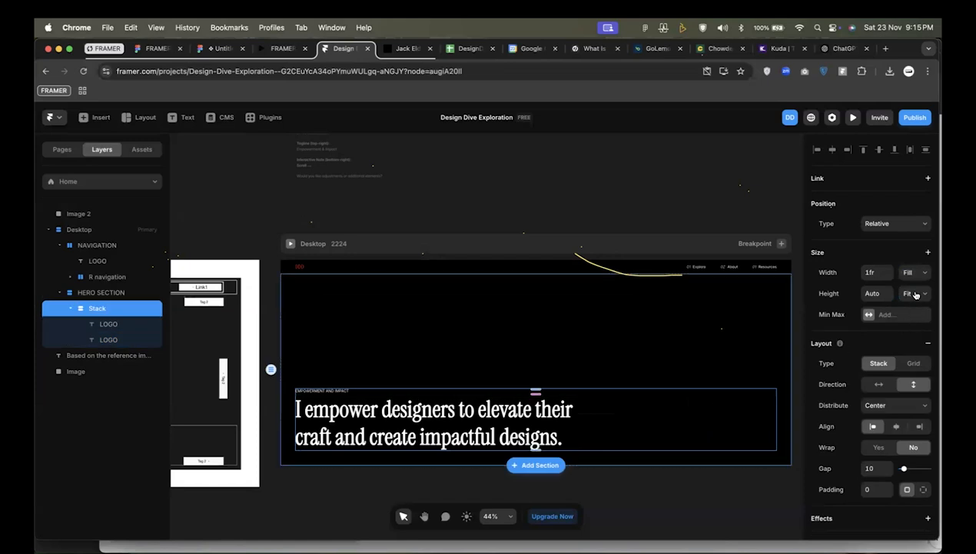
click(913, 293)
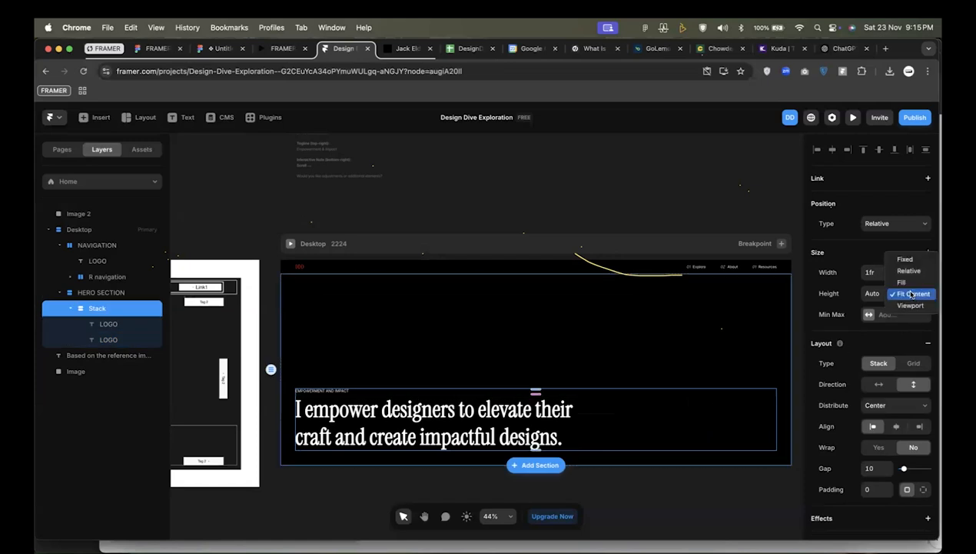
click(879, 282)
click(910, 276)
click(907, 287)
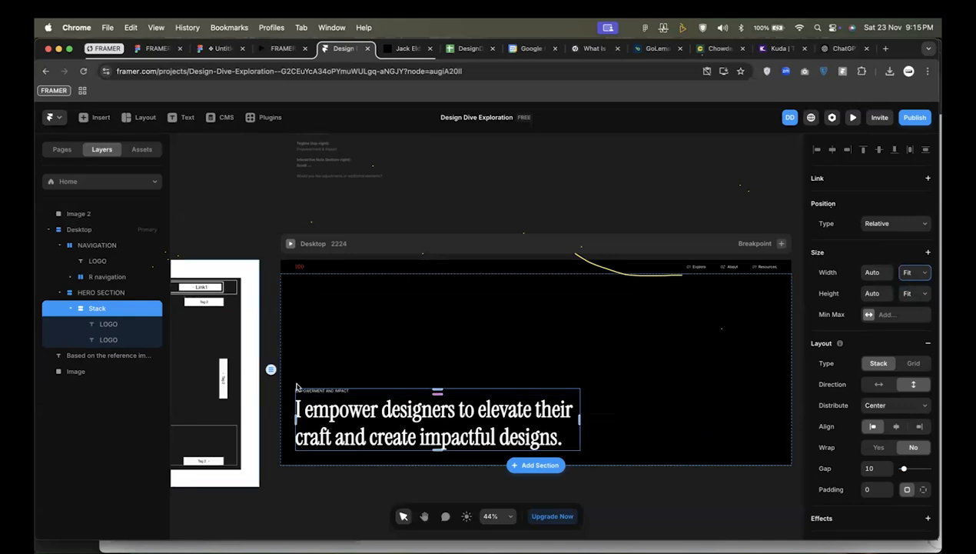
Reduce the opacity of the tagline's white text colour to 80%.
scroll(324, 396, up, 5)
click(344, 385)
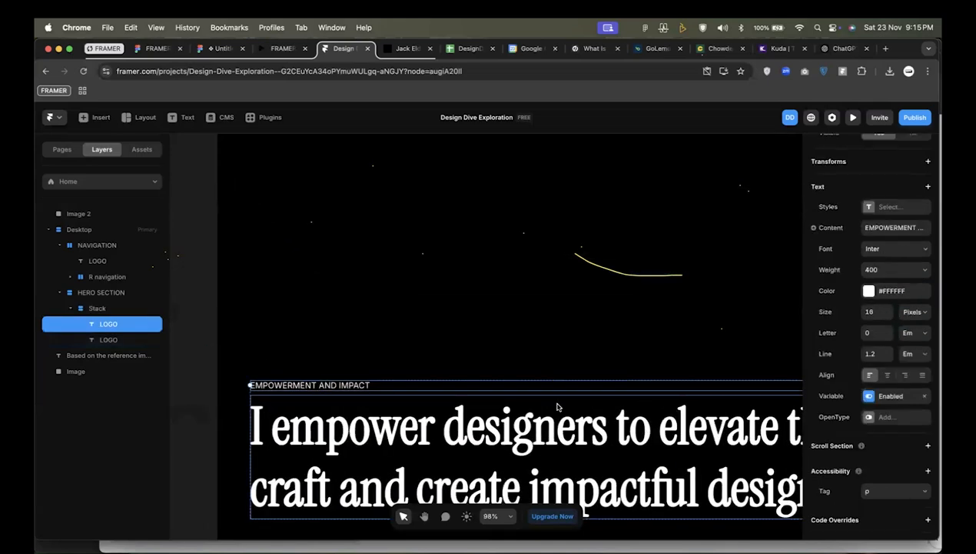
double_click(343, 384)
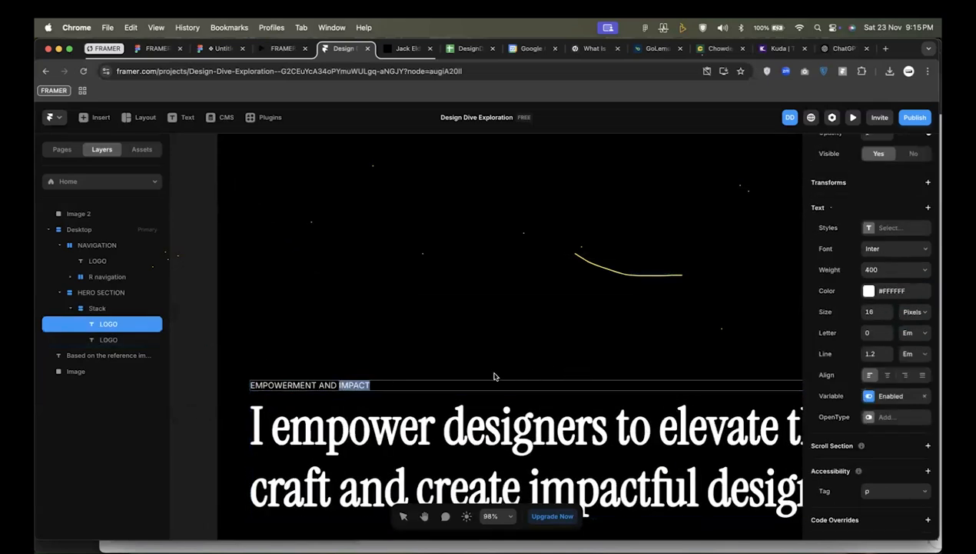
key(Escape)
scroll(882, 395, up, 3)
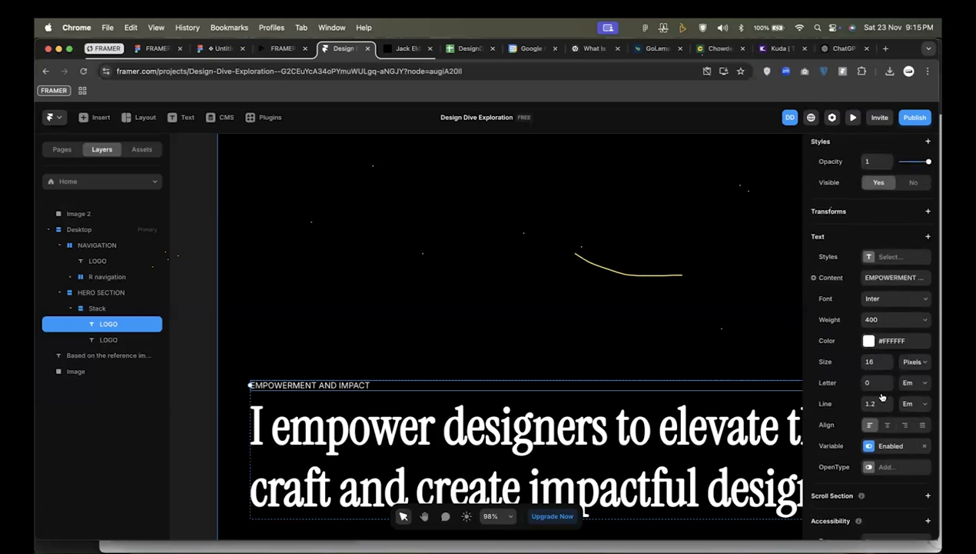
click(869, 350)
drag(725, 438, 721, 441)
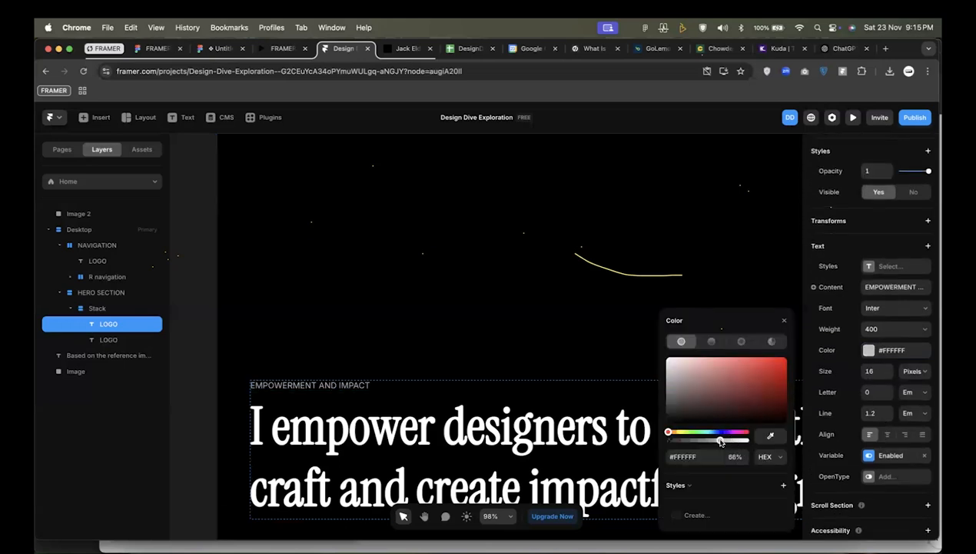
click(734, 456)
text(100)
key(Return)
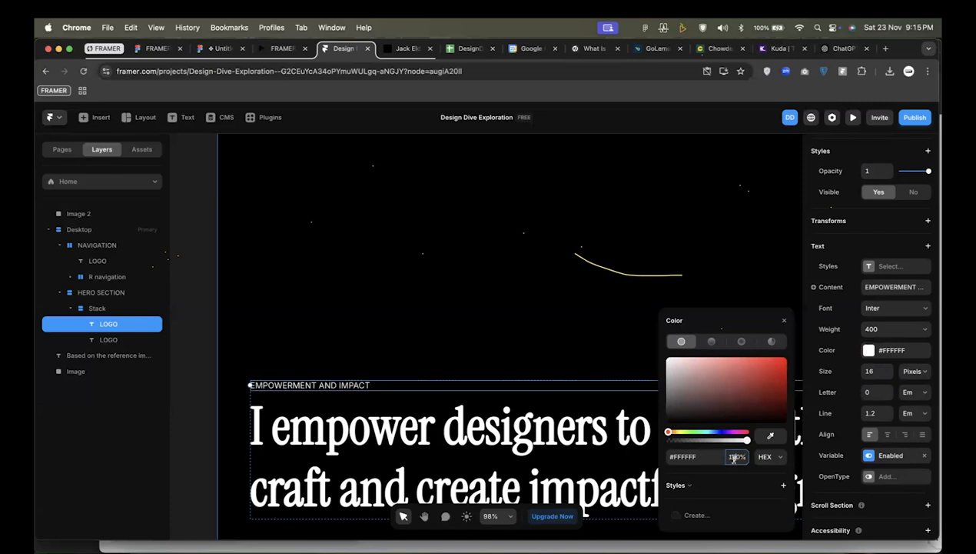
key(super+a)
text(80)
click(546, 299)
Change the text colour of the DDD logo in the navigation bar to white, #FFFFFF.
scroll(547, 298, down, 10)
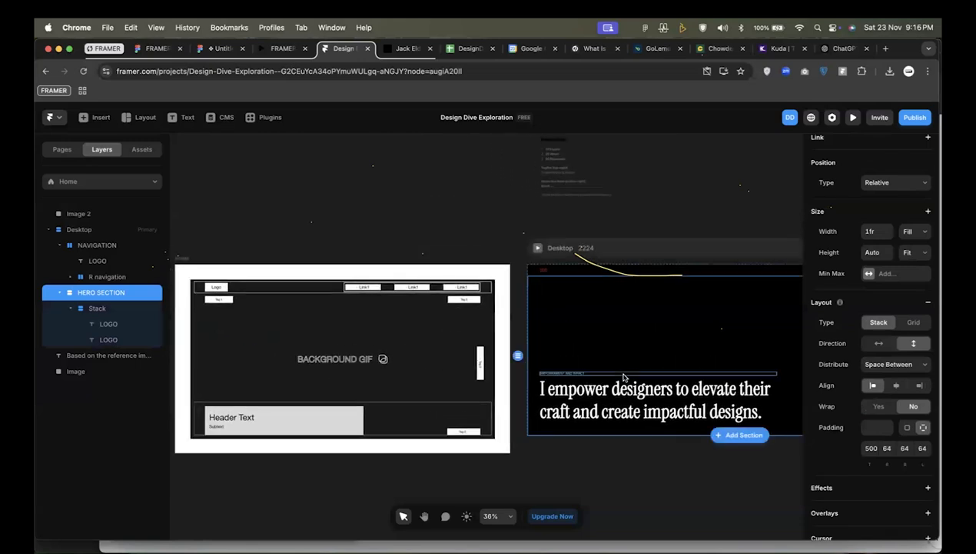
scroll(624, 377, down, 1)
scroll(624, 377, right, 6)
scroll(624, 377, down, 3)
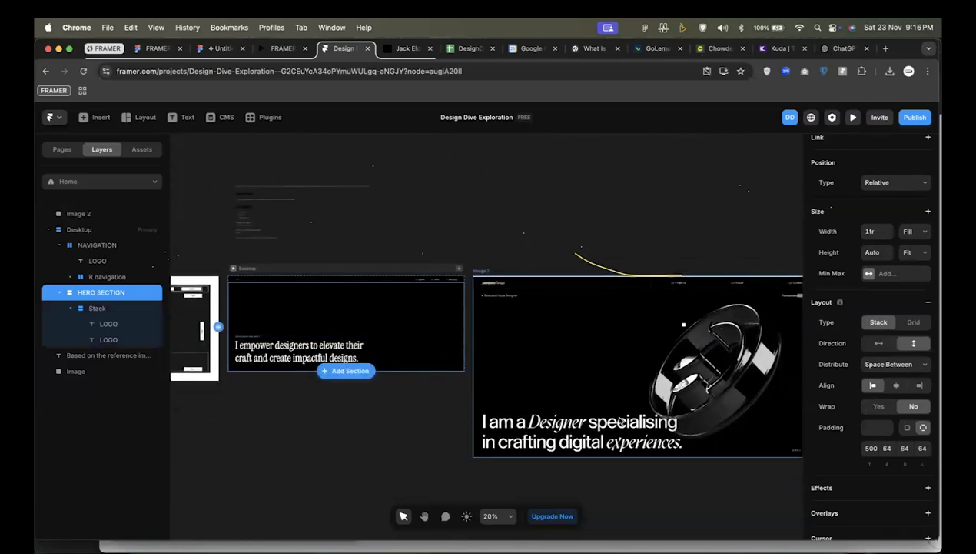
scroll(619, 423, right, 3)
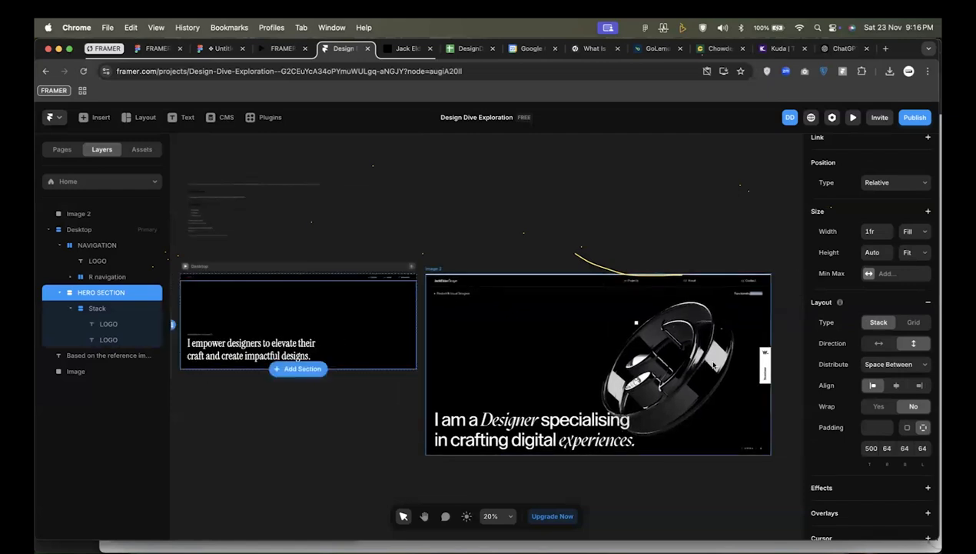
scroll(320, 279, up, 4)
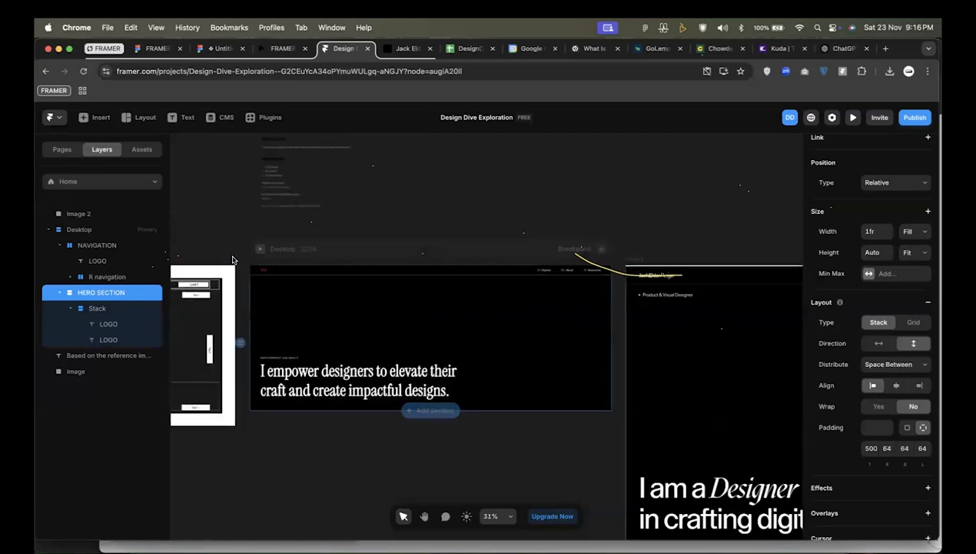
scroll(233, 260, up, 10)
click(268, 275)
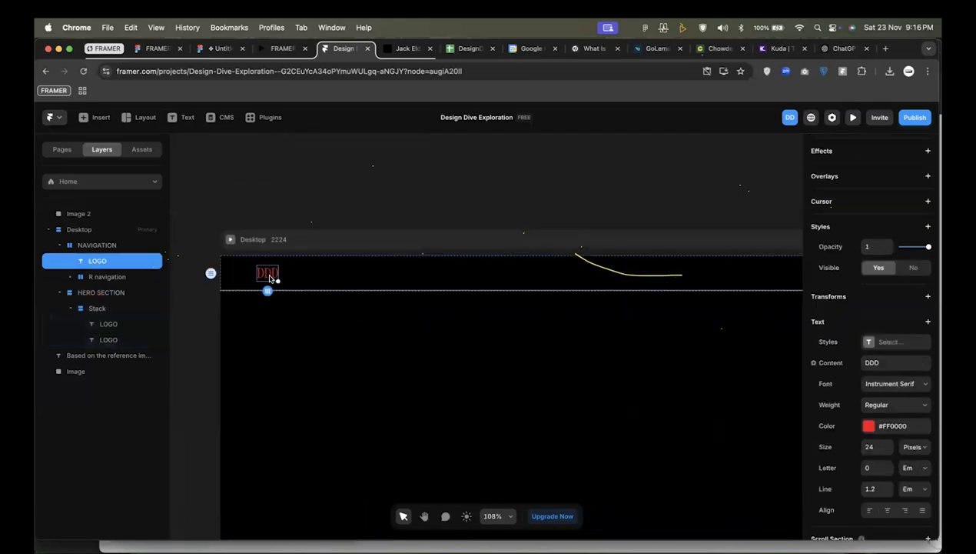
click(889, 425)
text(WHITE)
key(Return)
Search the insertable elements for "BUTTON" and place the Download button inside the HERO SECTION.
scroll(447, 278, down, 5)
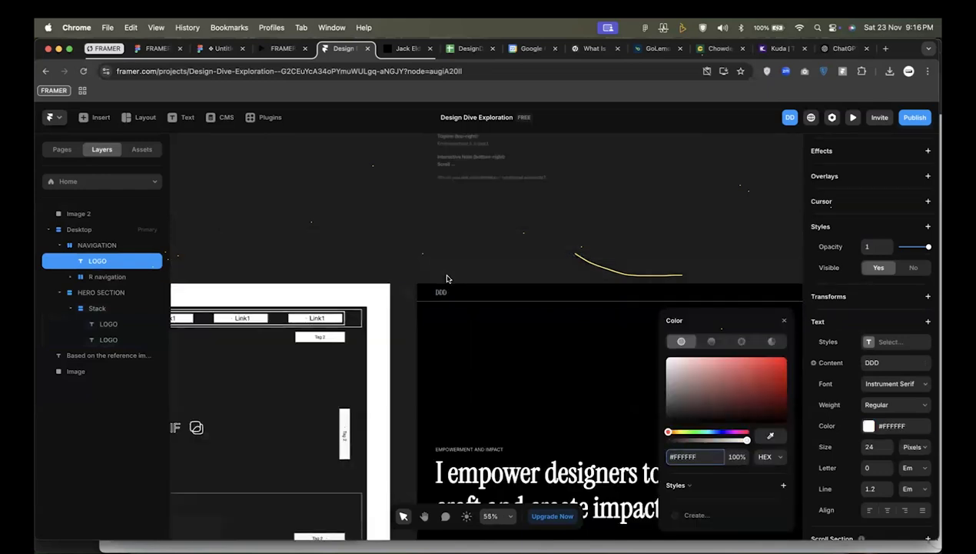
scroll(446, 278, down, 3)
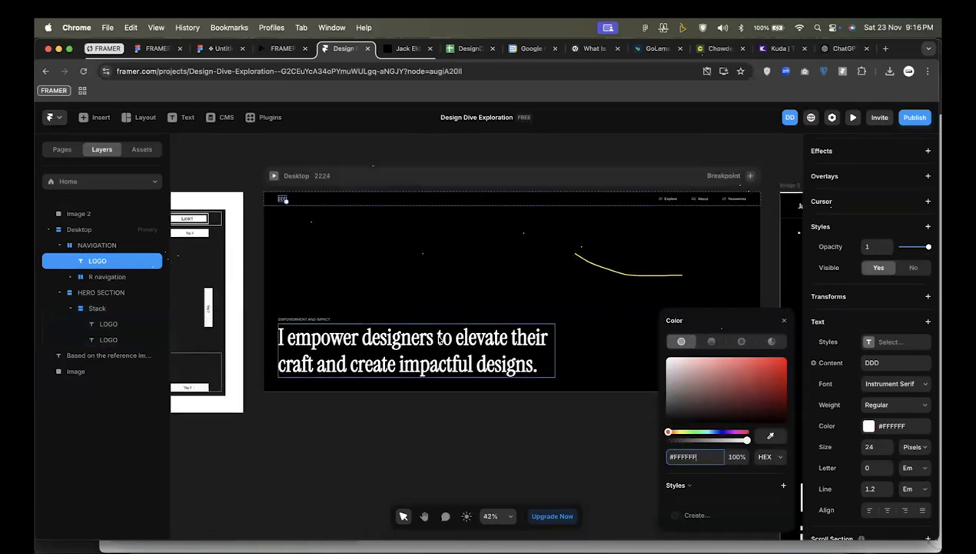
click(439, 339)
click(79, 310)
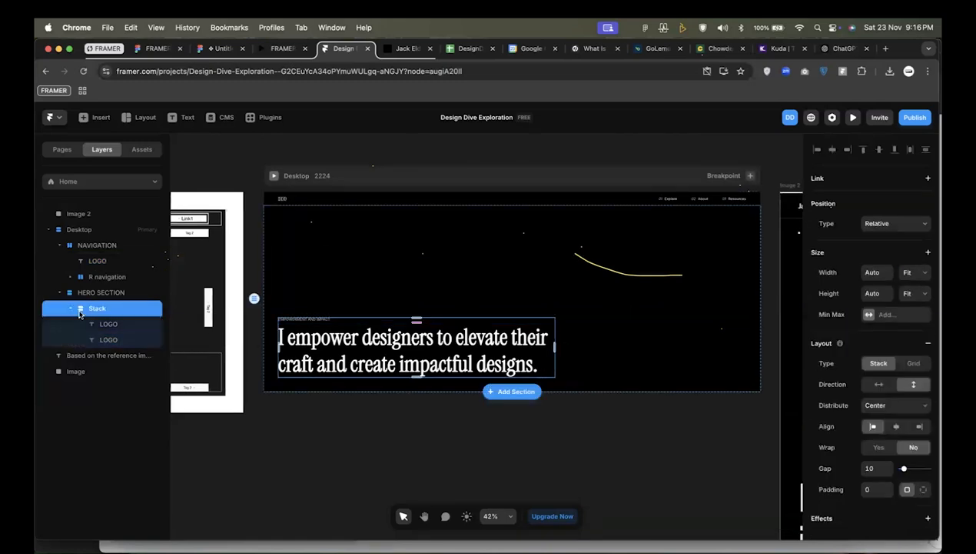
click(95, 118)
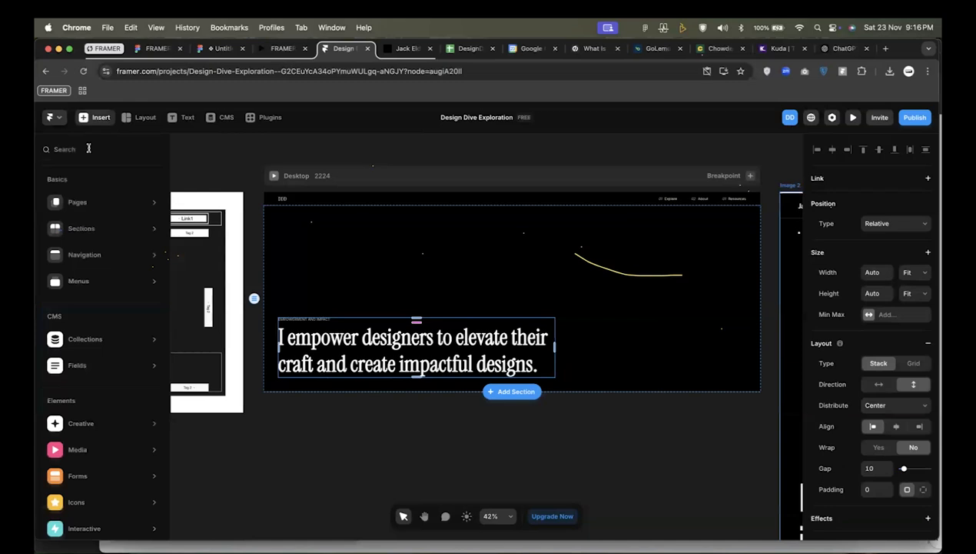
text(BUTTON)
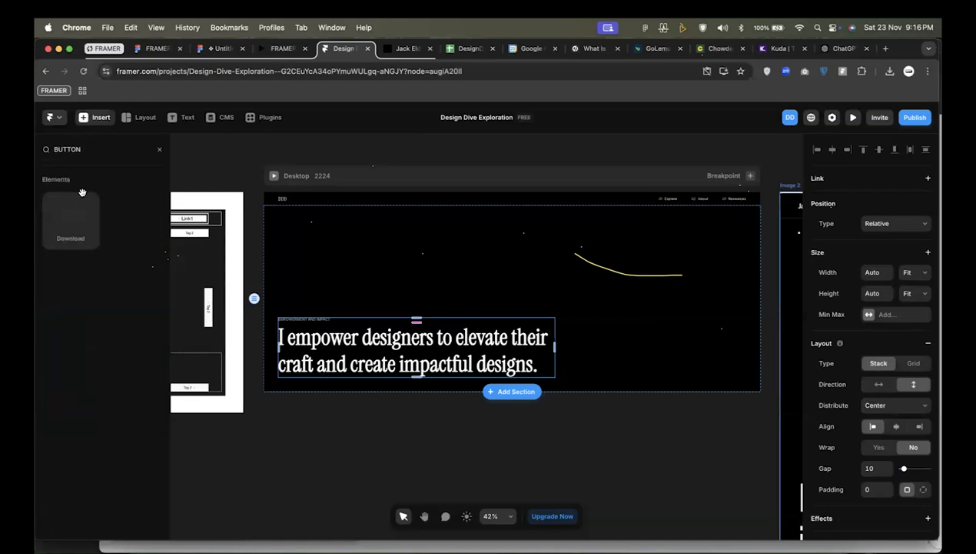
drag(68, 219, 395, 284)
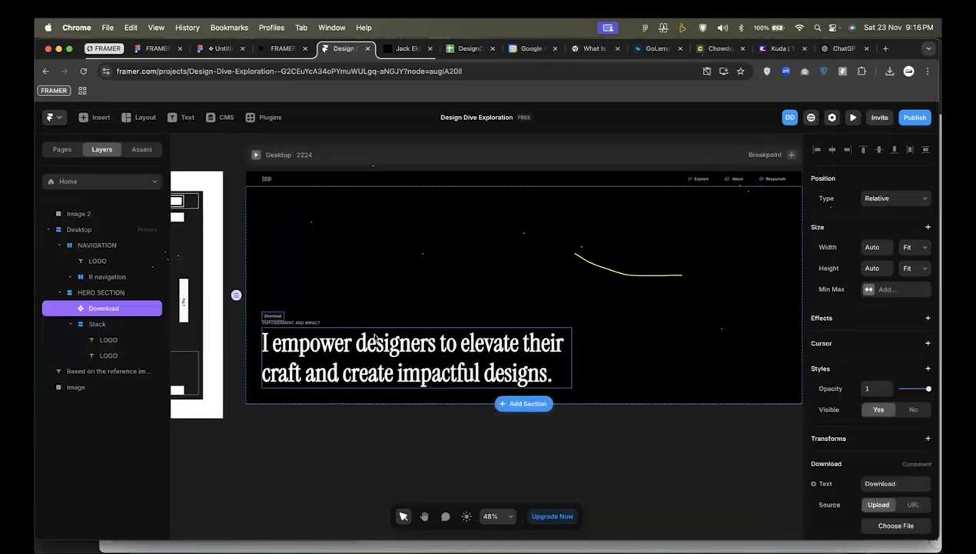
Move the Download button below the tagline and headline stack within the HERO SECTION.
scroll(270, 330, up, 5)
scroll(269, 330, down, 2)
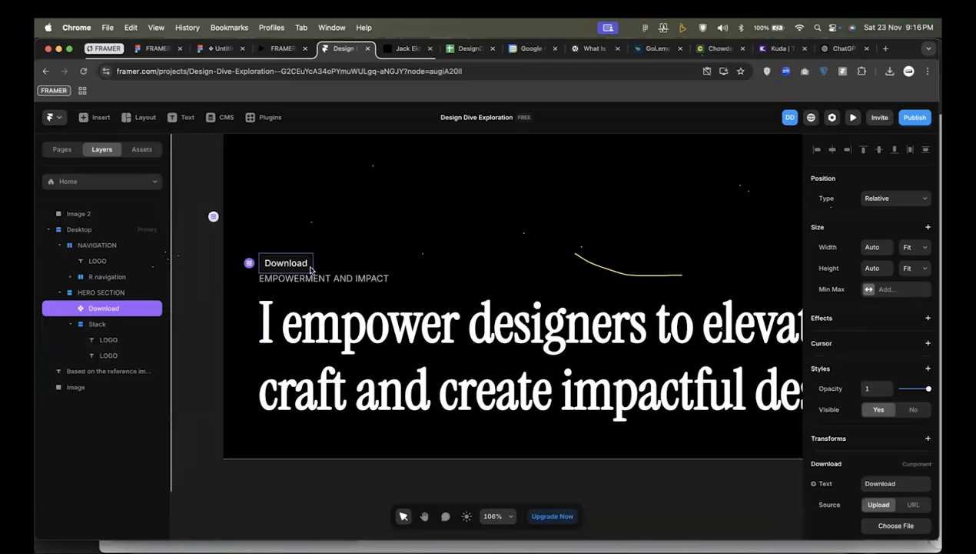
key(Down)
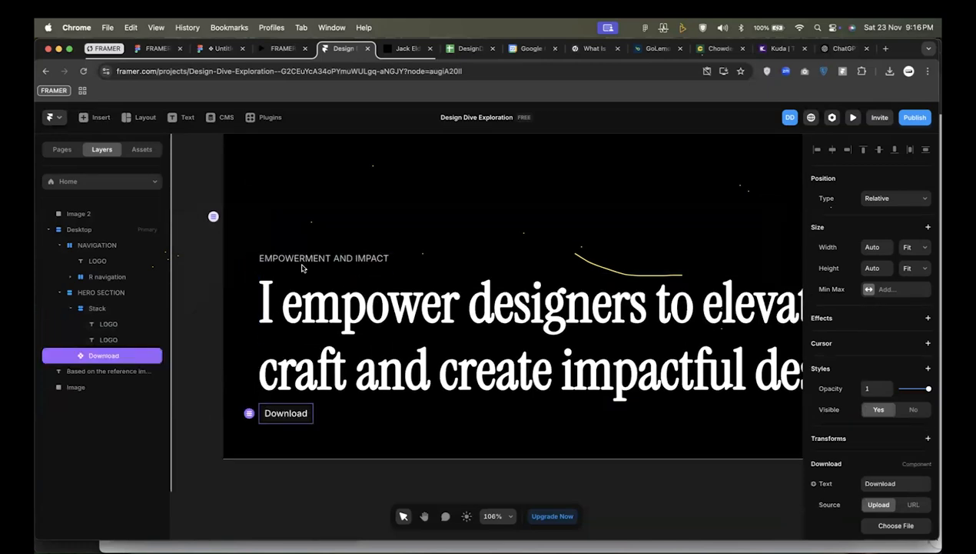
Change the Download button's label to "Get Started".
scroll(926, 365, down, 3)
click(882, 353)
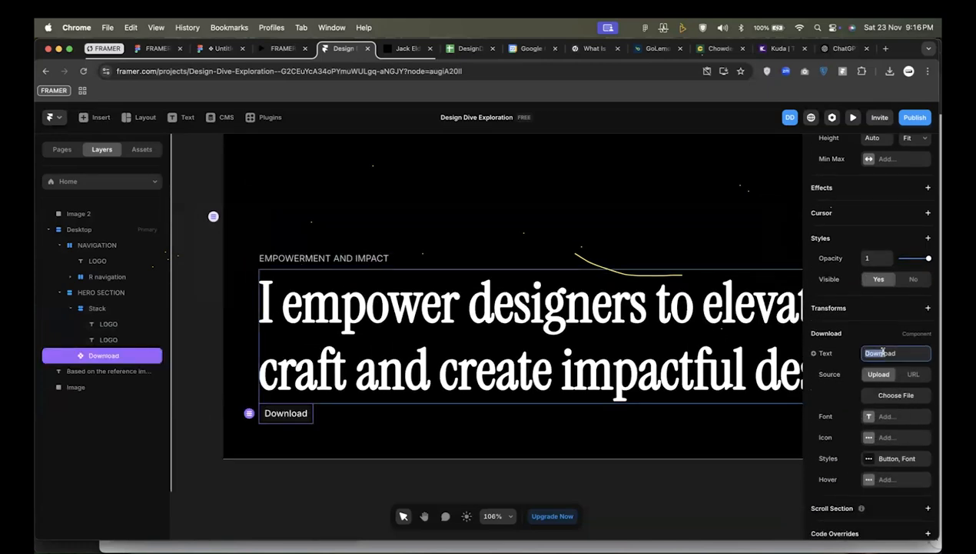
text(Get Started)
key(Return)
click(587, 429)
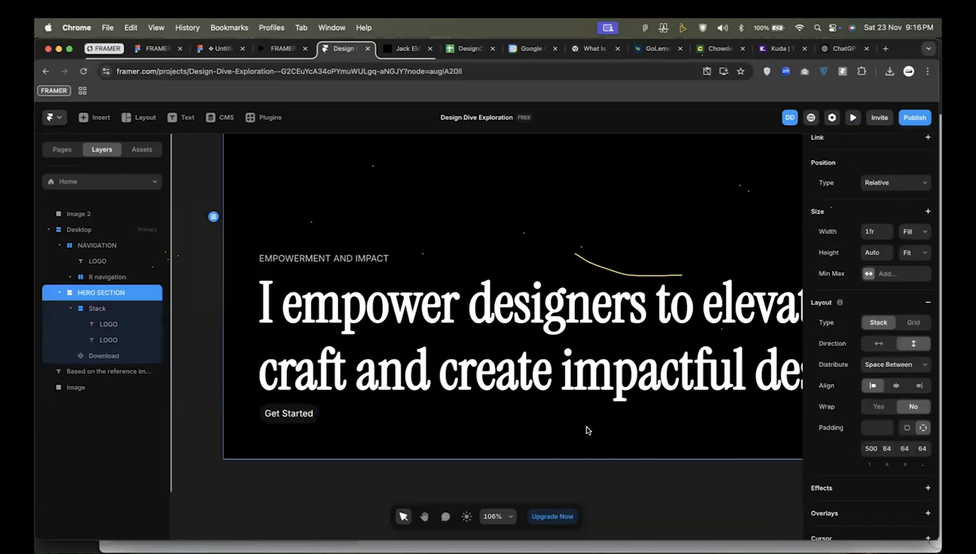
click(304, 414)
right_click(317, 414)
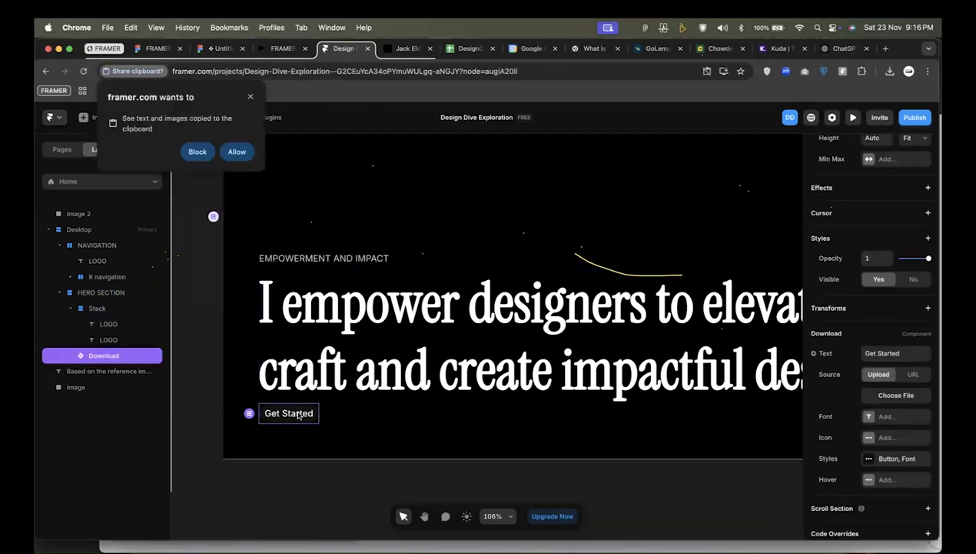
click(250, 100)
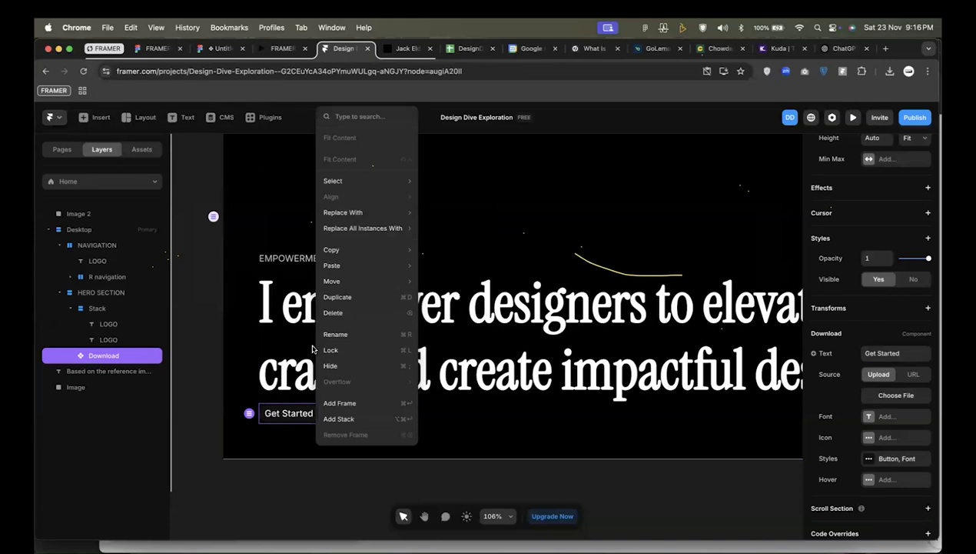
click(268, 360)
right_click(276, 419)
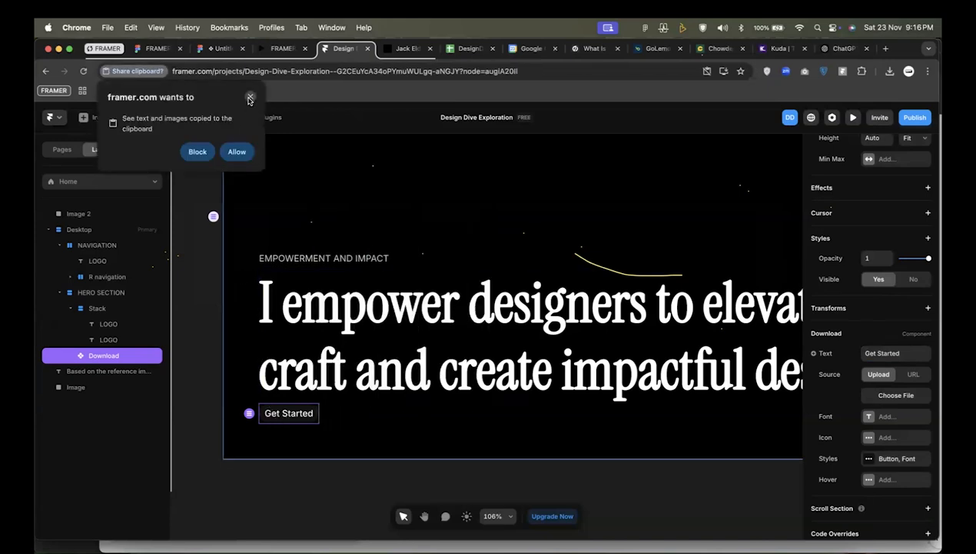
click(250, 100)
click(260, 419)
right_click(274, 415)
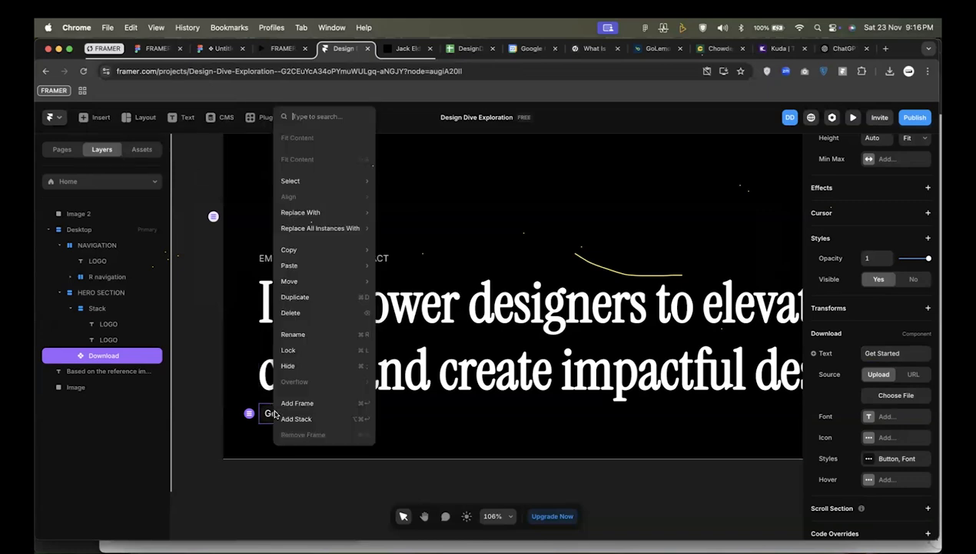
click(260, 415)
Delete the Download button component from the HERO SECTION.
click(111, 341)
click(109, 356)
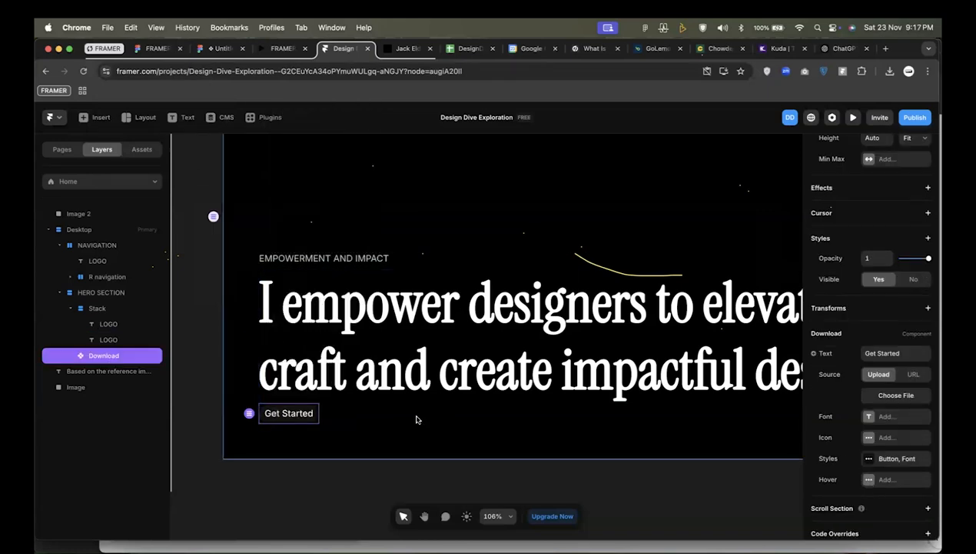
key(BackSpace)
Draw a frame about 125 by 29 directly below the headline in the HERO SECTION.
click(93, 310)
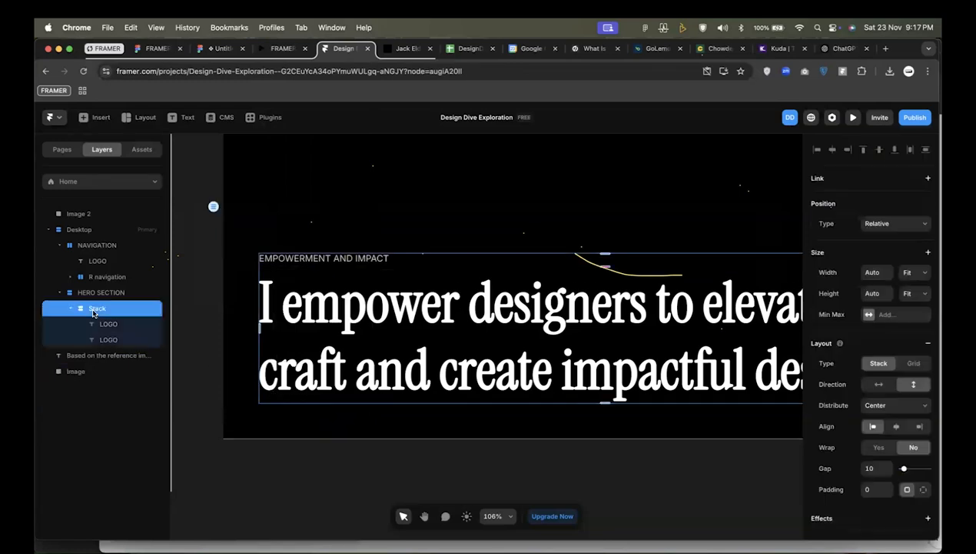
key(f)
mouse_move(278, 394)
mouse_down()
mouse_move(345, 400)
mouse_move(349, 412)
mouse_up()
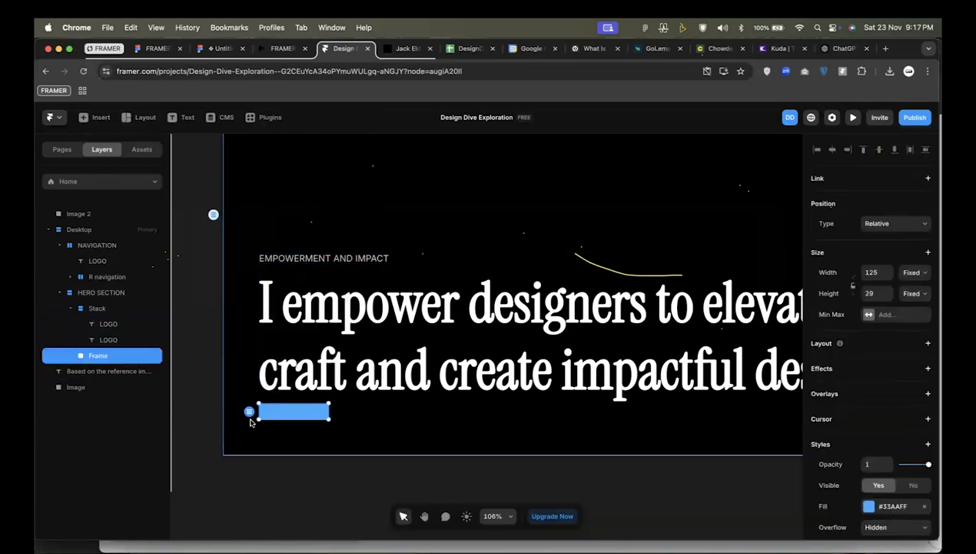
Add a text layer reading "Get Started" inside the new blue frame.
scroll(250, 421, up, 2)
key(t)
click(284, 416)
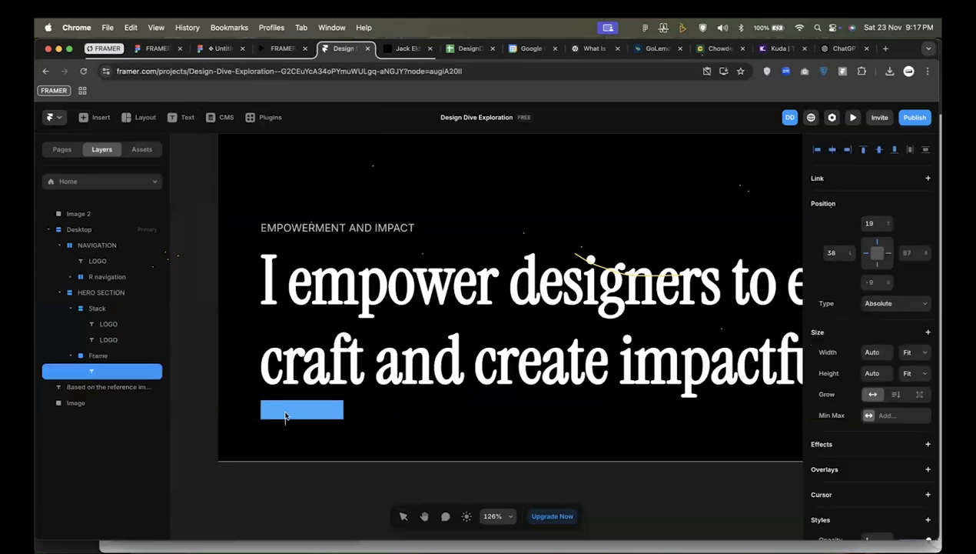
text(Get Started)
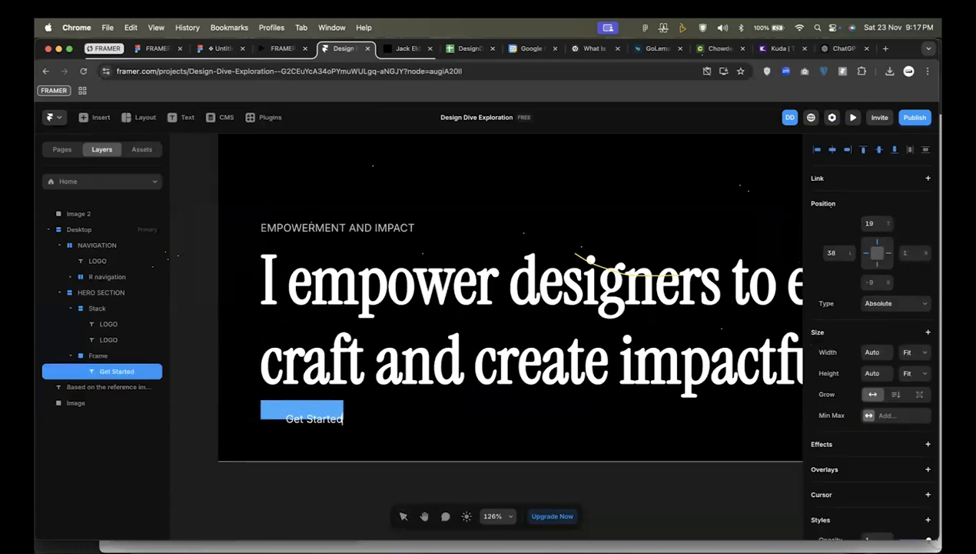
key(Escape)
Give the frame around the Get Started text a stack layout with a padding of 16.
click(100, 355)
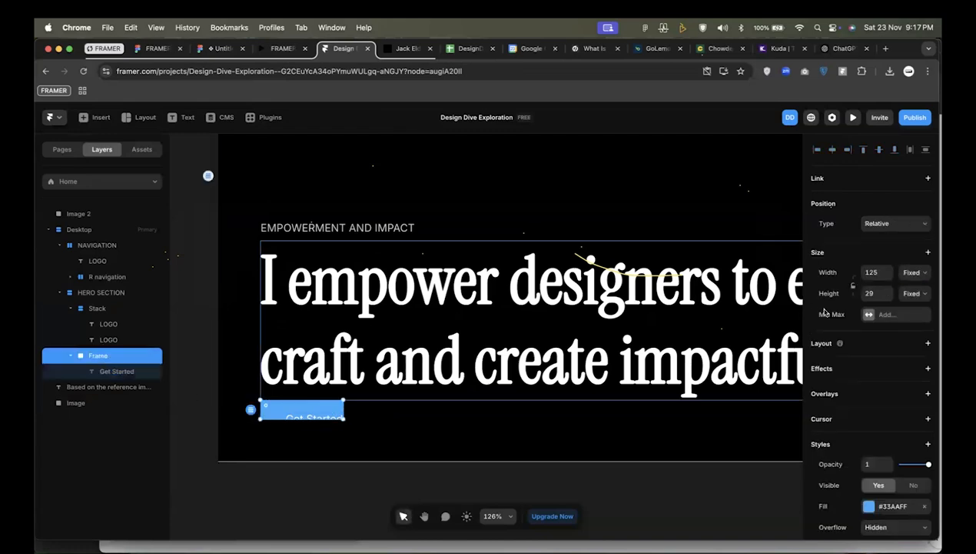
click(927, 345)
scroll(875, 384, down, 3)
click(875, 408)
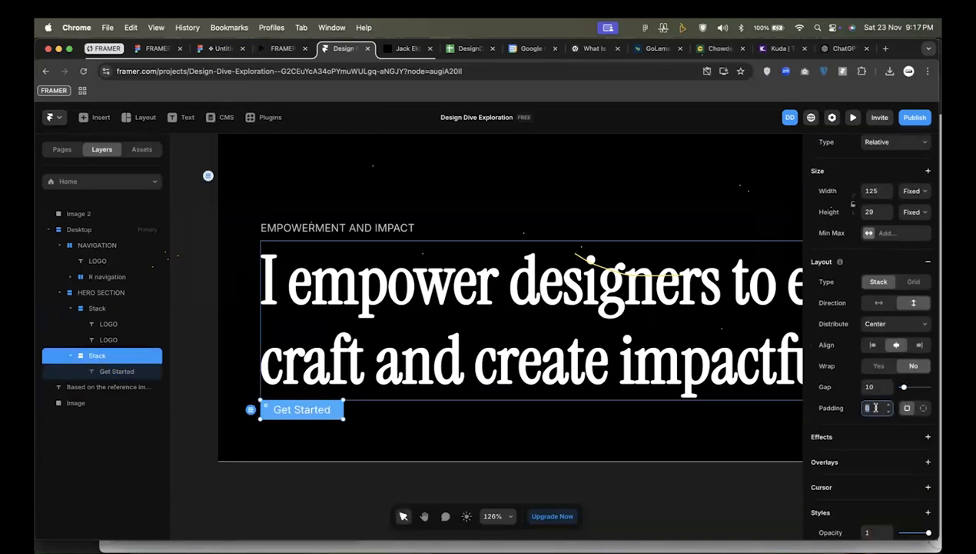
text(16)
key(Return)
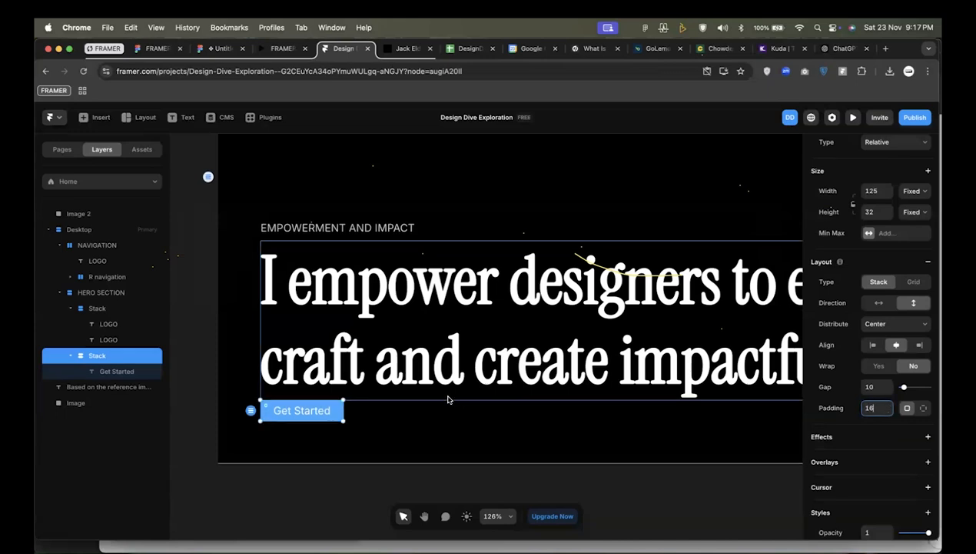
Try a solid #222222 border of width 4 on the Get Started button, and remove it.
scroll(855, 437, down, 5)
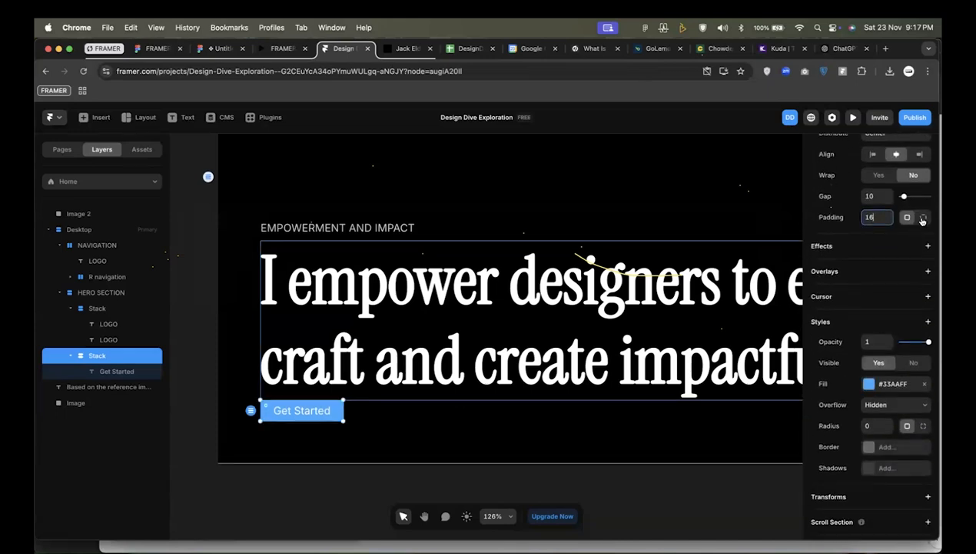
scroll(895, 400, down, 1)
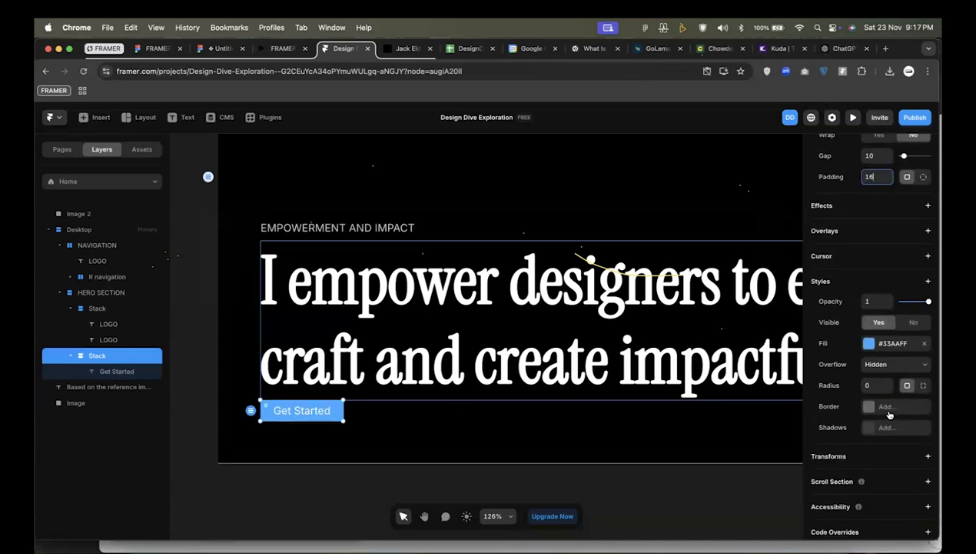
click(885, 406)
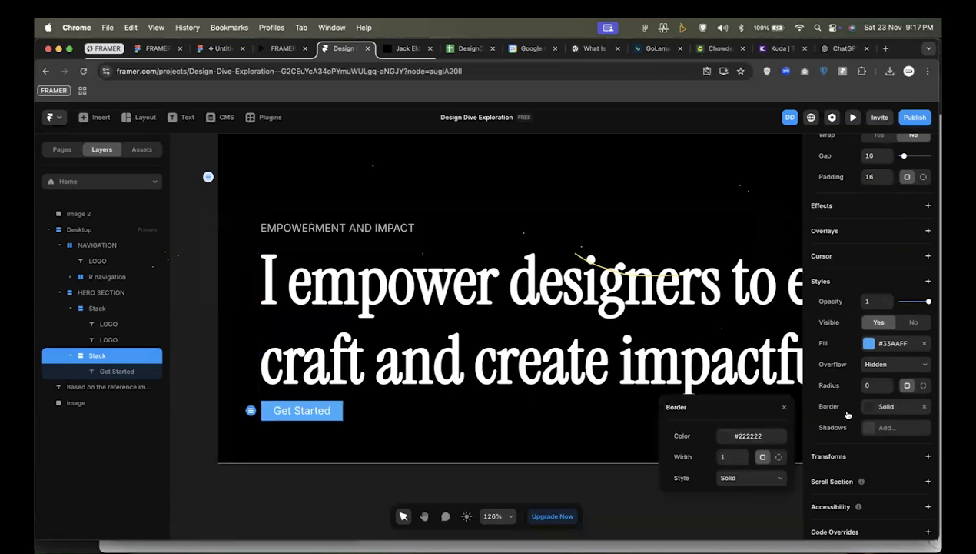
click(723, 456)
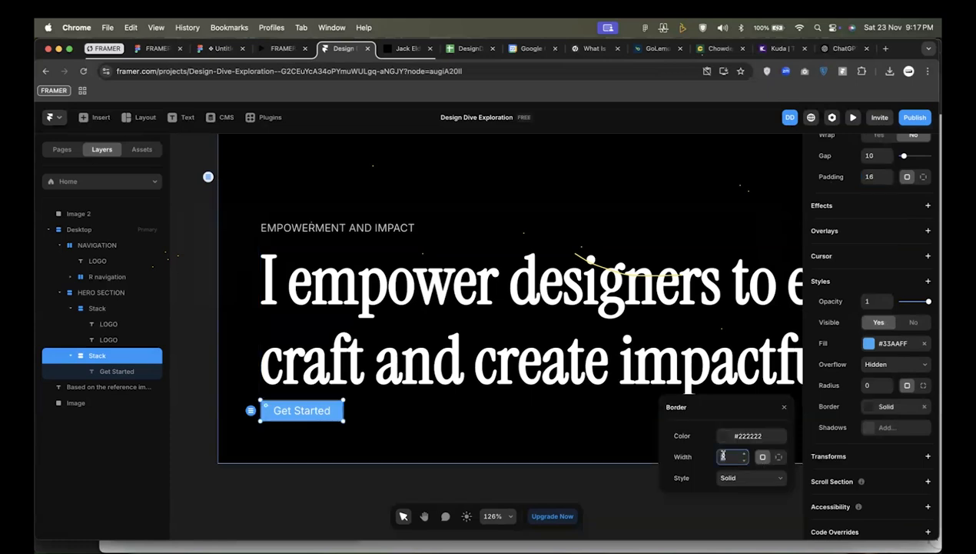
text(3)
key(super+a)
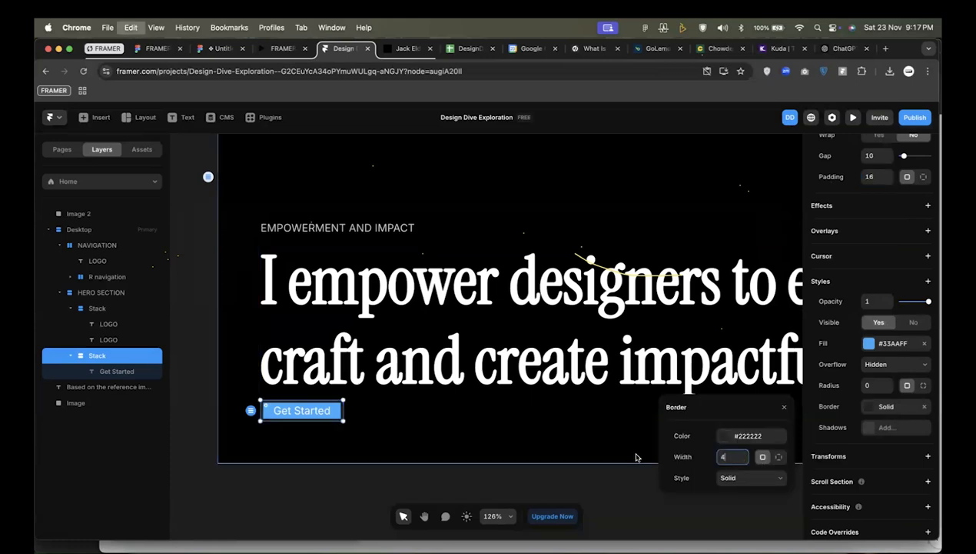
click(924, 408)
Set the corner radius of the Get Started button to 8.
click(868, 384)
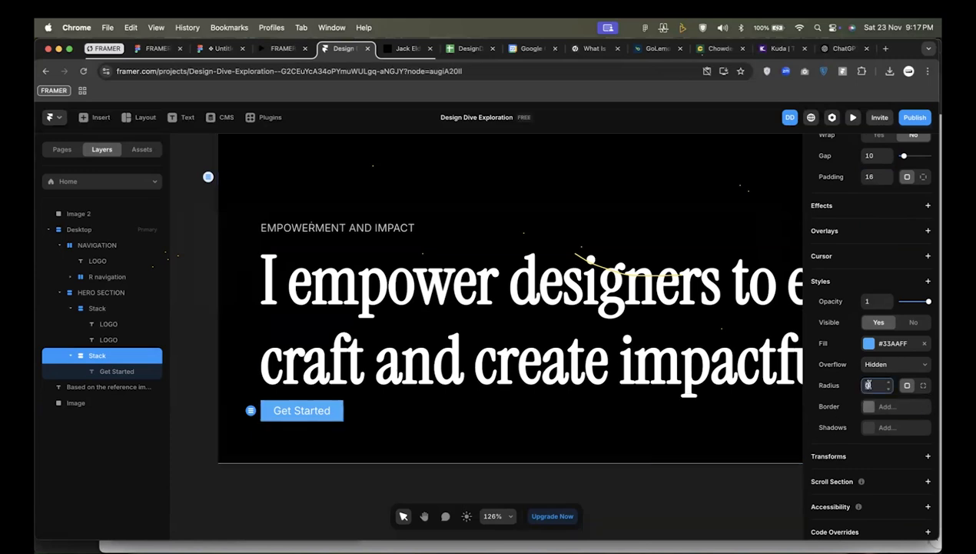
text(8)
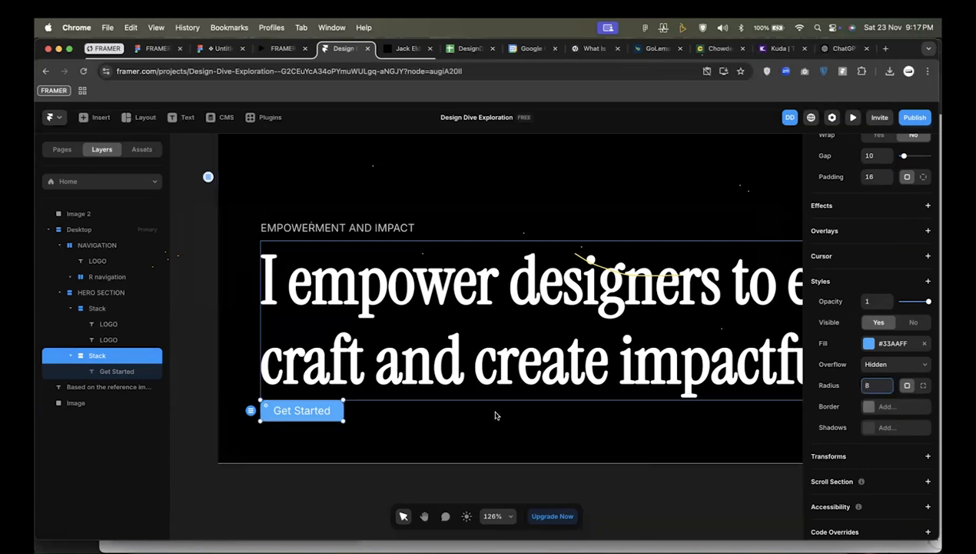
Try a translucent white fill, #FFFFFF at 10% opacity, on the Get Started button.
click(881, 346)
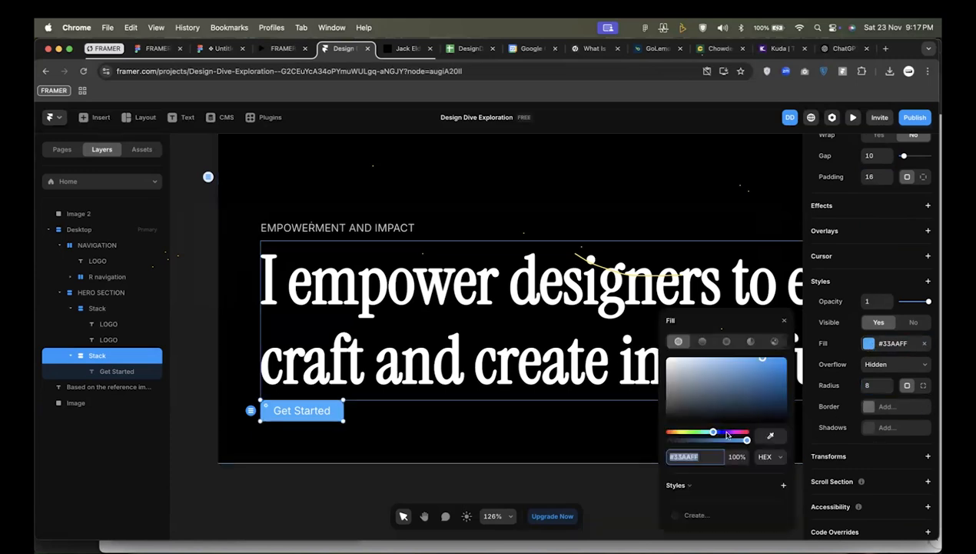
drag(727, 403, 649, 336)
click(738, 455)
text(40)
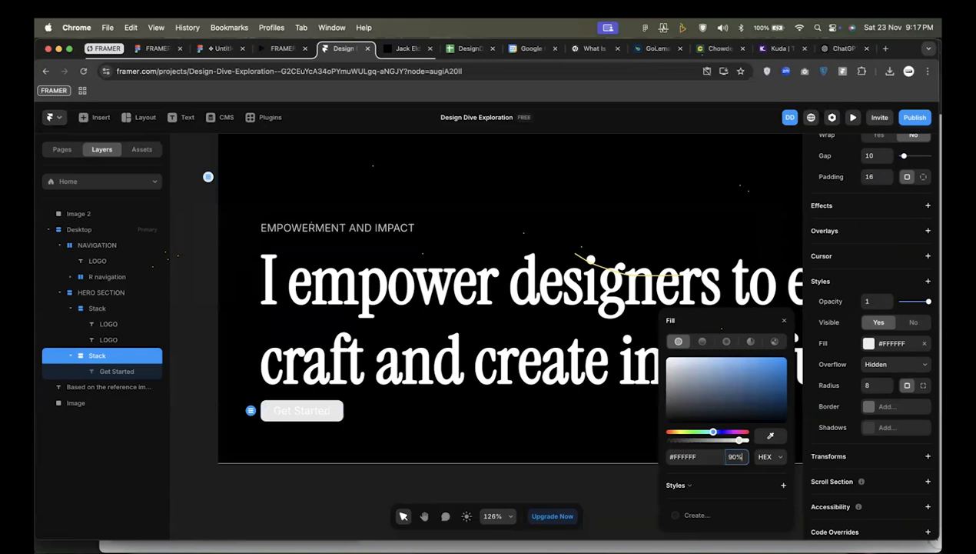
key(shift+Down)
key(shift+Down)
key(shift+Down)
key(shift+Down)
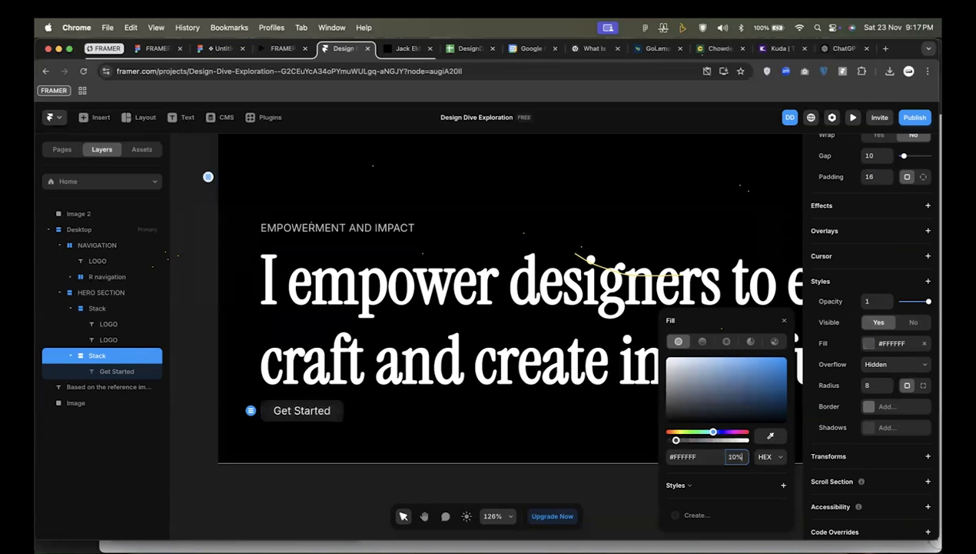
Change the Get Started button's fill to pink, #F22CB3, at 100% opacity.
drag(744, 407, 764, 360)
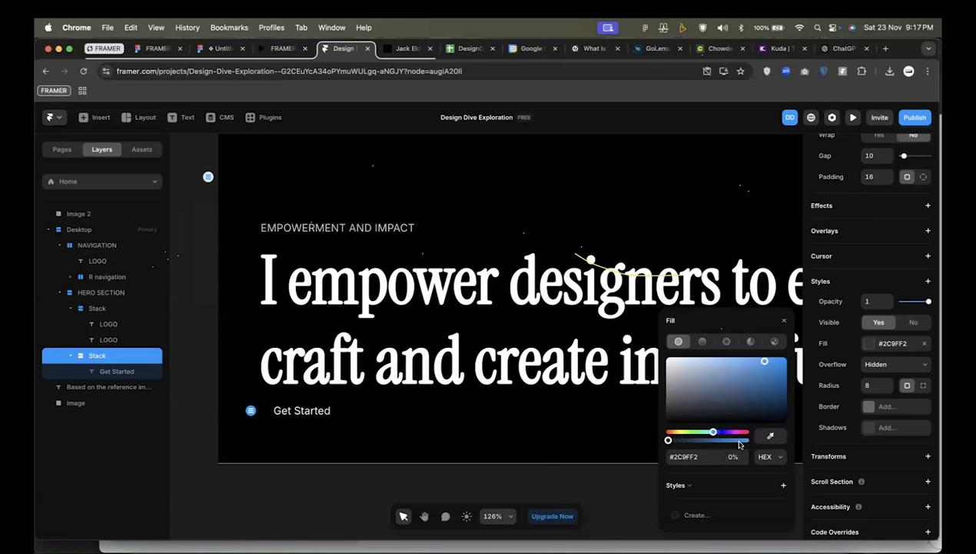
drag(668, 439, 750, 440)
click(739, 432)
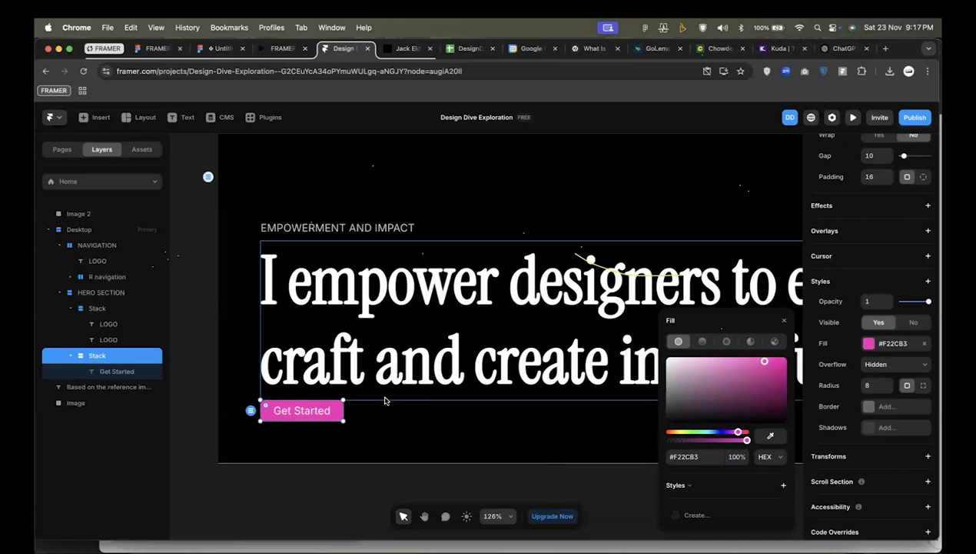
Wrap the tagline and headline stack together with the Get Started button stack in one new parent stack.
click(99, 308)
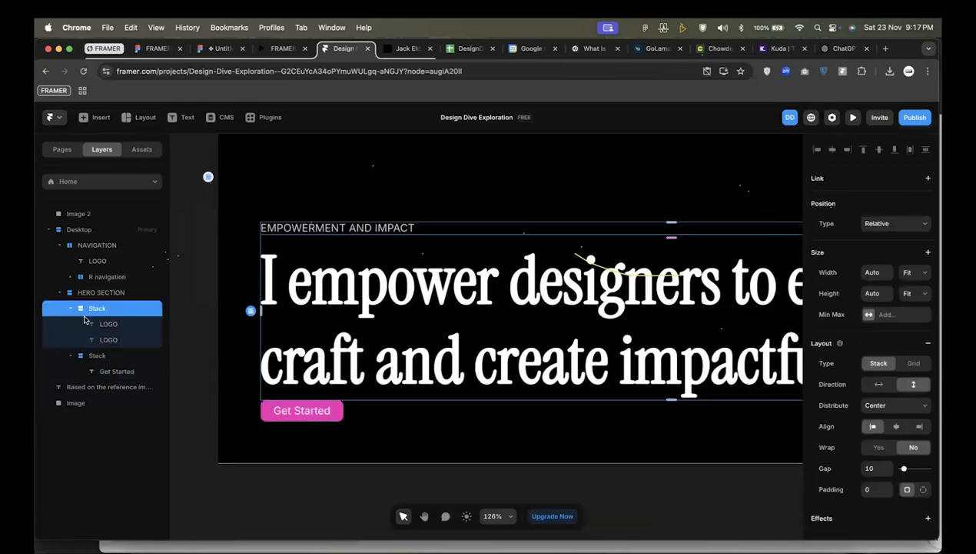
click(100, 294)
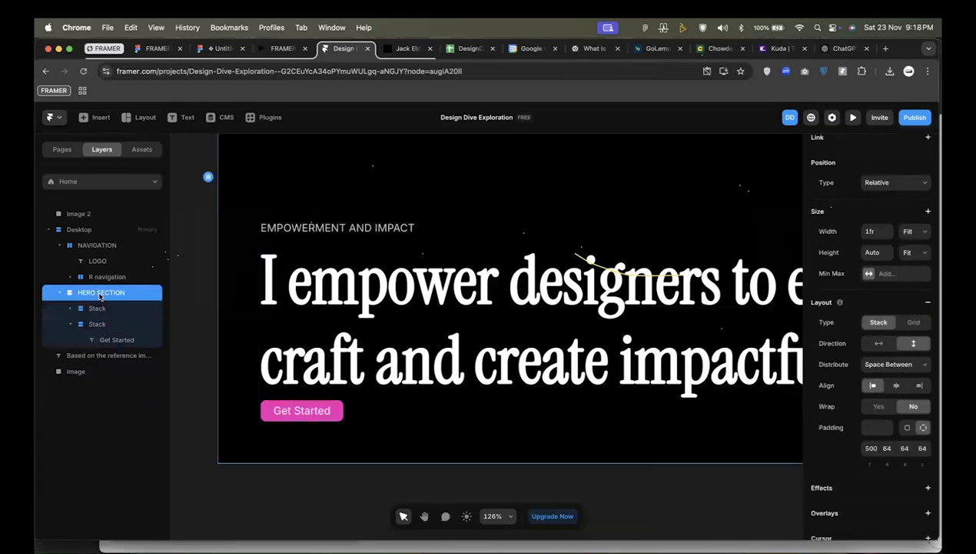
click(99, 307)
click(70, 324)
click(88, 324)
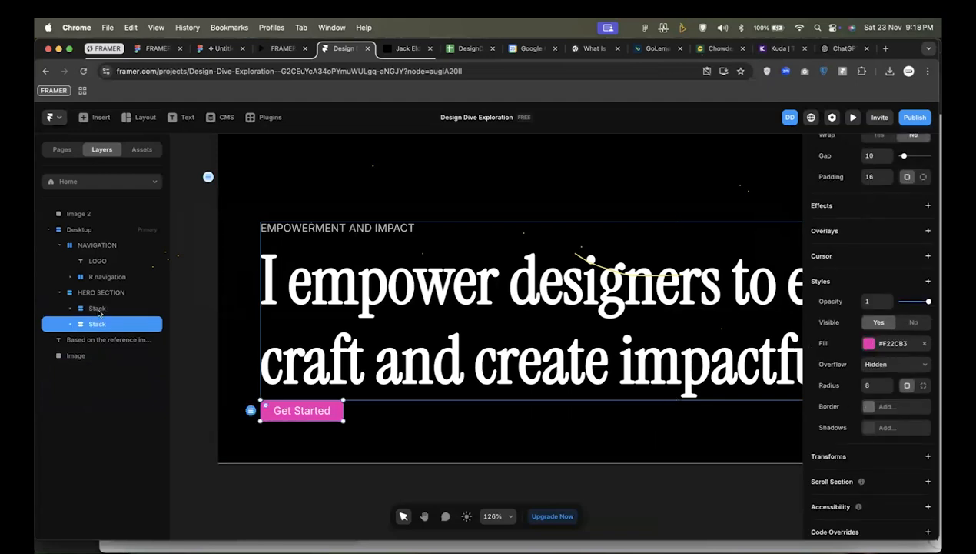
click(100, 312)
shift+click(100, 322)
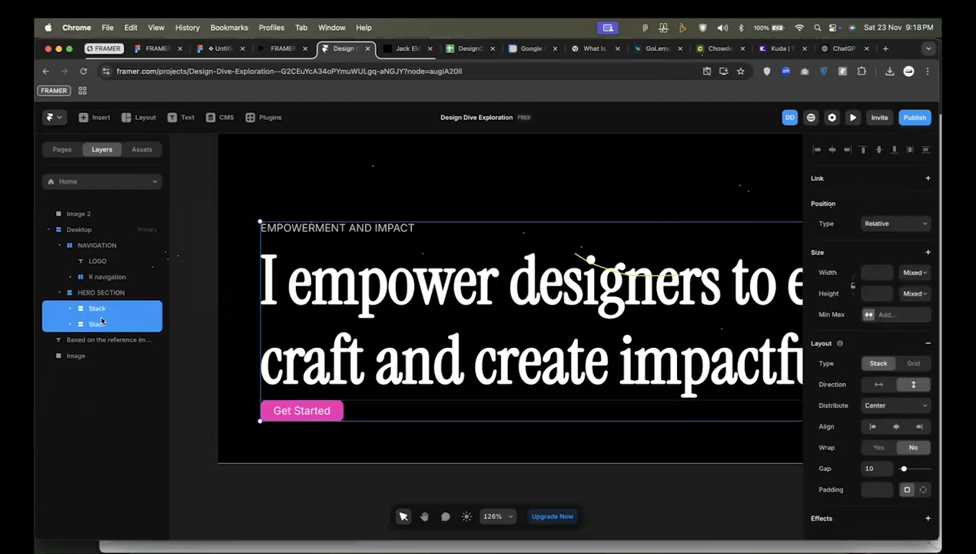
key(super+Return)
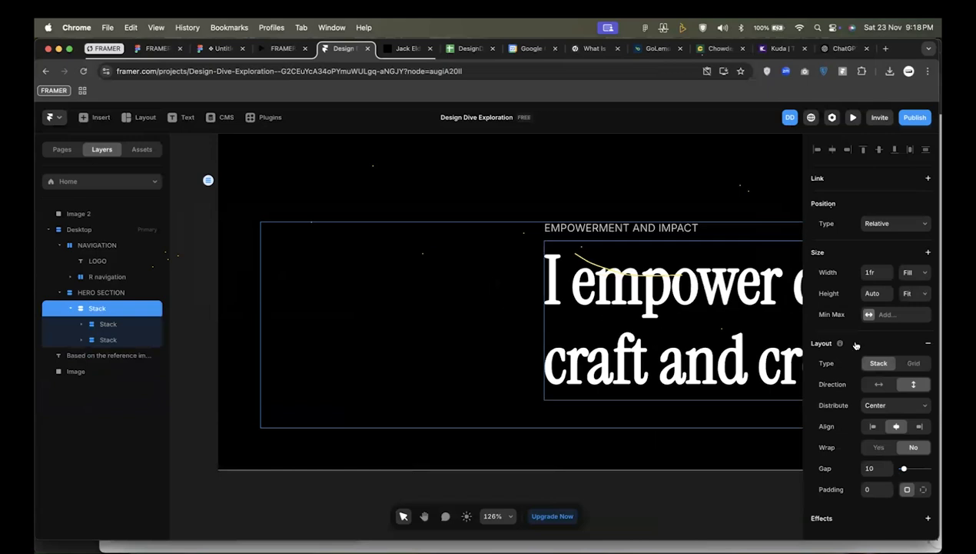
Left-align the contents of the new parent stack and set its gap to 40.
click(873, 426)
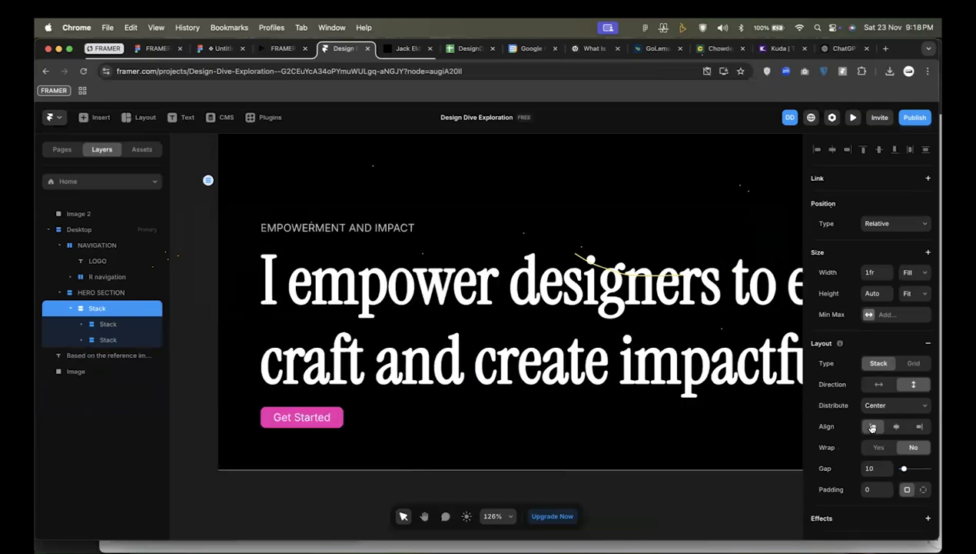
click(873, 468)
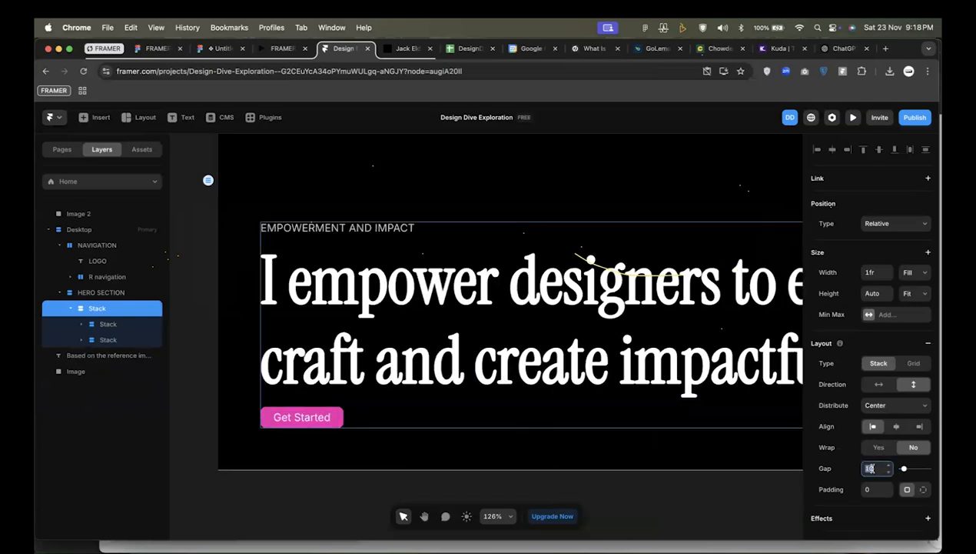
key(shift+Up)
key(shift+Up)
key(shift+Up)
key(shift+Up)
key(shift+Up)
key(shift+Down)
key(shift+Down)
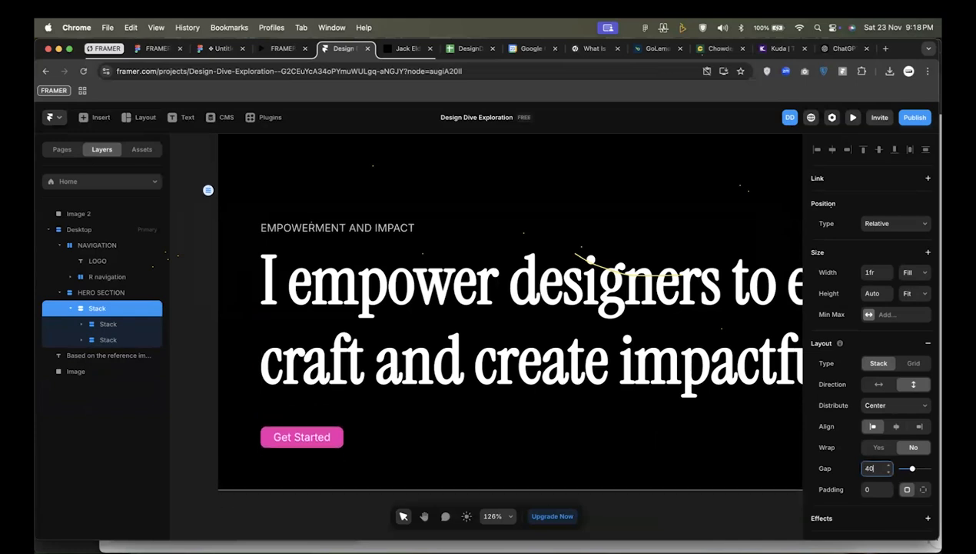
Set the width of the parent stack holding the headline and Get Started button to Fit.
scroll(412, 333, down, 3)
scroll(496, 410, down, 4)
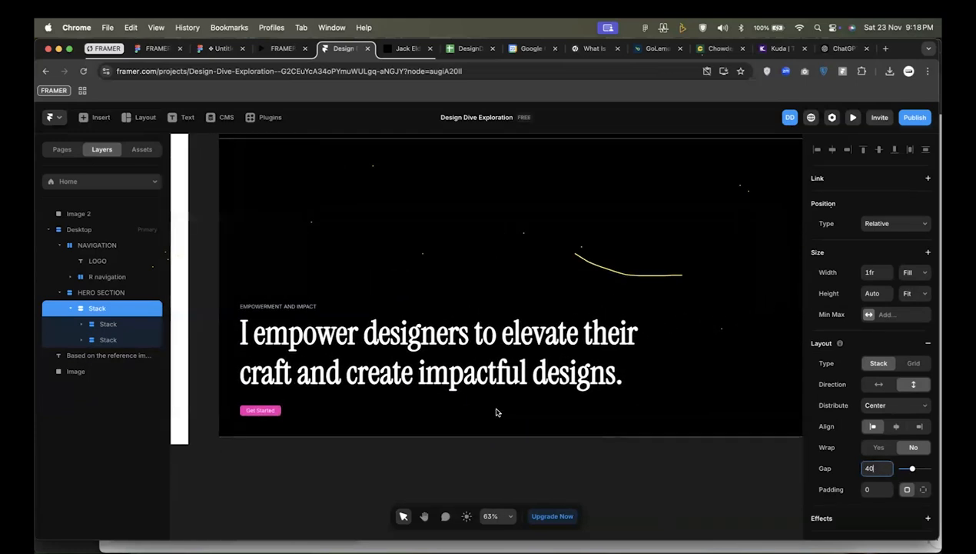
click(606, 391)
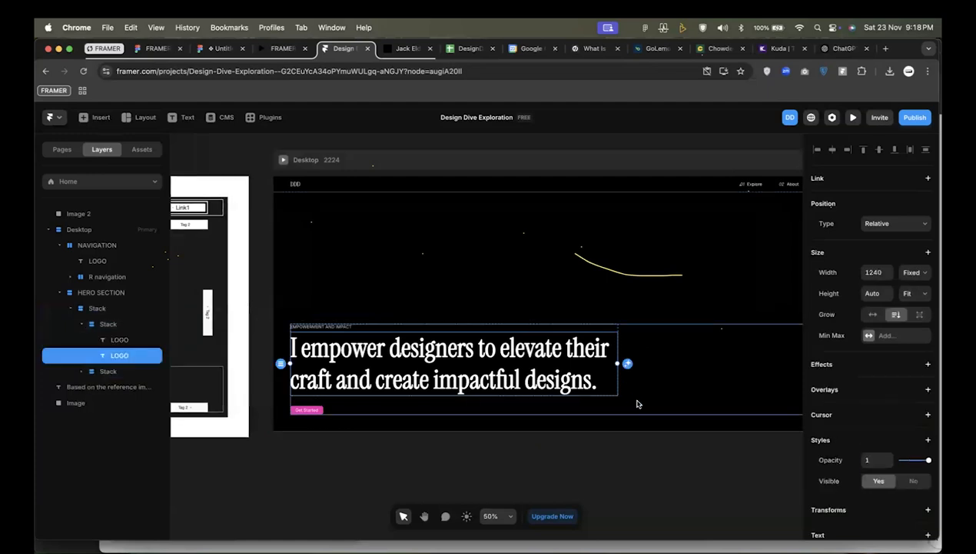
click(708, 360)
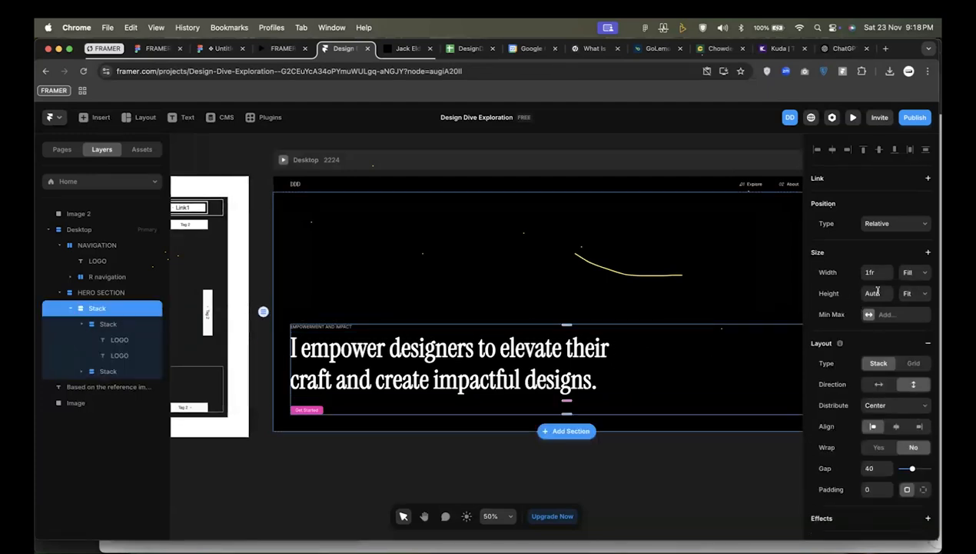
click(909, 274)
click(913, 283)
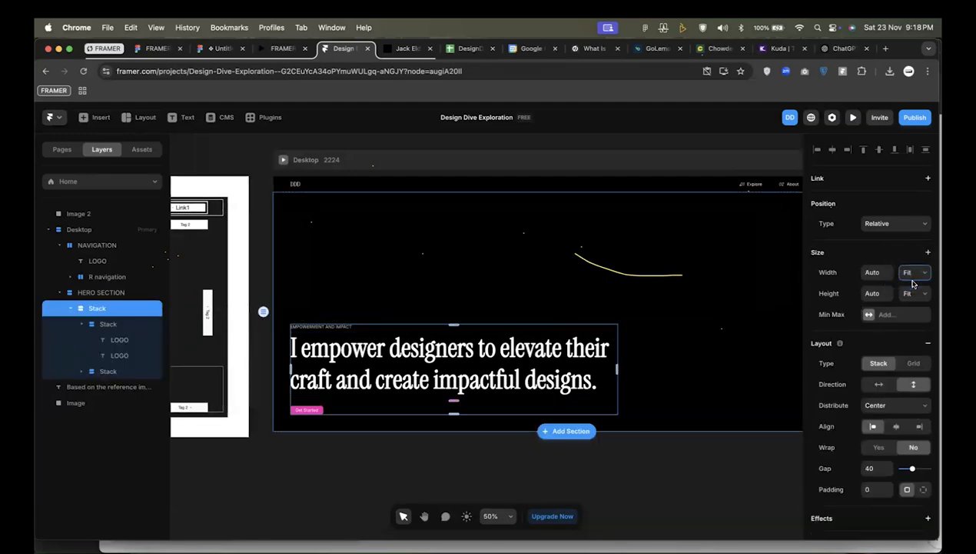
Set the HERO SECTION stack's distribution to End and change it to Start.
scroll(584, 438, down, 3)
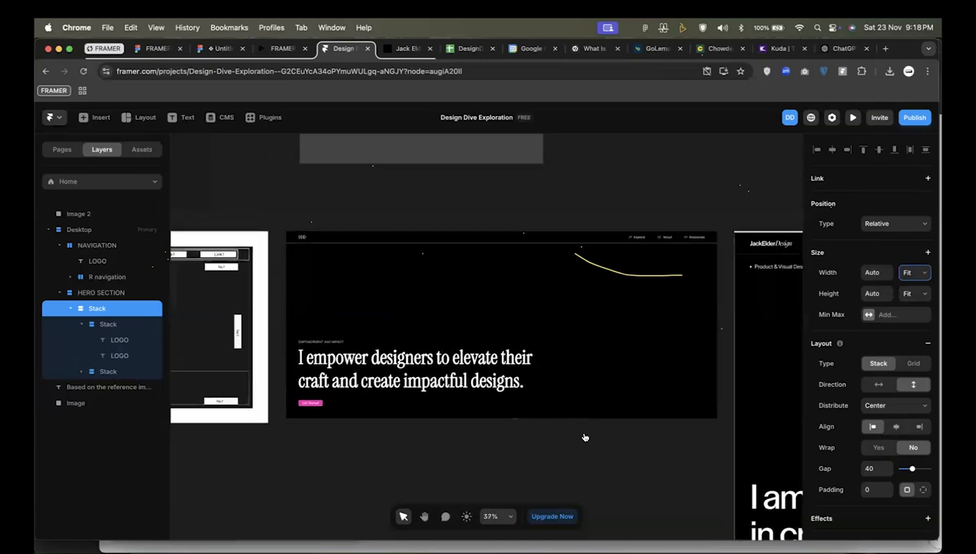
click(544, 472)
scroll(384, 244, down, 3)
scroll(383, 244, right, 2)
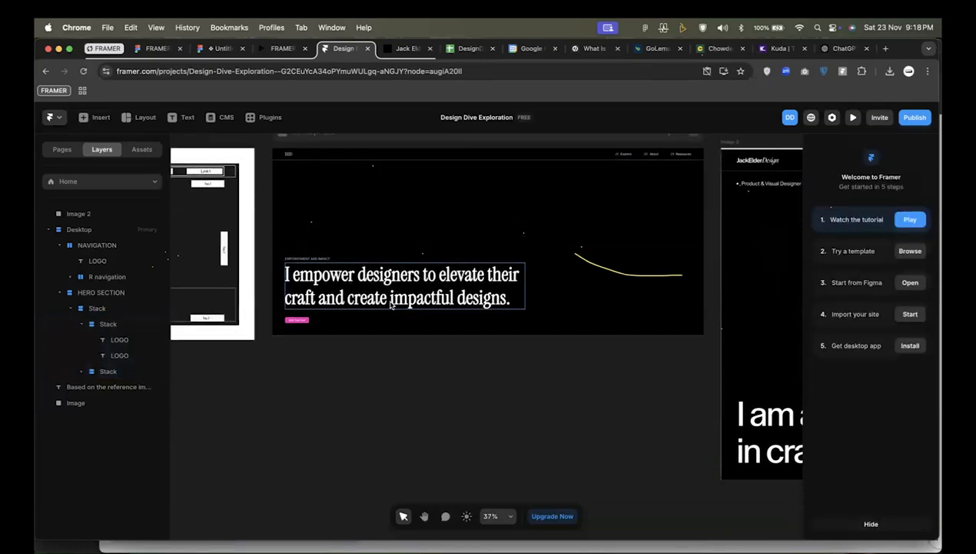
scroll(440, 356, up, 3)
scroll(440, 357, left, 1)
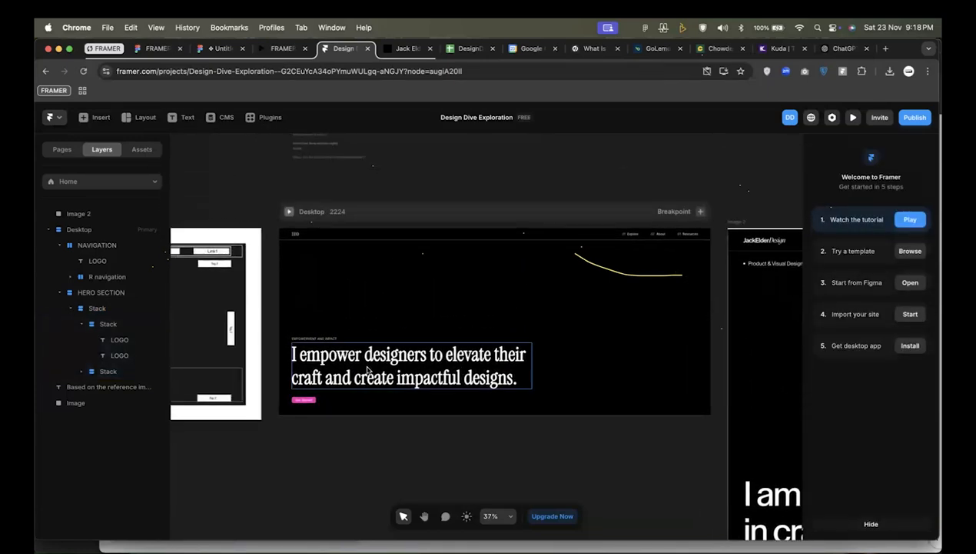
click(388, 310)
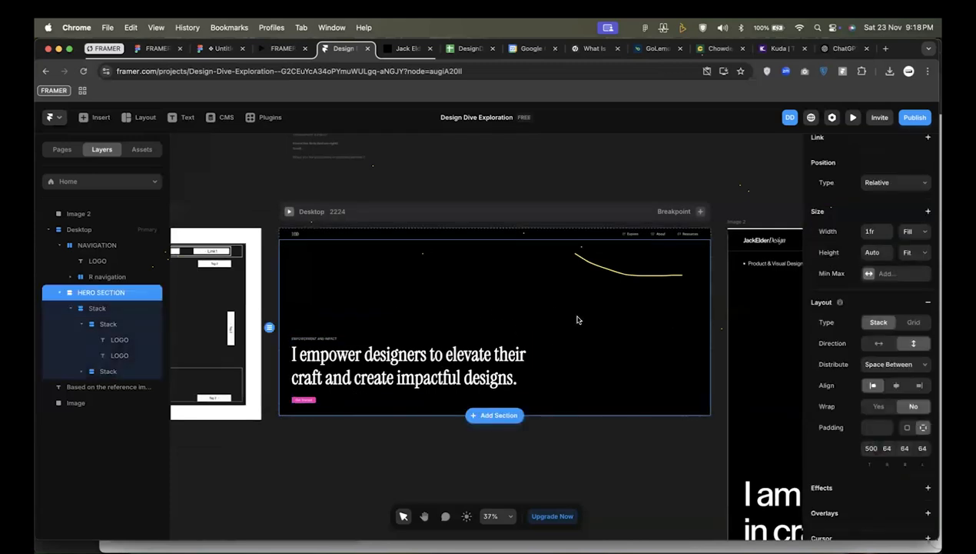
click(890, 366)
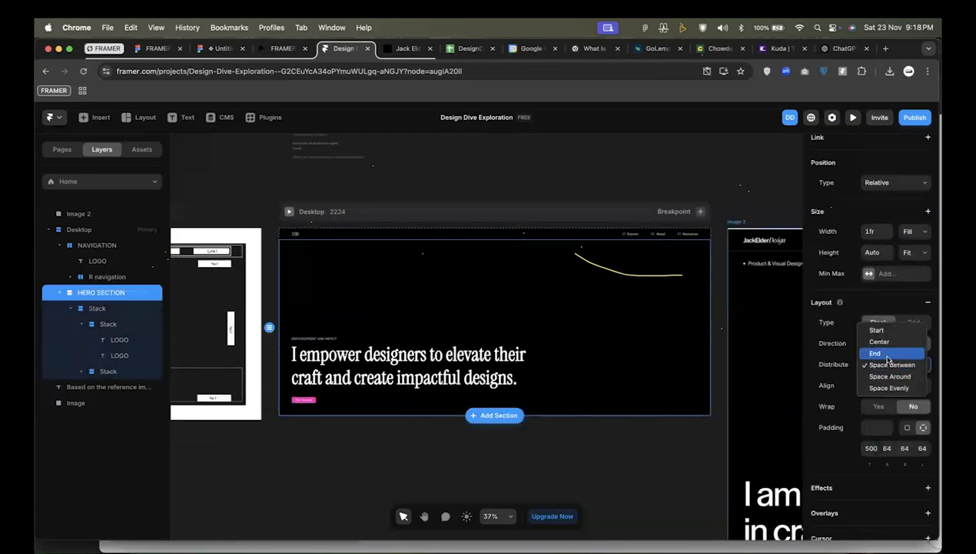
click(876, 353)
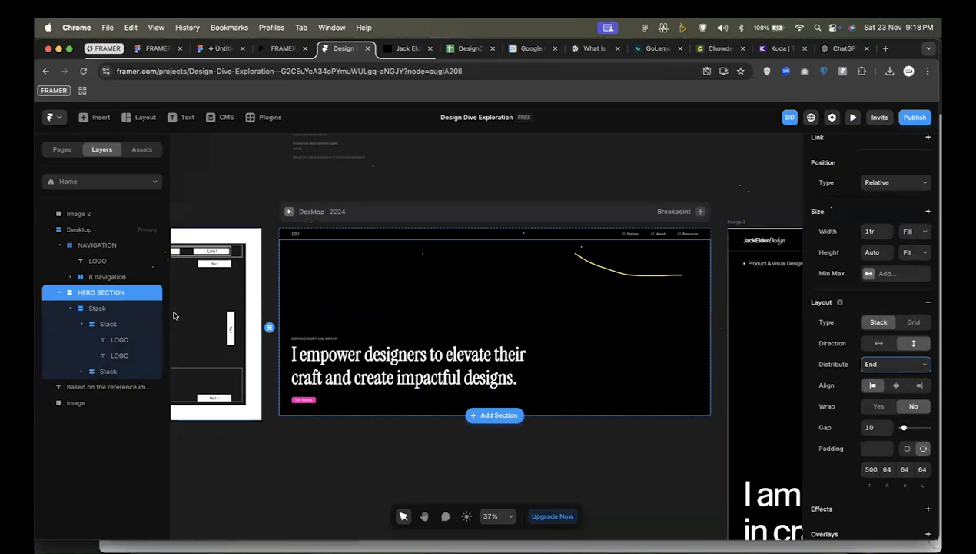
click(911, 368)
click(900, 344)
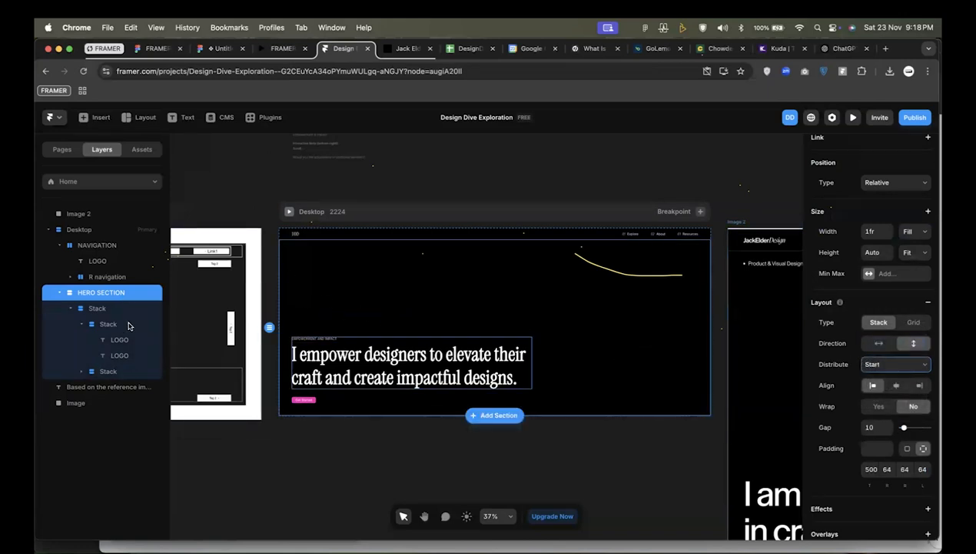
Collapse the nested stack in the layer tree and try other distributions on the HERO SECTION, including End, before returning it to Start.
click(71, 308)
click(96, 307)
click(96, 295)
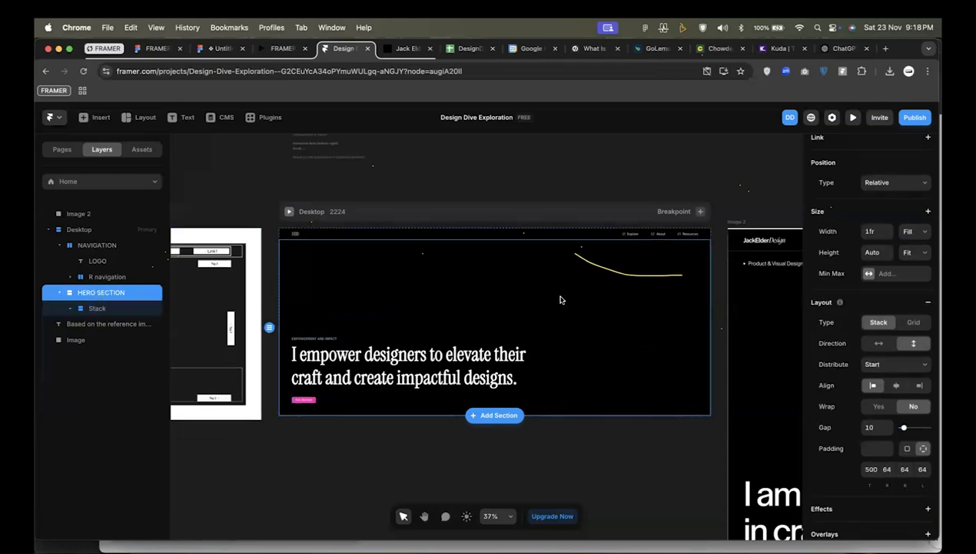
click(899, 364)
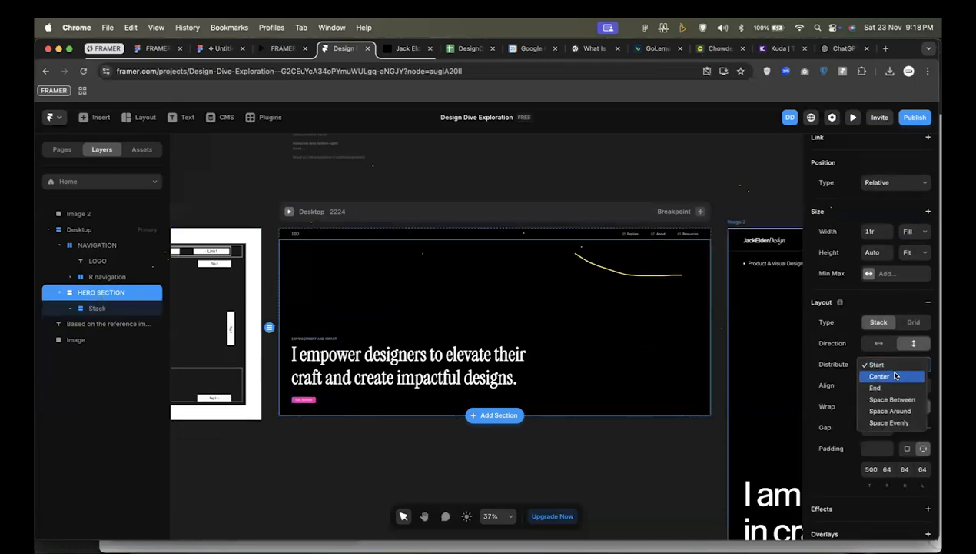
click(884, 376)
click(895, 365)
click(896, 377)
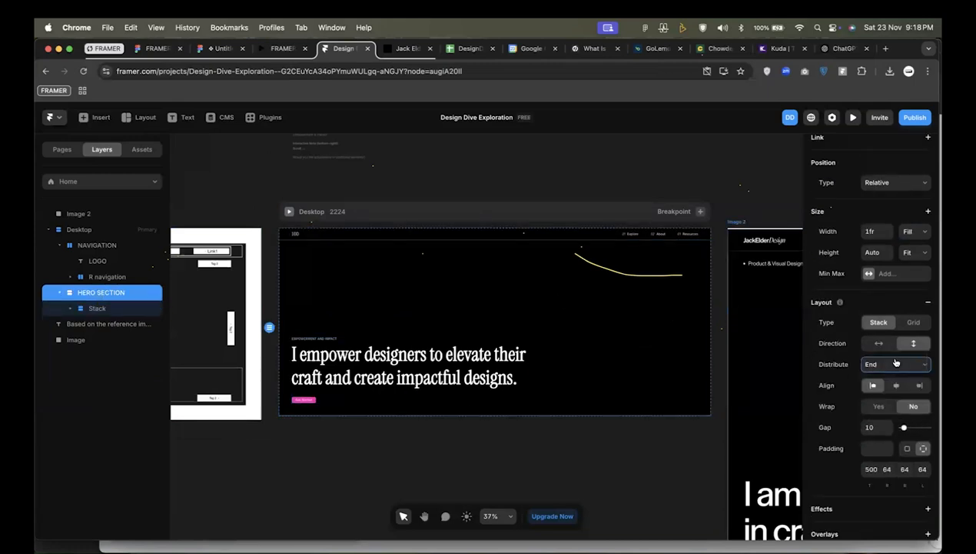
click(895, 363)
click(897, 342)
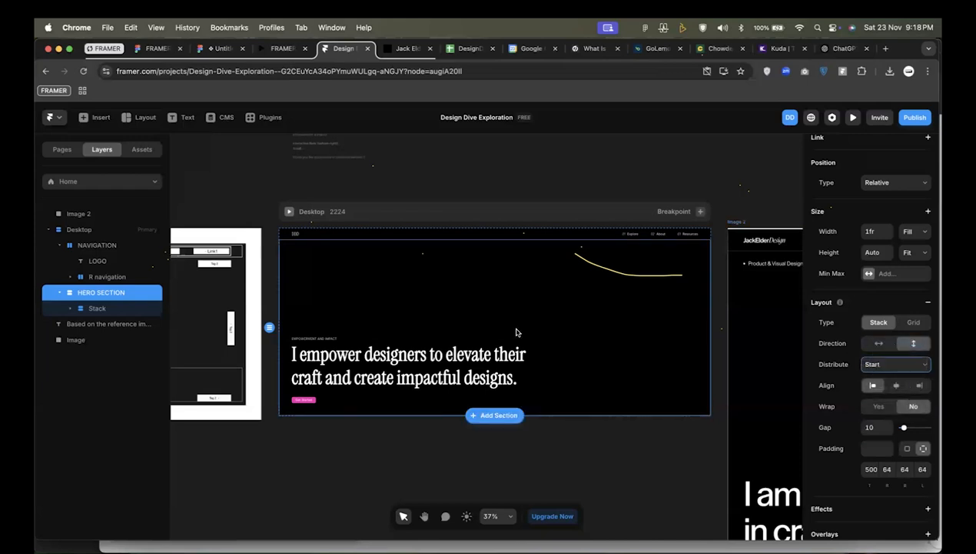
double_click(492, 345)
click(114, 295)
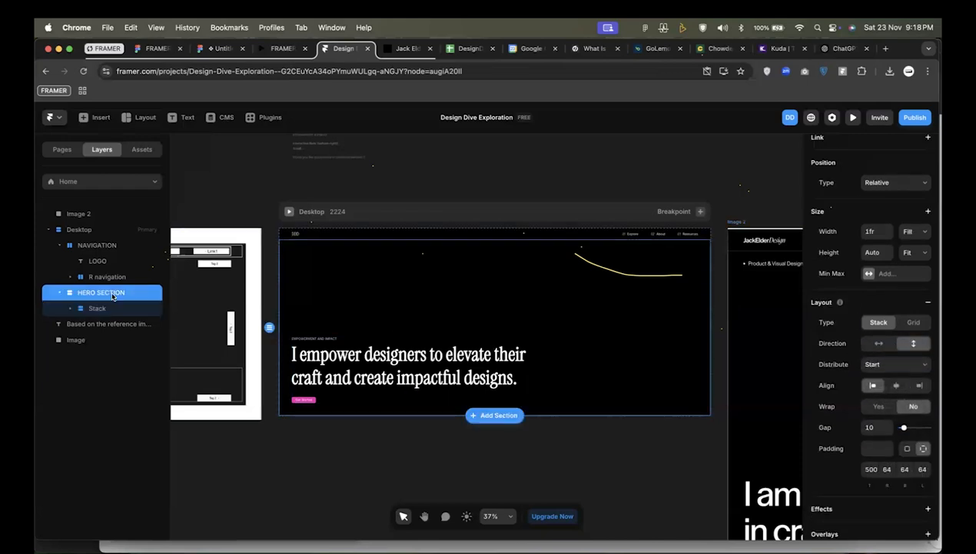
click(871, 470)
key(Return)
click(392, 431)
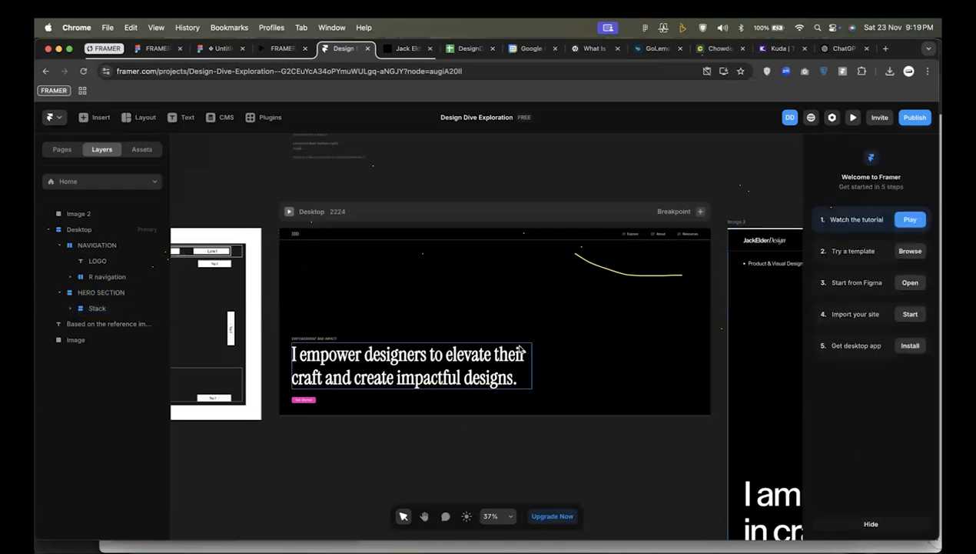
Compare the hero section's layout with the wireframe and the reference portfolio image on the canvas.
scroll(593, 392, up, 2)
scroll(593, 393, up, 1)
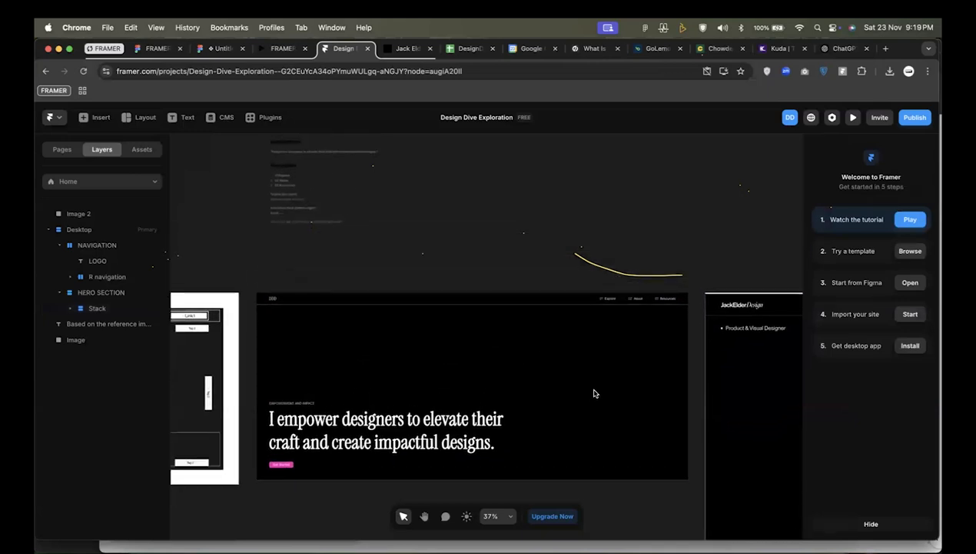
scroll(593, 393, left, 1)
scroll(324, 250, left, 2)
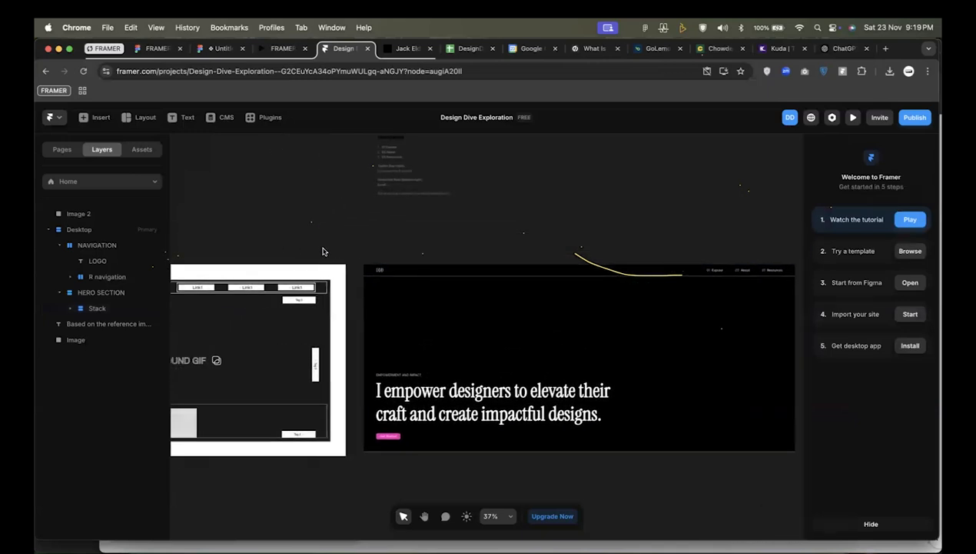
scroll(324, 251, down, 2)
scroll(324, 250, right, 2)
scroll(453, 284, right, 3)
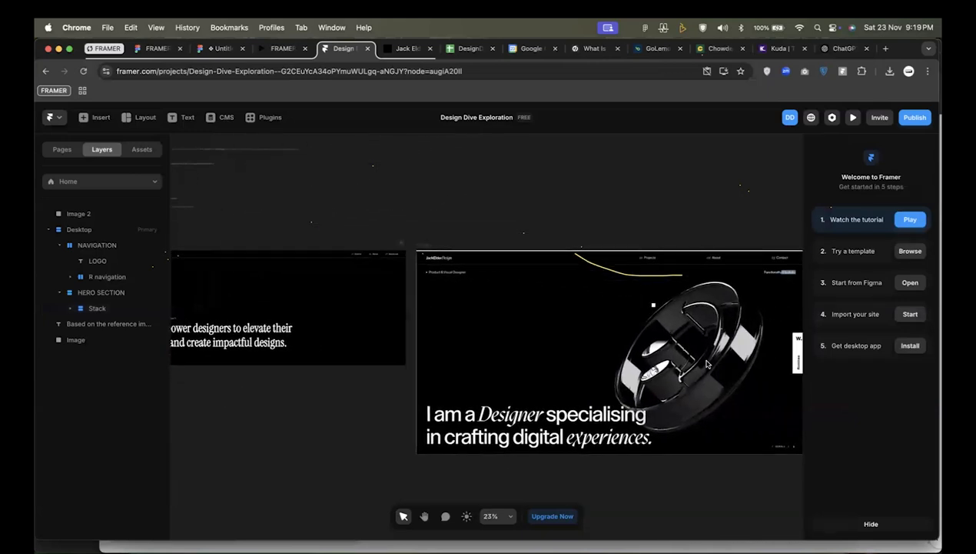
scroll(766, 353, down, 2)
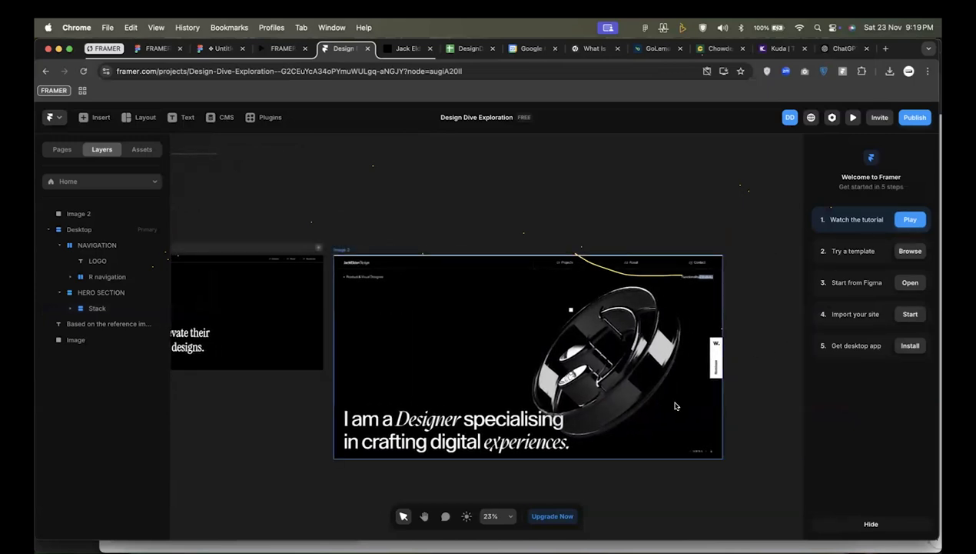
scroll(288, 345, left, 4)
scroll(288, 345, up, 1)
scroll(288, 344, up, 5)
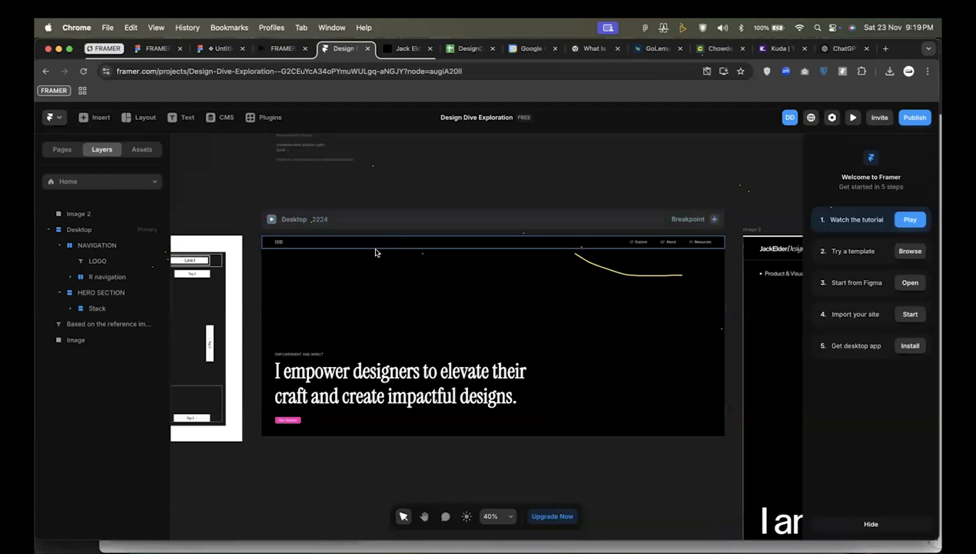
Publish the site and inspect the navigation and hero section in the Desktop preview.
click(916, 117)
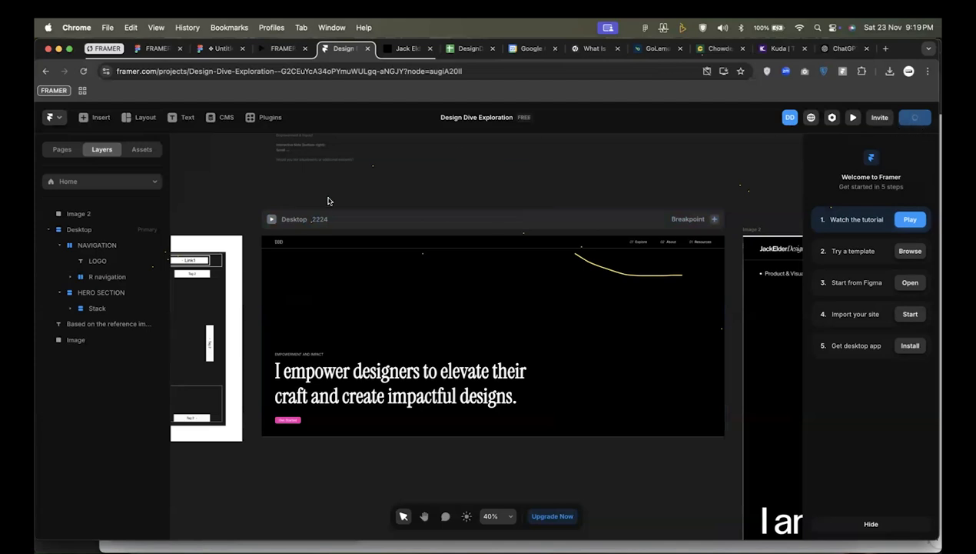
click(271, 221)
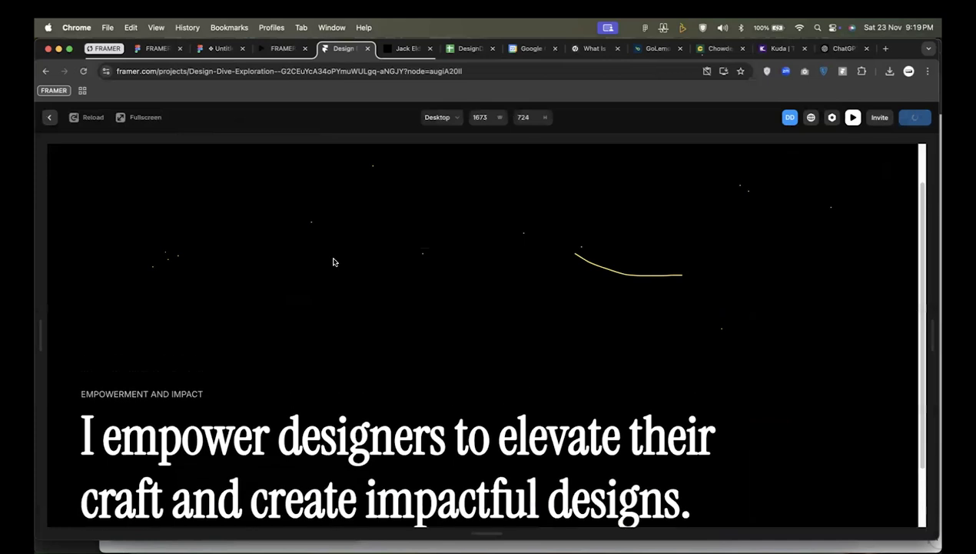
scroll(437, 276, down, 3)
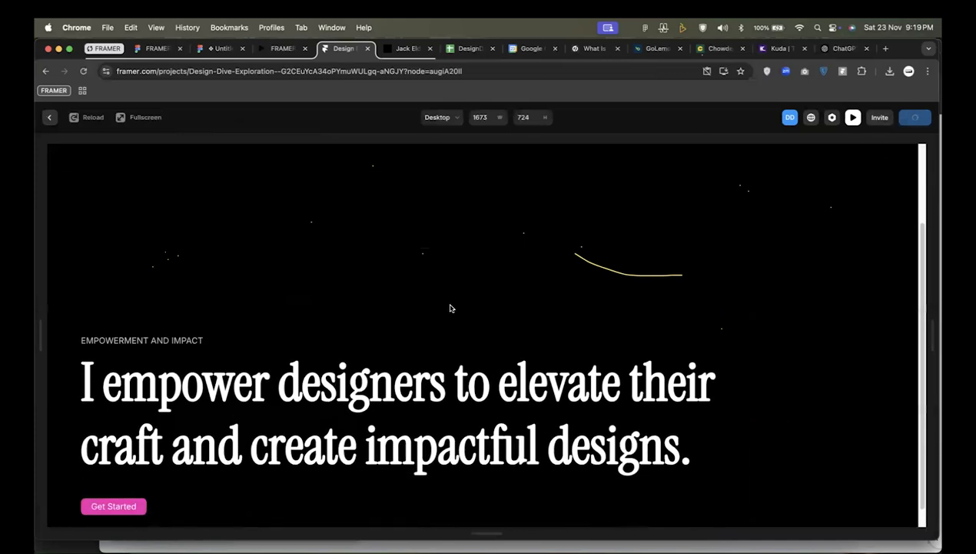
scroll(451, 308, up, 3)
scroll(452, 308, down, 3)
scroll(452, 308, up, 2)
scroll(451, 308, up, 2)
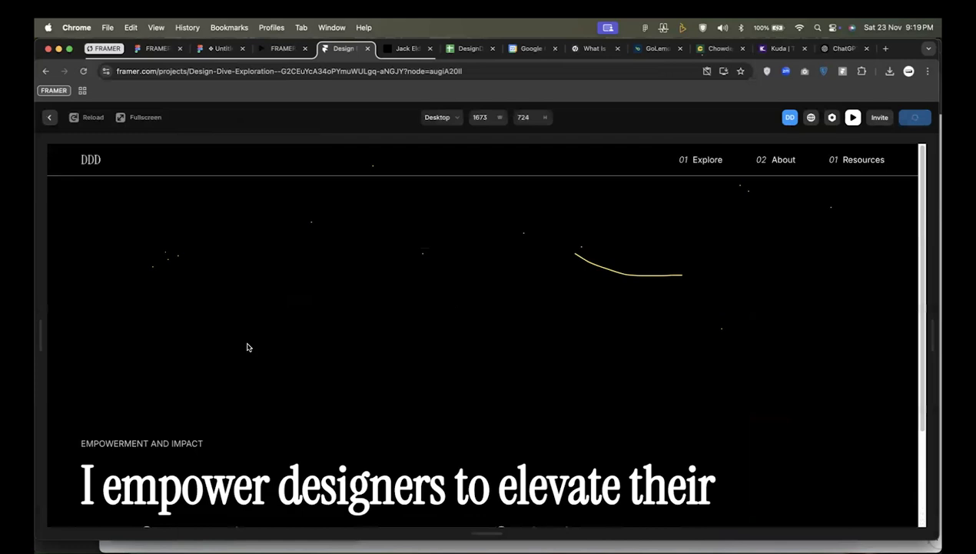
scroll(249, 345, down, 2)
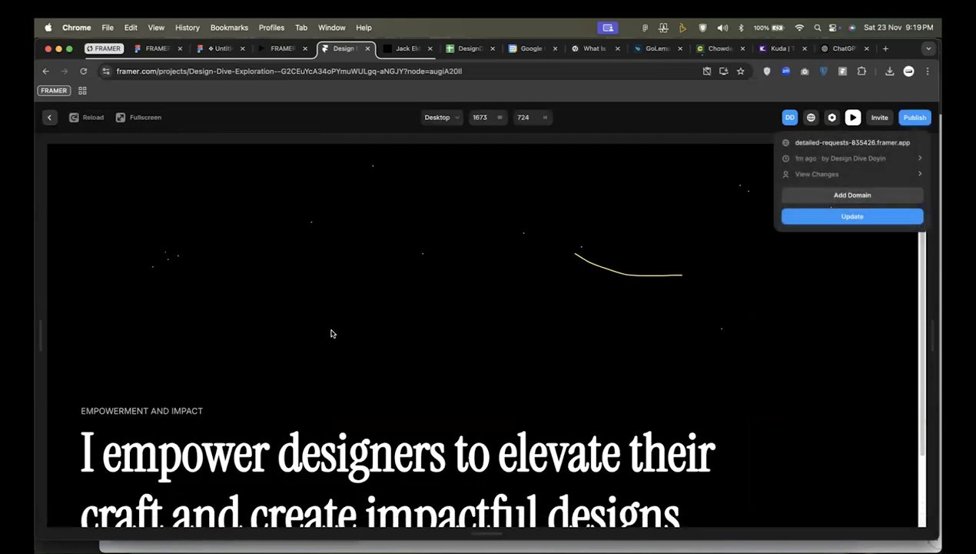
click(346, 267)
scroll(346, 268, down, 2)
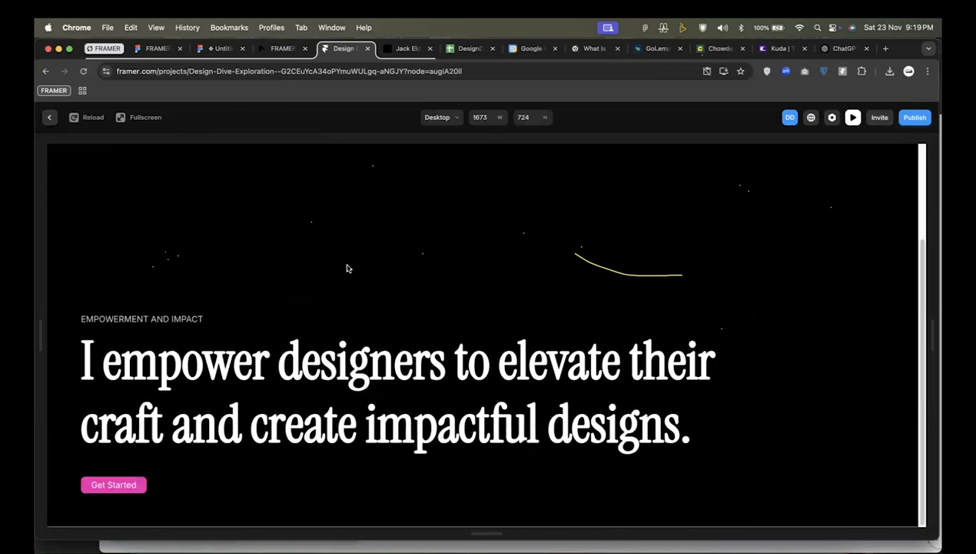
scroll(347, 268, up, 3)
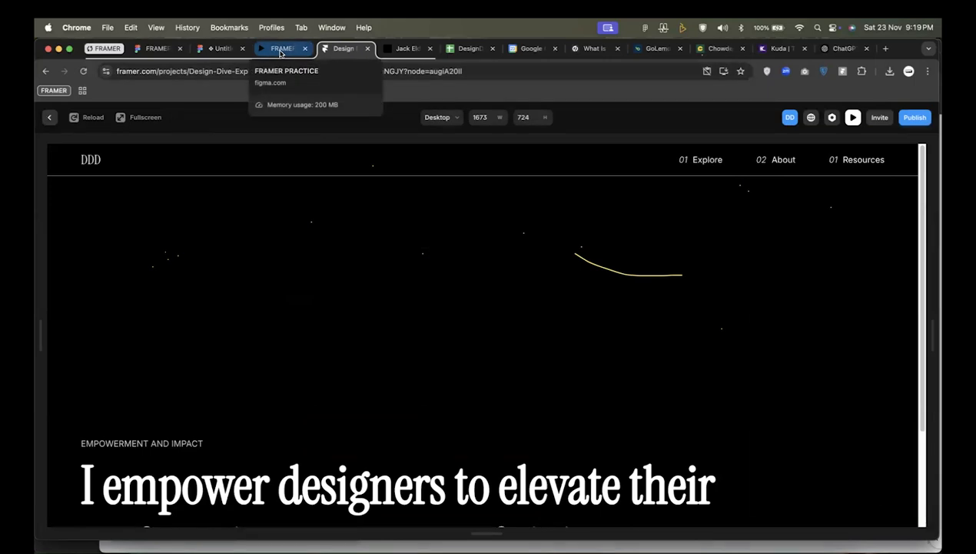
Leave the preview and set the HERO SECTION's top padding to 300.
click(49, 120)
click(370, 305)
click(870, 470)
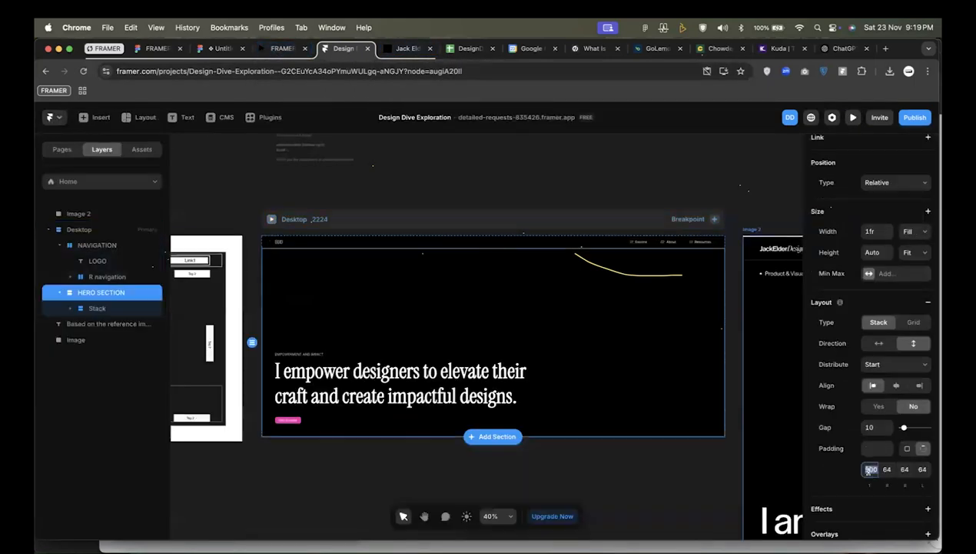
text(300)
key(Return)
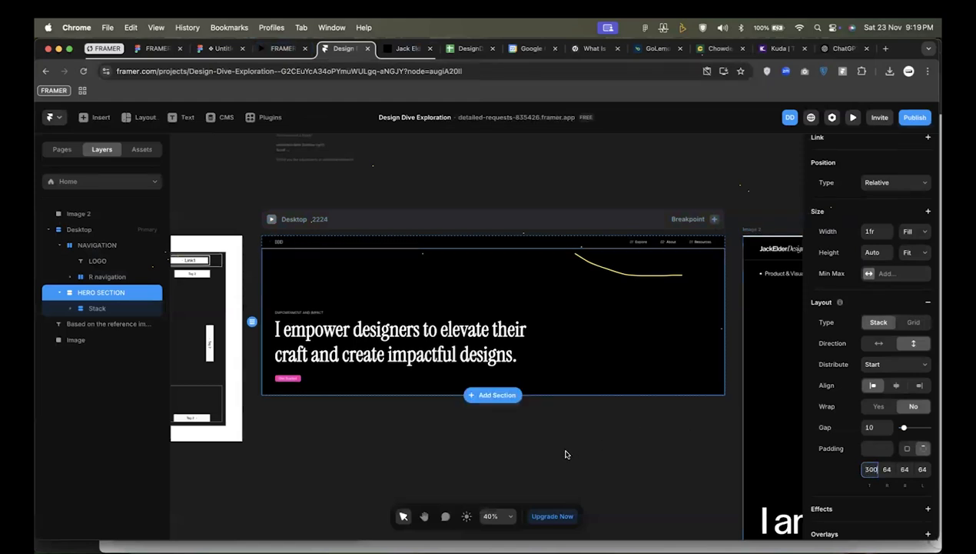
Preview the Desktop page again to check how the hero section fits with its reduced top padding.
click(272, 221)
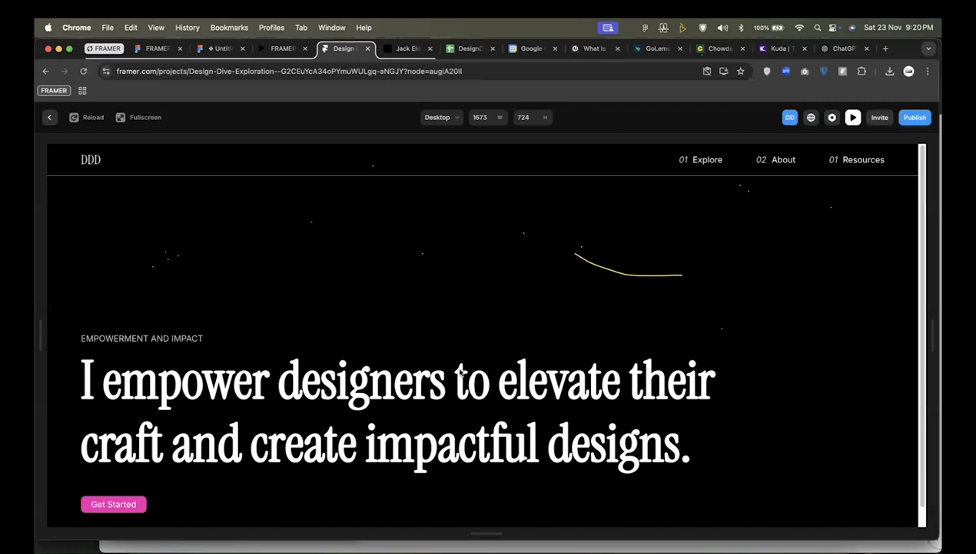
scroll(379, 357, down, 1)
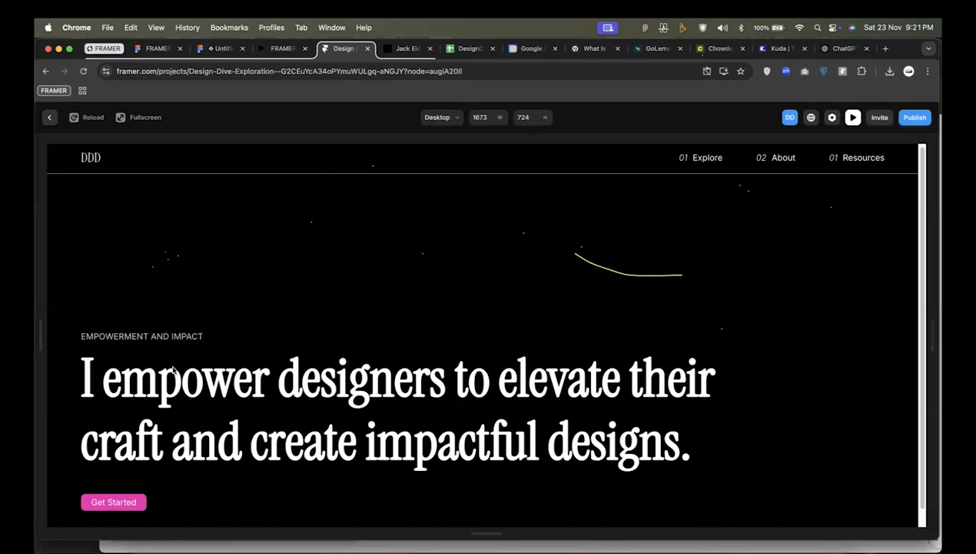
Switch to the FRAMER PRACTICE design file in Figma and compare the d1 portfolio reference with the d2 wireframe.
click(155, 49)
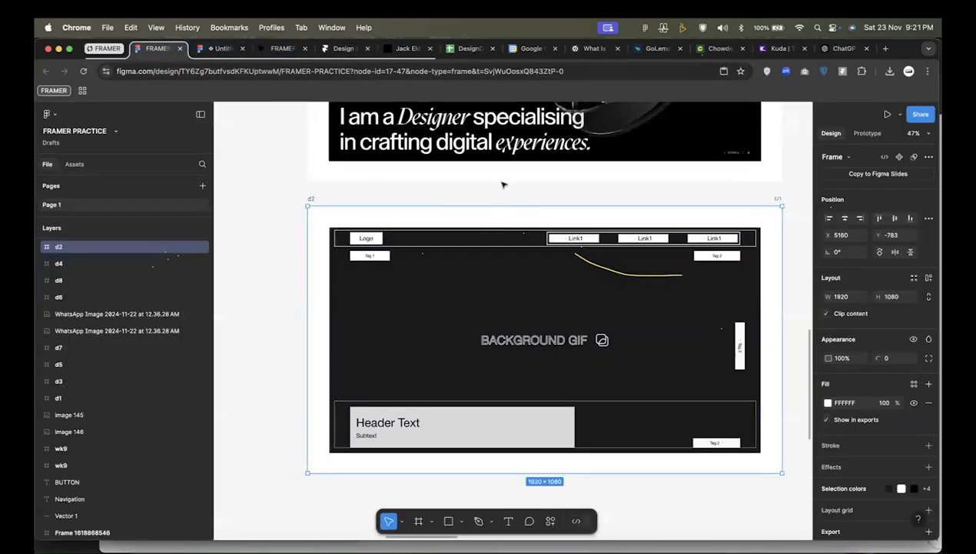
scroll(500, 178, up, 5)
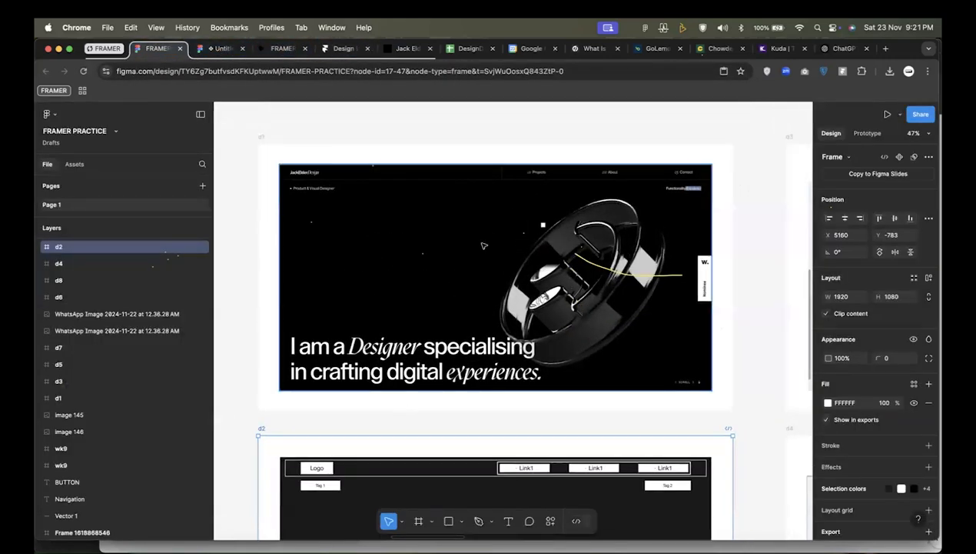
drag(456, 336, 449, 170)
drag(476, 218, 486, 163)
scroll(476, 277, down, 5)
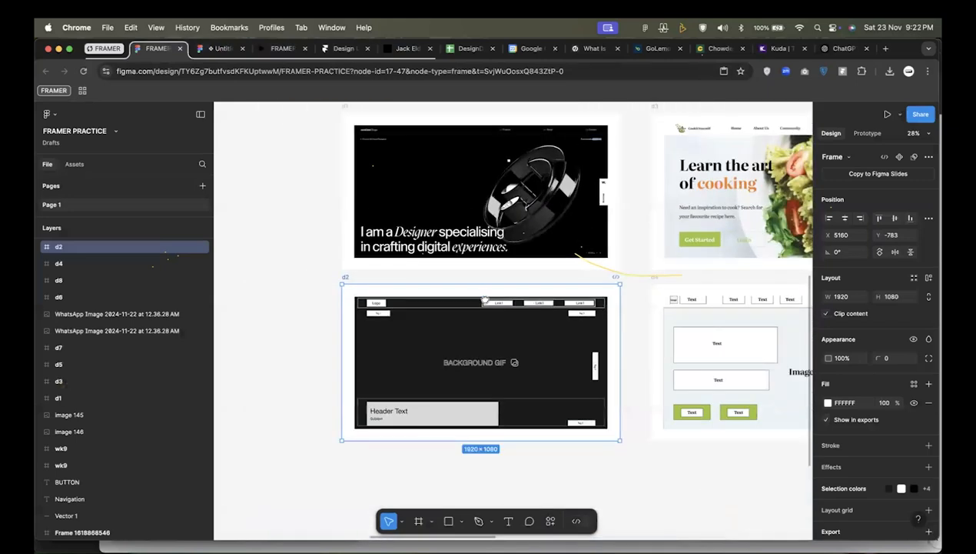
drag(480, 304, 419, 303)
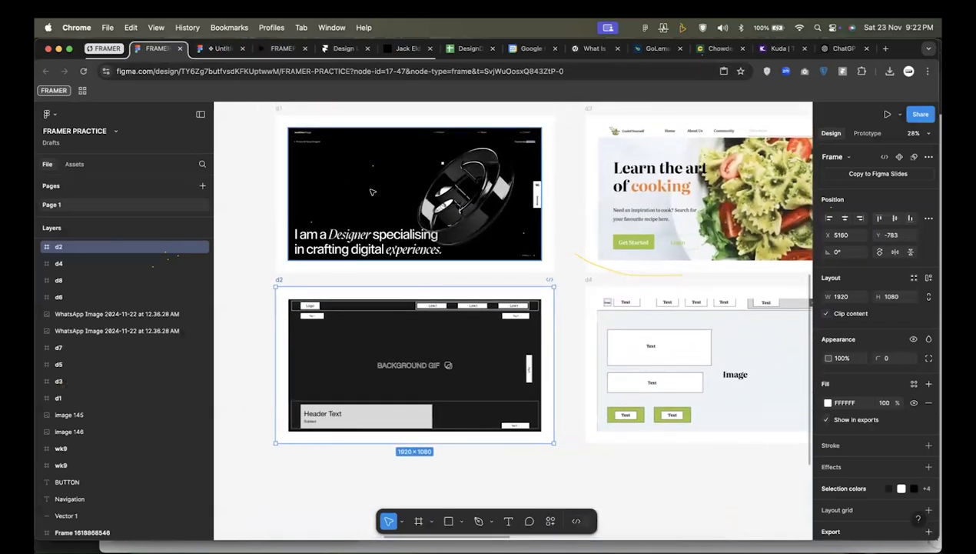
Return to the Framer preview, check how the full hero section fits the screen, and leave the preview.
click(282, 49)
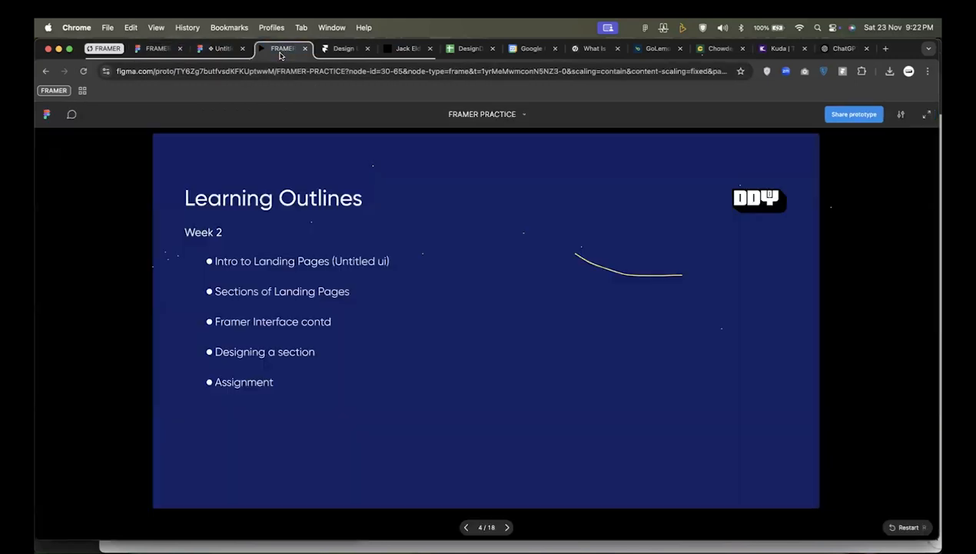
click(339, 50)
scroll(534, 235, down, 1)
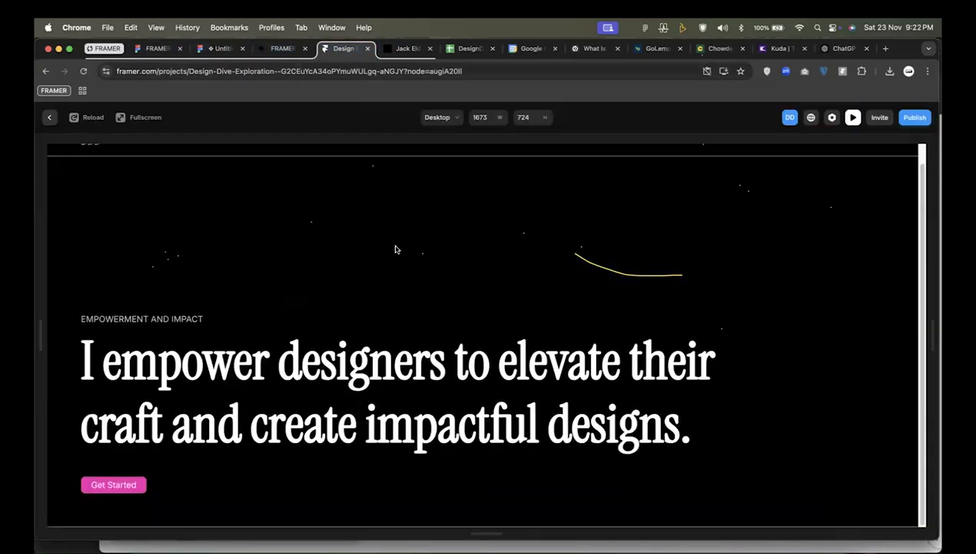
scroll(521, 283, up, 1)
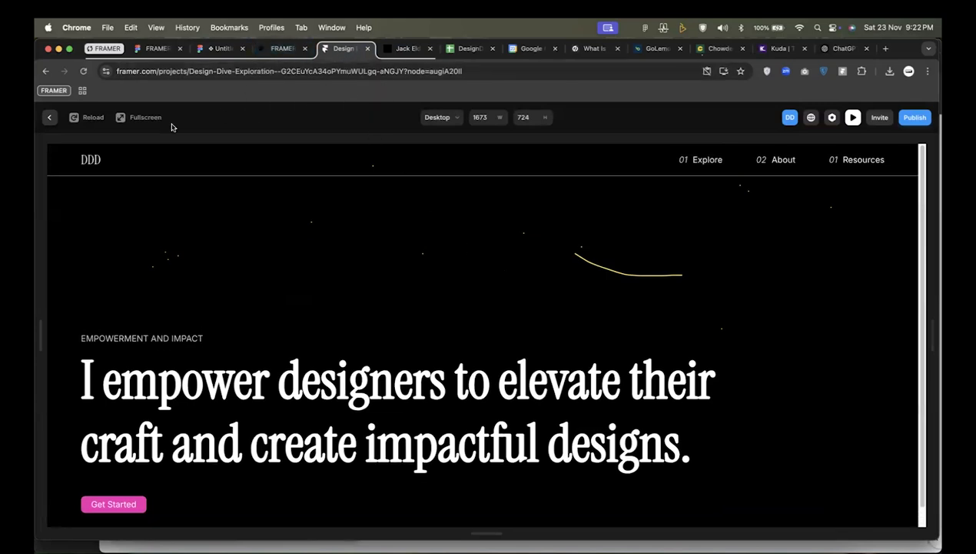
click(49, 118)
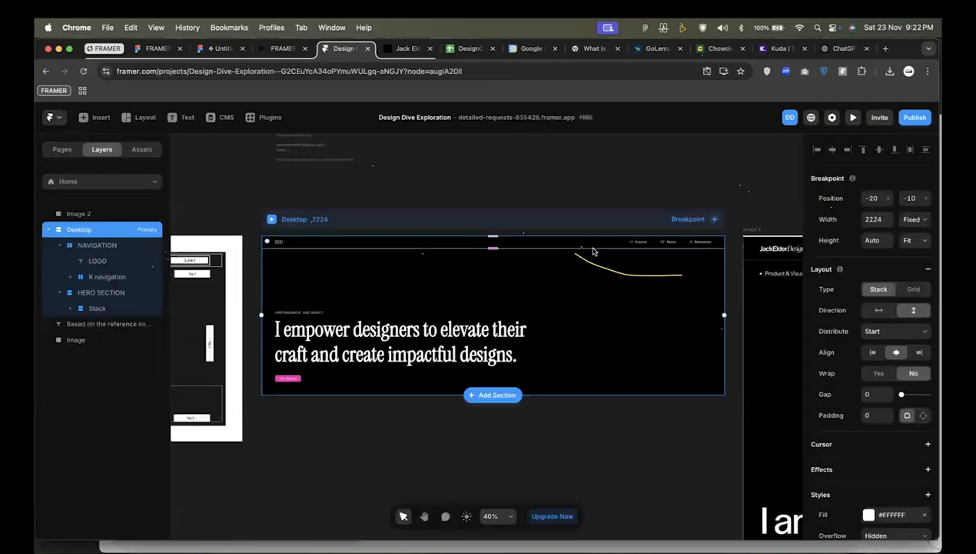
Examine the Desktop page's hero section and its navigation bar around the DDD logo on the canvas.
scroll(634, 427, up, 4)
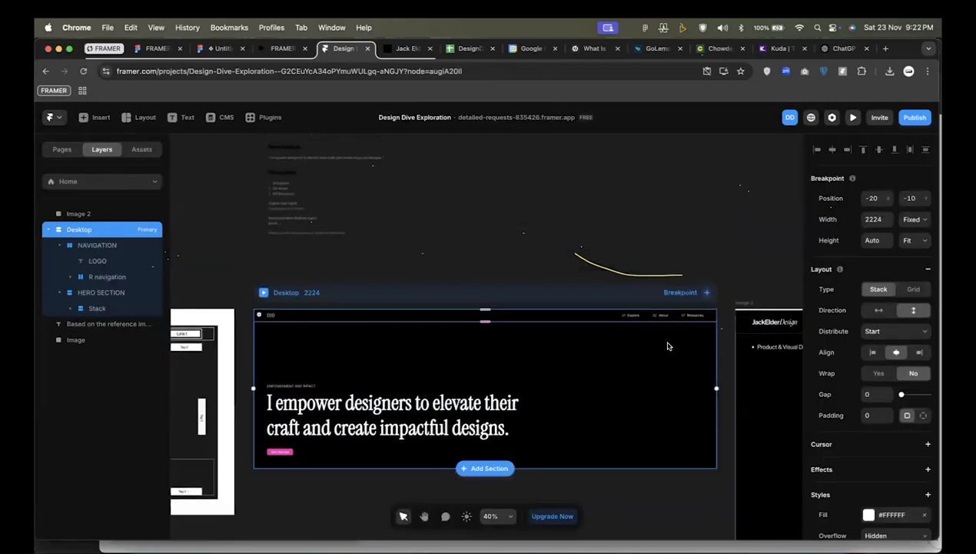
scroll(668, 338, down, 2)
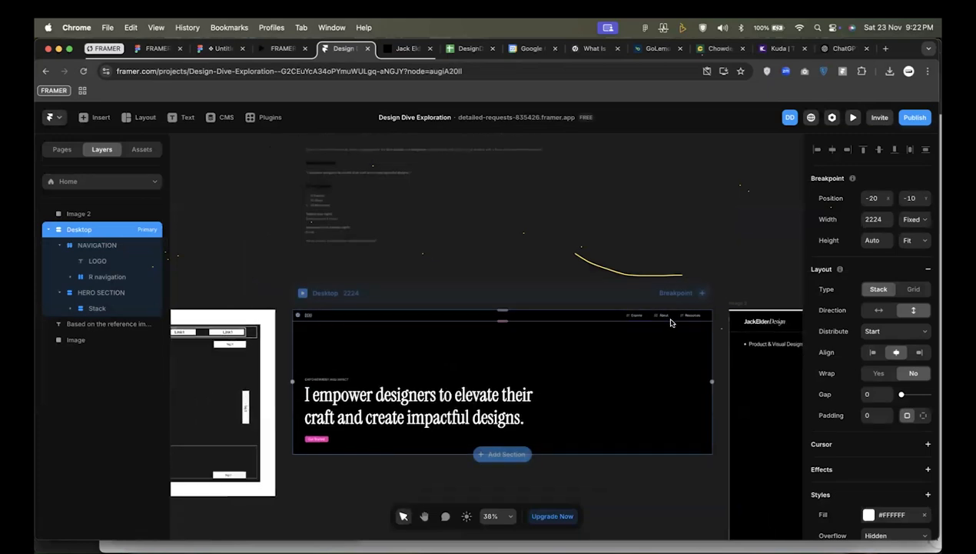
scroll(668, 323, down, 3)
scroll(669, 327, up, 2)
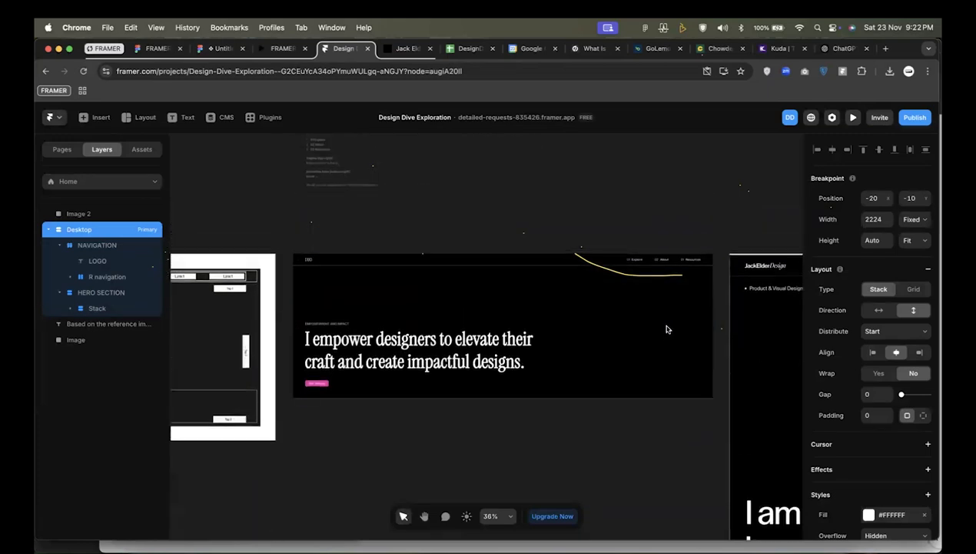
scroll(671, 386, up, 2)
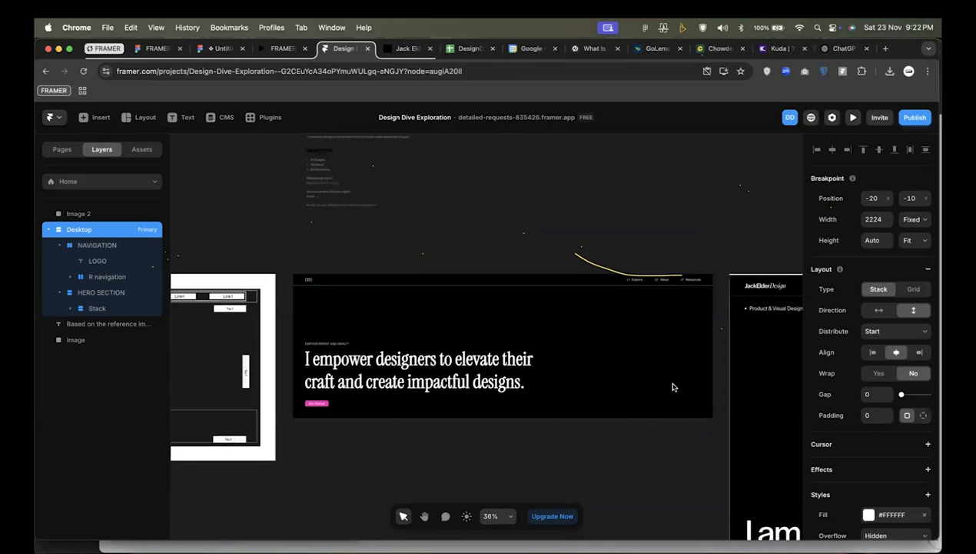
scroll(673, 388, up, 1)
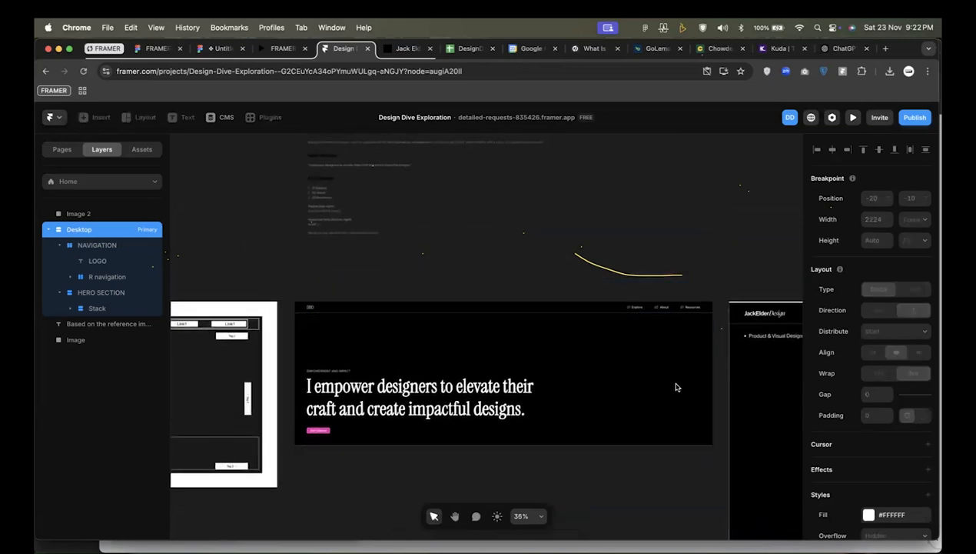
scroll(678, 387, up, 2)
scroll(355, 309, up, 1)
key(space)
drag(375, 298, 380, 343)
key(space)
drag(343, 271, 393, 247)
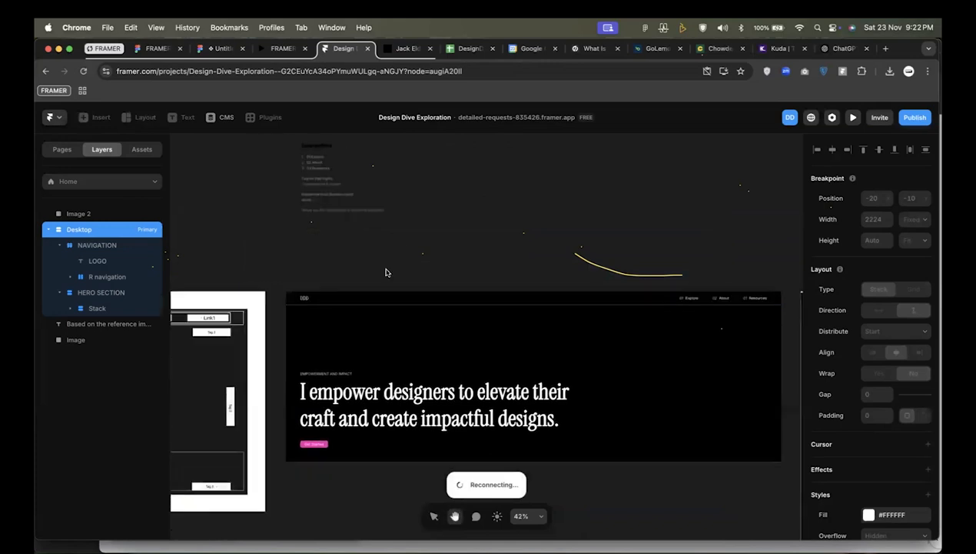
scroll(343, 352, down, 1)
scroll(342, 353, up, 3)
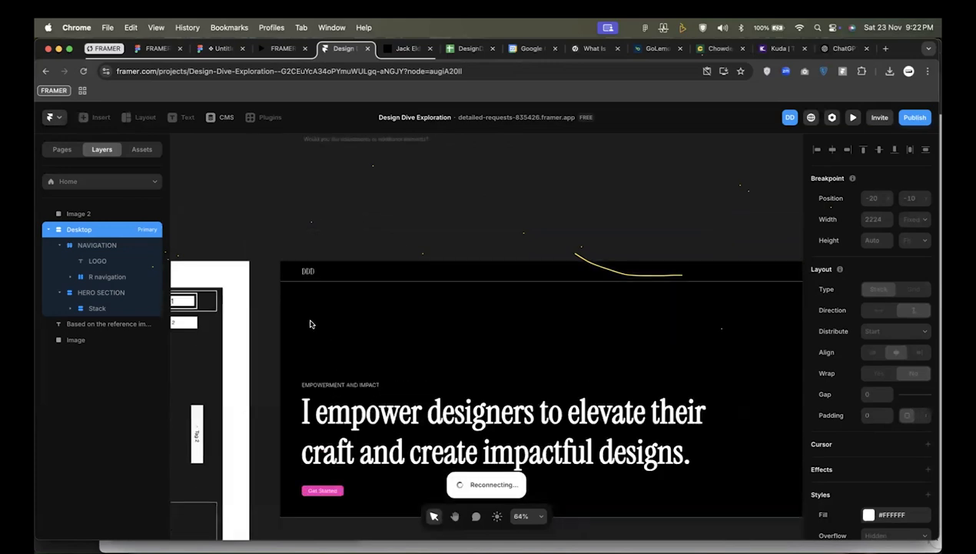
scroll(309, 323, up, 1)
scroll(309, 323, up, 2)
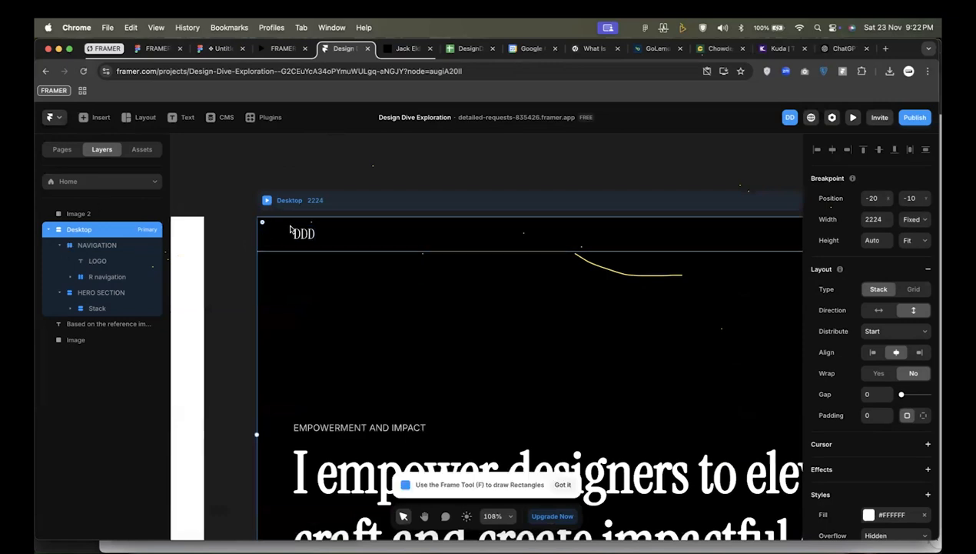
Try to draw a frame of about 128 by 46 over the logo in the navigation bar, and undo it.
click(297, 234)
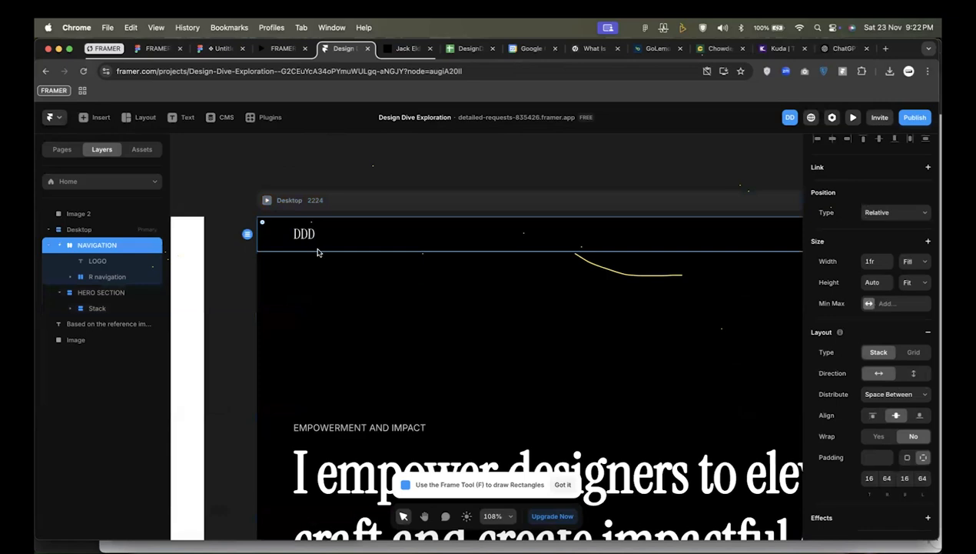
key(f)
drag(284, 232, 334, 266)
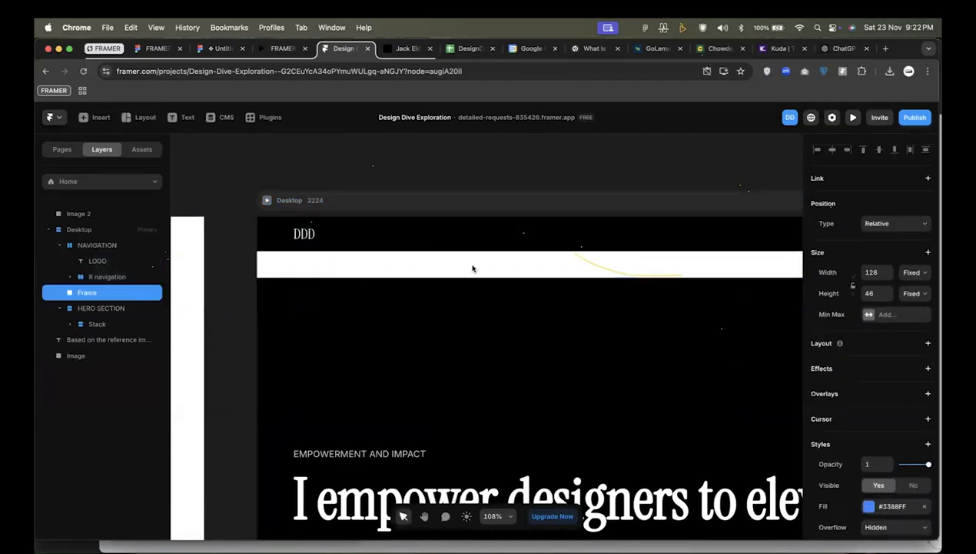
key(super+z)
Draw a frame about 43 by 24 inside NAVIGATION beside the LOGO text and move it ahead of the logo.
click(90, 266)
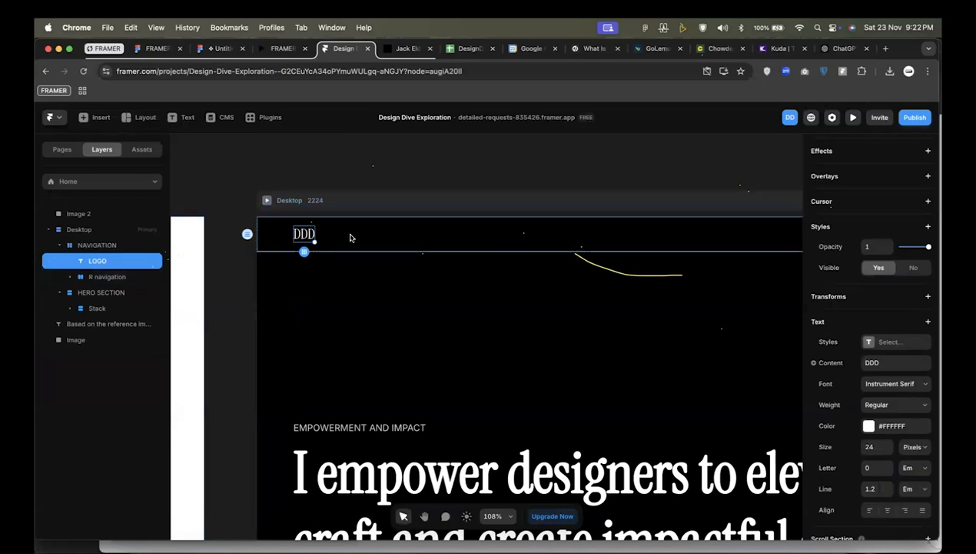
key(f)
drag(344, 228, 367, 244)
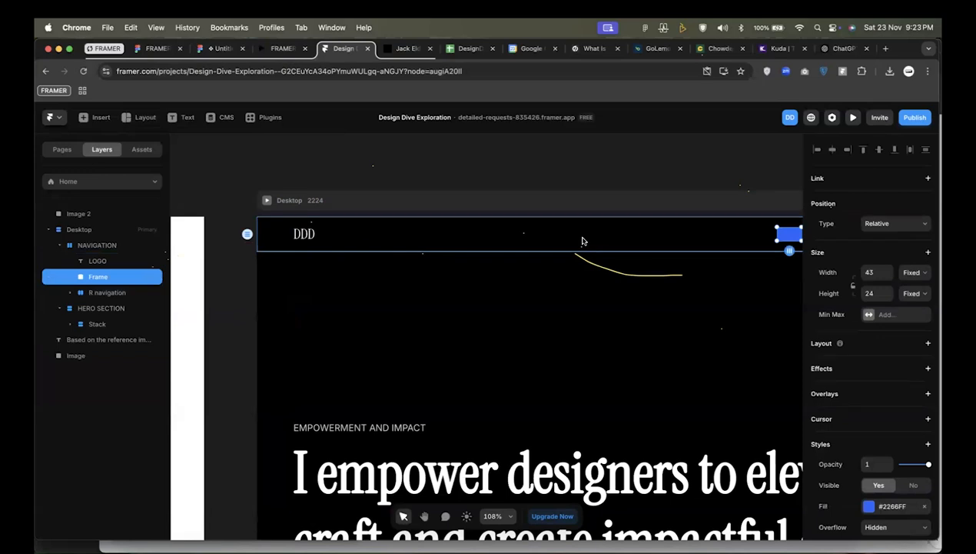
key(Left)
Group the new frame and the LOGO text into a horizontal stack and set the stack's width to Fit Content.
click(117, 277)
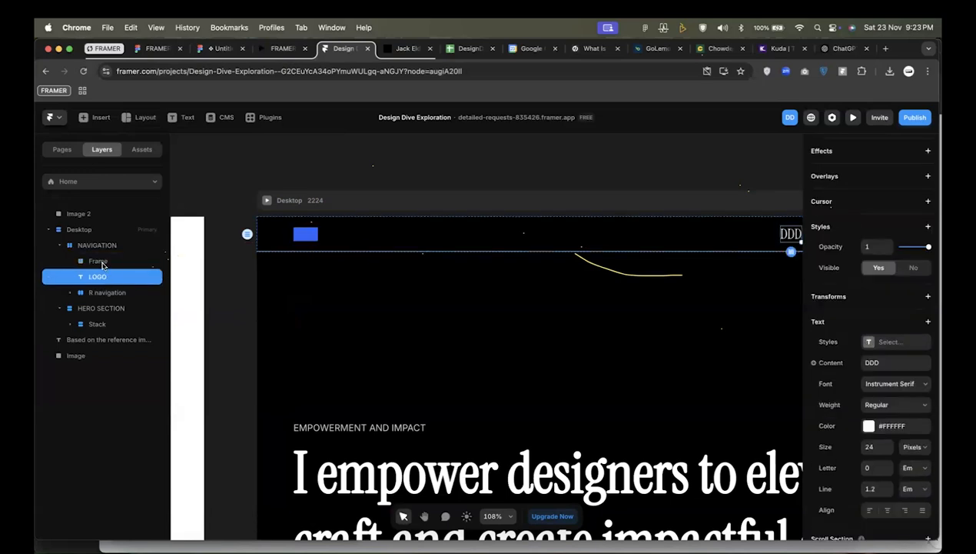
shift+click(102, 265)
key(alt)
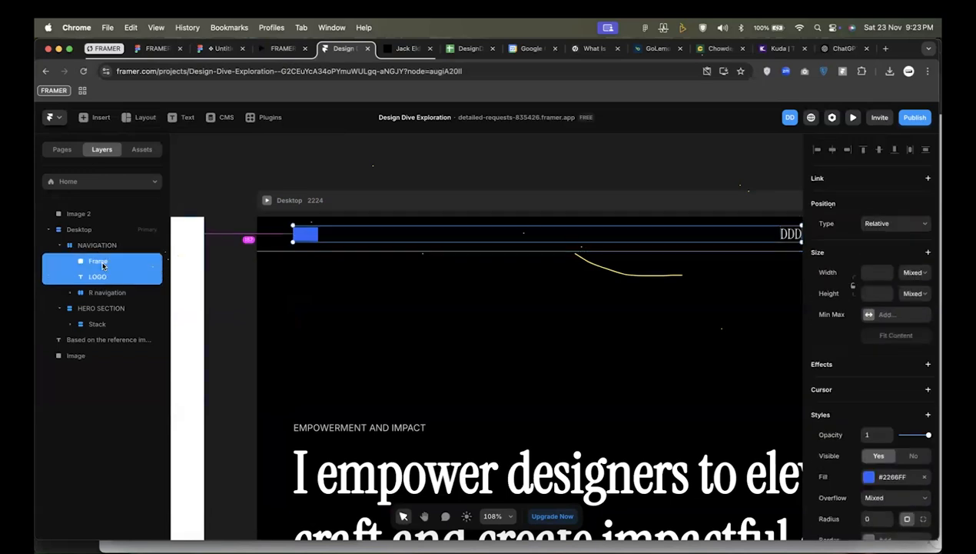
scroll(859, 476, down, 4)
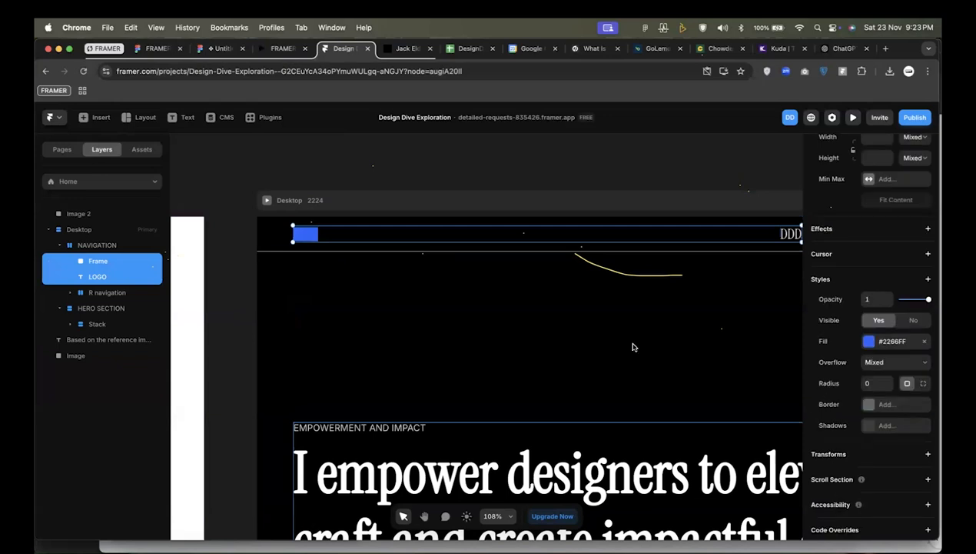
scroll(632, 347, right, 2)
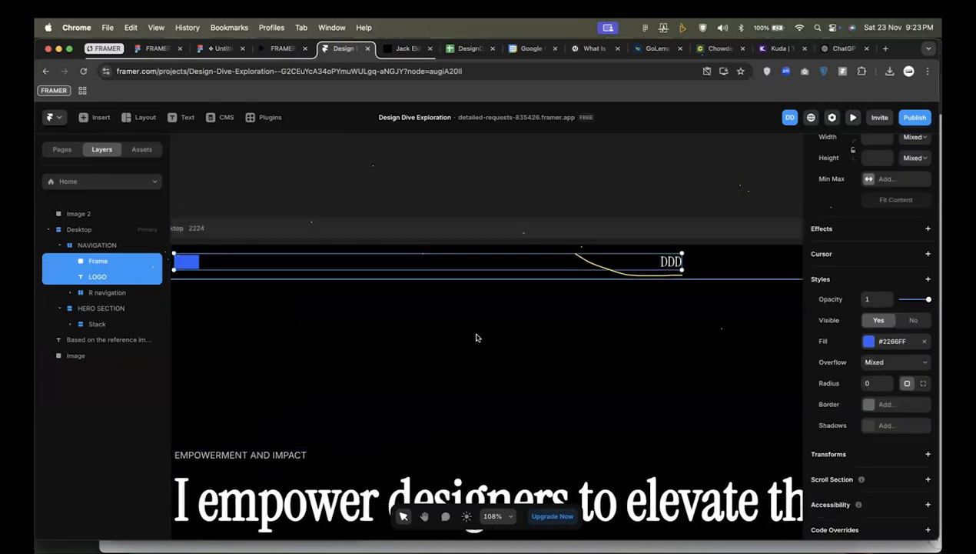
key(shift+a)
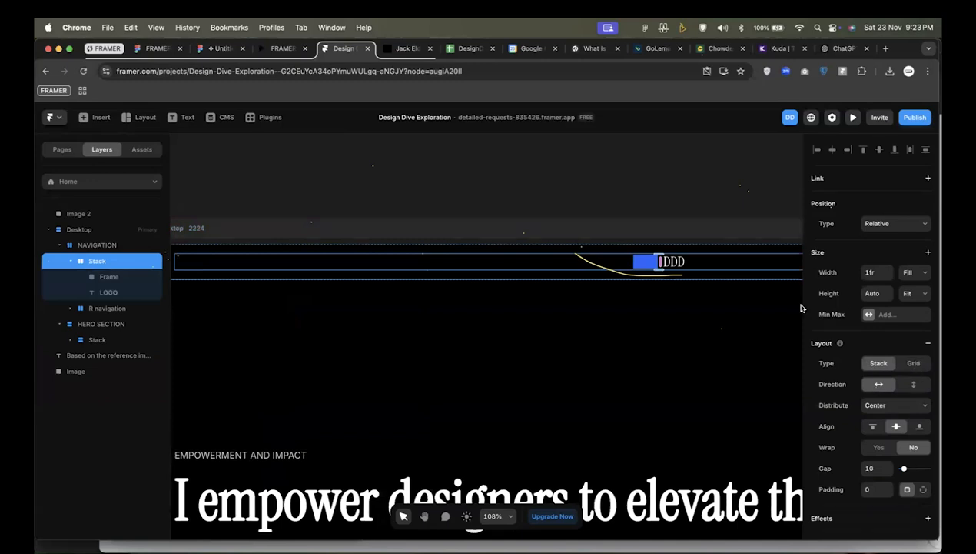
click(914, 273)
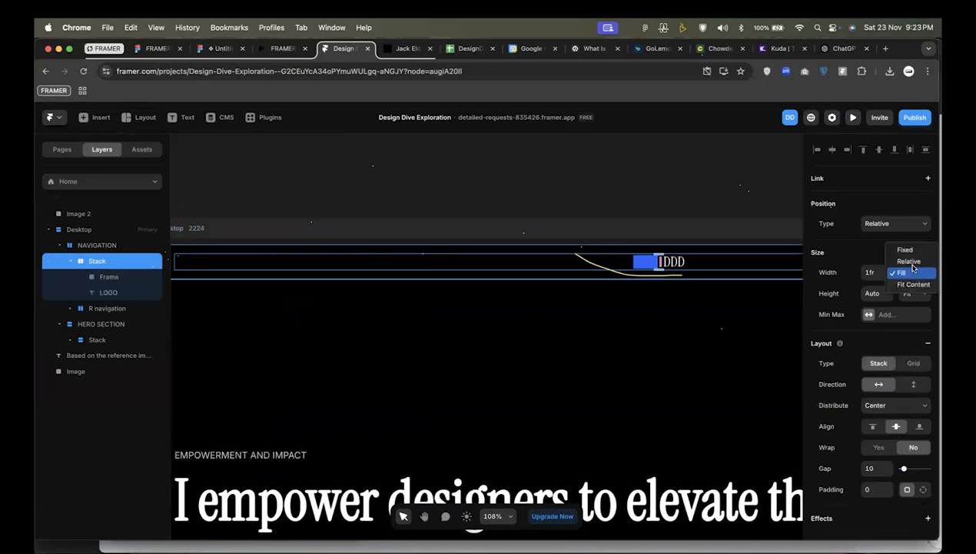
click(911, 283)
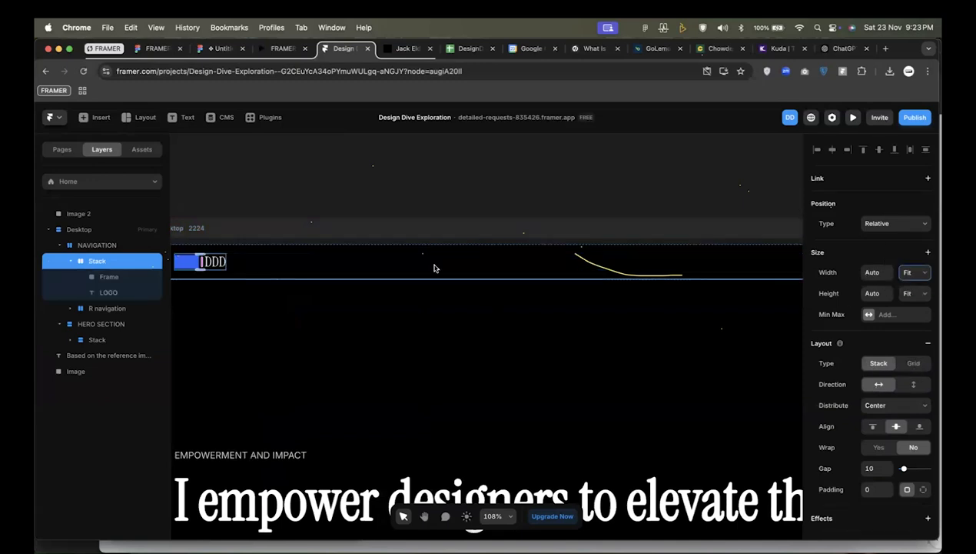
Fill the frame beside the DDD logo with the uploaded image file image 2.png.
scroll(434, 268, up, 5)
click(446, 278)
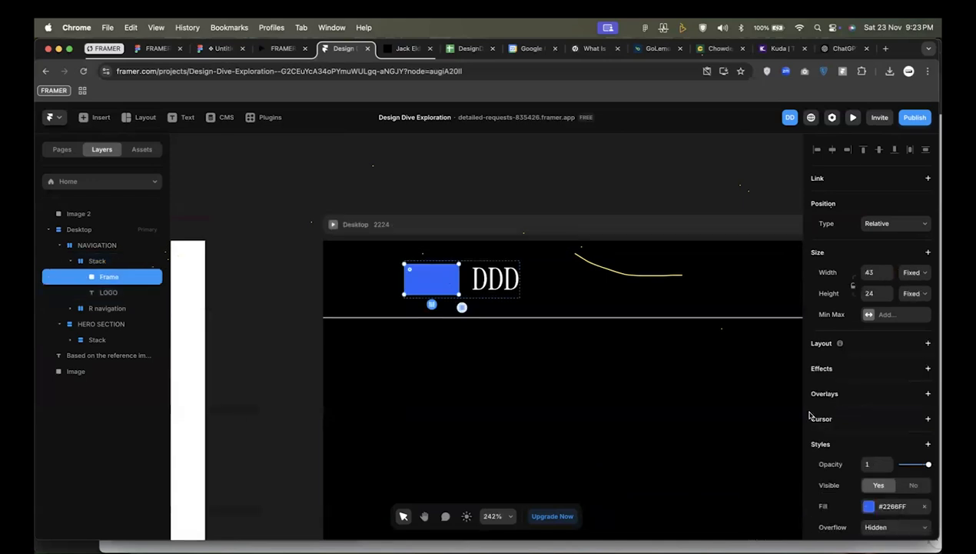
scroll(871, 364, down, 5)
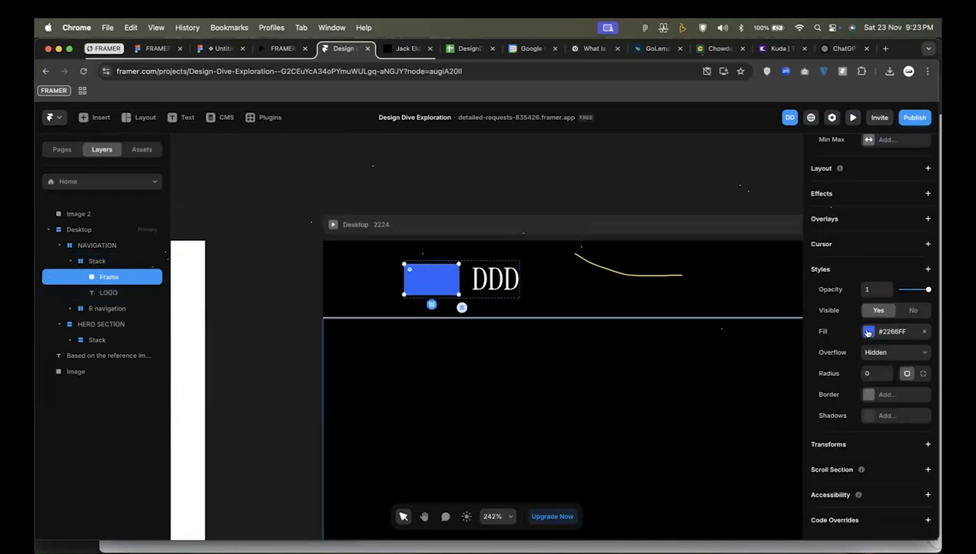
click(868, 331)
click(772, 342)
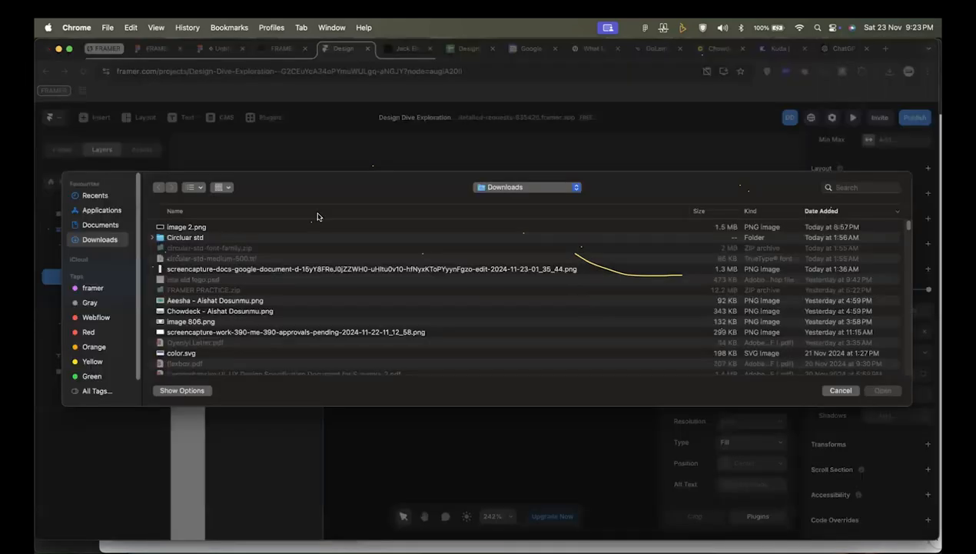
click(194, 226)
click(884, 391)
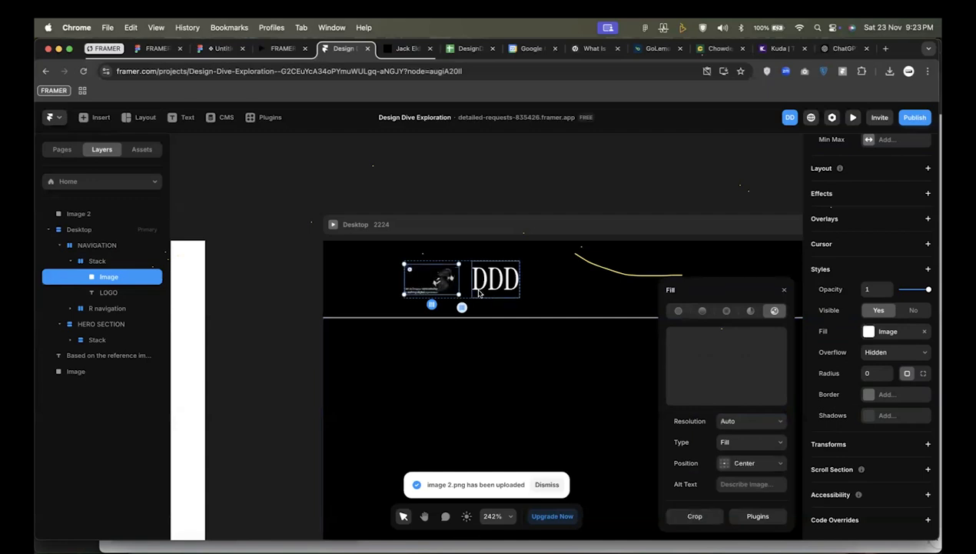
Check the image beside the DDD logo up close and change its fill to a linear gradient.
scroll(420, 289, up, 5)
scroll(419, 290, up, 8)
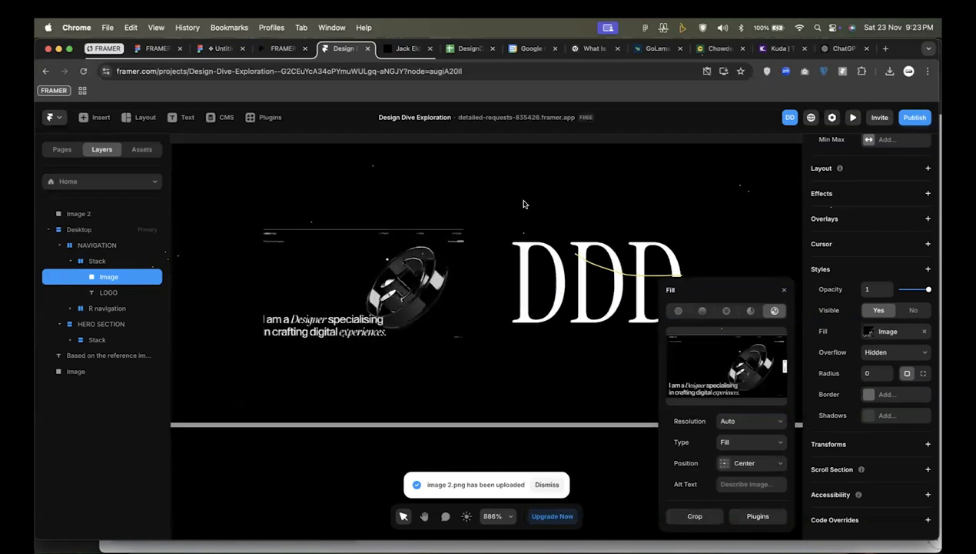
click(561, 312)
click(474, 266)
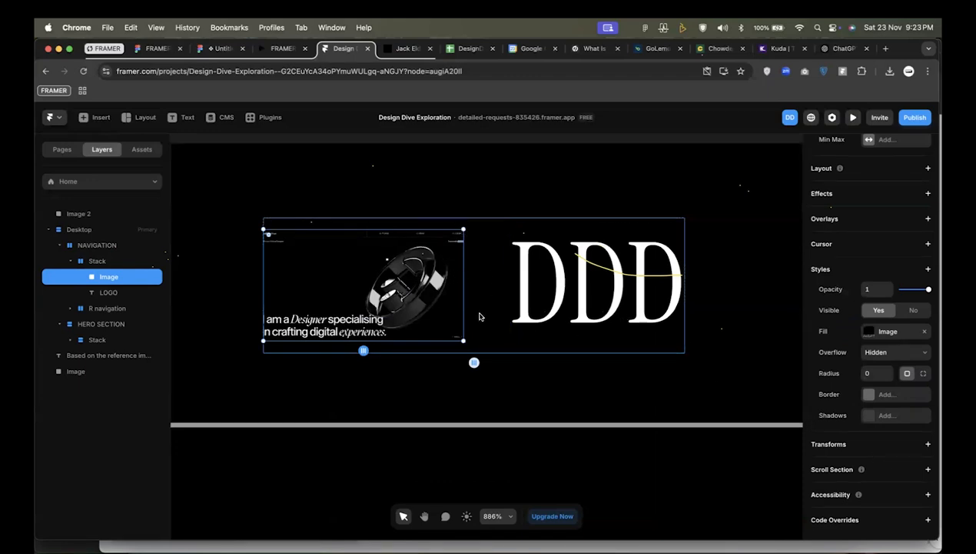
click(875, 339)
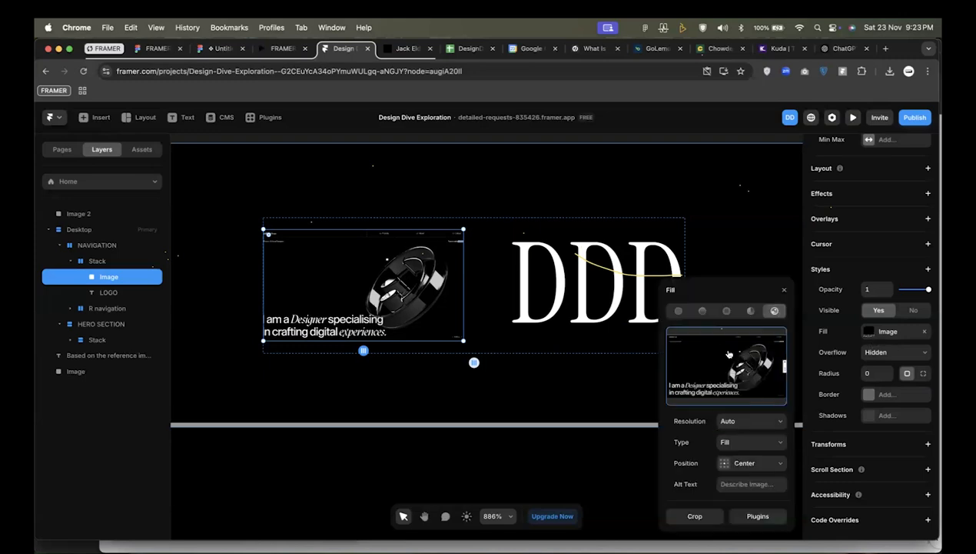
click(702, 311)
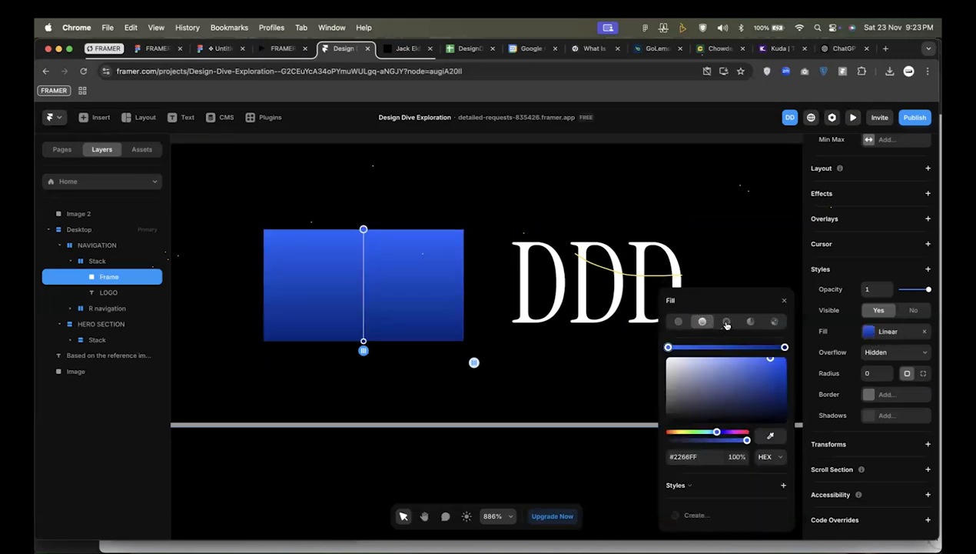
Try radial, conic and solid colour fills on the frame beside the DDD logo and return it to the image fill.
click(726, 322)
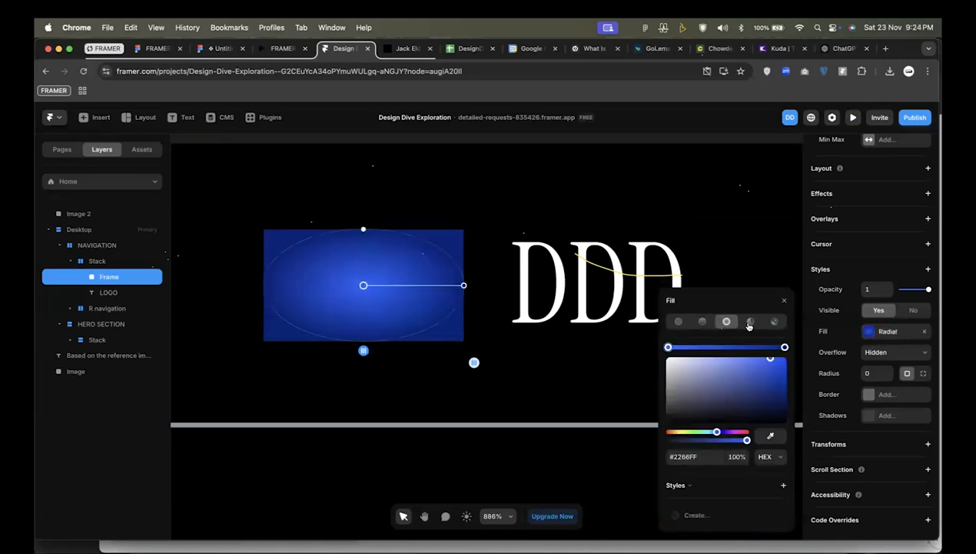
click(751, 321)
click(774, 321)
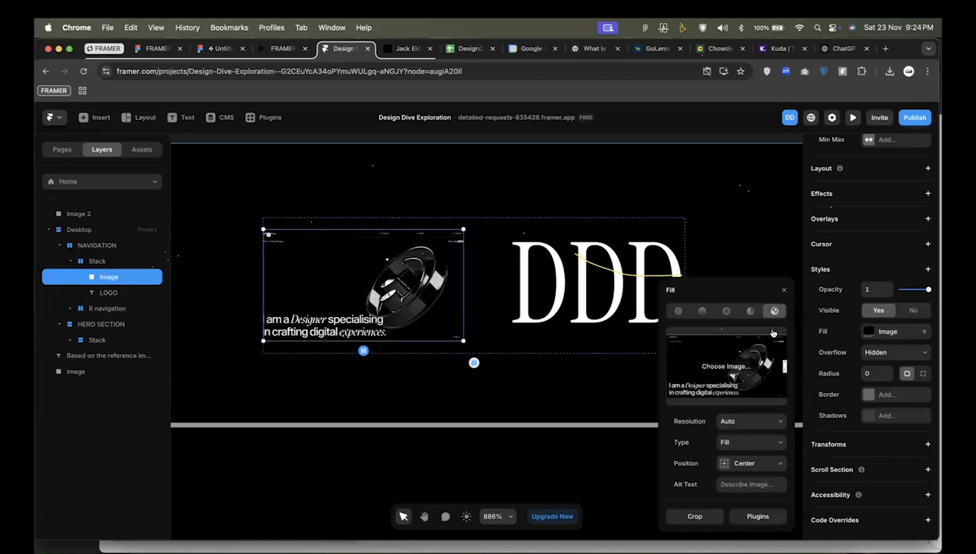
click(678, 310)
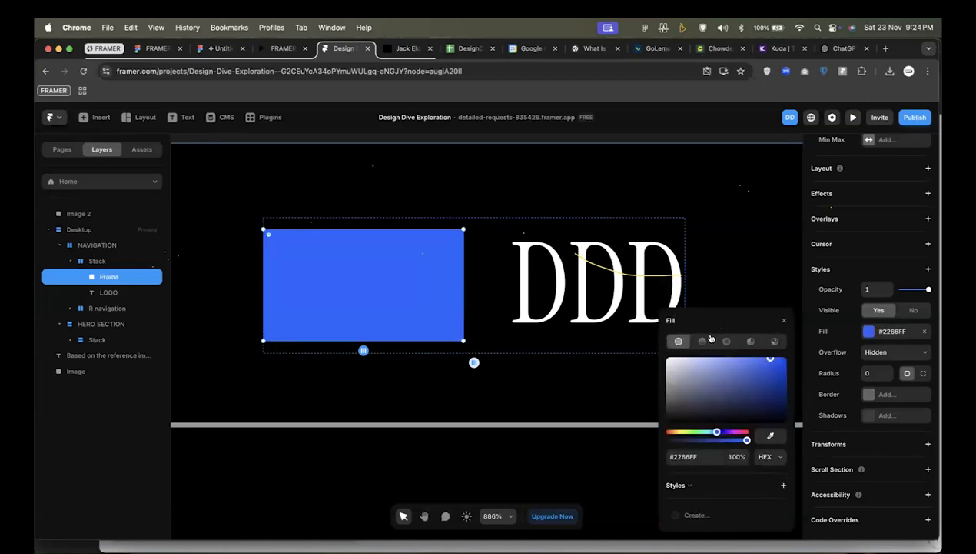
click(775, 341)
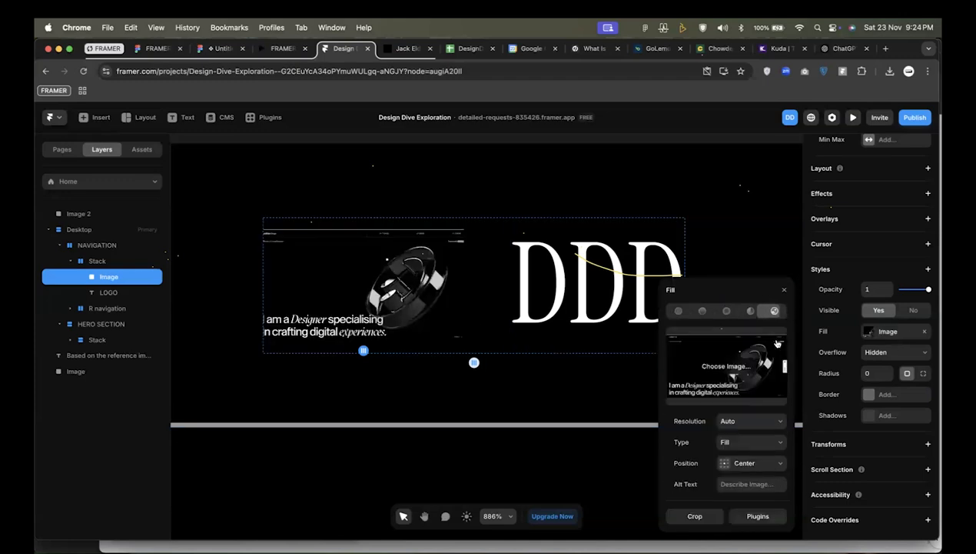
scroll(552, 267, down, 5)
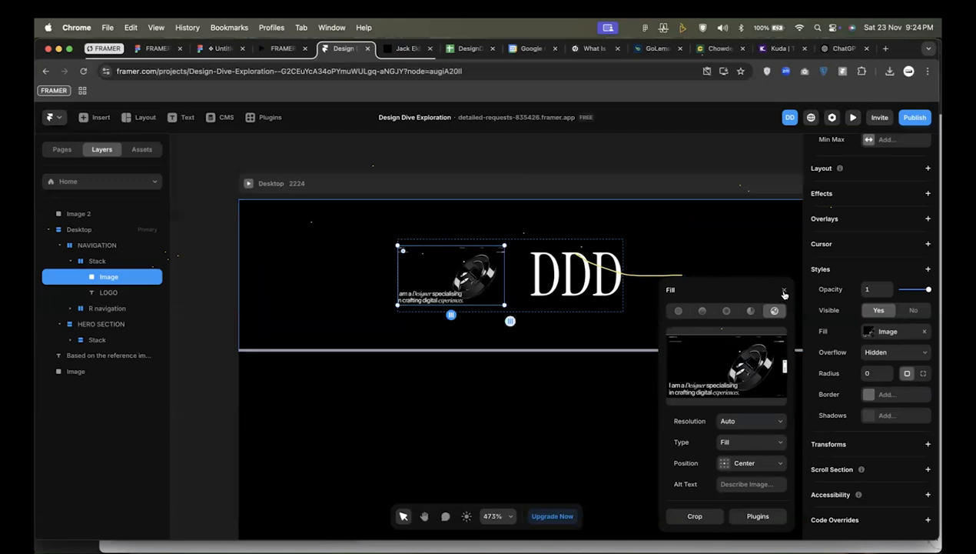
click(784, 293)
Delete the image frame beside the DDD logo from the stack in NAVIGATION.
scroll(594, 328, down, 5)
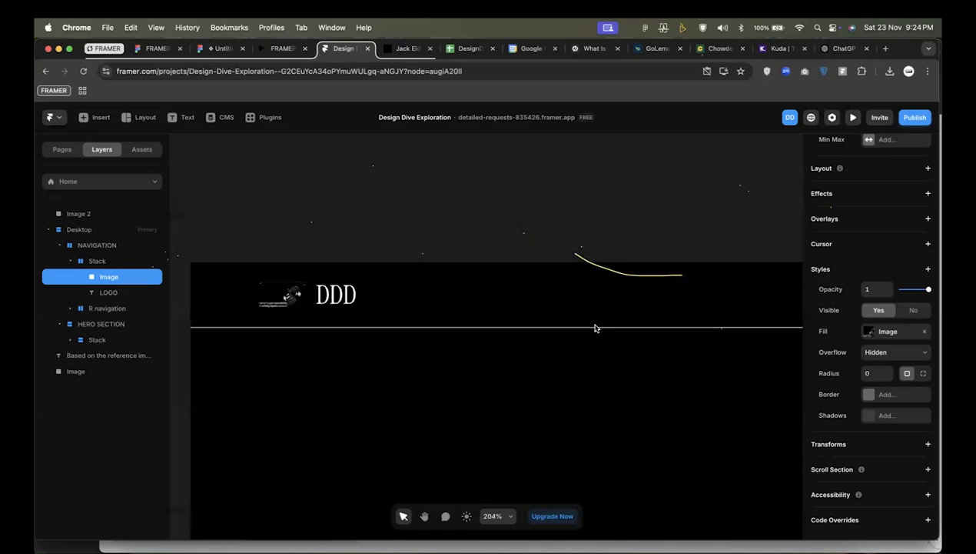
scroll(594, 329, down, 2)
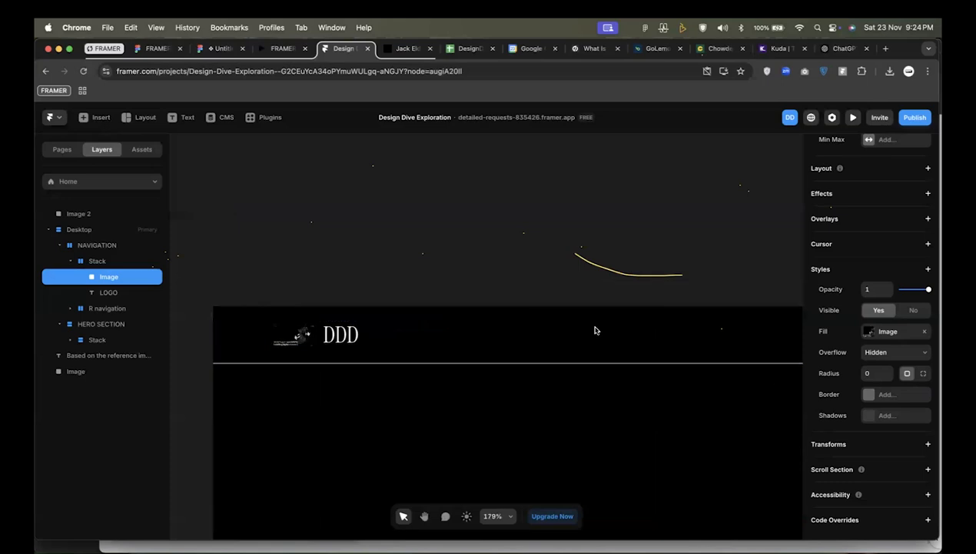
scroll(596, 330, right, 1)
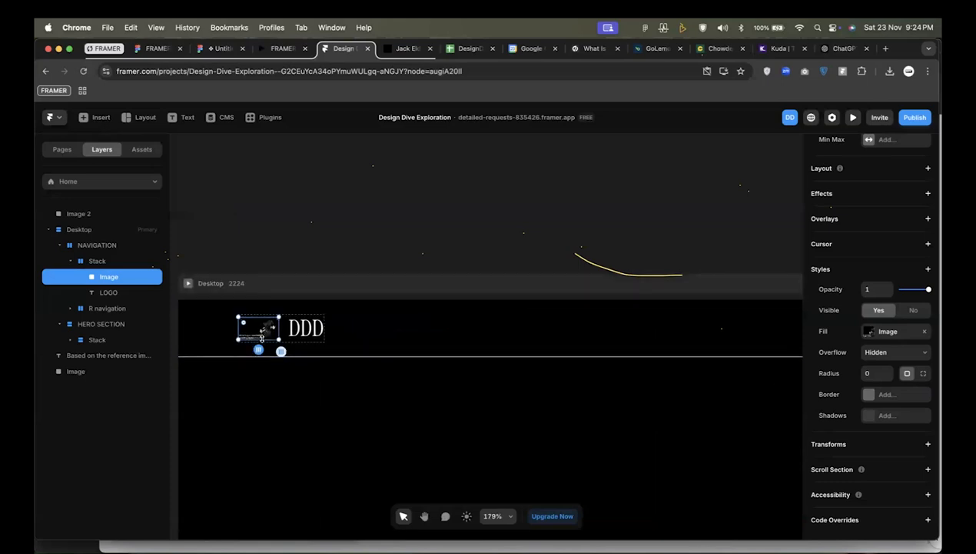
key(Delete)
Inspect the layout settings of the R navigation links and of the NAVIGATION bar that contains them.
scroll(265, 335, down, 5)
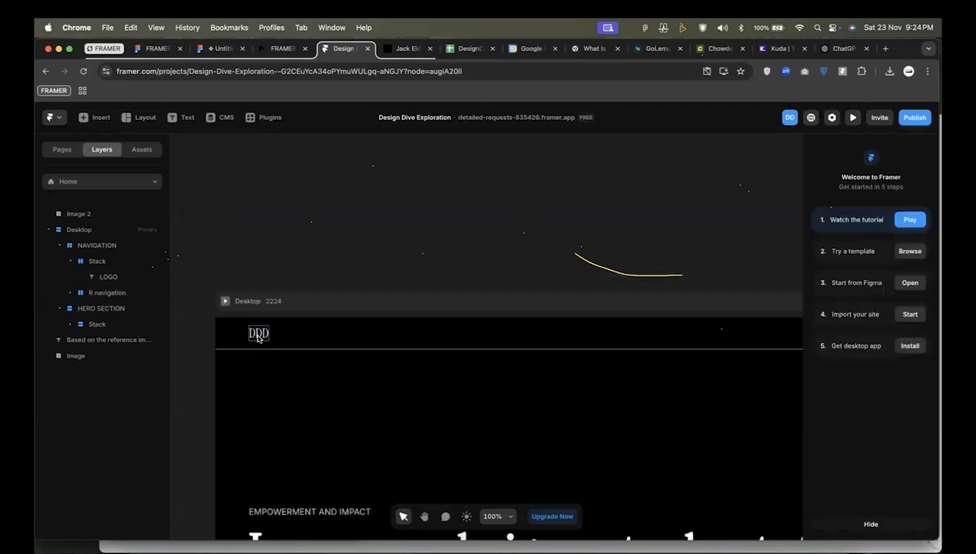
scroll(377, 338, right, 5)
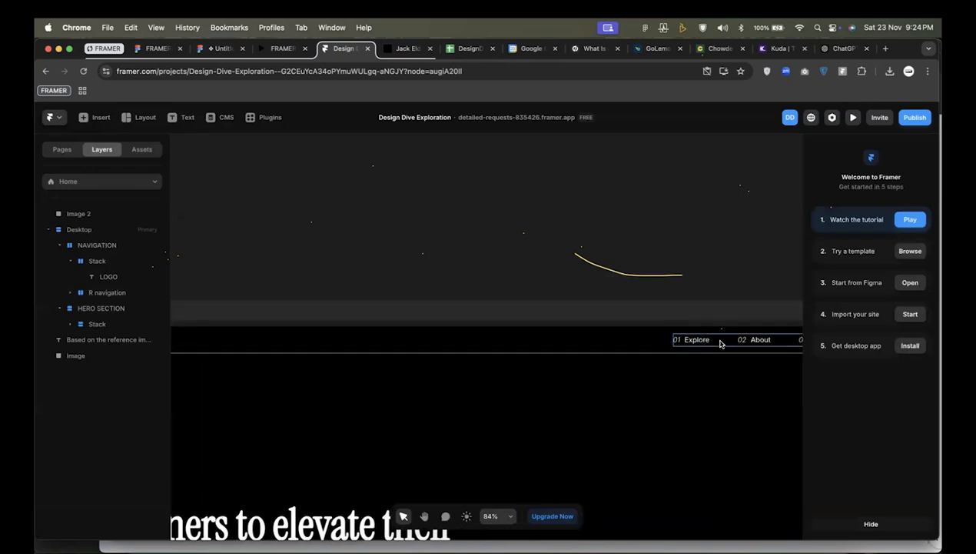
click(721, 343)
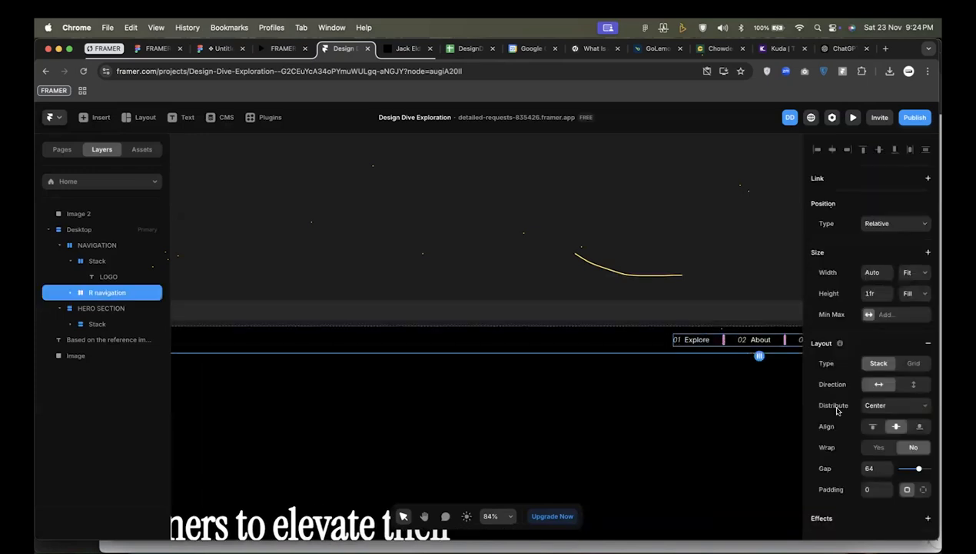
click(623, 341)
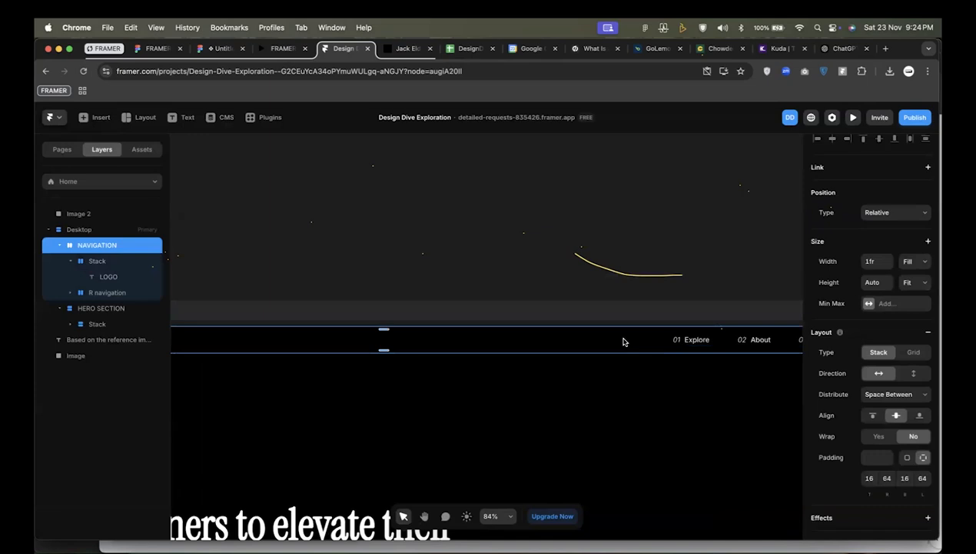
Review the whole Desktop page, checking how the DDD logo and navigation links line up with the hero section.
scroll(624, 342, down, 5)
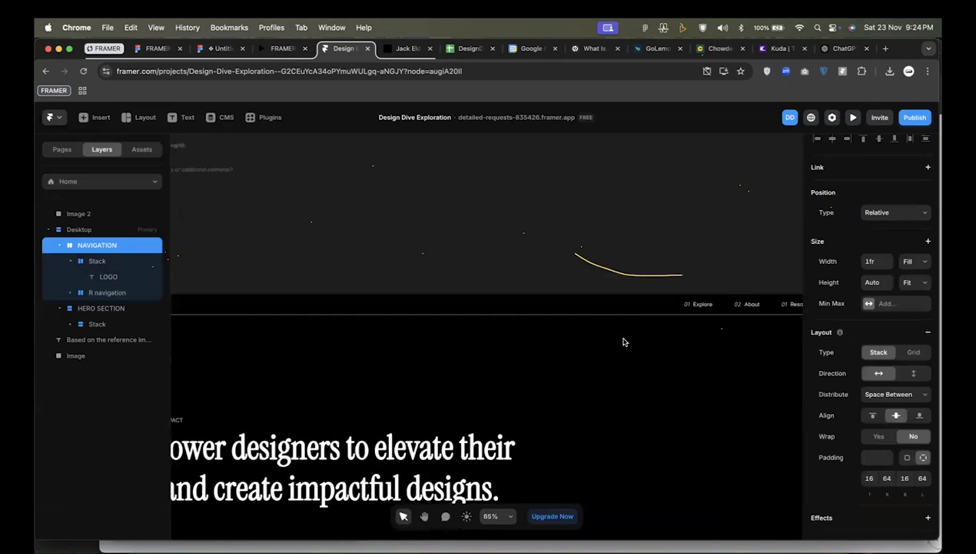
scroll(624, 341, down, 2)
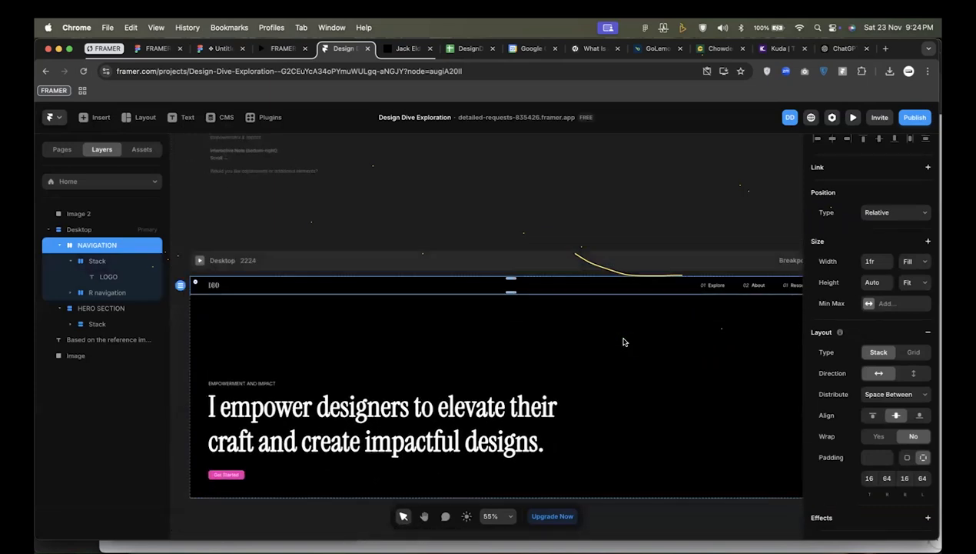
scroll(624, 341, right, 3)
scroll(623, 342, up, 1)
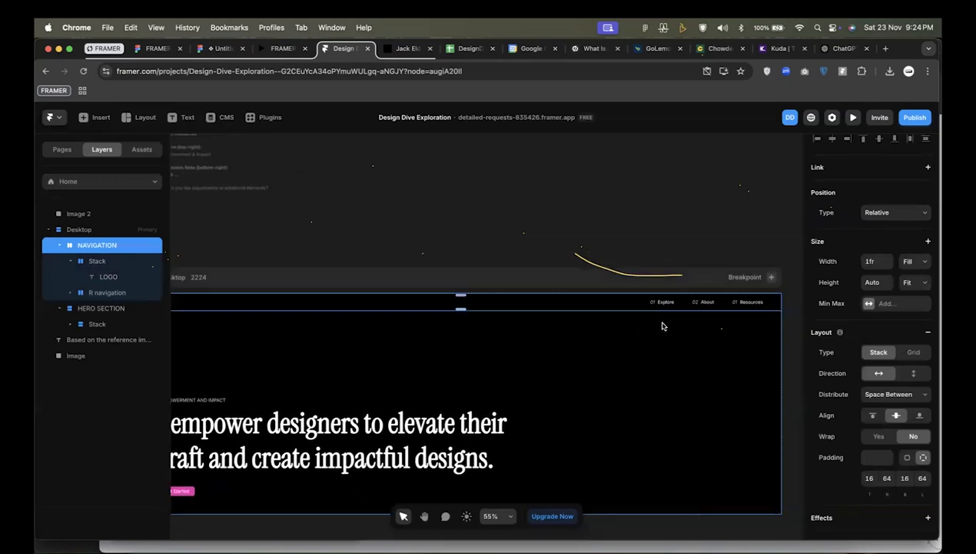
scroll(662, 326, down, 2)
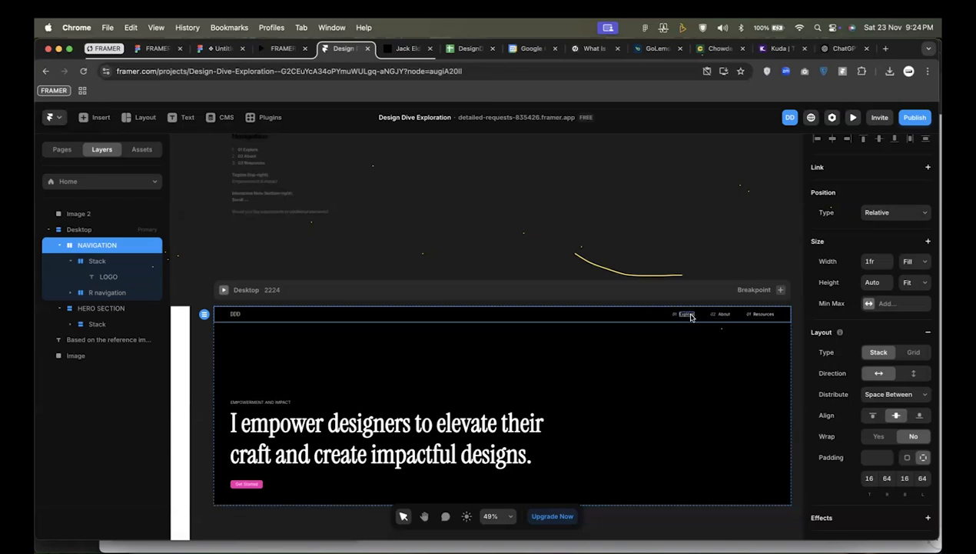
scroll(702, 316, up, 2)
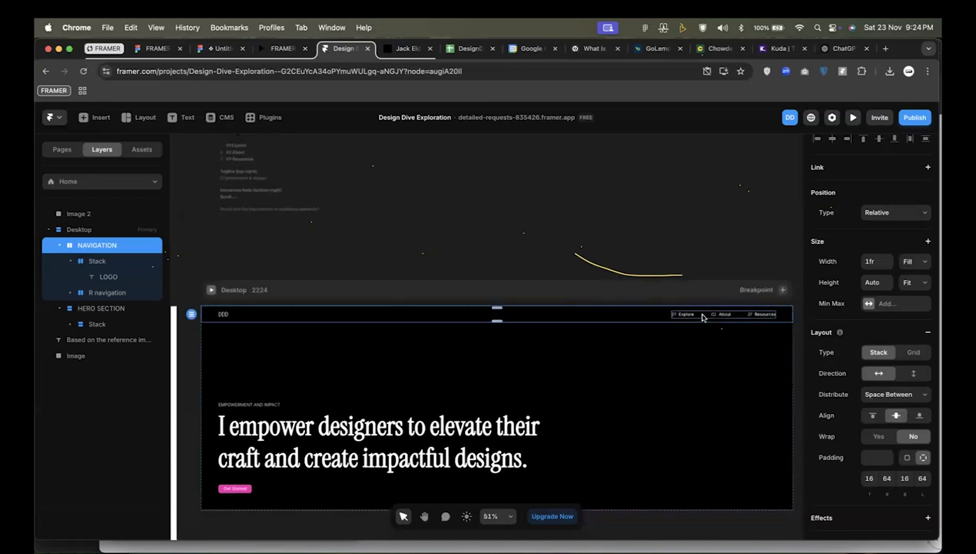
scroll(703, 316, up, 1)
scroll(703, 316, down, 1)
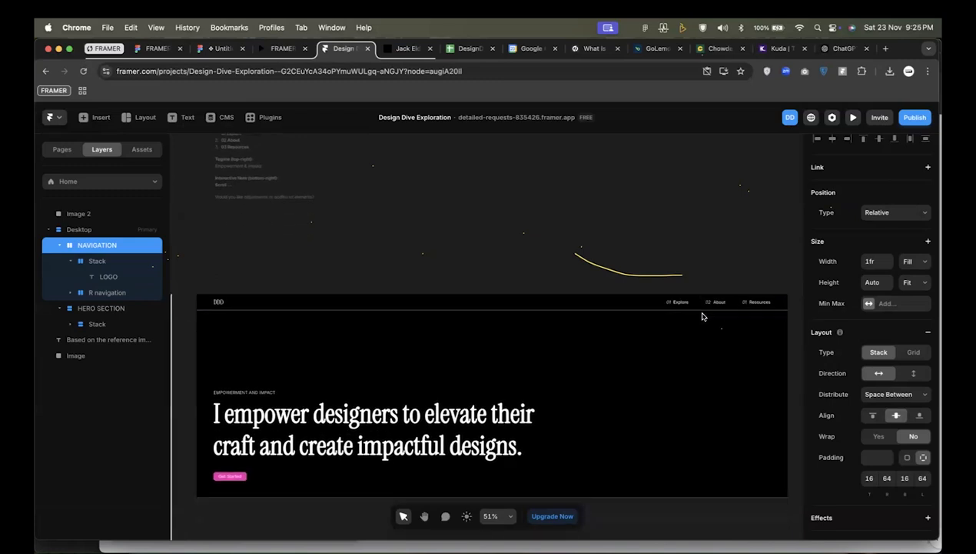